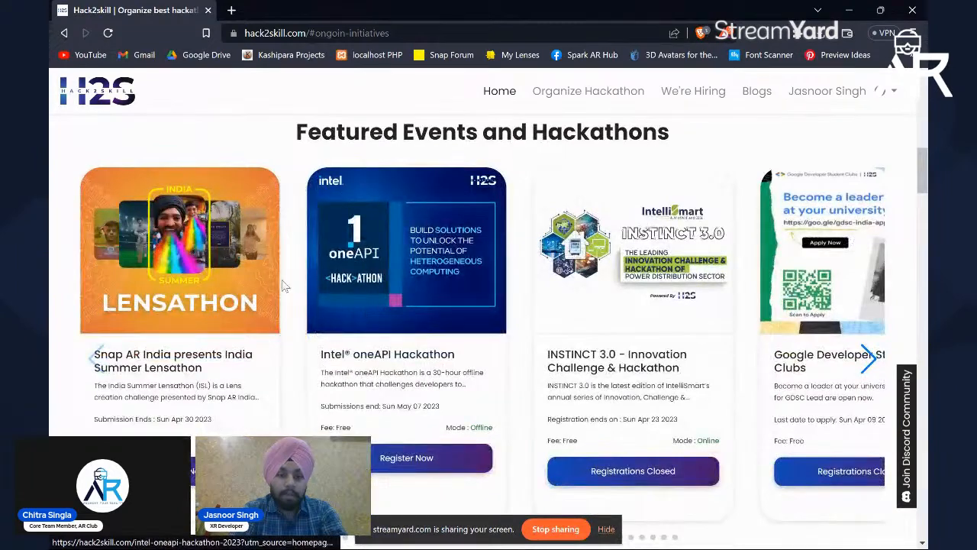
# Step: Open the Snap AR India Summer Lensathon page from the featured events and hackathons
pyautogui.scroll(-1, 289, 271)
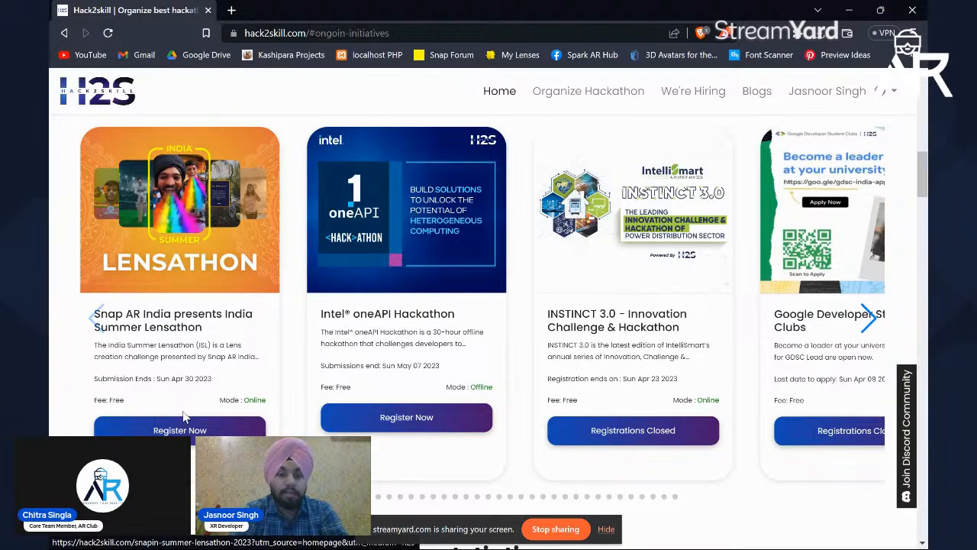
pyautogui.click(192, 428)
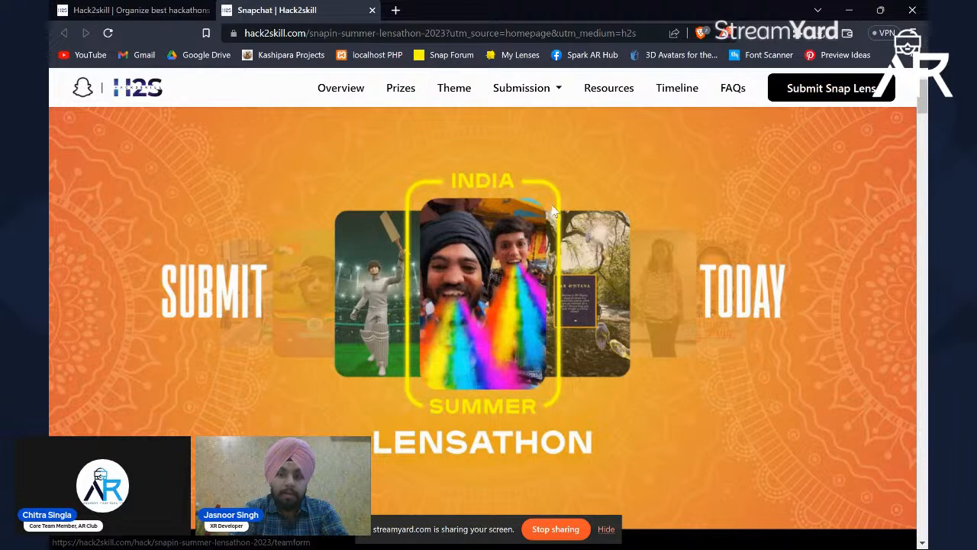
pyautogui.scroll(-2, 554, 210)
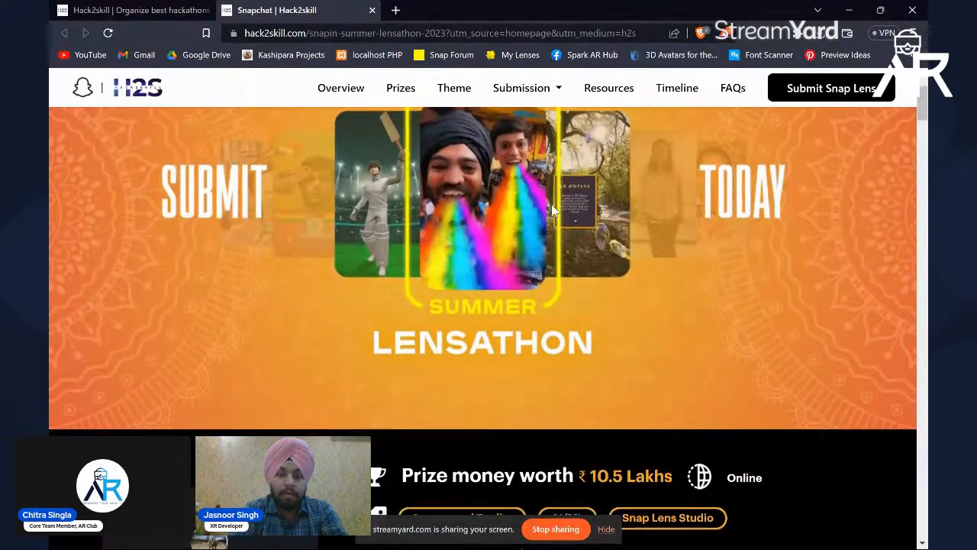
pyautogui.scroll(2, 553, 210)
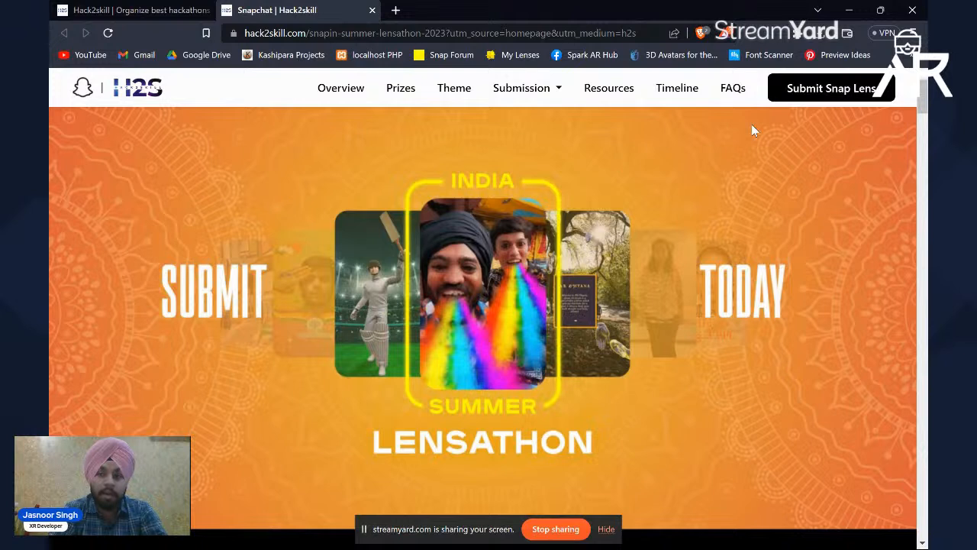
# Step: Open the Lensathon's participant dashboard for submitting a Snap lens and go to the getting-started instructions
pyautogui.click(808, 97)
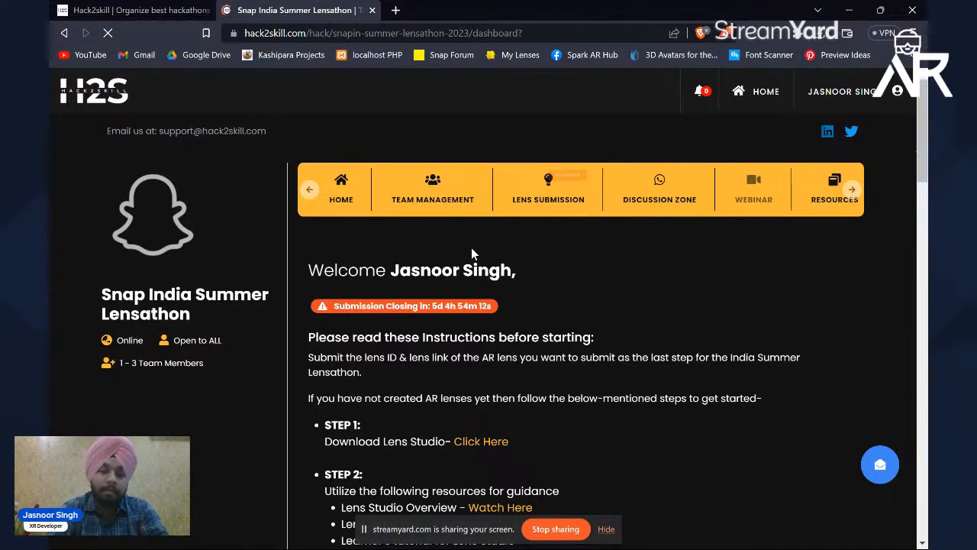
pyautogui.scroll(-3, 471, 249)
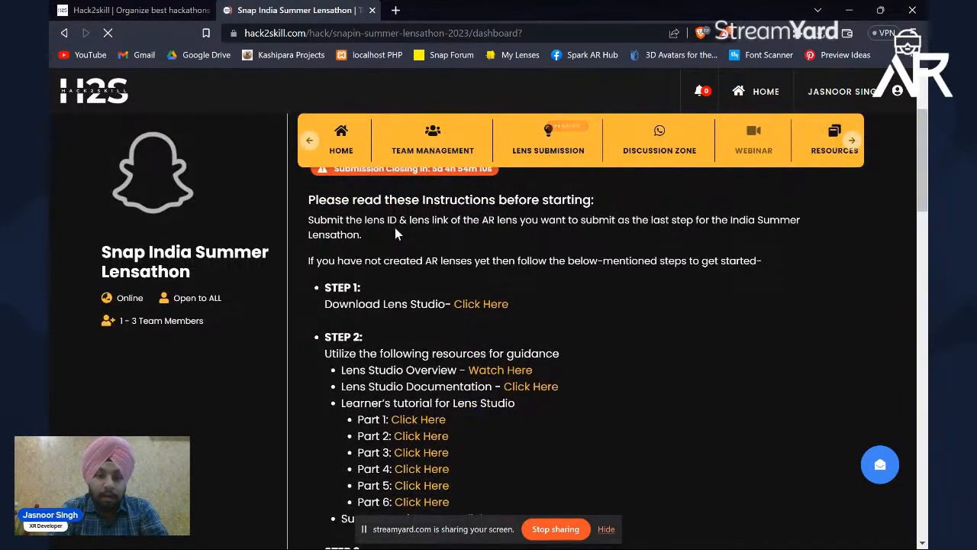
pyautogui.scroll(-1, 397, 233)
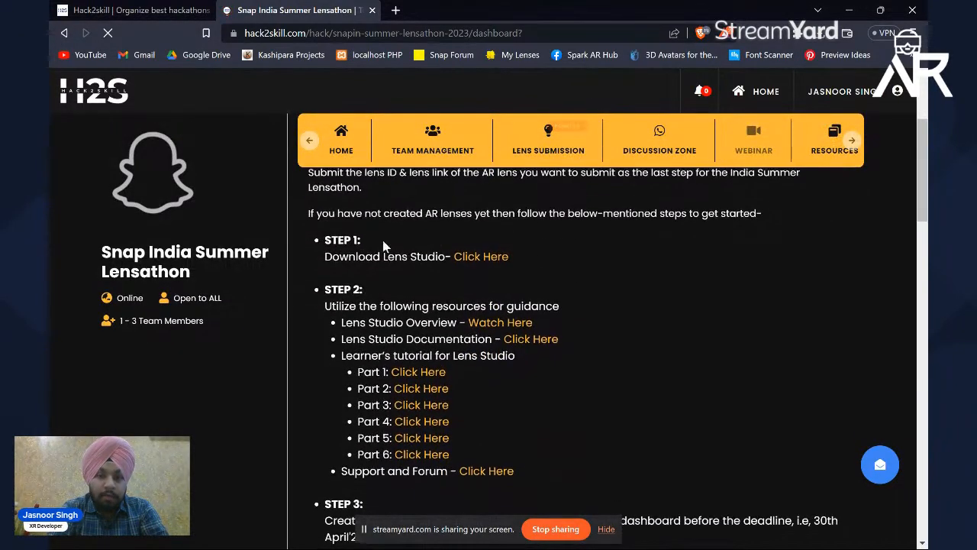
# Step: View the operating system options on the Lens Studio download page linked in Step 1, and close that page
pyautogui.click(481, 257)
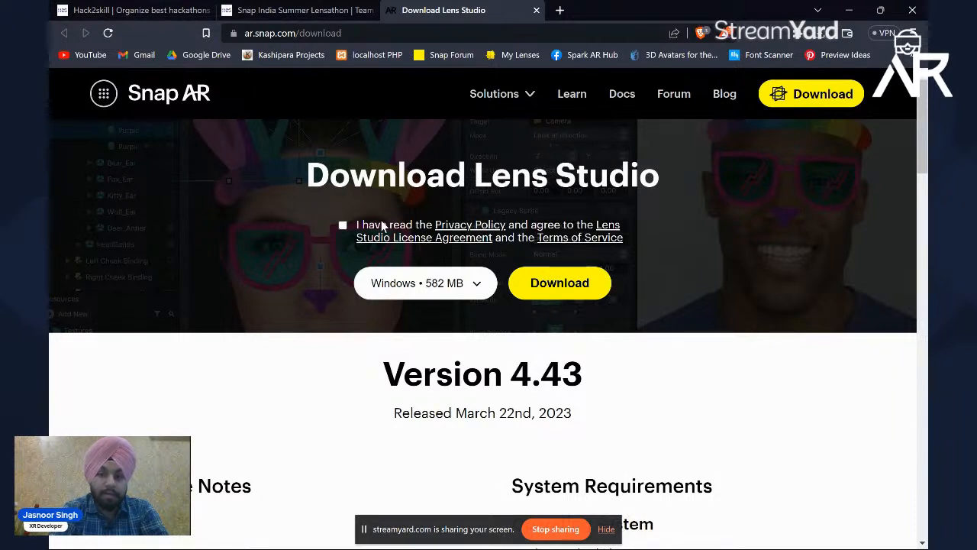
pyautogui.click(446, 294)
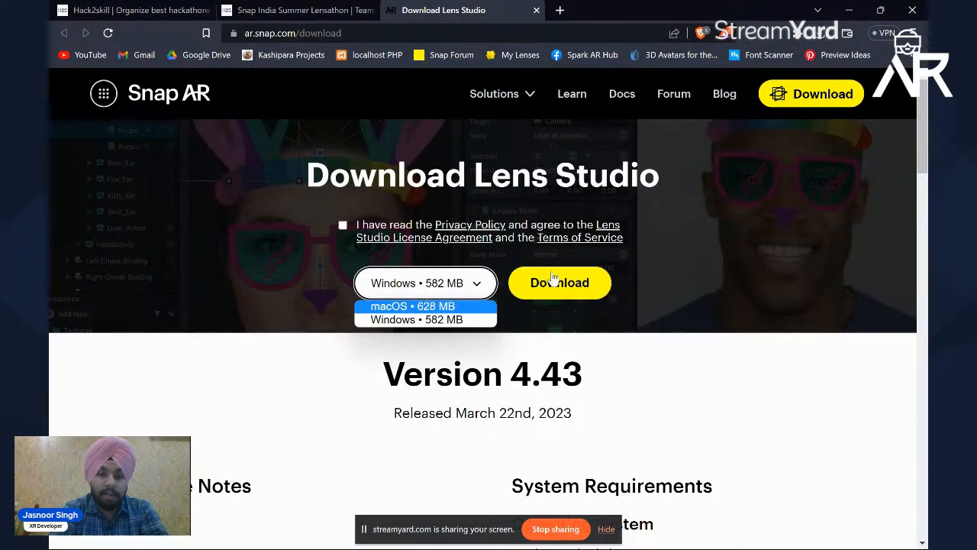
pyautogui.click(539, 11)
pyautogui.click(539, 11)
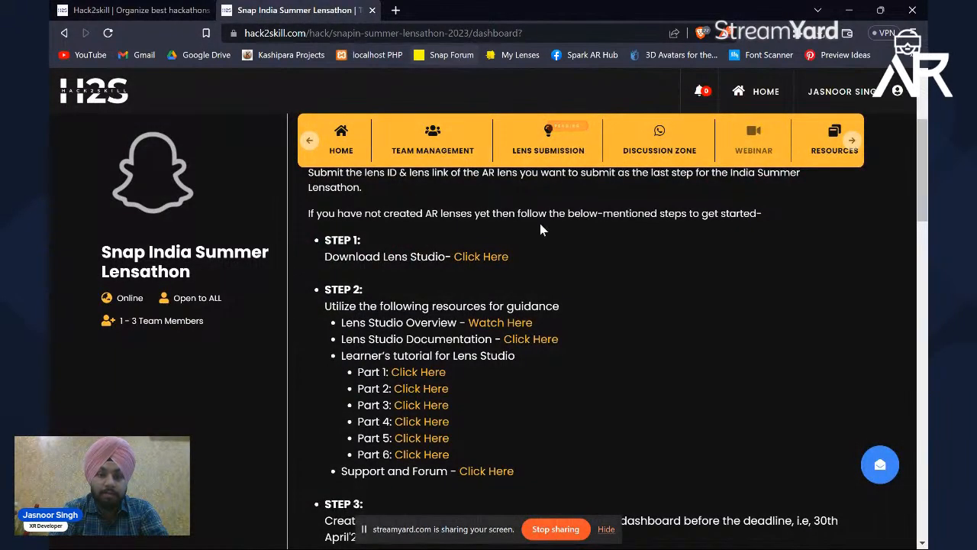
# Step: Examine the dashboard's learning resources, the guide to submitting lenses and the Team Management section
pyautogui.scroll(-1, 586, 243)
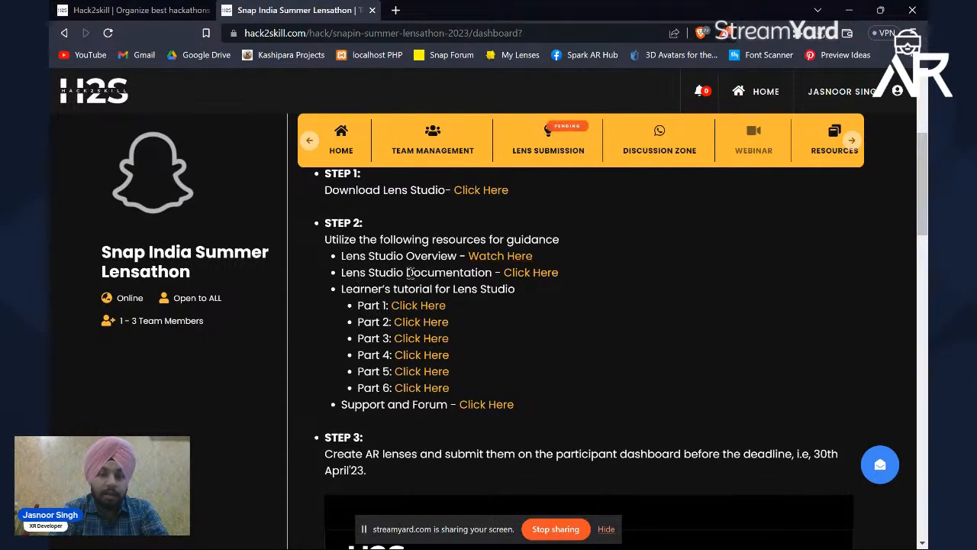
pyautogui.scroll(-1, 428, 275)
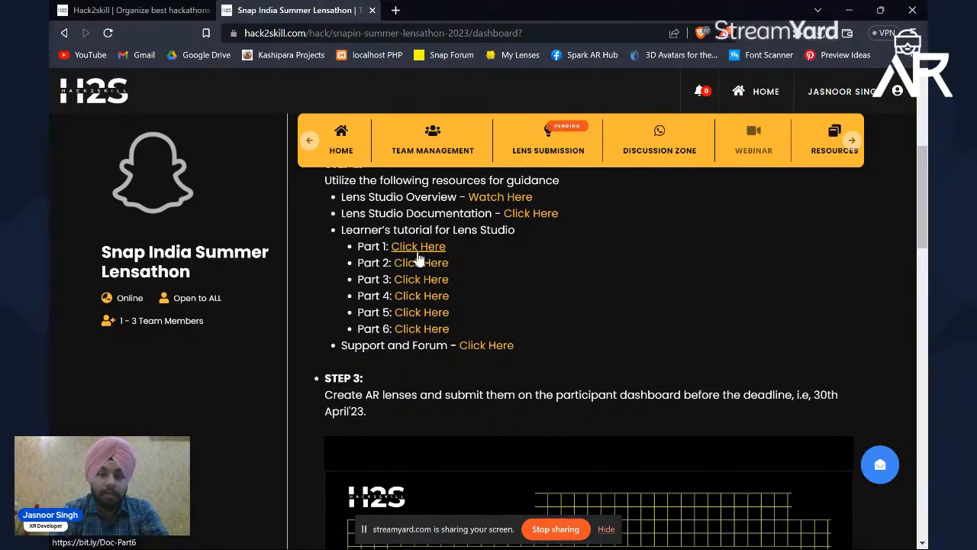
pyautogui.scroll(-1, 420, 326)
pyautogui.scroll(-6, 420, 326)
pyautogui.scroll(2, 420, 325)
pyautogui.scroll(-1, 420, 325)
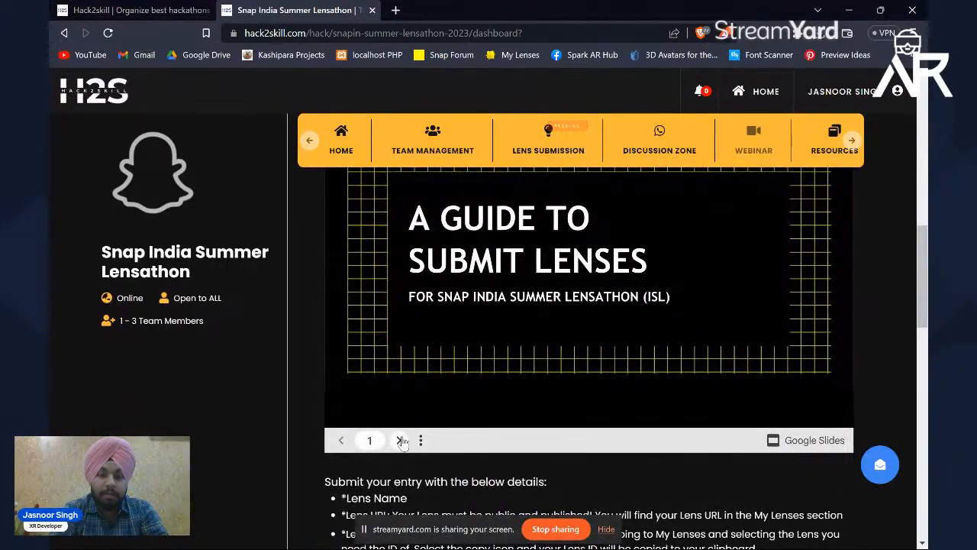
pyautogui.click(400, 426)
pyautogui.scroll(-7, 403, 443)
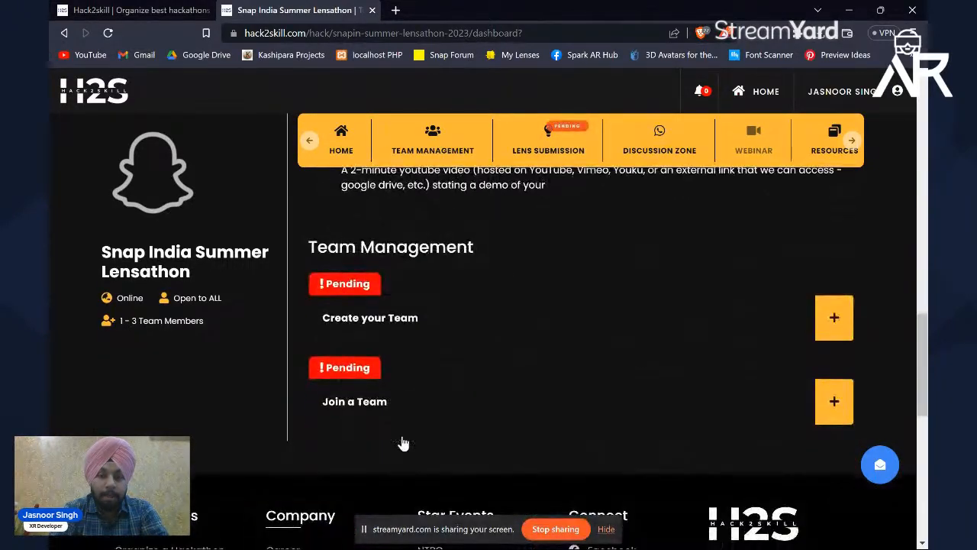
pyautogui.scroll(7, 403, 443)
pyautogui.scroll(8, 403, 443)
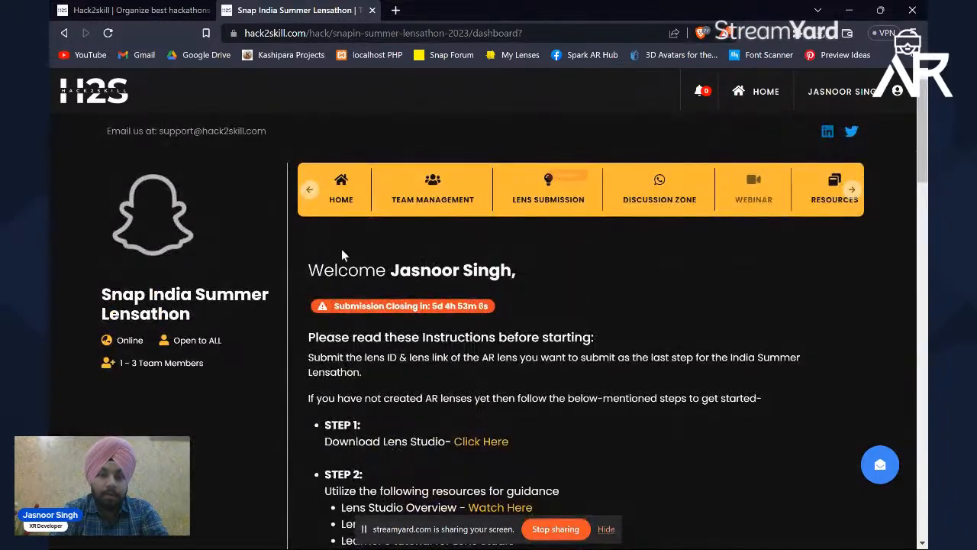
# Step: Return to the Lensathon home page and examine its prizes, theme, workshops and AR lens submission requirements
pyautogui.click(342, 194)
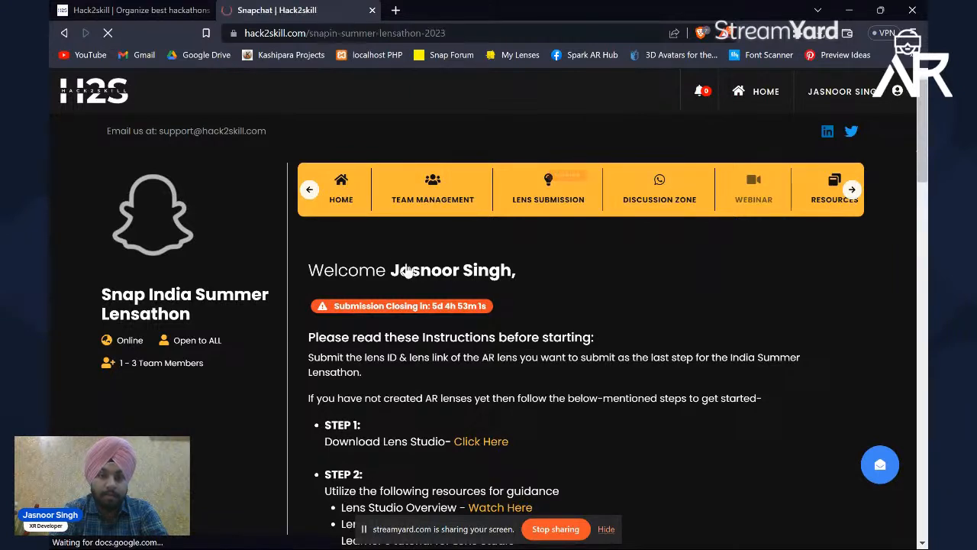
pyautogui.scroll(-2, 450, 284)
pyautogui.scroll(-3, 468, 296)
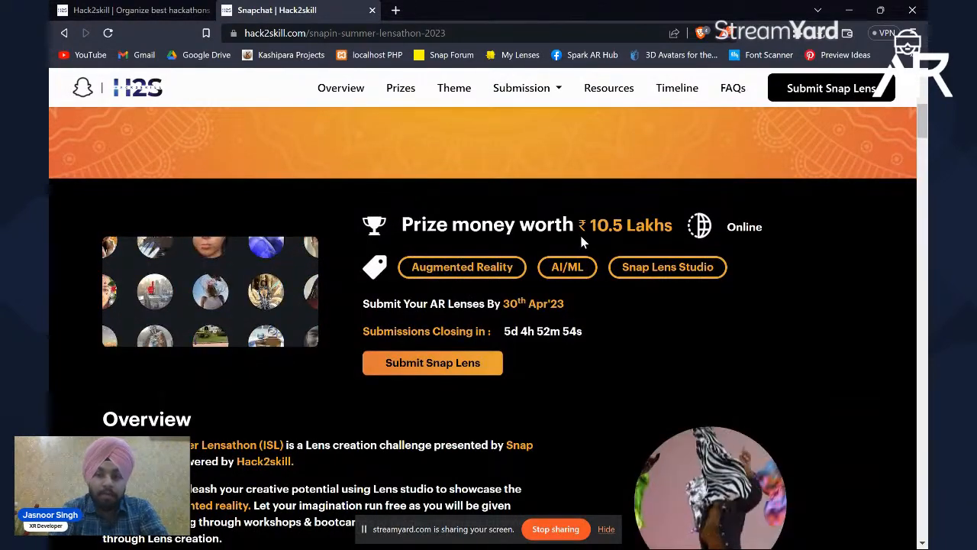
pyautogui.scroll(-7, 362, 282)
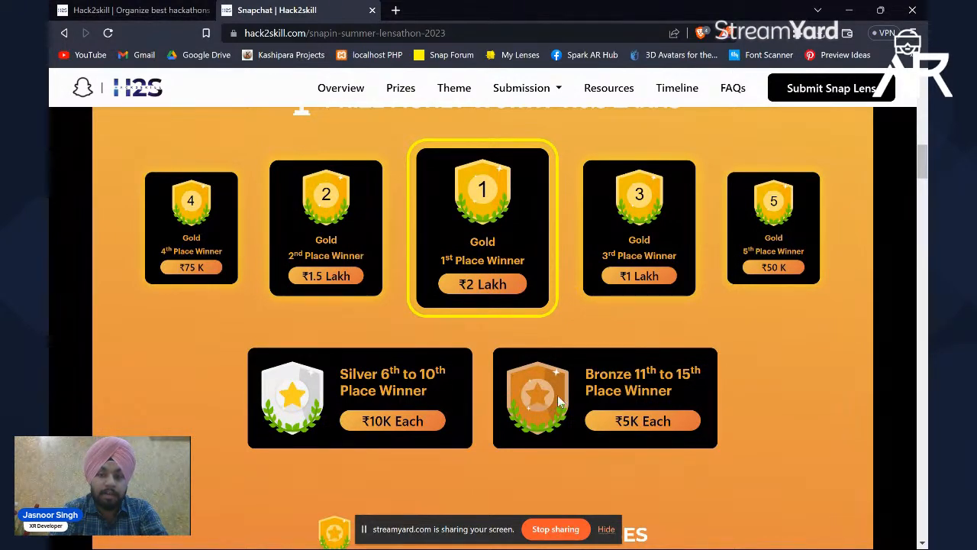
pyautogui.scroll(-2, 541, 411)
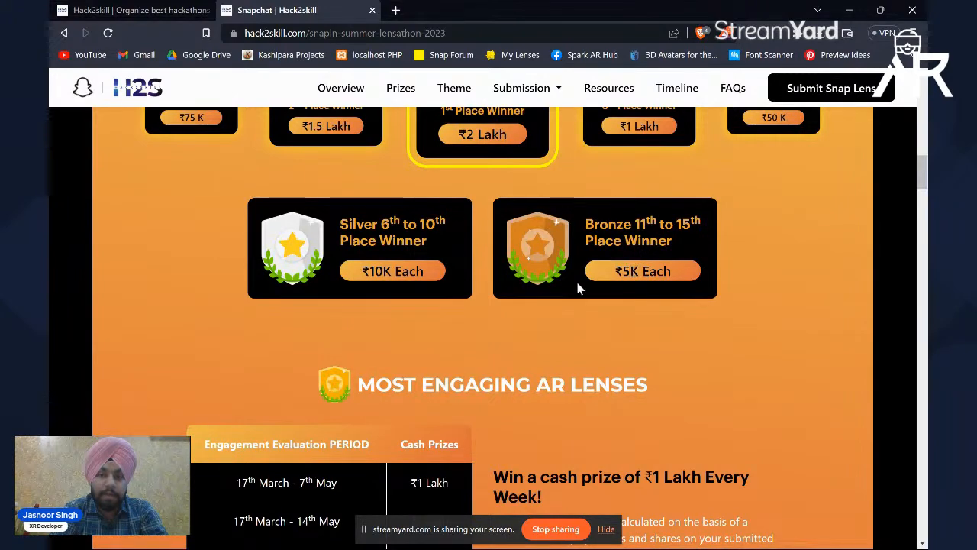
pyautogui.scroll(-3, 580, 281)
pyautogui.scroll(2, 525, 257)
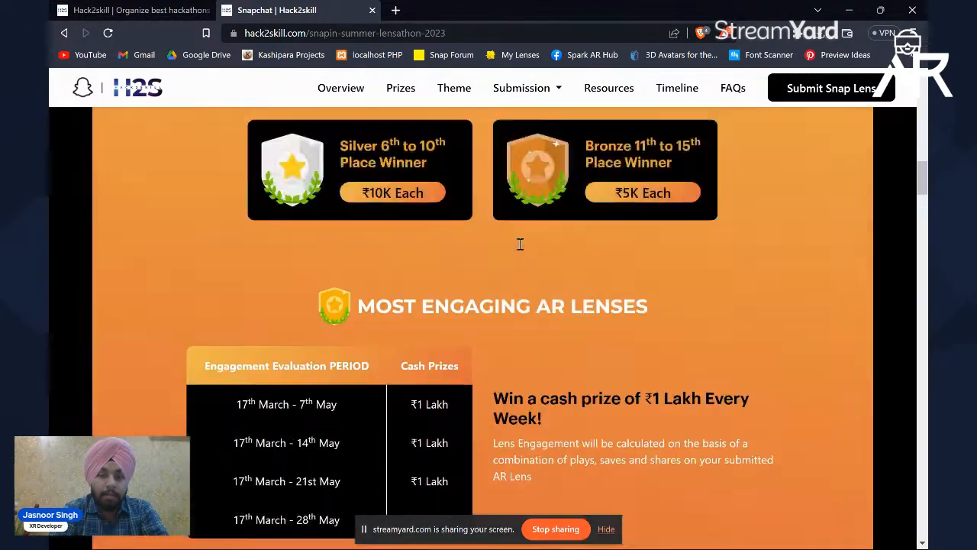
pyautogui.scroll(-1, 464, 274)
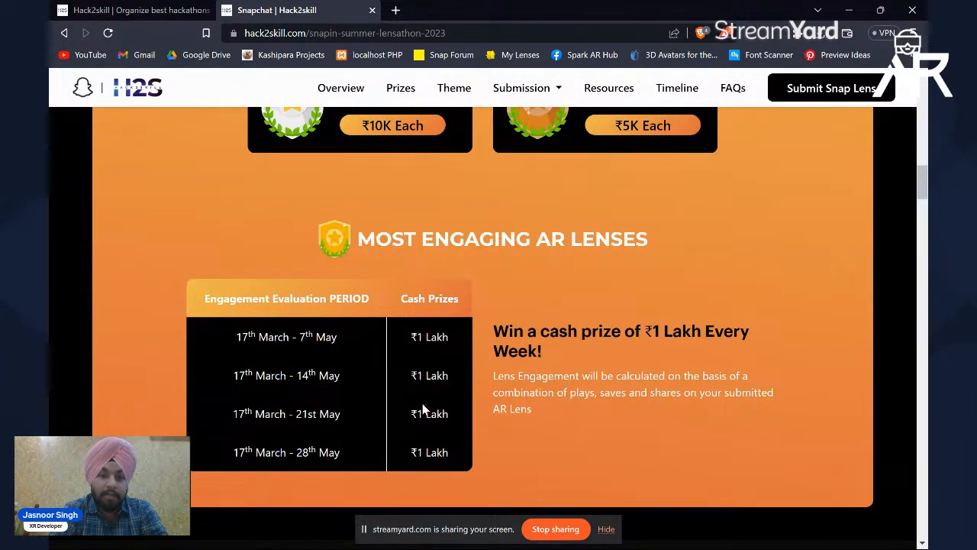
pyautogui.scroll(-3, 423, 404)
pyautogui.scroll(-3, 423, 403)
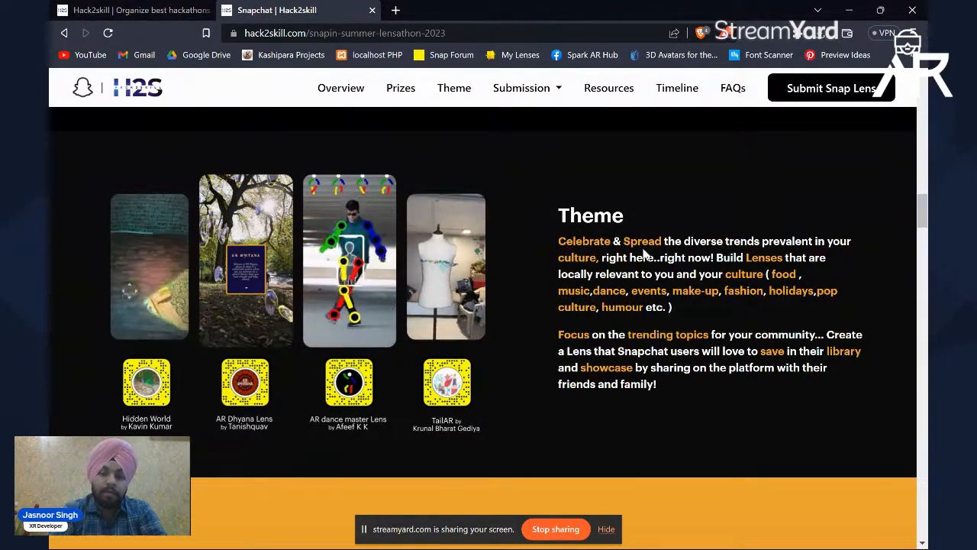
pyautogui.scroll(-10, 643, 253)
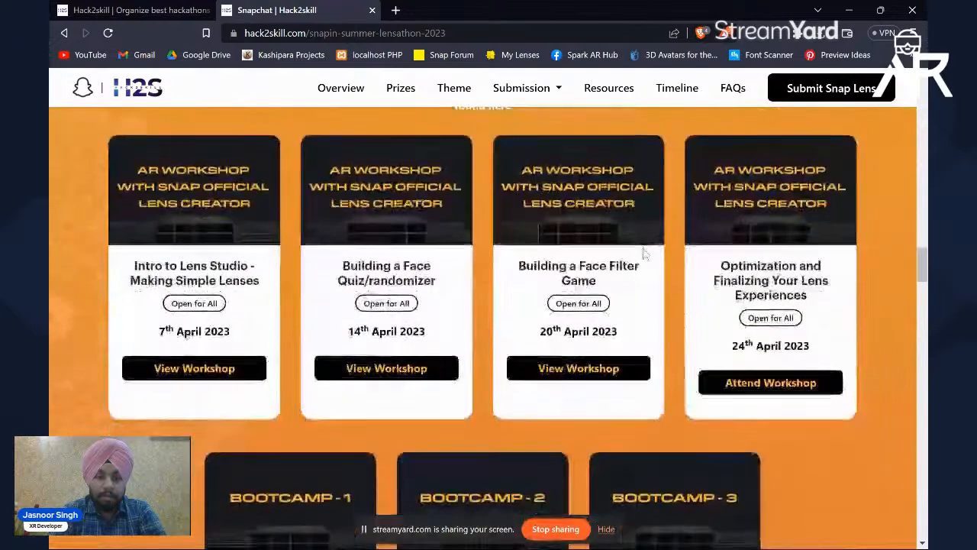
pyautogui.scroll(-7, 644, 253)
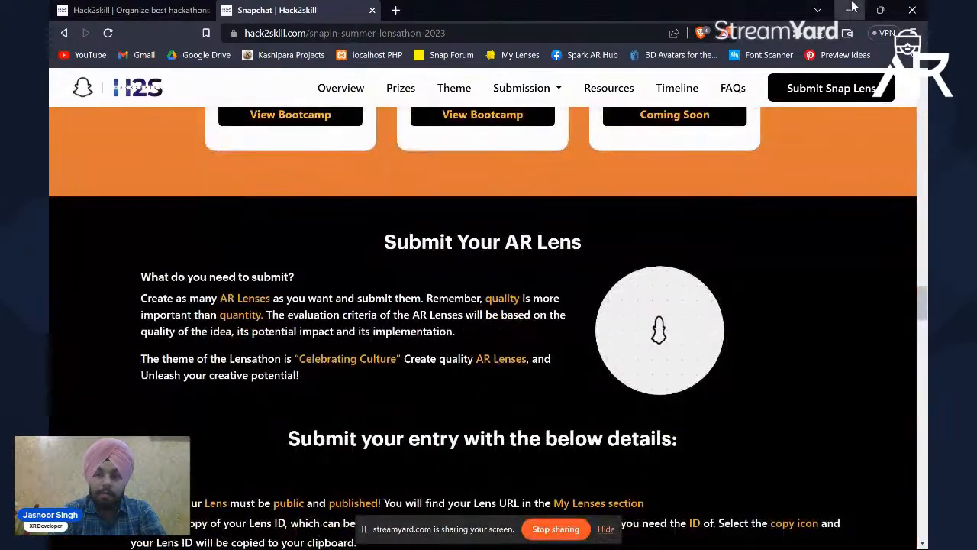
# Step: Minimize the browser and launch Lens Studio, refreshing the desktop while it loads
pyautogui.click(853, 7)
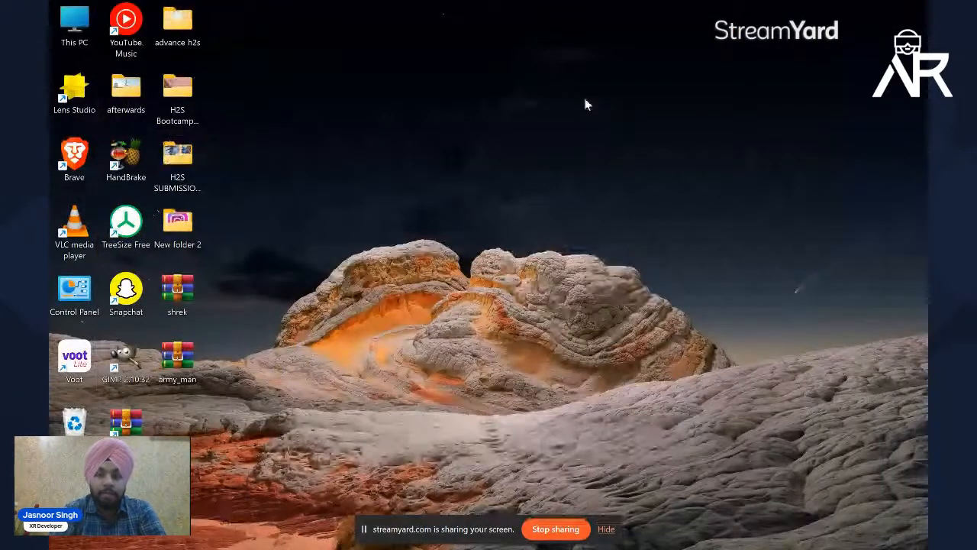
pyautogui.moveTo(666, 531)
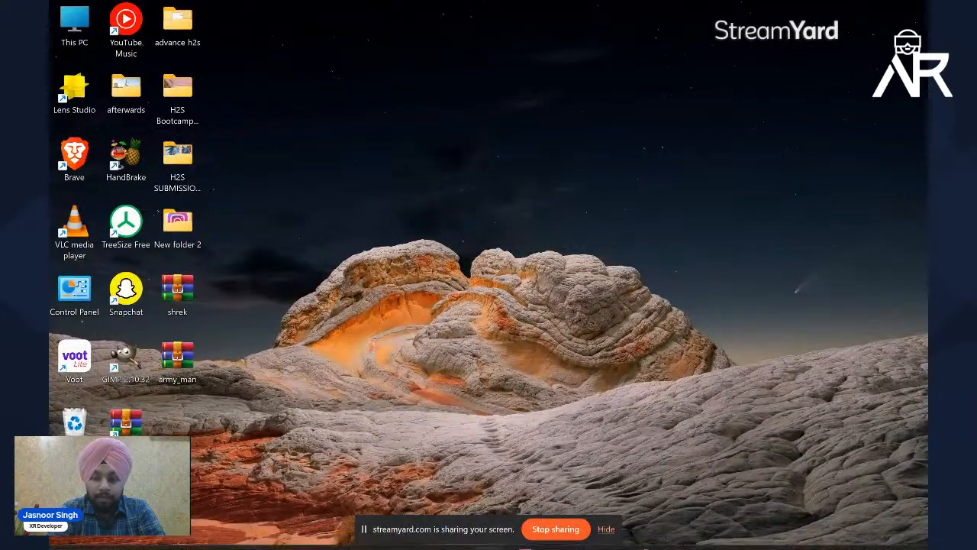
pyautogui.click(670, 532)
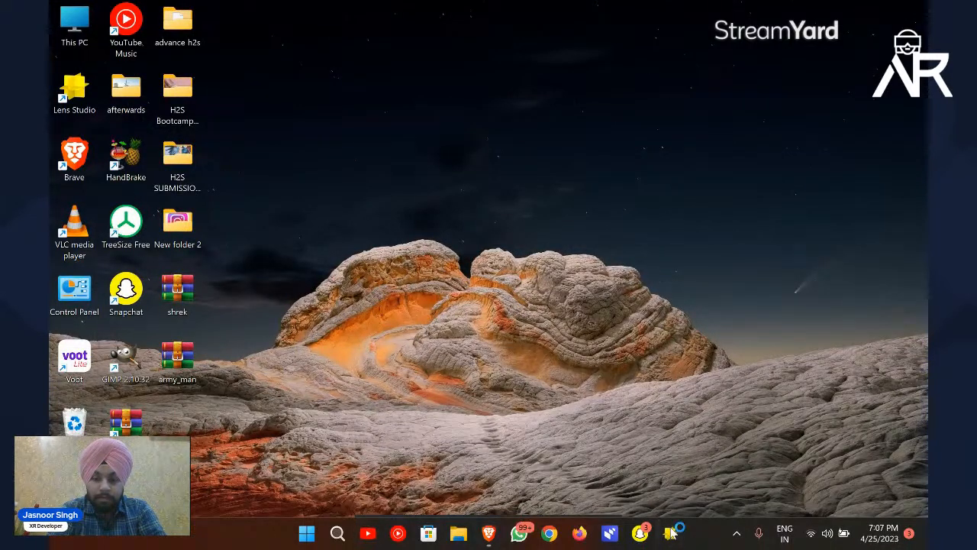
pyautogui.rightClick(613, 208)
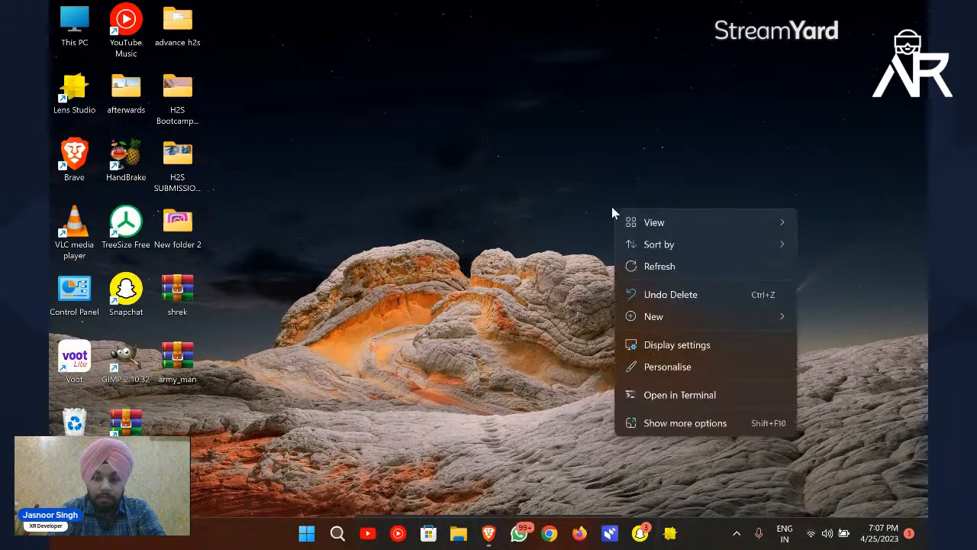
pyautogui.click(648, 267)
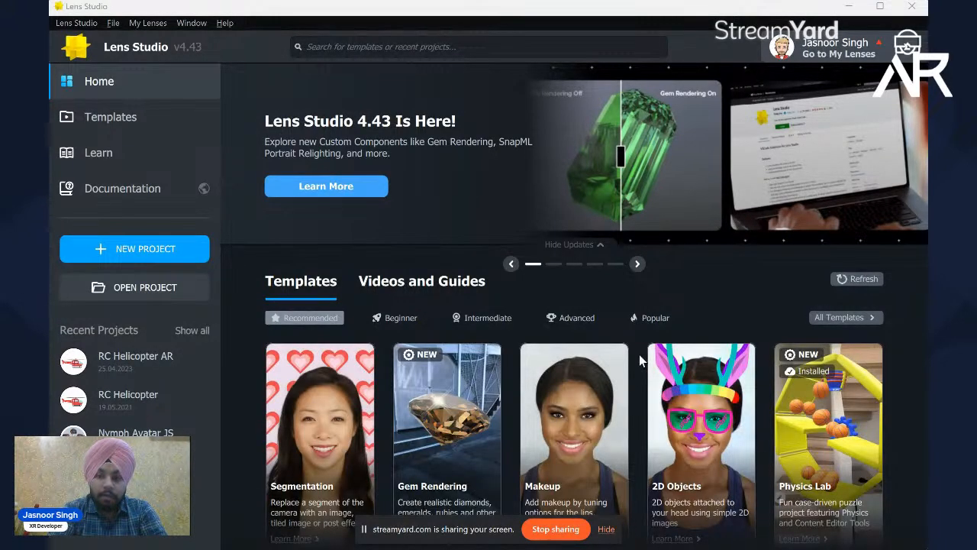
# Step: Browse the recommended templates, search for "animated" and open the Animated Object template as a project
pyautogui.scroll(-1, 640, 354)
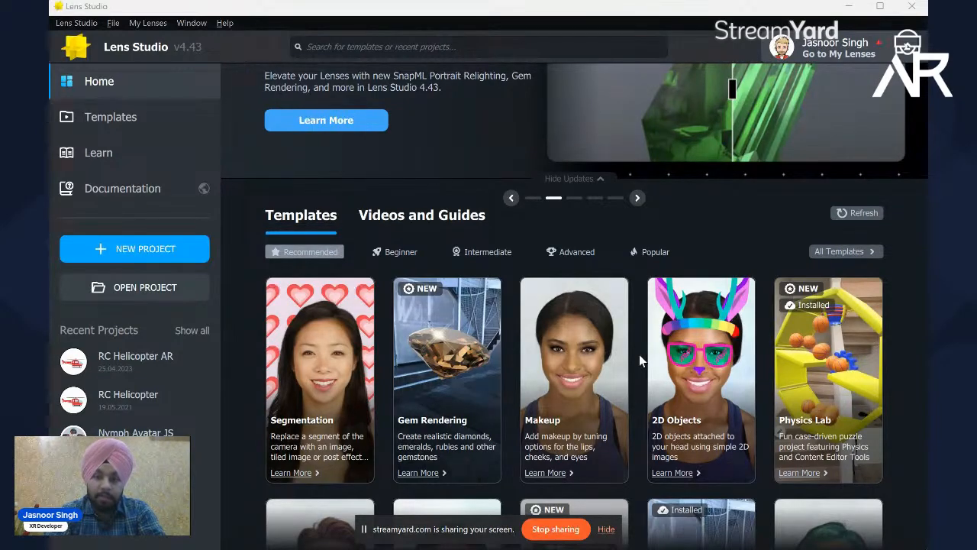
pyautogui.scroll(-5, 639, 354)
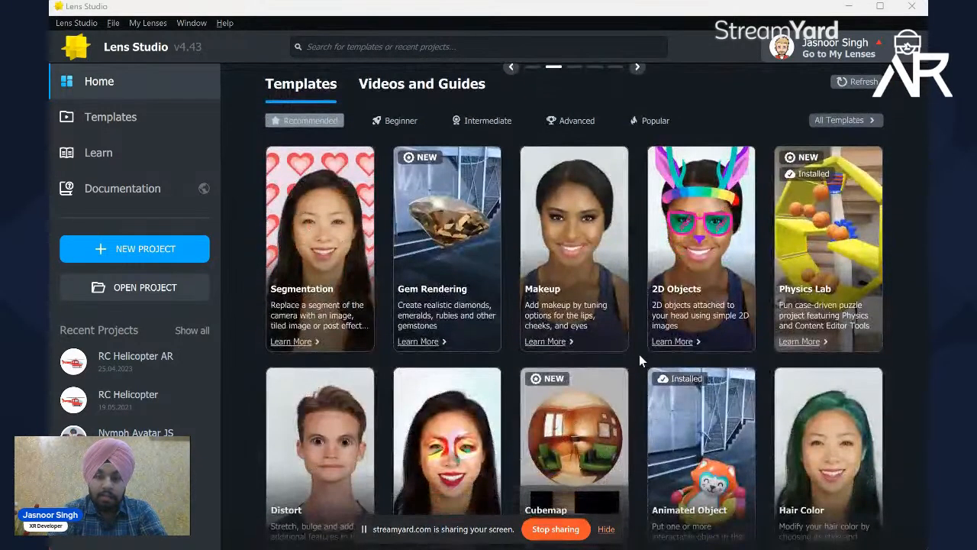
pyautogui.scroll(-1, 639, 354)
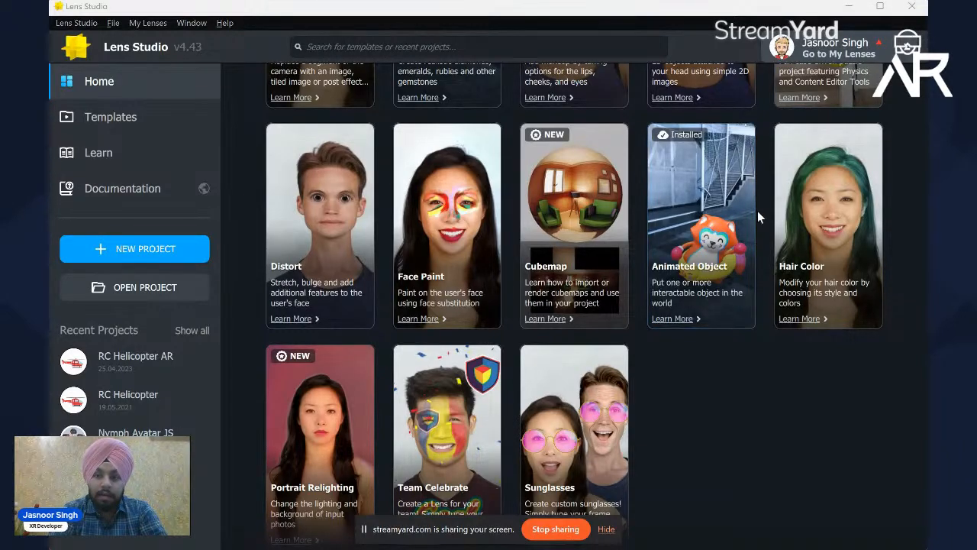
pyautogui.scroll(5, 768, 202)
pyautogui.scroll(-3, 768, 203)
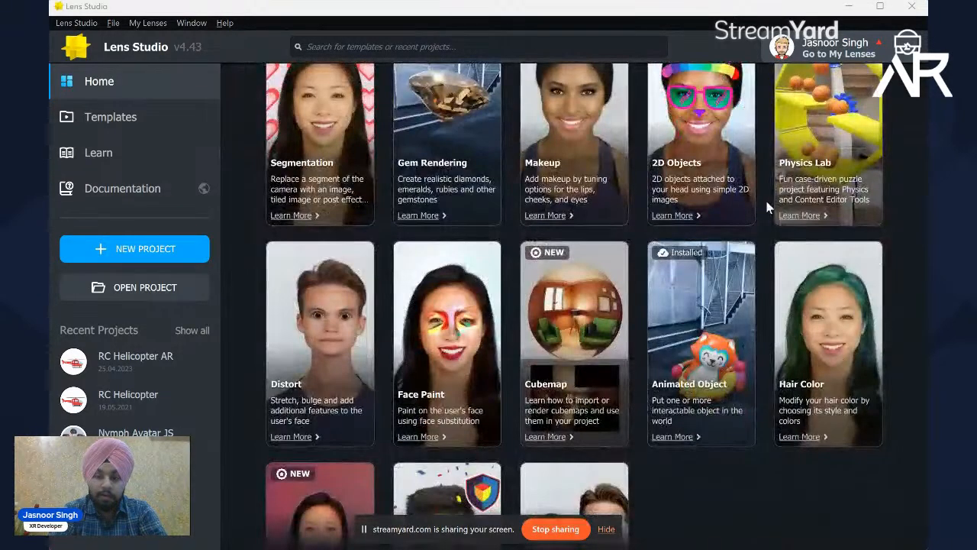
pyautogui.scroll(4, 768, 203)
pyautogui.click(496, 45)
pyautogui.write('animated')
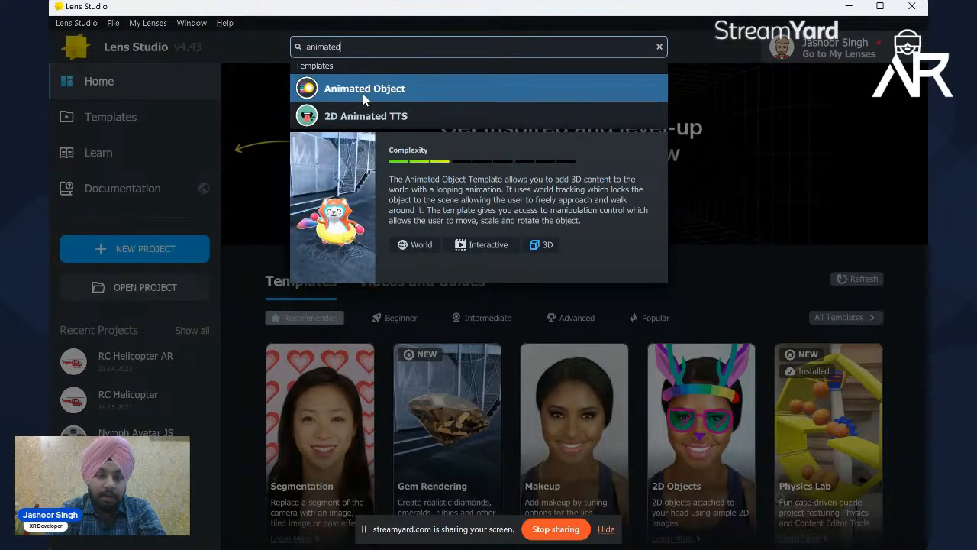
pyautogui.click(419, 92)
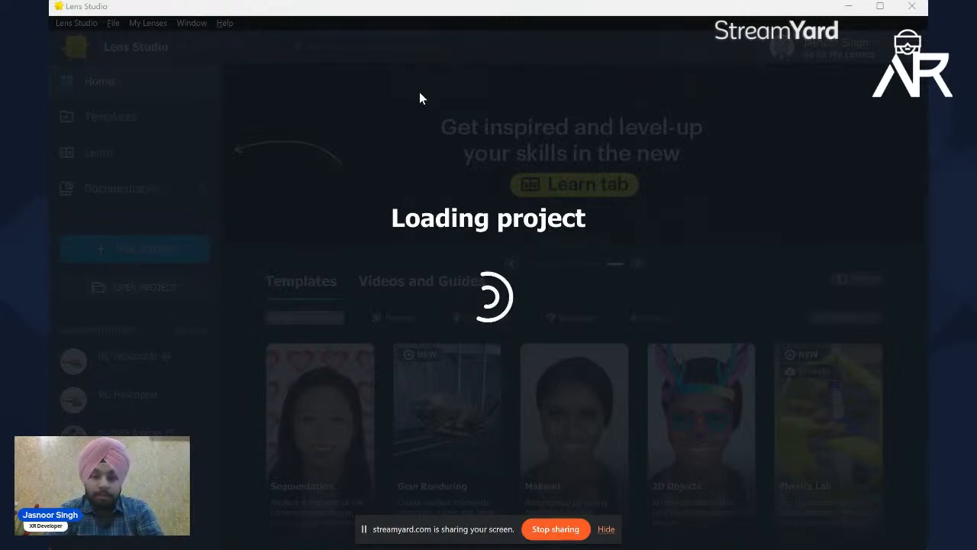
# Step: Hide the screen-sharing bar, reposition the red panda beside the elephant in the preview, and inspect the Matte Shadow object
pyautogui.click(606, 530)
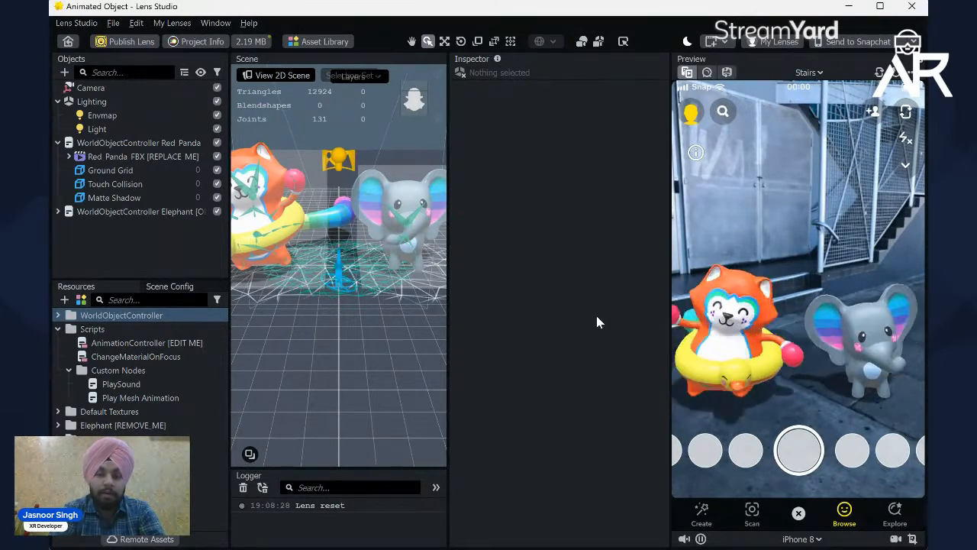
pyautogui.scroll(-3, 419, 289)
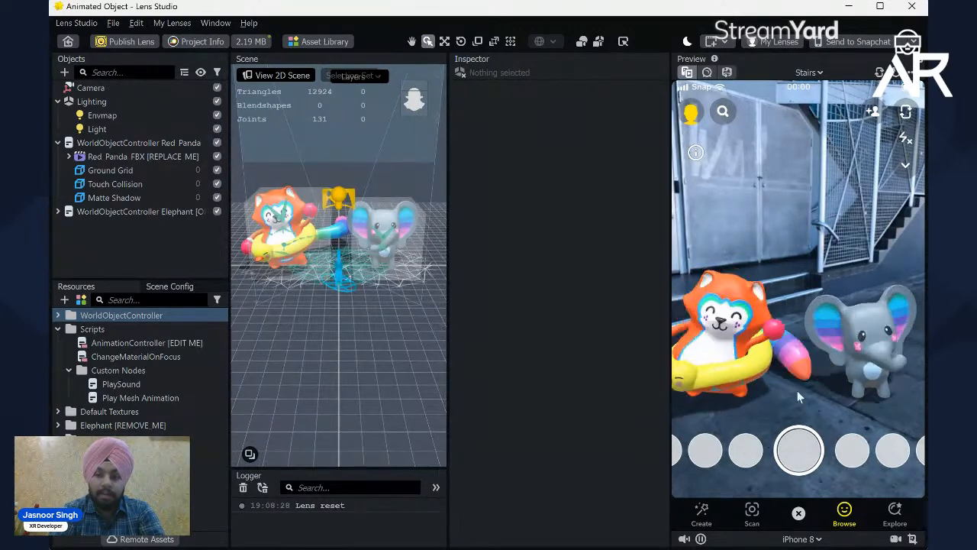
pyautogui.moveTo(725, 381); pyautogui.dragTo(779, 359)
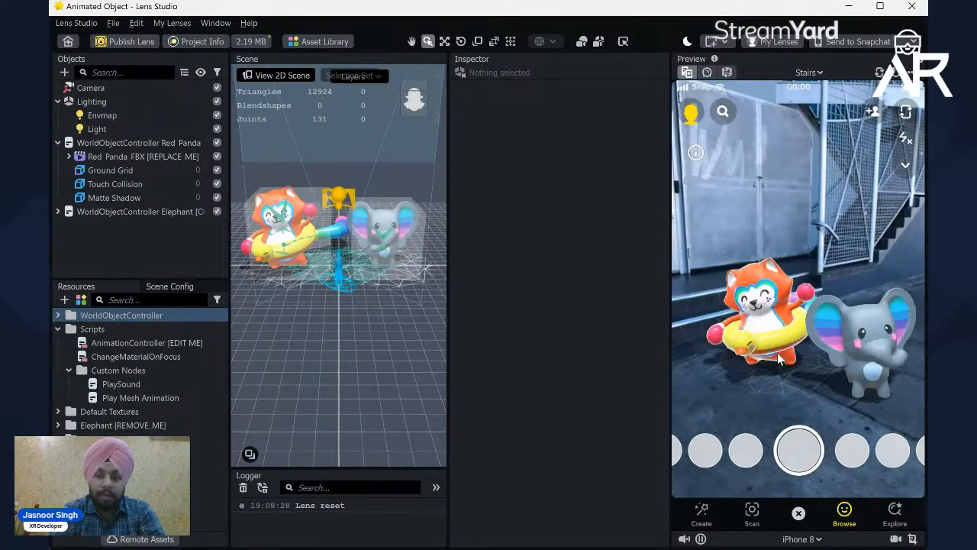
pyautogui.click(116, 198)
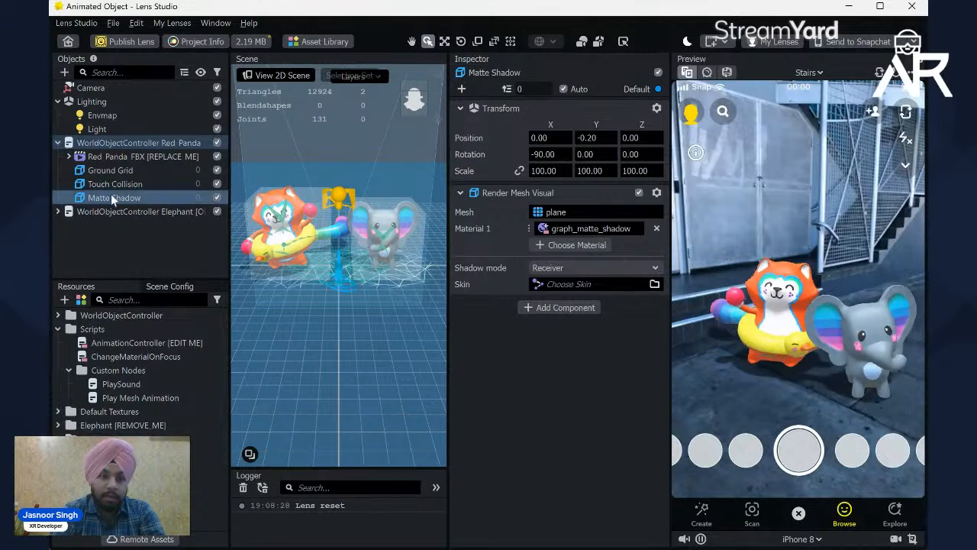
# Step: Minimize Lens Studio, switch to the Brave browser and open Sketchfab's model search in a new tab
pyautogui.click(848, 6)
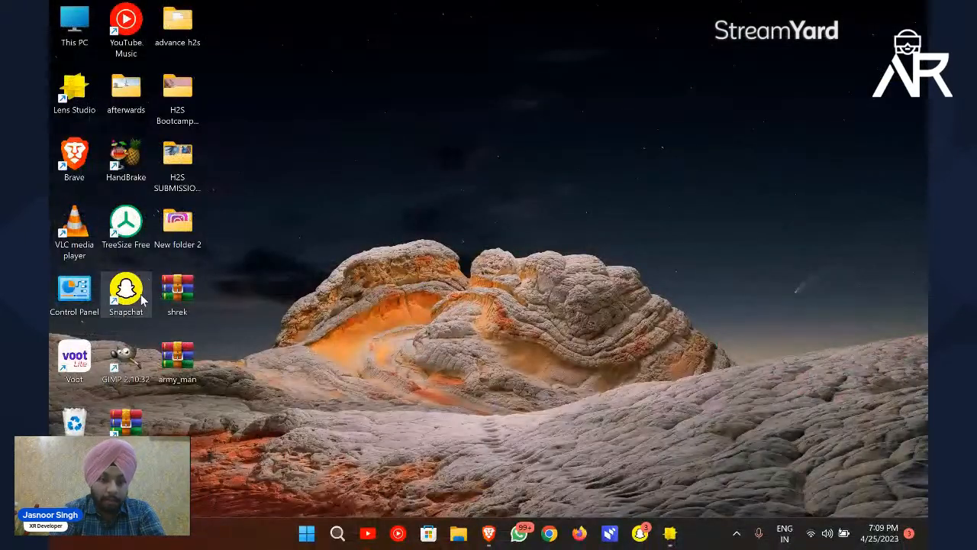
pyautogui.click(194, 295)
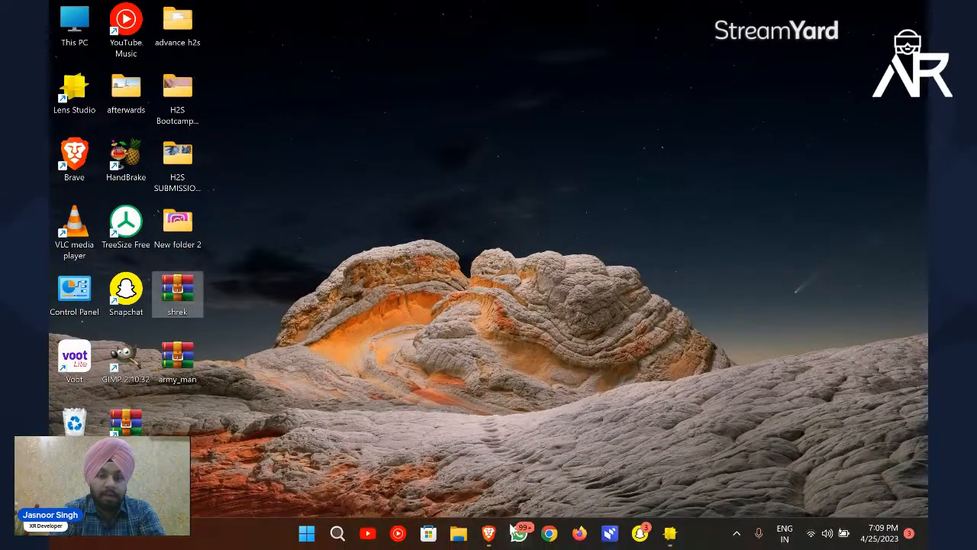
pyautogui.moveTo(491, 535)
pyautogui.moveTo(472, 464)
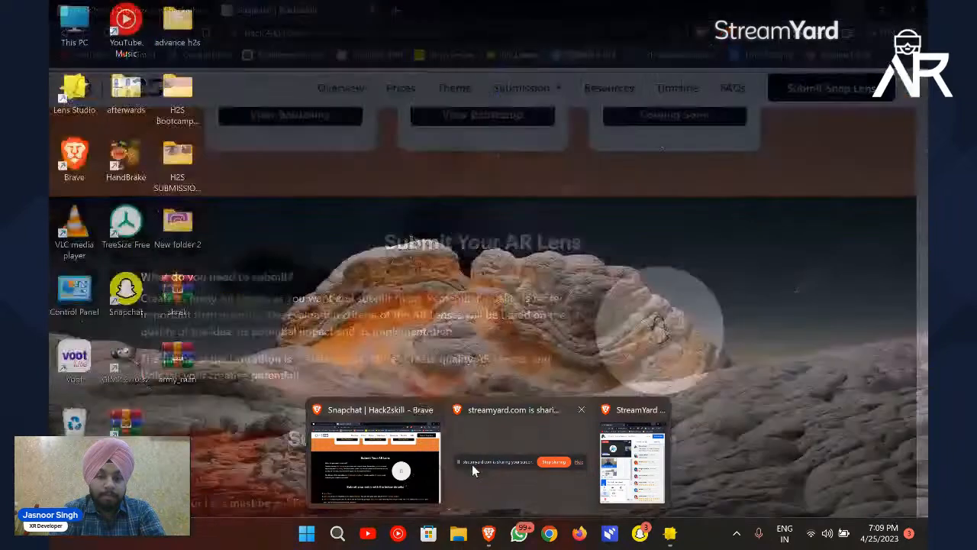
pyautogui.click(394, 472)
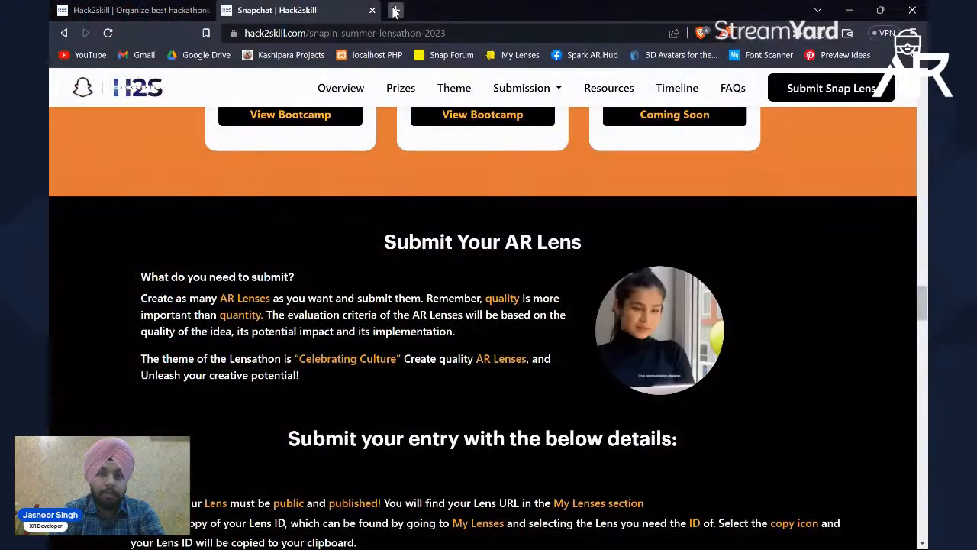
pyautogui.click(395, 10)
pyautogui.write('sketchfab')
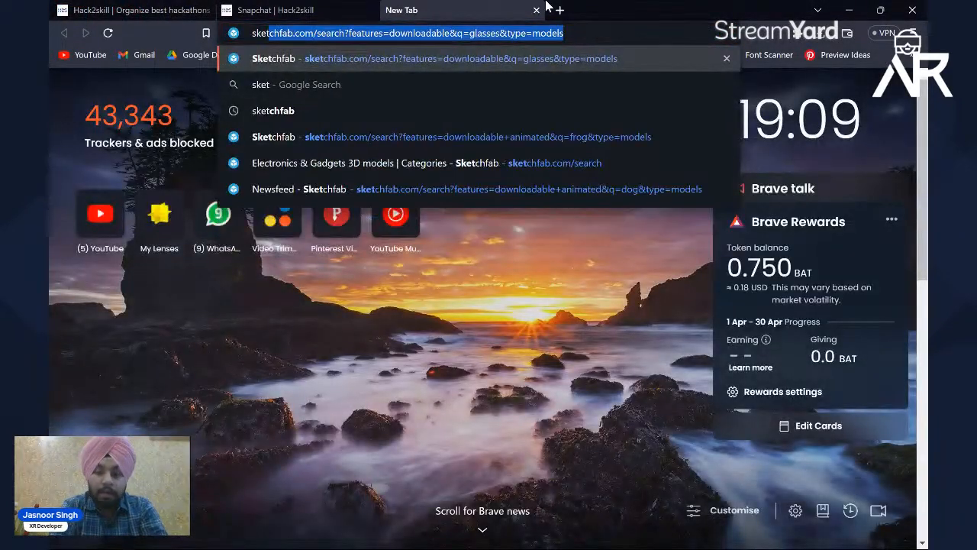
pyautogui.press('Return')
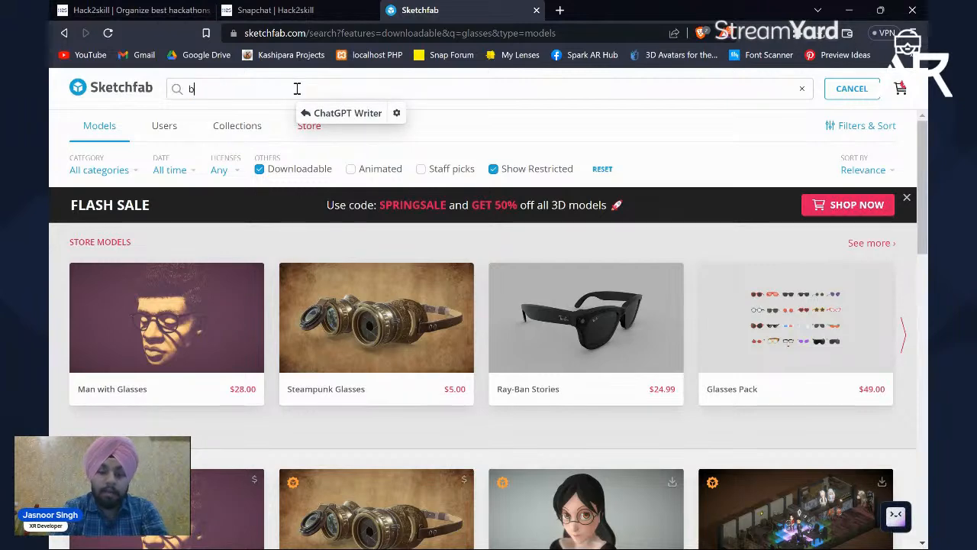
# Step: Search Sketchfab for "india" and browse the listed 3D models
pyautogui.write('india')
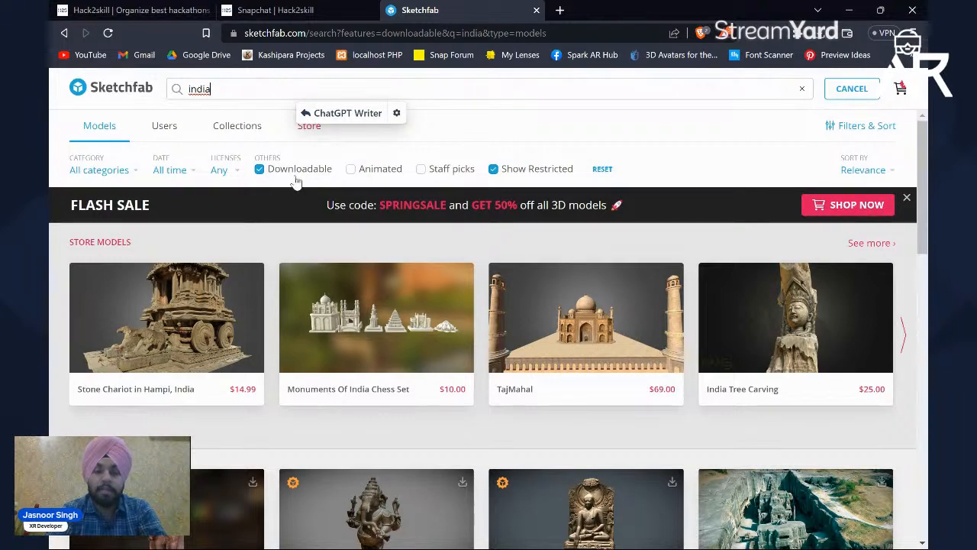
pyautogui.scroll(-4, 481, 300)
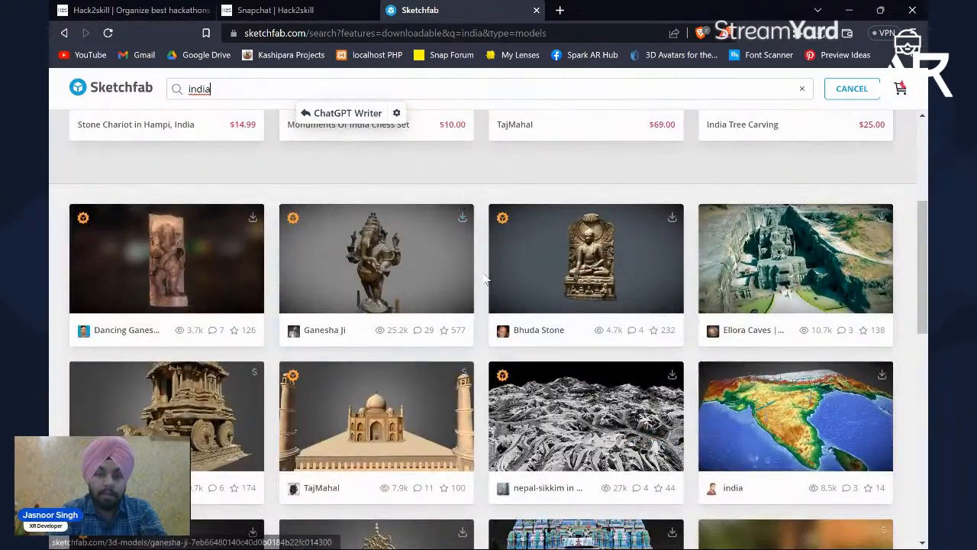
pyautogui.scroll(-2, 474, 218)
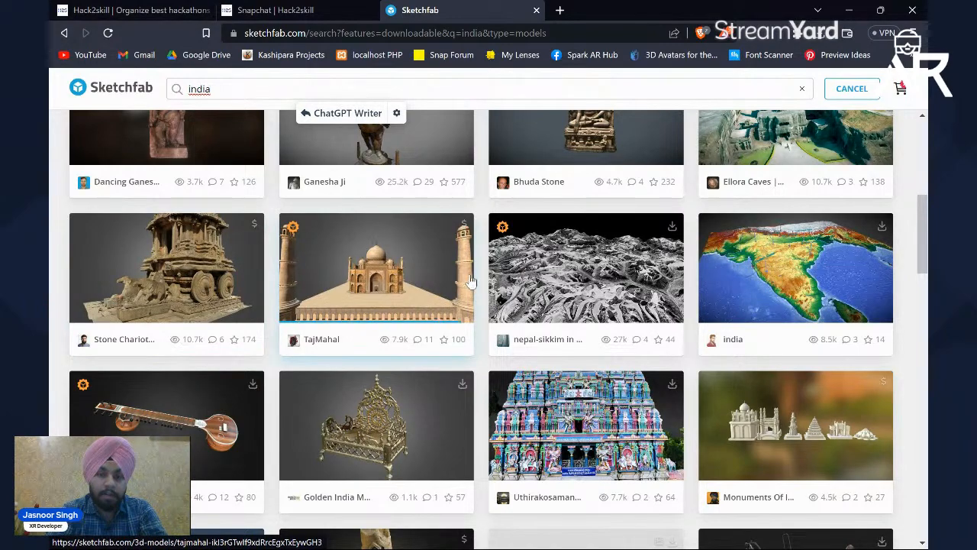
pyautogui.scroll(-7, 472, 280)
pyautogui.scroll(11, 473, 280)
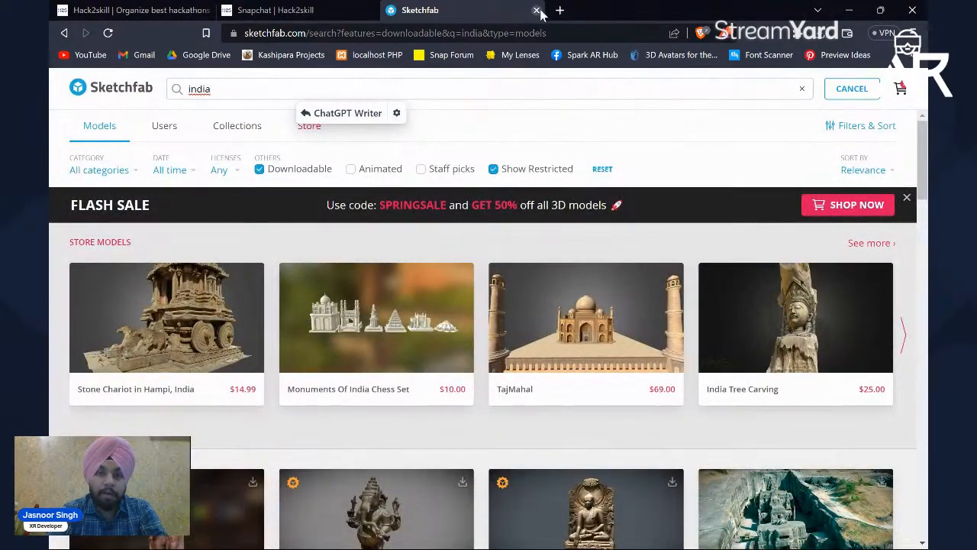
# Step: Minimize the browser, extract the shrek archive into a shrek folder on the desktop and open that folder
pyautogui.click(849, 10)
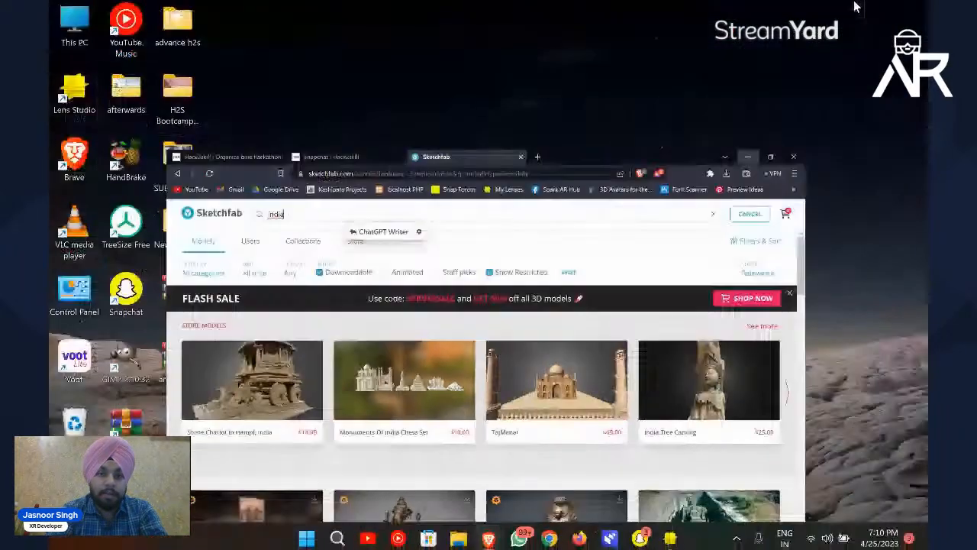
pyautogui.rightClick(191, 284)
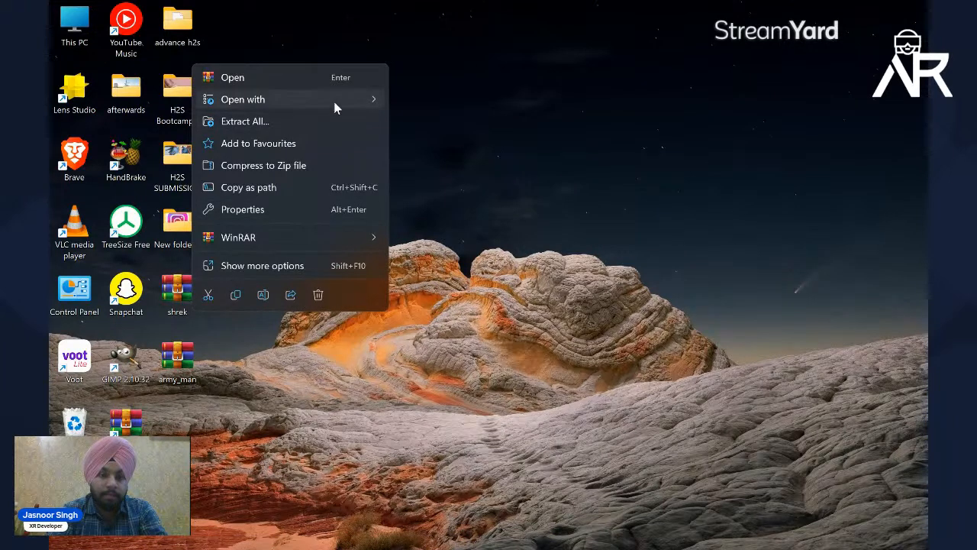
pyautogui.moveTo(334, 101)
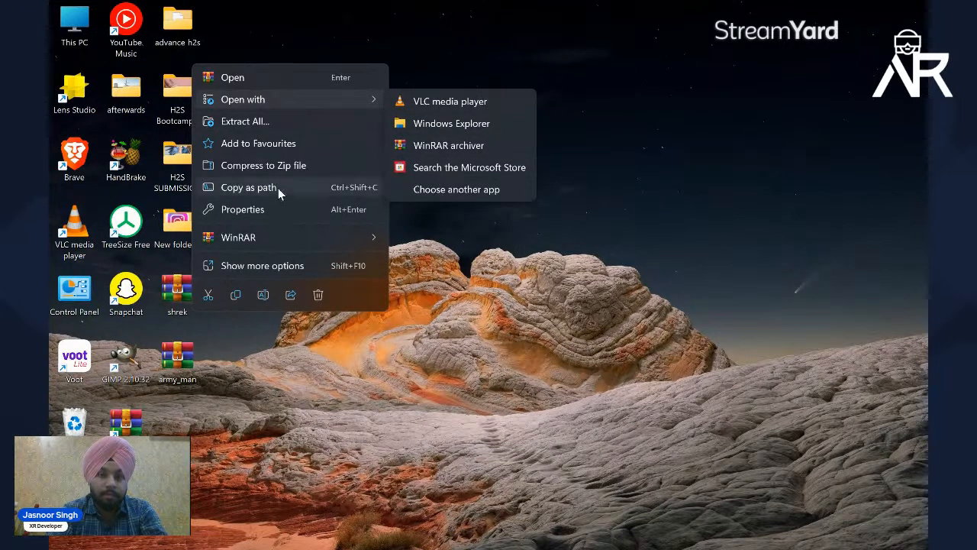
pyautogui.click(243, 121)
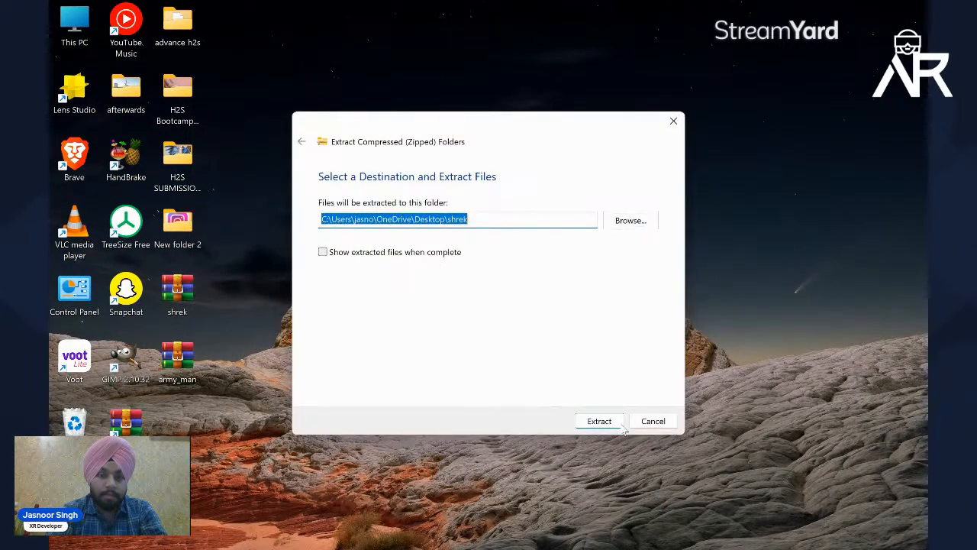
pyautogui.click(599, 421)
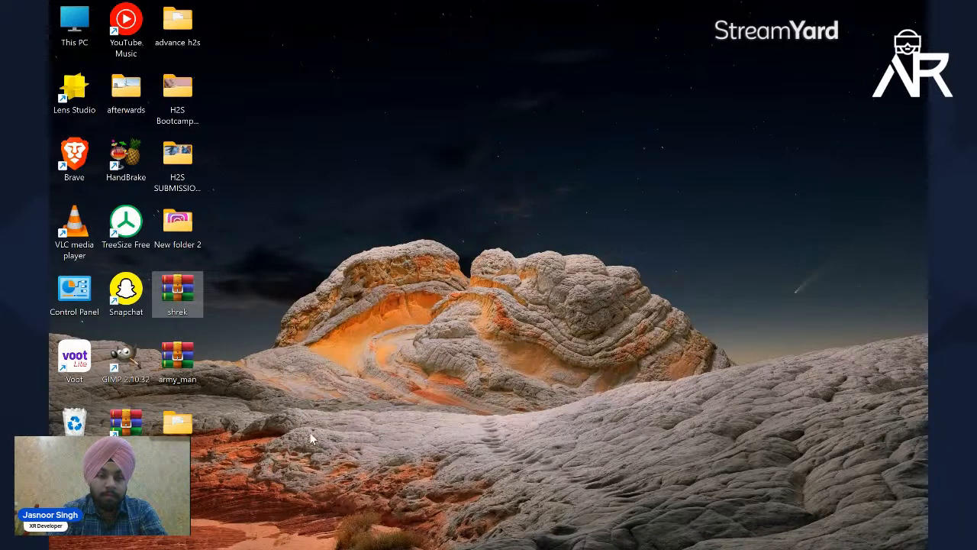
pyautogui.doubleClick(177, 423)
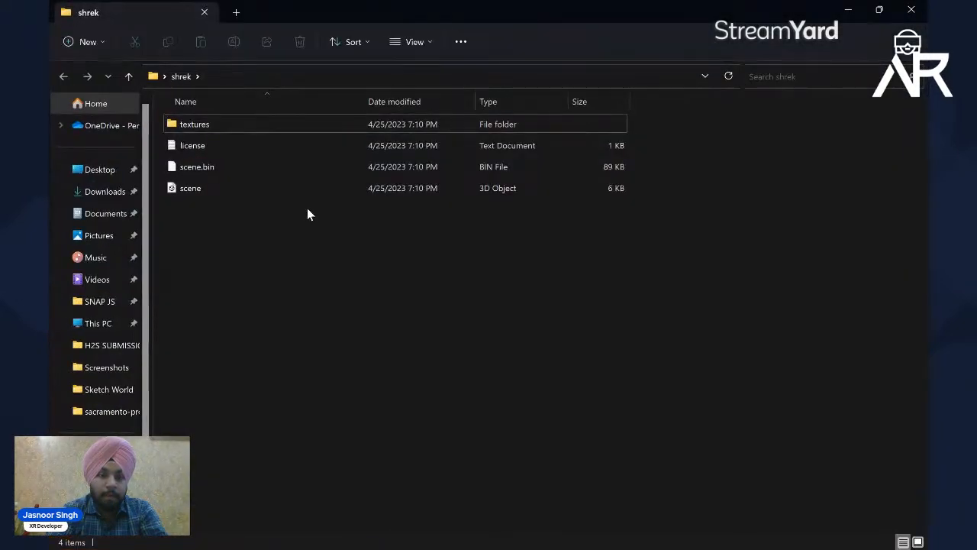
# Step: Examine the shrek folder's scene model in 3D Viewer from the front, then check the Lens Studio project and return to the folder
pyautogui.doubleClick(265, 189)
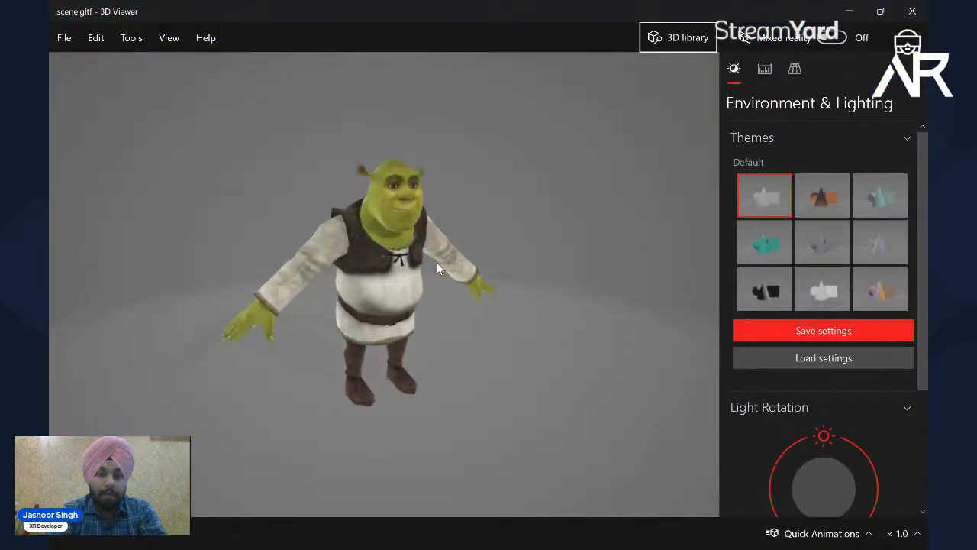
pyautogui.moveTo(372, 233); pyautogui.dragTo(400, 229)
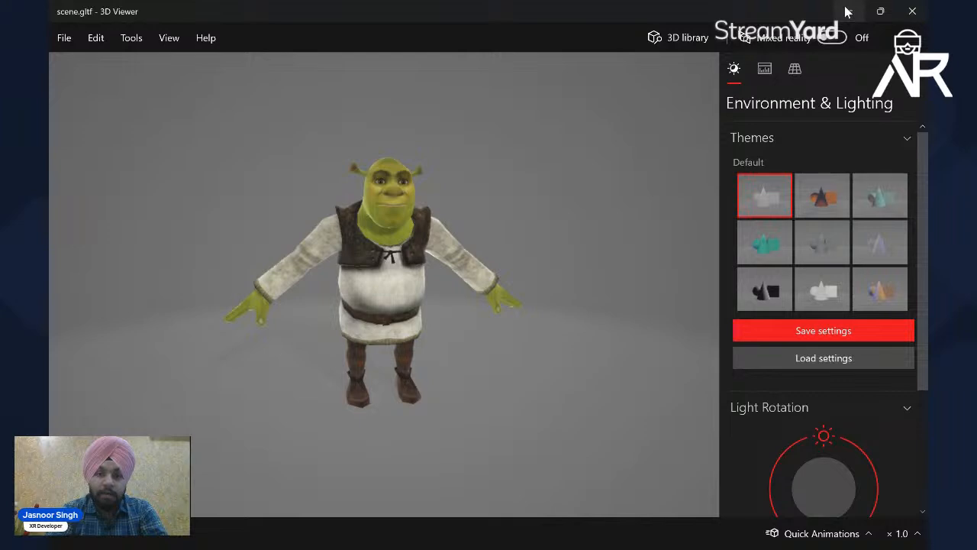
pyautogui.click(846, 11)
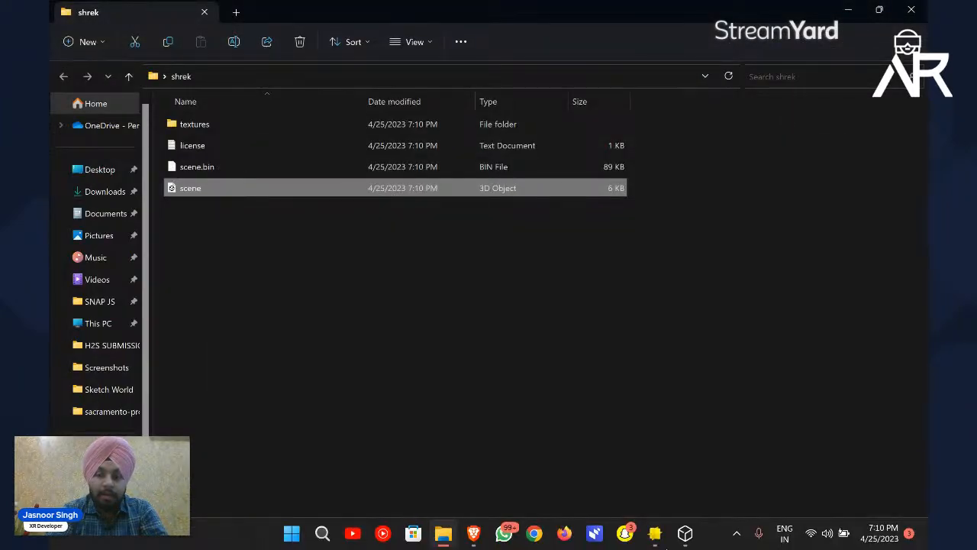
pyautogui.click(657, 539)
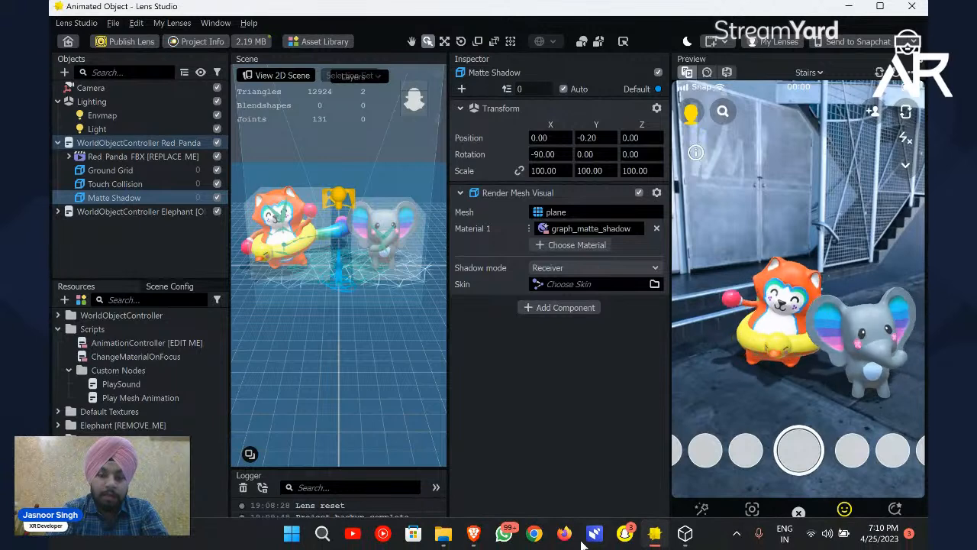
pyautogui.click(849, 7)
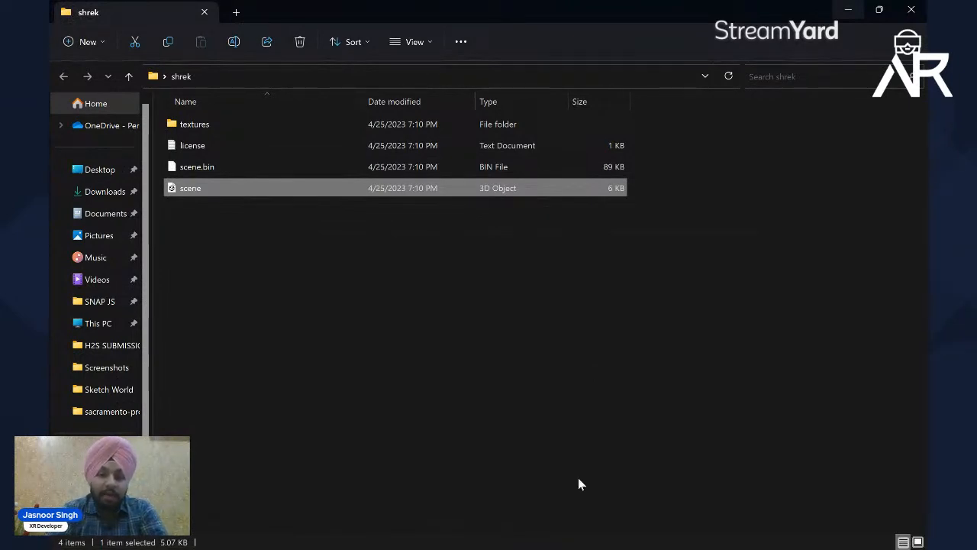
# Step: Switch back to the browser and open the bookmarked Mixamo site in a new tab
pyautogui.moveTo(516, 544)
pyautogui.moveTo(478, 535)
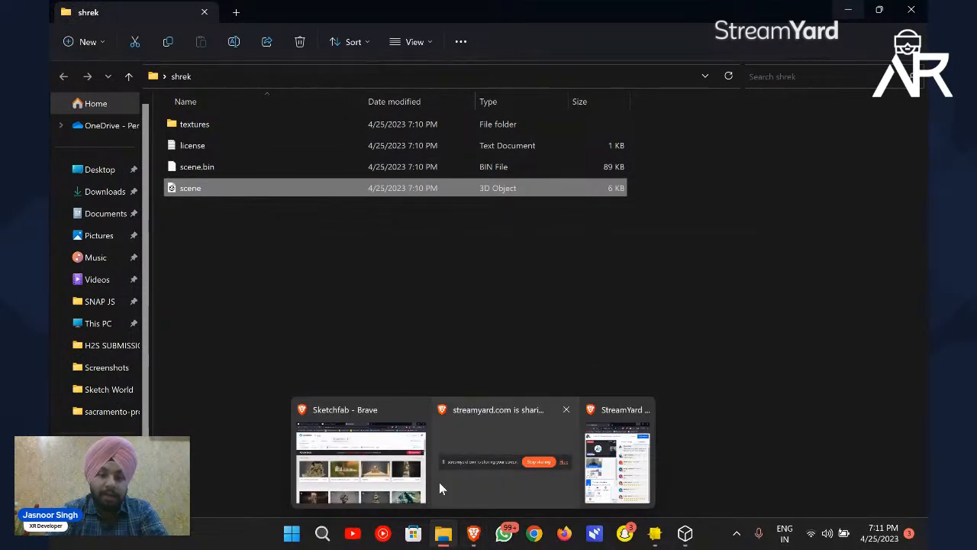
pyautogui.click(429, 477)
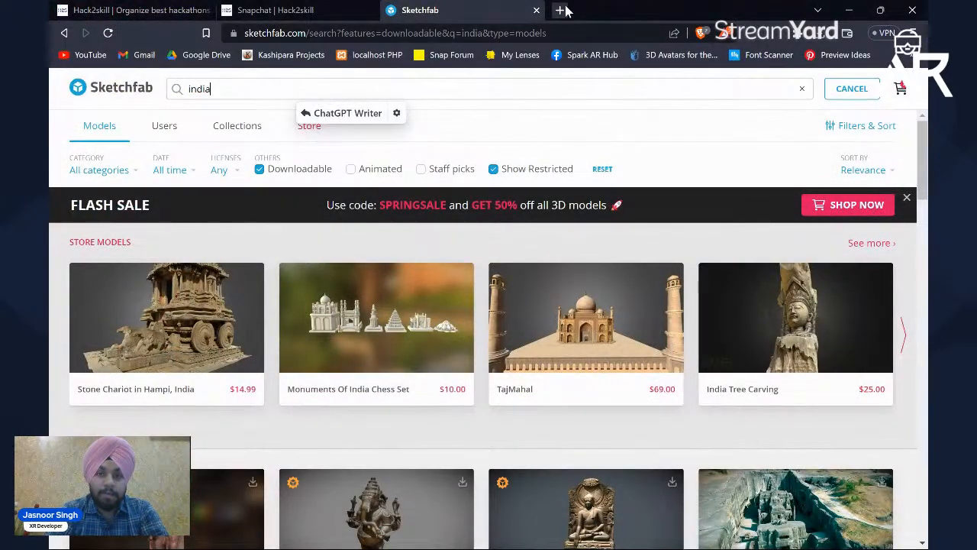
pyautogui.click(561, 10)
pyautogui.write('m')
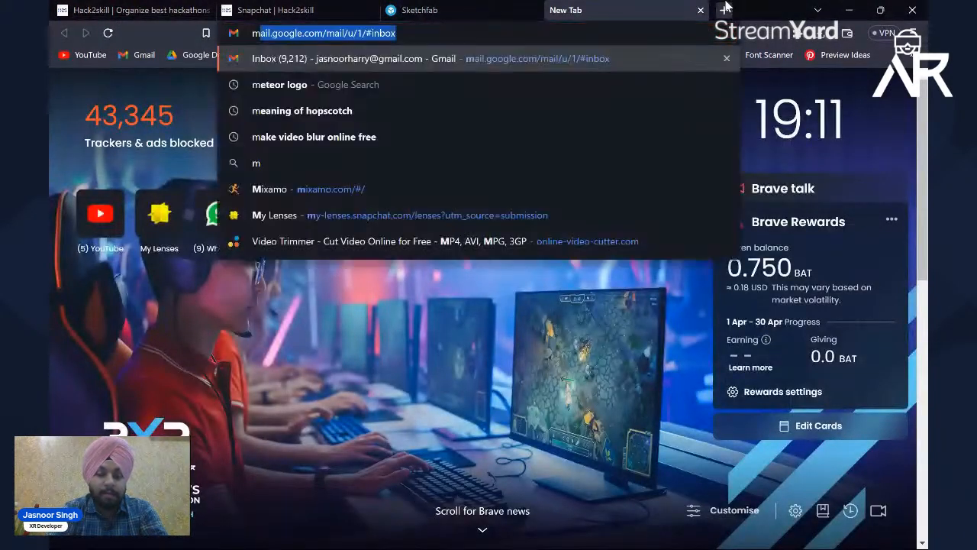
pyautogui.write('axima')
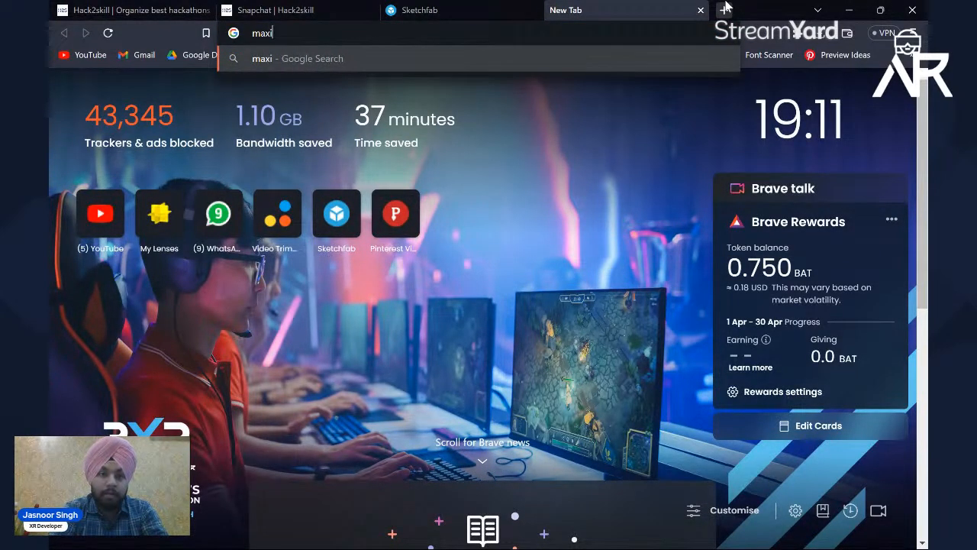
pyautogui.press('BackSpace')
pyautogui.press('BackSpace')
pyautogui.press('BackSpace')
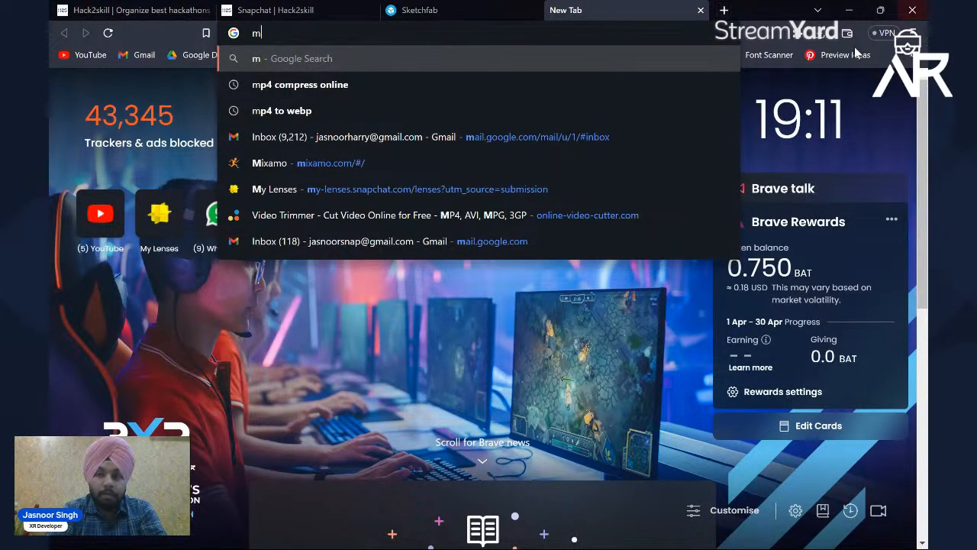
pyautogui.click(911, 55)
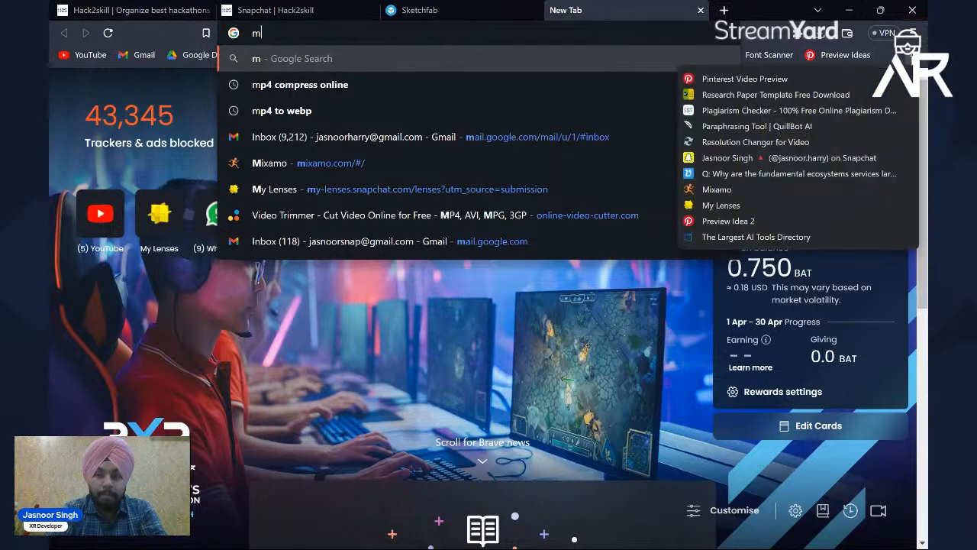
pyautogui.click(718, 189)
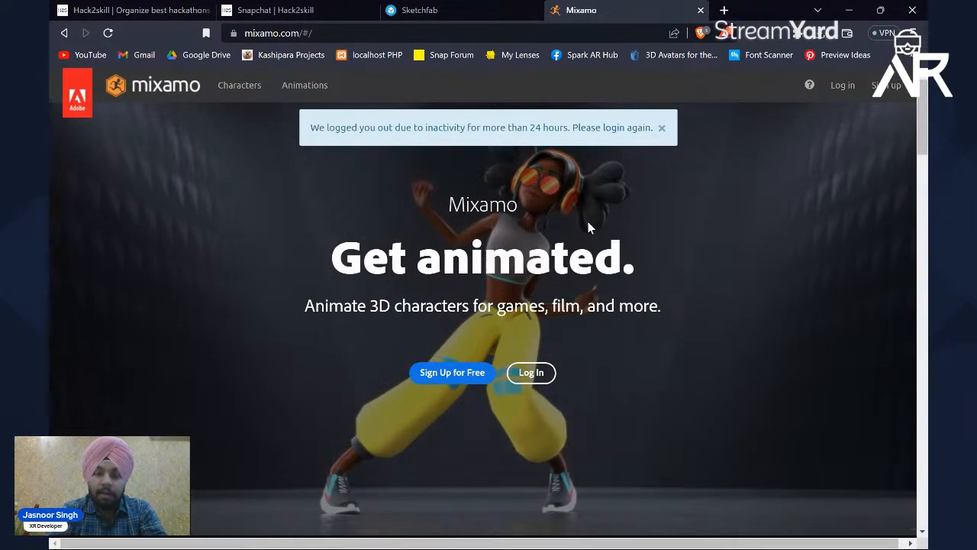
# Step: Dismiss the logout notice and log in to Mixamo with the second listed Google account
pyautogui.click(661, 128)
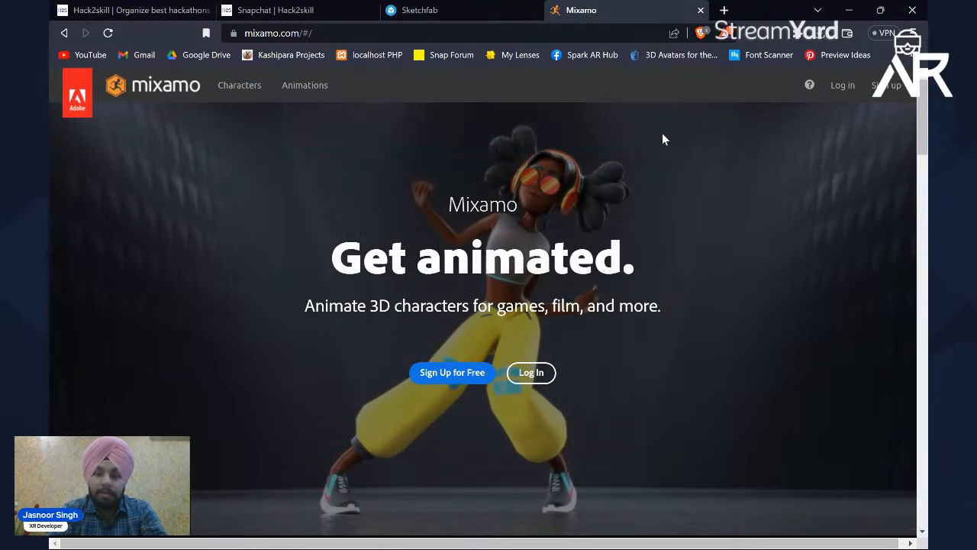
pyautogui.click(847, 87)
pyautogui.click(811, 87)
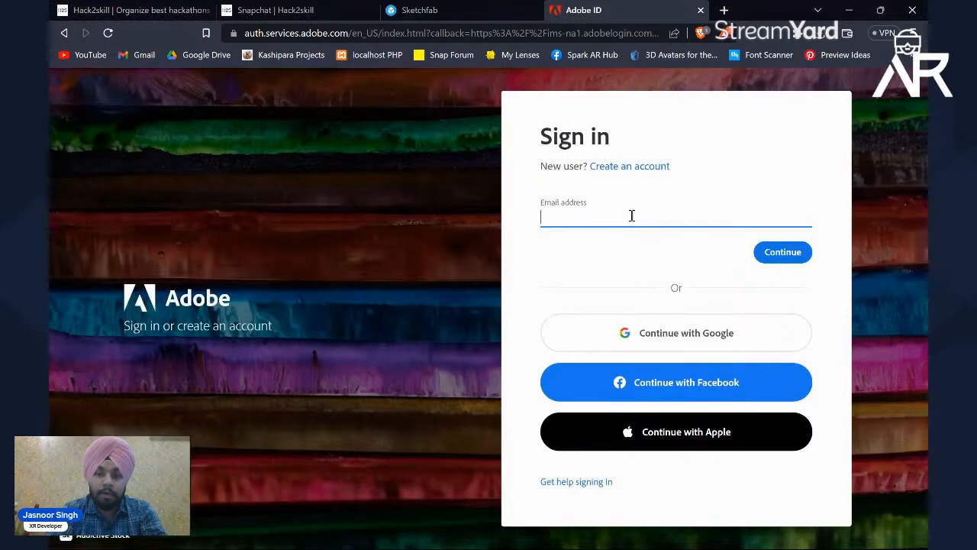
pyautogui.click(674, 334)
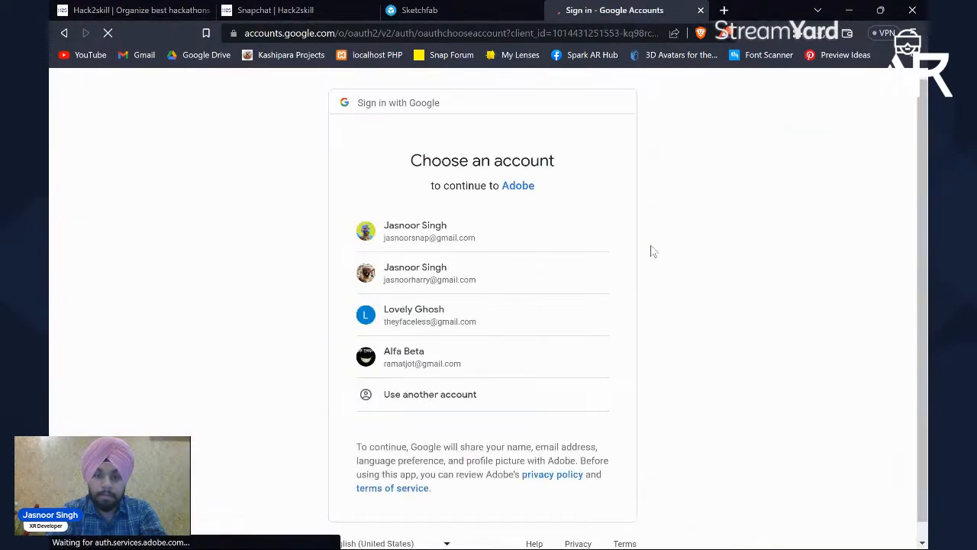
pyautogui.click(460, 272)
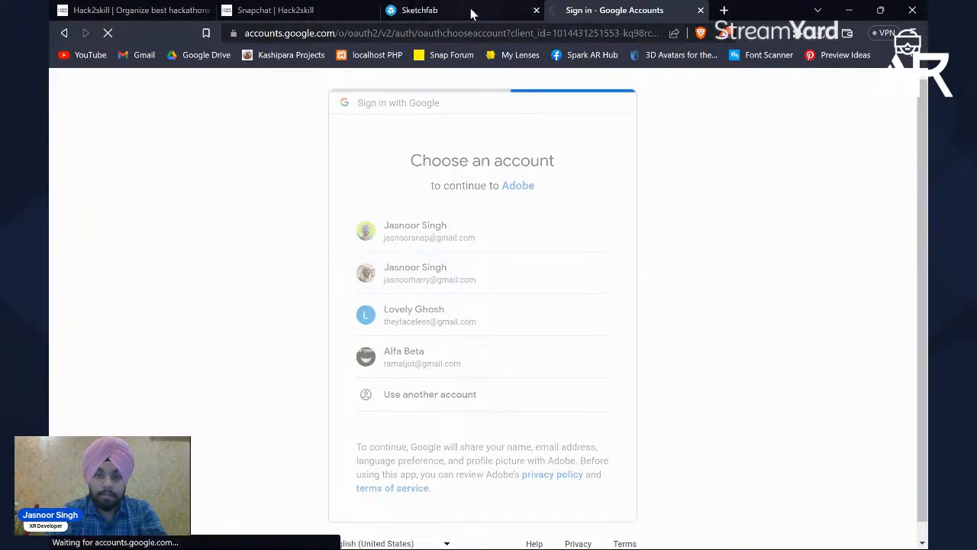
pyautogui.click(471, 10)
pyautogui.click(601, 11)
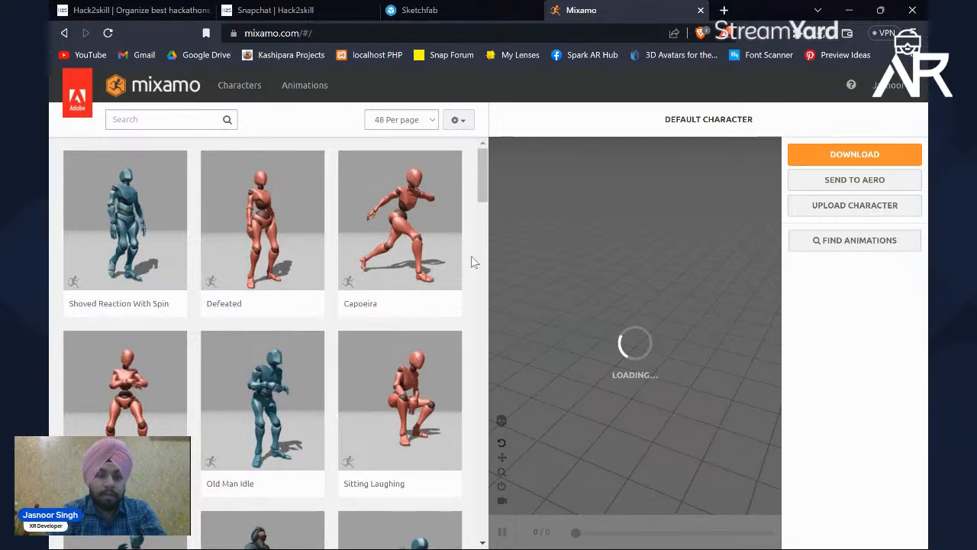
# Step: Browse Mixamo's animation library and check which file formats its character upload accepts
pyautogui.scroll(-4, 334, 169)
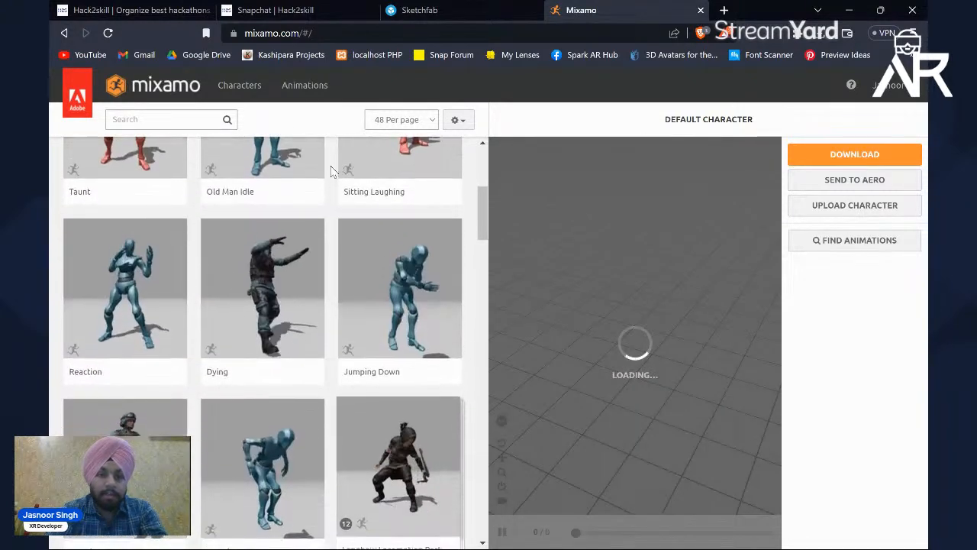
pyautogui.scroll(4, 334, 171)
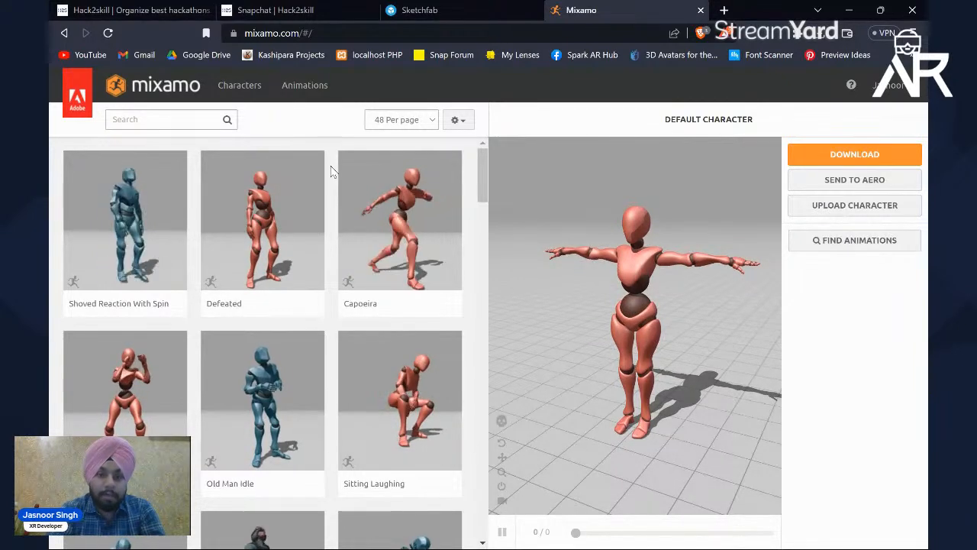
pyautogui.scroll(-1, 331, 171)
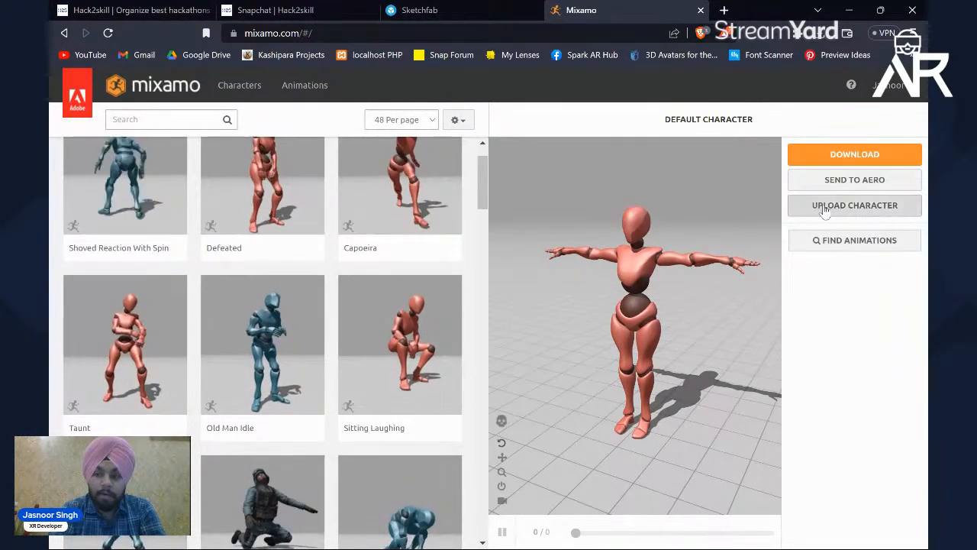
pyautogui.click(825, 206)
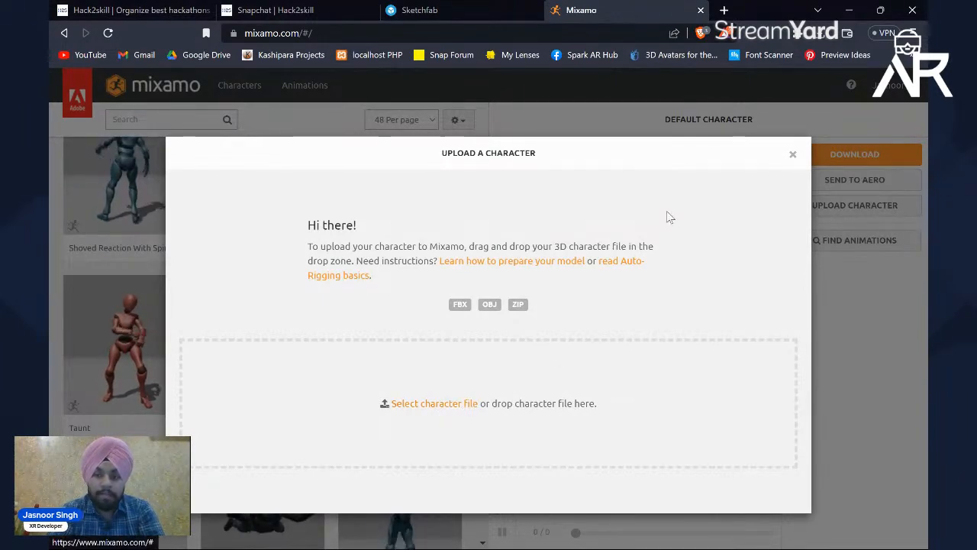
pyautogui.click(795, 158)
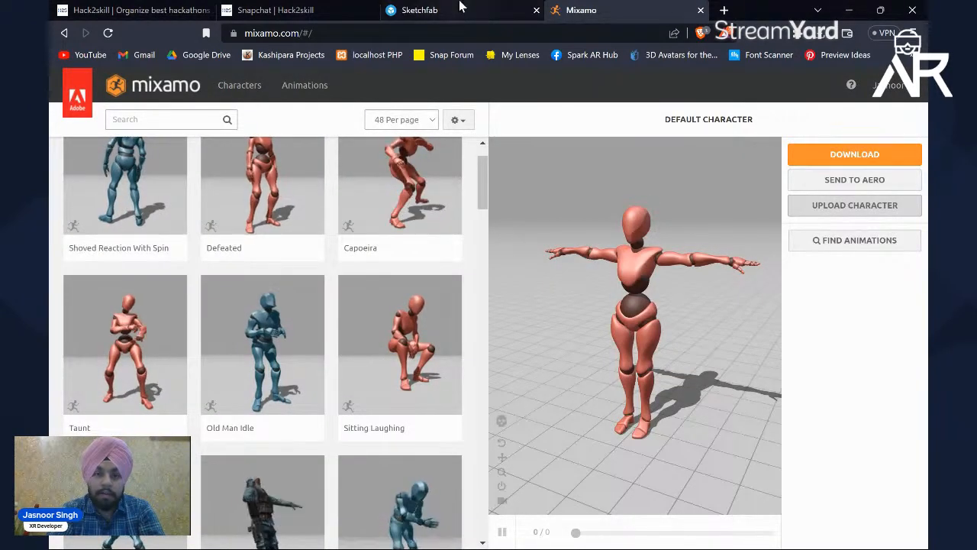
# Step: Return to Sketchfab and search the downloadable models for "shrek"
pyautogui.click(420, 10)
pyautogui.doubleClick(258, 90)
pyautogui.write('s')
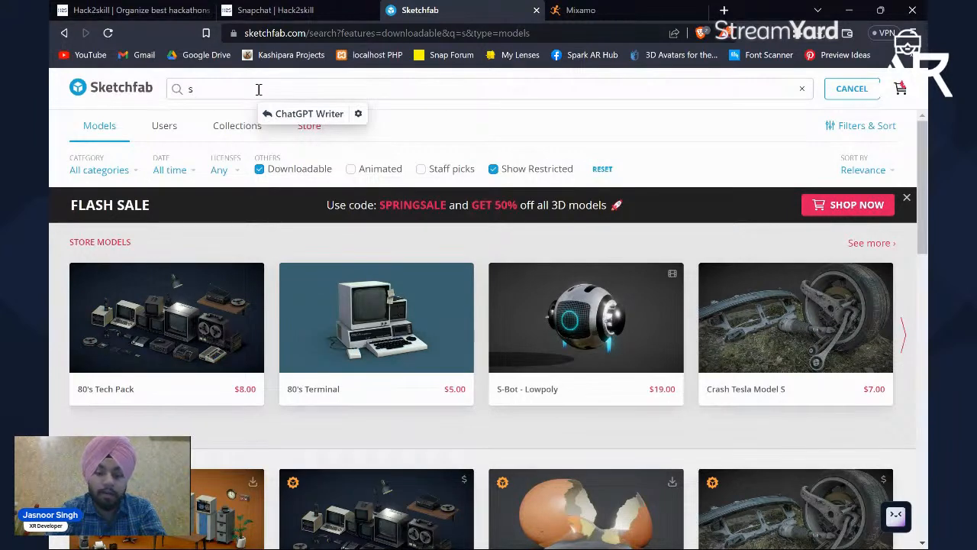
pyautogui.write('hrek')
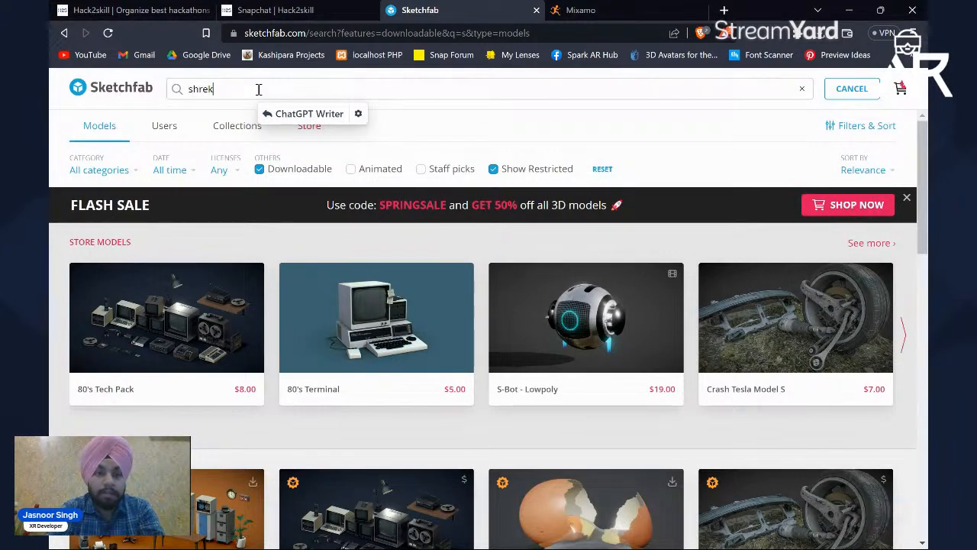
pyautogui.scroll(-3, 518, 366)
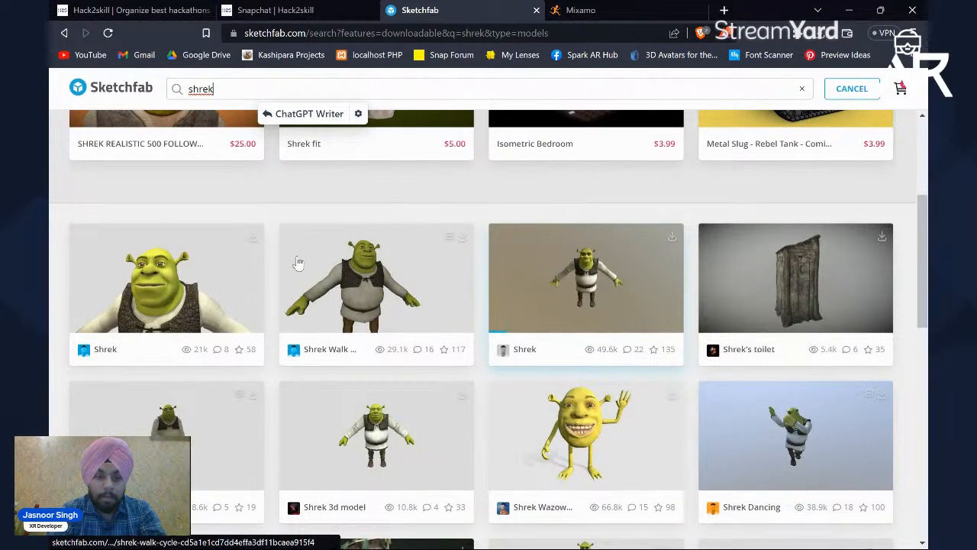
# Step: Check the available download formats of the first free Shrek model, then return to the search results
pyautogui.click(255, 272)
pyautogui.scroll(-2, 428, 424)
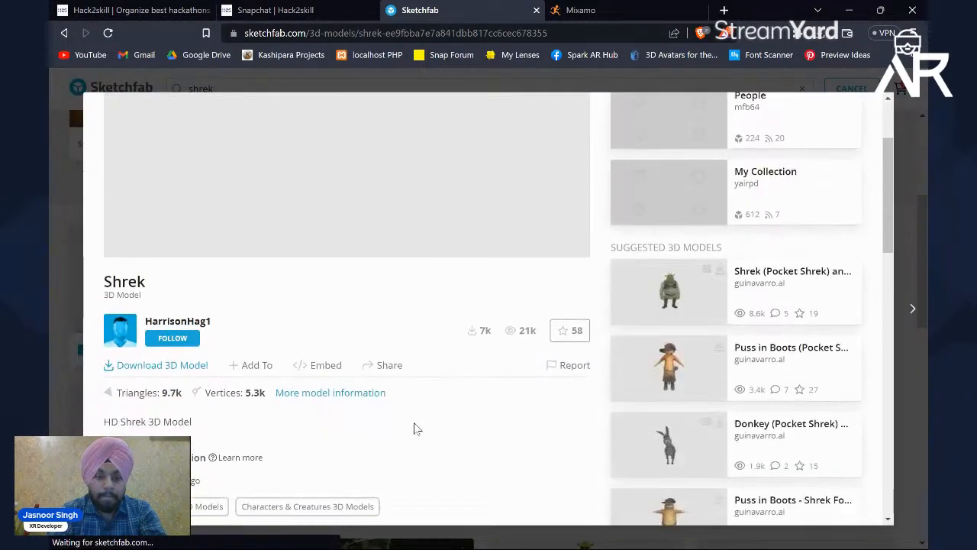
pyautogui.scroll(2, 306, 323)
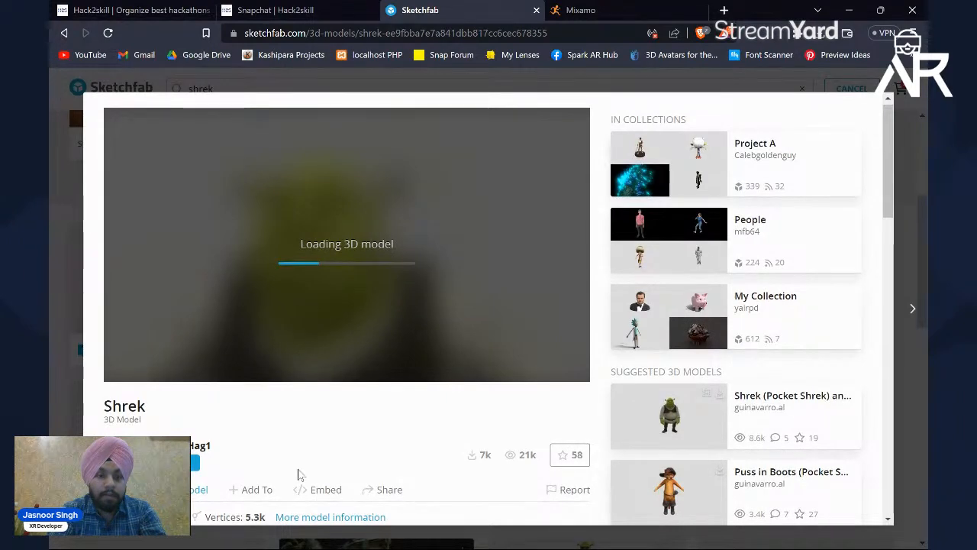
pyautogui.scroll(-2, 245, 423)
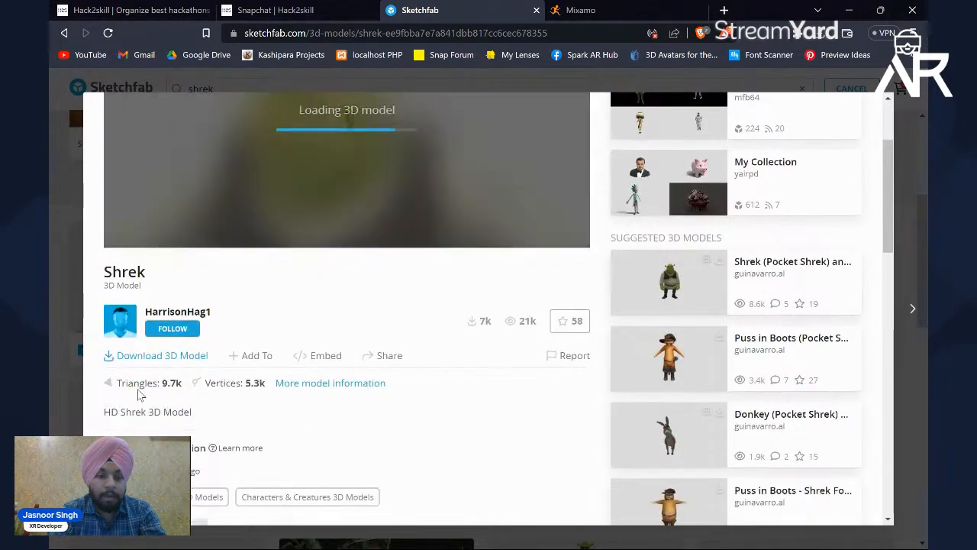
pyautogui.click(152, 358)
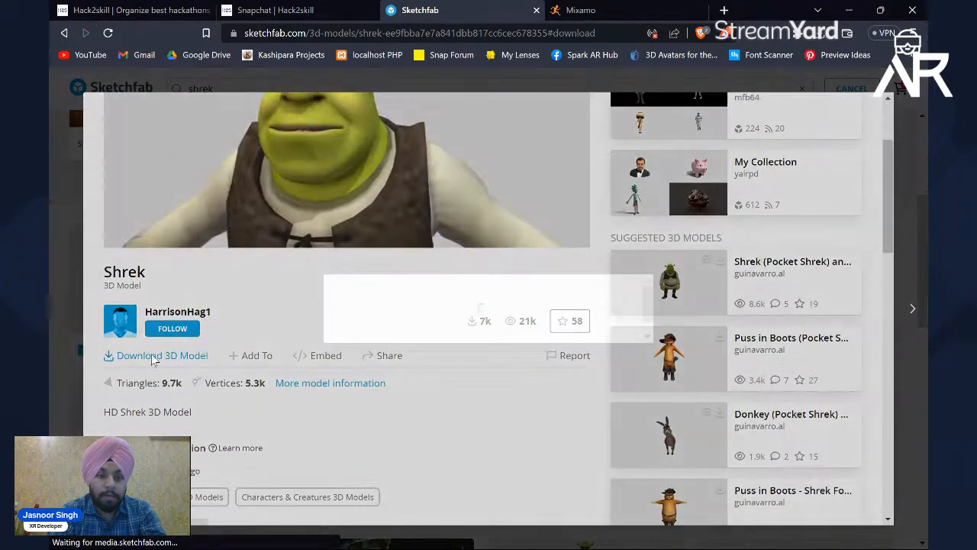
pyautogui.scroll(-2, 494, 425)
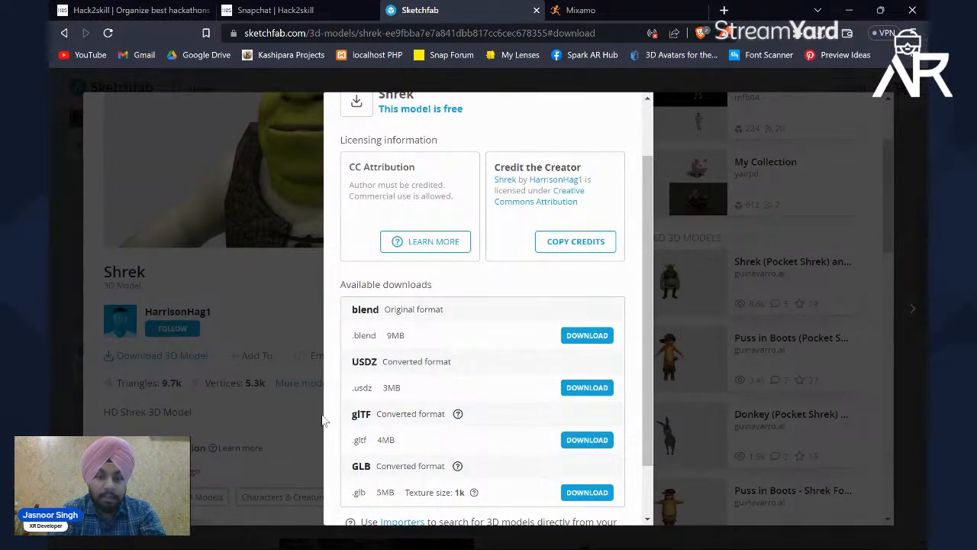
pyautogui.click(282, 410)
pyautogui.click(50, 248)
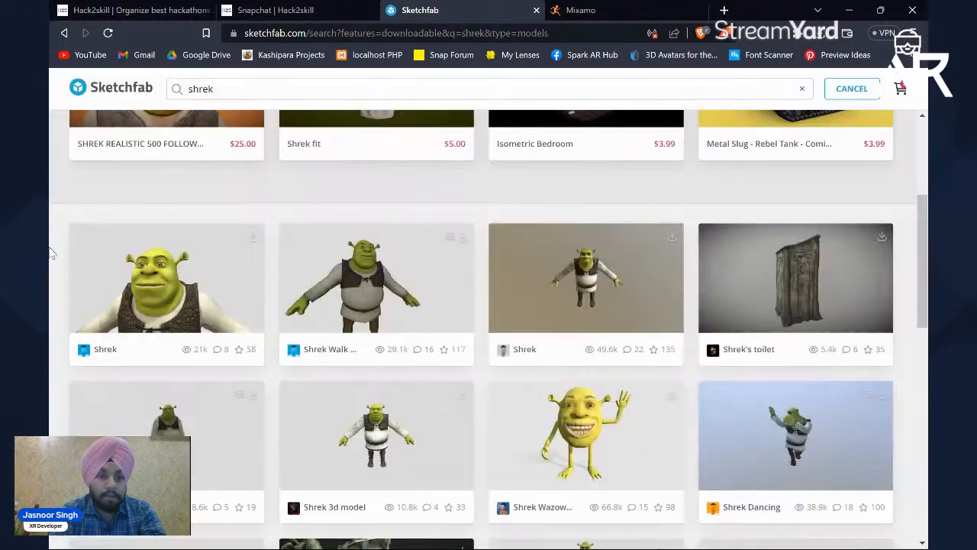
# Step: Download the full-body Shrek model shown against a brown background in its original obj format
pyautogui.click(527, 262)
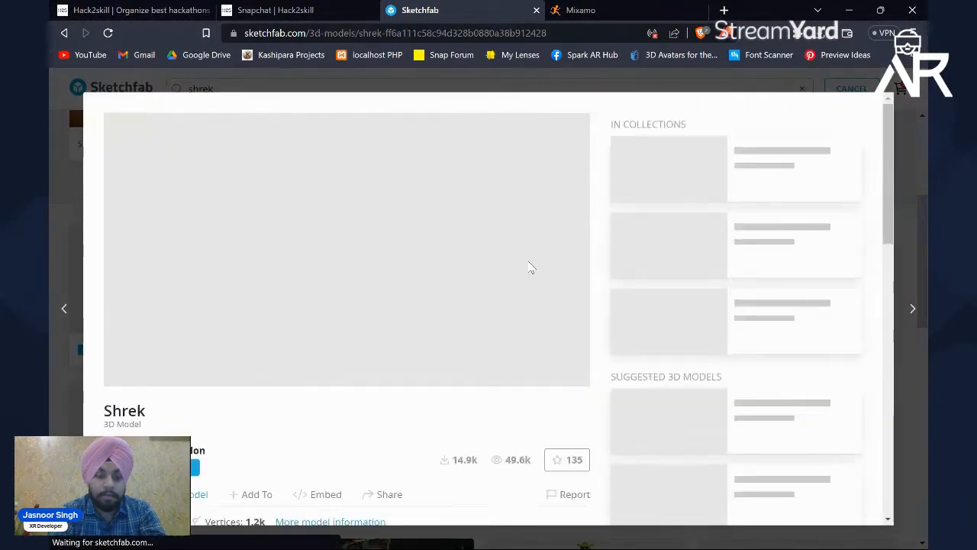
pyautogui.scroll(-2, 347, 430)
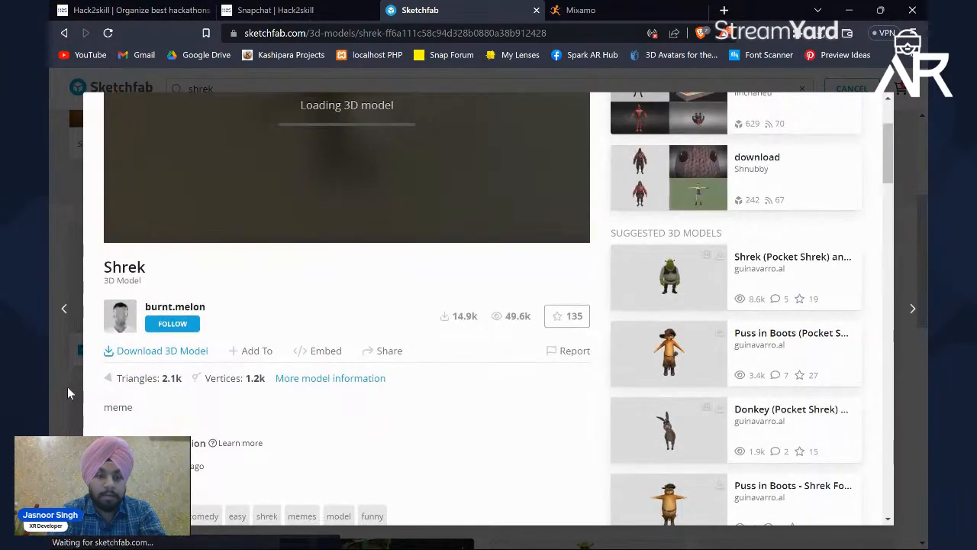
pyautogui.click(146, 350)
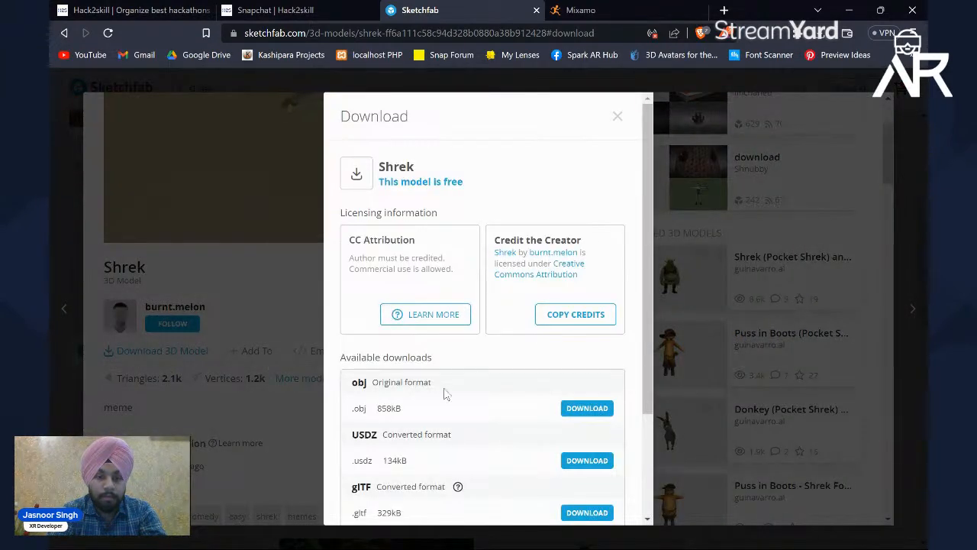
pyautogui.scroll(-2, 447, 394)
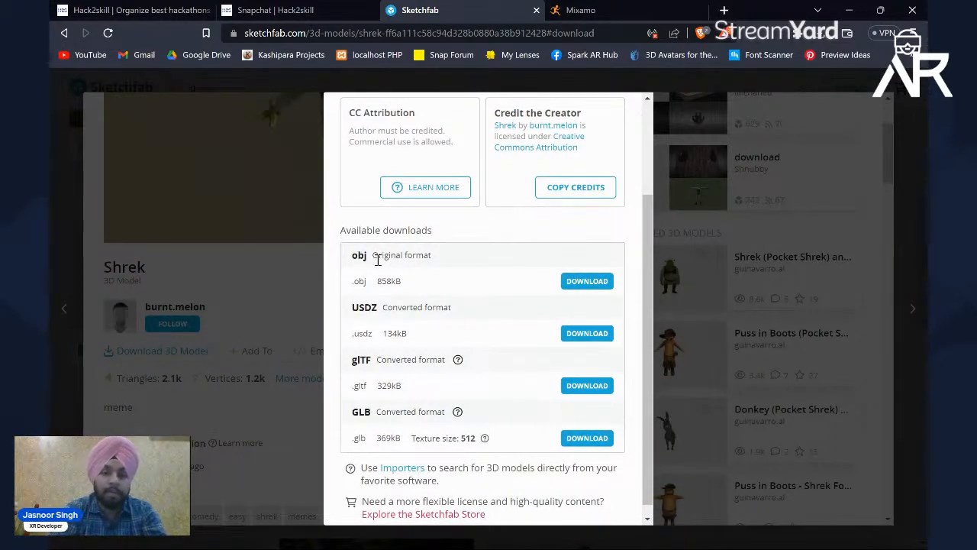
pyautogui.click(579, 282)
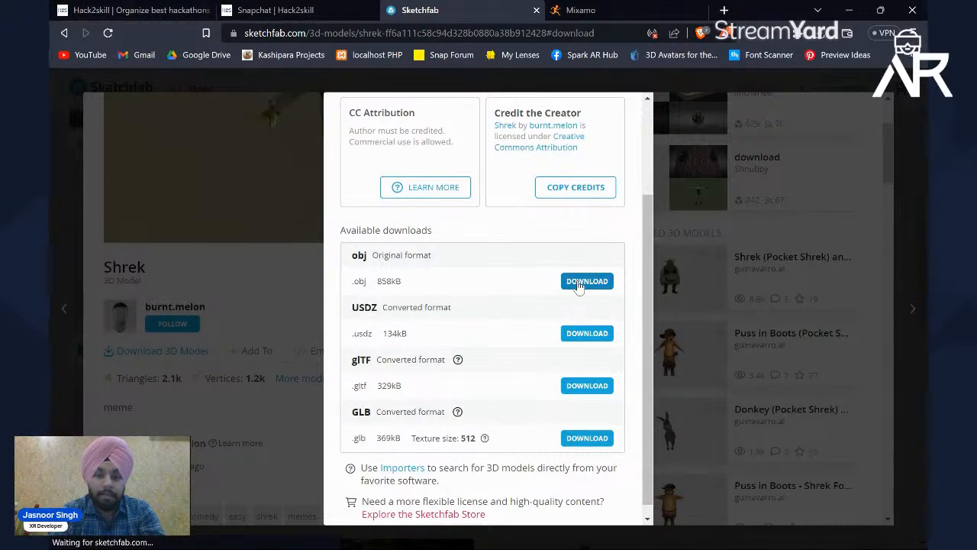
pyautogui.click(373, 350)
pyautogui.click(191, 323)
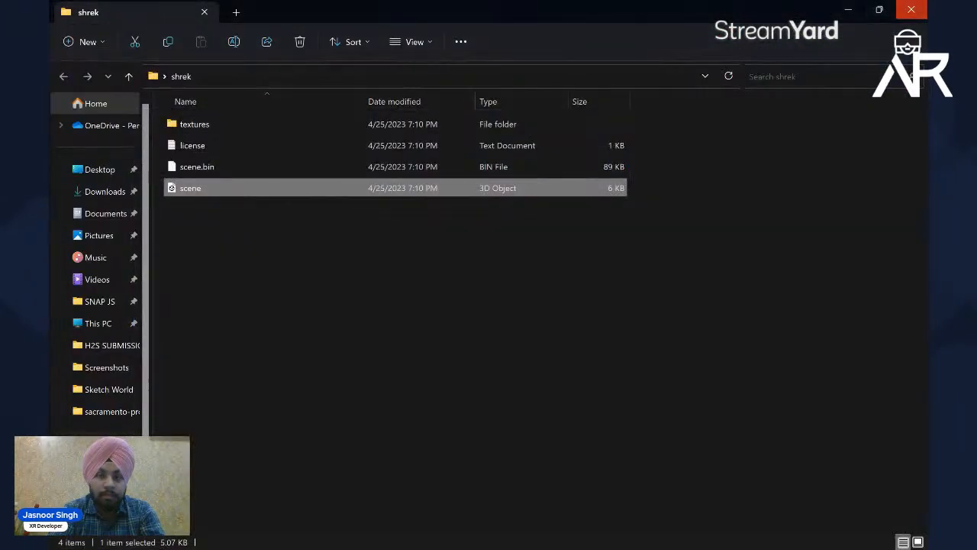
# Step: Close the old shrek folder, refresh the desktop and extract the newly downloaded archive into a shrek (1) folder
pyautogui.click(911, 8)
pyautogui.rightClick(352, 319)
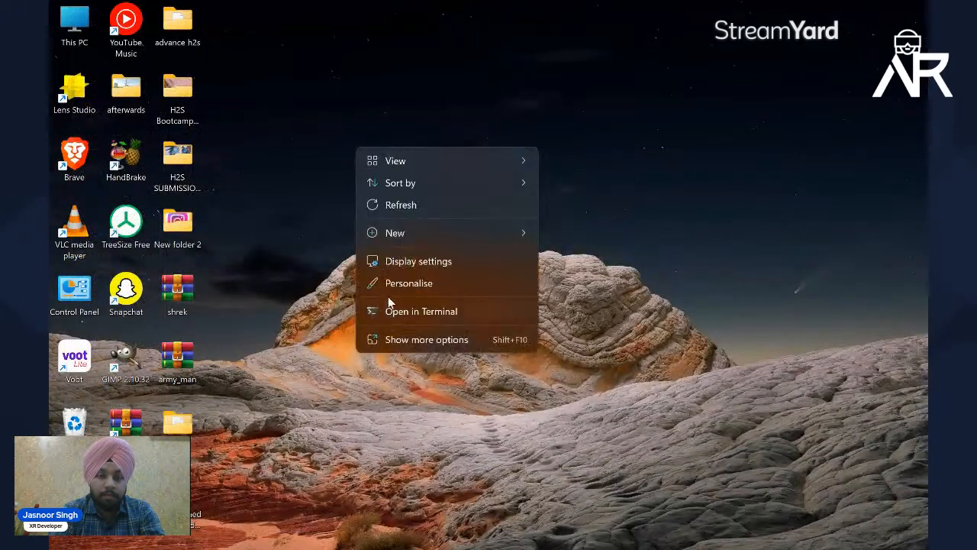
pyautogui.click(416, 215)
pyautogui.rightClick(185, 289)
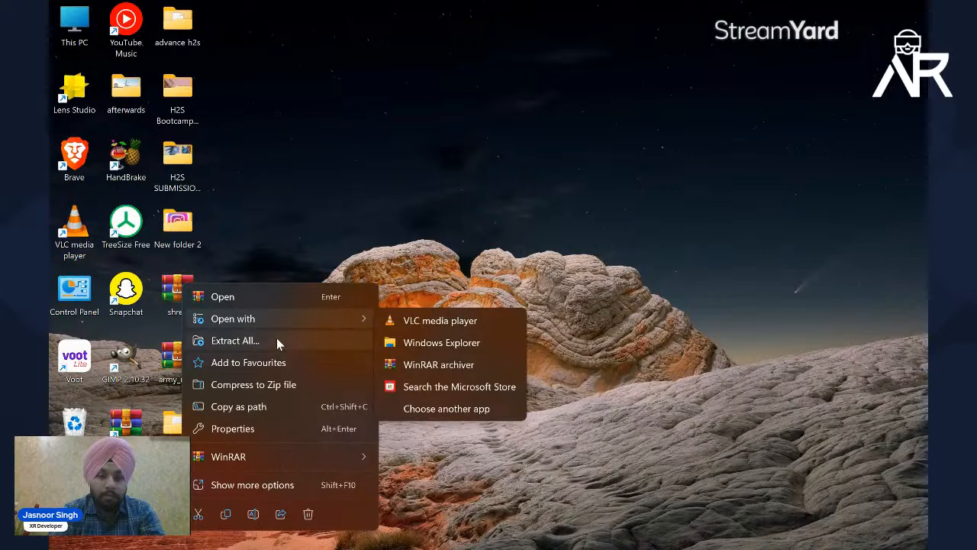
pyautogui.click(278, 342)
pyautogui.click(600, 422)
# Step: Extract the shrek archive inside the shrek (1) folder's source subfolder
pyautogui.doubleClick(227, 30)
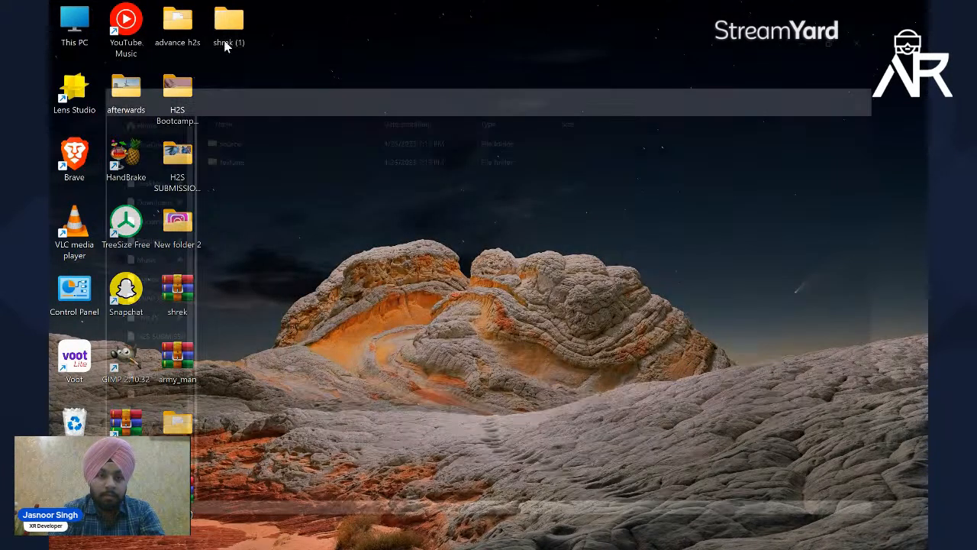
pyautogui.click(214, 145)
pyautogui.doubleClick(239, 126)
pyautogui.click(236, 123)
pyautogui.rightClick(236, 124)
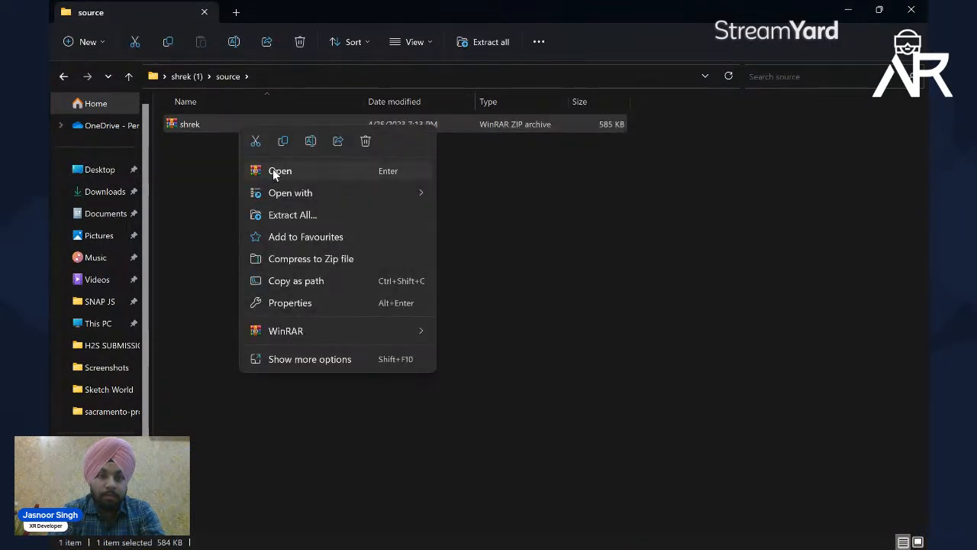
pyautogui.click(291, 208)
pyautogui.press('Return')
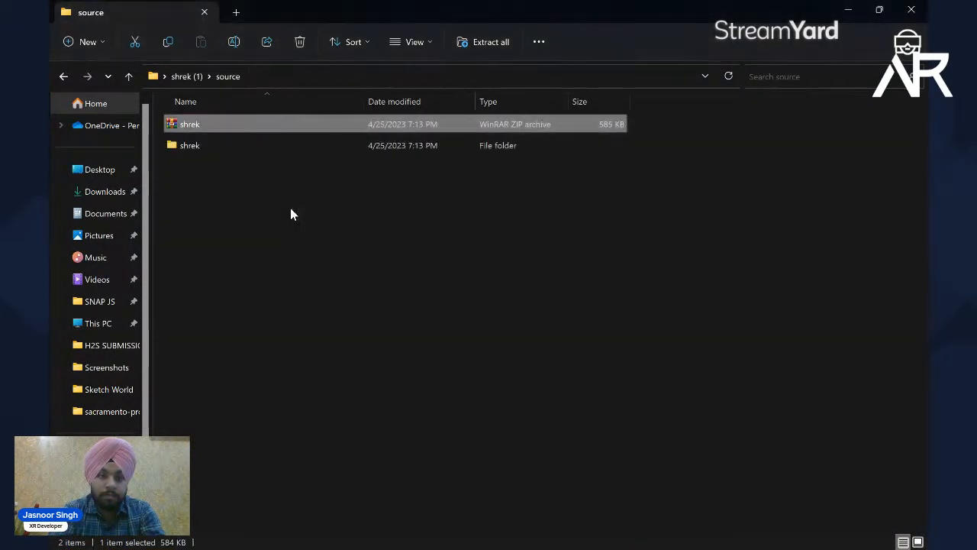
# Step: Extract the CHARACTER_Shrek archive from the nested source folder and open its CHARACTER_Shrek model in 3D Viewer
pyautogui.doubleClick(232, 152)
pyautogui.doubleClick(218, 125)
pyautogui.rightClick(255, 117)
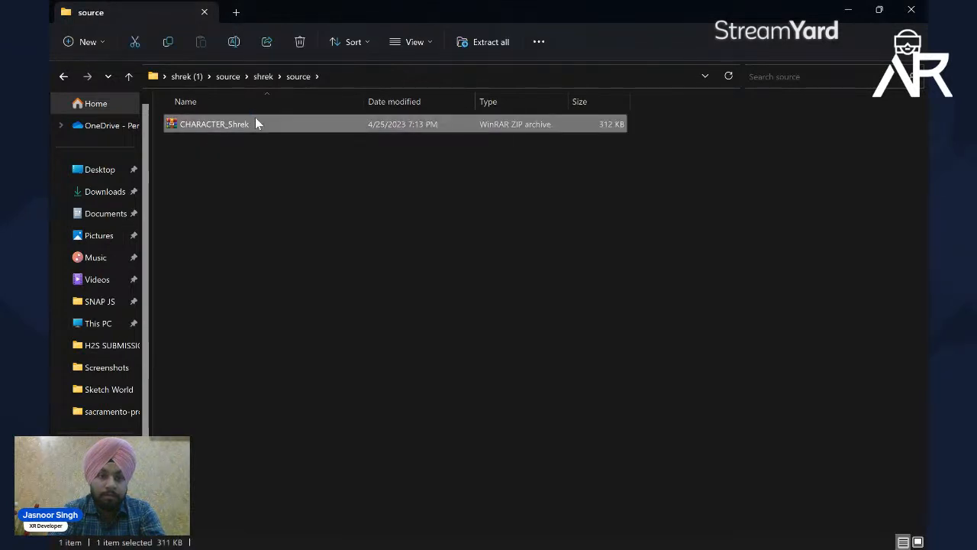
pyautogui.click(307, 208)
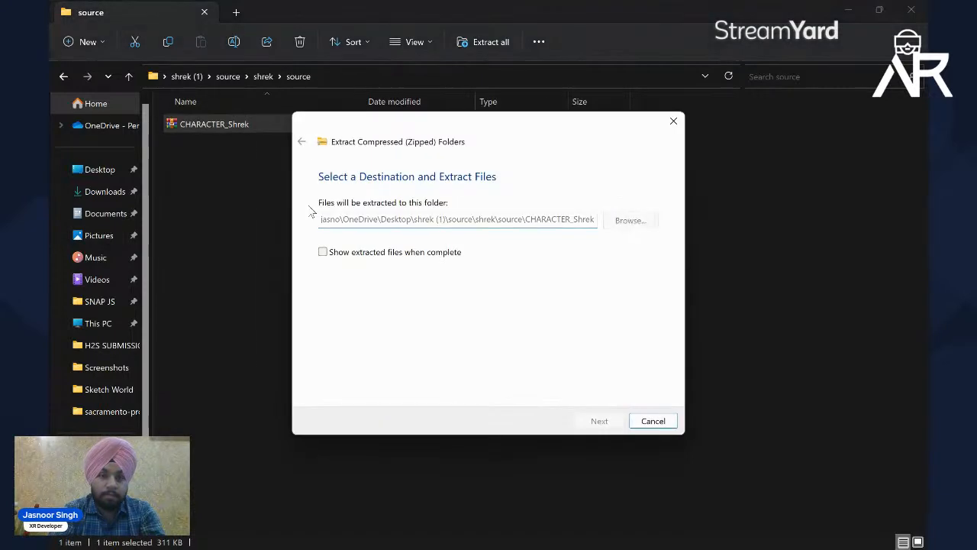
pyautogui.press('Return')
pyautogui.doubleClick(224, 145)
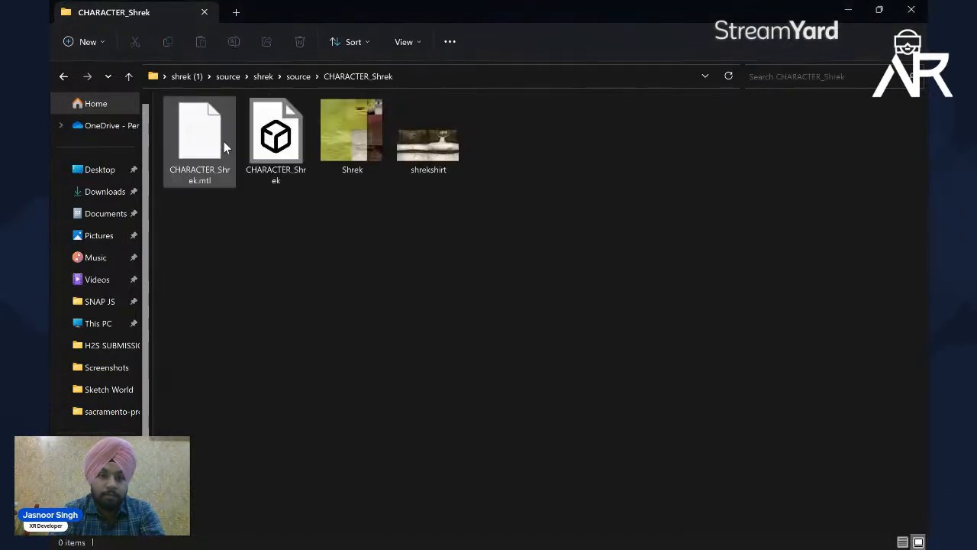
pyautogui.click(296, 158)
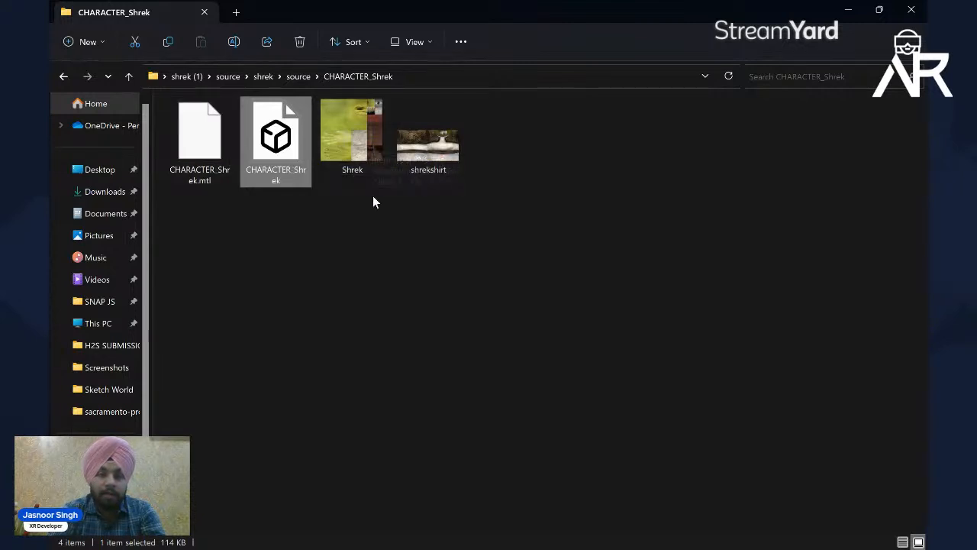
pyautogui.doubleClick(273, 137)
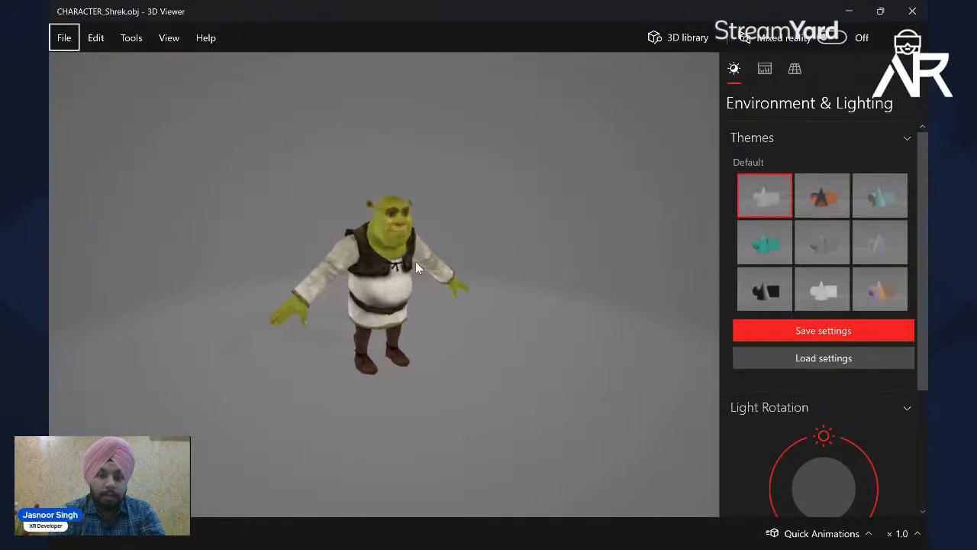
# Step: Close the 3D Viewer and switch to Mixamo in the browser to start choosing a character file for upload
pyautogui.click(913, 11)
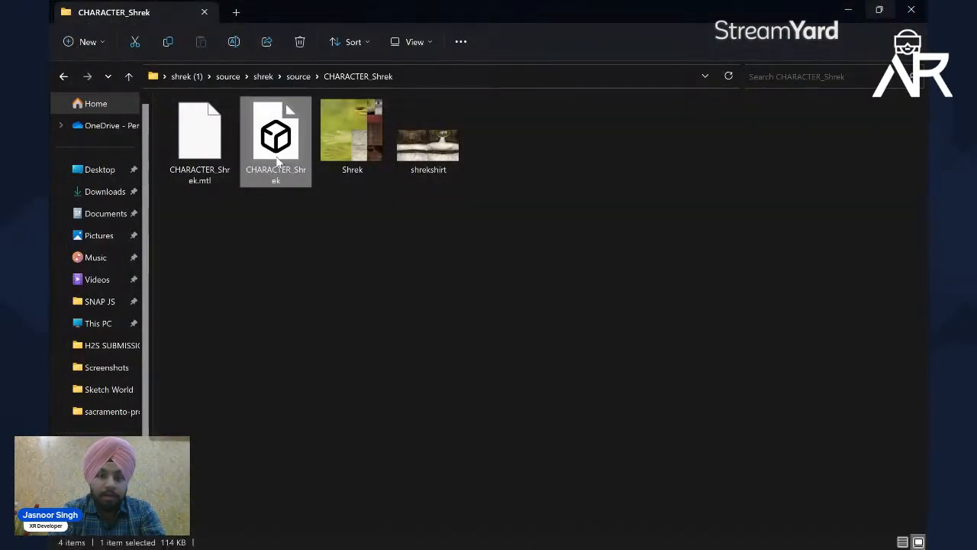
pyautogui.moveTo(489, 538)
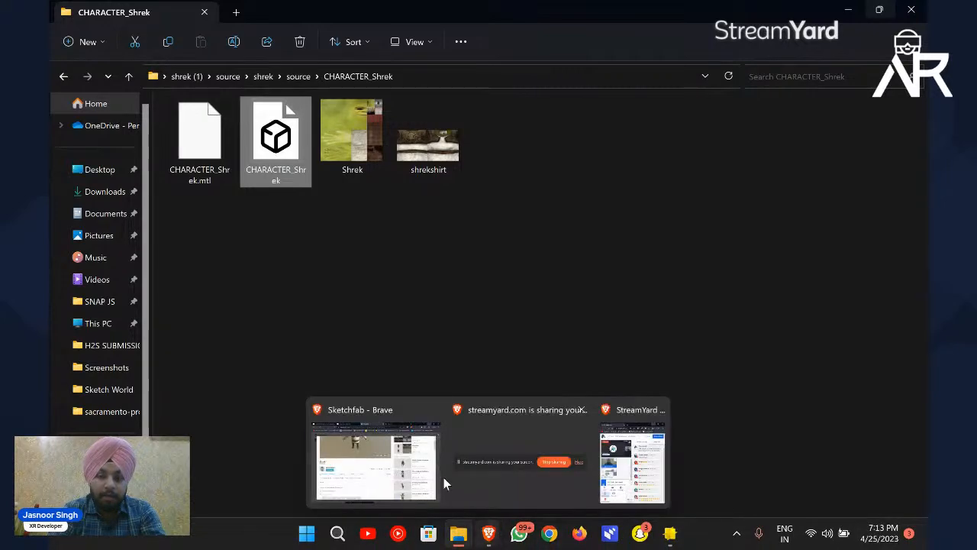
pyautogui.click(372, 470)
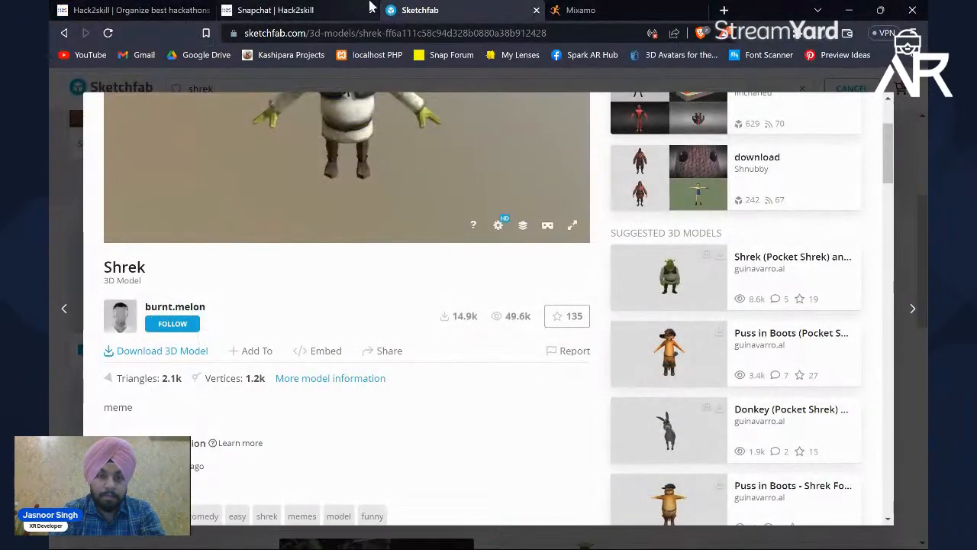
pyautogui.click(569, 10)
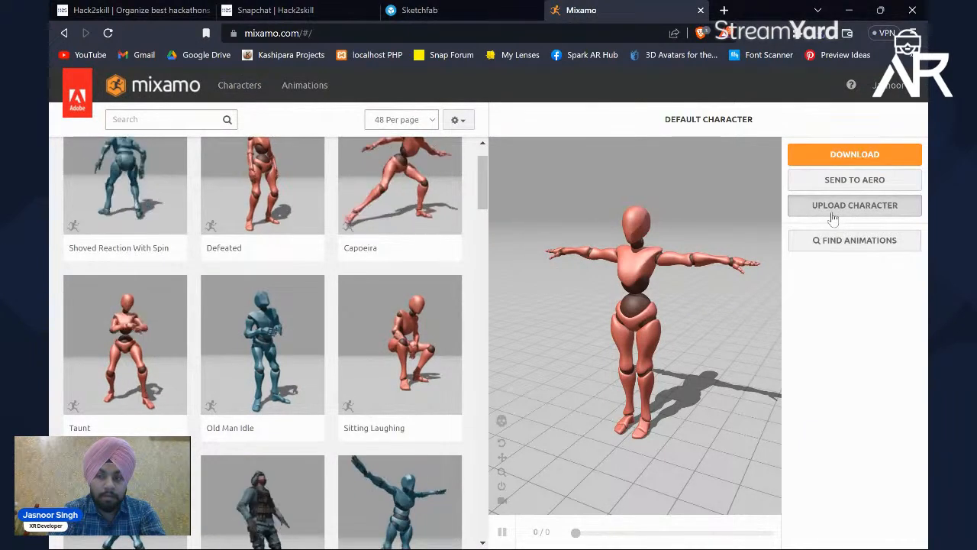
pyautogui.click(833, 212)
pyautogui.click(433, 405)
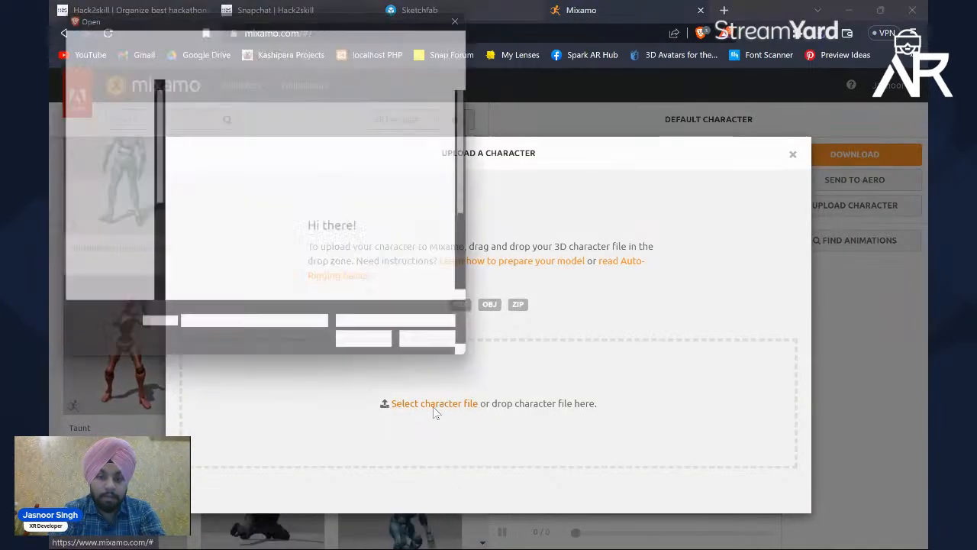
# Step: Upload the CHARACTER_Shrek model from the CHARACTER_Shrek folder nested in the desktop's shrek (1) folder
pyautogui.scroll(-2, 383, 174)
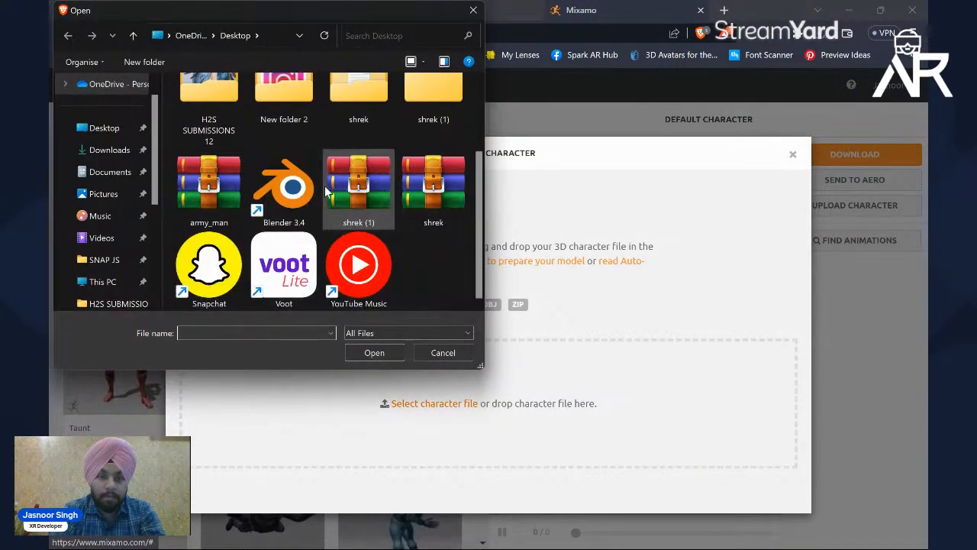
pyautogui.scroll(1, 342, 136)
pyautogui.doubleClick(413, 122)
pyautogui.doubleClick(232, 106)
pyautogui.doubleClick(210, 105)
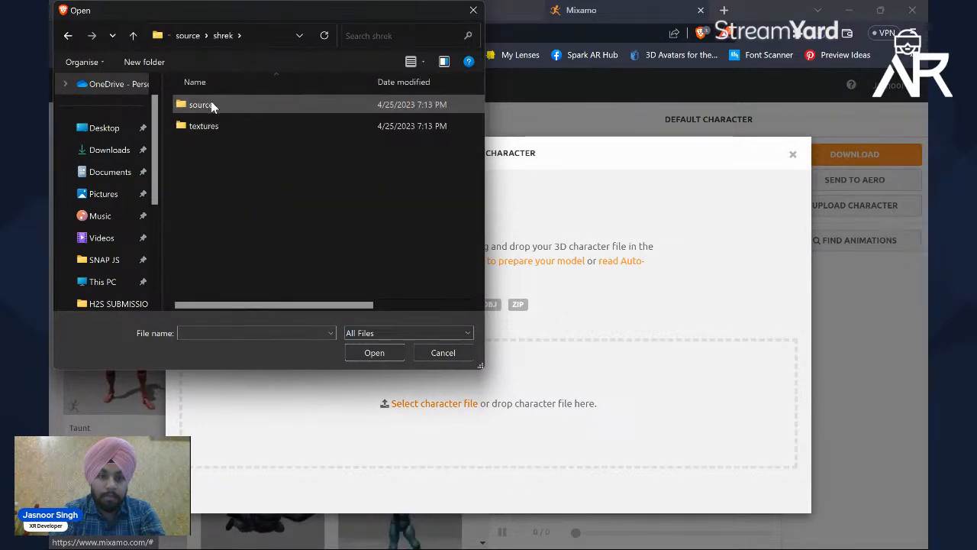
pyautogui.doubleClick(237, 107)
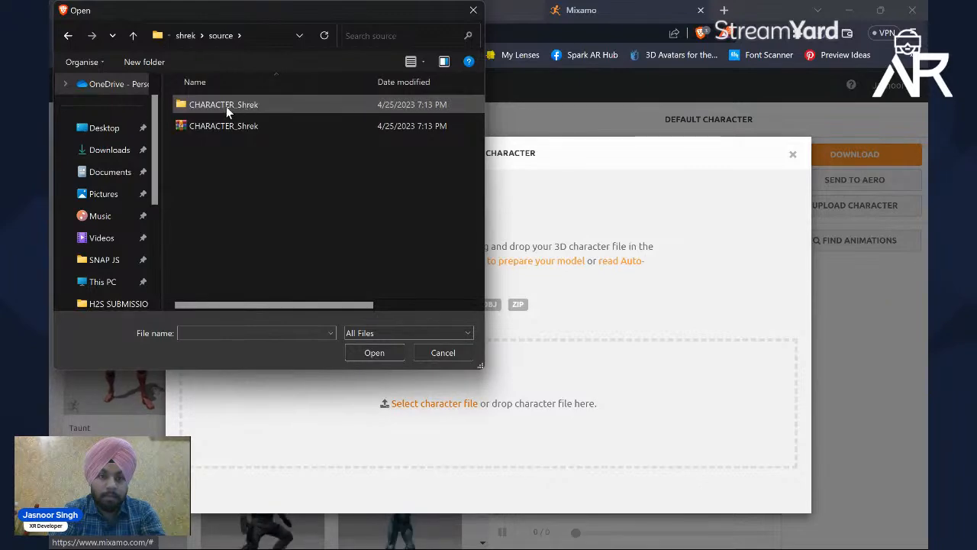
pyautogui.doubleClick(223, 106)
pyautogui.doubleClick(296, 122)
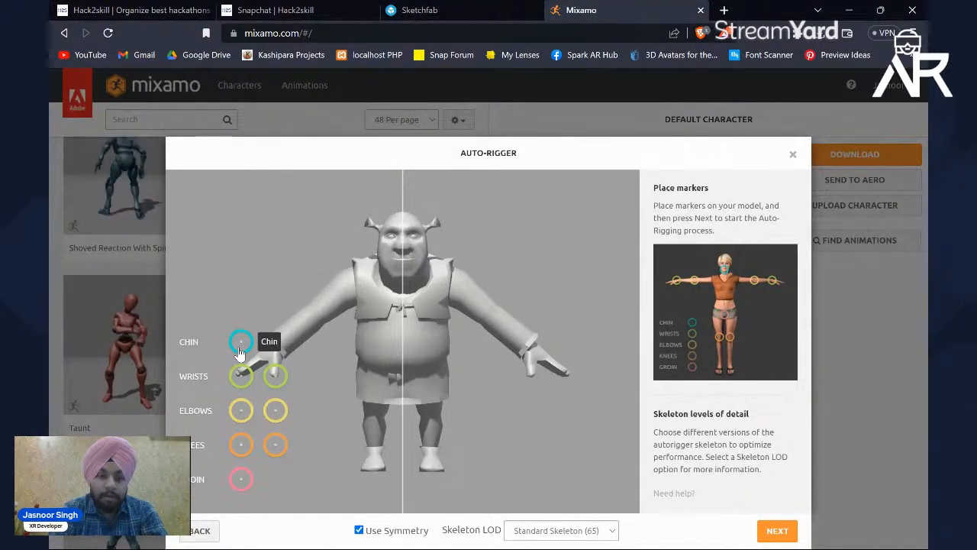
# Step: Place the chin, wrist, elbow, knee and groin markers on the Shrek model with symmetry, auto-rig it and accept the rigged character
pyautogui.moveTo(241, 343); pyautogui.dragTo(246, 343)
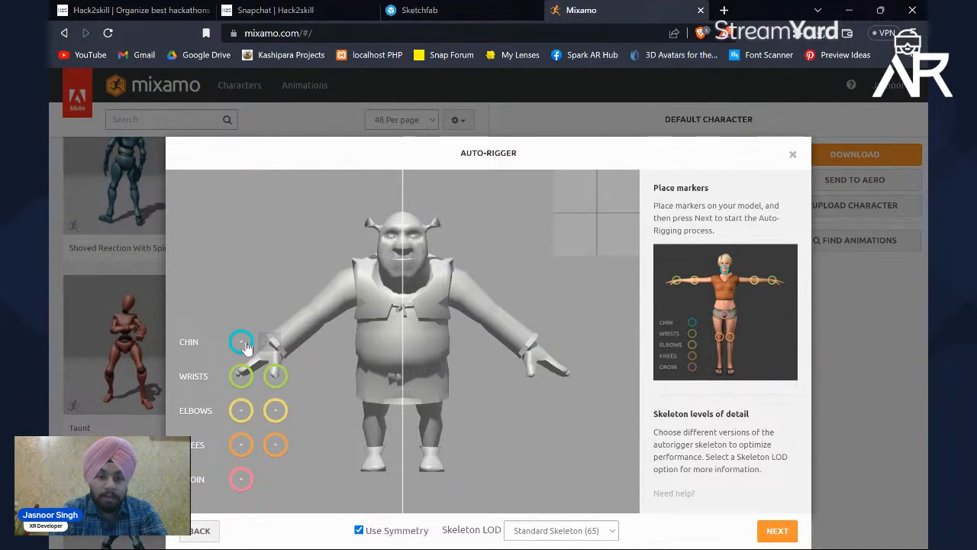
pyautogui.moveTo(246, 347); pyautogui.dragTo(403, 282)
pyautogui.moveTo(239, 380); pyautogui.dragTo(272, 360)
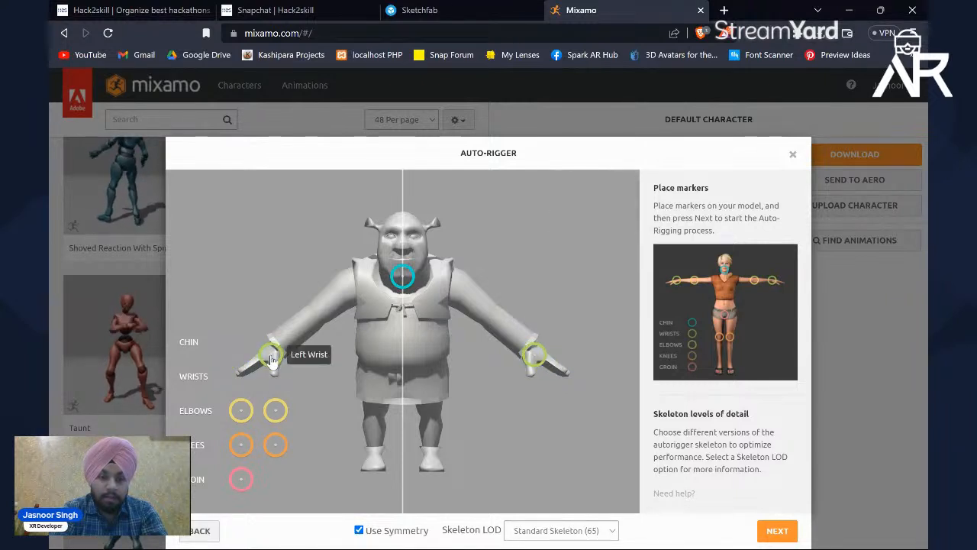
pyautogui.moveTo(241, 419); pyautogui.dragTo(319, 319)
pyautogui.moveTo(243, 447); pyautogui.dragTo(373, 421)
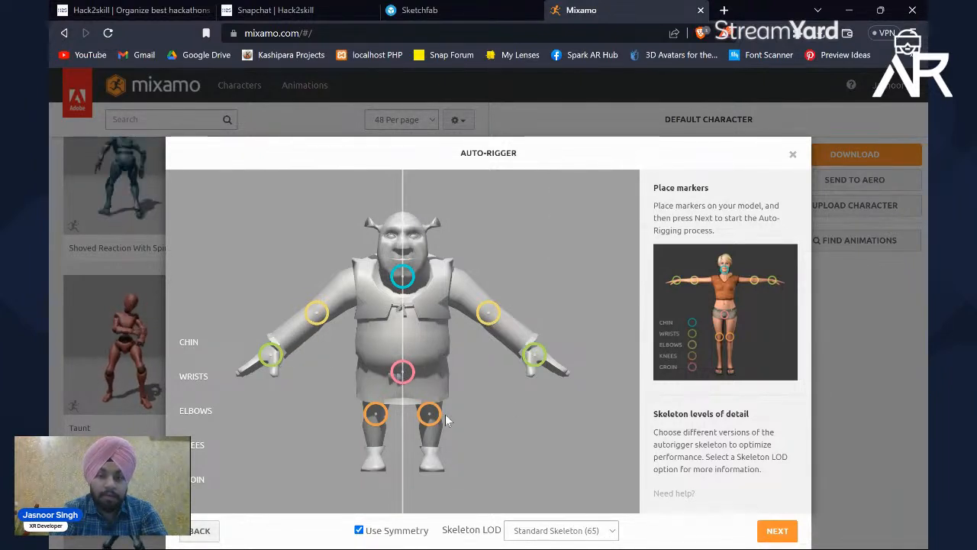
pyautogui.click(791, 537)
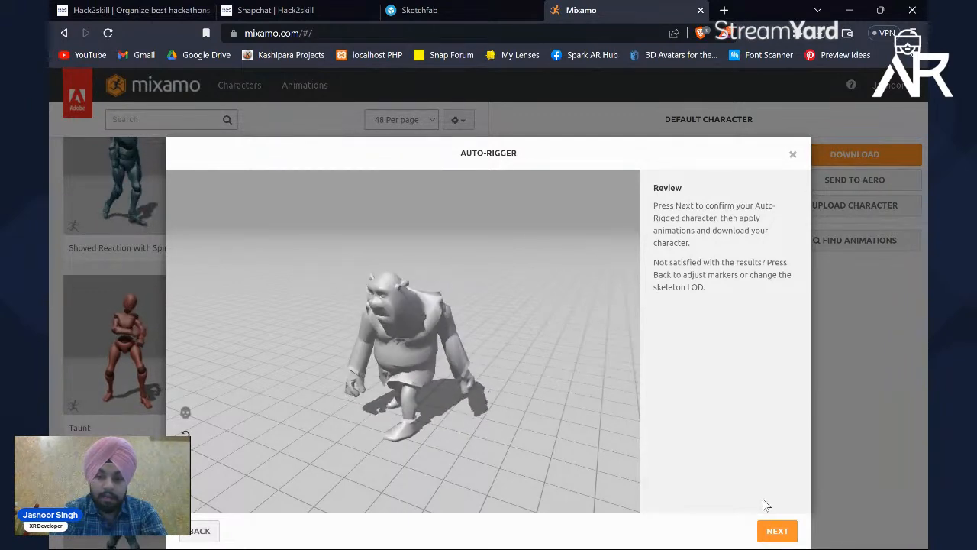
pyautogui.click(775, 531)
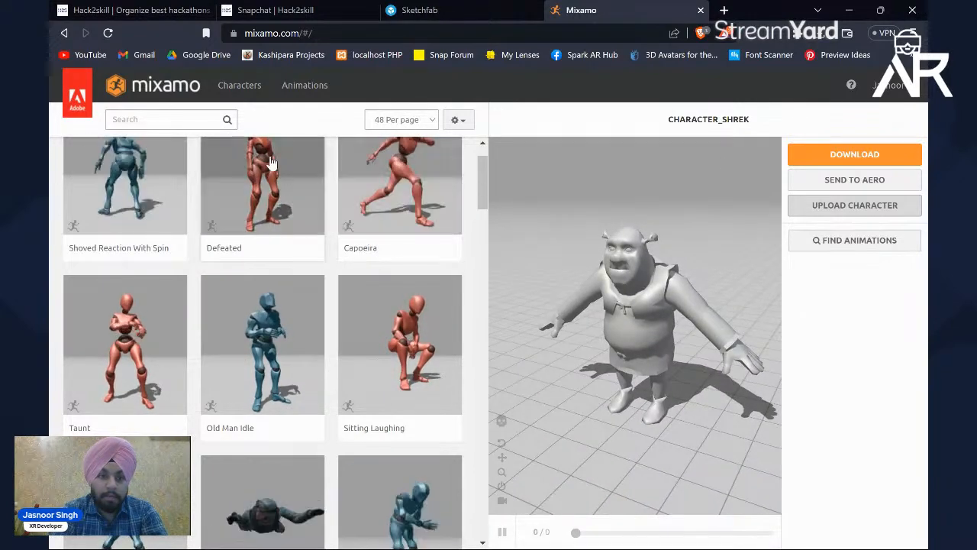
# Step: Filter the animations by the Dance genre and apply Silly Dancing to the Shrek character
pyautogui.click(196, 120)
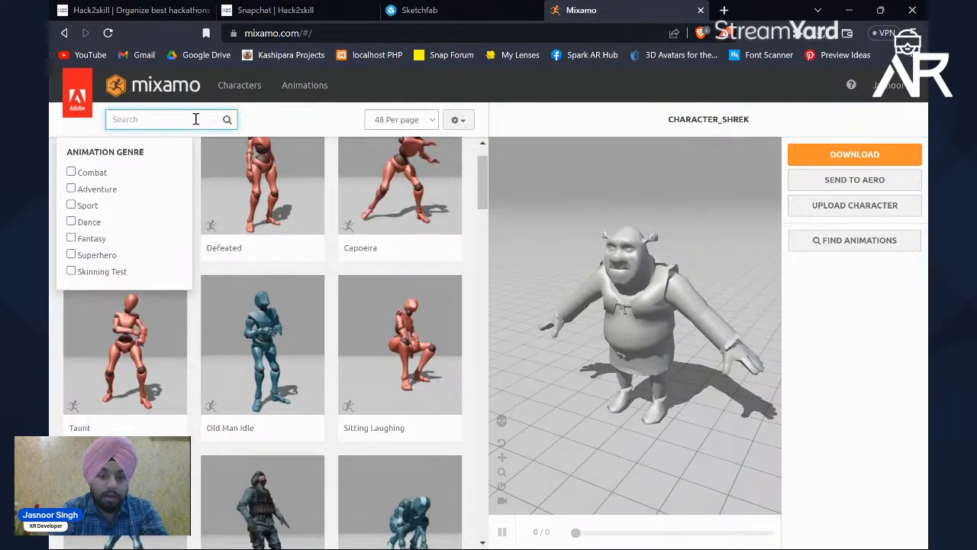
pyautogui.click(71, 221)
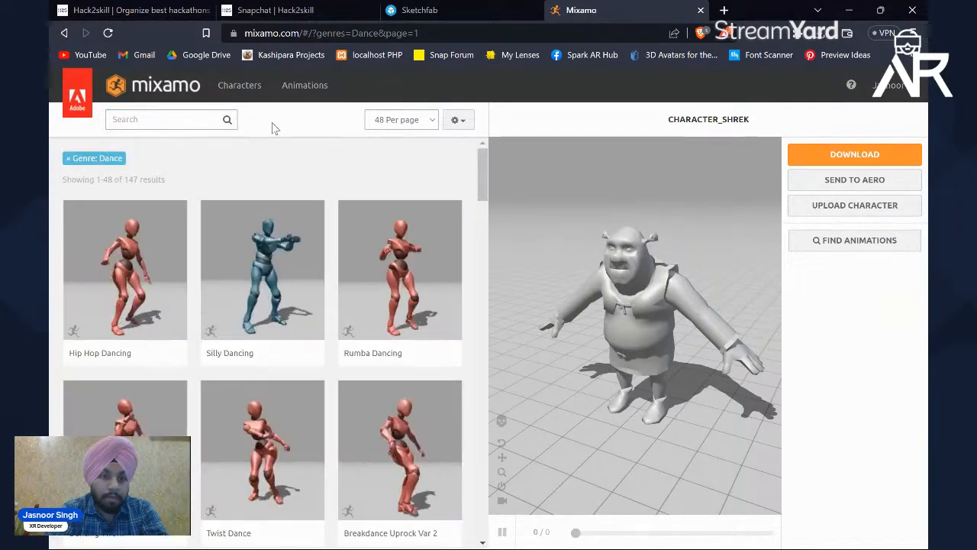
pyautogui.scroll(-1, 330, 235)
pyautogui.scroll(-1, 330, 235)
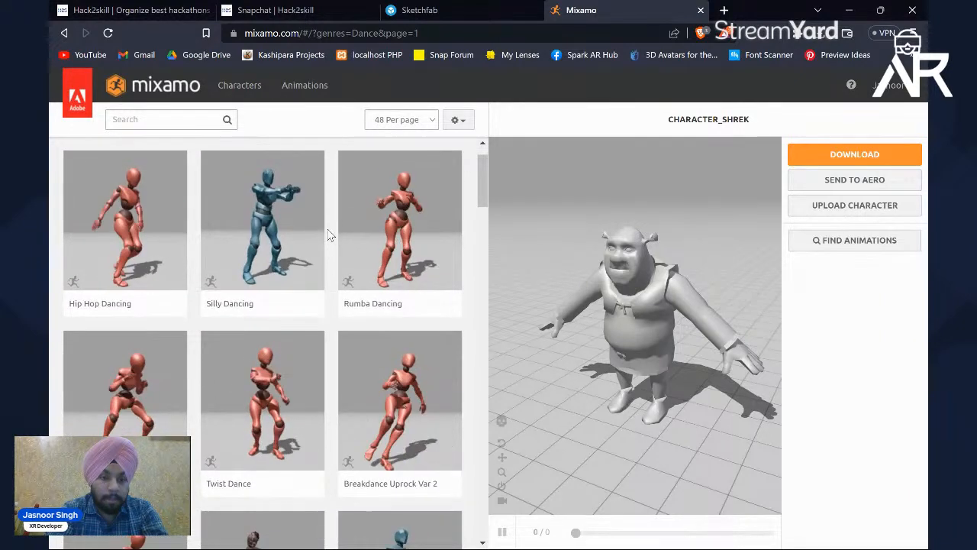
pyautogui.scroll(-3, 330, 236)
pyautogui.scroll(3, 330, 236)
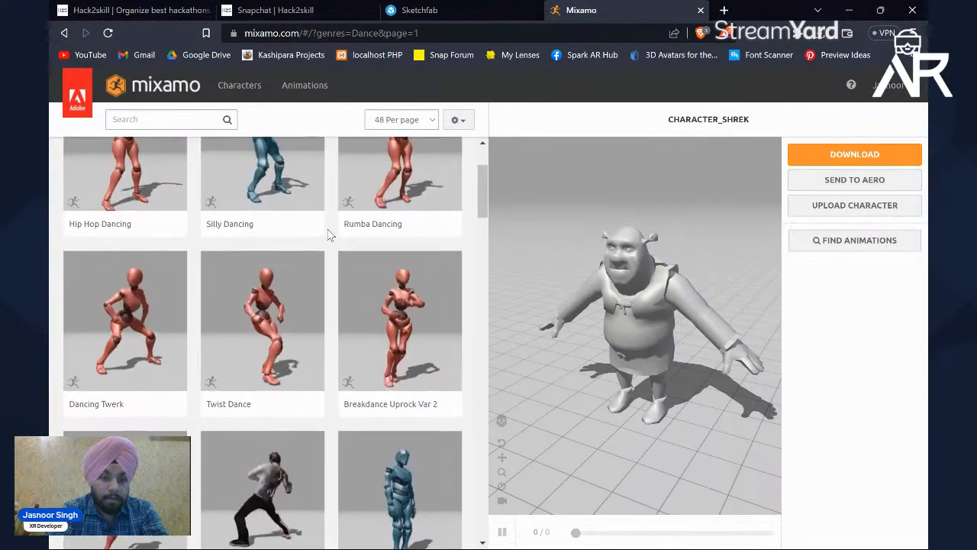
pyautogui.scroll(-4, 329, 235)
pyautogui.scroll(-3, 330, 235)
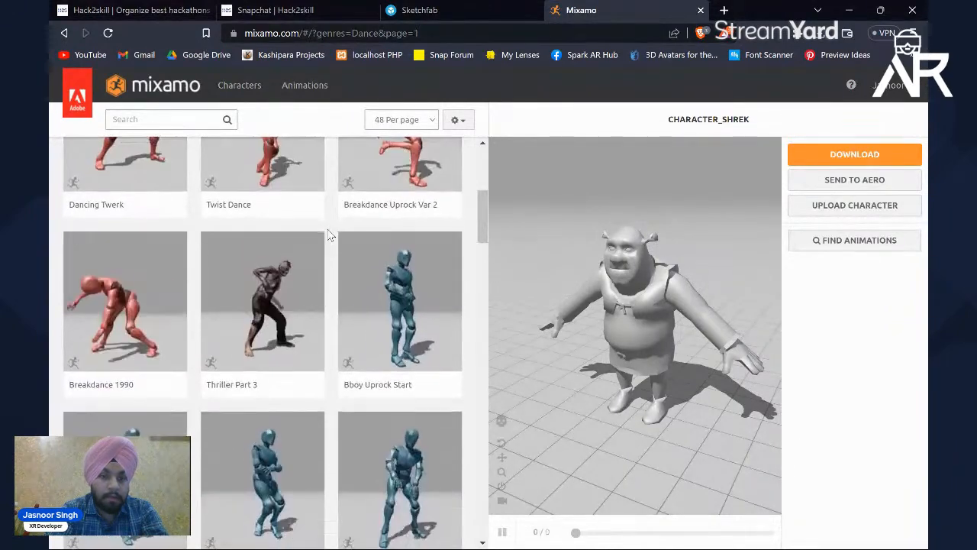
pyautogui.scroll(7, 329, 235)
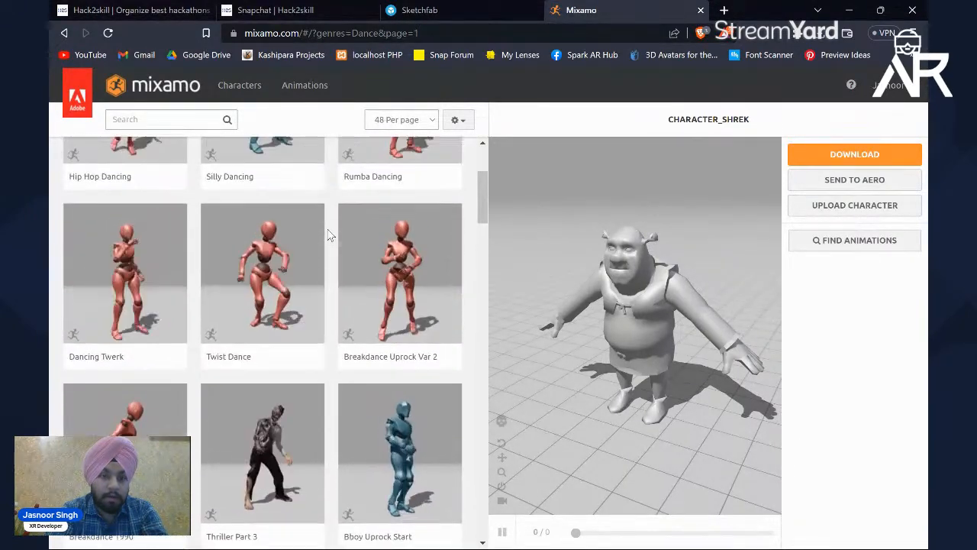
pyautogui.click(299, 233)
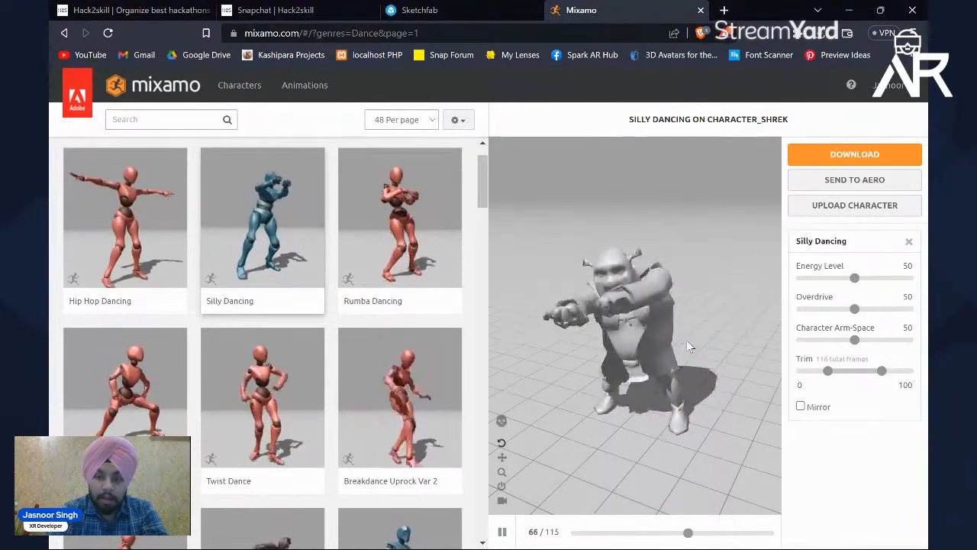
# Step: Inspect the dancing character up close and set its Character Arm-Space to 64
pyautogui.scroll(5, 687, 346)
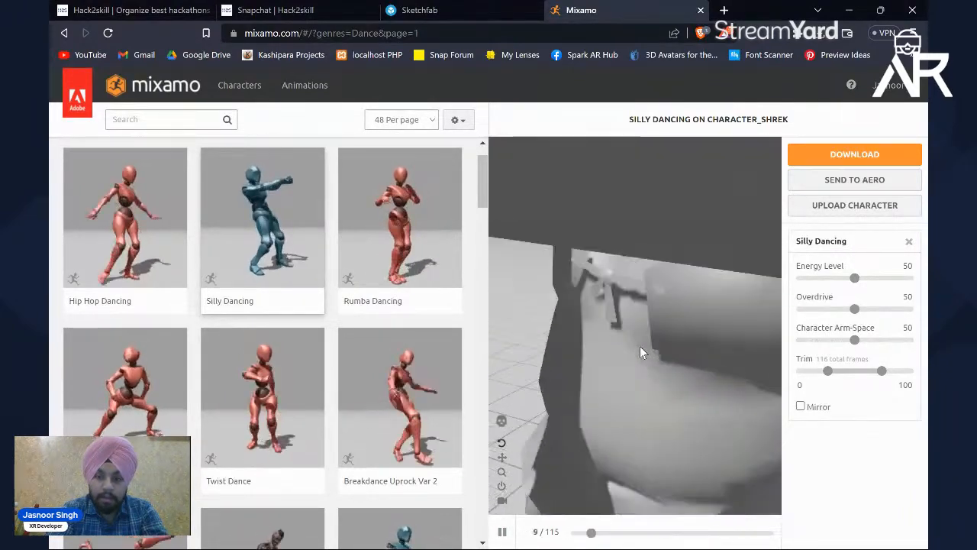
pyautogui.scroll(-5, 639, 346)
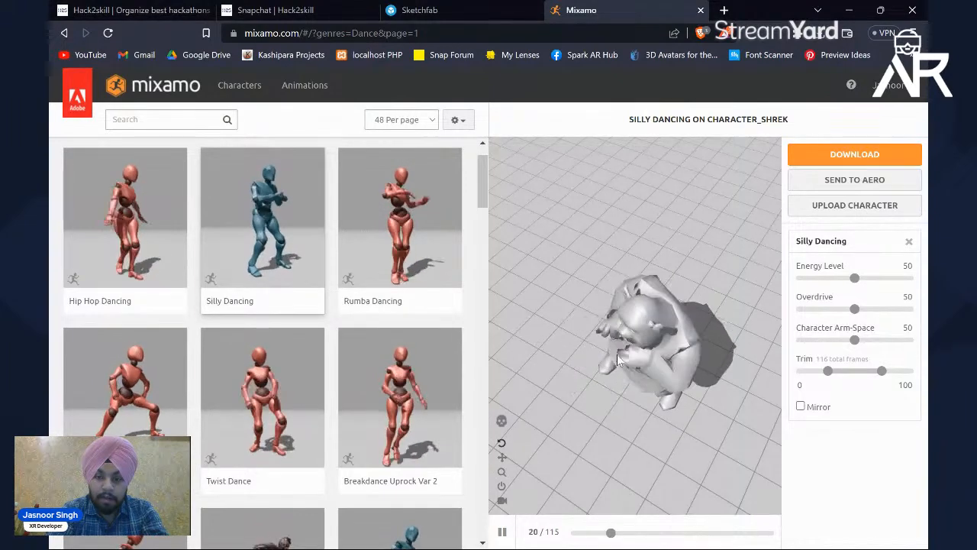
pyautogui.click(858, 341)
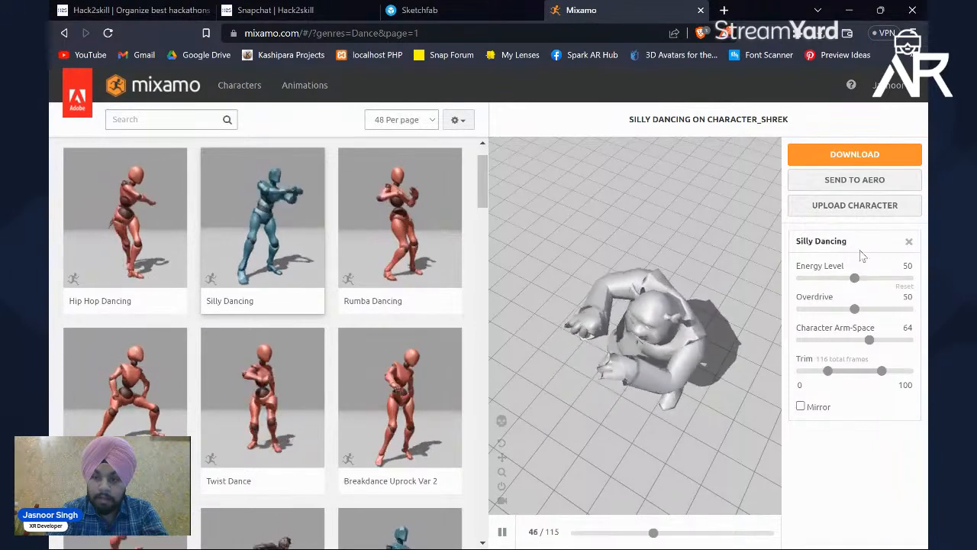
# Step: Download the animation as FBX Binary with skin, 30 fps and no keyframe reduction, saving it to the Desktop as "shrek Silly Dancing"
pyautogui.click(861, 156)
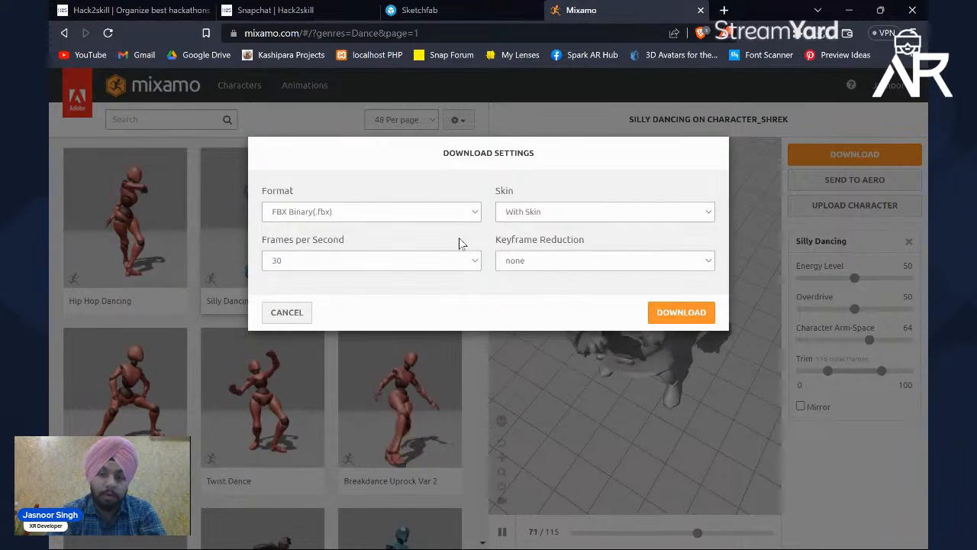
pyautogui.click(667, 311)
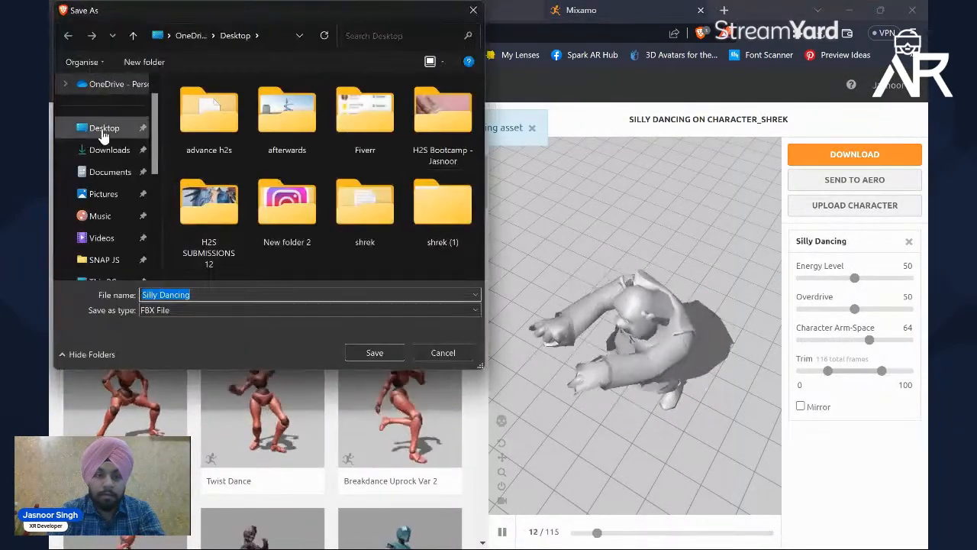
pyautogui.click(104, 129)
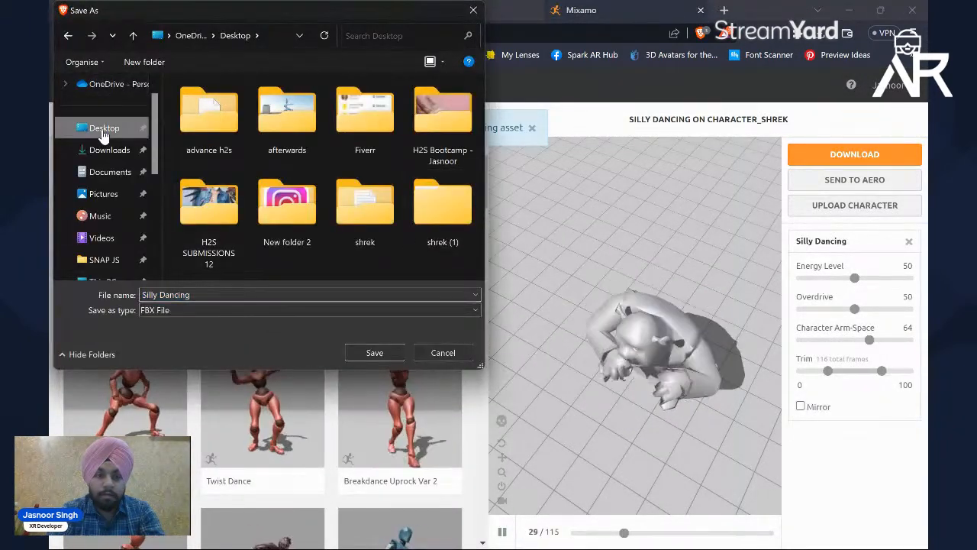
pyautogui.click(170, 294)
pyautogui.press('Home')
pyautogui.write('shrek')
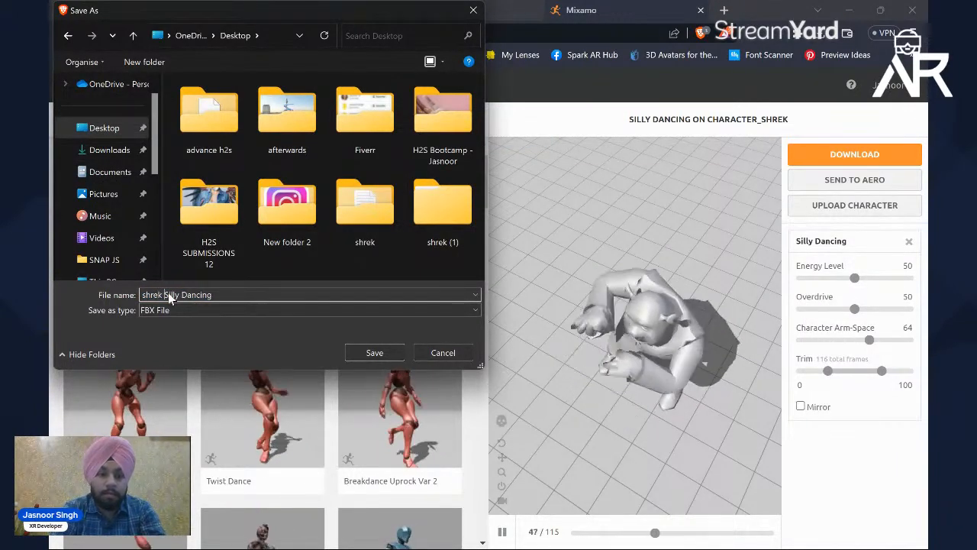
pyautogui.click(374, 353)
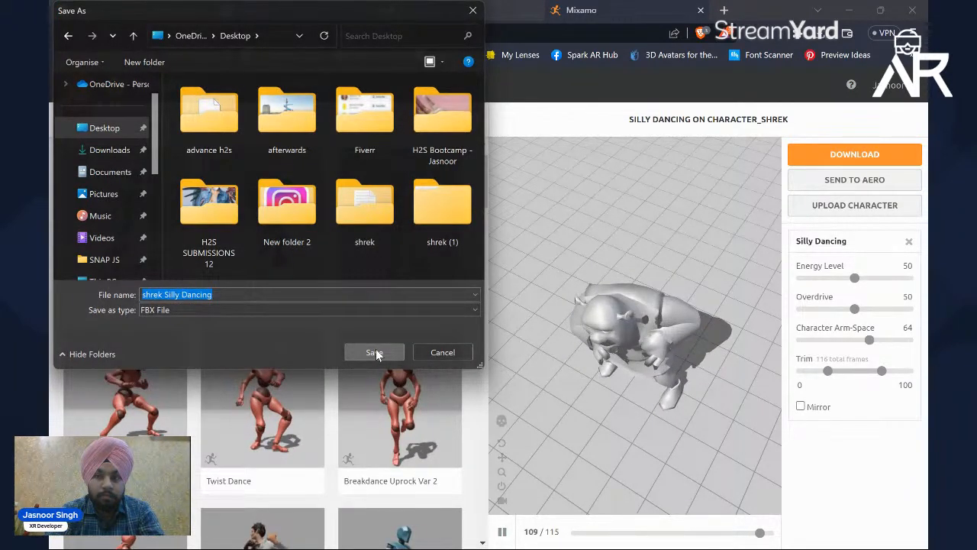
# Step: Refresh the desktop, open the shrek Silly Dancing file in 3D Viewer and examine the animated model from several angles
pyautogui.press('super+d')
pyautogui.rightClick(380, 93)
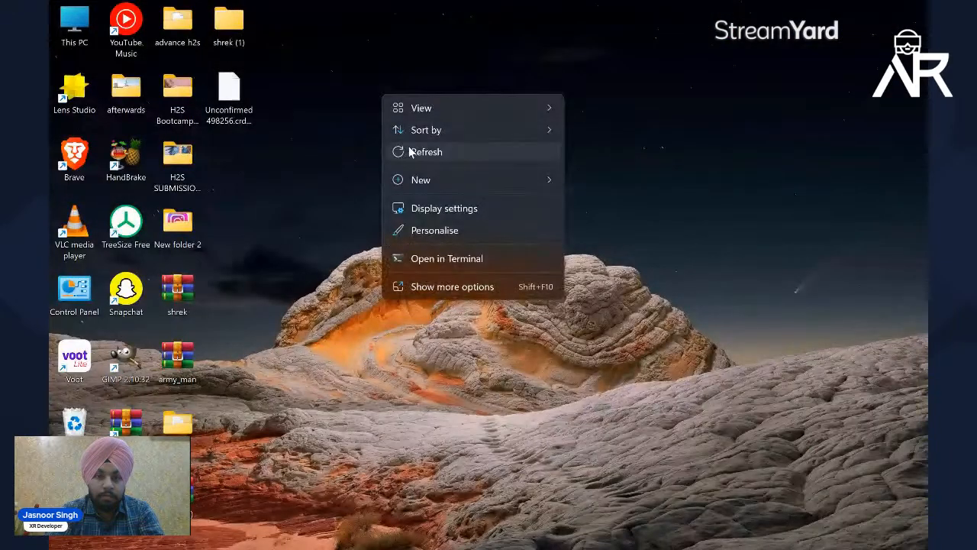
pyautogui.click(410, 152)
pyautogui.doubleClick(229, 96)
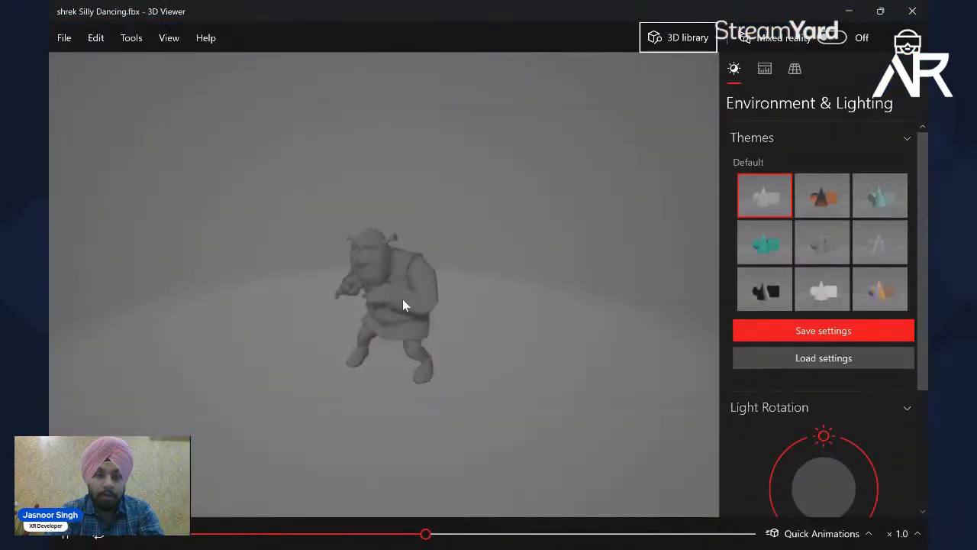
pyautogui.moveTo(402, 298); pyautogui.dragTo(437, 369)
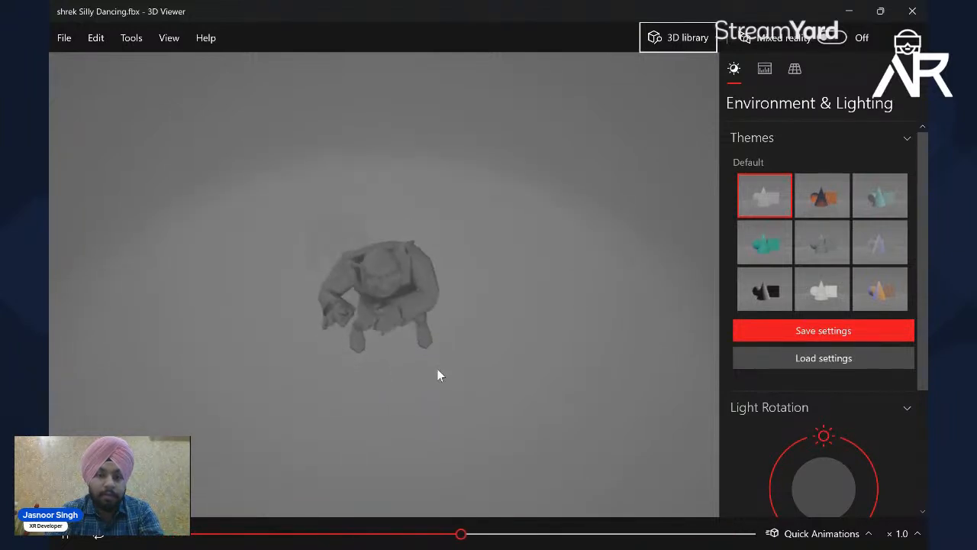
pyautogui.moveTo(440, 323); pyautogui.dragTo(428, 255)
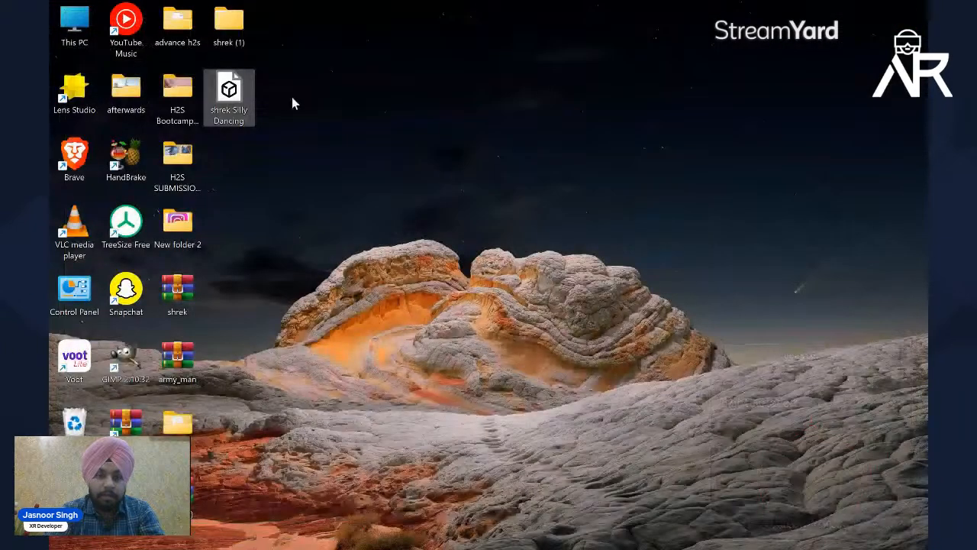
# Step: Import the shrek Silly Dancing file from the desktop into the Lens Studio project's resources with the default FBX import options
pyautogui.moveTo(237, 97); pyautogui.dragTo(192, 475)
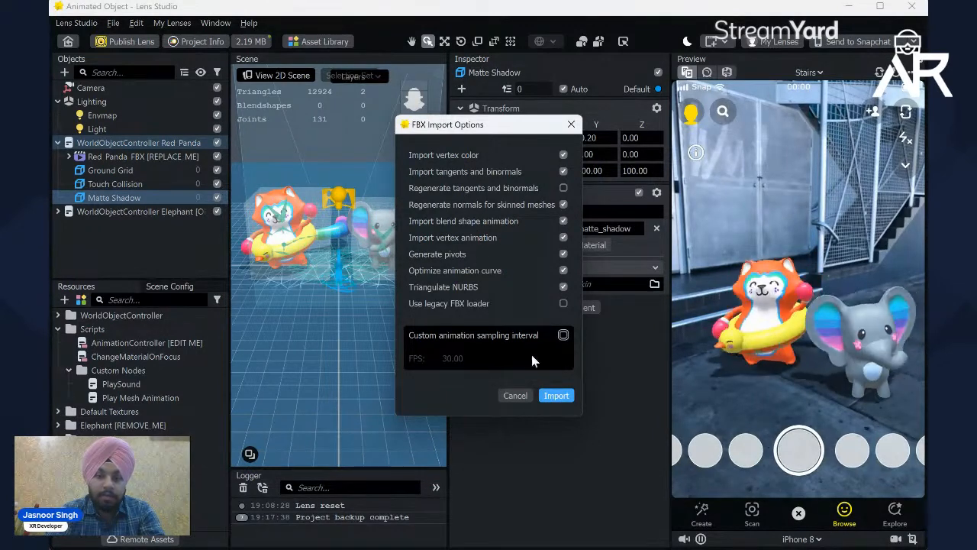
pyautogui.click(555, 395)
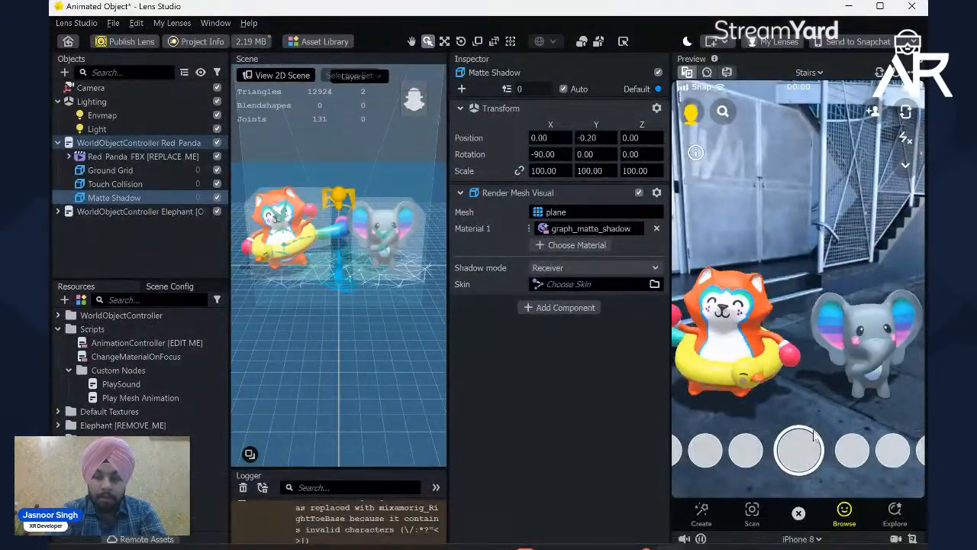
# Step: Hide the Snapchat interface in the iPhone 8 preview and delete the optional WorldObjectController Elephant from the scene
pyautogui.click(802, 538)
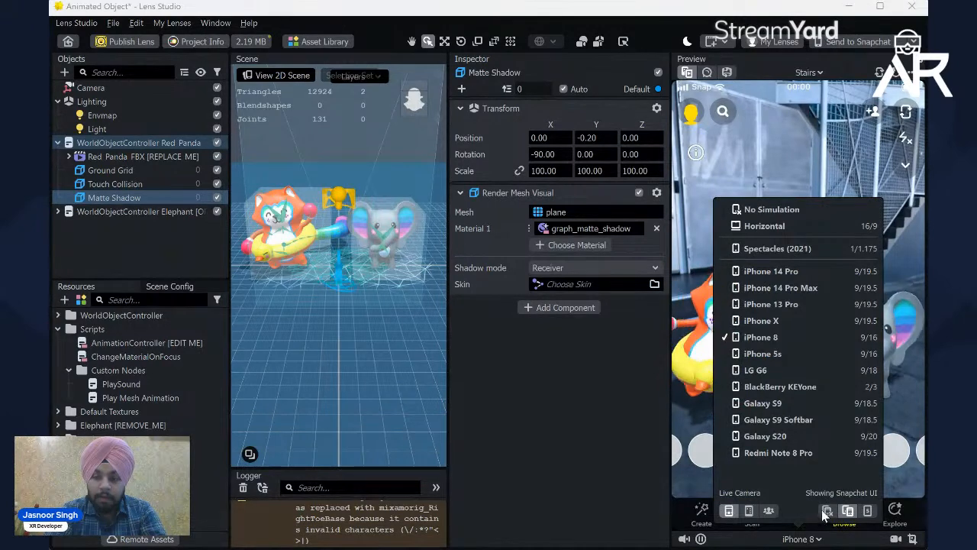
pyautogui.click(595, 435)
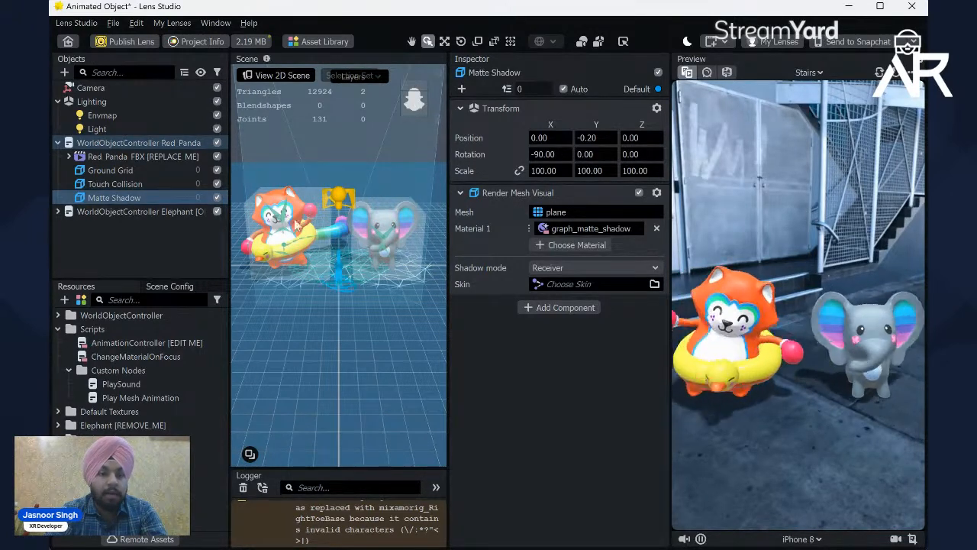
pyautogui.click(125, 208)
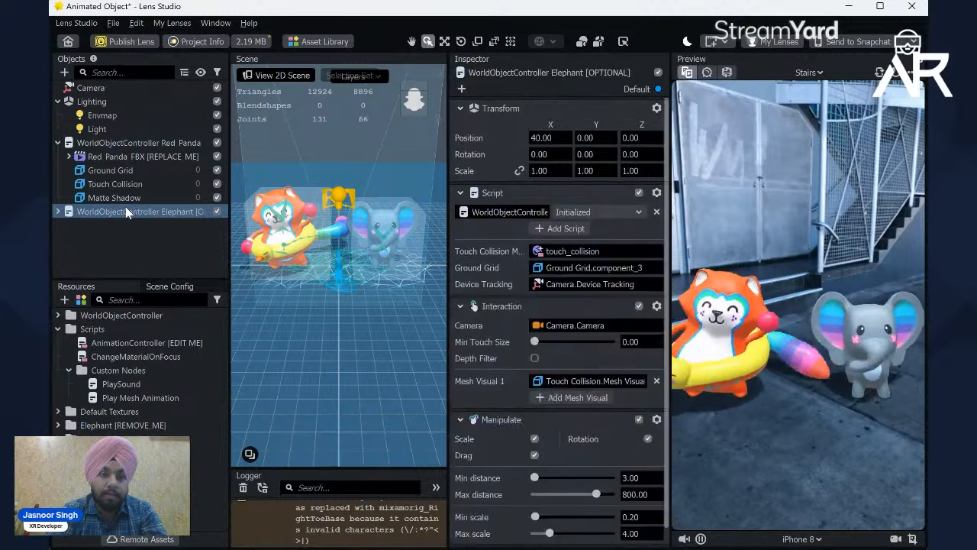
pyautogui.click(128, 194)
pyautogui.click(134, 214)
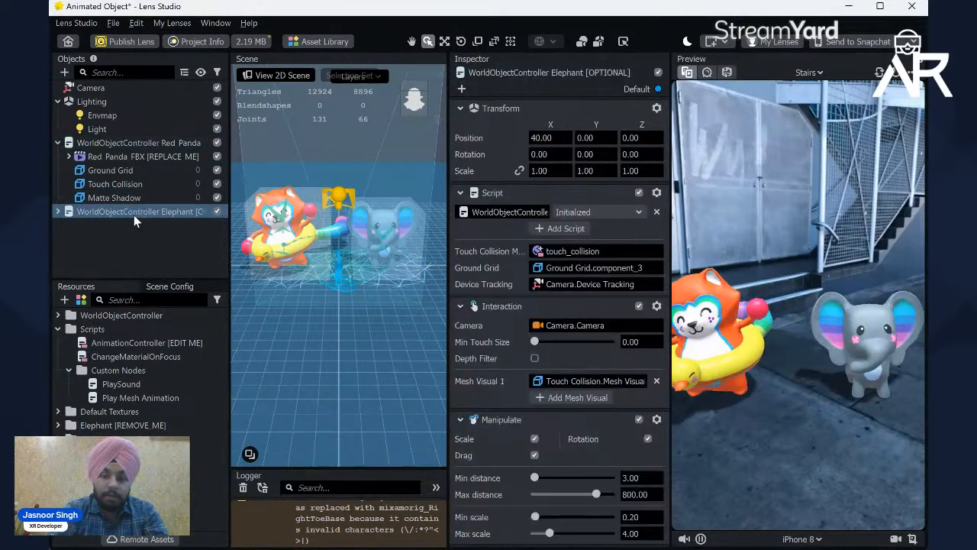
pyautogui.press('Delete')
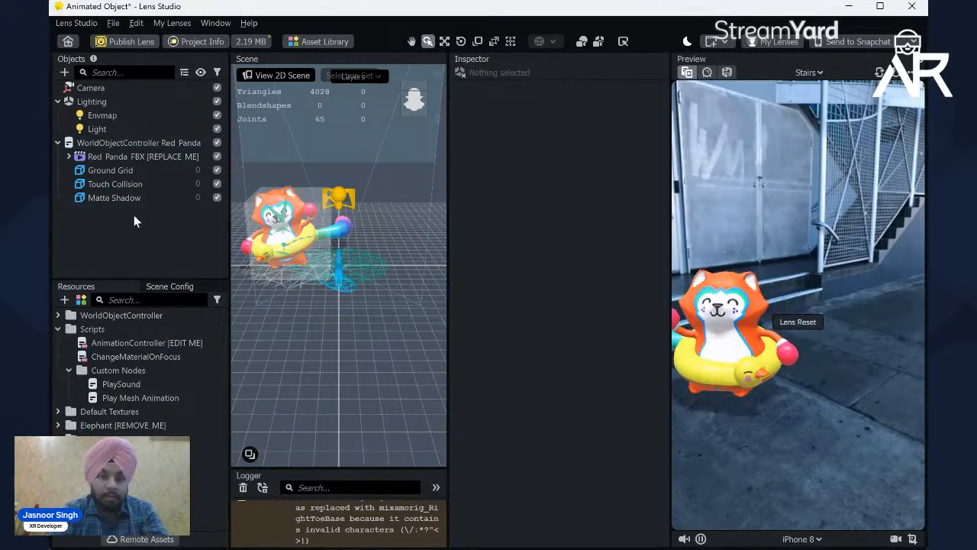
# Step: Try moving WorldObjectController Red_Panda to Z position 21.2003 and rotating it -19.5276 about Z, undoing both changes
pyautogui.scroll(3, 345, 269)
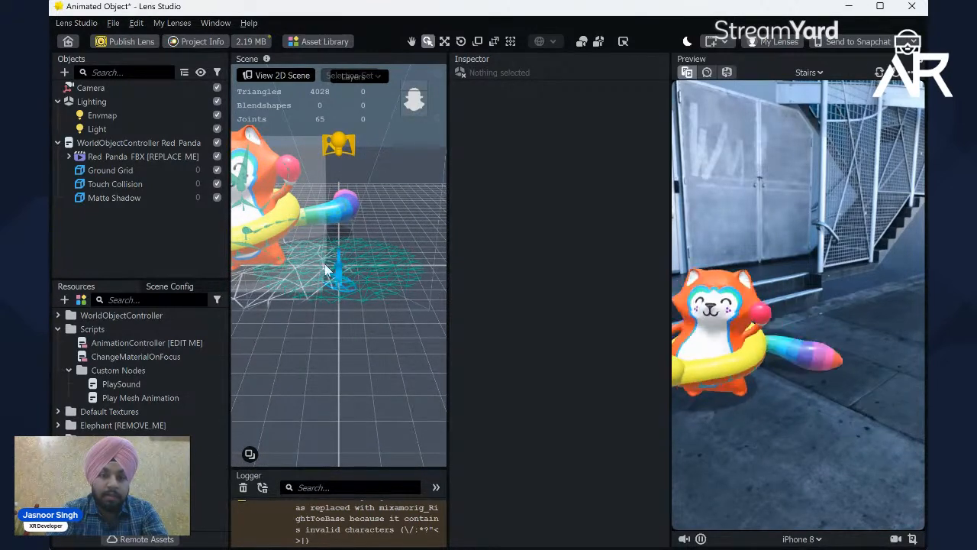
pyautogui.click(123, 143)
pyautogui.click(123, 152)
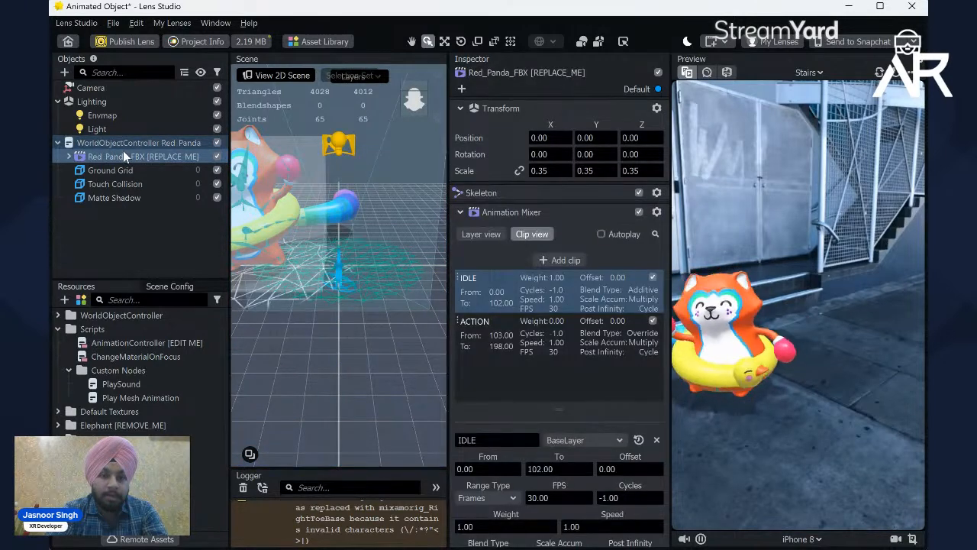
pyautogui.click(142, 143)
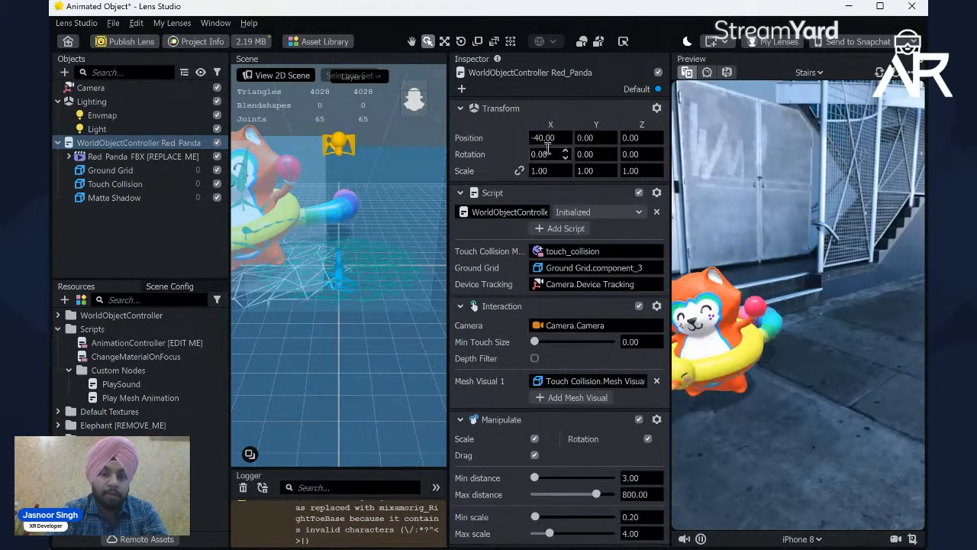
pyautogui.scroll(-3, 283, 243)
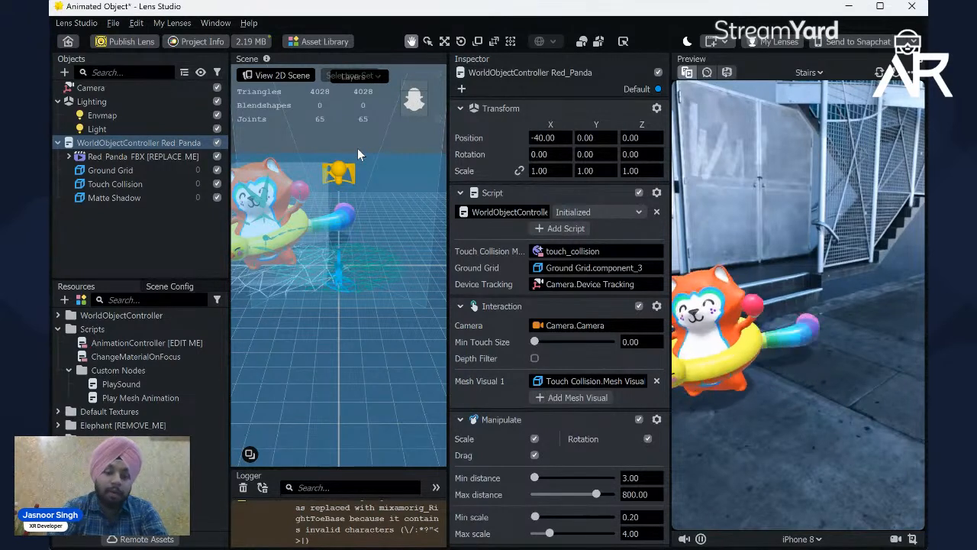
pyautogui.moveTo(333, 130); pyautogui.dragTo(396, 131)
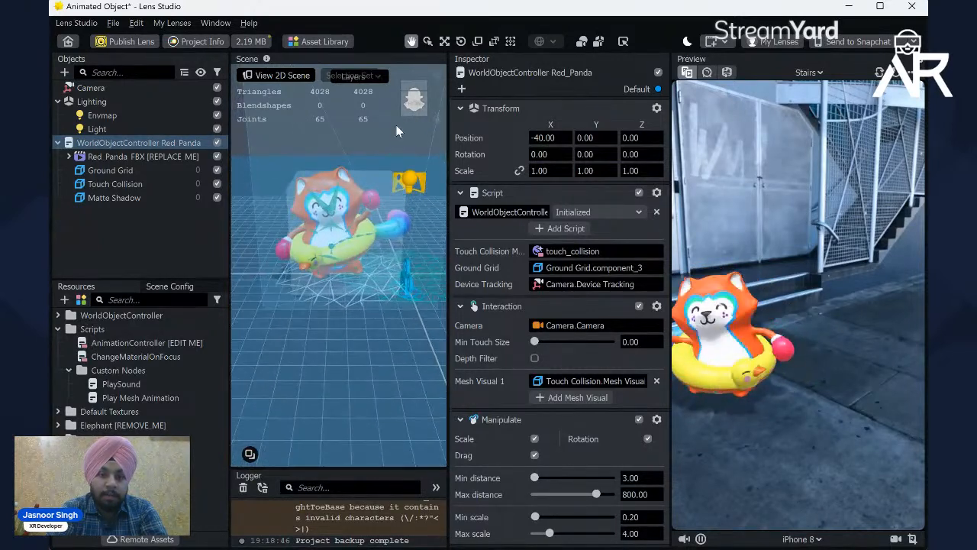
pyautogui.click(445, 41)
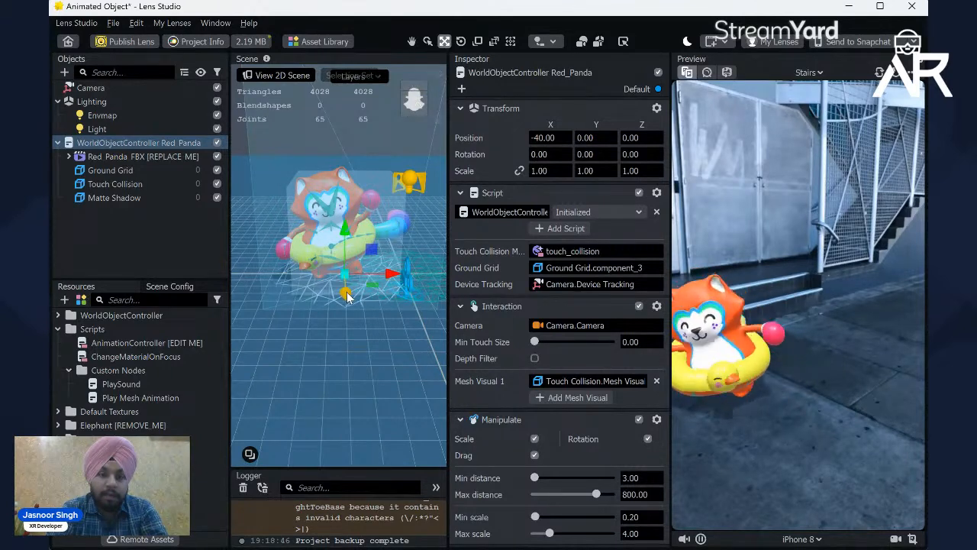
pyautogui.moveTo(345, 296); pyautogui.dragTo(365, 307)
pyautogui.click(461, 41)
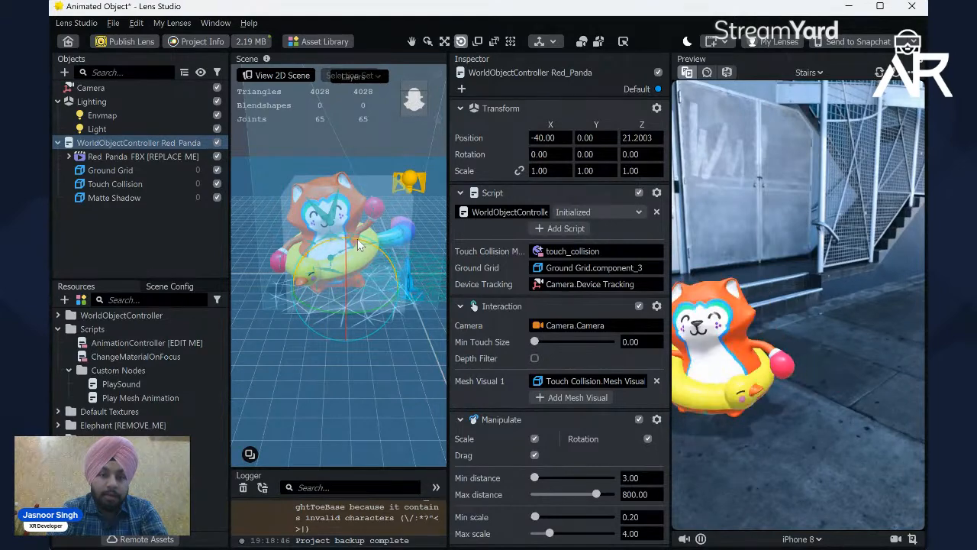
pyautogui.moveTo(358, 238); pyautogui.dragTo(385, 243)
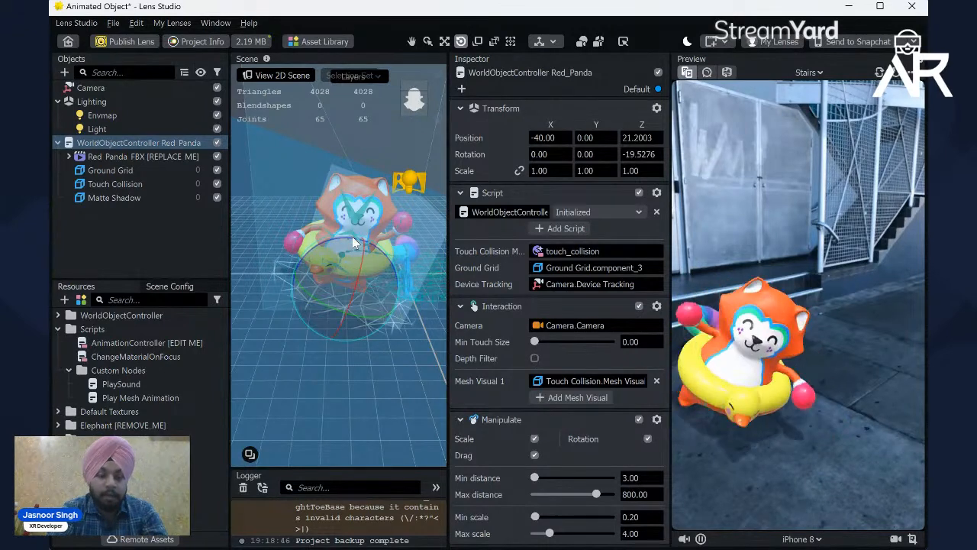
pyautogui.hotkey('ctrl', 'z')
pyautogui.hotkey('ctrl', 'z')
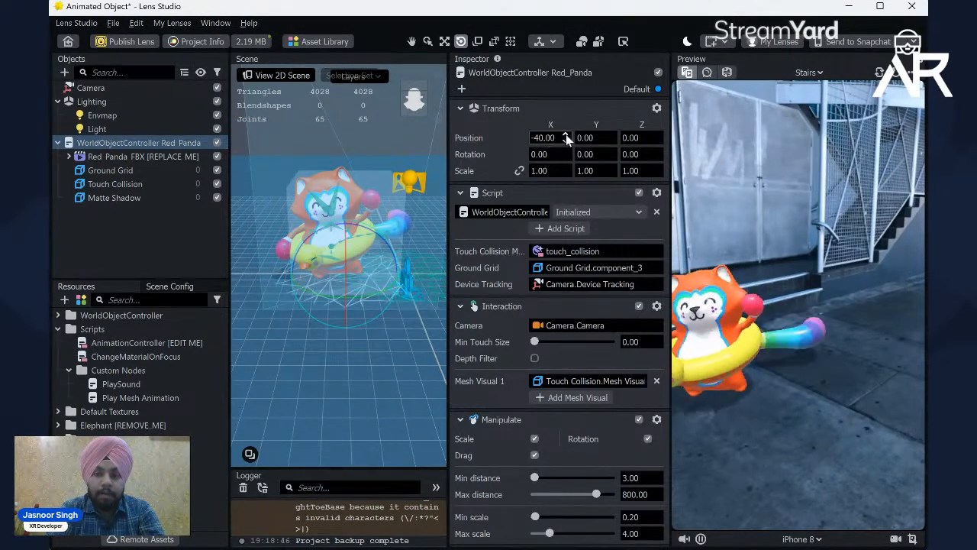
# Step: Set the X position of WorldObjectController Red_Panda to 0 and face the scene from the front
pyautogui.write('0')
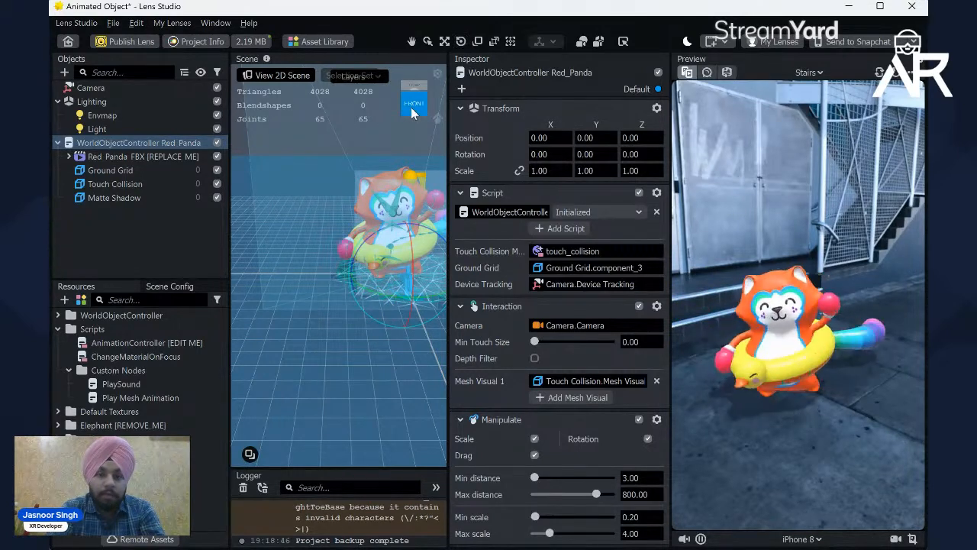
pyautogui.click(411, 114)
pyautogui.scroll(6, 362, 230)
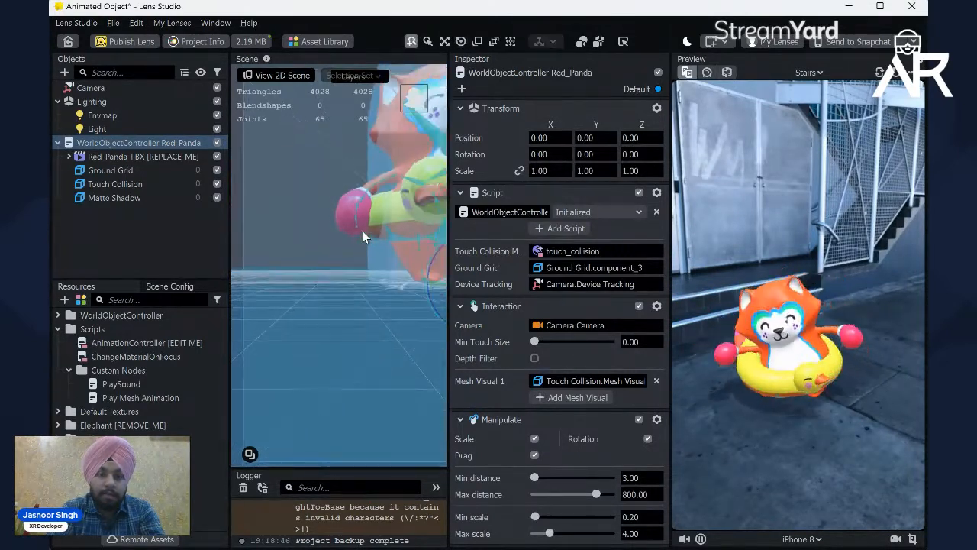
pyautogui.scroll(-5, 362, 231)
pyautogui.click(353, 237)
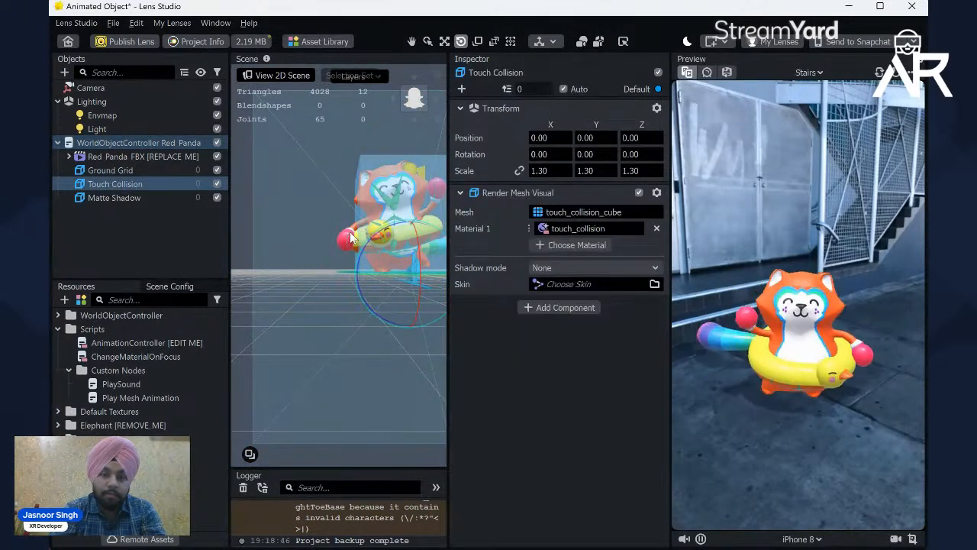
pyautogui.click(412, 41)
pyautogui.moveTo(345, 168); pyautogui.dragTo(317, 263)
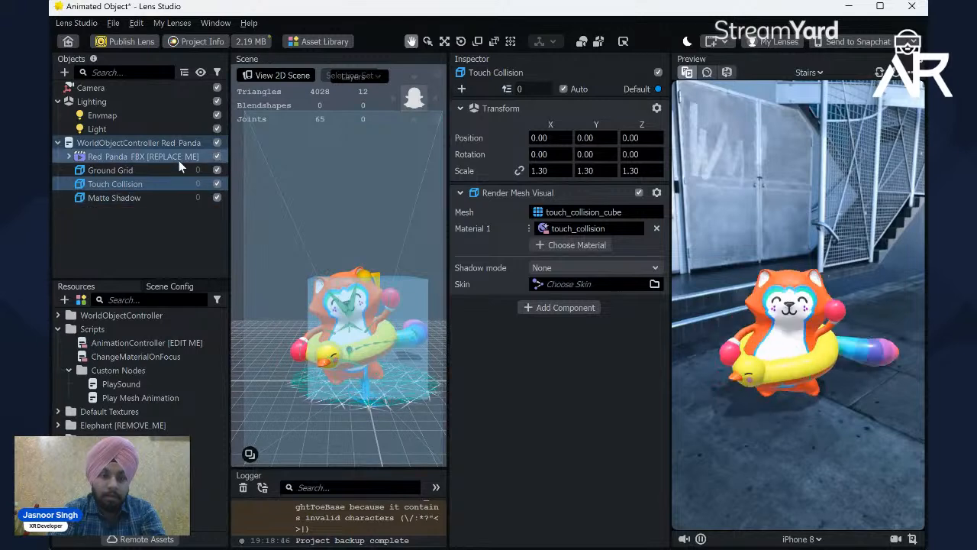
# Step: Replace the Red_Panda_FBX object under WorldObjectController Red_Panda with the shrek Silly Dancing prefab and collapse its hierarchy
pyautogui.click(165, 157)
pyautogui.click(148, 145)
pyautogui.click(150, 158)
pyautogui.press('Delete')
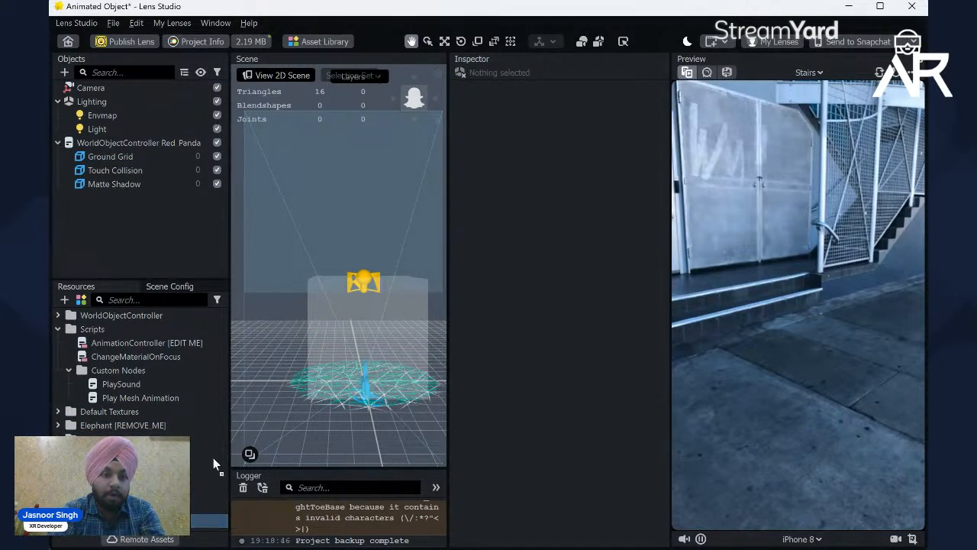
pyautogui.moveTo(139, 184); pyautogui.dragTo(136, 150)
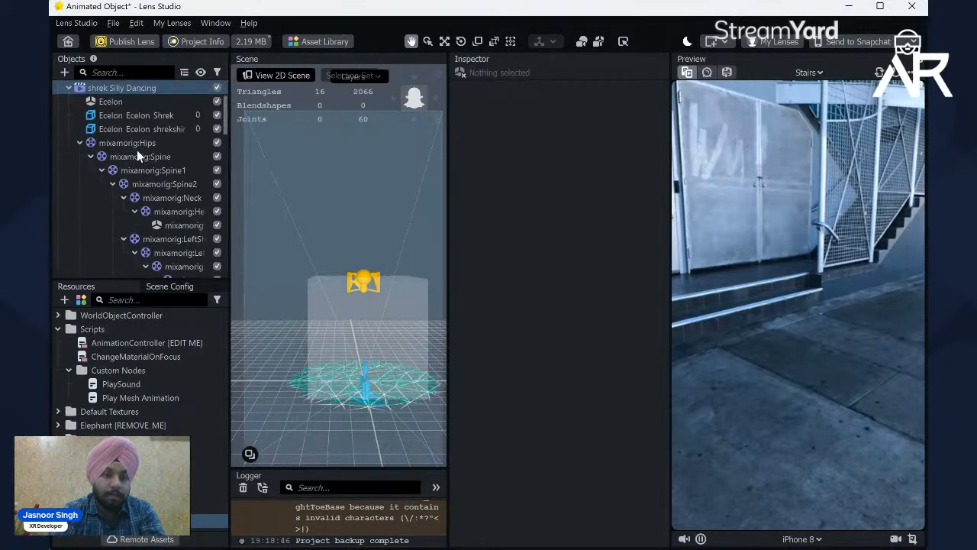
pyautogui.click(70, 88)
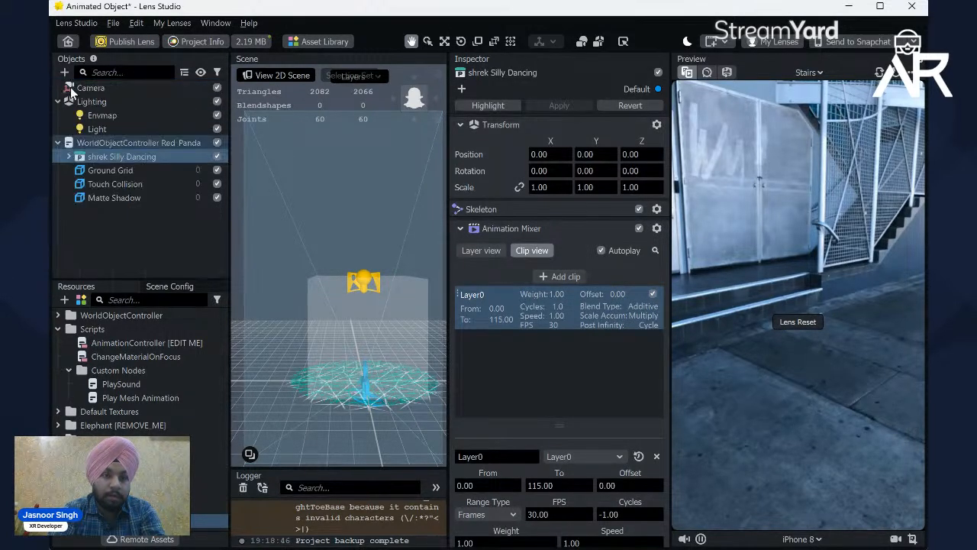
# Step: Link the scale axes of shrek Silly Dancing and enlarge it uniformly to a scale of about 136
pyautogui.click(122, 157)
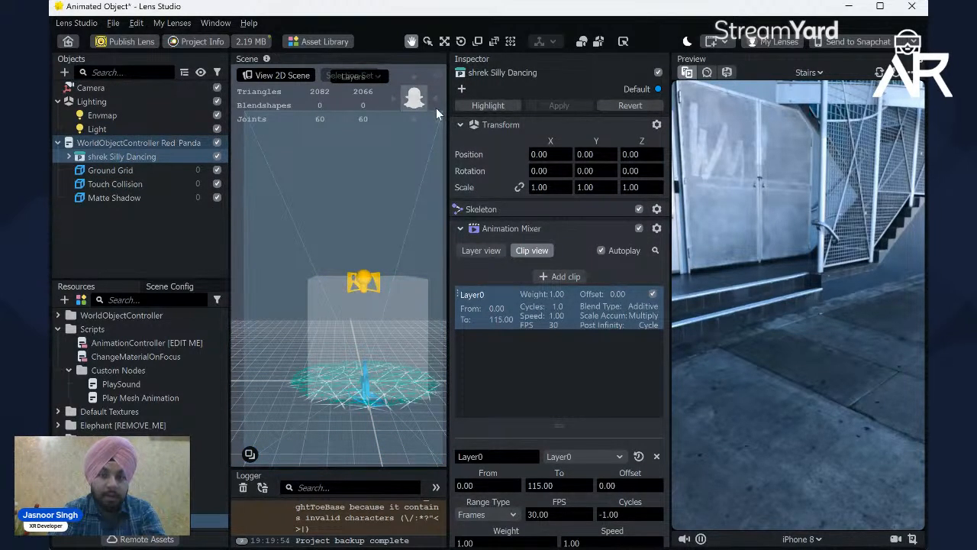
pyautogui.click(115, 170)
pyautogui.click(124, 158)
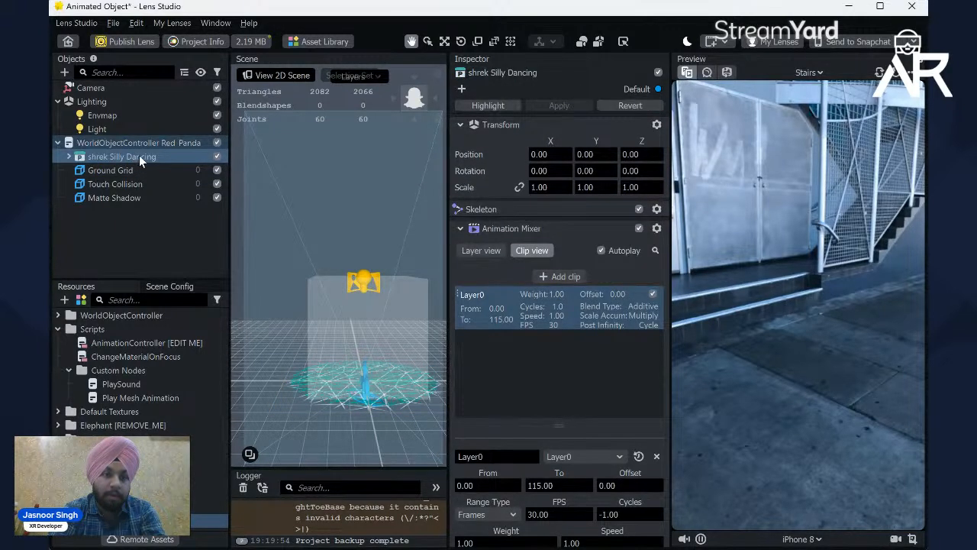
pyautogui.click(478, 42)
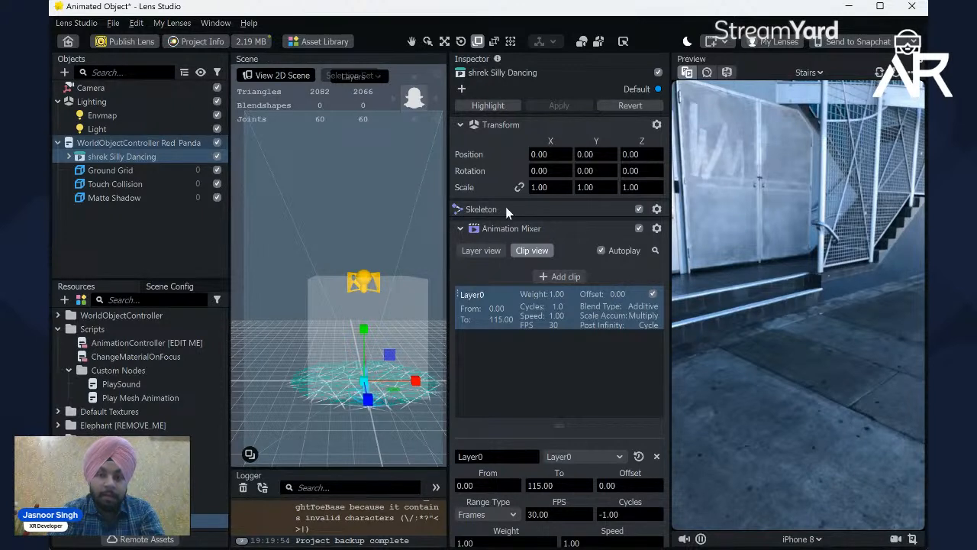
pyautogui.click(518, 188)
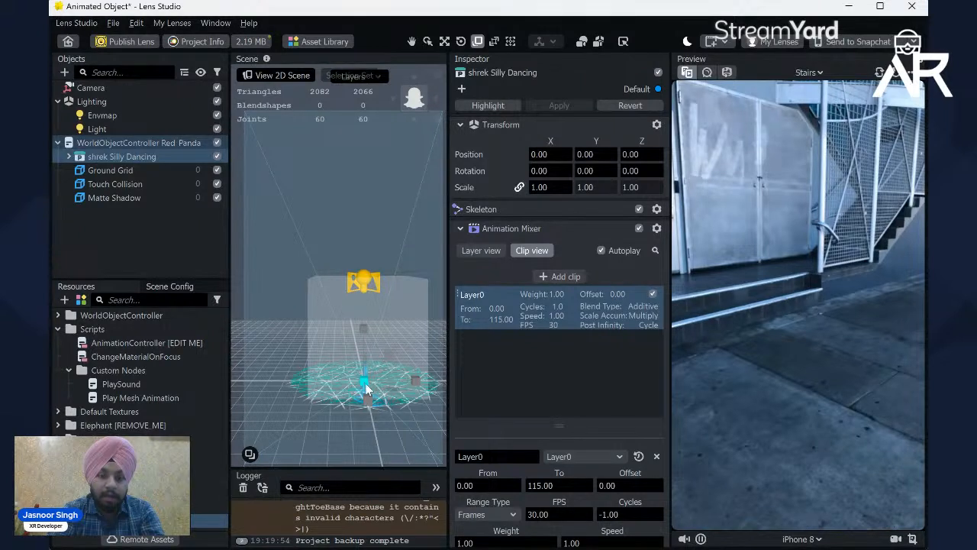
pyautogui.moveTo(371, 389); pyautogui.dragTo(415, 412)
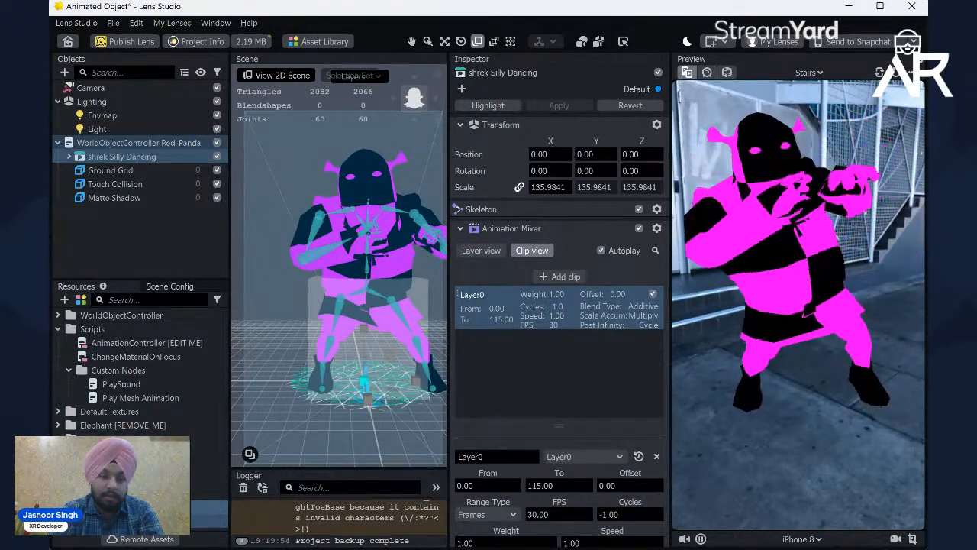
# Step: Import the Shrek and shrekshirt textures from the Desktop's shrek (1) textures folder into the project's resources
pyautogui.click(129, 398)
pyautogui.rightClick(128, 398)
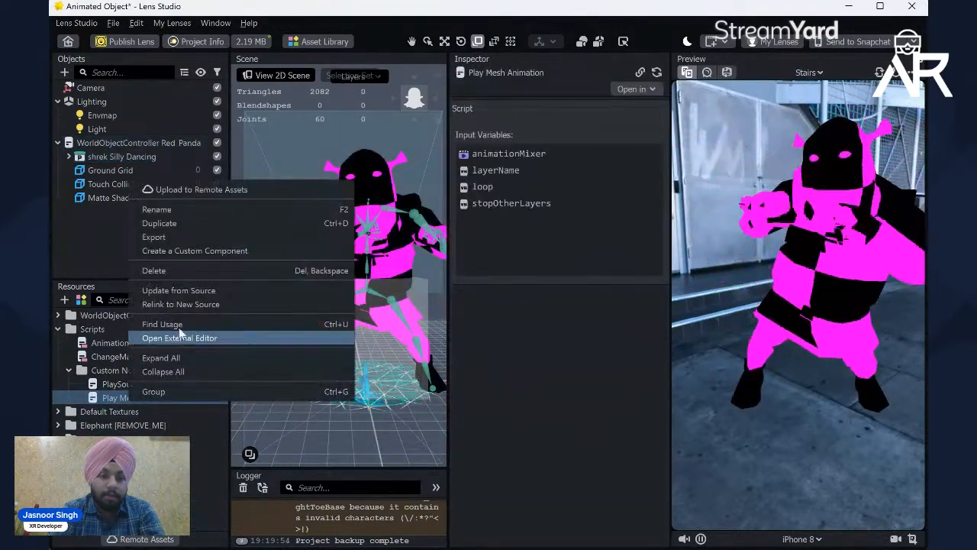
pyautogui.click(75, 302)
pyautogui.click(65, 300)
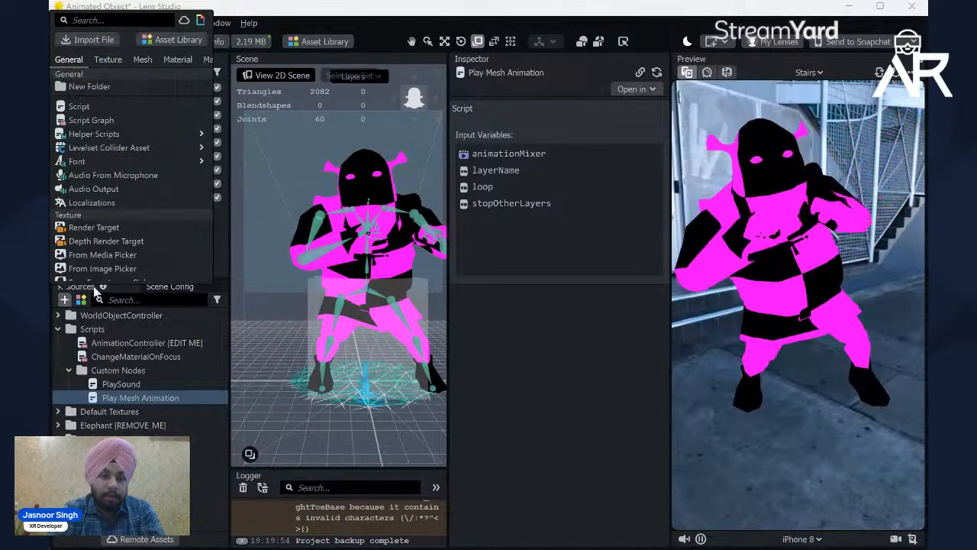
pyautogui.click(100, 42)
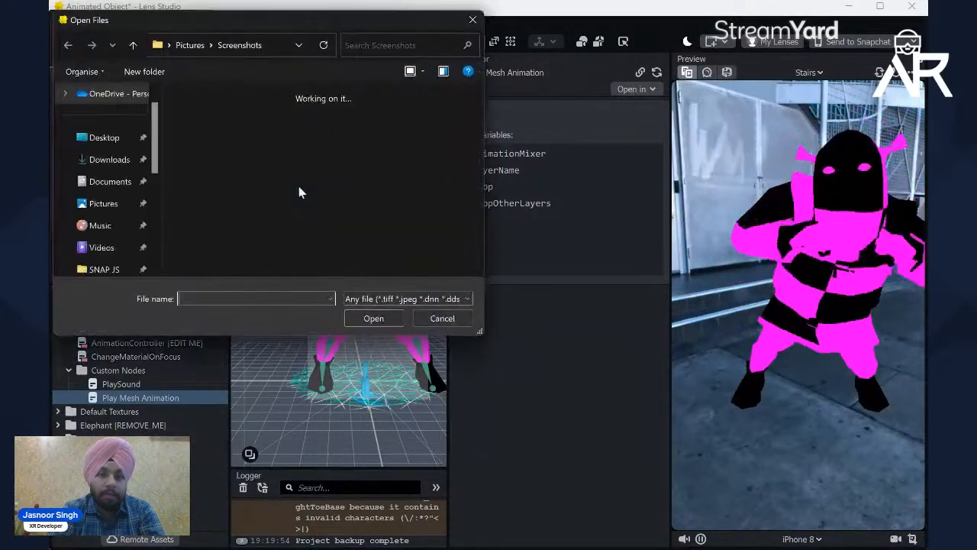
pyautogui.click(107, 139)
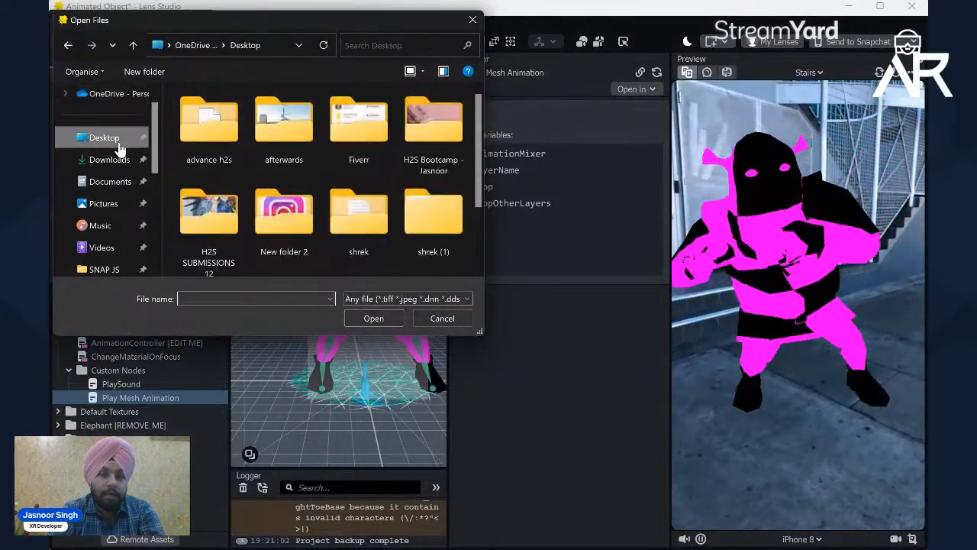
pyautogui.doubleClick(412, 200)
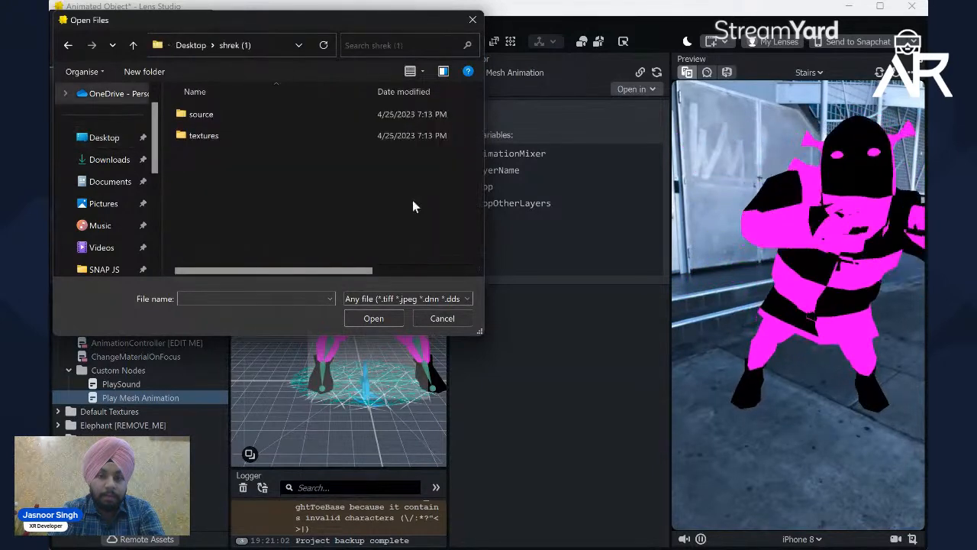
pyautogui.doubleClick(226, 139)
pyautogui.moveTo(195, 198); pyautogui.dragTo(305, 145)
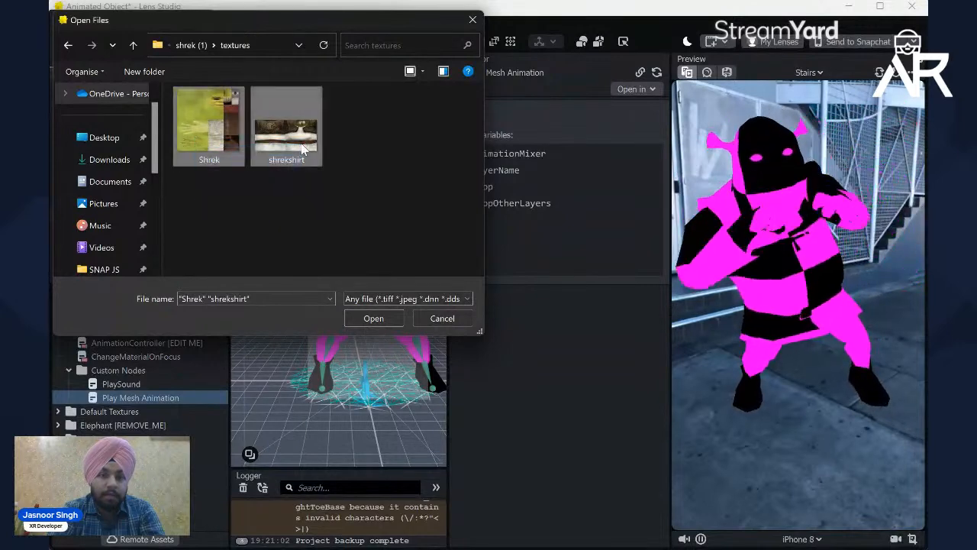
pyautogui.click(374, 319)
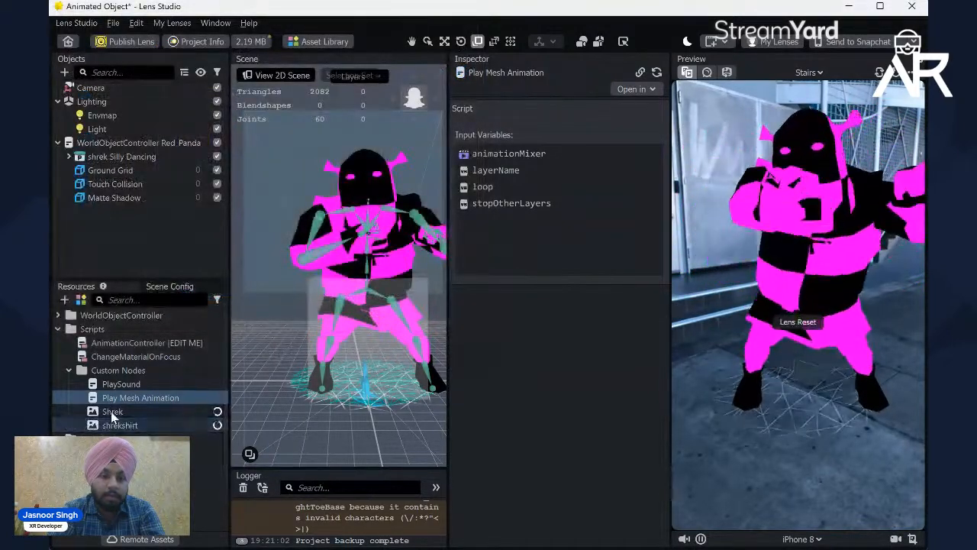
# Step: Move the Shrek and shrekshirt textures out of the Custom Nodes folder to the top level of the resources
pyautogui.click(111, 412)
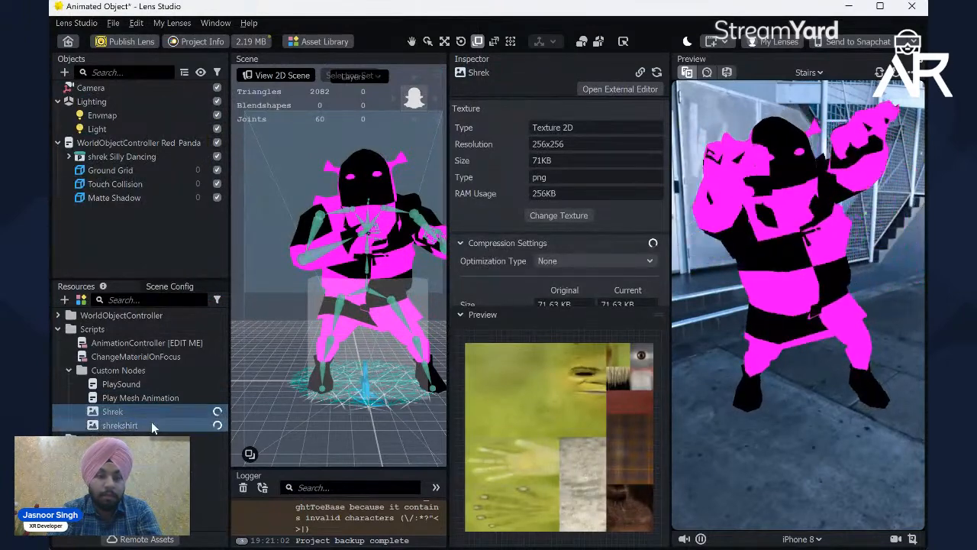
pyautogui.keyDown('shift'); pyautogui.click(152, 424); pyautogui.keyUp('shift')
pyautogui.scroll(-1, 140, 412)
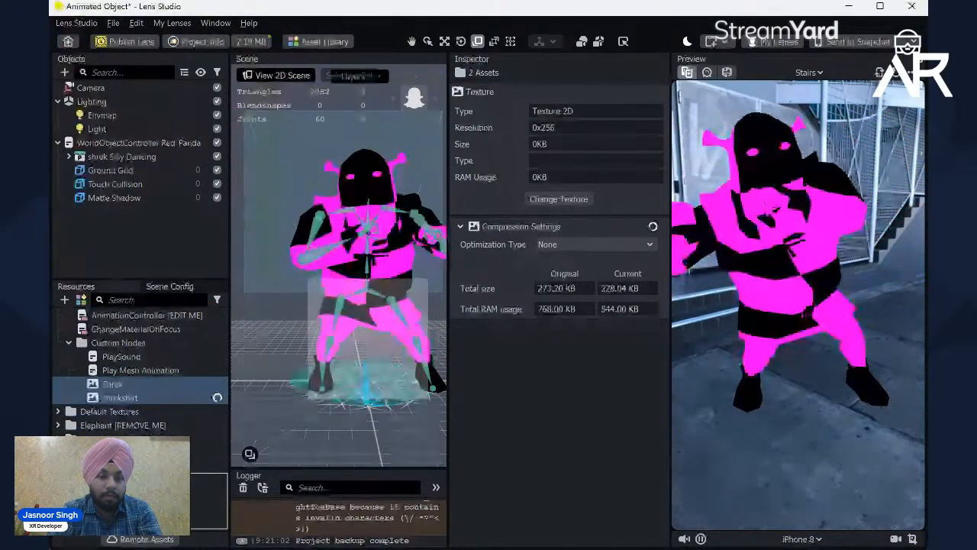
pyautogui.press('Delete')
pyautogui.rightClick(121, 399)
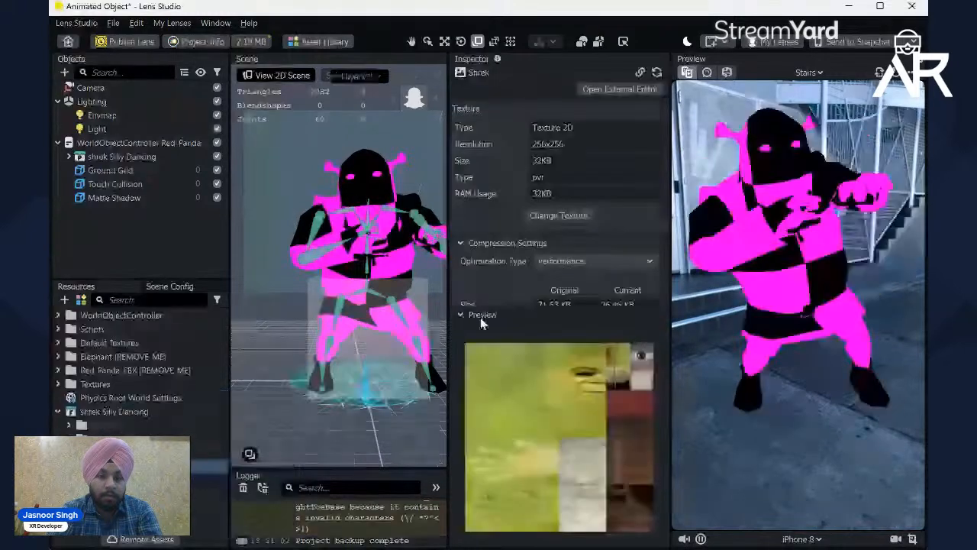
pyautogui.click(481, 318)
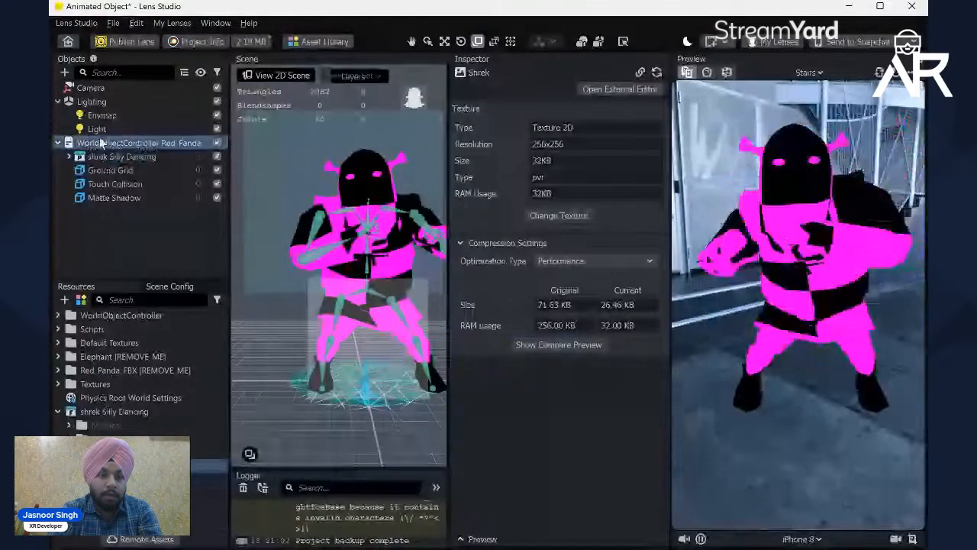
# Step: Create an Unlit material and assign it to the Ecelon_Ecelon_Shrek mesh inside shrek Silly Dancing
pyautogui.click(99, 143)
pyautogui.click(111, 156)
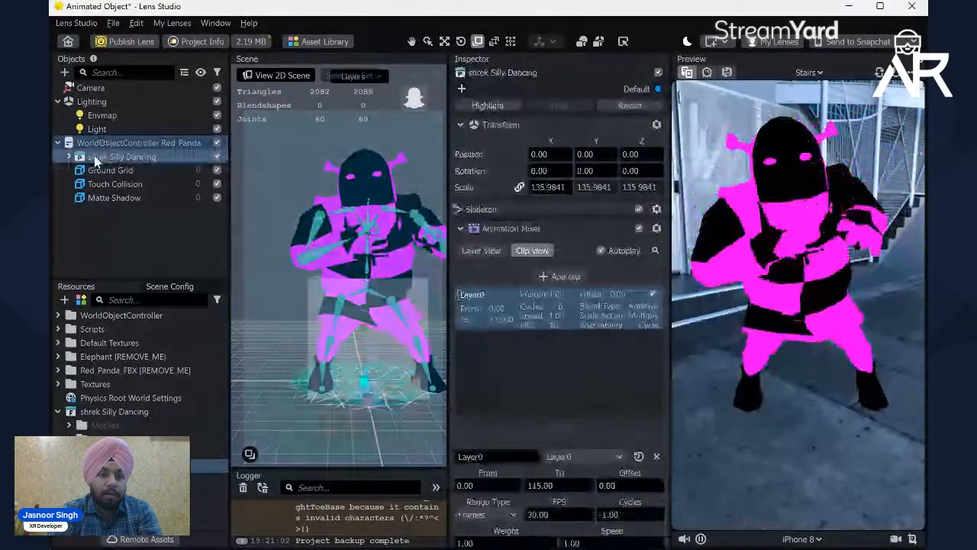
pyautogui.click(68, 157)
pyautogui.click(139, 186)
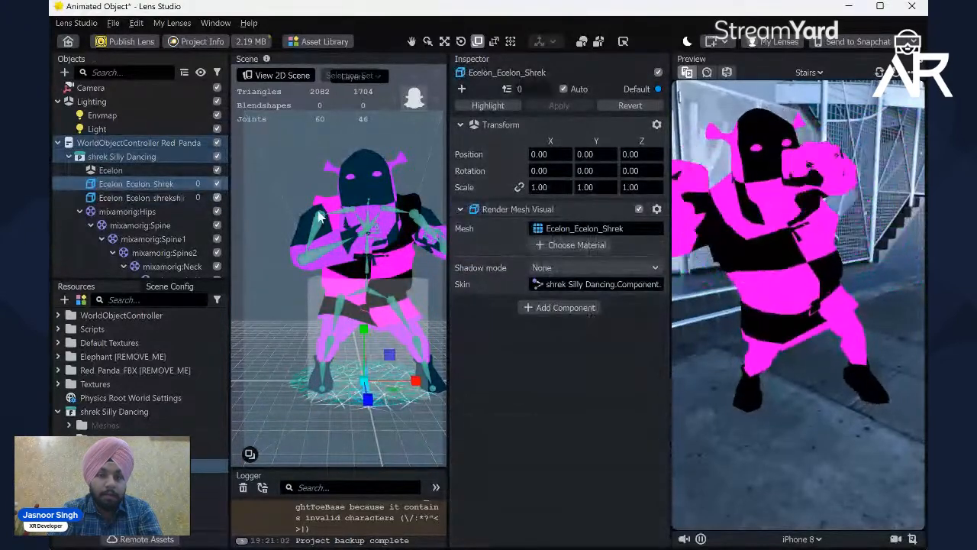
pyautogui.click(134, 197)
pyautogui.click(125, 189)
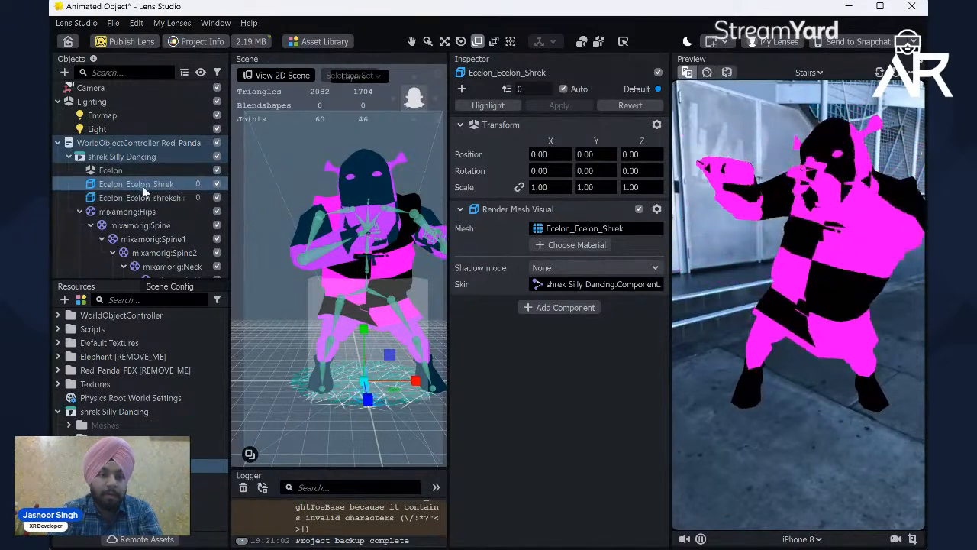
pyautogui.click(567, 246)
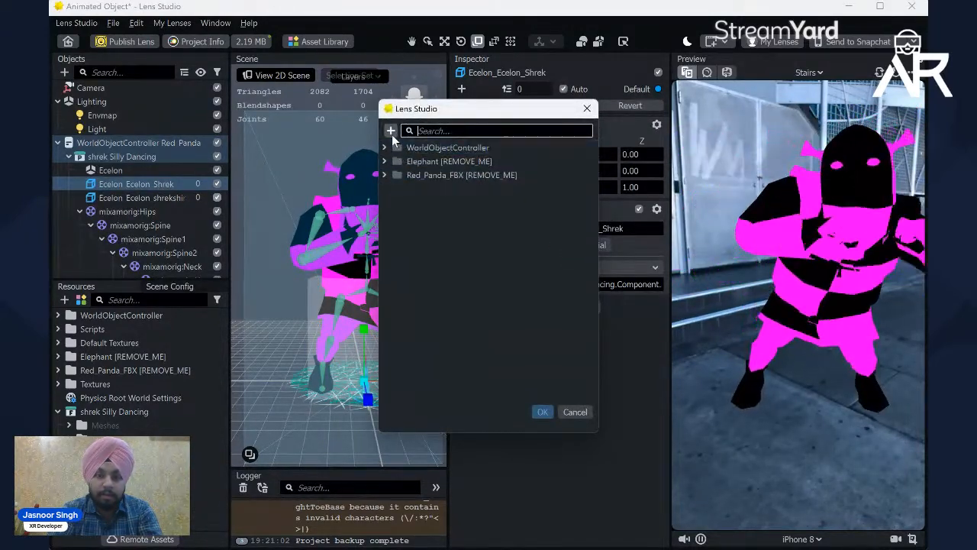
pyautogui.click(391, 133)
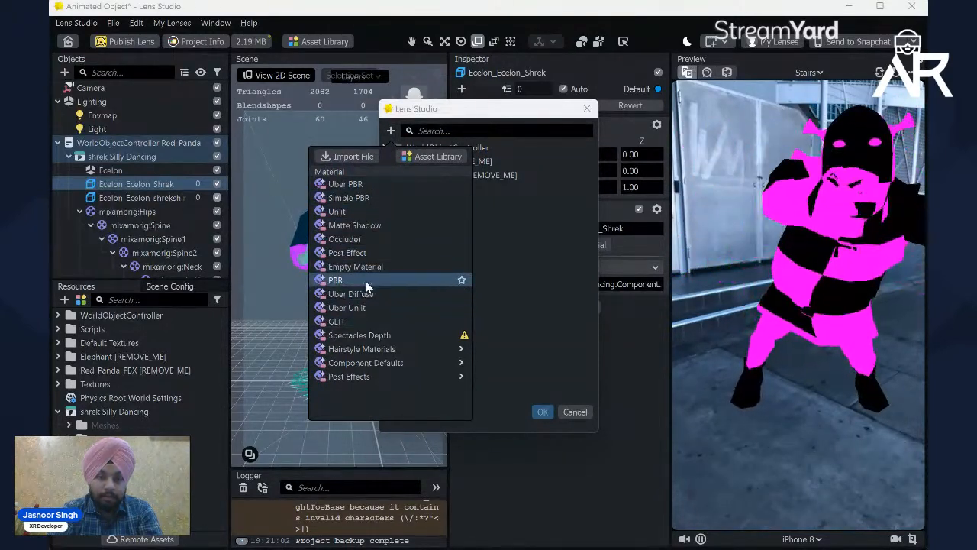
pyautogui.click(344, 215)
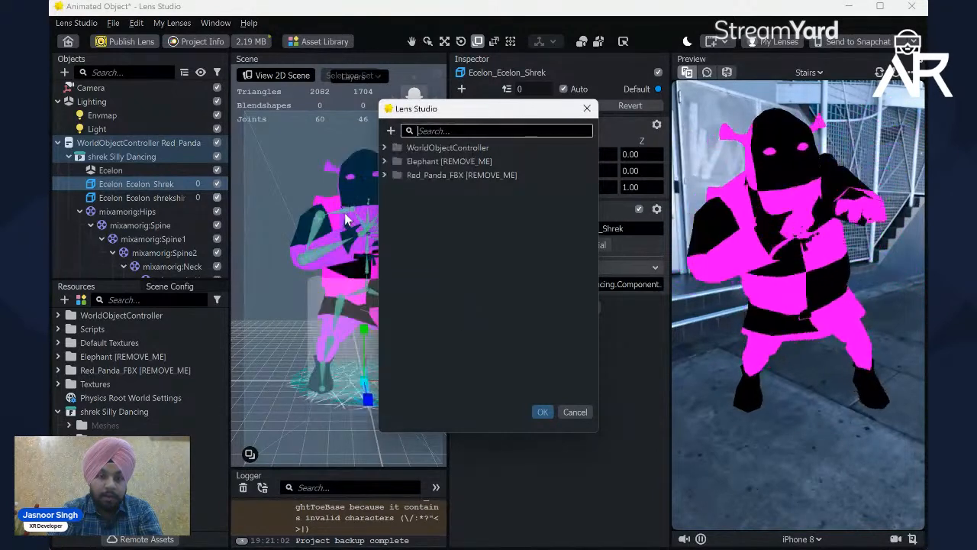
pyautogui.click(542, 413)
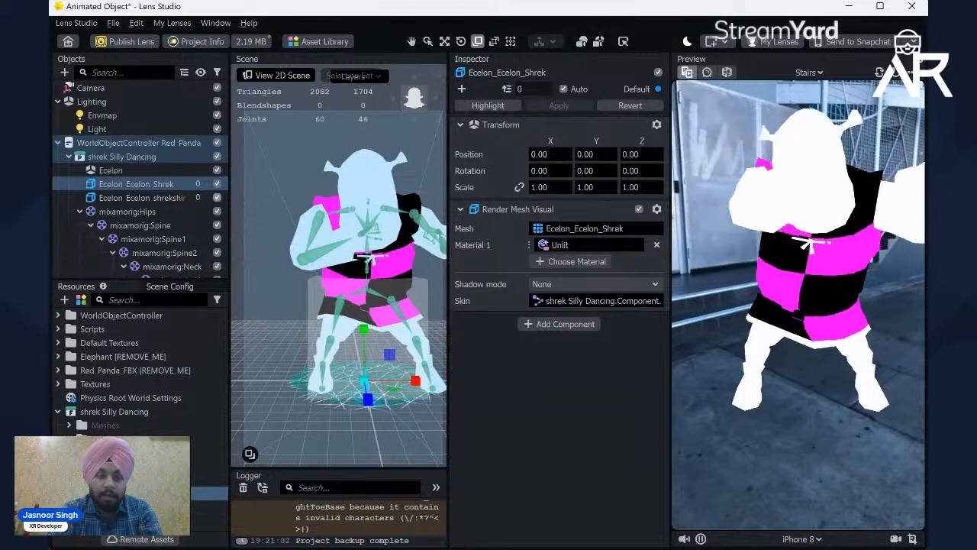
# Step: Enable the base texture on the body's Unlit material and assign the Shrek texture to it
pyautogui.click(138, 493)
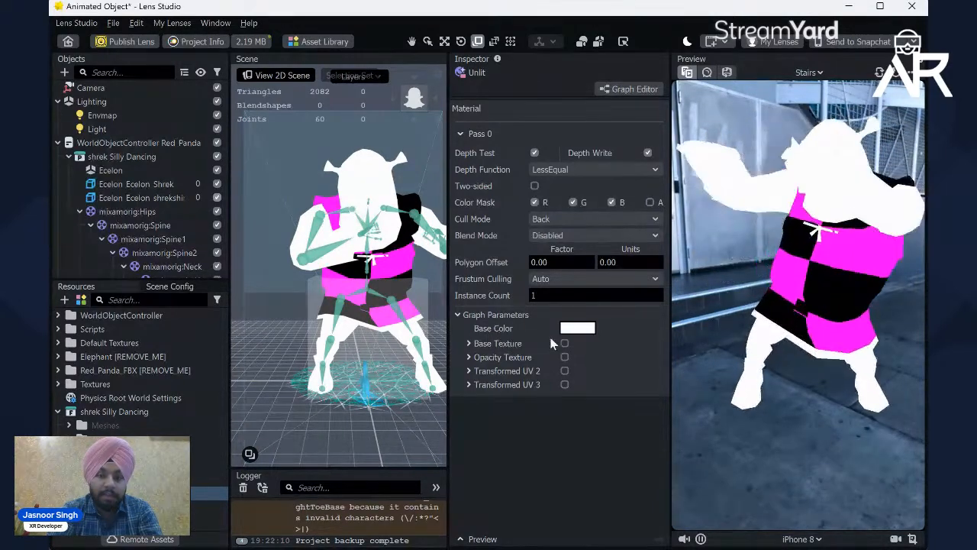
pyautogui.click(565, 344)
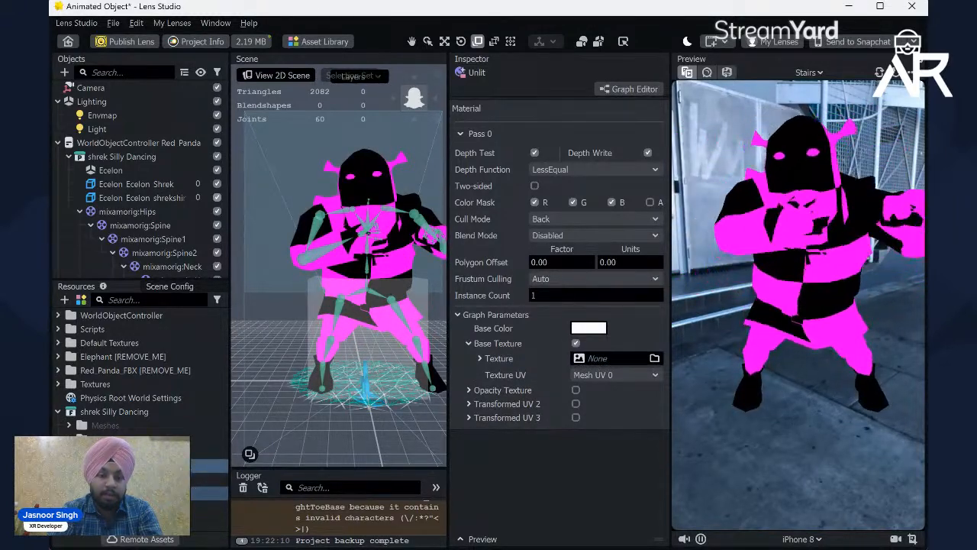
pyautogui.click(138, 466)
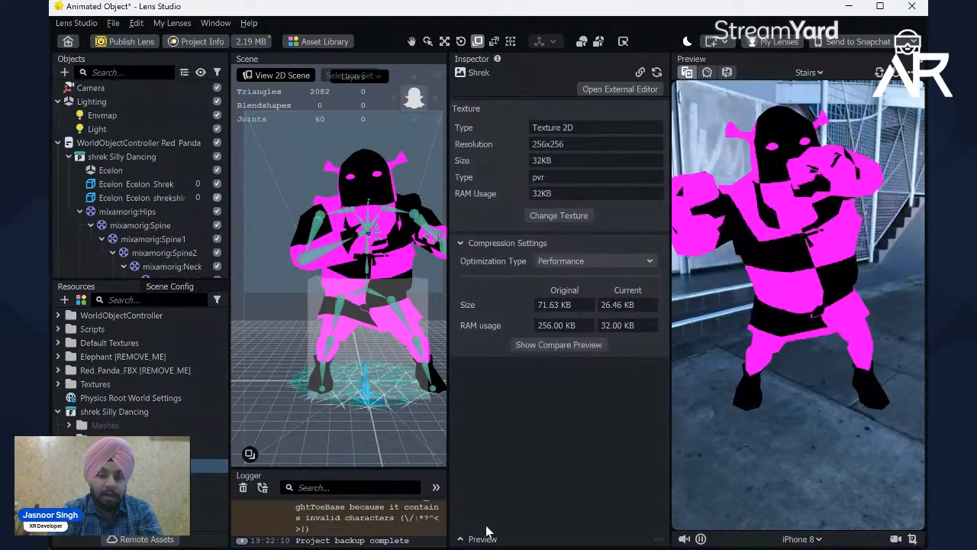
pyautogui.click(483, 538)
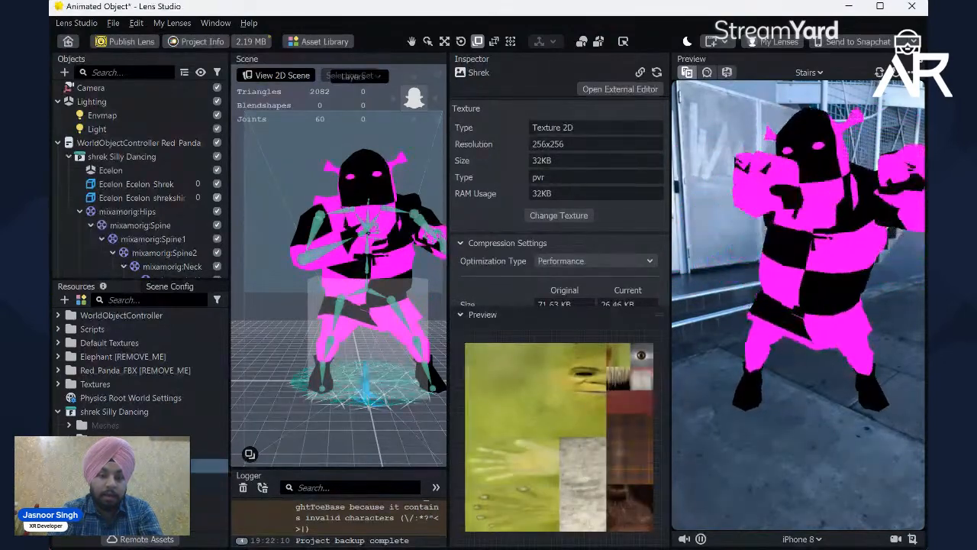
pyautogui.click(126, 493)
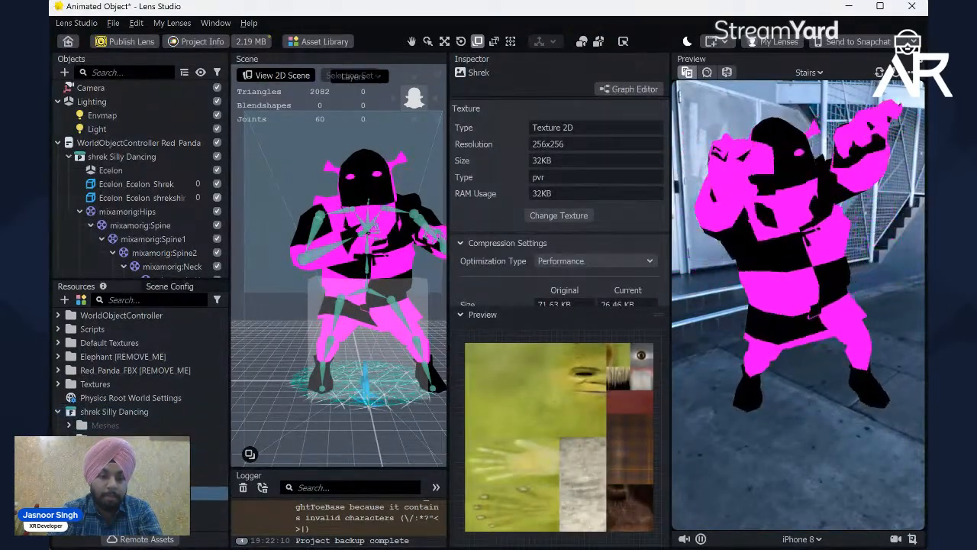
pyautogui.click(502, 313)
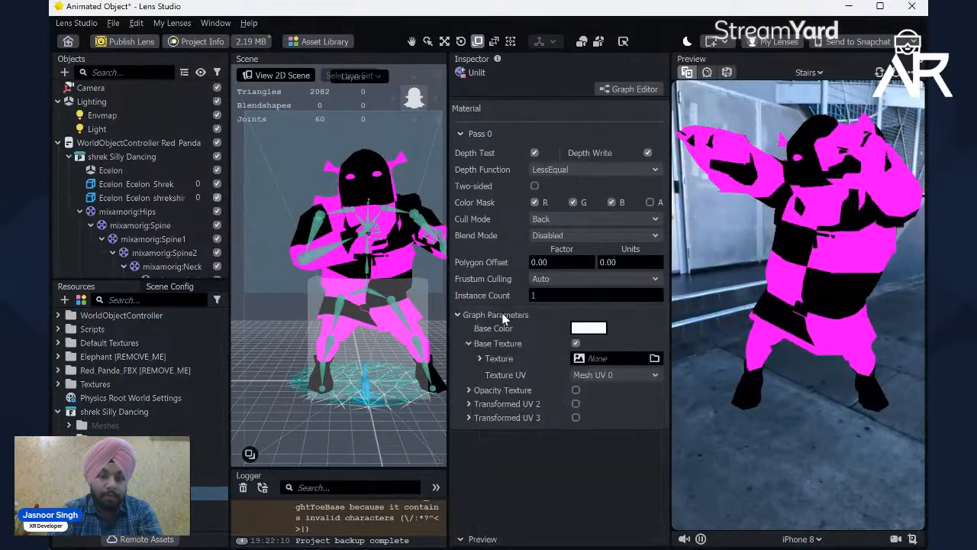
pyautogui.click(126, 466)
pyautogui.moveTo(126, 466); pyautogui.dragTo(578, 359)
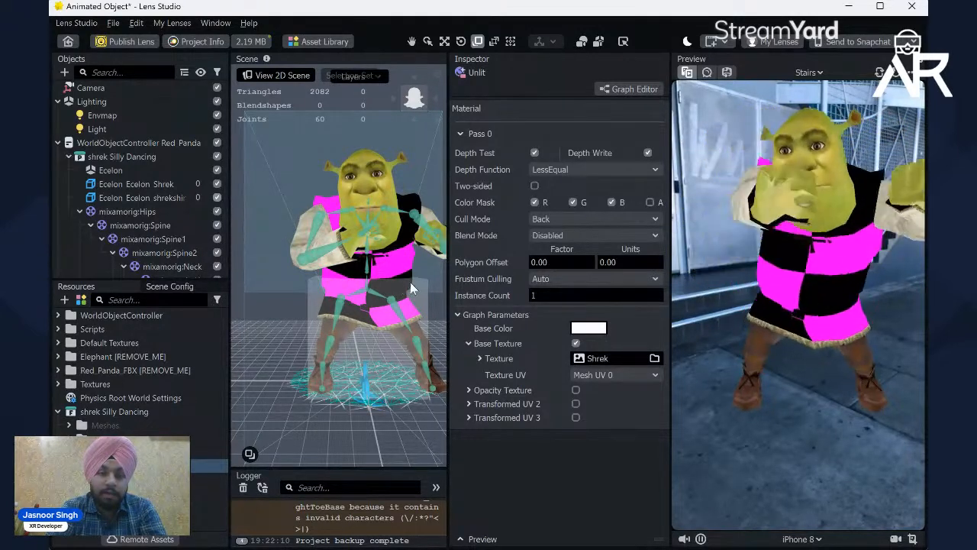
pyautogui.click(131, 187)
pyautogui.click(133, 197)
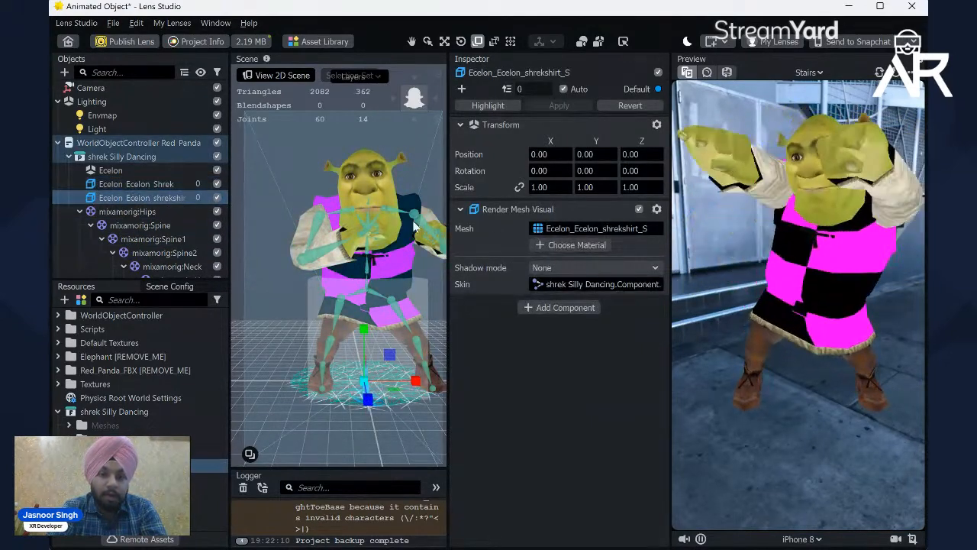
pyautogui.click(576, 246)
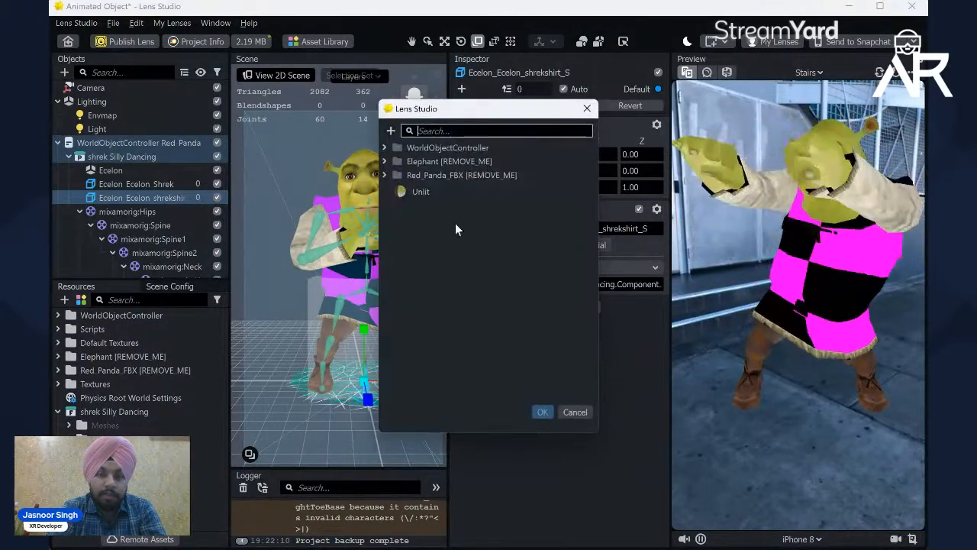
pyautogui.click(391, 131)
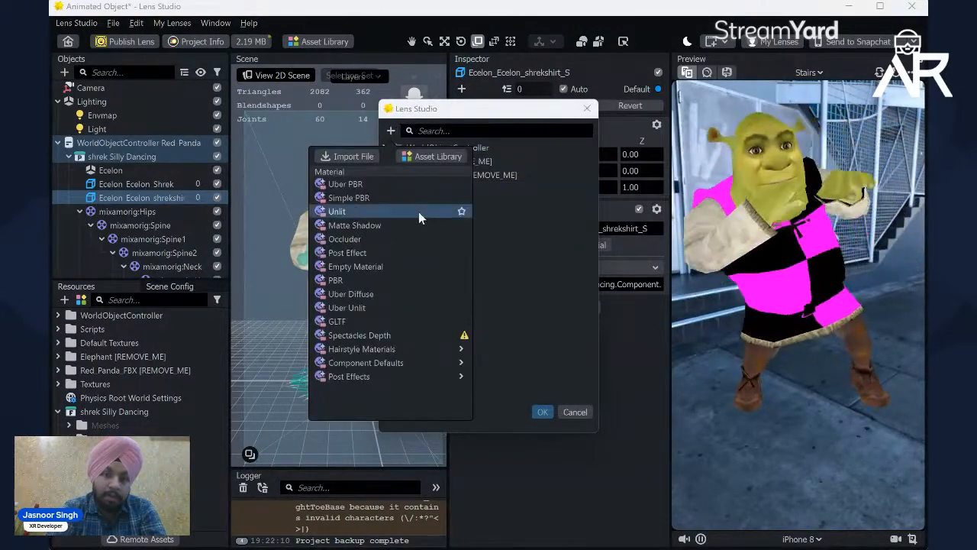
pyautogui.click(419, 212)
pyautogui.click(423, 191)
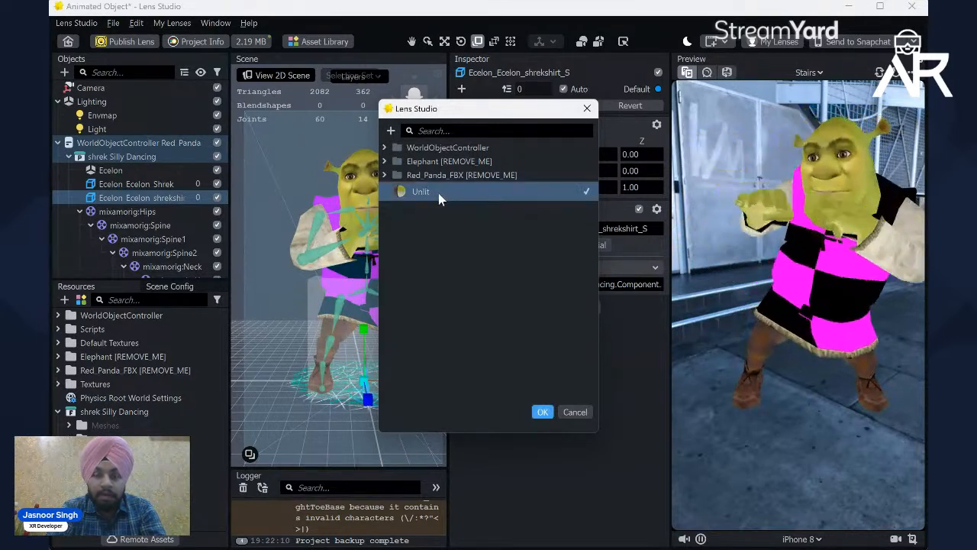
pyautogui.click(575, 412)
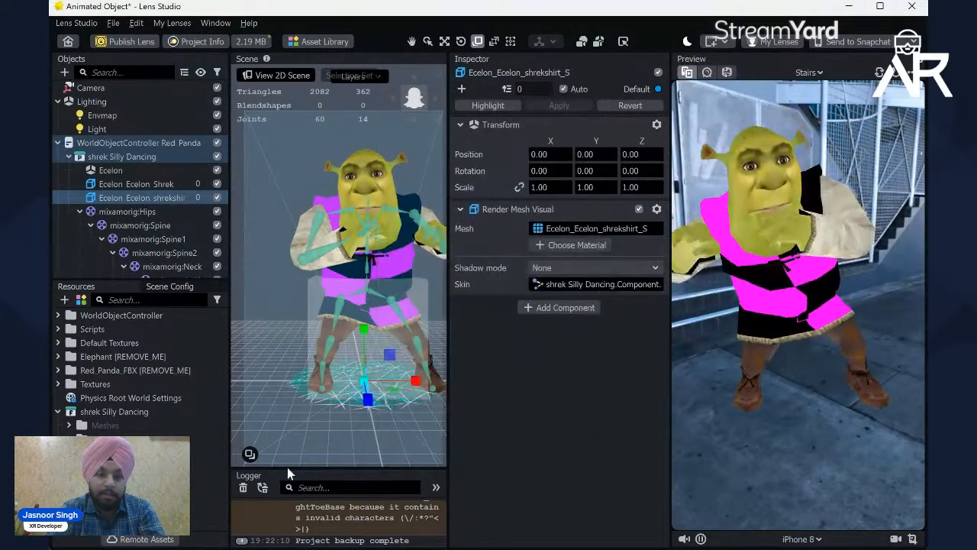
# Step: Rename the body's Unlit material to shrek body and assign a new Unlit material to the Ecelon_Ecelon_shrekshirt_S mesh
pyautogui.click(137, 494)
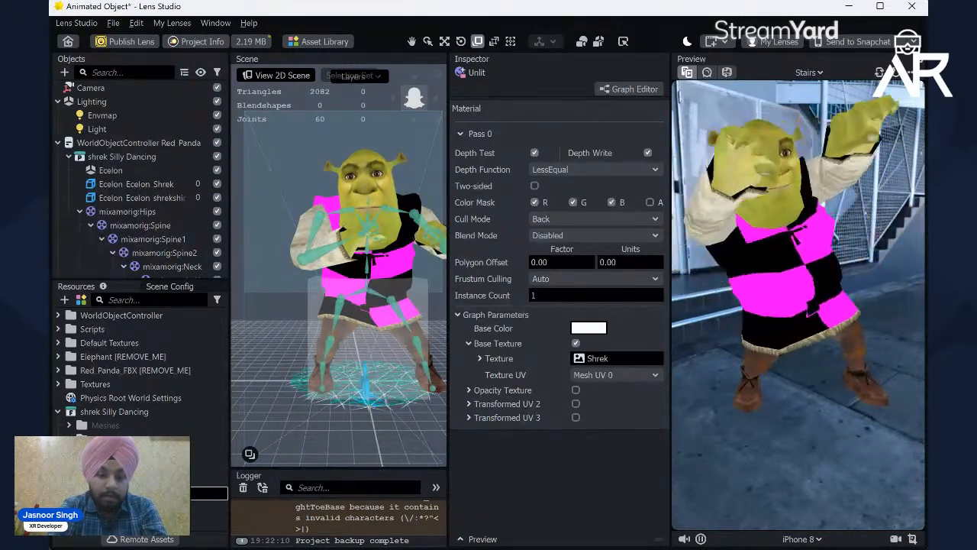
pyautogui.click(143, 268)
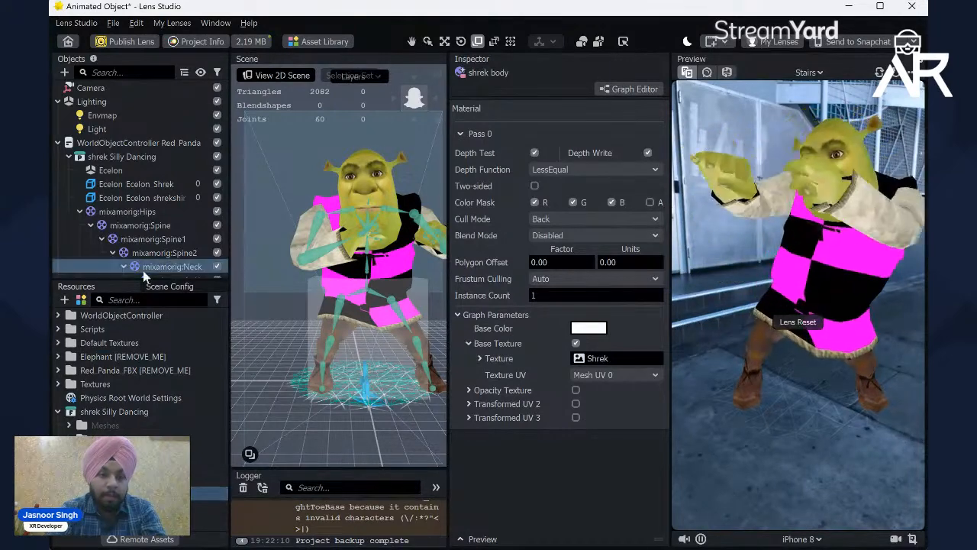
pyautogui.click(141, 198)
pyautogui.click(556, 244)
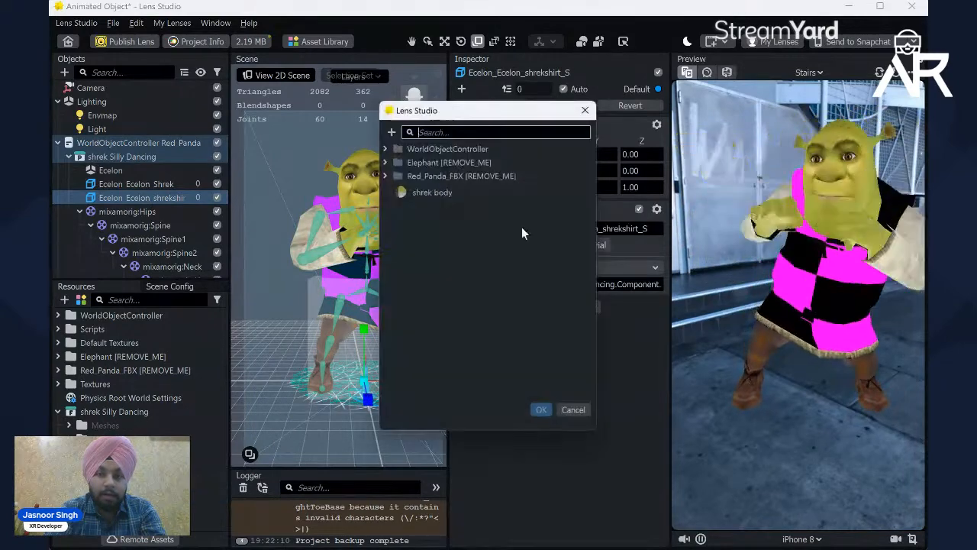
pyautogui.click(390, 131)
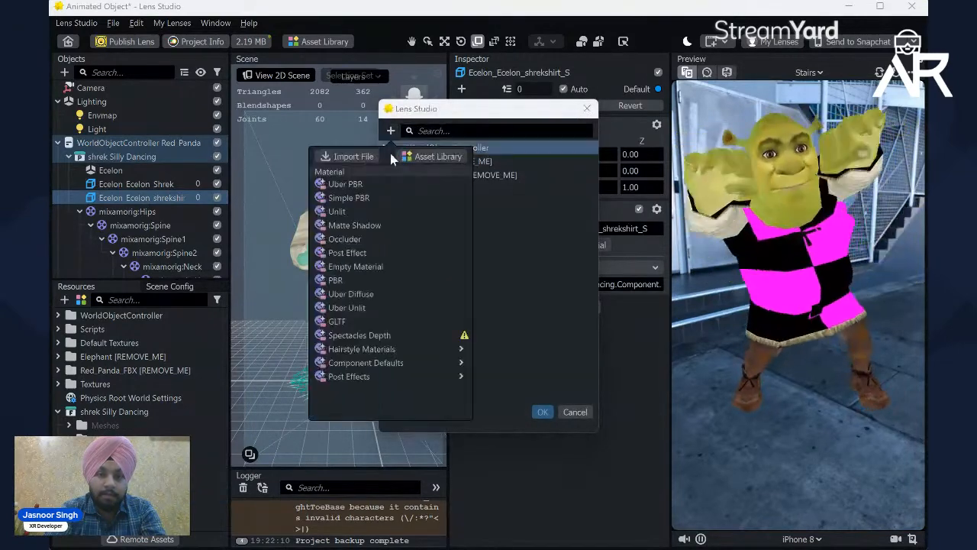
pyautogui.click(342, 211)
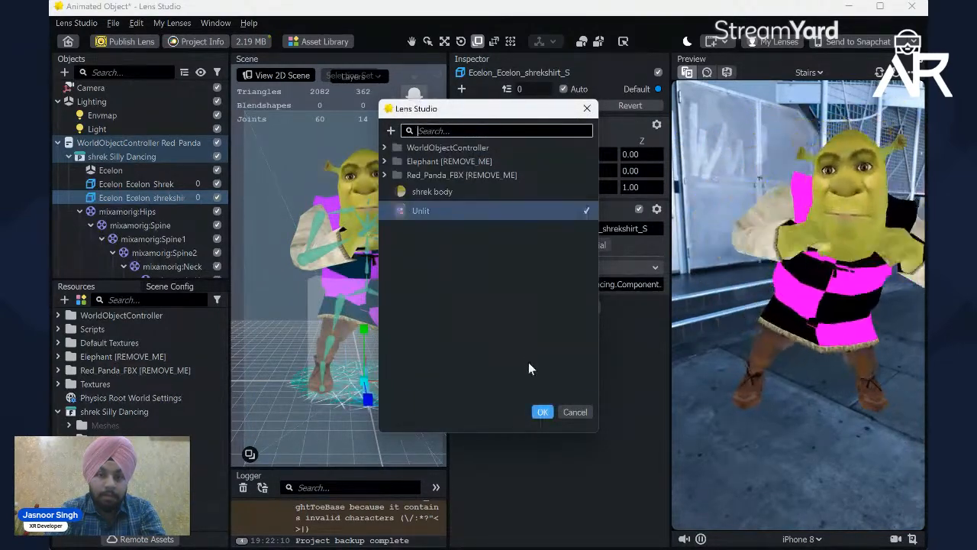
pyautogui.click(542, 413)
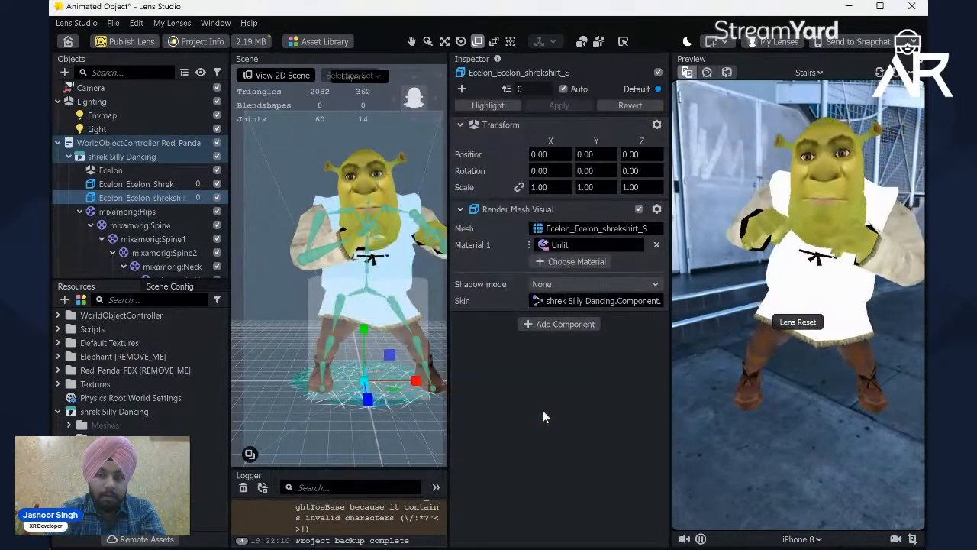
# Step: Rename the new Unlit material to shirt, with its base texture enabled and set to shrekshirt
pyautogui.click(114, 507)
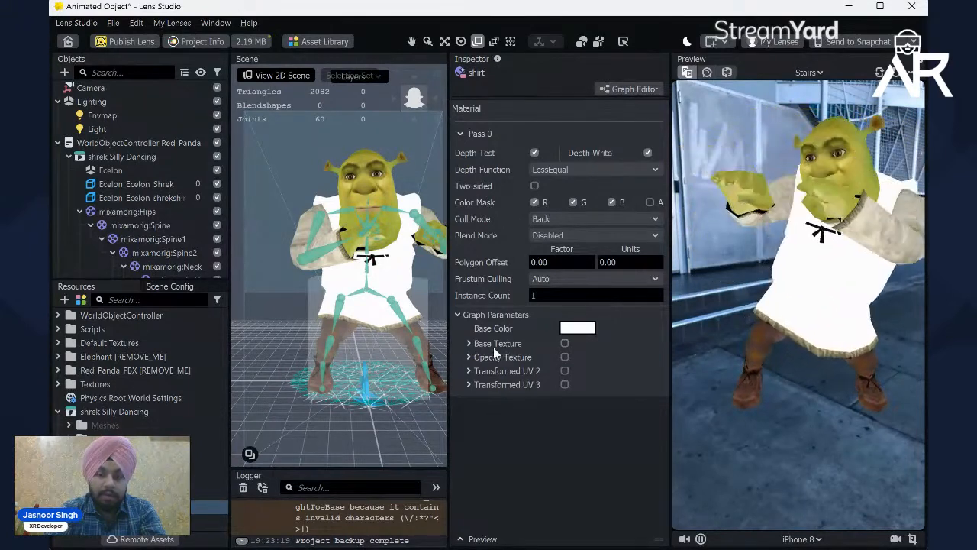
pyautogui.click(565, 343)
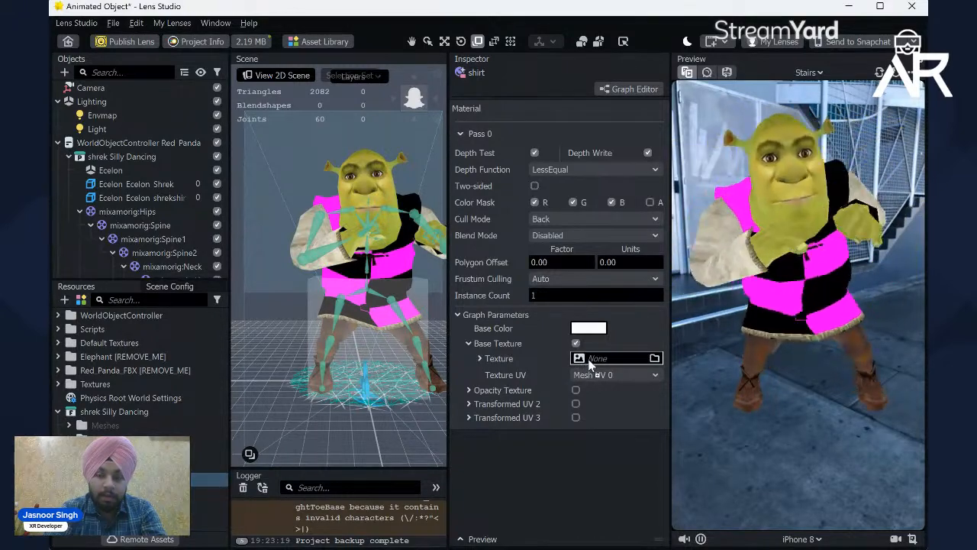
pyautogui.moveTo(589, 360); pyautogui.dragTo(589, 359)
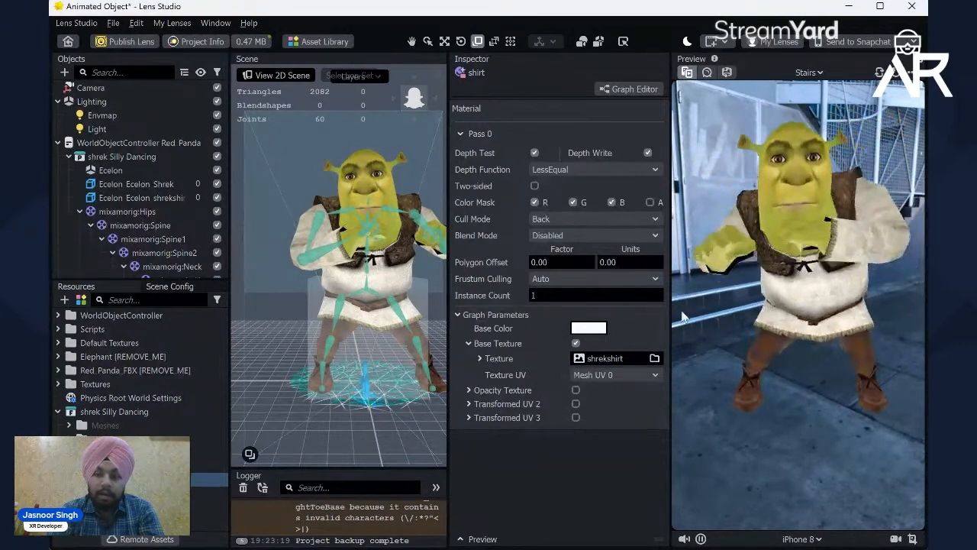
# Step: Scale the shrek Silly Dancing object down uniformly to about 111.42 on all three axes
pyautogui.click(78, 212)
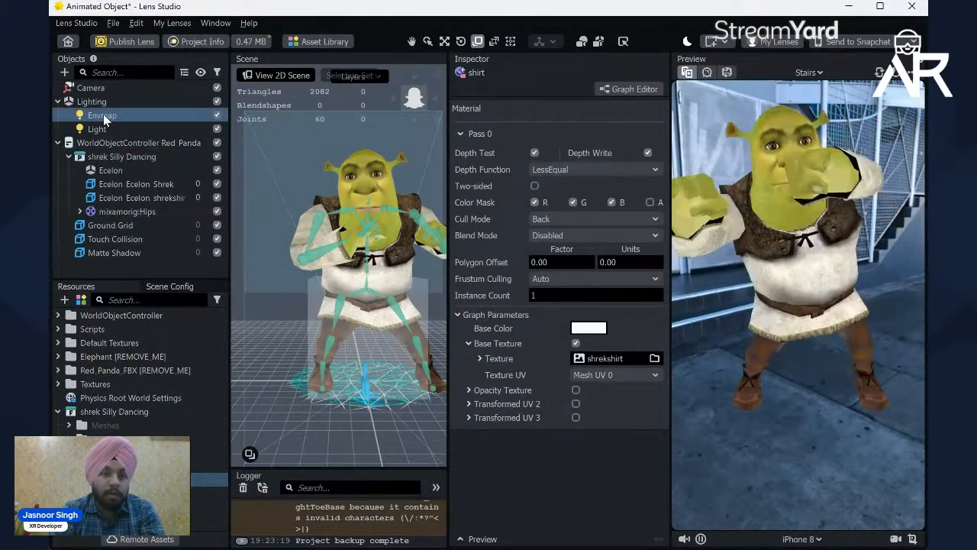
pyautogui.click(111, 147)
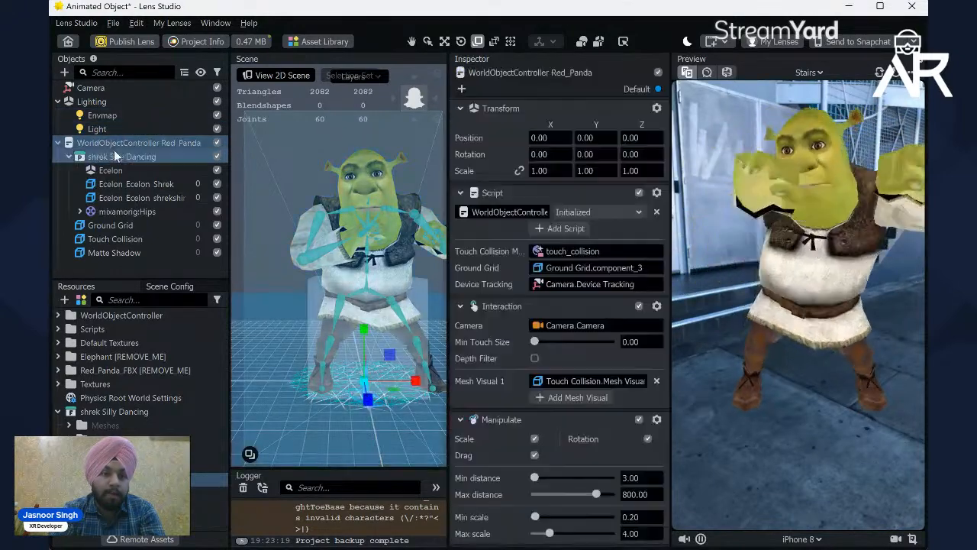
pyautogui.click(116, 155)
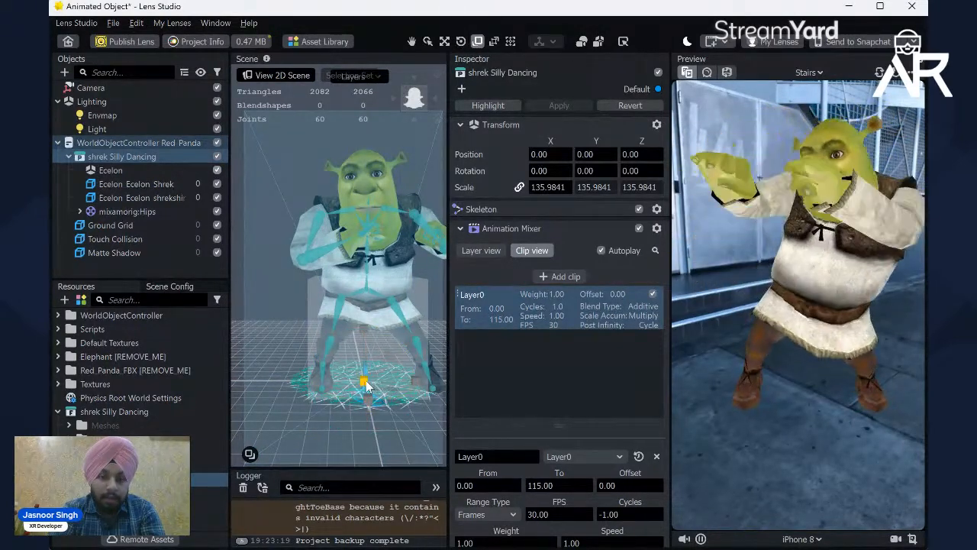
pyautogui.moveTo(368, 386); pyautogui.dragTo(356, 376)
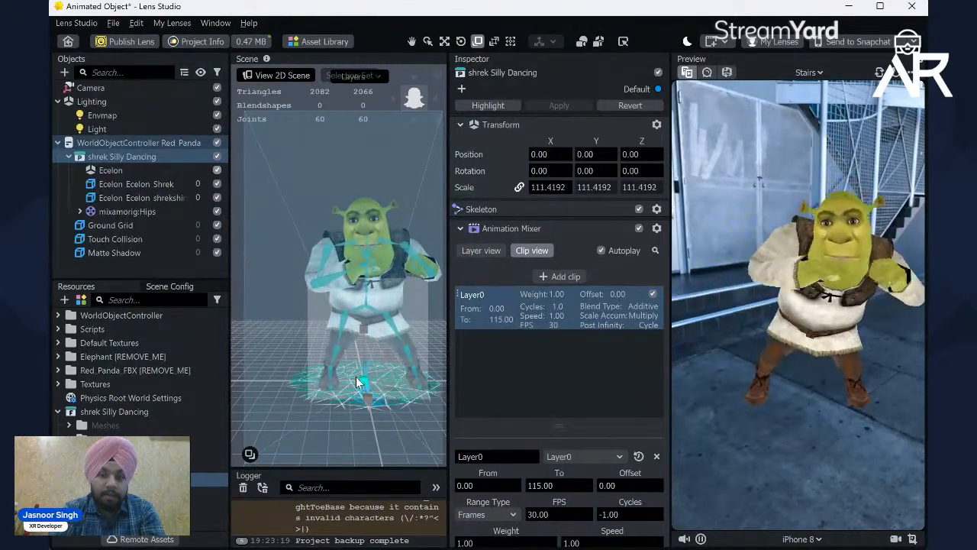
pyautogui.click(481, 229)
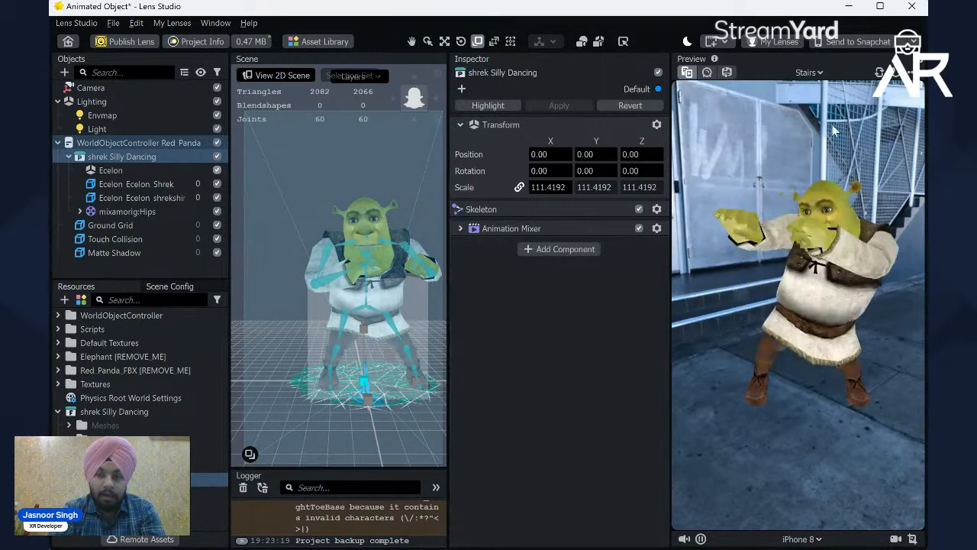
# Step: Switch the preview scene to Beach and test moving the dancing Shrek around in it
pyautogui.click(808, 73)
pyautogui.scroll(2, 769, 145)
pyautogui.click(767, 143)
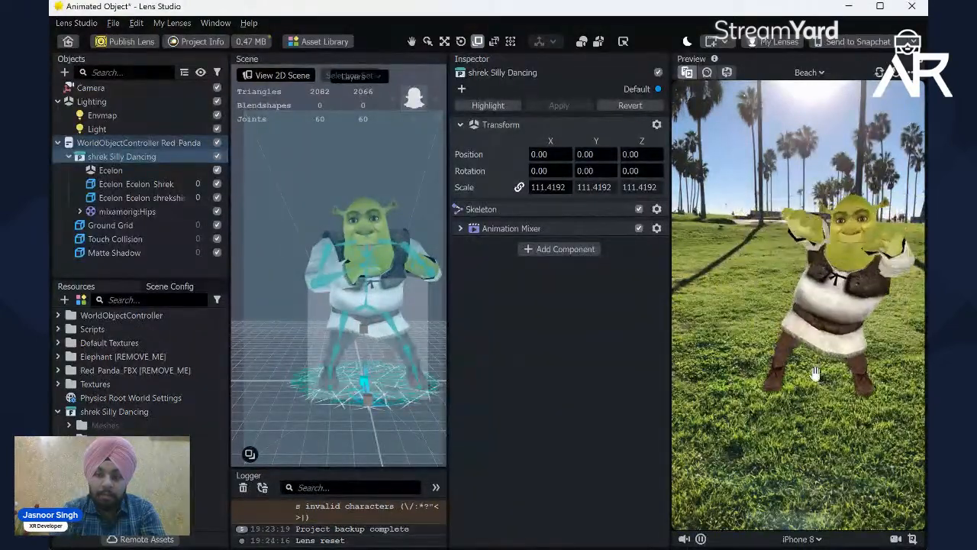
pyautogui.moveTo(814, 355); pyautogui.dragTo(804, 269)
pyautogui.moveTo(807, 311); pyautogui.dragTo(797, 444)
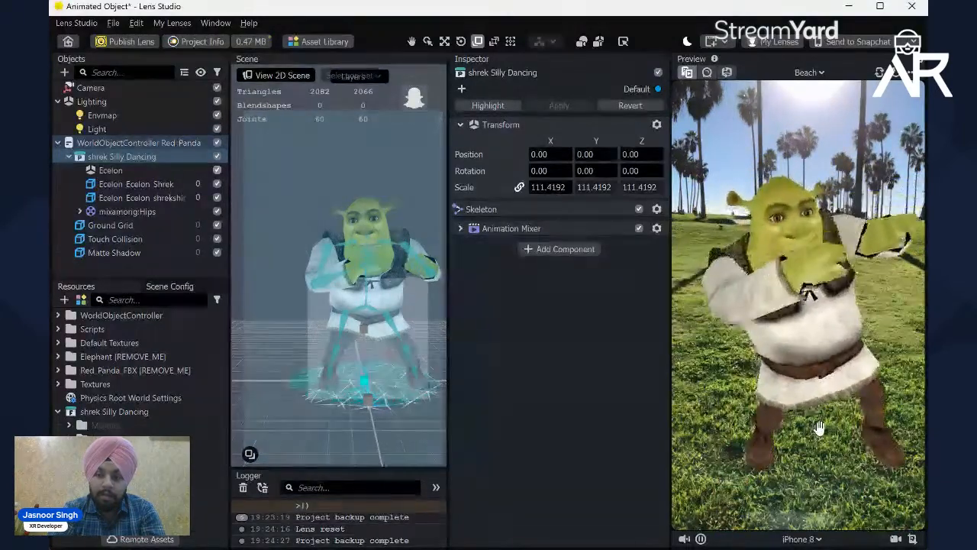
# Step: Go through the other preview scenes to check Shrek in each, ending on Brick
pyautogui.click(755, 159)
pyautogui.press('Down')
pyautogui.press('Down')
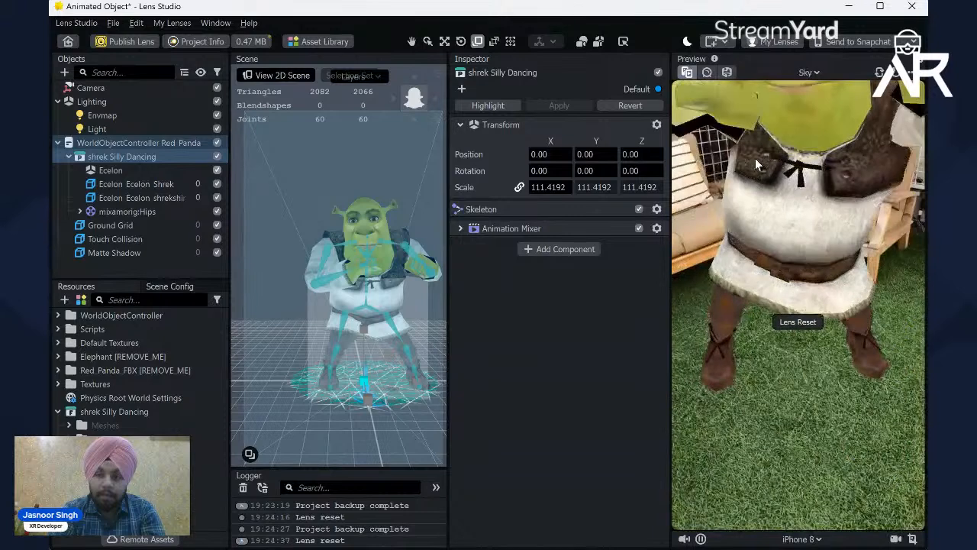
pyautogui.press('Down')
pyautogui.press('Down')
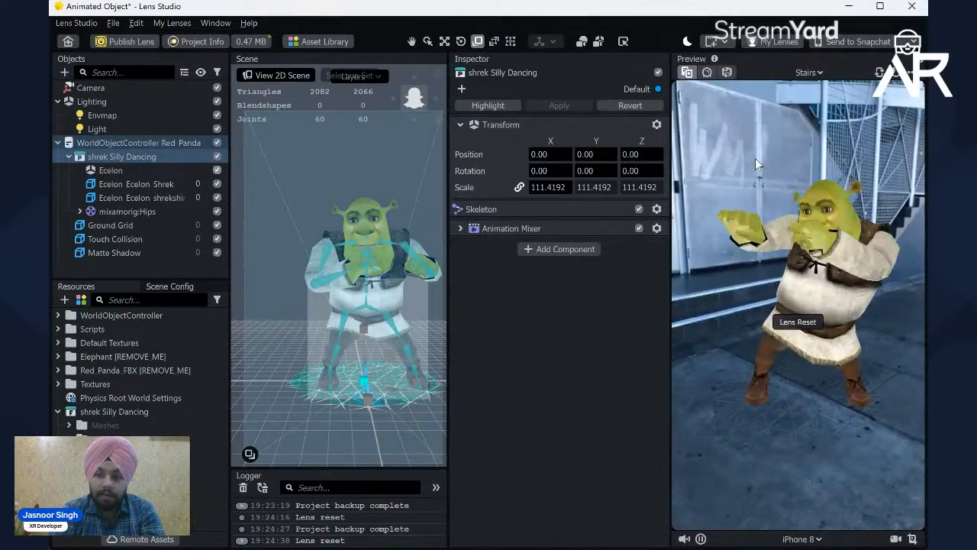
pyautogui.press('Up')
pyautogui.press('Up')
pyautogui.press('Up')
pyautogui.press('Up')
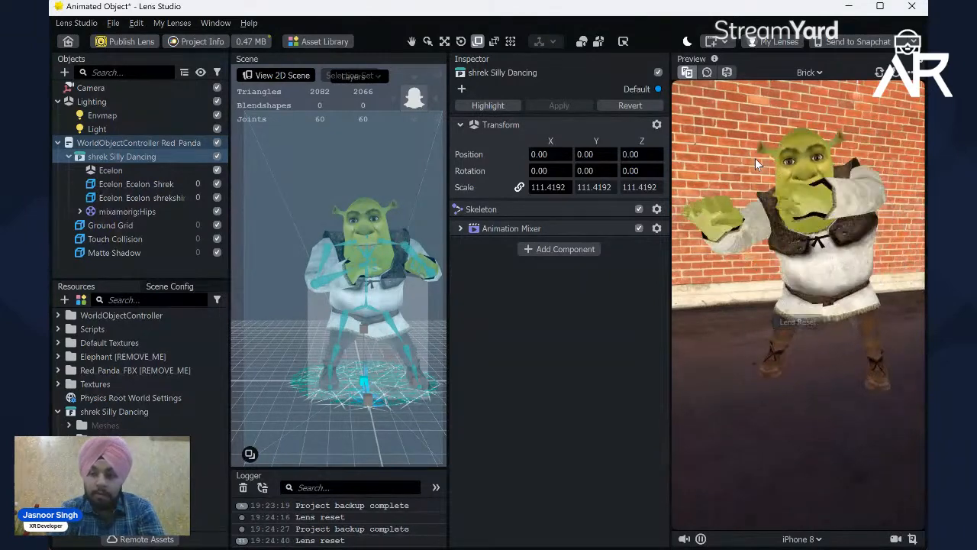
pyautogui.press('Up')
pyautogui.press('Up')
pyautogui.press('Down')
pyautogui.press('Down')
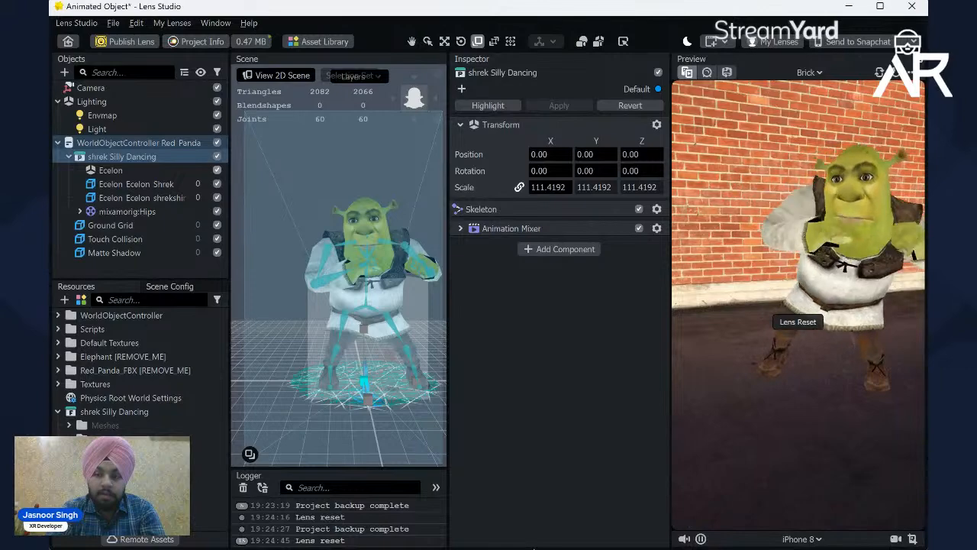
# Step: Switch to the Brave browser, close the Mixamo page and open pexels.com in a new tab
pyautogui.moveTo(489, 543)
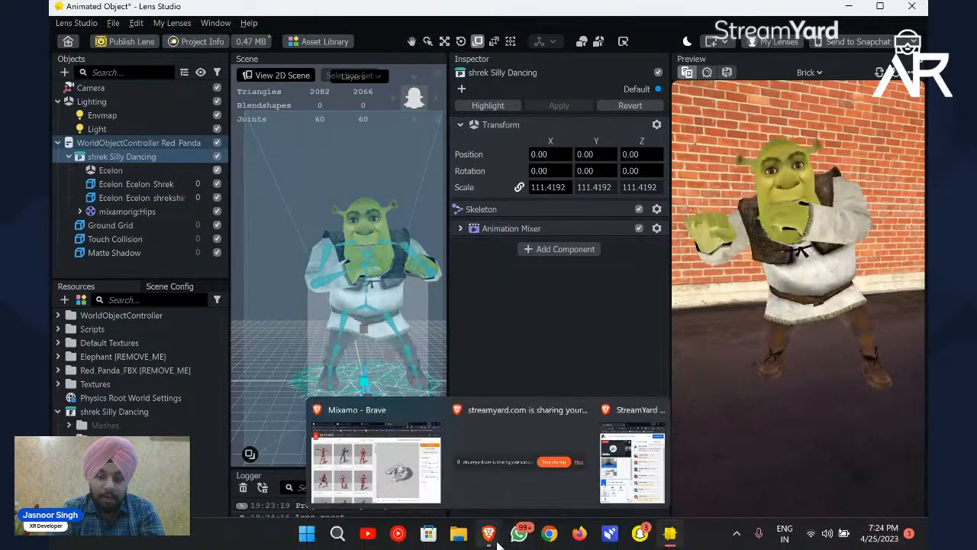
pyautogui.click(406, 466)
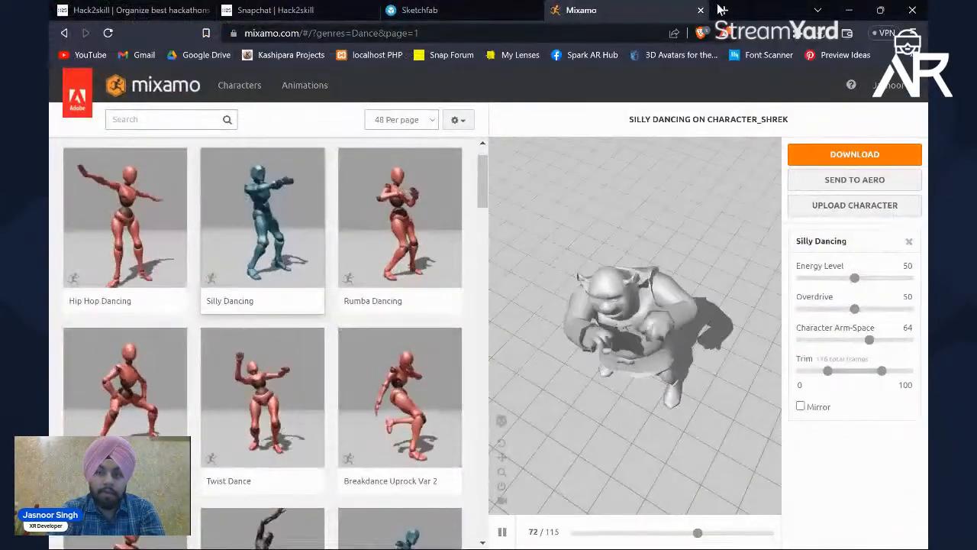
pyautogui.click(701, 11)
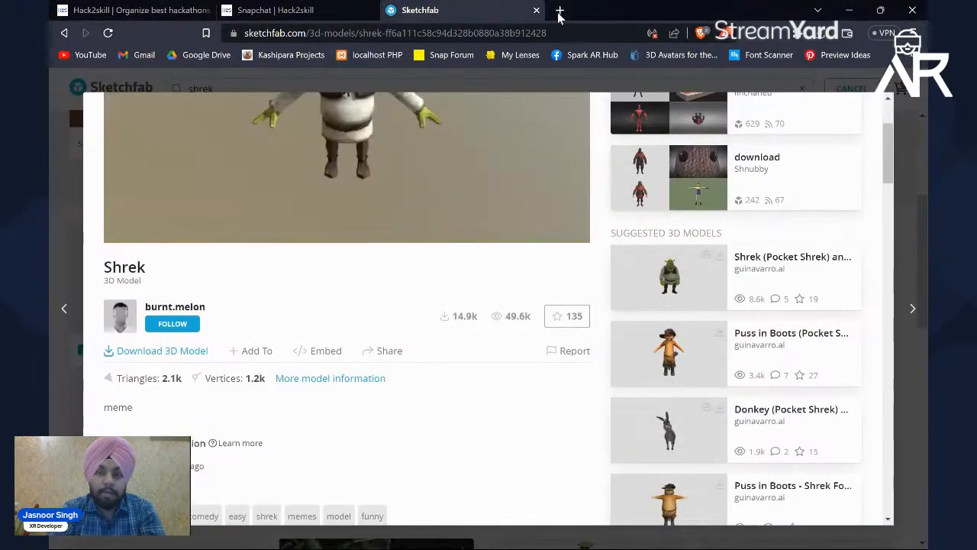
pyautogui.click(559, 10)
pyautogui.write('p')
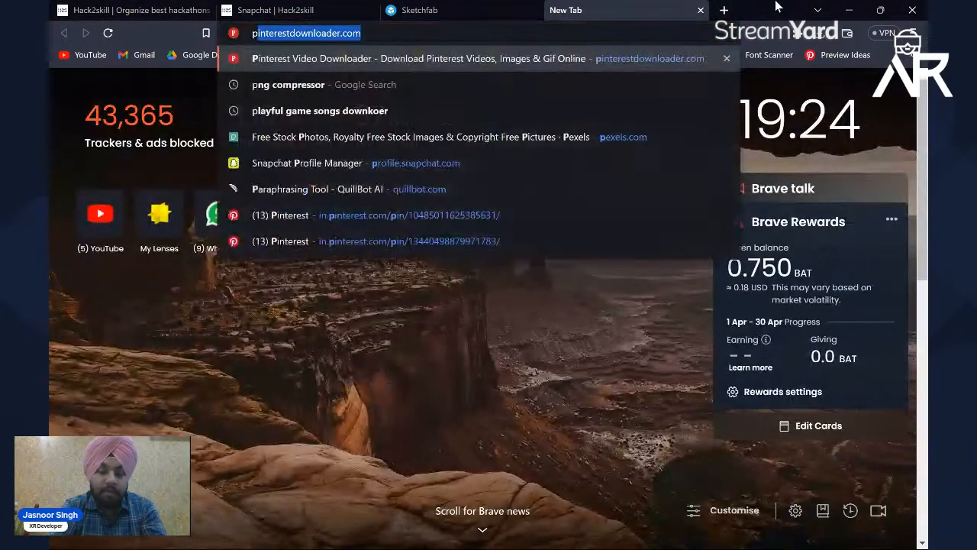
pyautogui.write('exel')
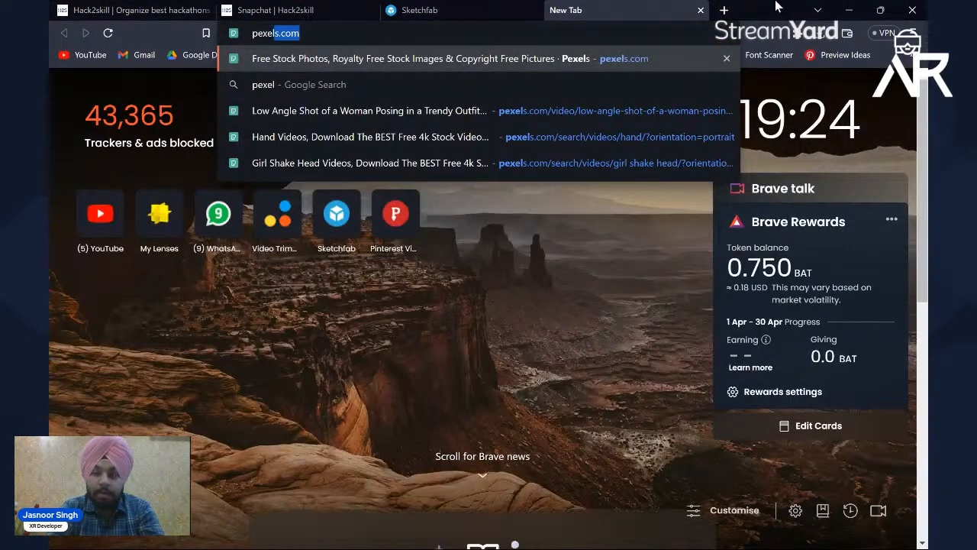
pyautogui.press('Return')
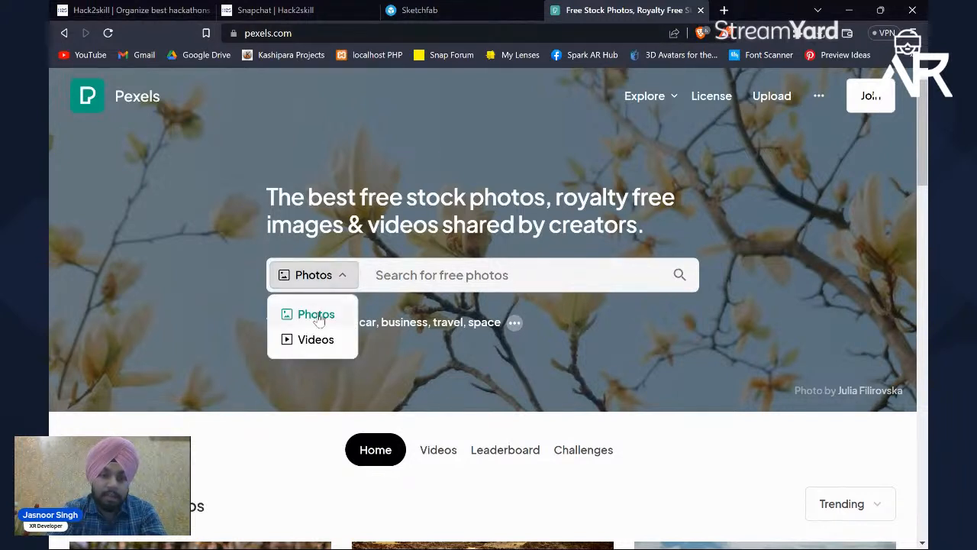
# Step: Search Pexels for free videos of "park"
pyautogui.click(322, 339)
pyautogui.click(427, 276)
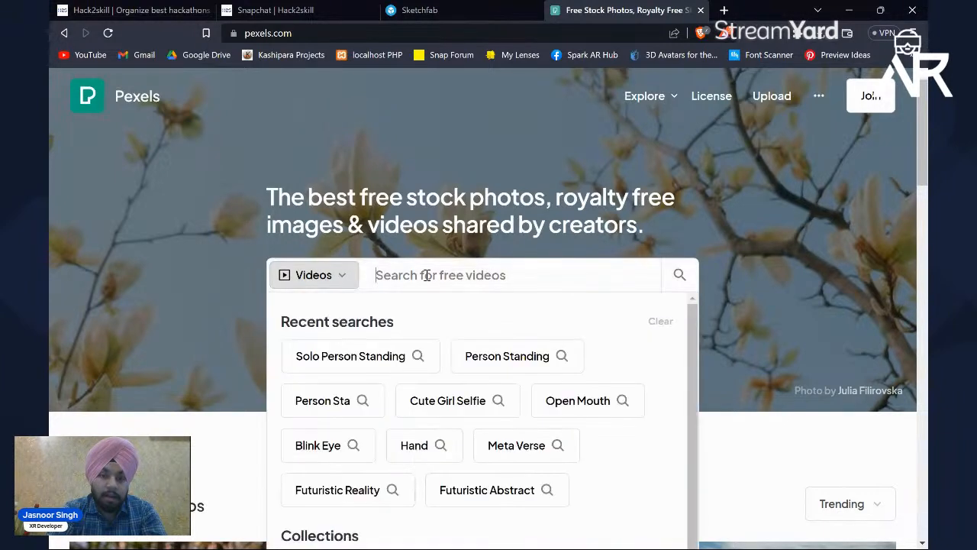
pyautogui.write('g')
pyautogui.press('BackSpace')
pyautogui.write('park')
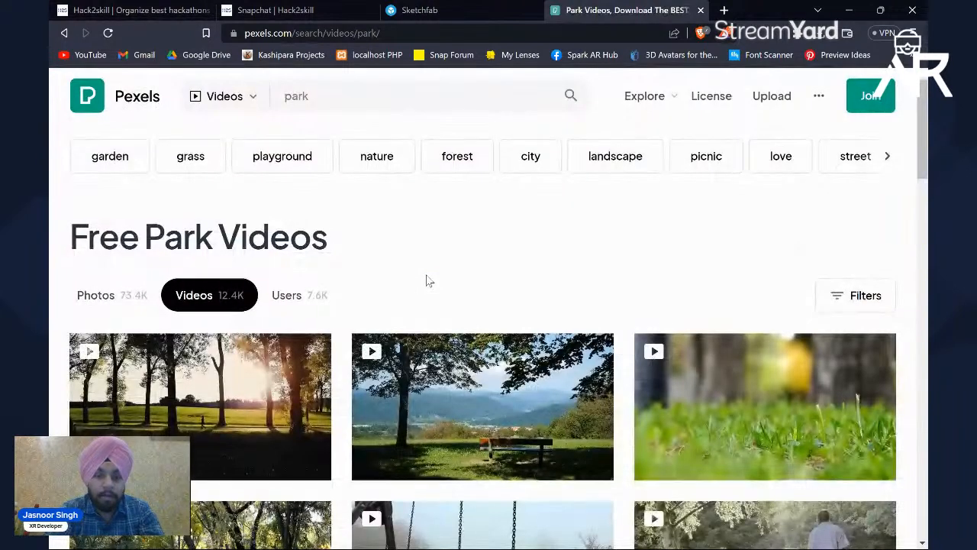
# Step: Filter the park videos to vertical orientation and browse them for a suitable preview background
pyautogui.scroll(-1, 427, 279)
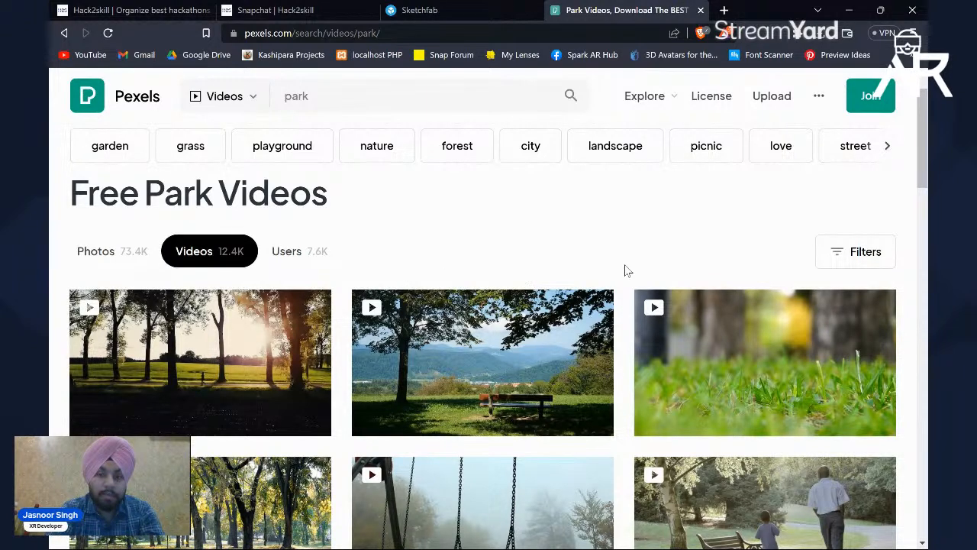
pyautogui.click(846, 255)
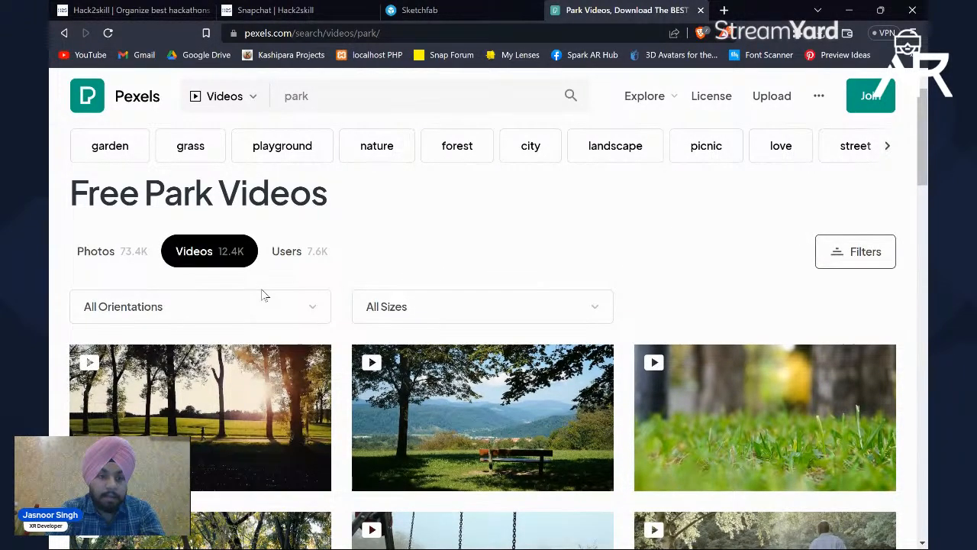
pyautogui.click(275, 313)
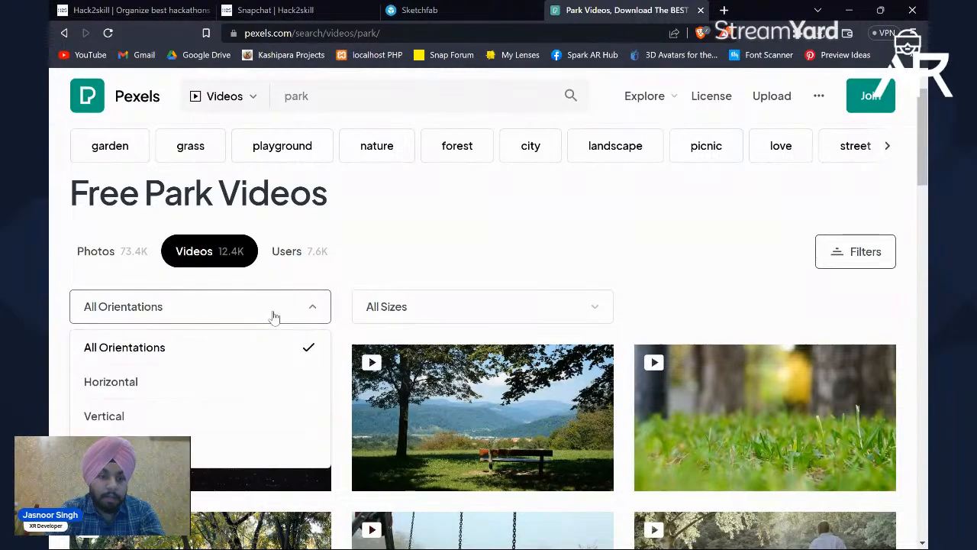
pyautogui.click(105, 416)
pyautogui.scroll(-2, 352, 309)
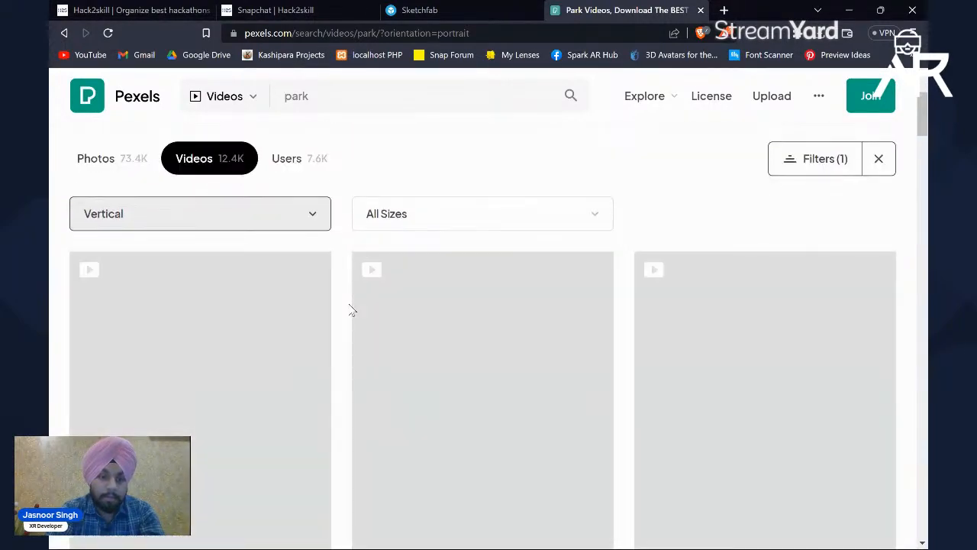
pyautogui.scroll(-2, 352, 310)
pyautogui.scroll(-10, 352, 310)
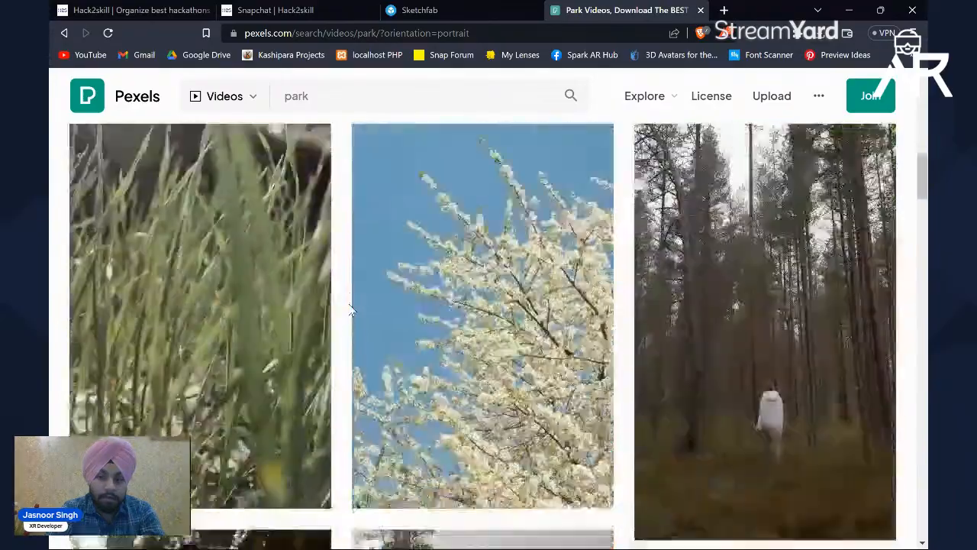
pyautogui.scroll(-10, 352, 309)
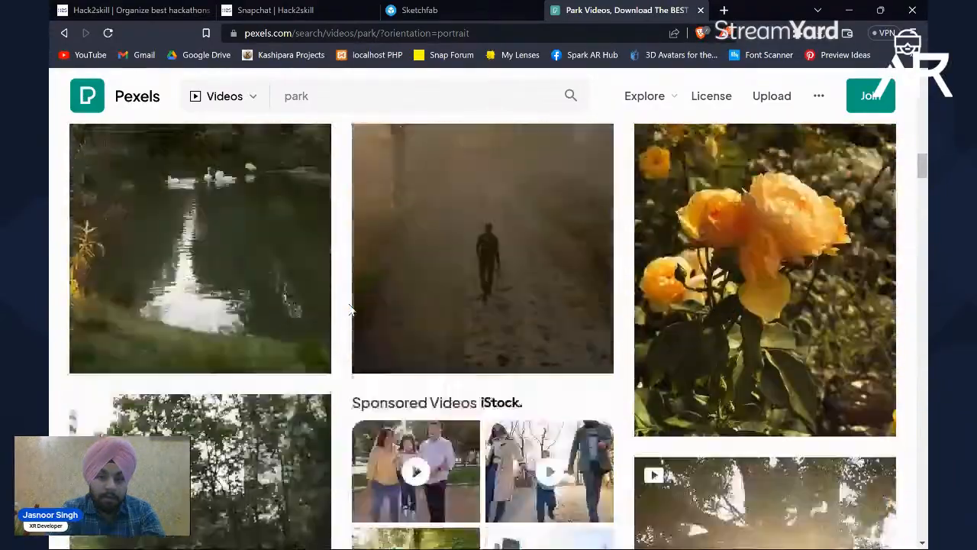
pyautogui.scroll(-8, 352, 309)
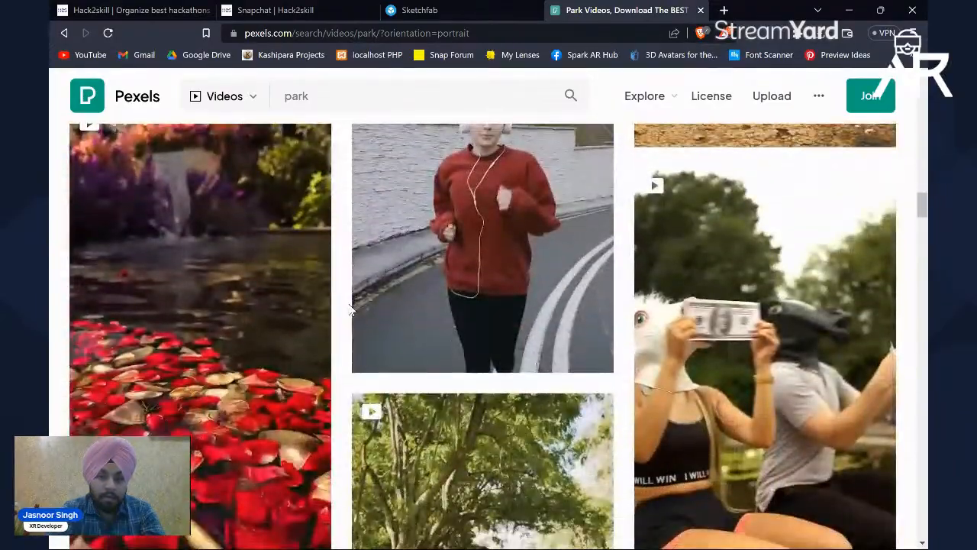
pyautogui.scroll(-10, 352, 309)
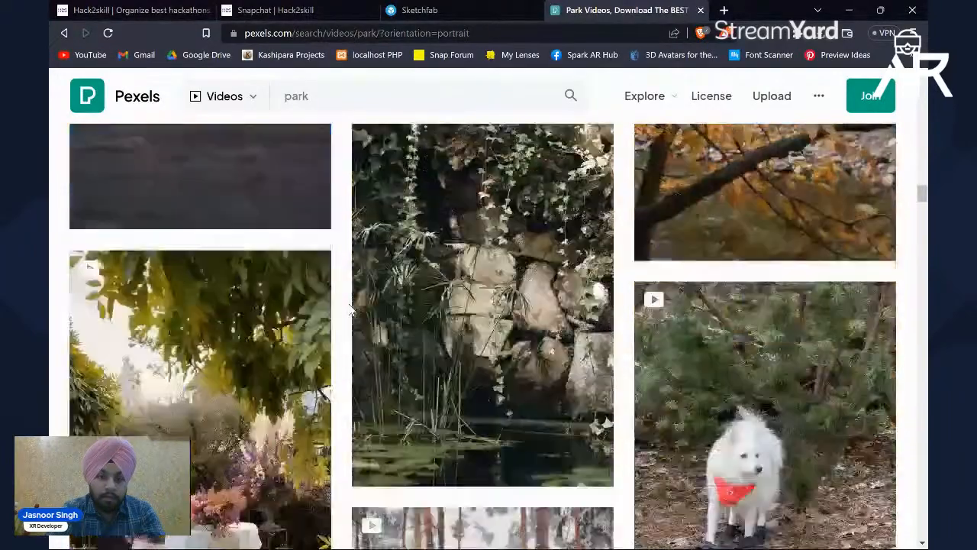
pyautogui.scroll(-1, 339, 262)
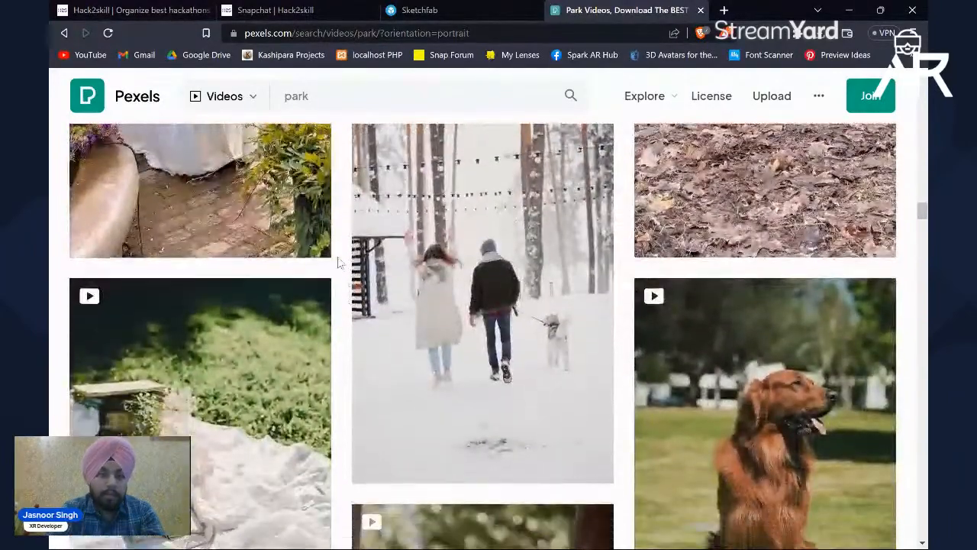
# Step: Change the video search to "empty park", keeping the vertical orientation filter
pyautogui.click(330, 99)
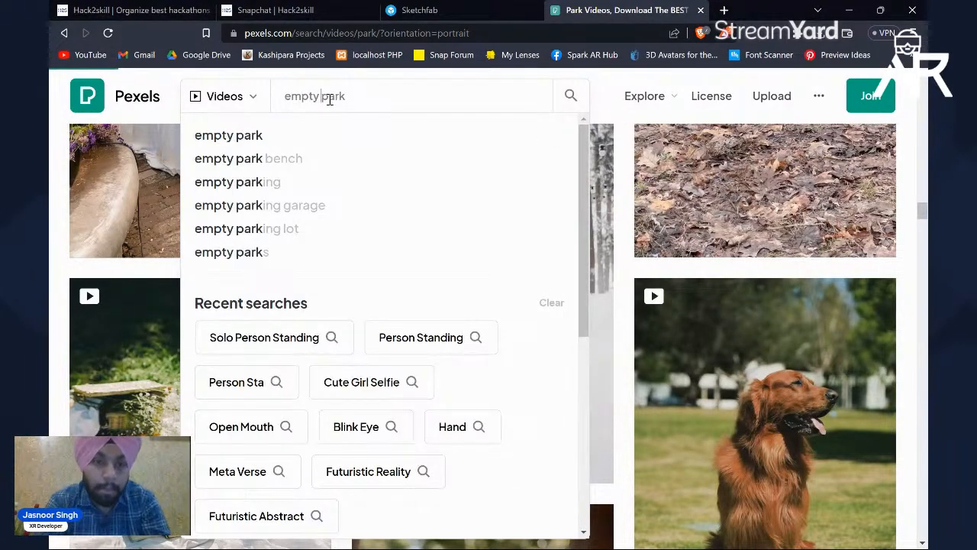
pyautogui.press('Return')
pyautogui.scroll(-4, 349, 299)
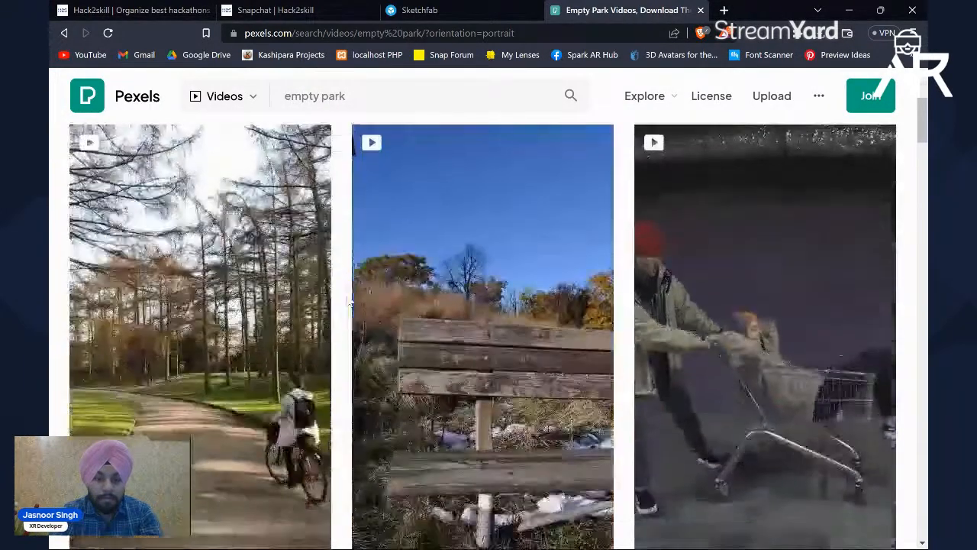
# Step: Try to download the empty parking lot video with the chair and garbage bags, and the video of the purple wall
pyautogui.scroll(-10, 349, 299)
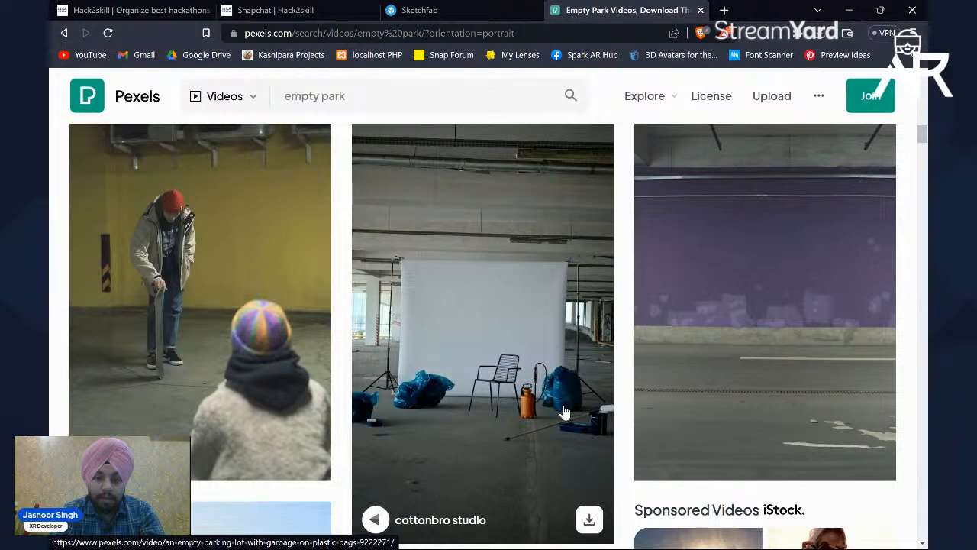
pyautogui.scroll(-1, 596, 372)
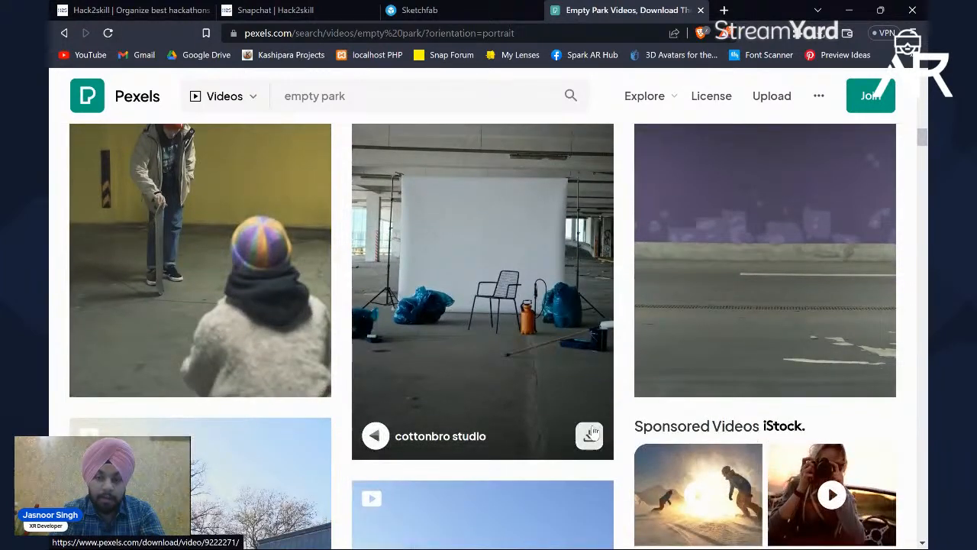
pyautogui.click(588, 438)
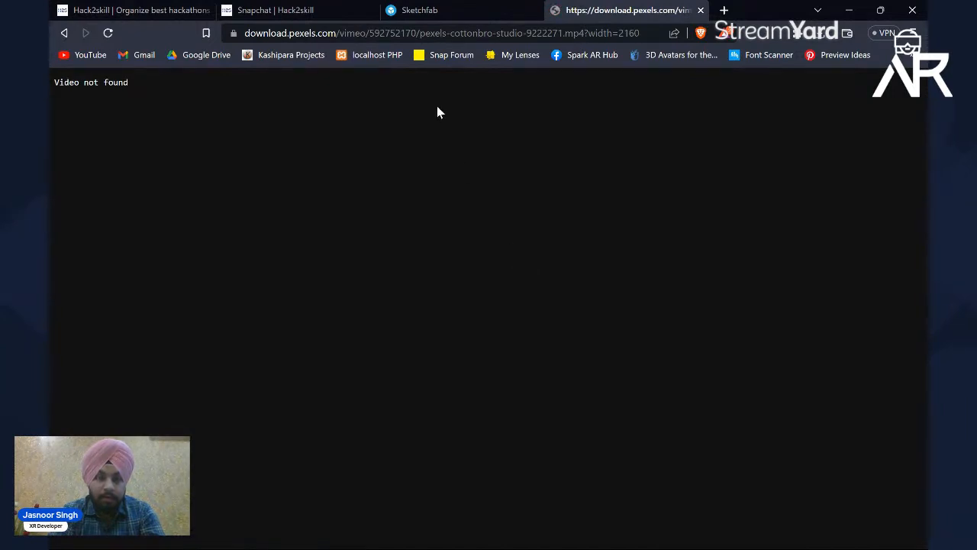
pyautogui.click(63, 33)
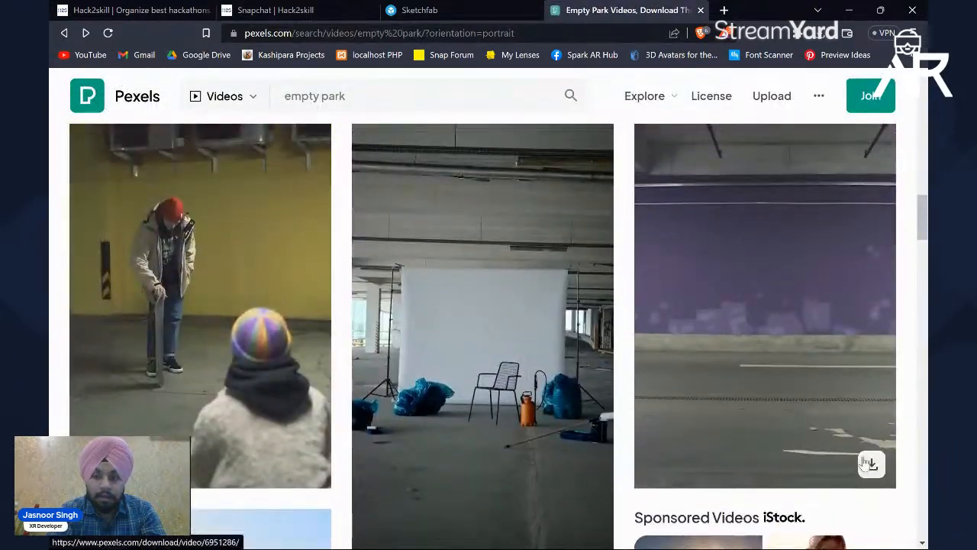
pyautogui.click(872, 464)
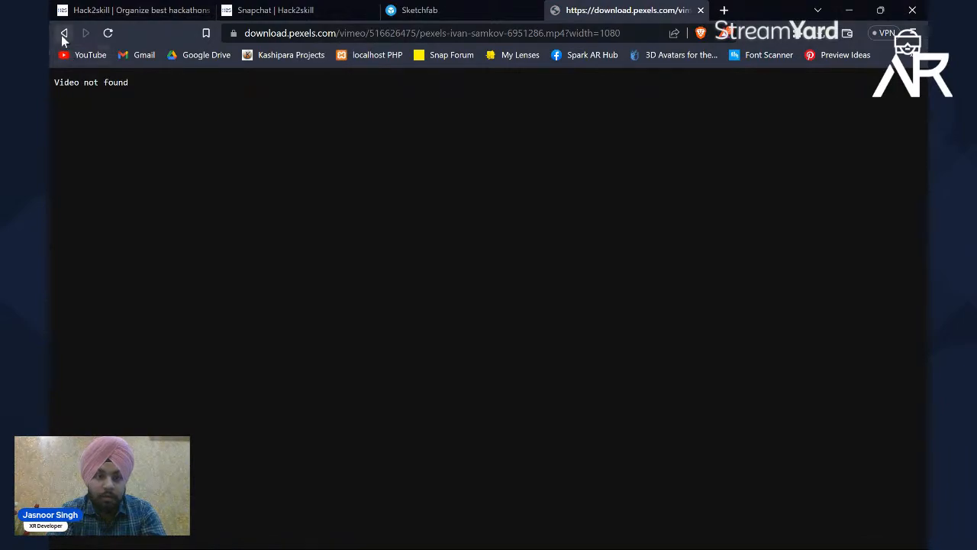
# Step: Return to the empty park results and try to download the bright, empty concrete parking garage video
pyautogui.click(62, 34)
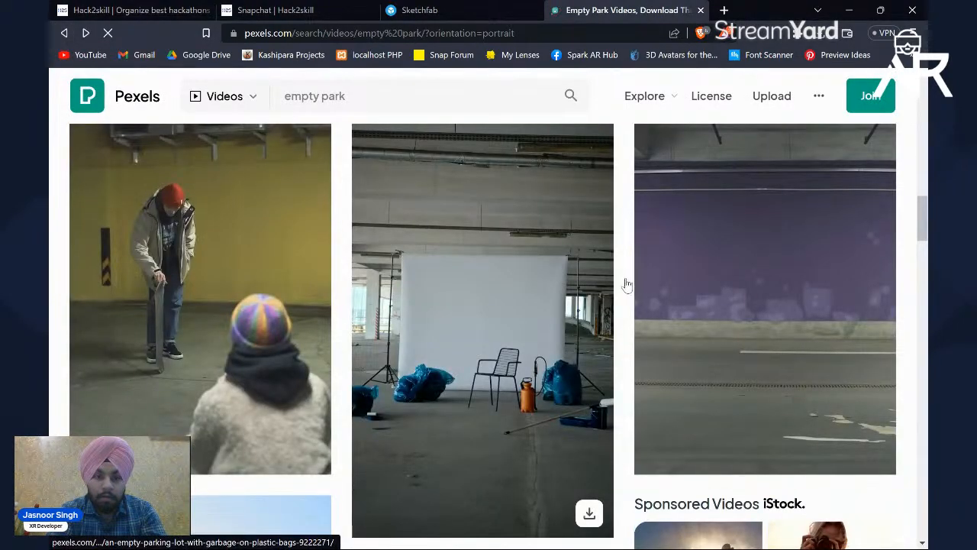
pyautogui.scroll(-10, 627, 285)
pyautogui.scroll(-10, 625, 288)
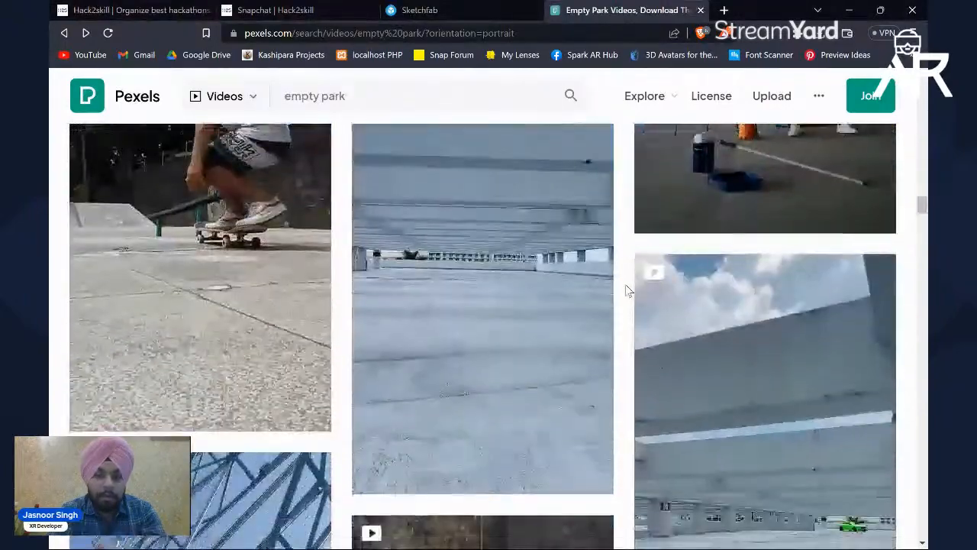
pyautogui.click(588, 471)
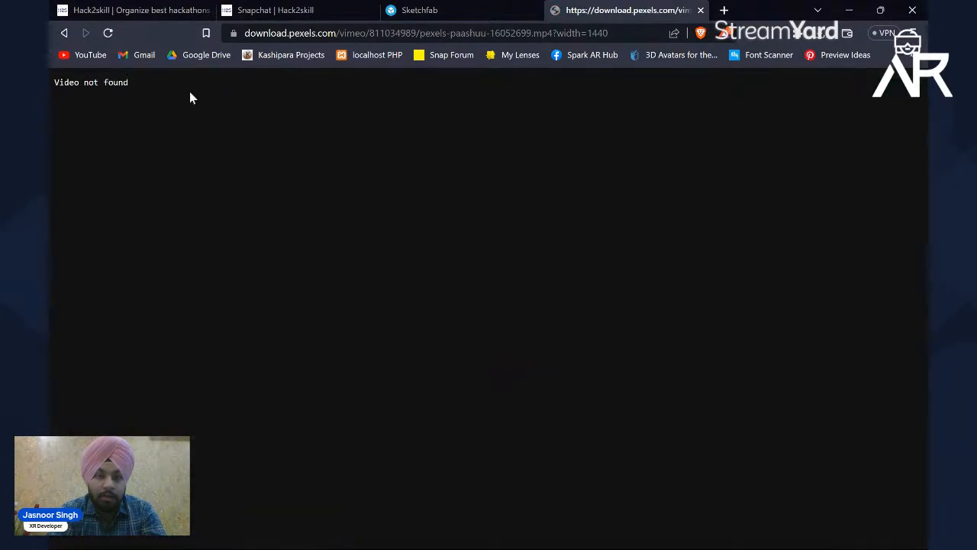
pyautogui.click(65, 32)
# Step: Open the sunlit empty street with trees video, try its Vimeo log-in, and close both the pop-up and the video
pyautogui.scroll(-10, 349, 288)
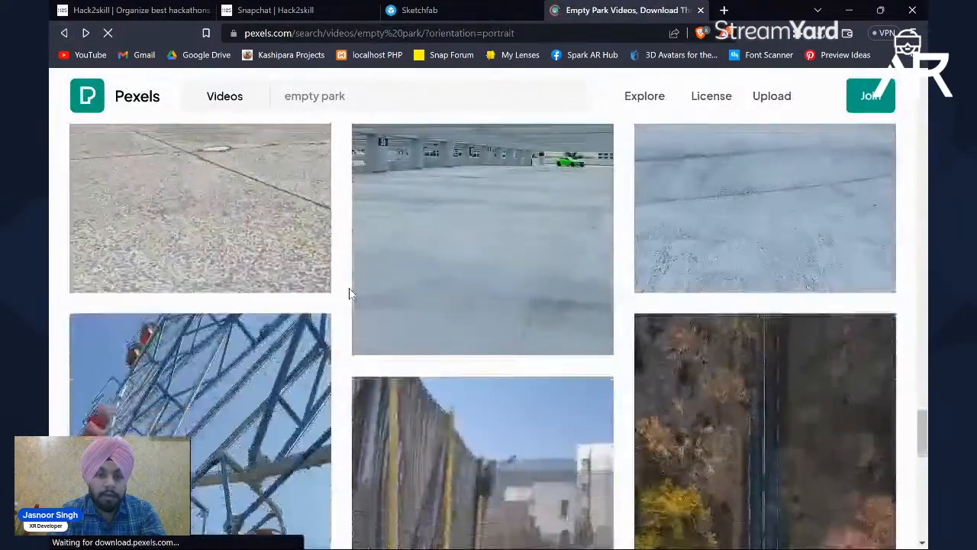
pyautogui.scroll(-10, 342, 284)
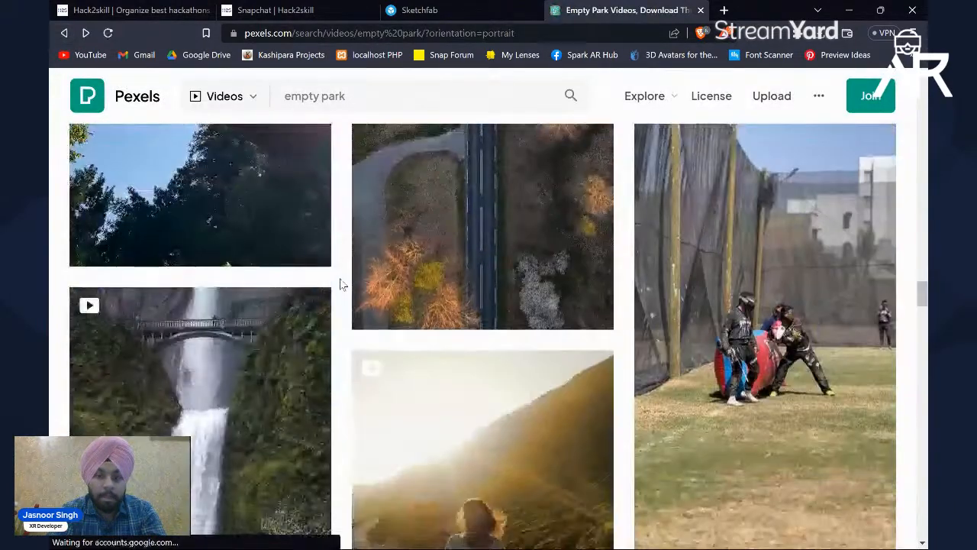
pyautogui.scroll(-10, 343, 284)
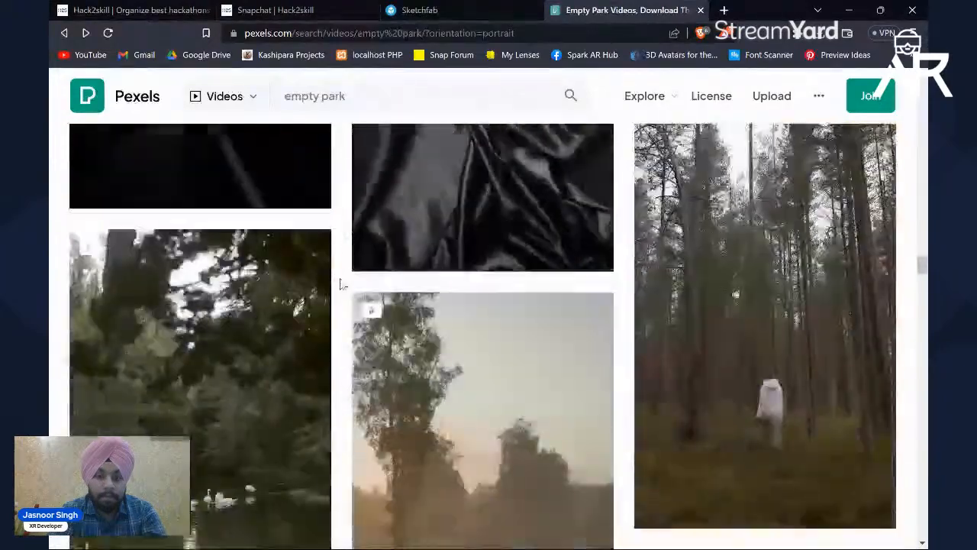
pyautogui.scroll(-8, 338, 282)
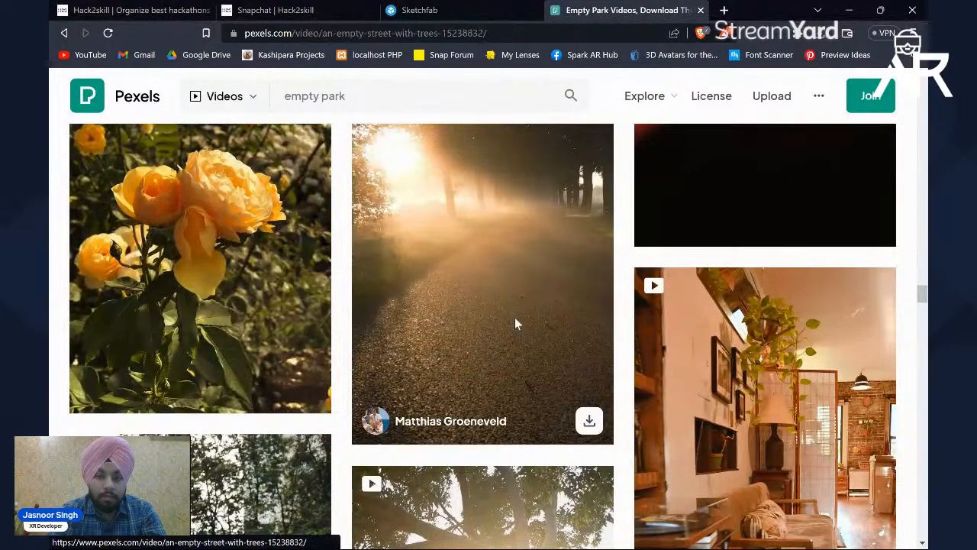
pyautogui.click(515, 325)
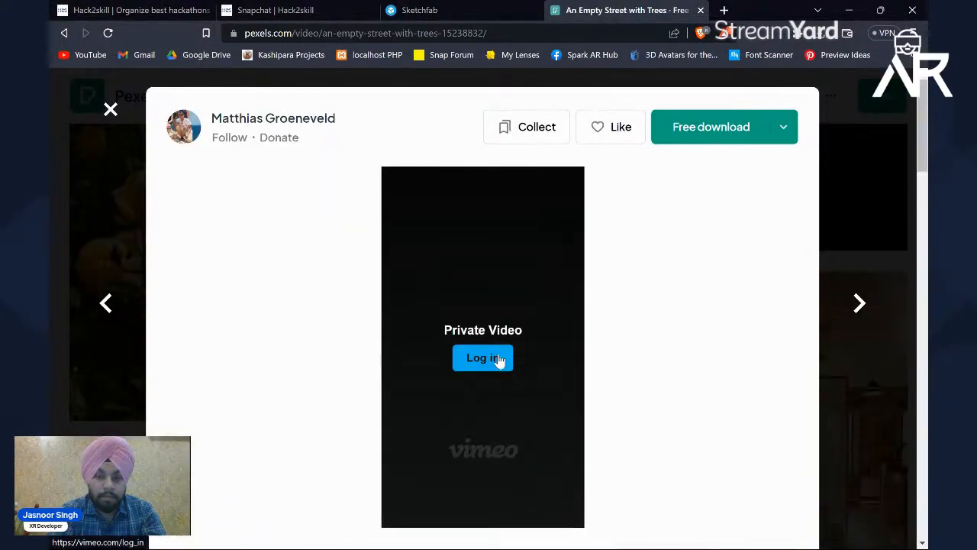
pyautogui.click(489, 358)
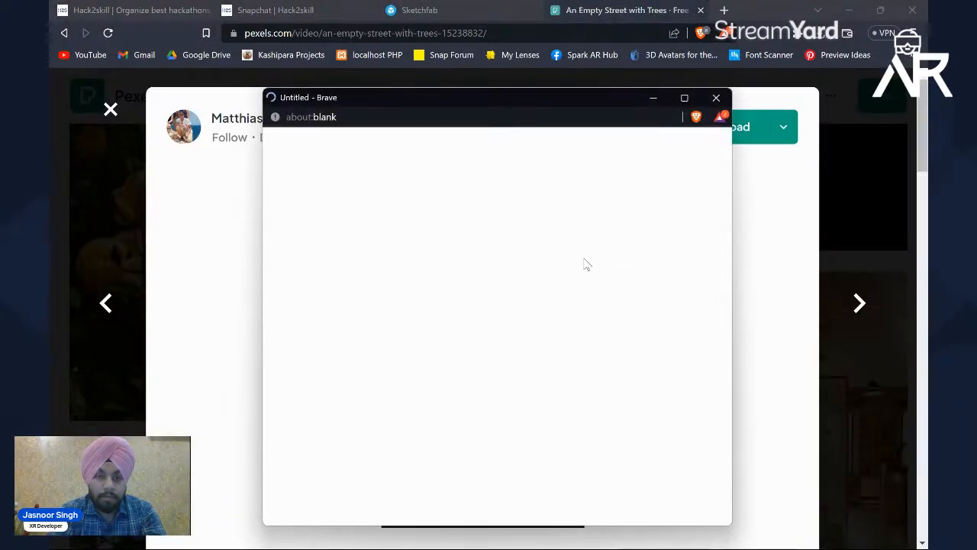
pyautogui.click(716, 98)
pyautogui.click(49, 213)
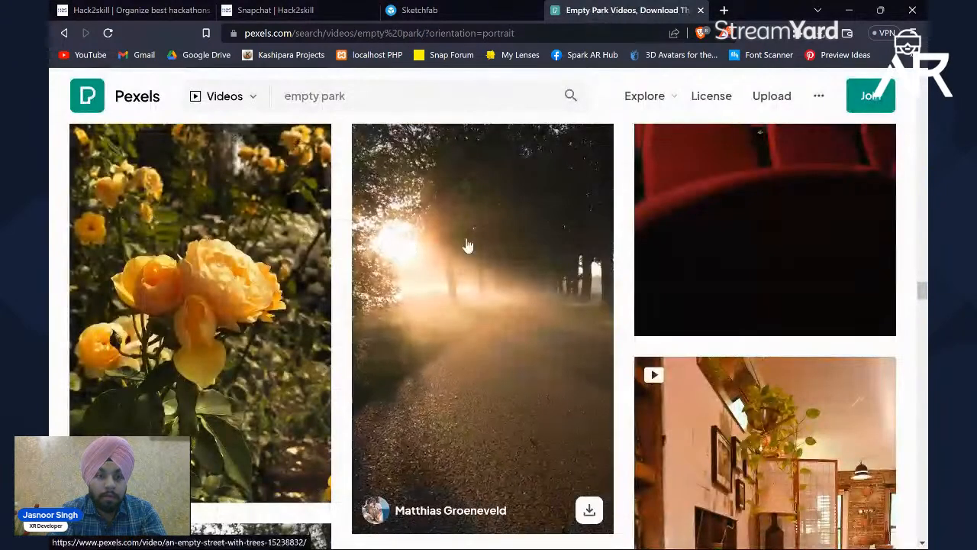
# Step: Check the saving options for the sunlit empty street video and browse further empty park videos
pyautogui.scroll(-1, 621, 242)
pyautogui.rightClick(523, 238)
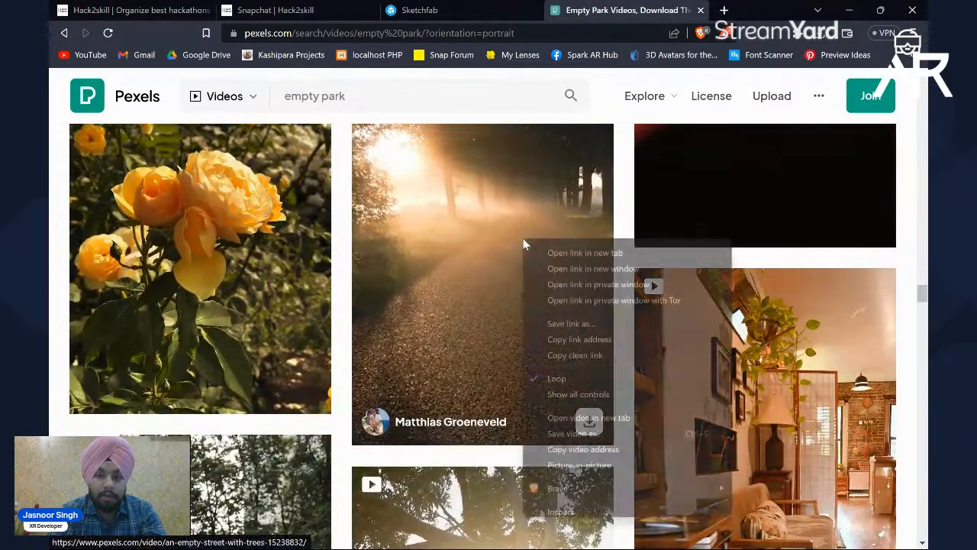
pyautogui.click(622, 186)
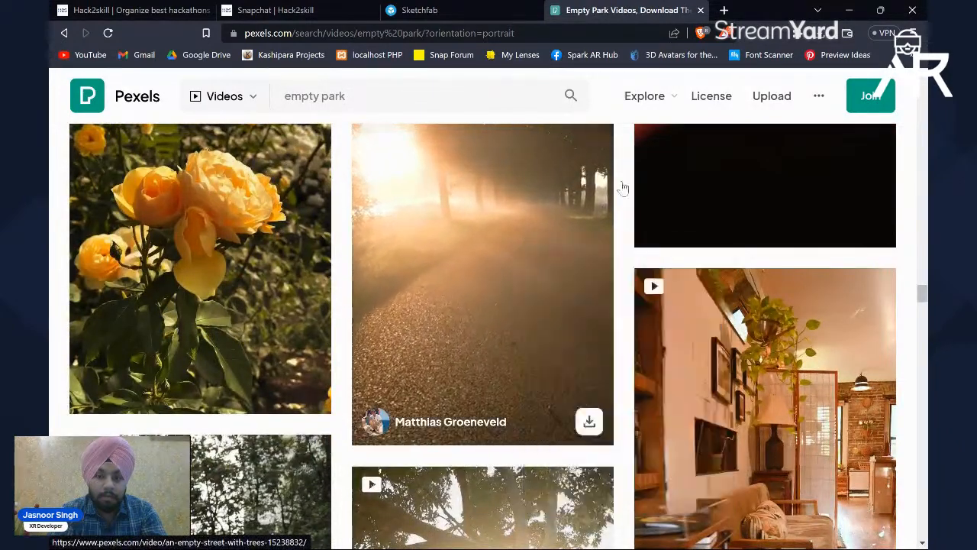
pyautogui.scroll(-5, 623, 187)
pyautogui.scroll(-5, 621, 187)
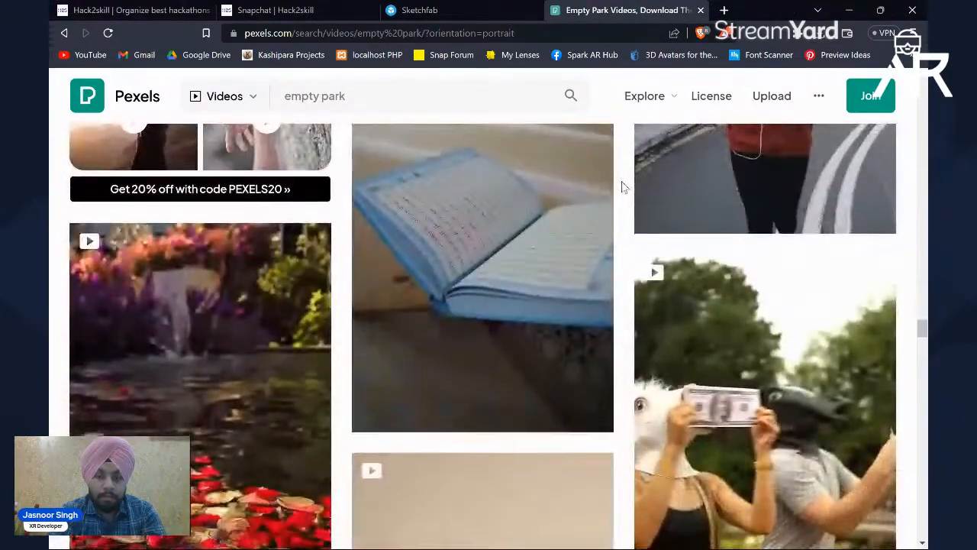
# Step: Go to the desktop and look through New folder 2 for an existing video to use as the preview background
pyautogui.click(848, 5)
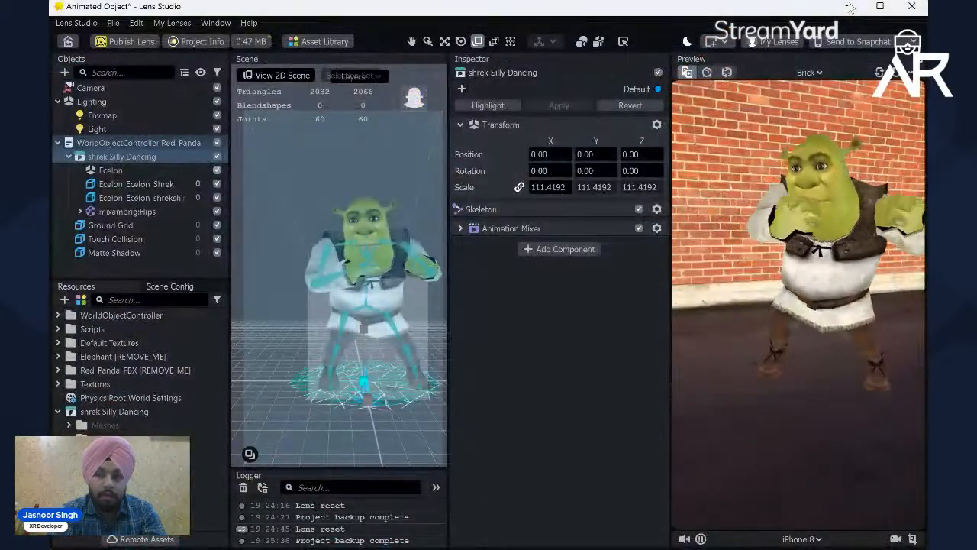
pyautogui.click(847, 6)
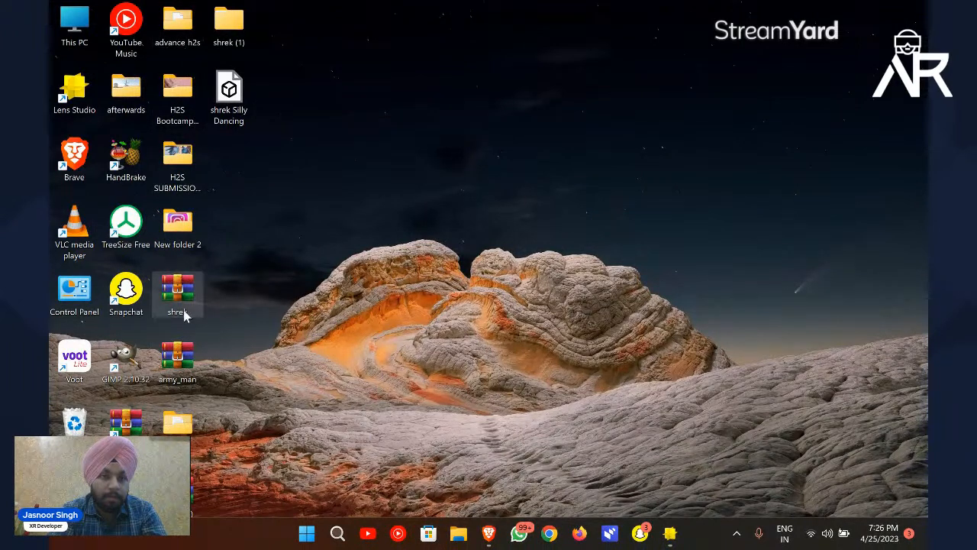
pyautogui.doubleClick(170, 239)
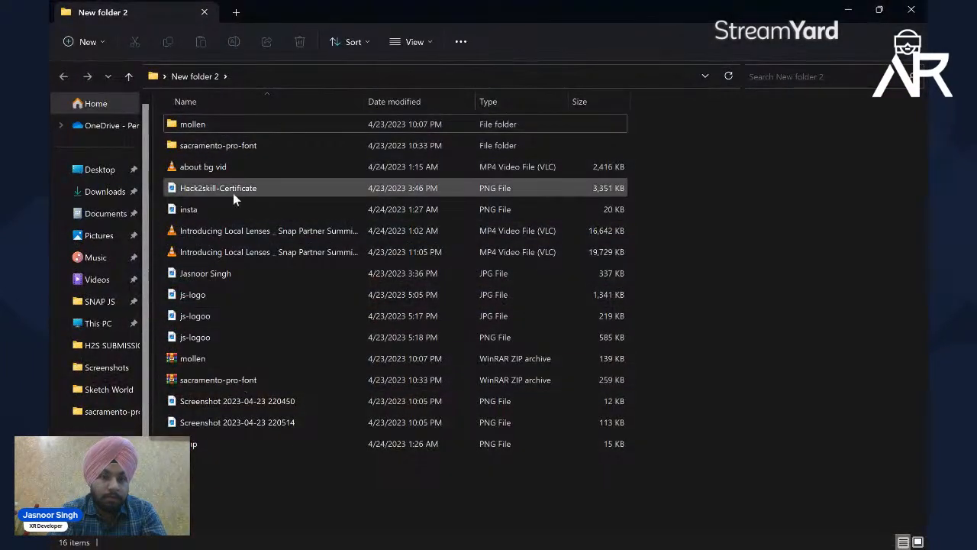
pyautogui.click(204, 13)
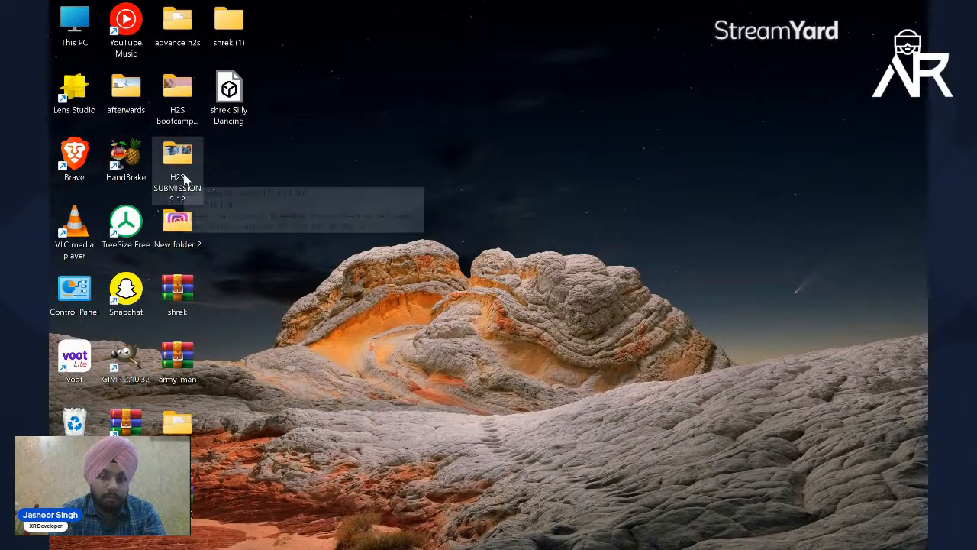
pyautogui.press('Down')
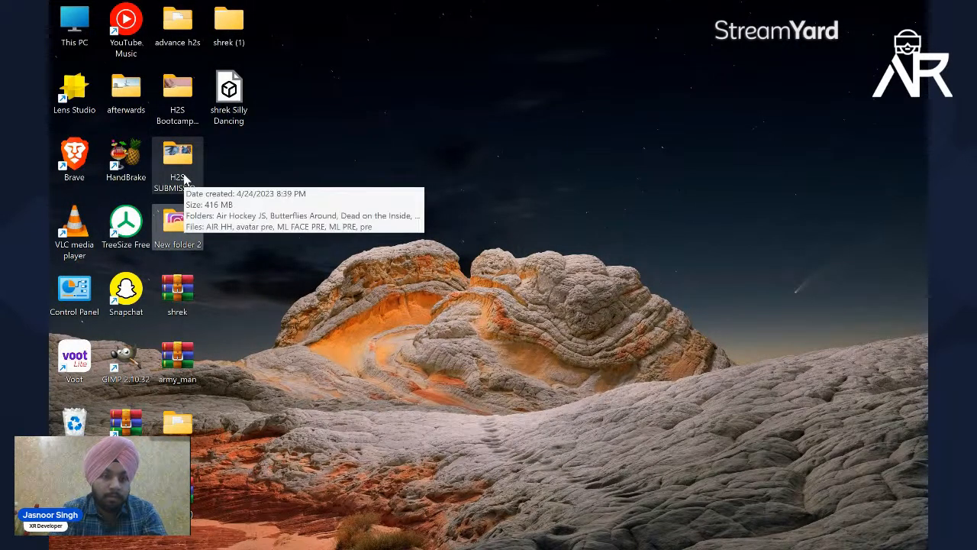
pyautogui.moveTo(186, 549)
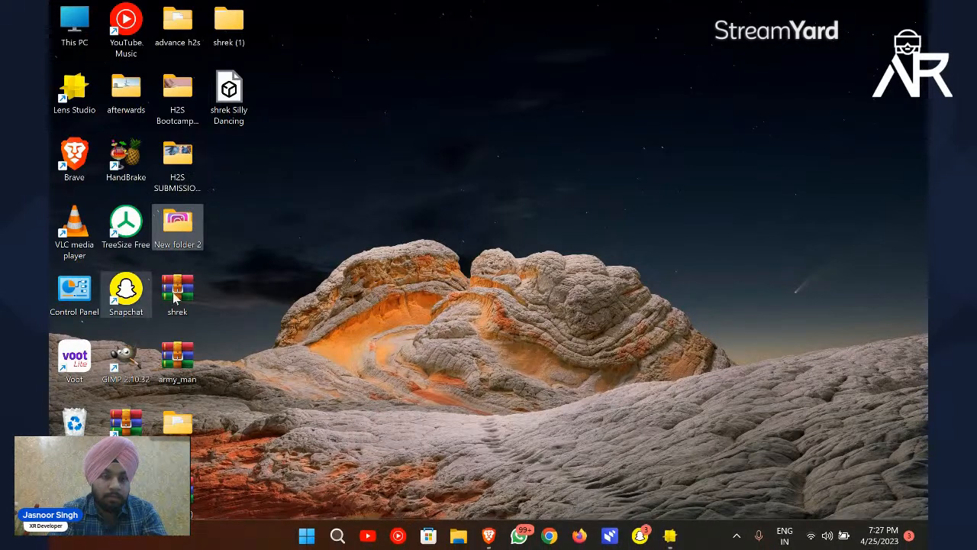
# Step: Switch back to the Pexels results in Brave and browse the empty park videos again
pyautogui.click(494, 534)
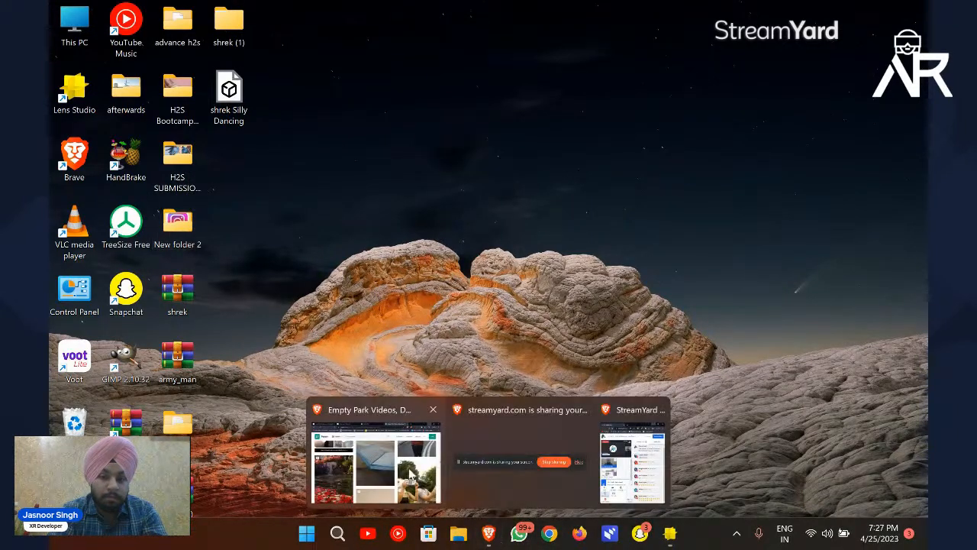
pyautogui.click(408, 468)
pyautogui.scroll(-2, 495, 260)
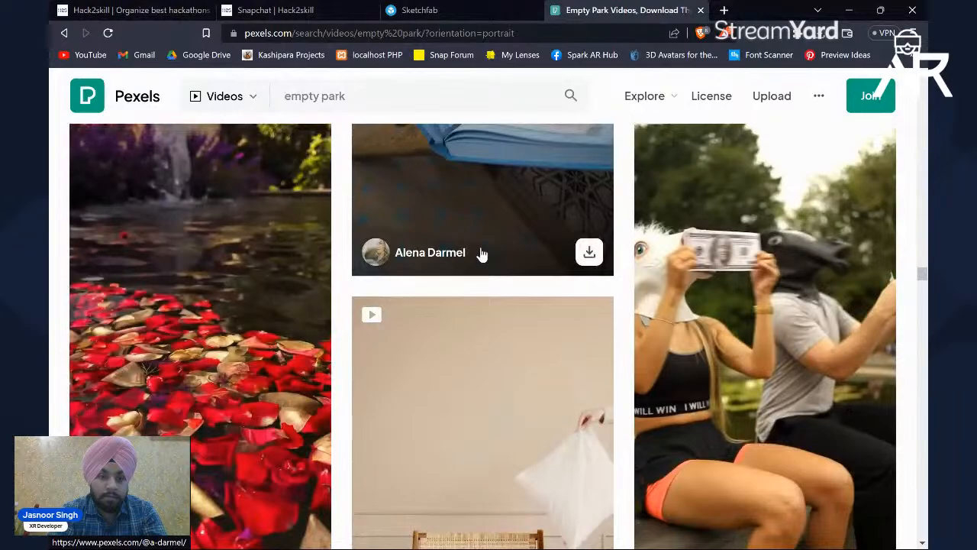
pyautogui.scroll(-5, 482, 254)
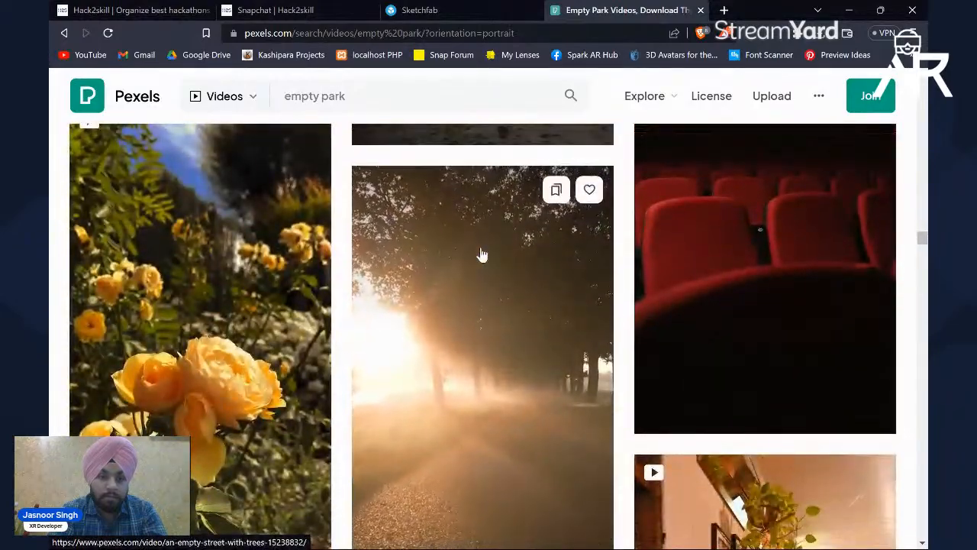
pyautogui.scroll(-5, 482, 254)
pyautogui.scroll(5, 482, 254)
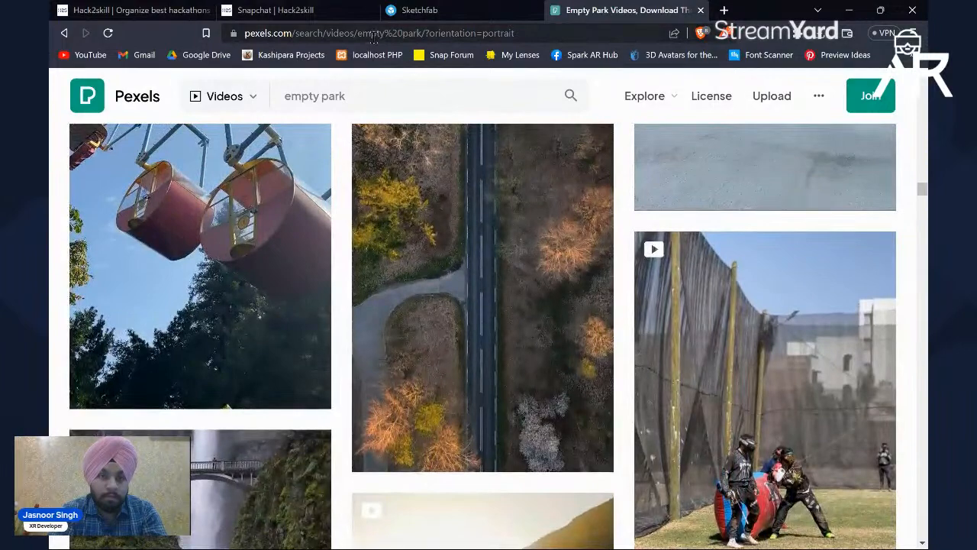
# Step: Search the web for "pexel alternative"
pyautogui.click(373, 36)
pyautogui.write('p')
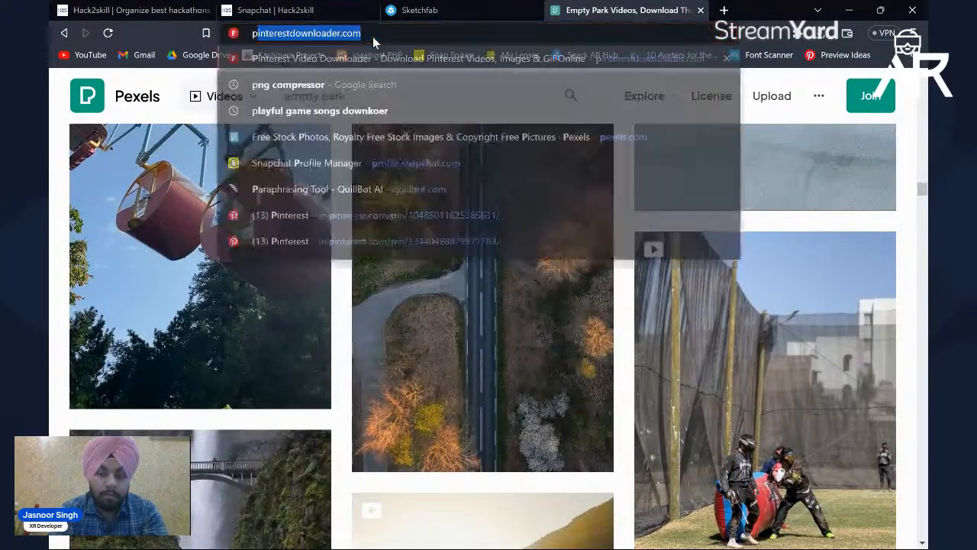
pyautogui.write('exel ')
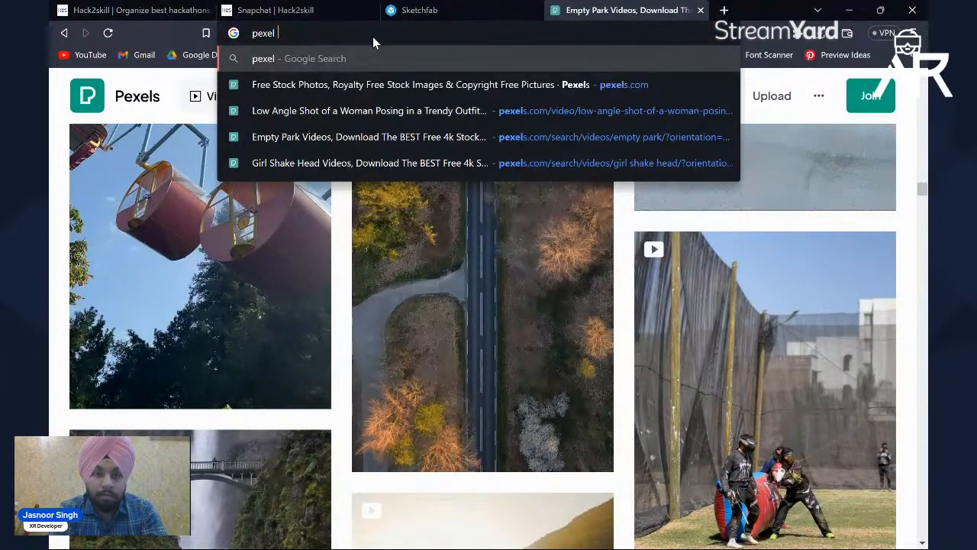
pyautogui.write('alternative')
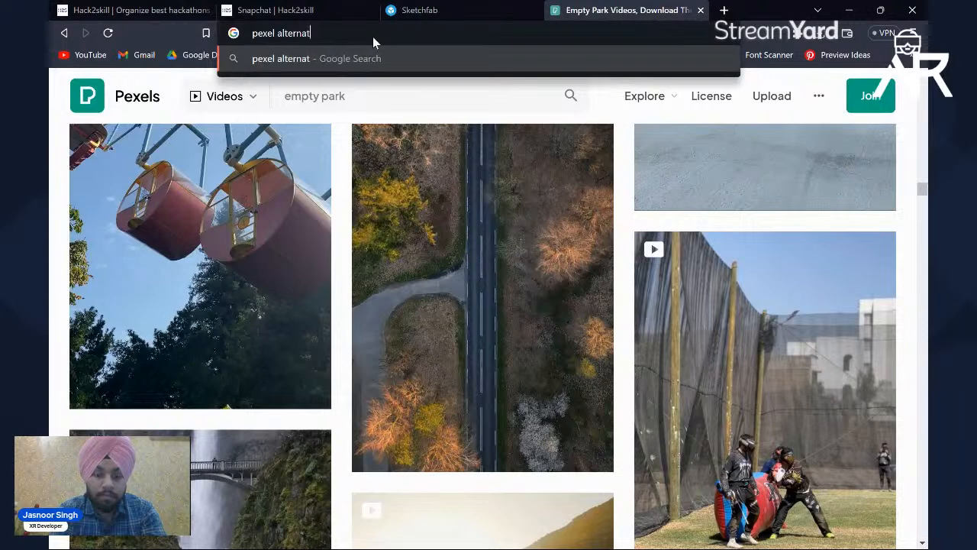
pyautogui.press('Return')
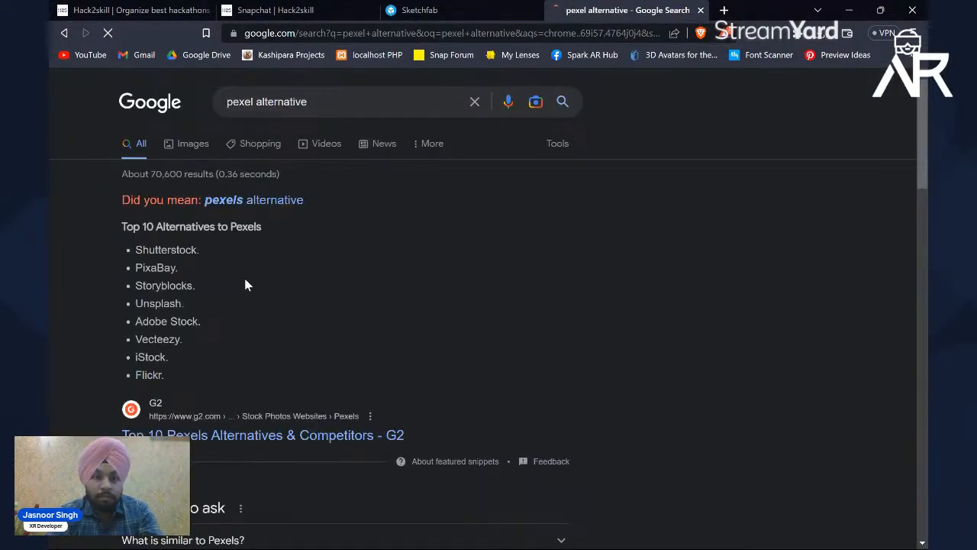
# Step: Search Google for Unsplash, taken from the list of Pexels alternatives, and open its website
pyautogui.doubleClick(157, 305)
pyautogui.hotkey('ctrl', 'c')
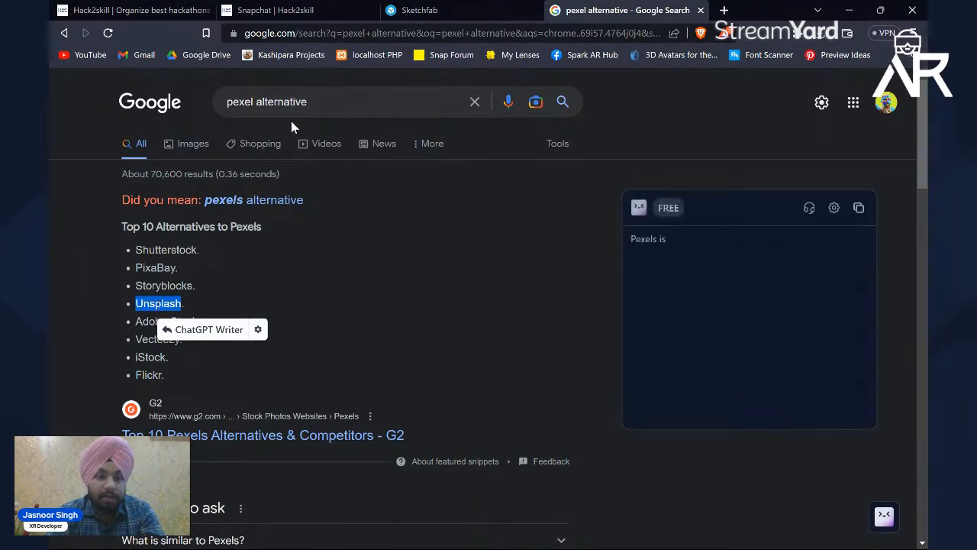
pyautogui.click(324, 101)
pyautogui.hotkey('ctrl', 'a')
pyautogui.hotkey('ctrl', 'v')
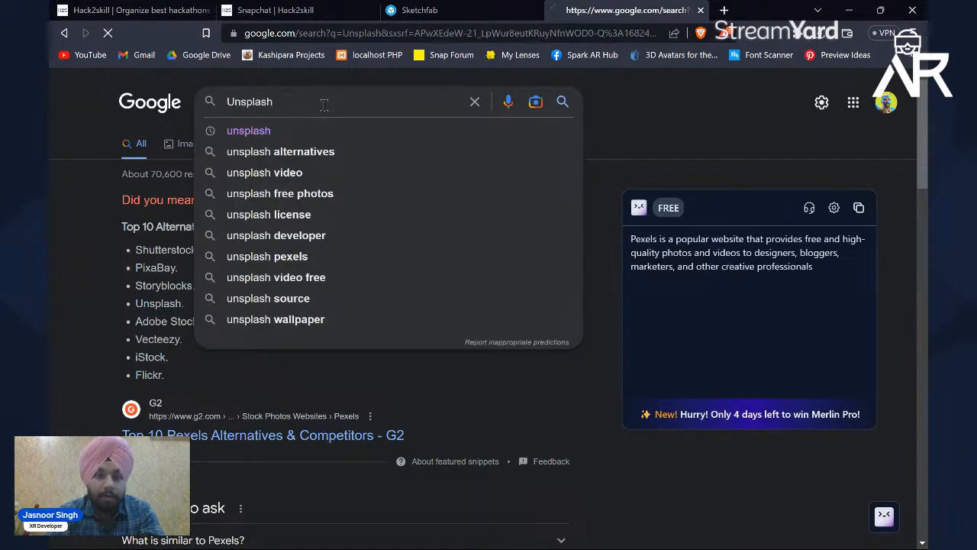
pyautogui.press('Return')
pyautogui.click(205, 232)
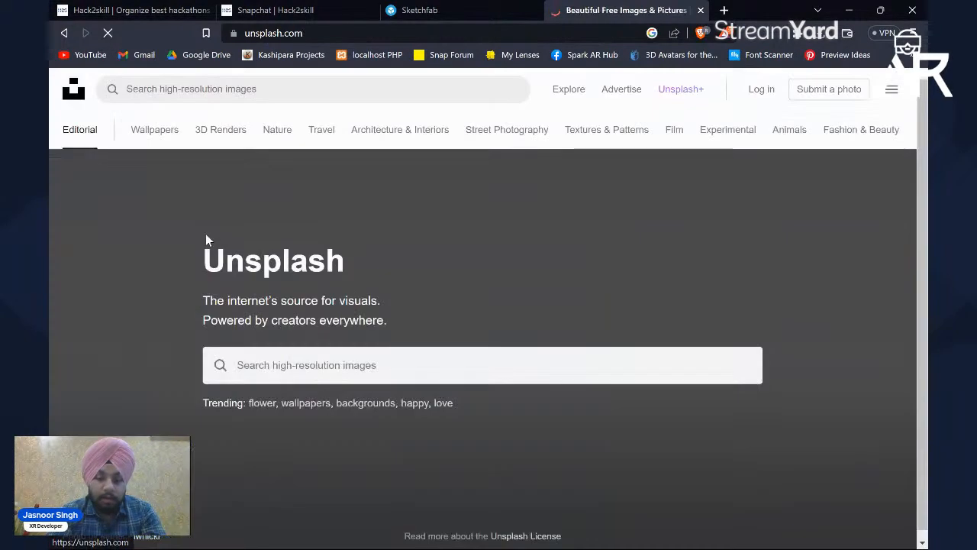
# Step: Search Unsplash for "empty park"
pyautogui.scroll(-2, 359, 336)
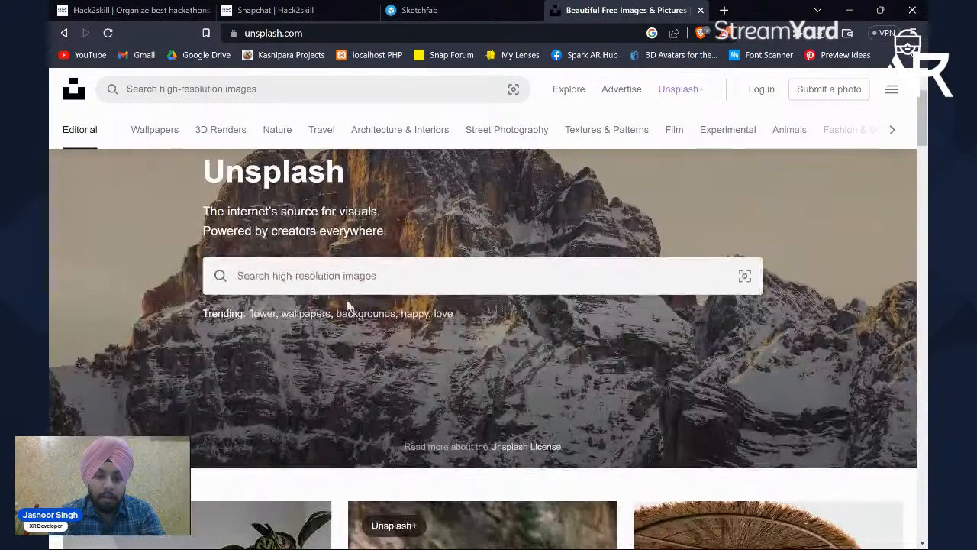
pyautogui.click(378, 286)
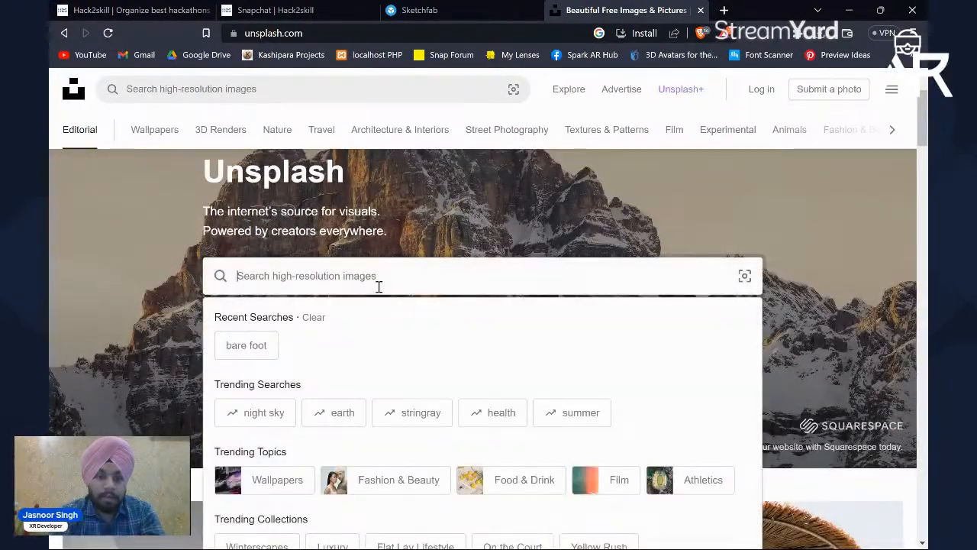
pyautogui.write('b')
pyautogui.press('BackSpace')
pyautogui.write('park')
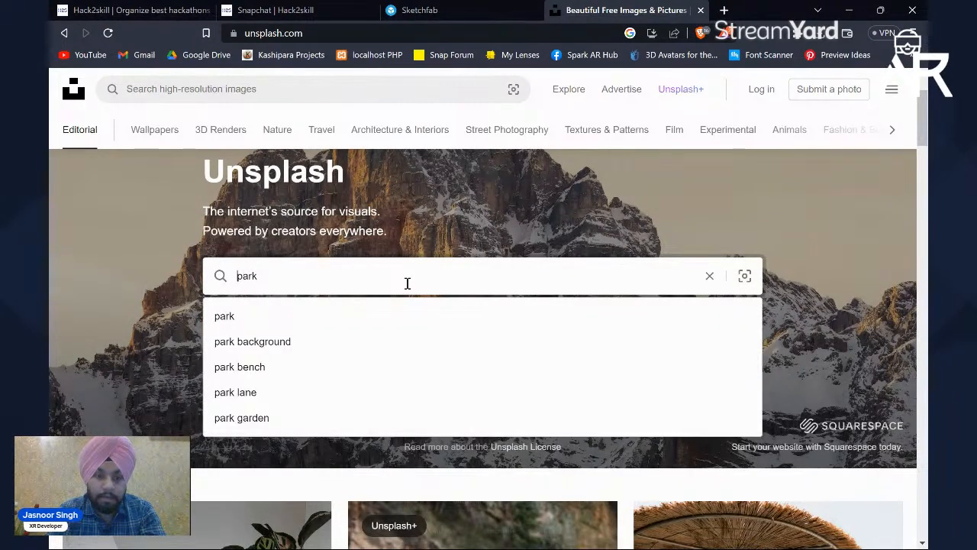
pyautogui.write('empty')
pyautogui.press('Return')
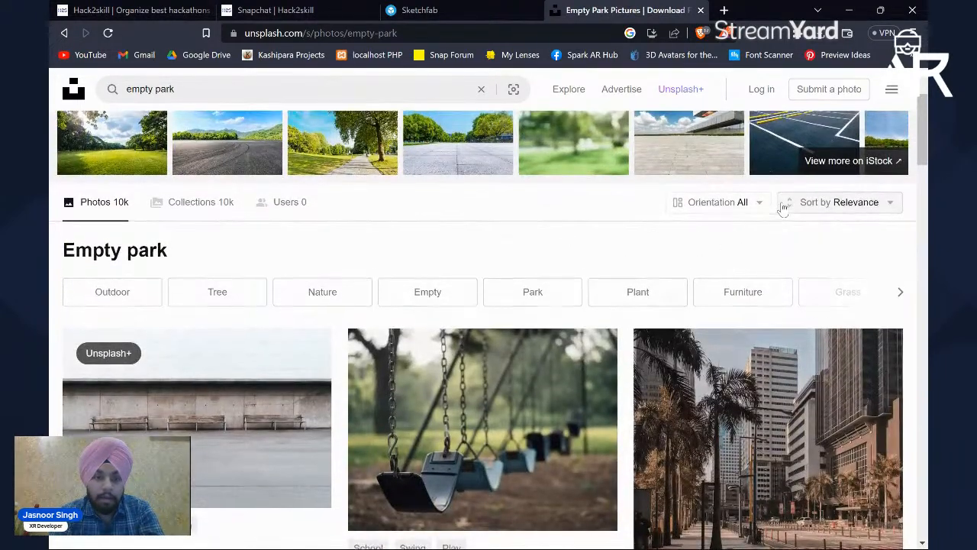
# Step: Filter the empty park photos to Portrait orientation and look through the results for a suitable background
pyautogui.click(739, 203)
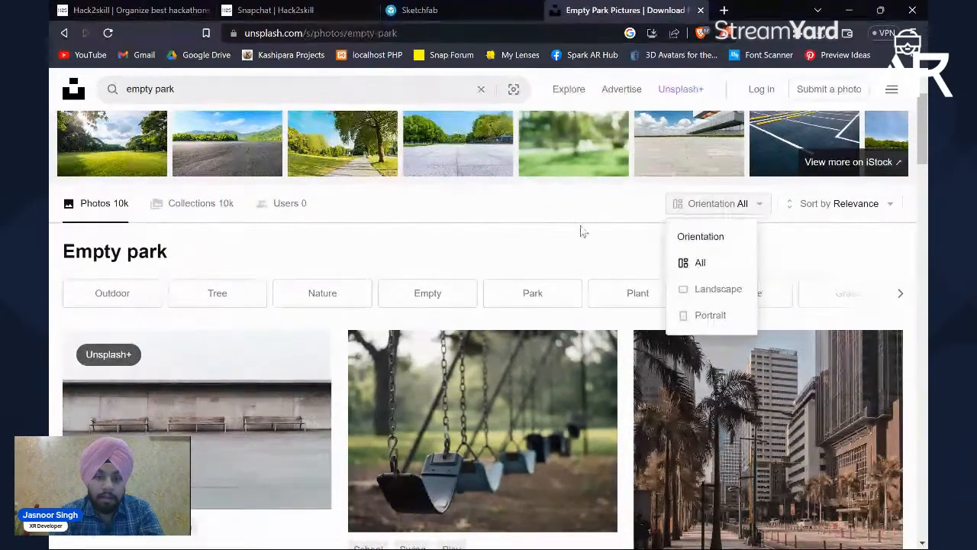
pyautogui.click(710, 315)
pyautogui.scroll(-5, 600, 405)
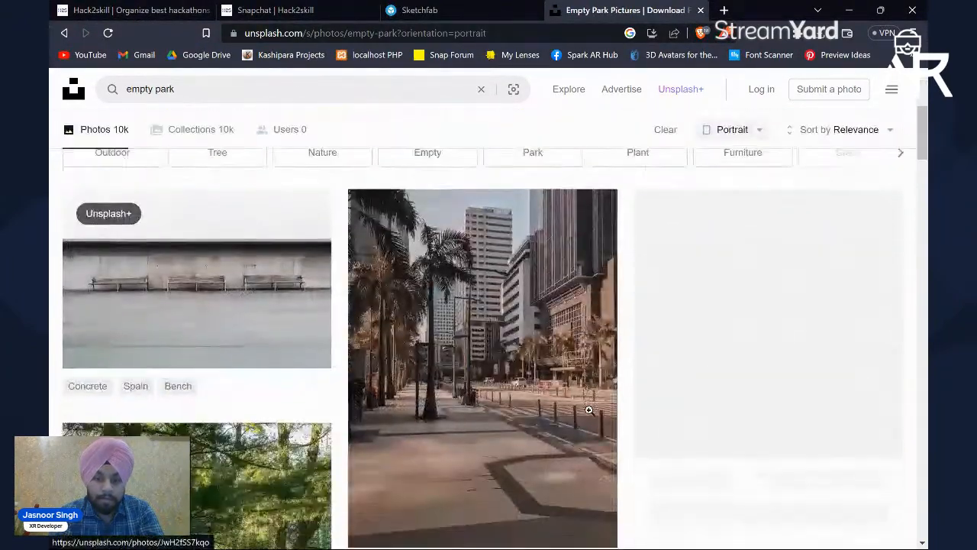
pyautogui.scroll(-1, 615, 375)
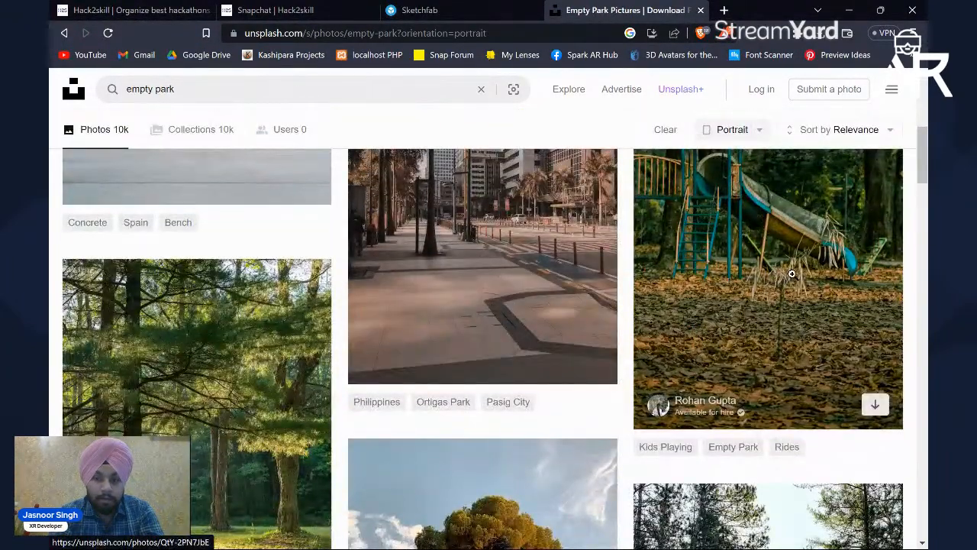
pyautogui.scroll(6, 500, 267)
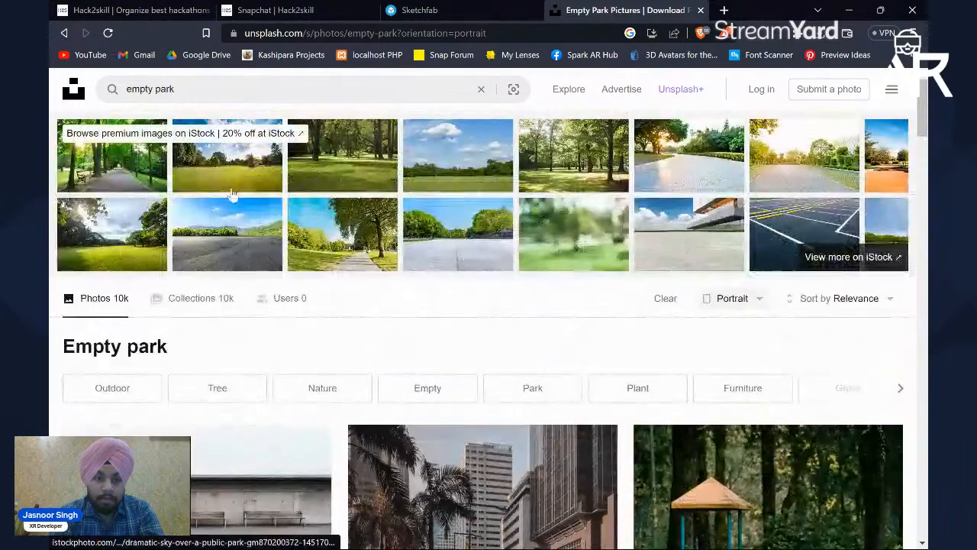
pyautogui.scroll(-1, 328, 327)
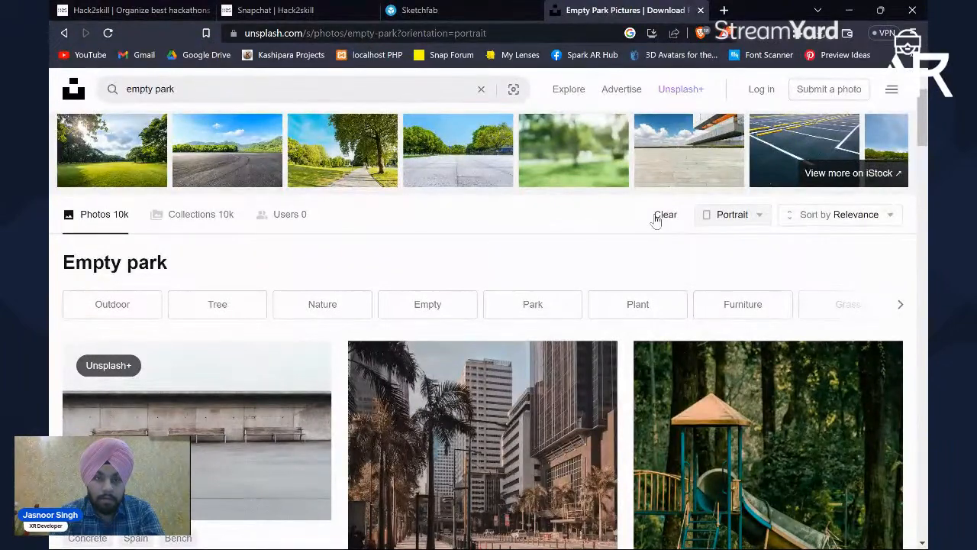
# Step: Check the orientation filter options for the empty park results and look over the photos again
pyautogui.click(819, 218)
pyautogui.click(733, 221)
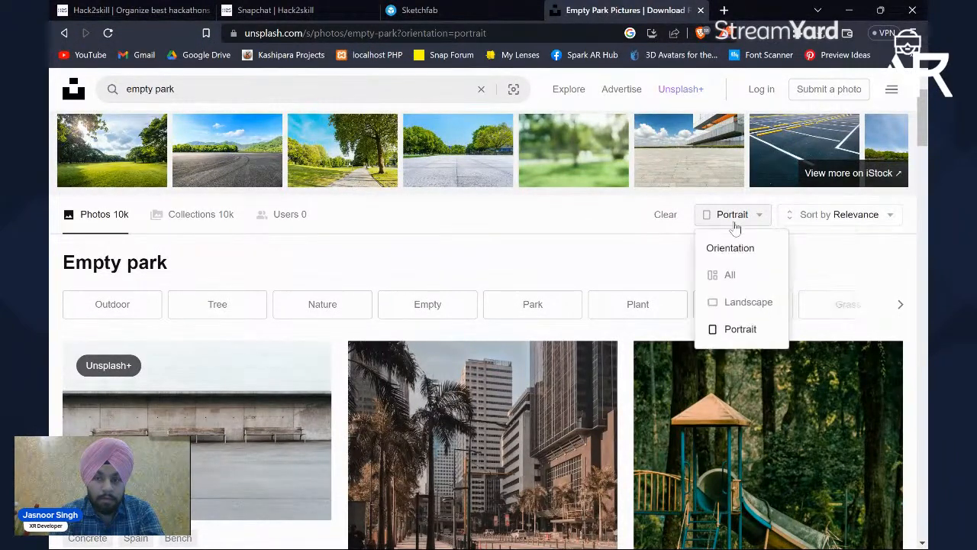
pyautogui.click(397, 282)
pyautogui.scroll(1, 367, 282)
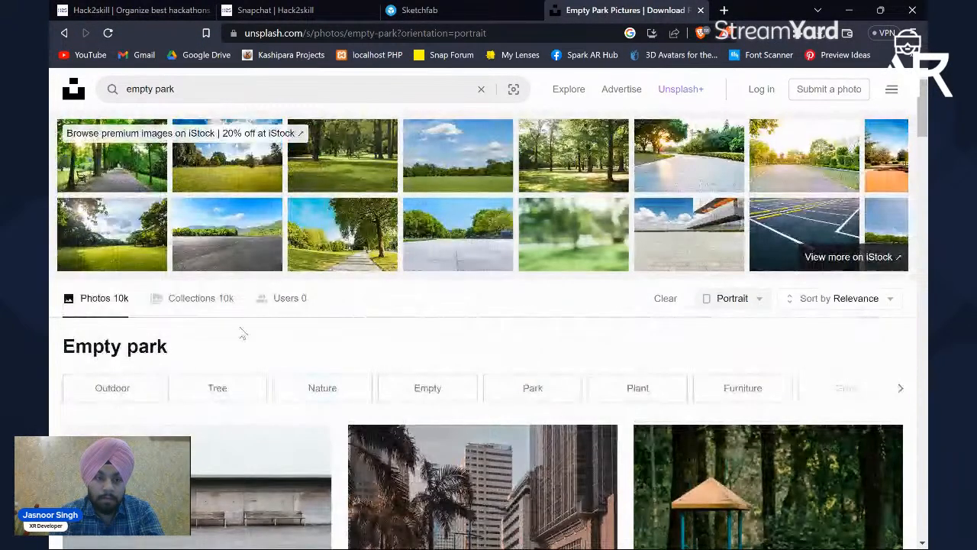
pyautogui.scroll(-9, 239, 326)
pyautogui.scroll(8, 239, 333)
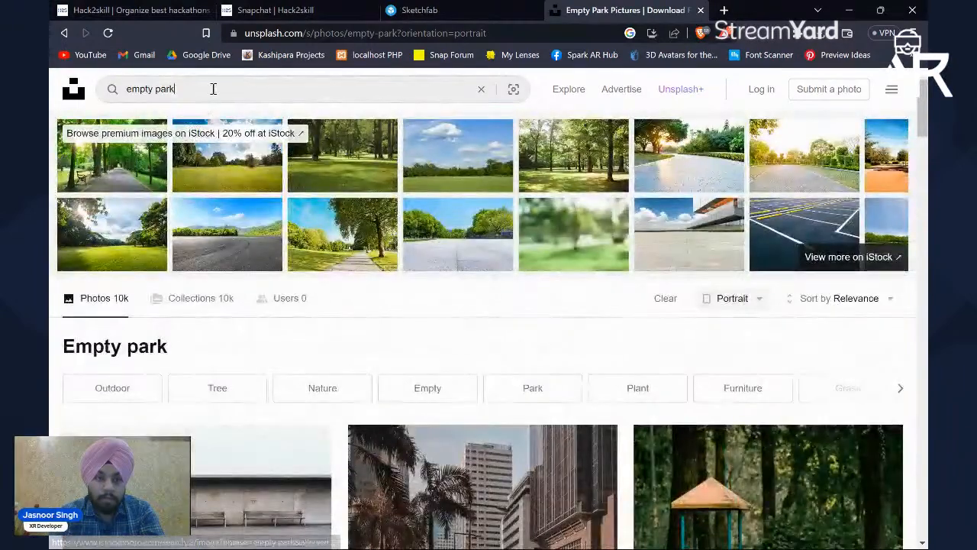
# Step: Change the Unsplash search to "empty park video" and look through the results
pyautogui.click(213, 89)
pyautogui.write('video')
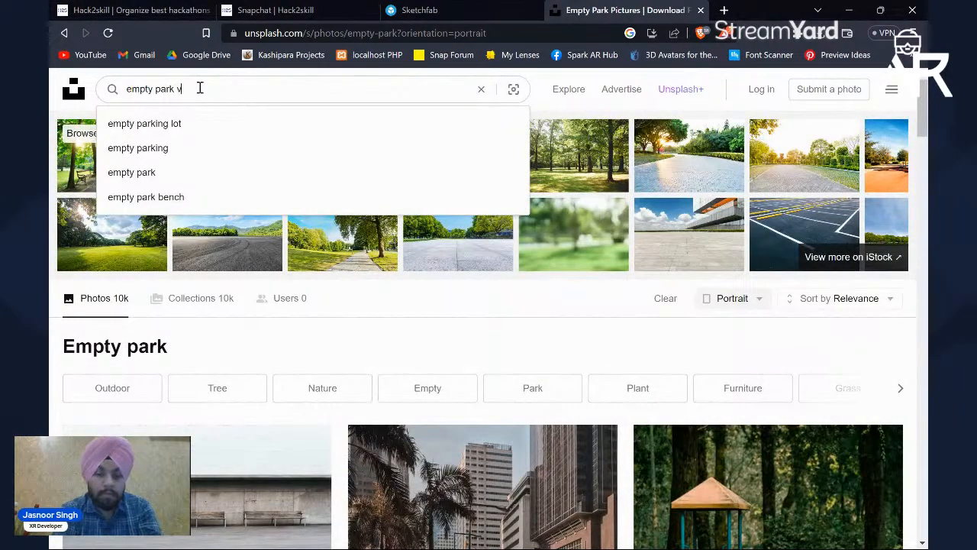
pyautogui.press('Return')
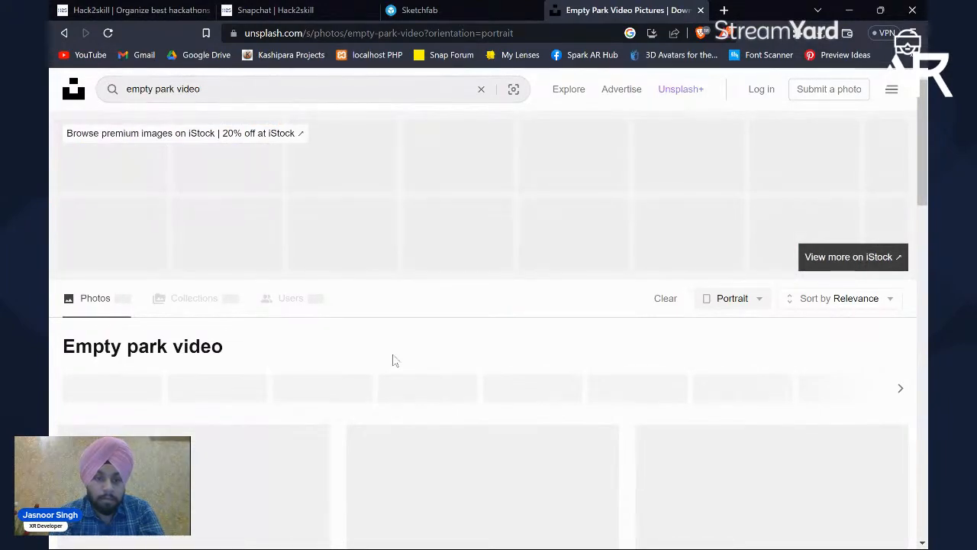
pyautogui.scroll(-3, 461, 350)
pyautogui.scroll(-10, 460, 350)
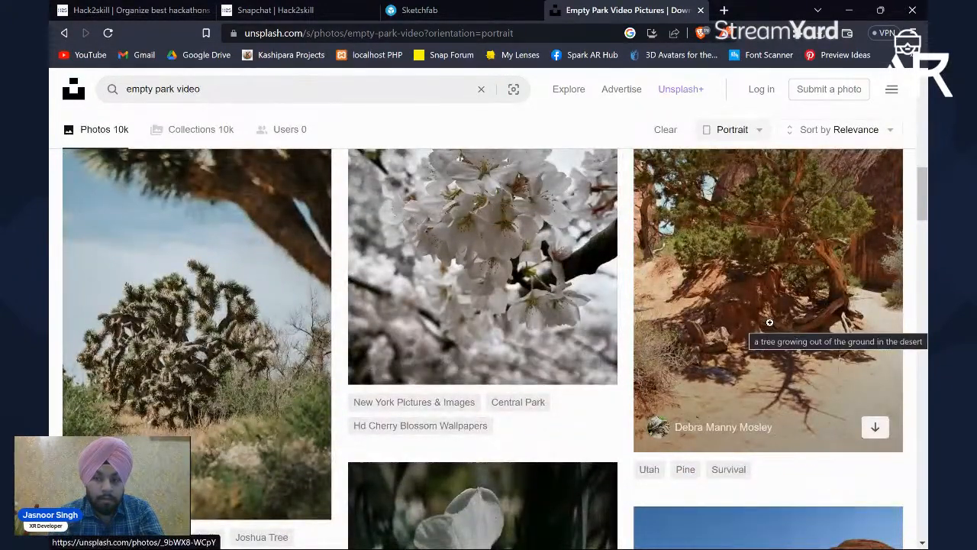
# Step: View the photo of the tree growing in the desert up close, close it and browse more of the results
pyautogui.click(770, 328)
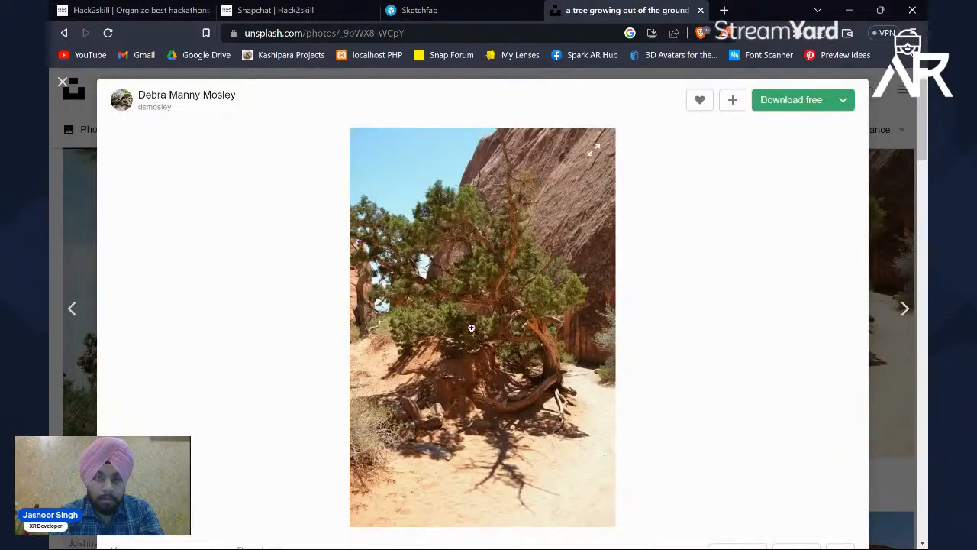
pyautogui.scroll(-3, 391, 319)
pyautogui.click(51, 222)
pyautogui.scroll(-2, 601, 204)
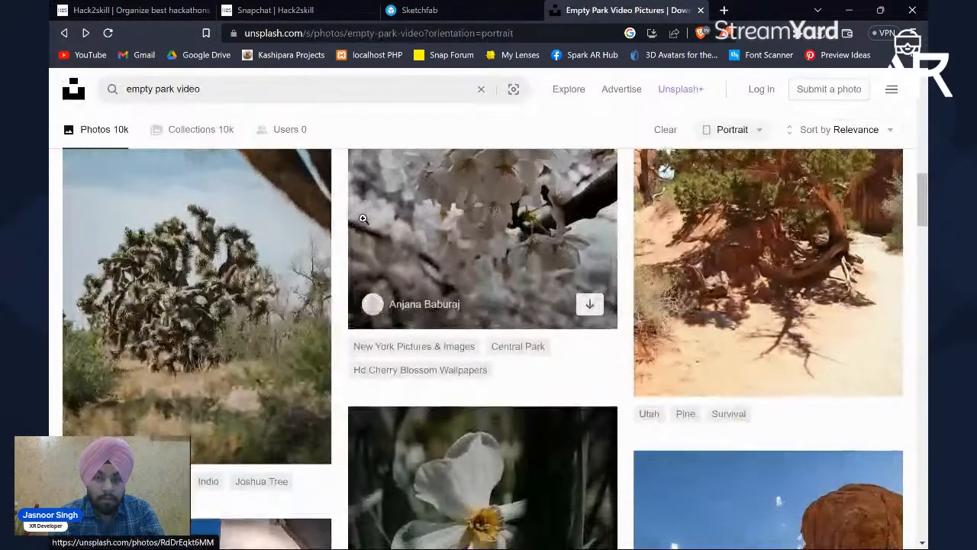
pyautogui.scroll(-10, 601, 204)
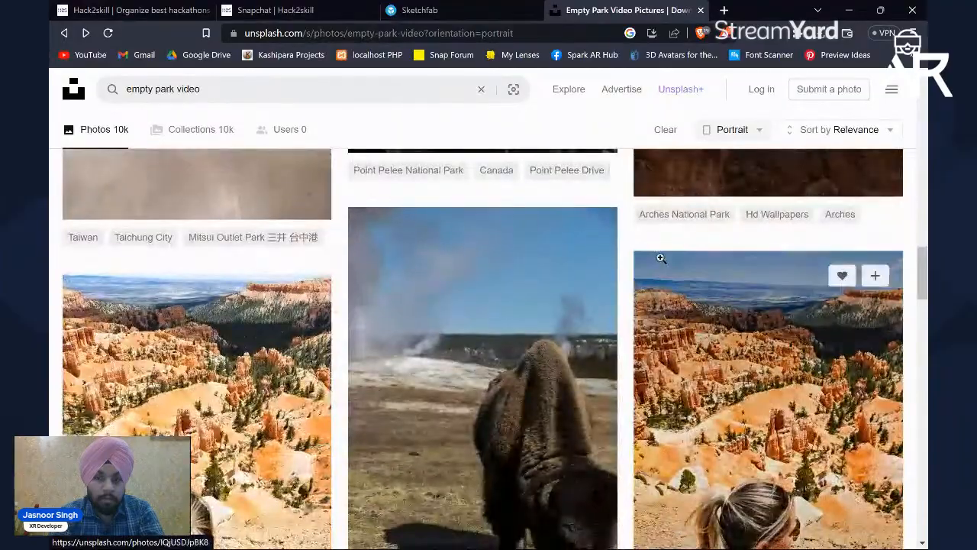
pyautogui.scroll(10, 660, 258)
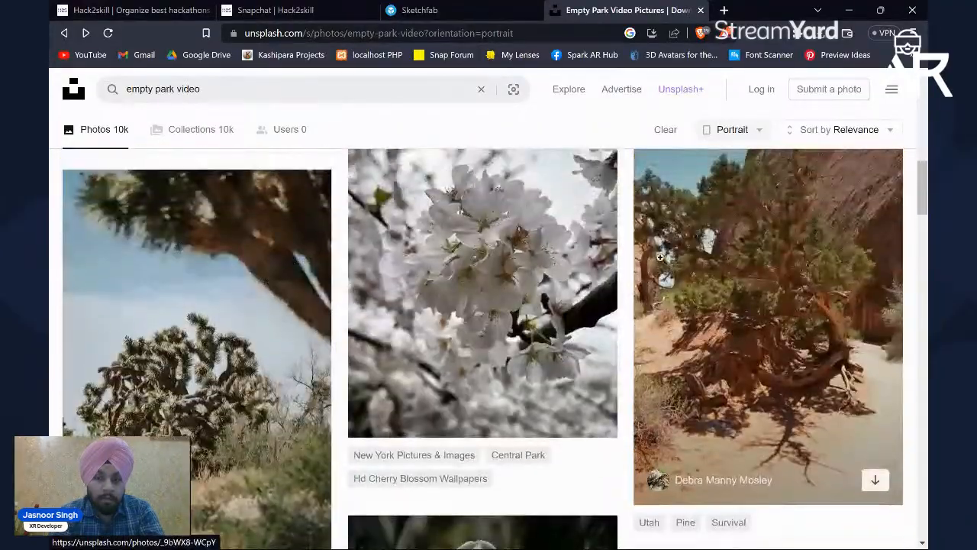
pyautogui.scroll(4, 661, 259)
pyautogui.scroll(-6, 660, 258)
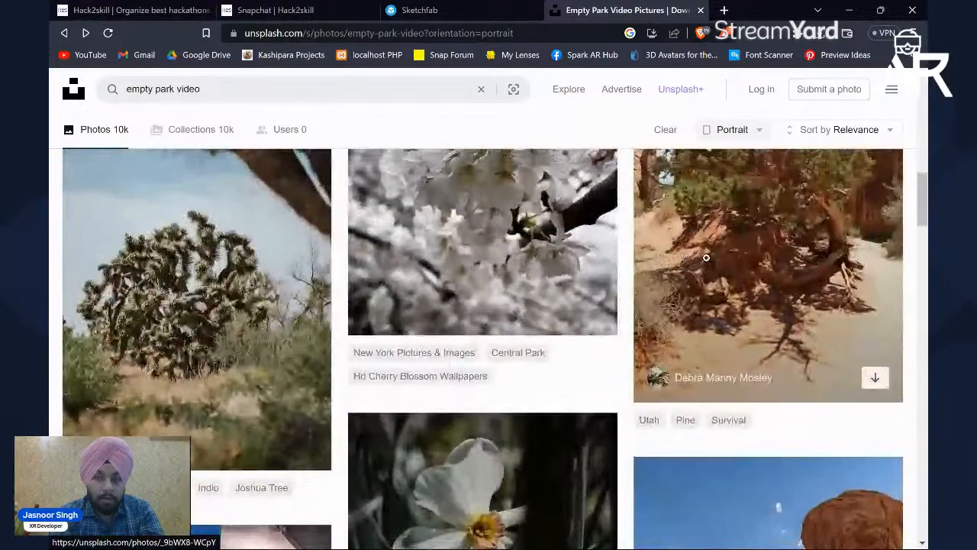
# Step: Download the desert tree photo as a JPEG image to the Desktop and close its detail view
pyautogui.click(704, 260)
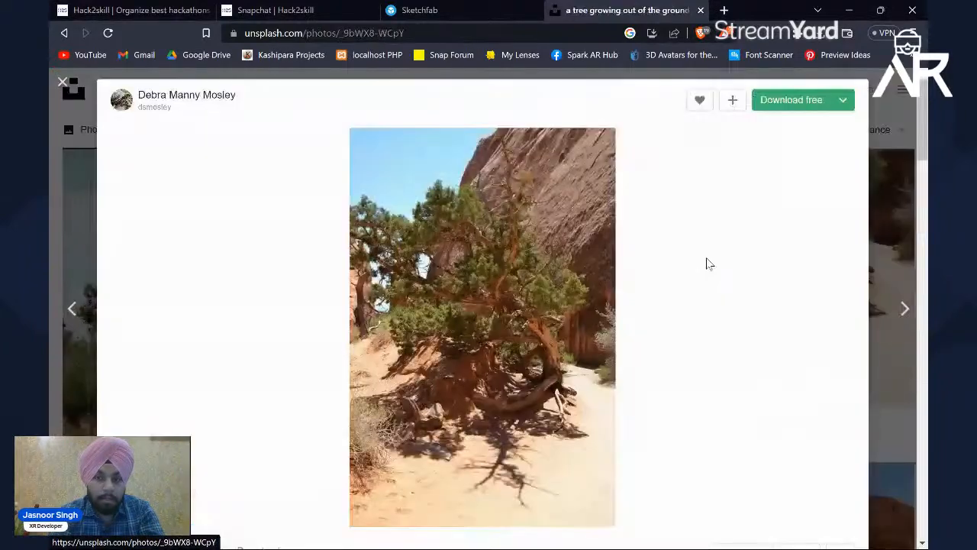
pyautogui.click(791, 108)
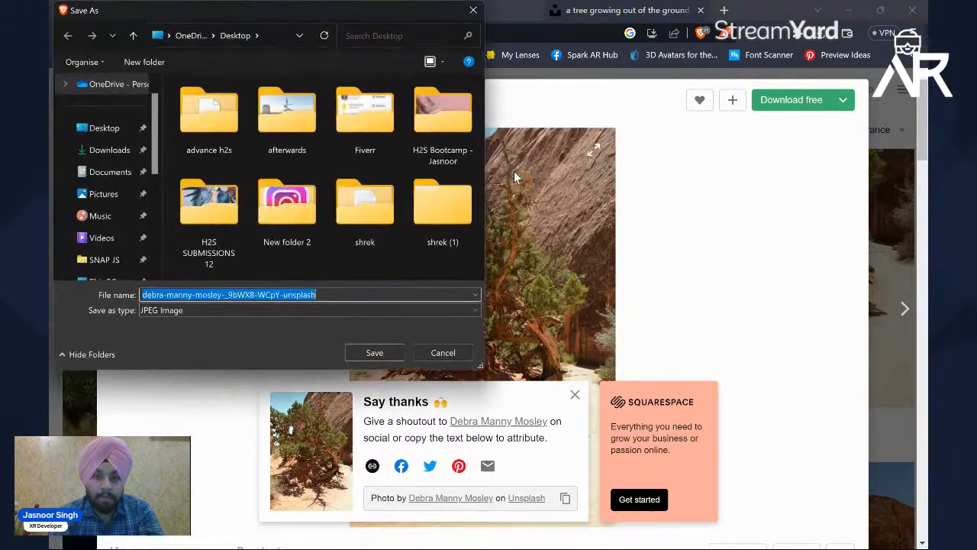
pyautogui.click(378, 353)
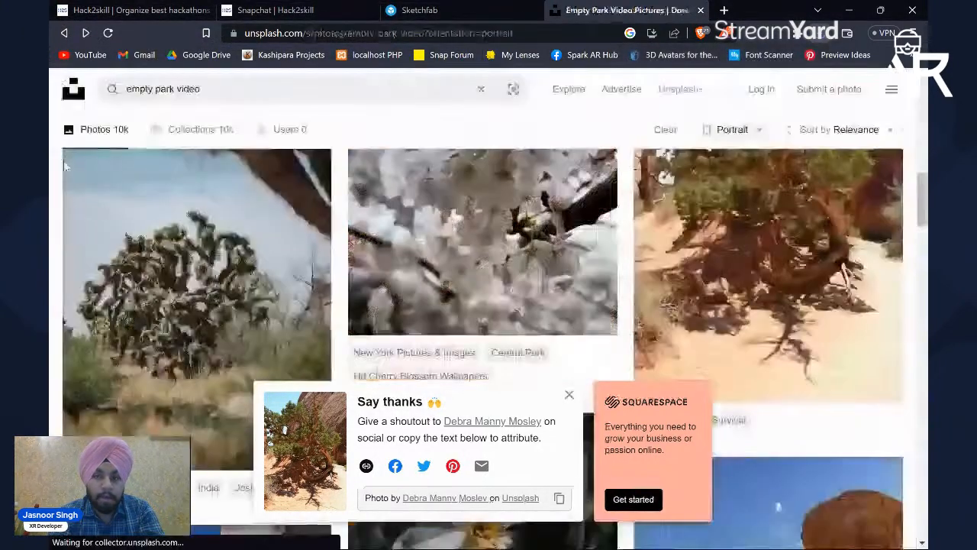
pyautogui.click(49, 166)
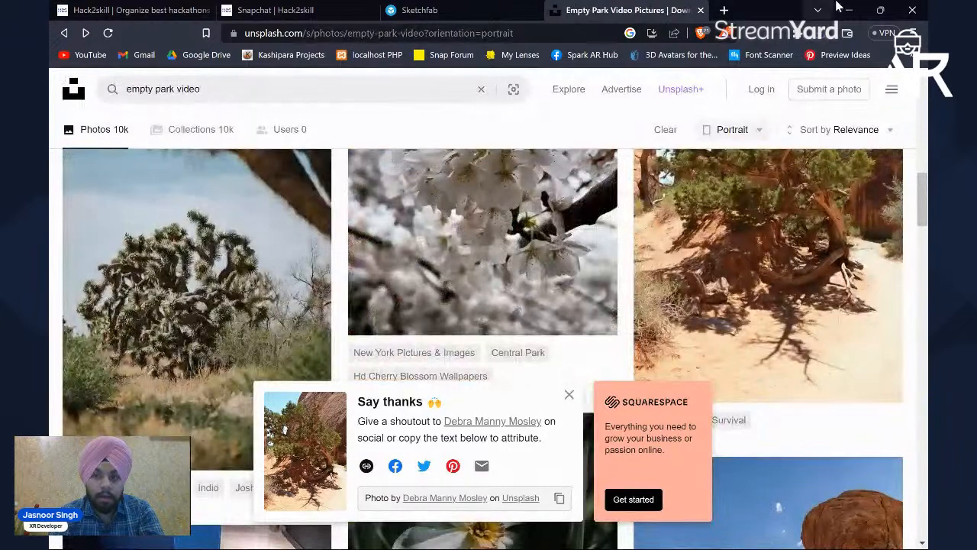
# Step: Switch to Lens Studio and import the downloaded desert tree photo from the Desktop as a preview file
pyautogui.click(847, 9)
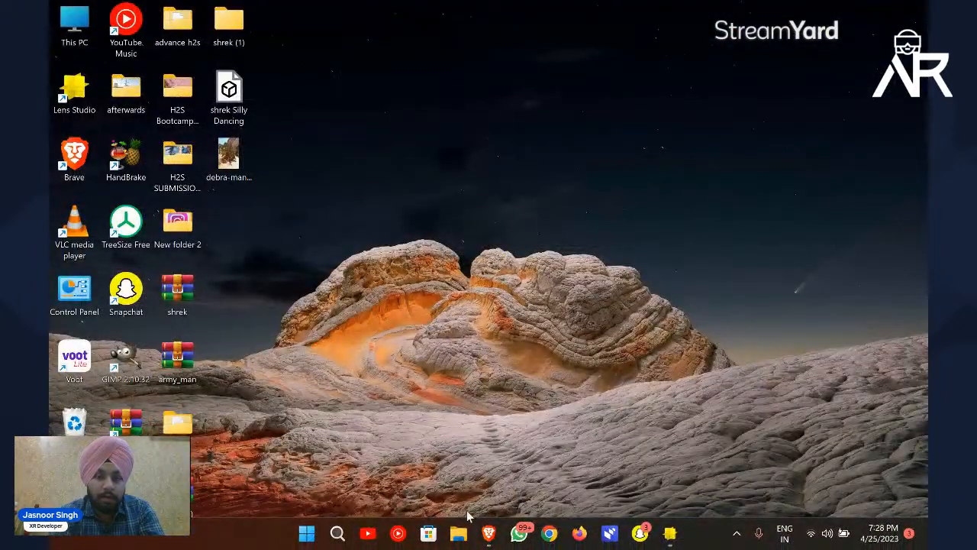
pyautogui.click(671, 533)
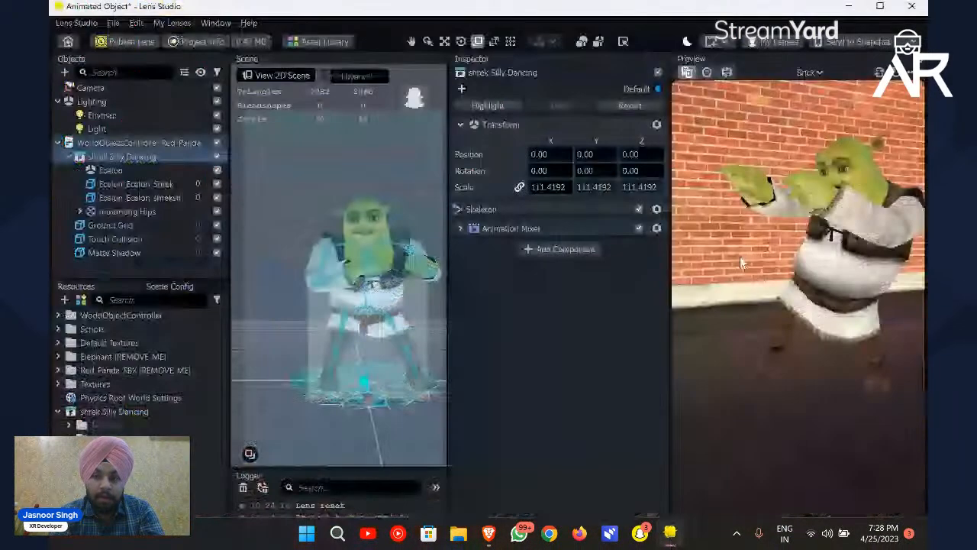
pyautogui.click(807, 72)
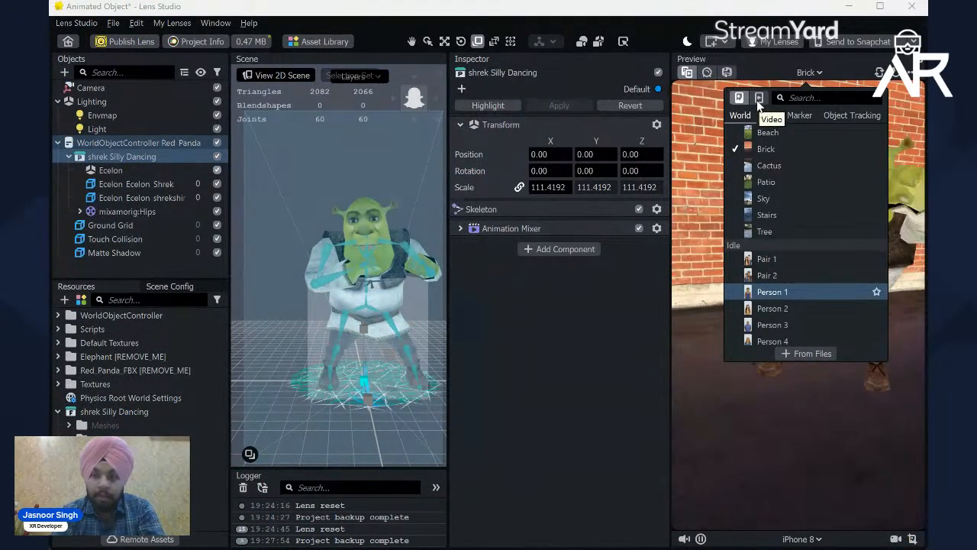
pyautogui.click(813, 354)
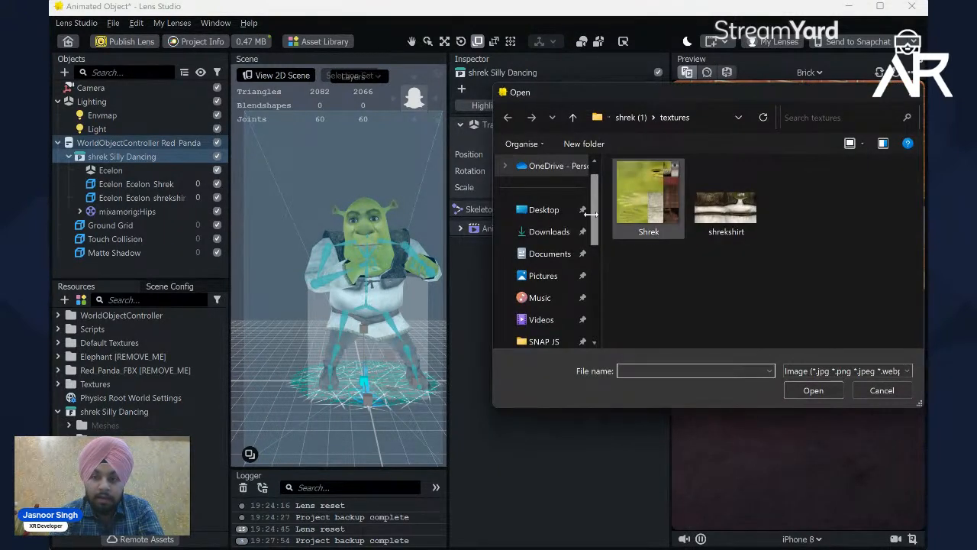
pyautogui.click(545, 217)
pyautogui.scroll(-2, 733, 236)
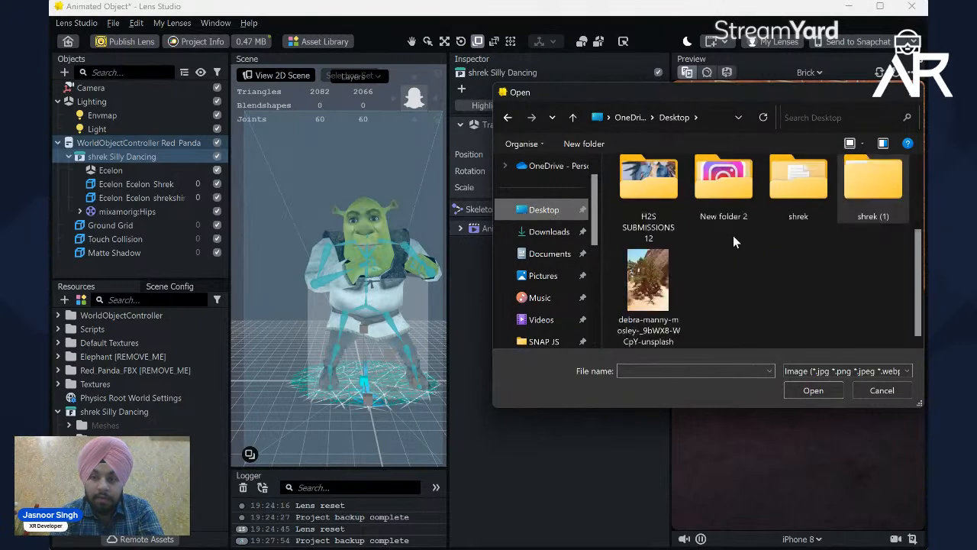
pyautogui.doubleClick(673, 268)
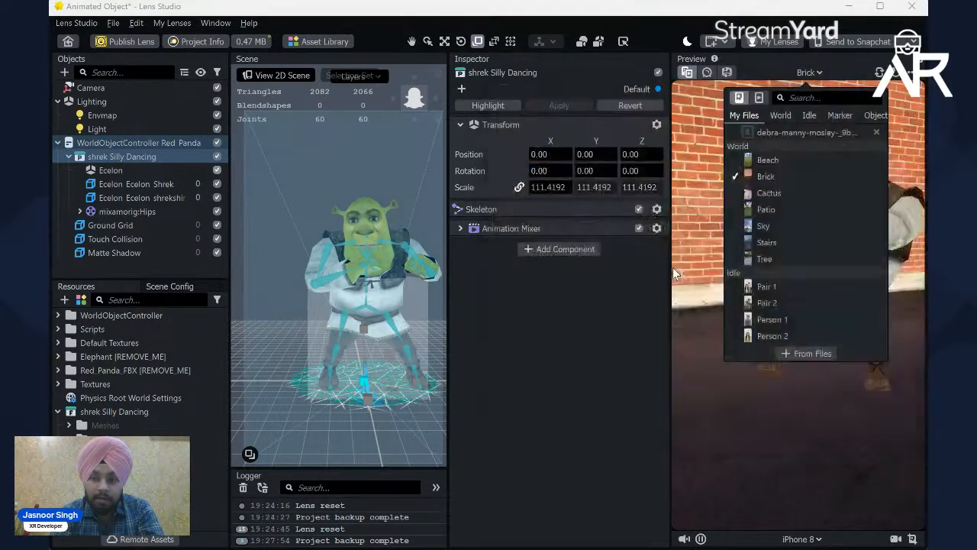
# Step: Set the imported desert tree photo as the preview background and move Shrek forward onto the sand in front of the tree
pyautogui.click(785, 137)
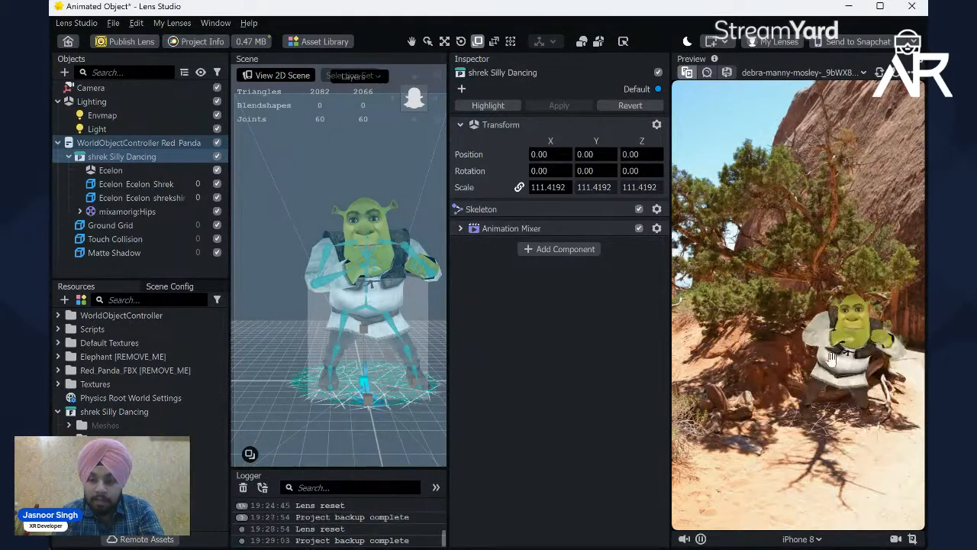
pyautogui.moveTo(787, 387); pyautogui.dragTo(831, 460)
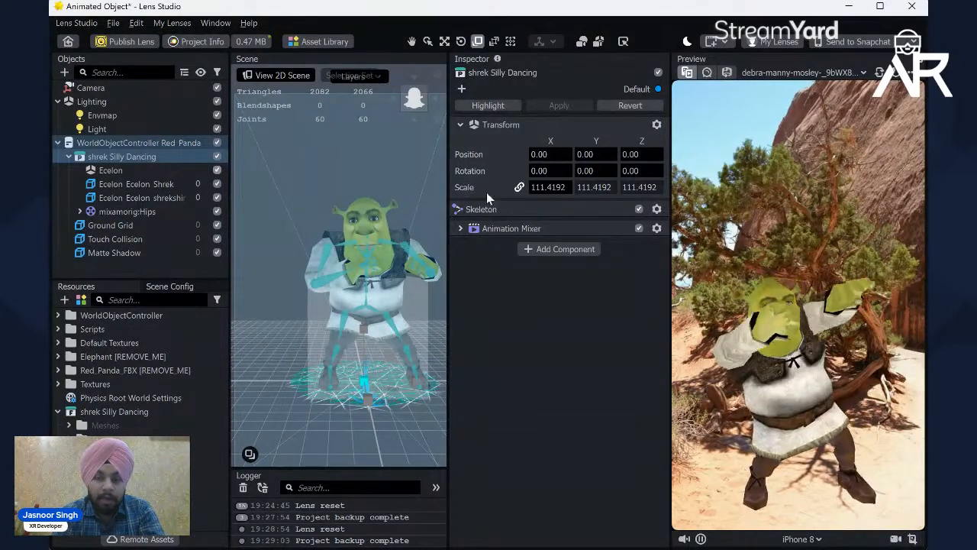
# Step: Open the project info settings of the lens
pyautogui.click(203, 41)
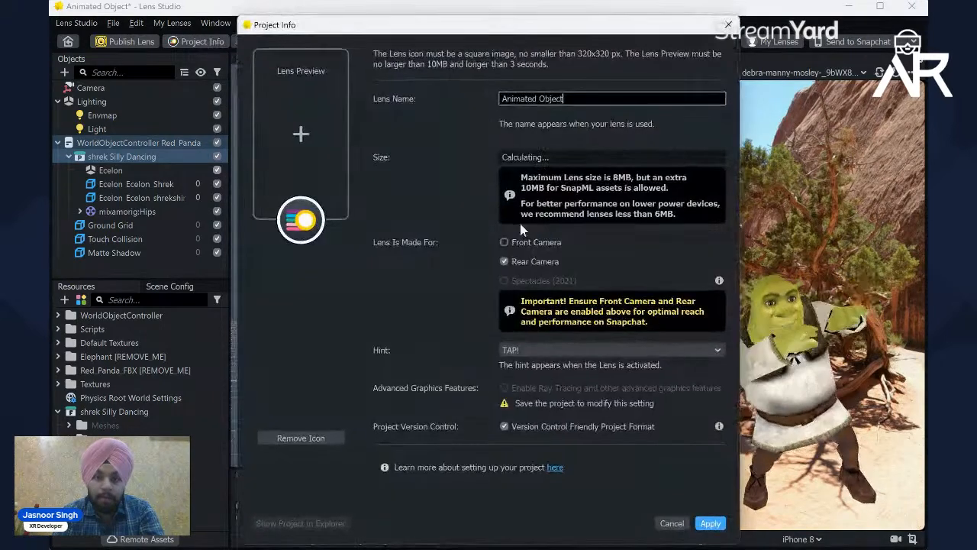
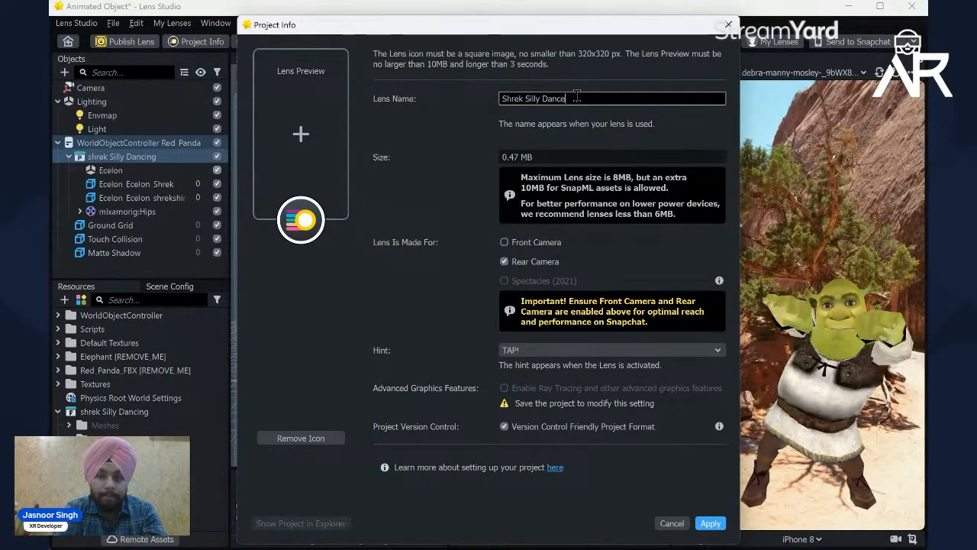
# Step: Apply Shrek Silly Dance as the lens name and save a screenshot of the preview to the Desktop as icon
pyautogui.press('Return')
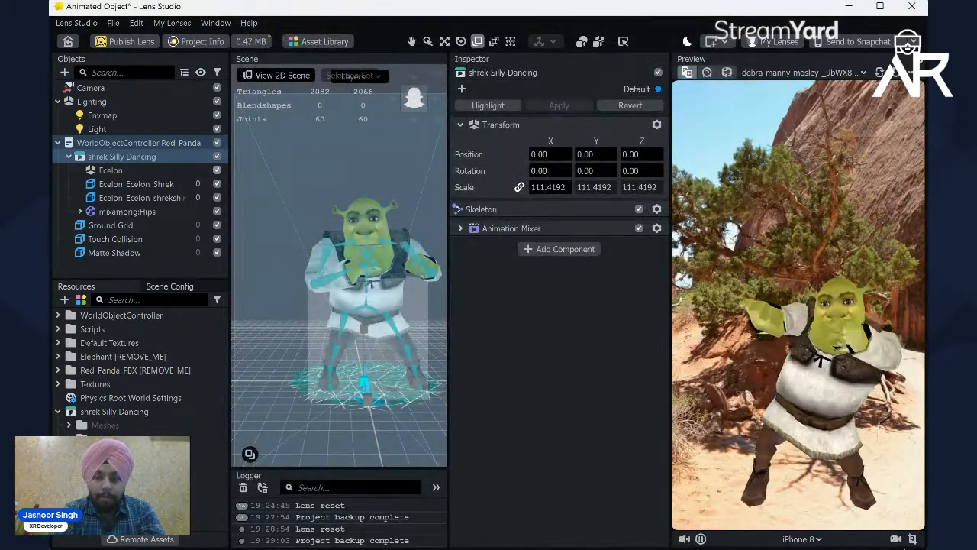
pyautogui.click(912, 539)
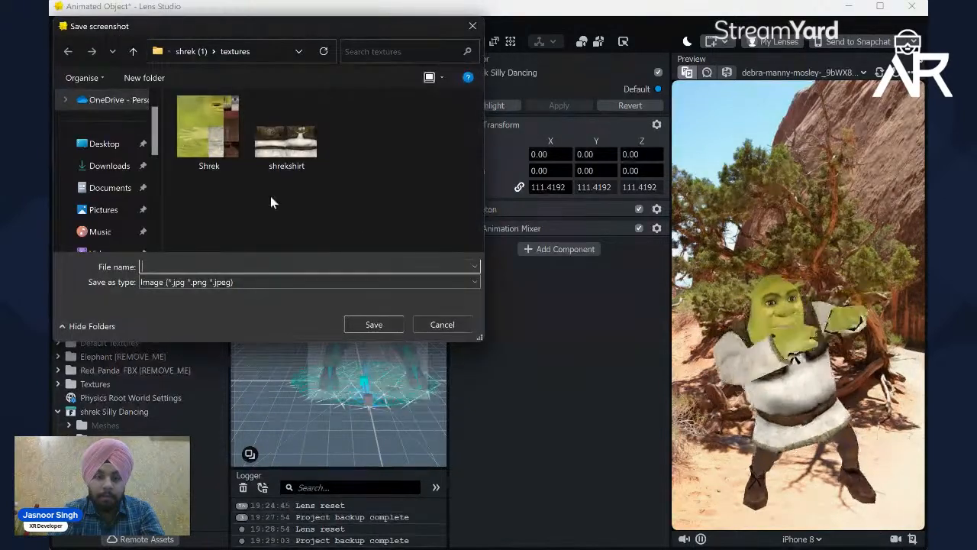
pyautogui.click(102, 145)
pyautogui.click(231, 268)
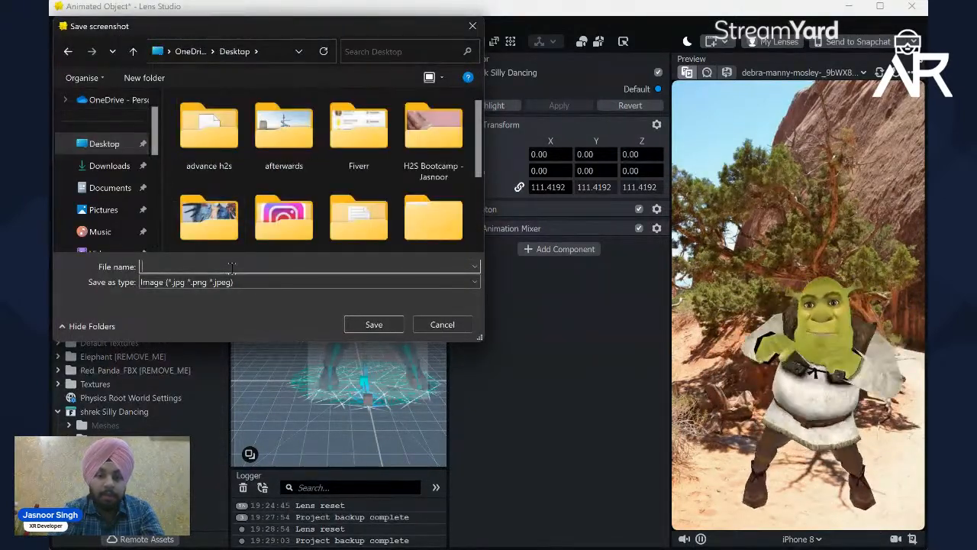
pyautogui.write('icon')
pyautogui.press('Return')
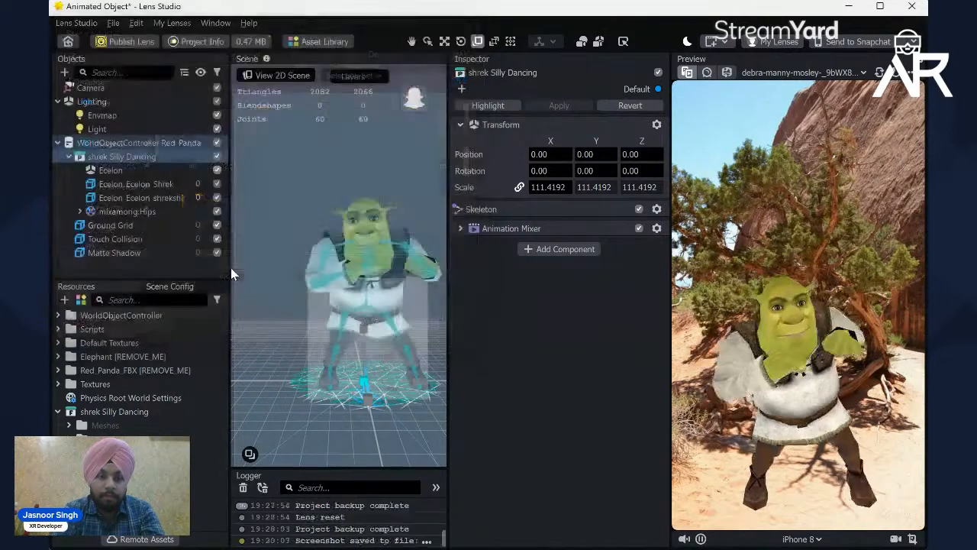
# Step: Reopen the project info and load the saved preview screenshot from the Desktop as the lens icon image
pyautogui.click(191, 40)
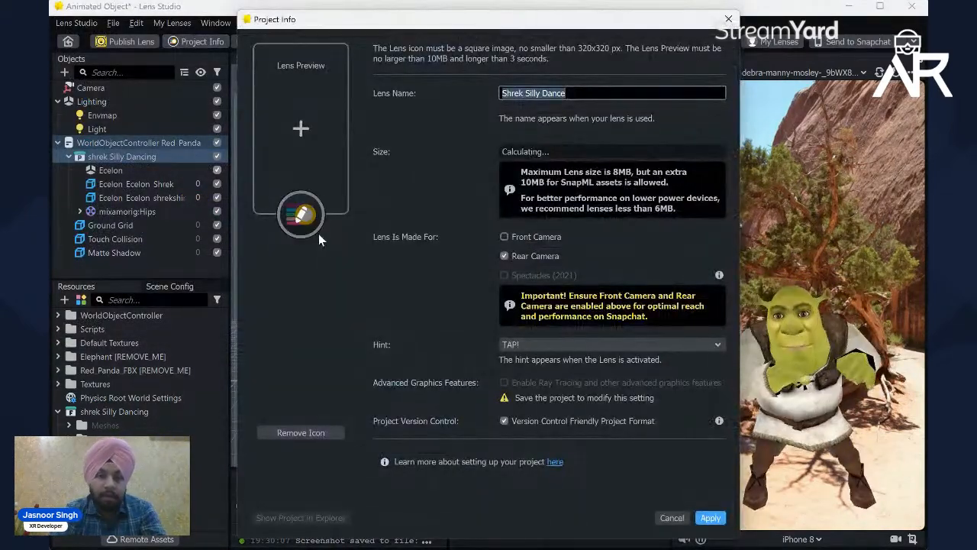
pyautogui.moveTo(310, 200)
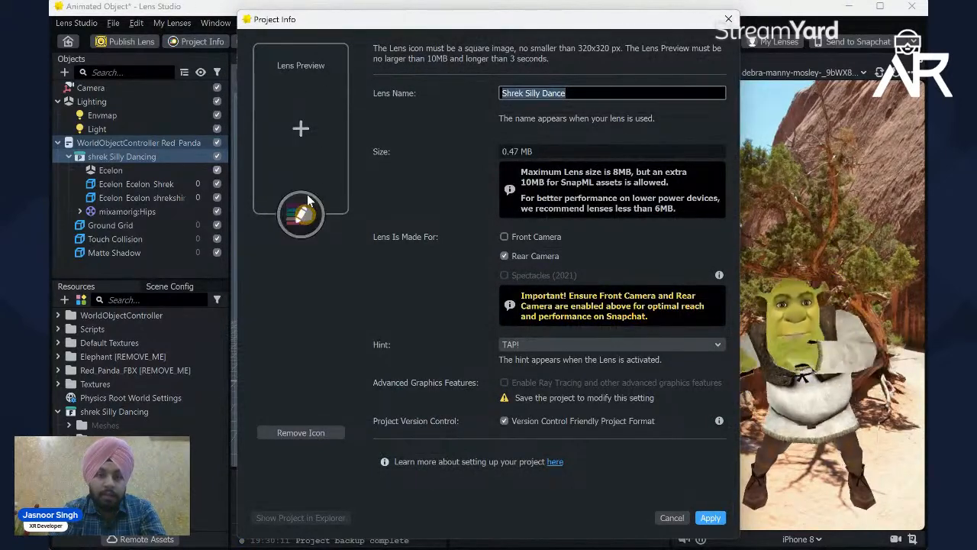
pyautogui.click(301, 216)
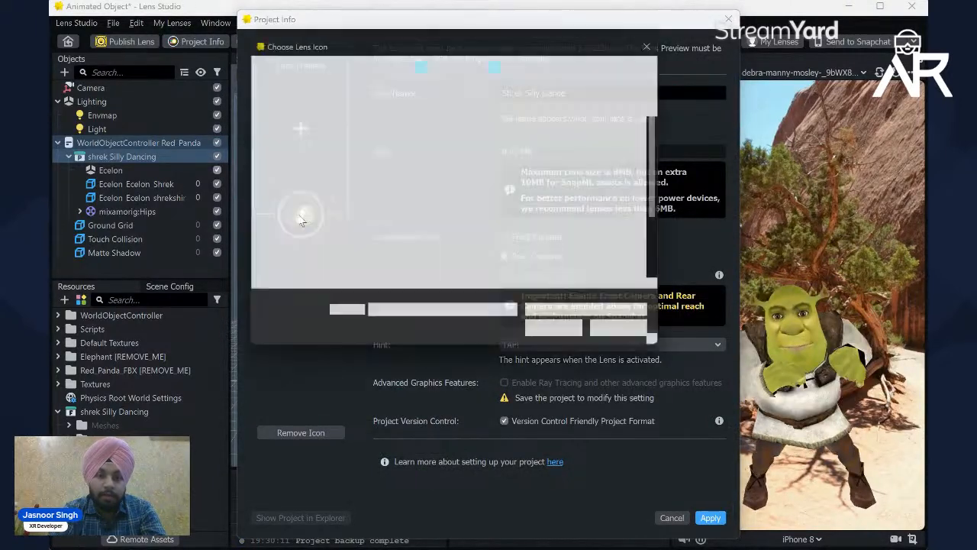
pyautogui.click(306, 156)
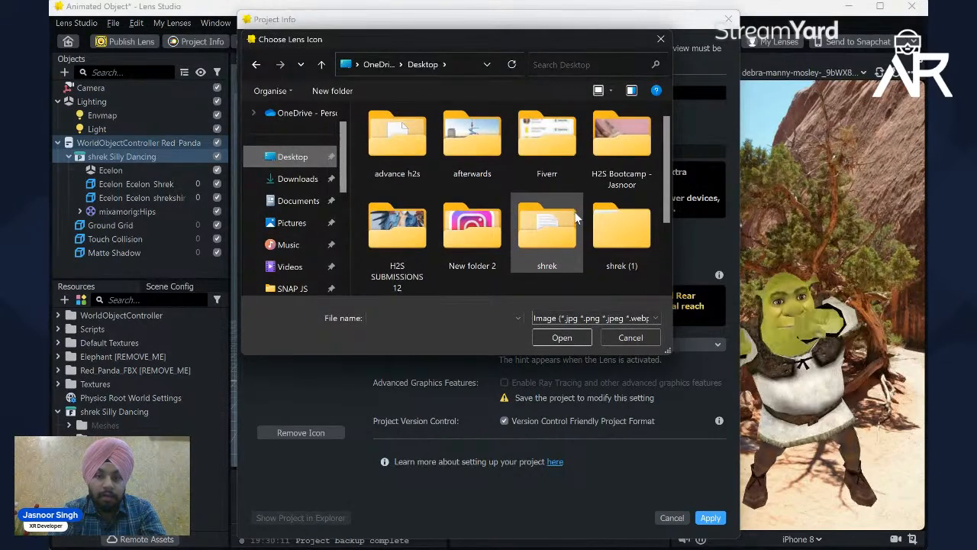
pyautogui.scroll(-2, 550, 214)
pyautogui.doubleClick(474, 237)
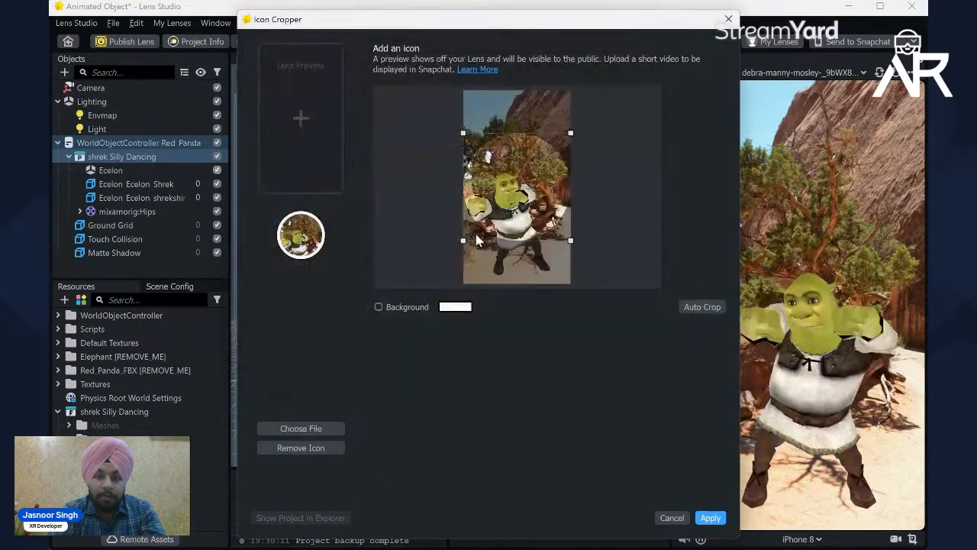
# Step: Move the icon crop down over Shrek, shrink it slightly around him, and apply the icon to the project info
pyautogui.moveTo(558, 197); pyautogui.dragTo(555, 222)
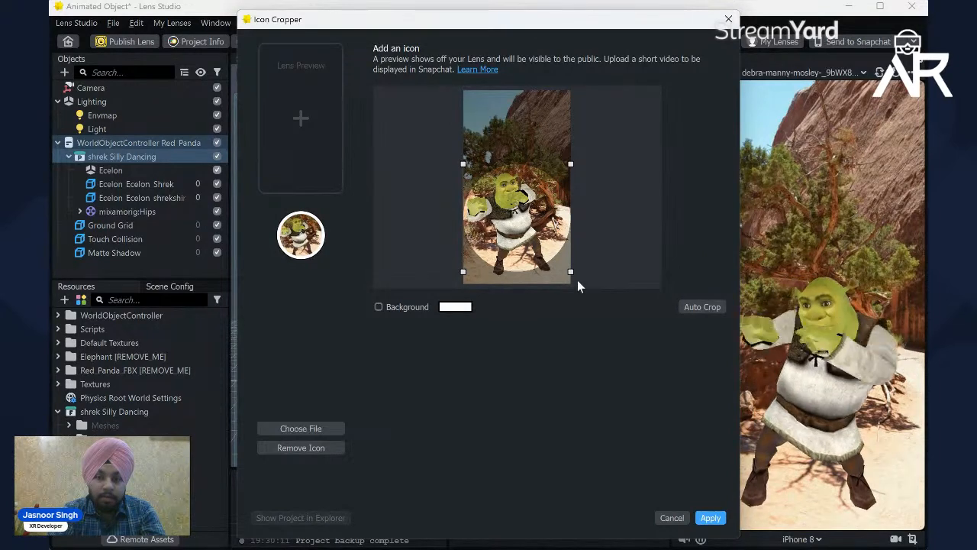
pyautogui.moveTo(572, 272); pyautogui.dragTo(562, 262)
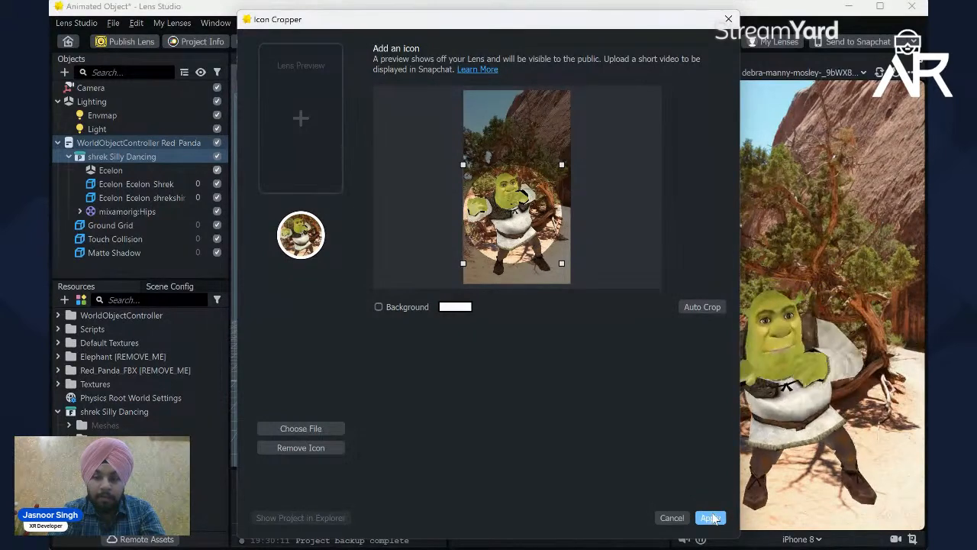
pyautogui.click(712, 521)
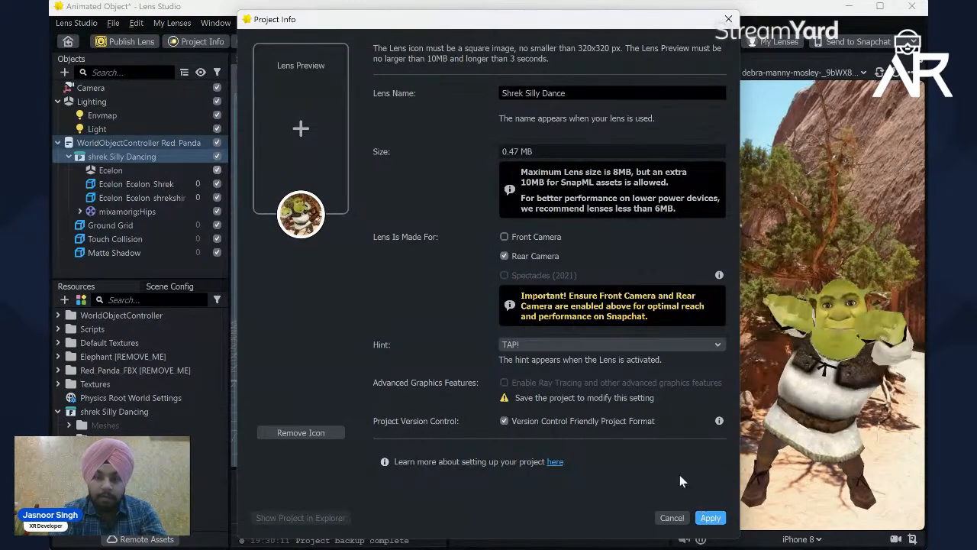
pyautogui.click(710, 523)
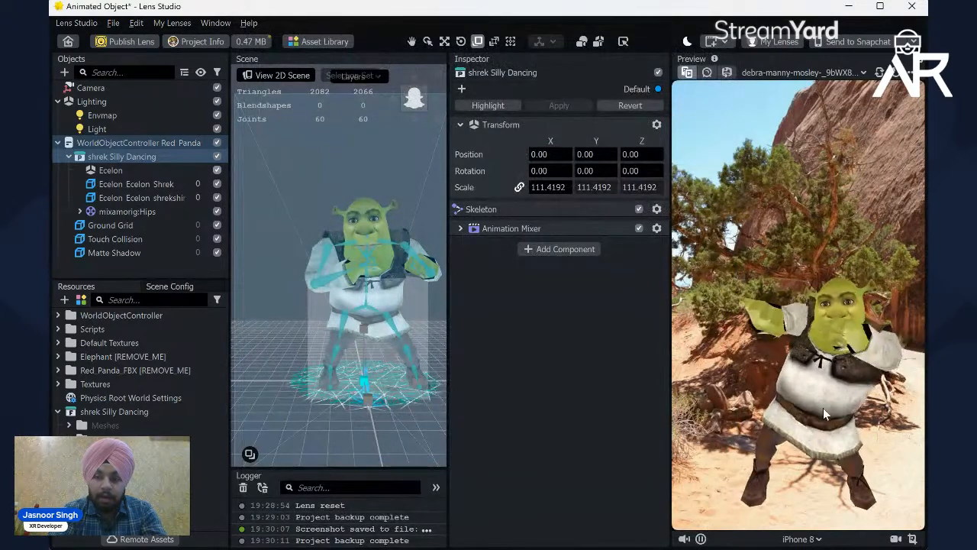
# Step: Record a short video of the dancing Shrek preview and save it to the Desktop as an MP4 named pre shrek
pyautogui.click(897, 539)
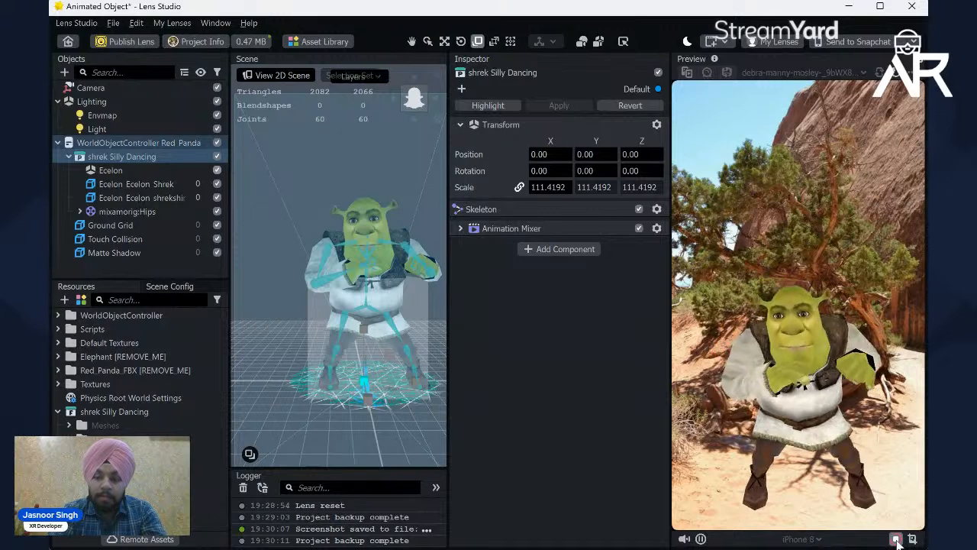
pyautogui.click(897, 539)
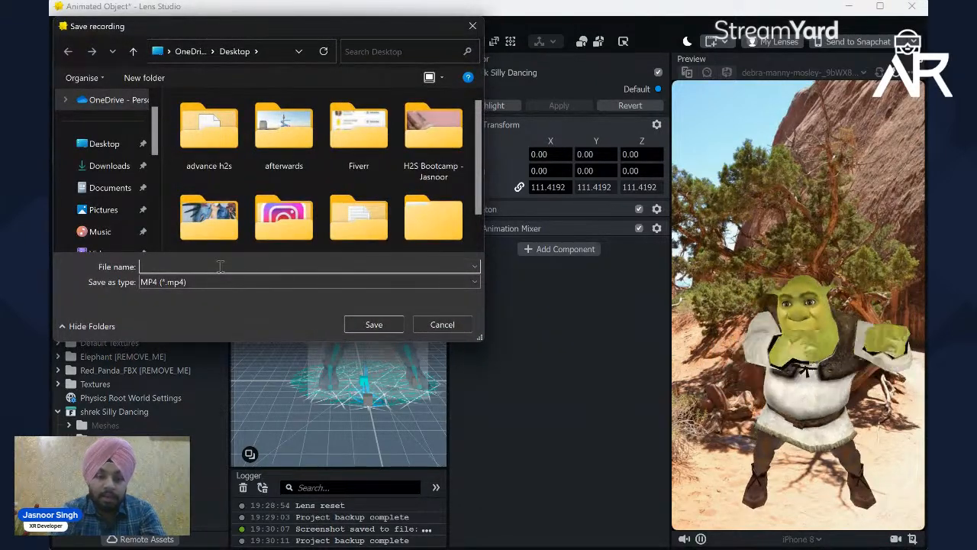
pyautogui.write('pre')
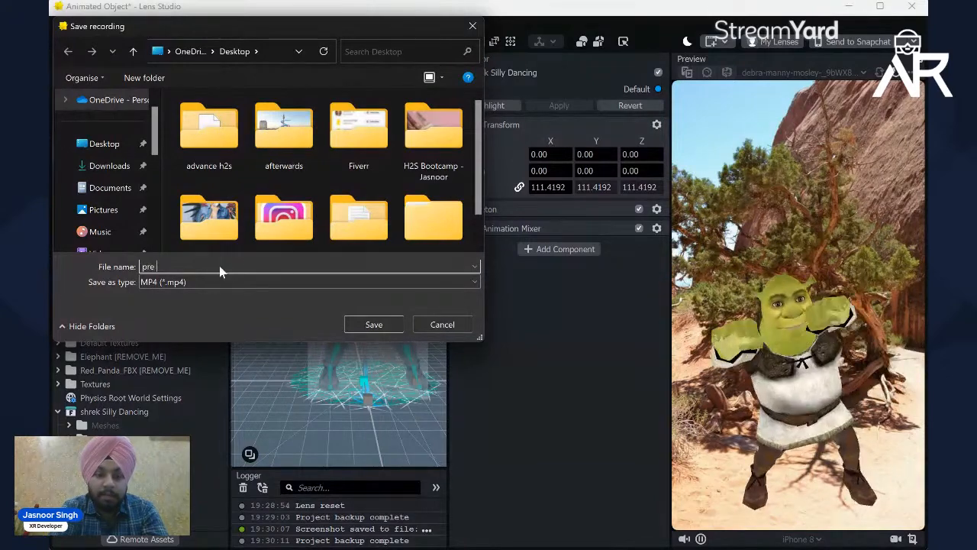
pyautogui.write(' shrek')
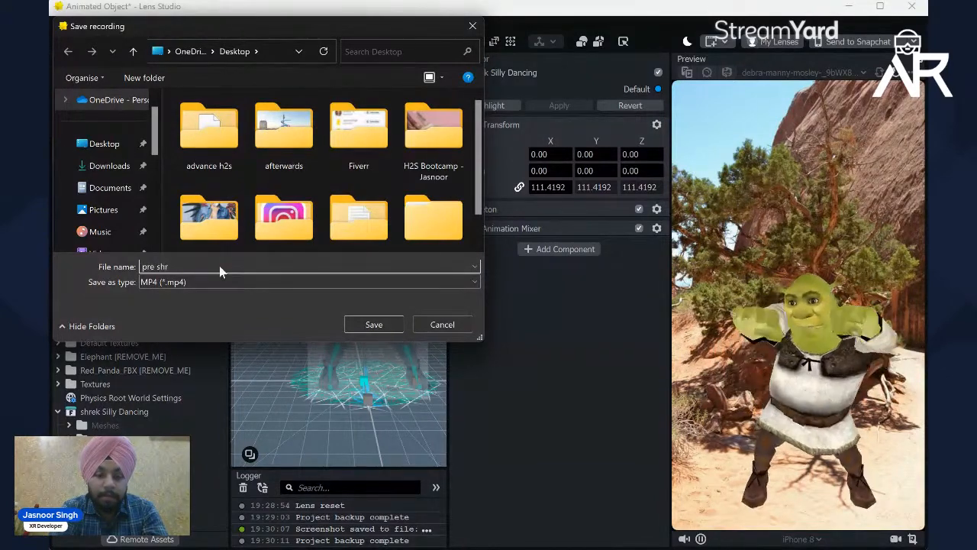
pyautogui.press('Return')
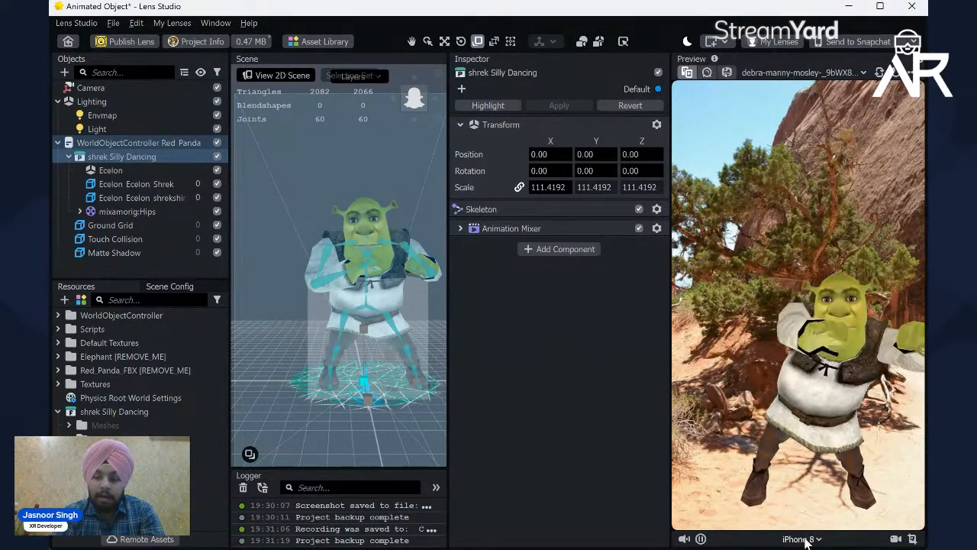
# Step: Switch the preview's device simulation to iPhone 14 Pro and return it to iPhone 8
pyautogui.click(801, 539)
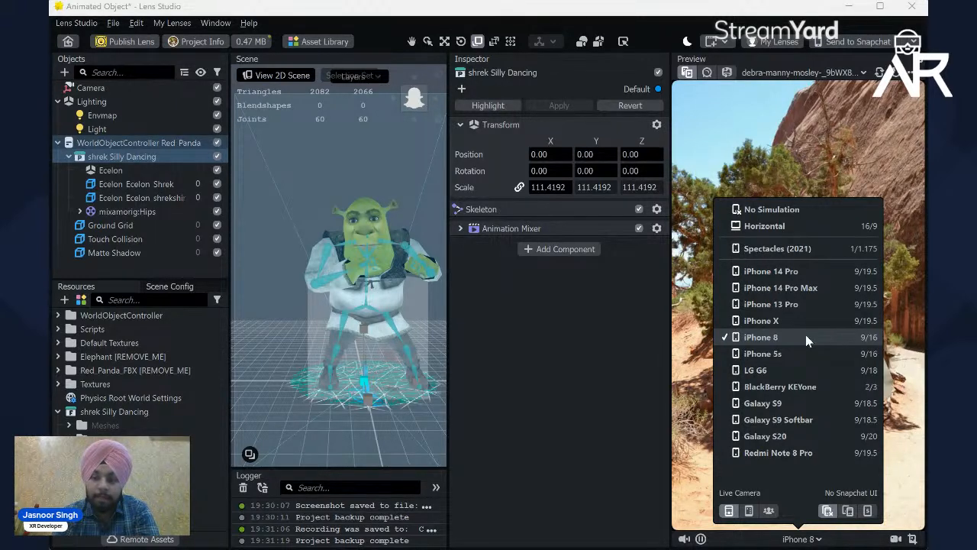
pyautogui.click(770, 271)
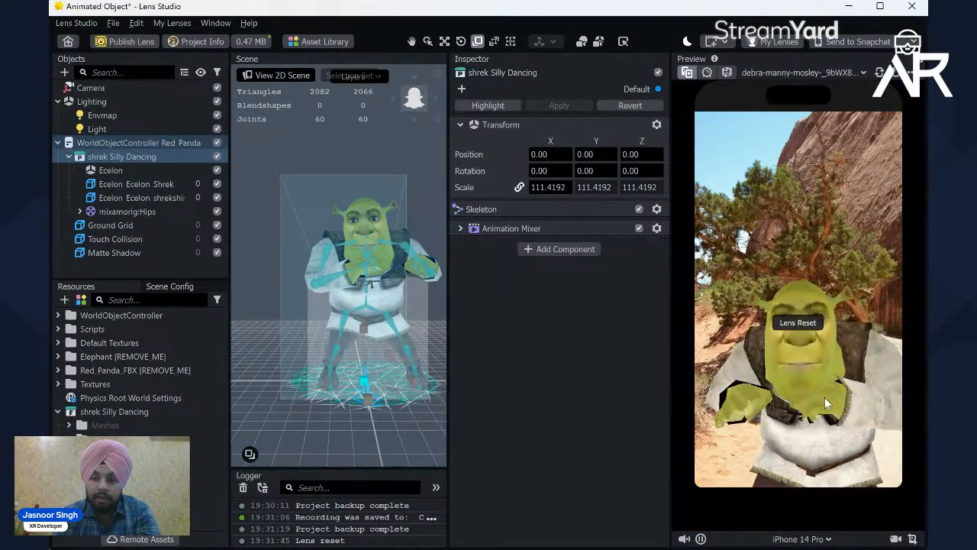
pyautogui.click(819, 539)
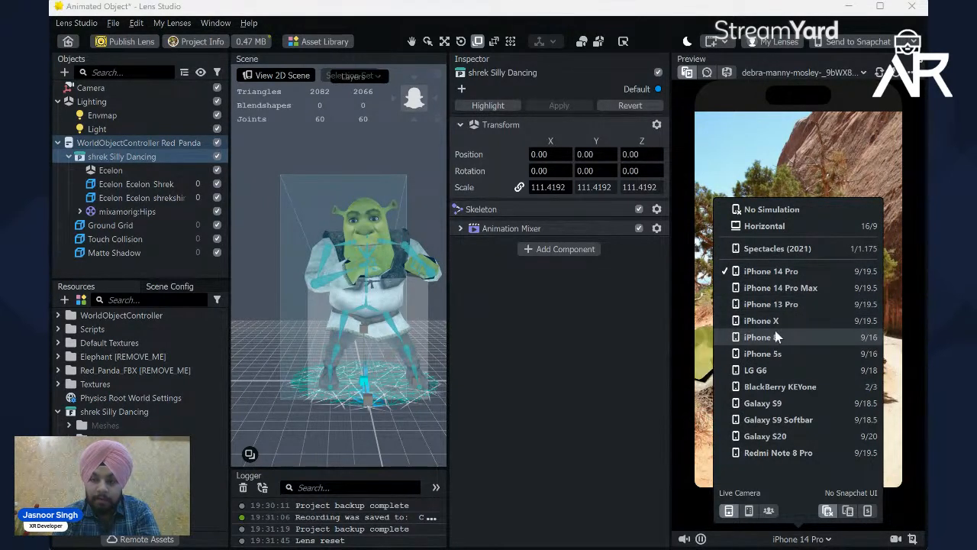
pyautogui.click(829, 337)
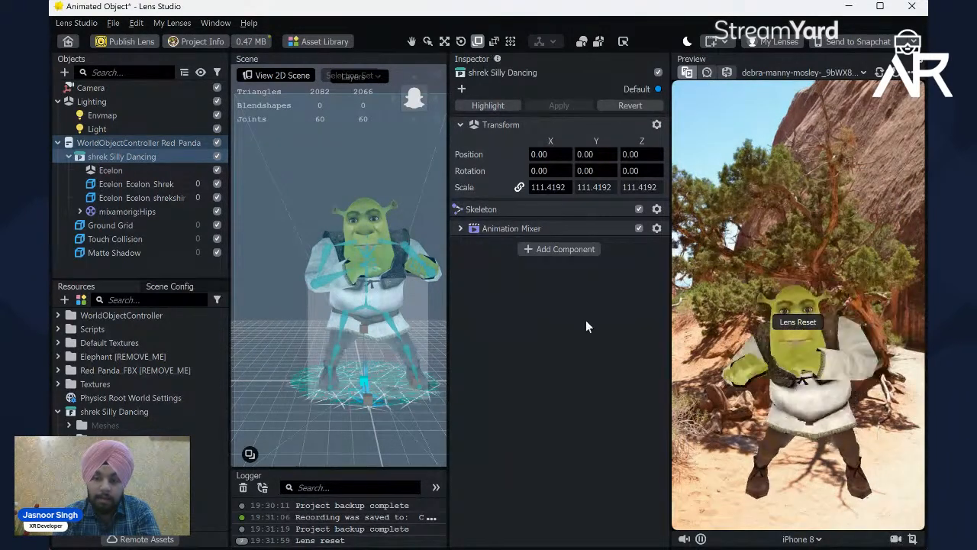
# Step: Publish the lens with only the rear camera enabled, submit it as a new Community Lens, and open its lens preview upload
pyautogui.click(137, 43)
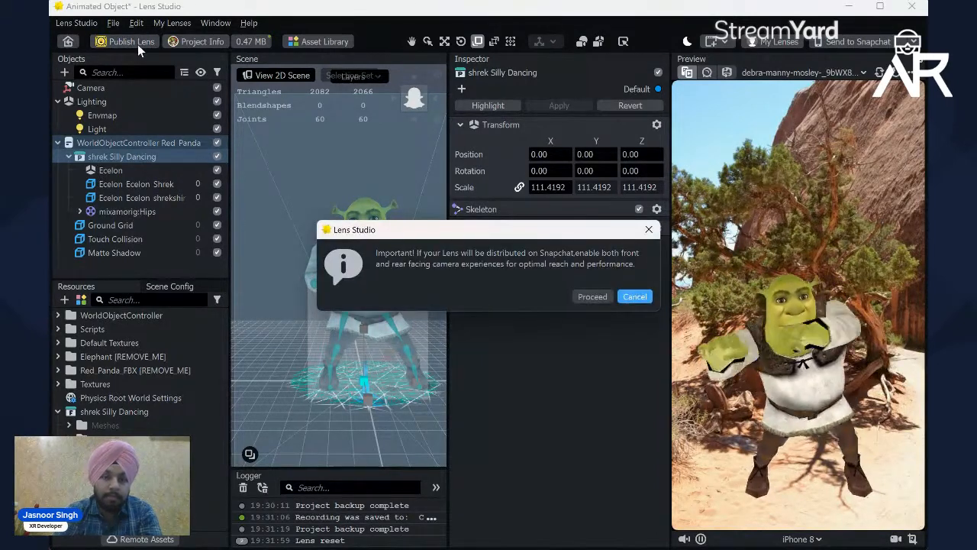
pyautogui.click(594, 297)
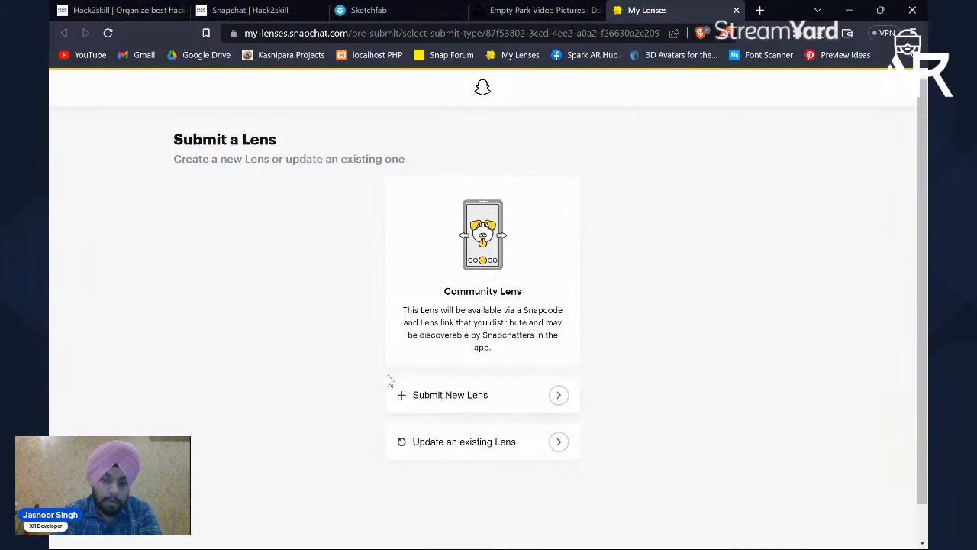
pyautogui.click(495, 396)
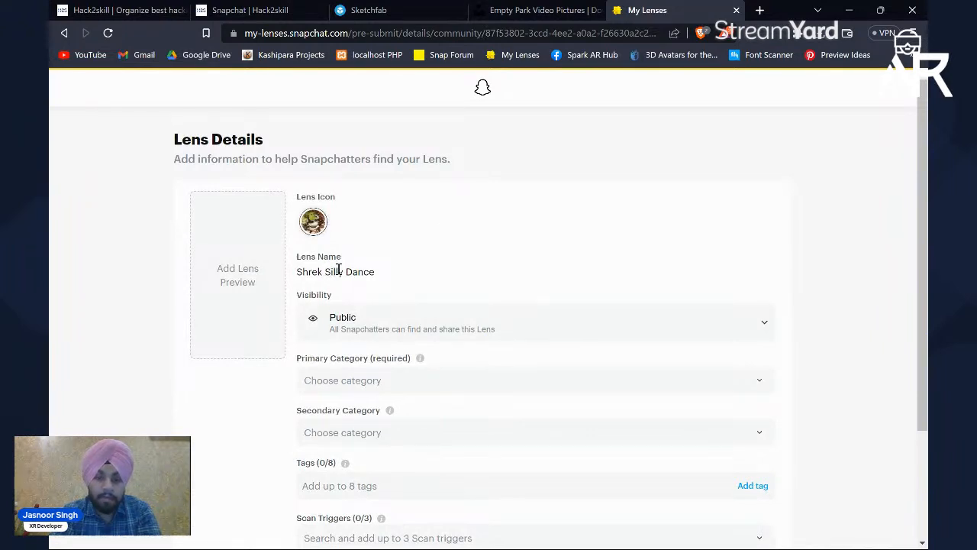
pyautogui.scroll(-1, 383, 284)
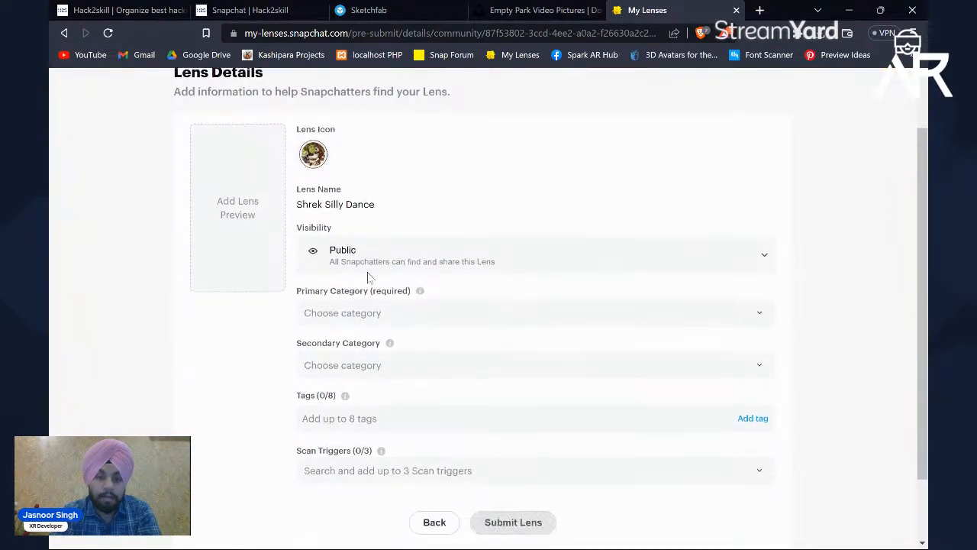
pyautogui.click(255, 216)
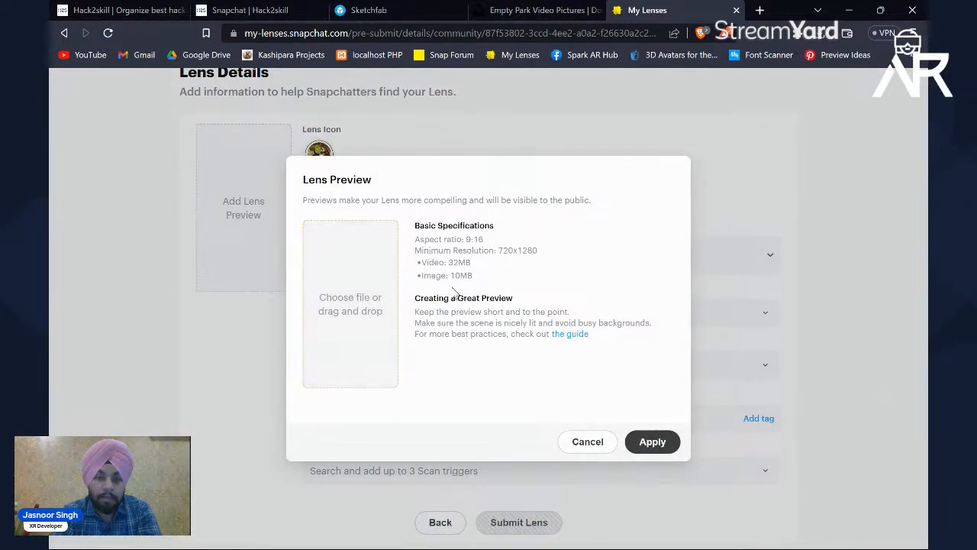
# Step: Examine the aspect ratio, minimum resolution and file size requirements for the lens preview
pyautogui.moveTo(451, 227); pyautogui.dragTo(473, 242)
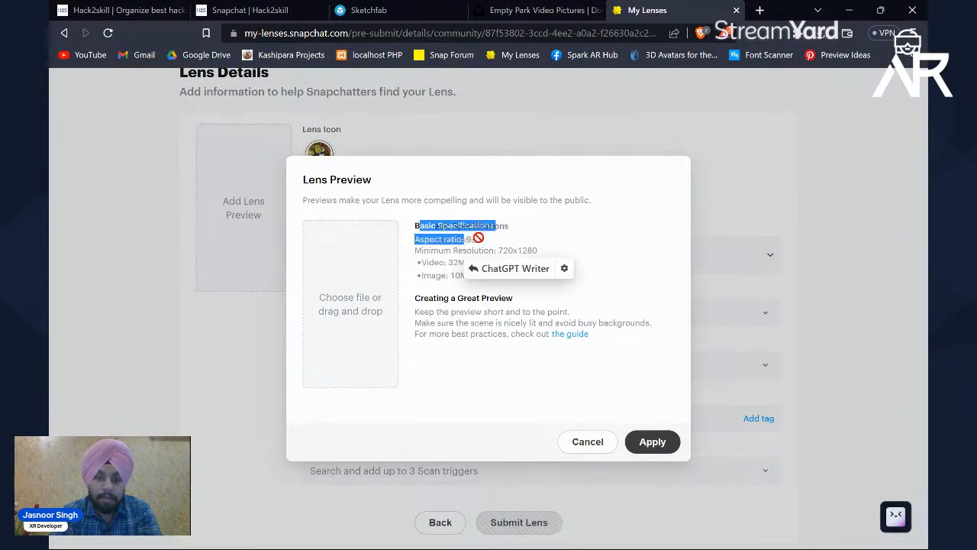
pyautogui.click(481, 239)
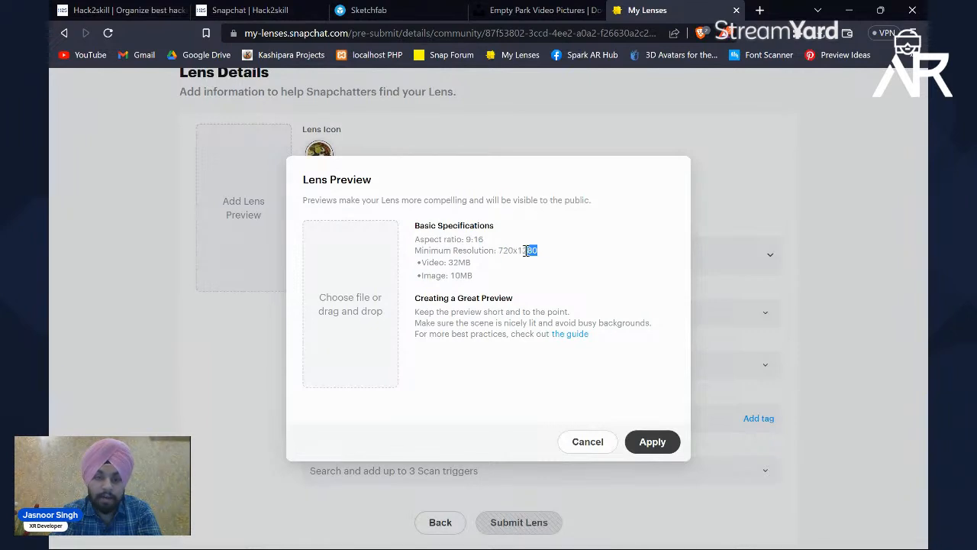
pyautogui.moveTo(537, 251); pyautogui.dragTo(532, 250)
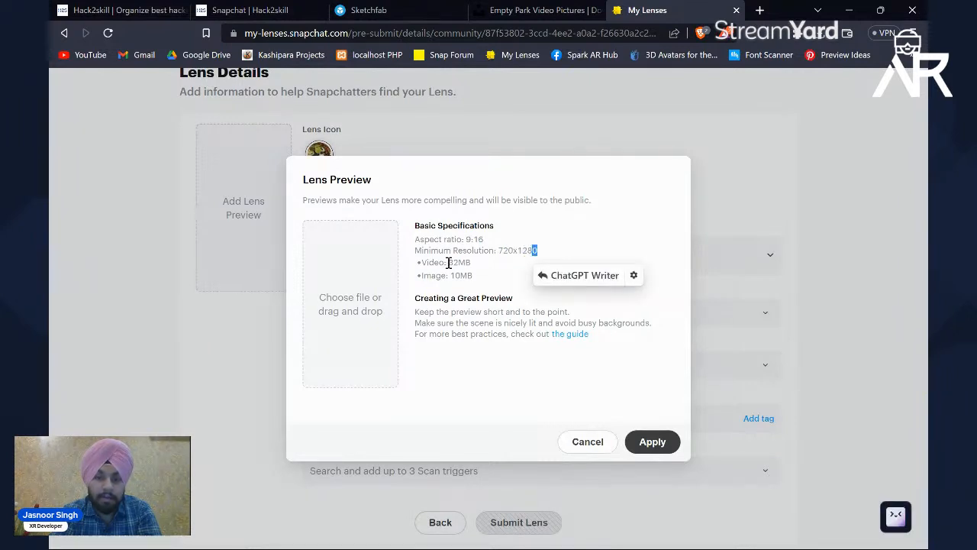
pyautogui.moveTo(469, 262); pyautogui.dragTo(472, 262)
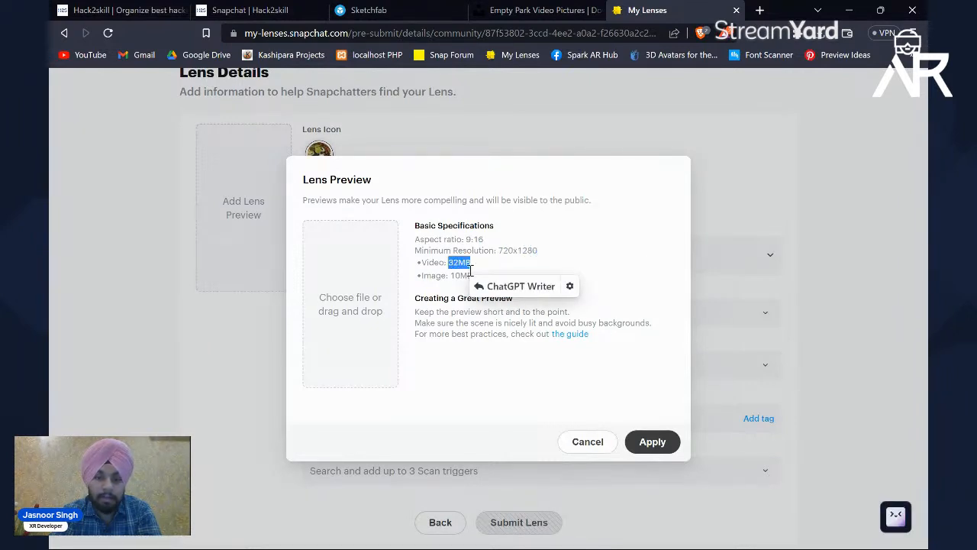
pyautogui.click(441, 274)
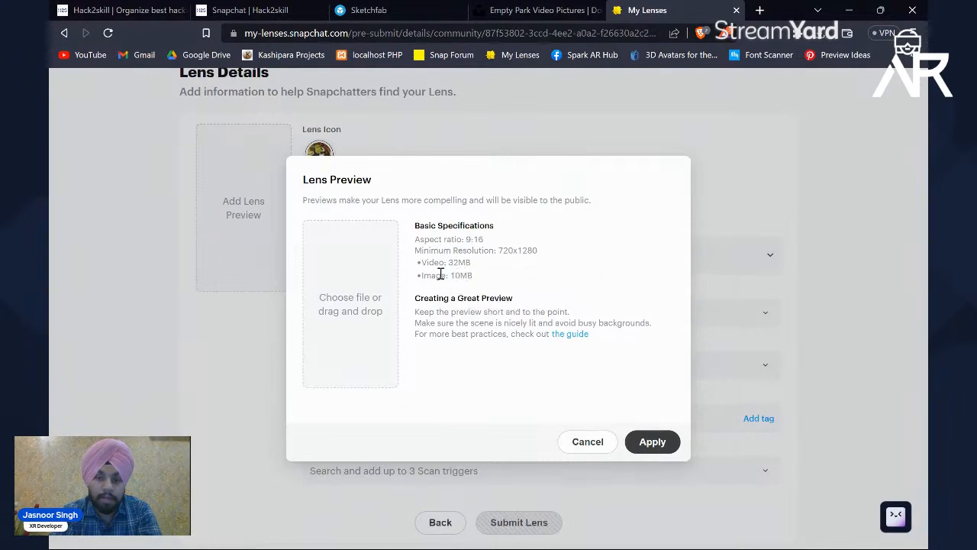
# Step: Upload pre shrek.mp4 from the Desktop as the lens preview and apply it
pyautogui.click(343, 313)
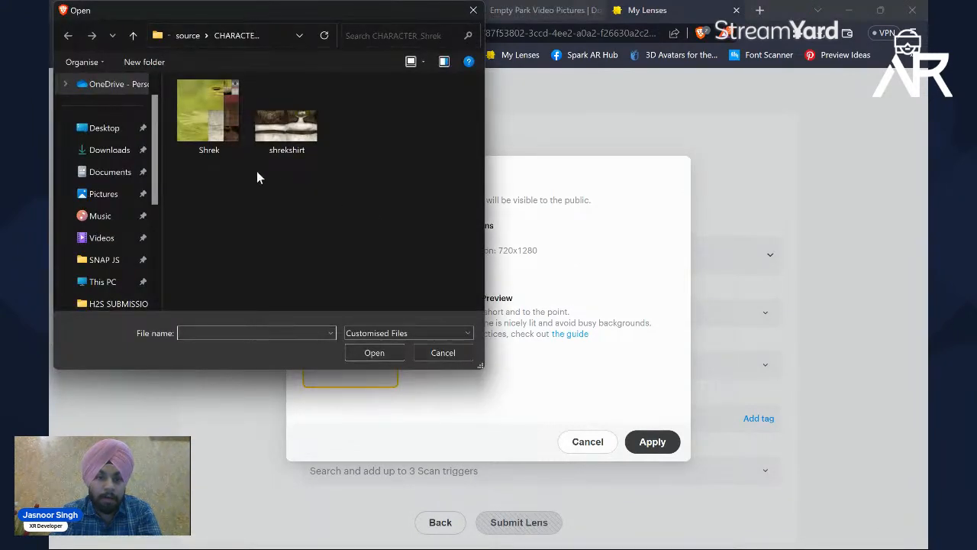
pyautogui.click(104, 130)
pyautogui.scroll(-2, 329, 197)
pyautogui.doubleClick(359, 243)
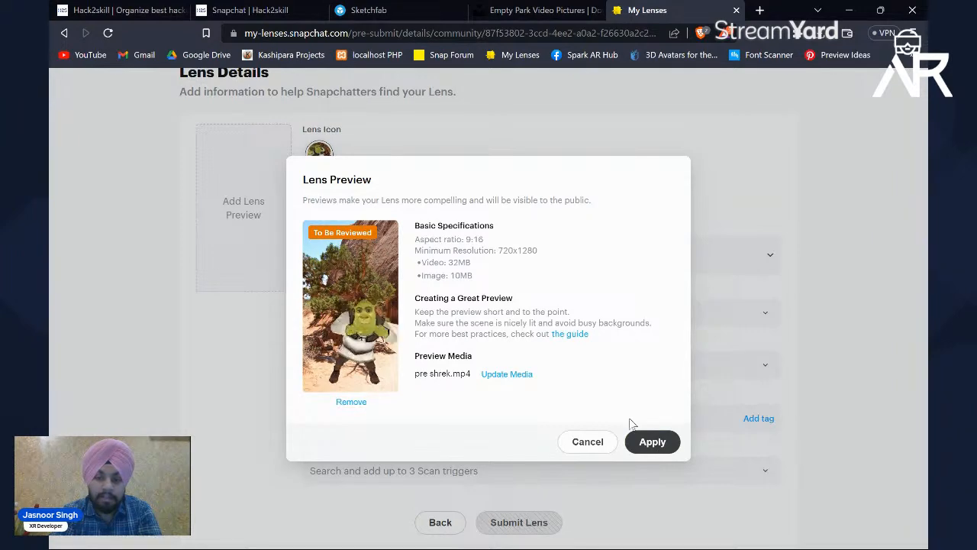
pyautogui.click(642, 443)
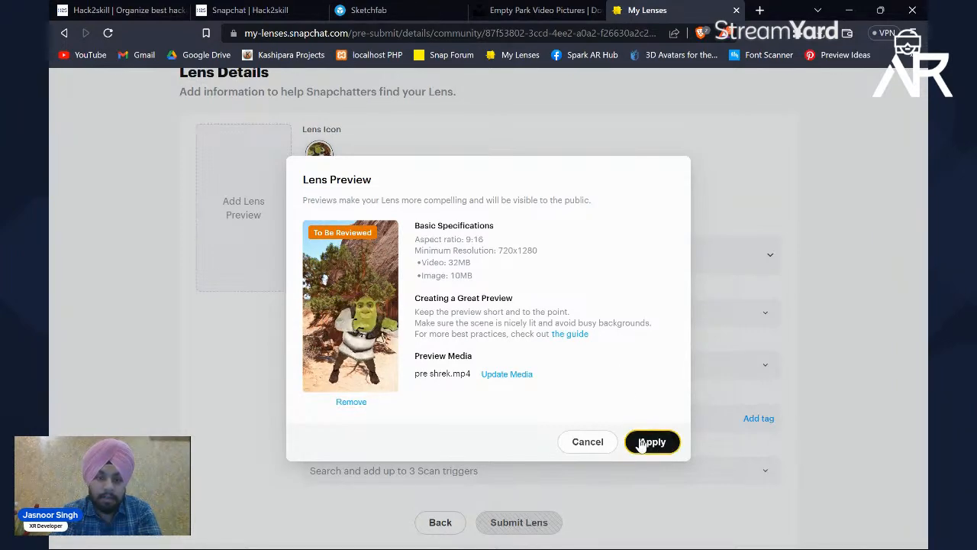
# Step: Apply the pre shrek.mp4 lens preview and check the visibility options, keeping the lens Public
pyautogui.click(650, 442)
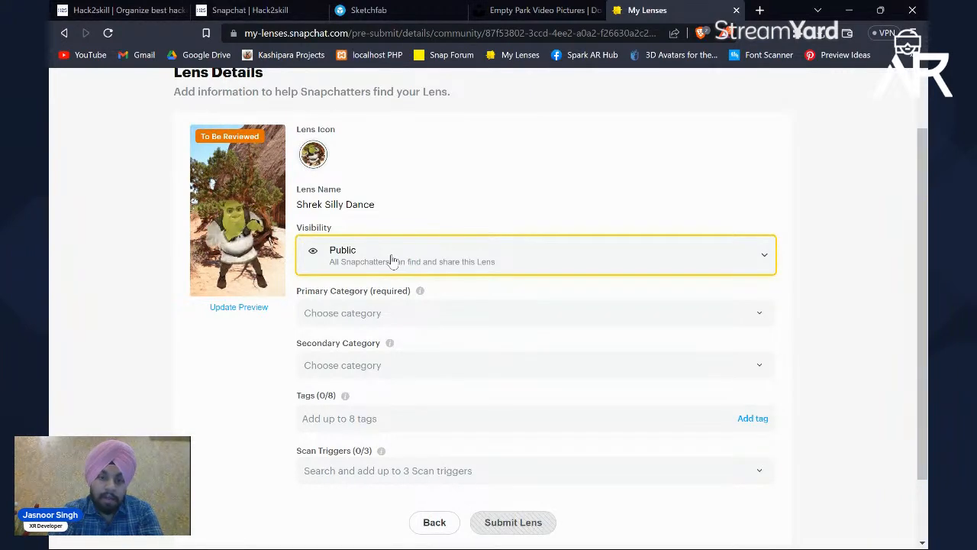
pyautogui.click(392, 261)
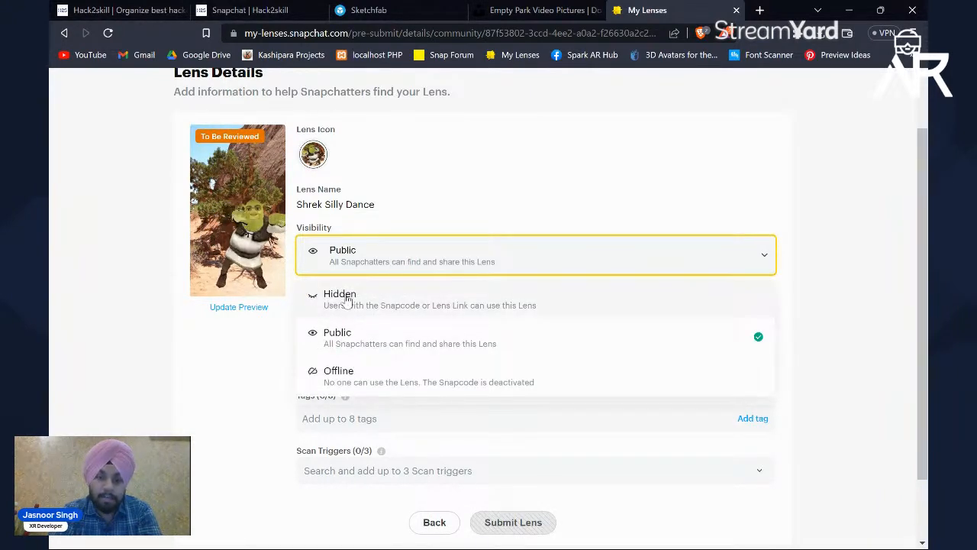
pyautogui.click(430, 199)
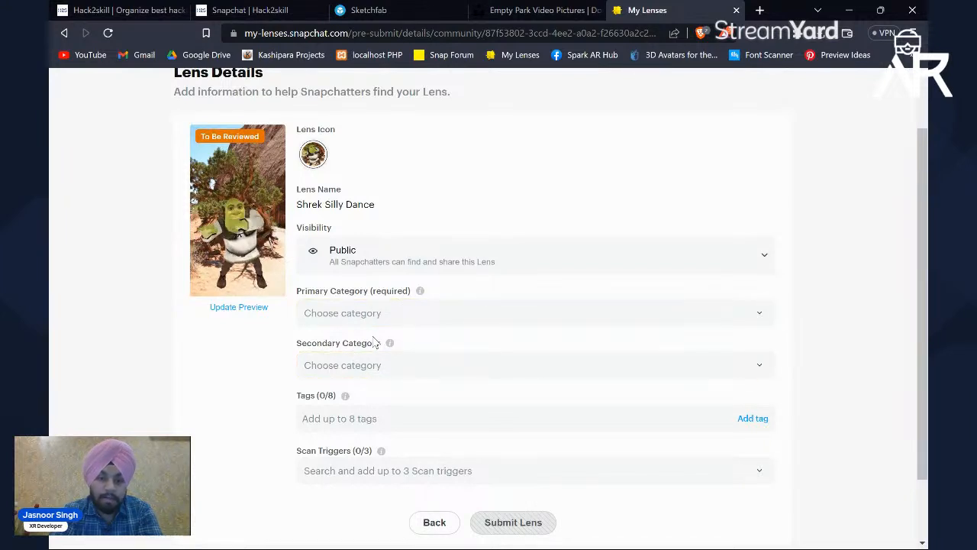
# Step: Set the lens's primary category to Self-Expression - Characters
pyautogui.click(404, 314)
pyautogui.scroll(-2, 405, 412)
pyautogui.scroll(2, 406, 412)
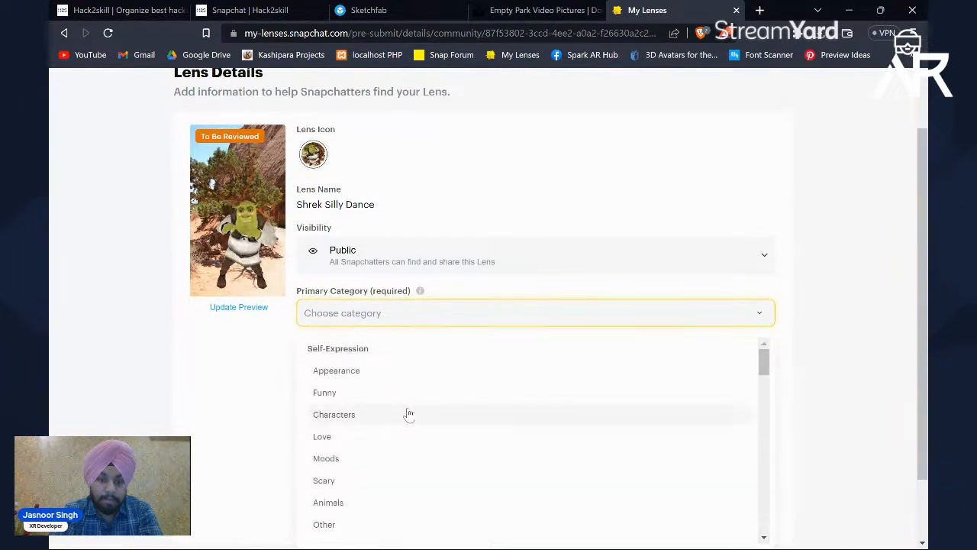
pyautogui.click(364, 417)
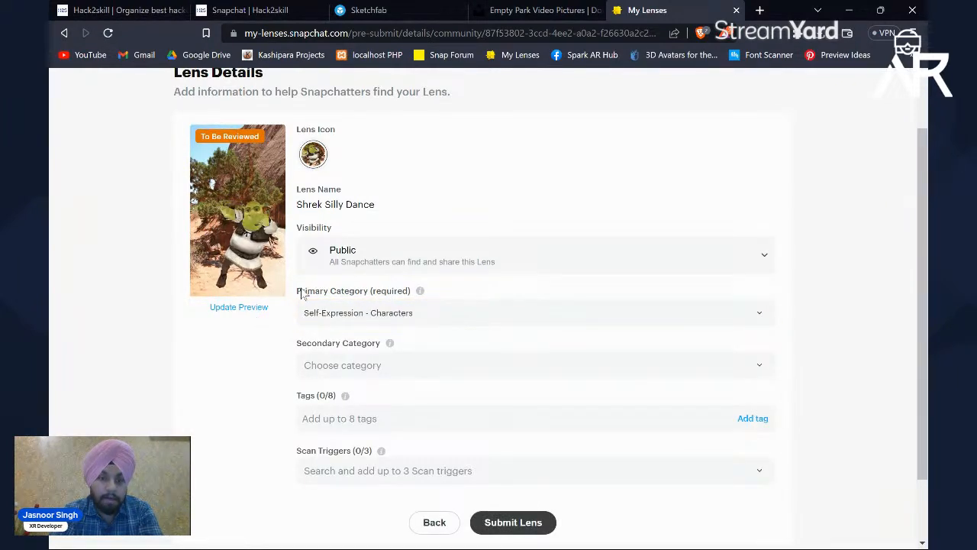
# Step: Add the hackathon tags INLensathon2023 and INLensthon23 to the lens
pyautogui.scroll(-2, 454, 298)
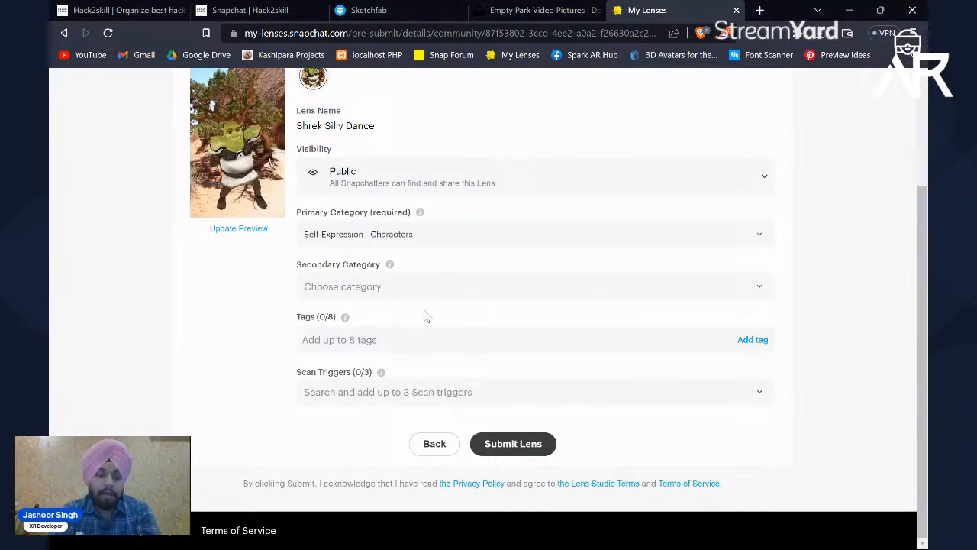
pyautogui.write('INLensathon2023')
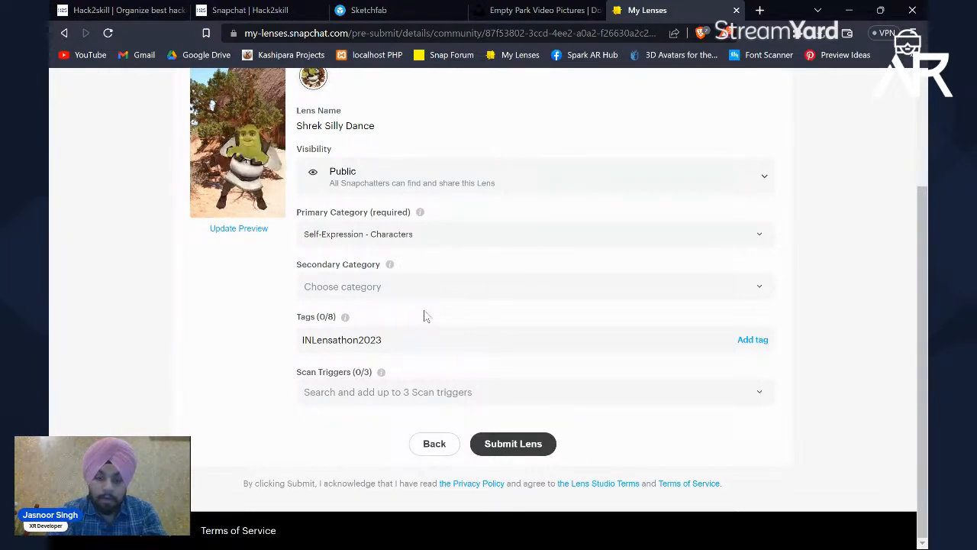
pyautogui.press('Return')
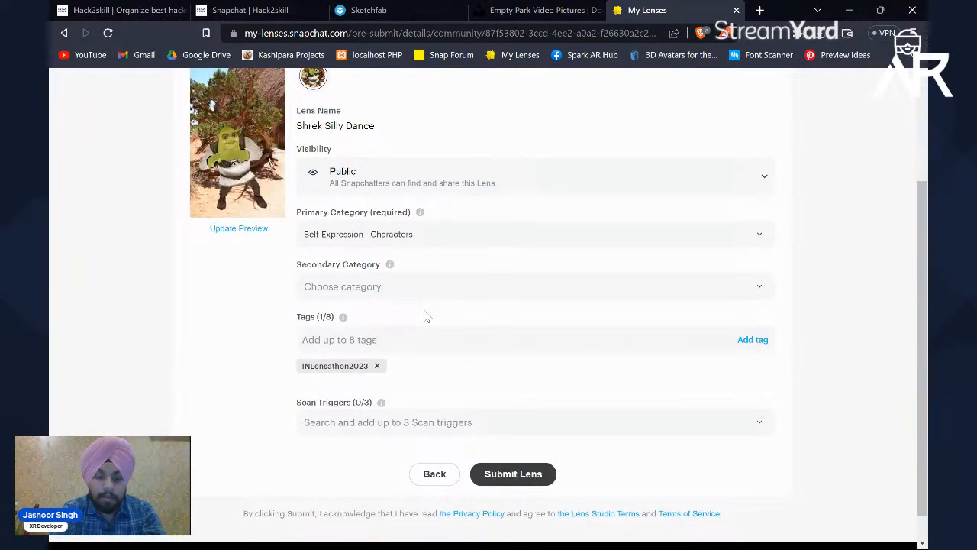
pyautogui.write('I')
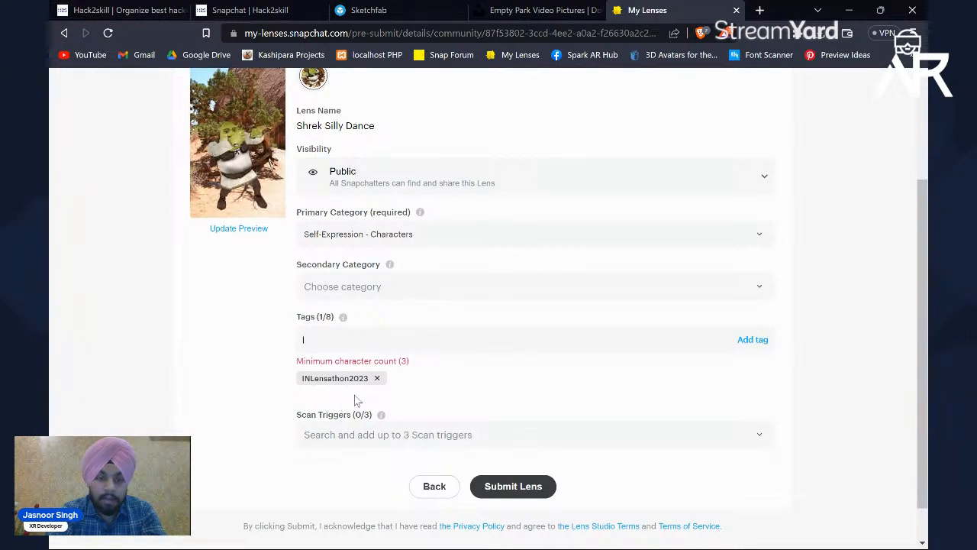
pyautogui.write('N')
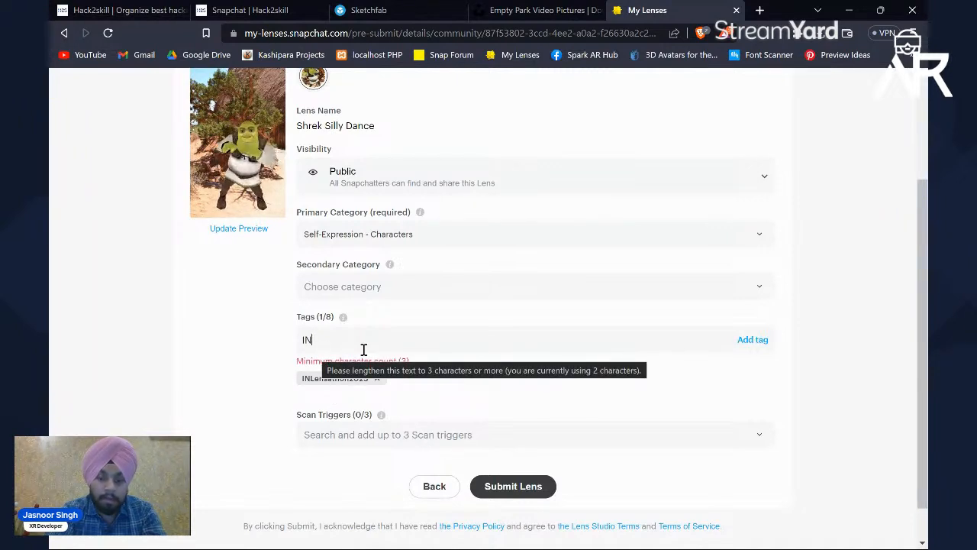
pyautogui.write('Lensthon23')
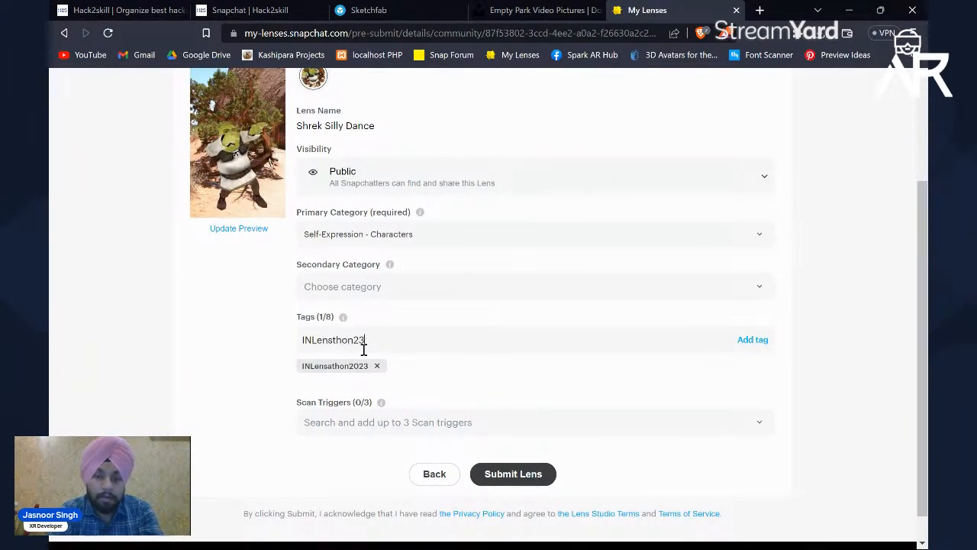
pyautogui.press('Return')
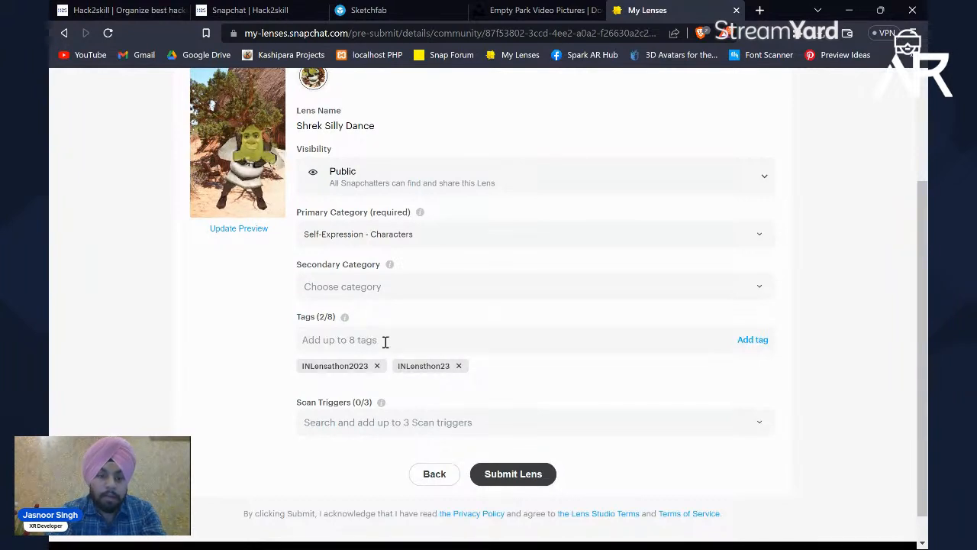
# Step: Add the tags shrek, silly, dance and meme to describe the lens
pyautogui.scroll(1, 386, 342)
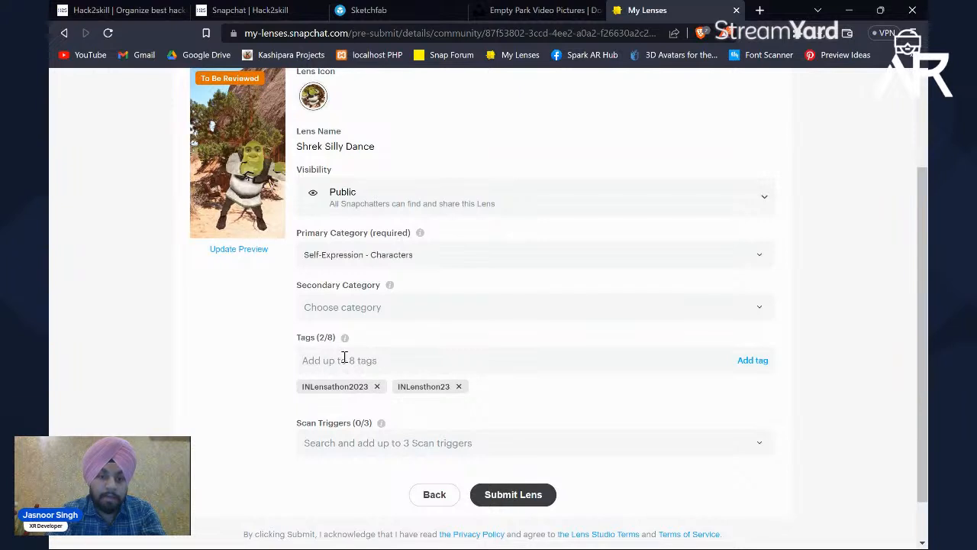
pyautogui.write('sh')
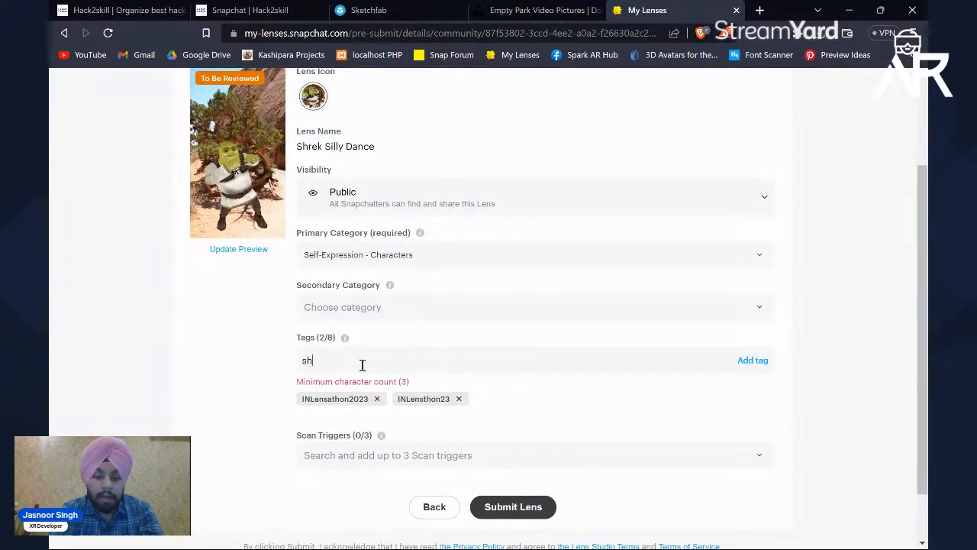
pyautogui.write('rek')
pyautogui.press('Return')
pyautogui.write('silly')
pyautogui.press('Return')
pyautogui.write('dance')
pyautogui.press('Return')
pyautogui.write('meme')
pyautogui.press('Return')
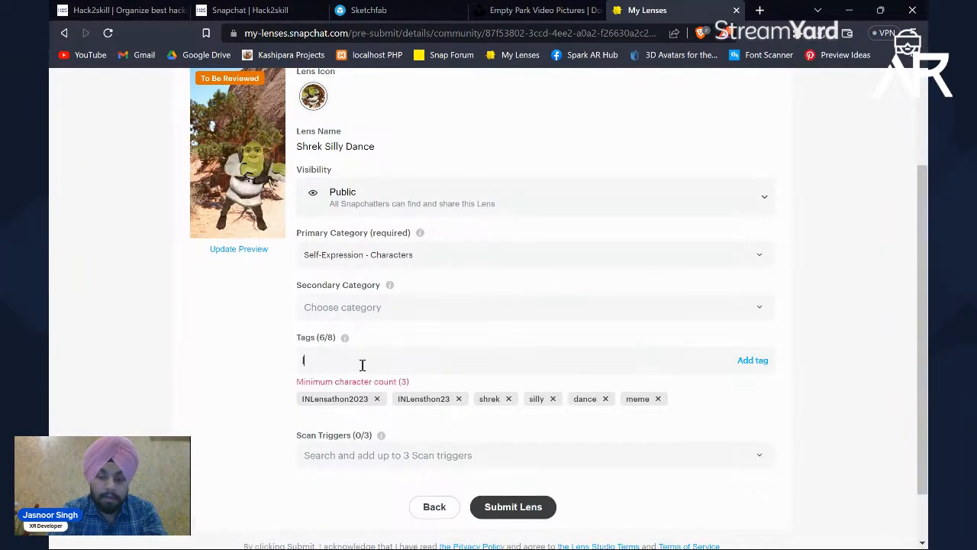
# Step: Complete the lens's tag list with snapchat and funny
pyautogui.write('s')
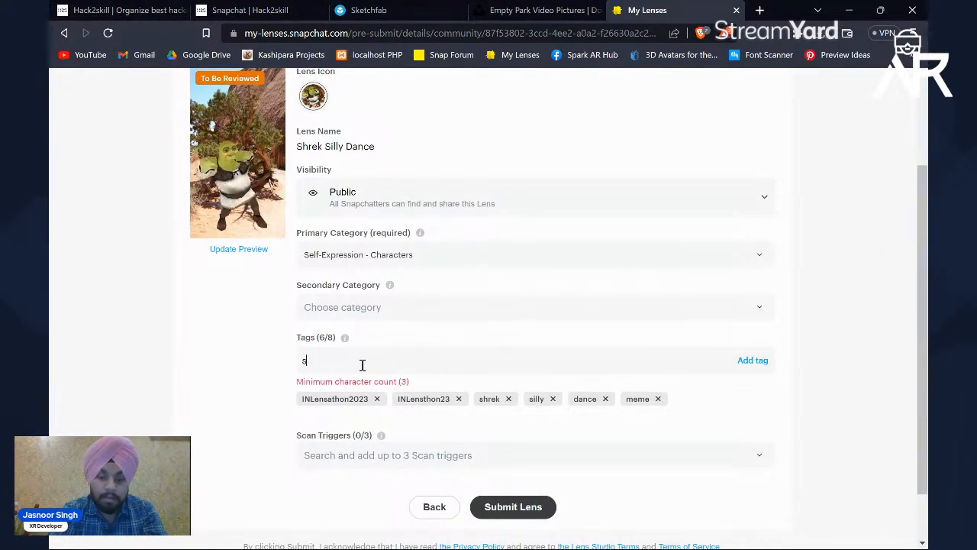
pyautogui.write('napchat')
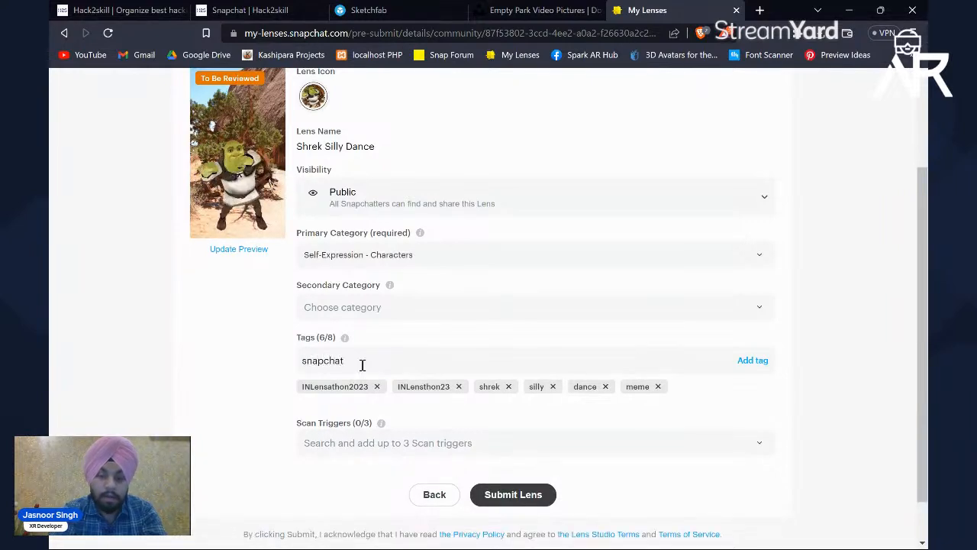
pyautogui.press('Return')
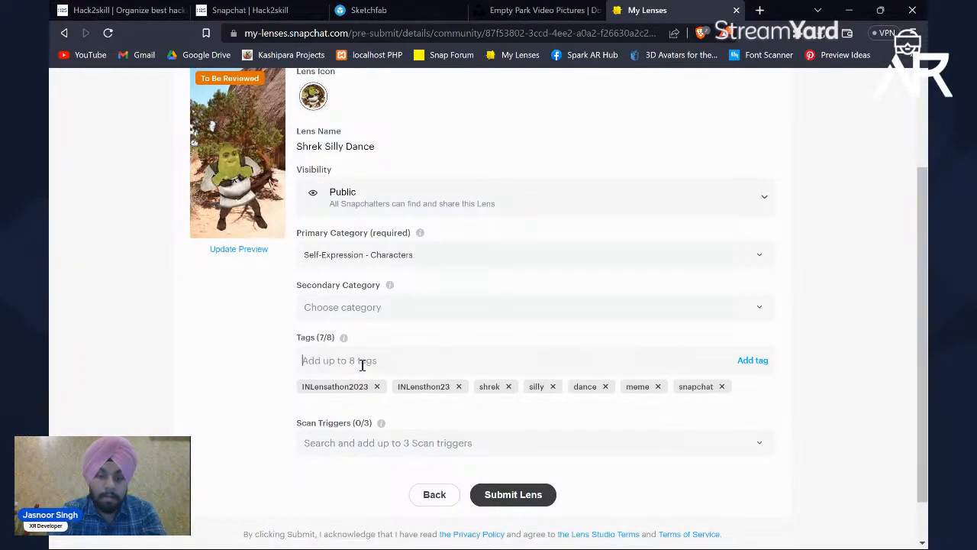
pyautogui.write('n')
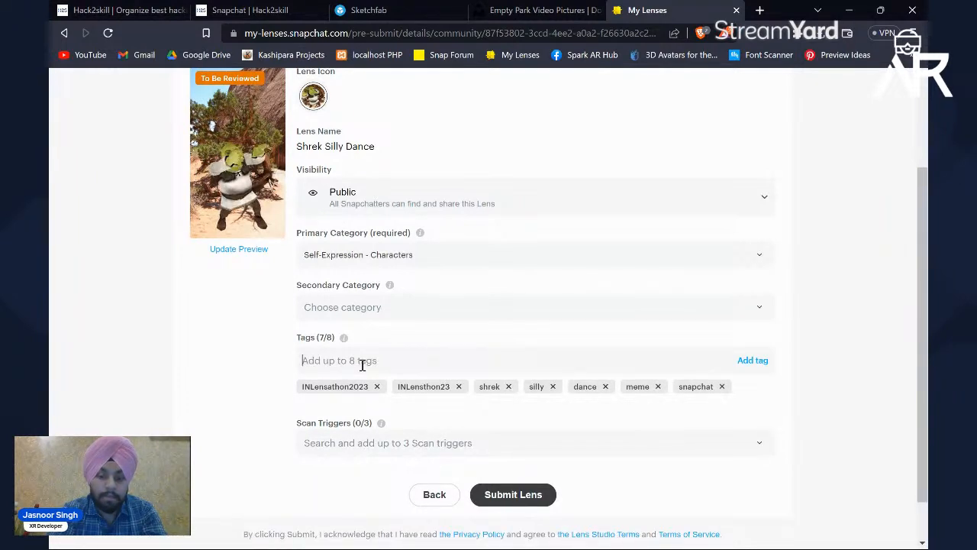
pyautogui.write('fun')
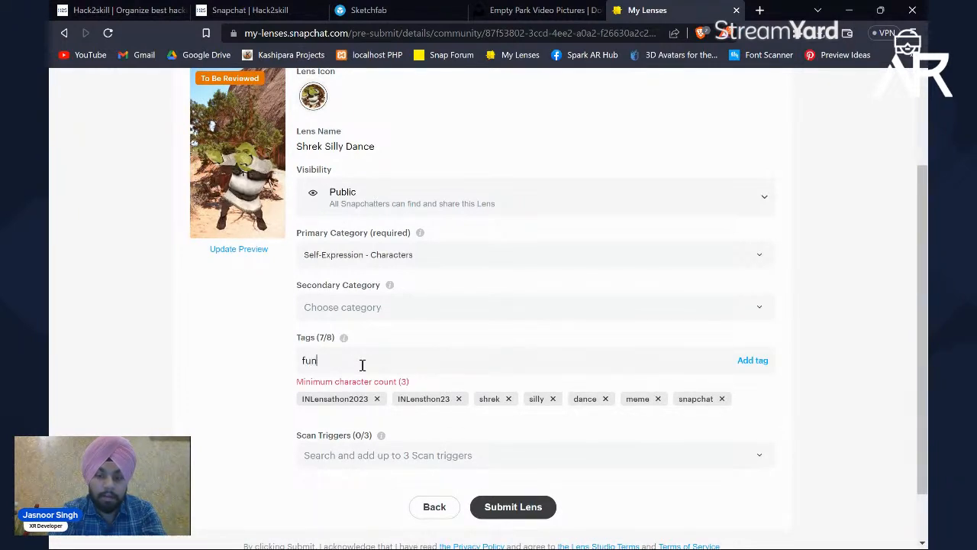
pyautogui.write('ny')
pyautogui.press('Return')
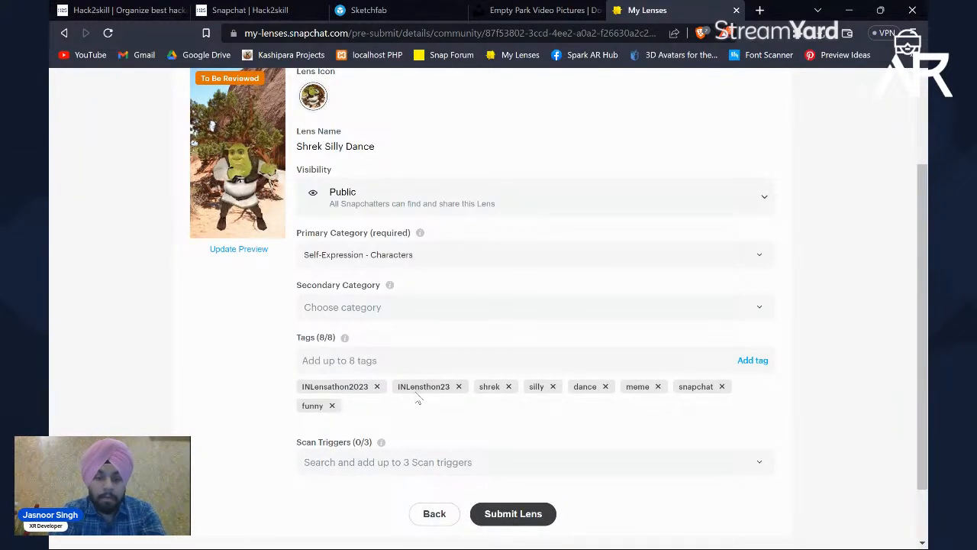
# Step: Submit the lens for review and open the Shrek Silly Dance details page from the My Lenses list
pyautogui.scroll(2, 378, 350)
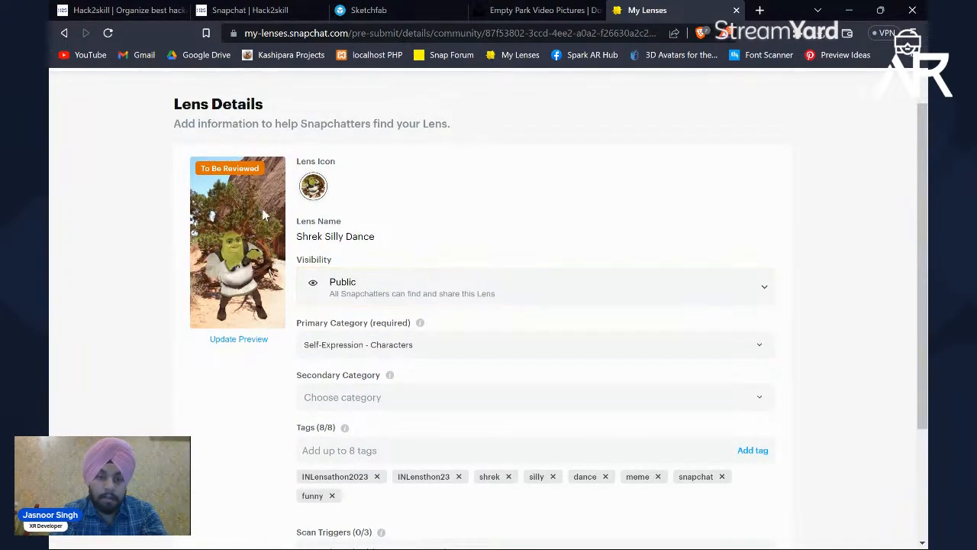
pyautogui.scroll(-1, 420, 299)
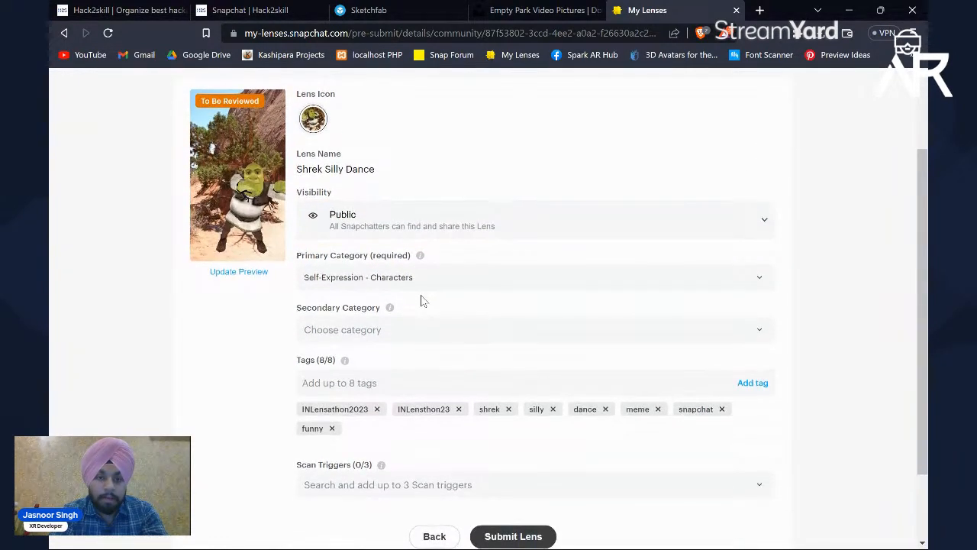
pyautogui.scroll(-2, 421, 298)
pyautogui.click(526, 446)
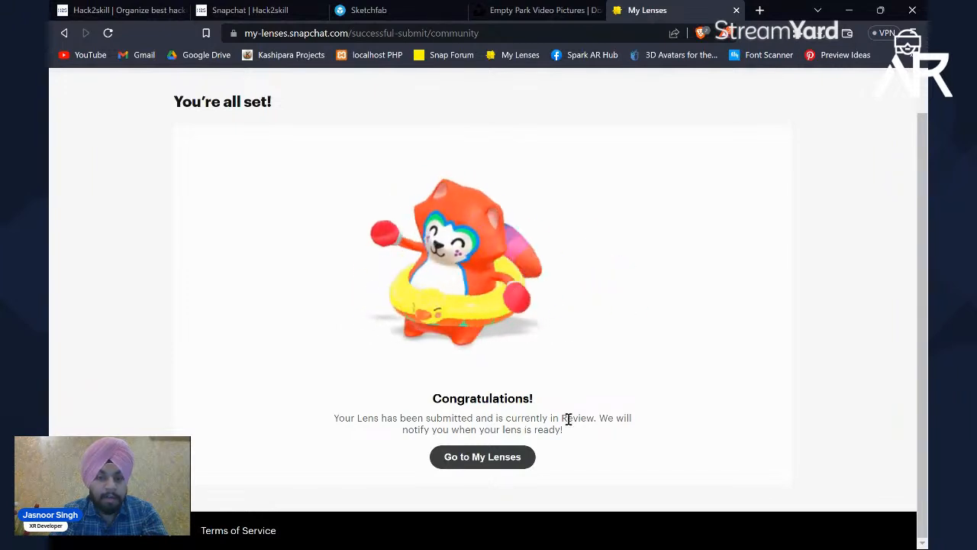
pyautogui.click(495, 457)
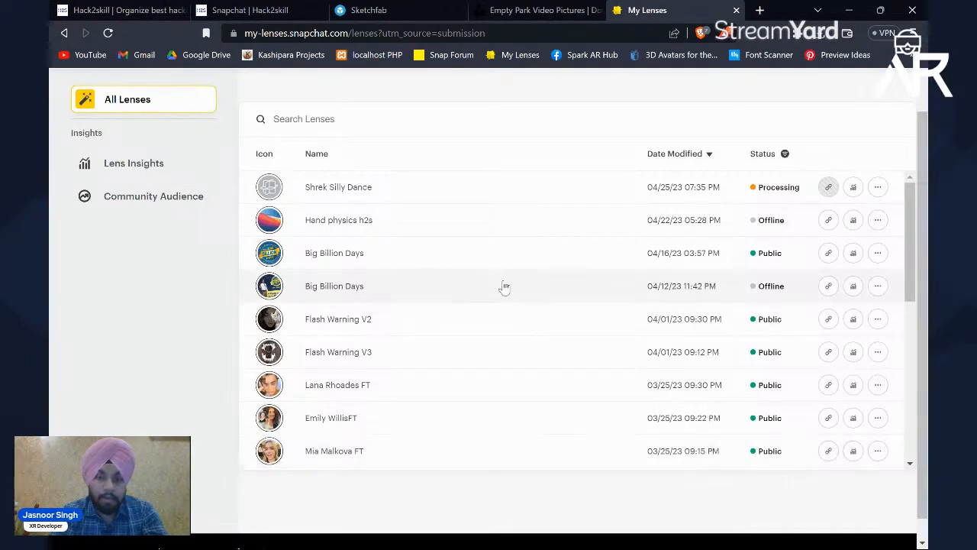
pyautogui.click(564, 199)
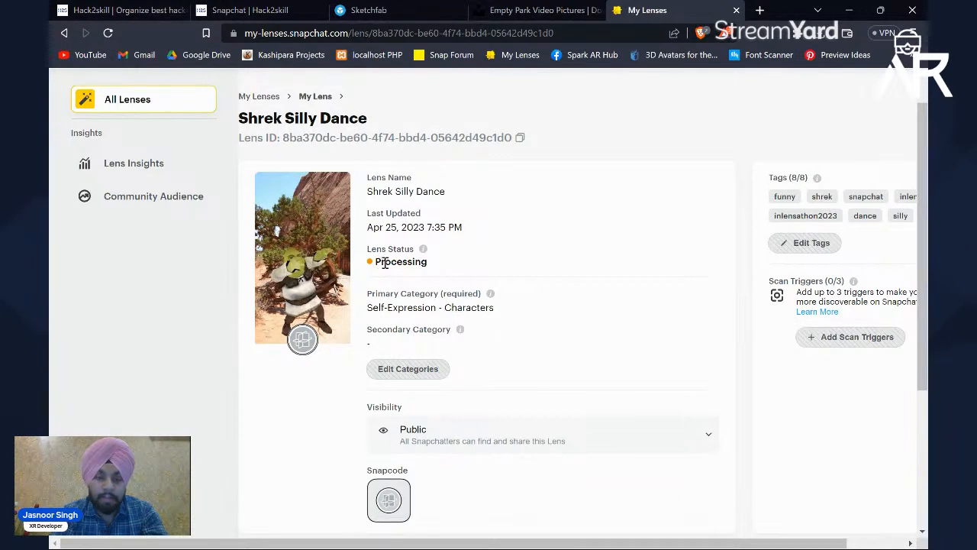
# Step: Examine the submitted lens's status, tags, category, visibility, Snapcode and insights on its details page
pyautogui.moveTo(374, 262); pyautogui.dragTo(427, 261)
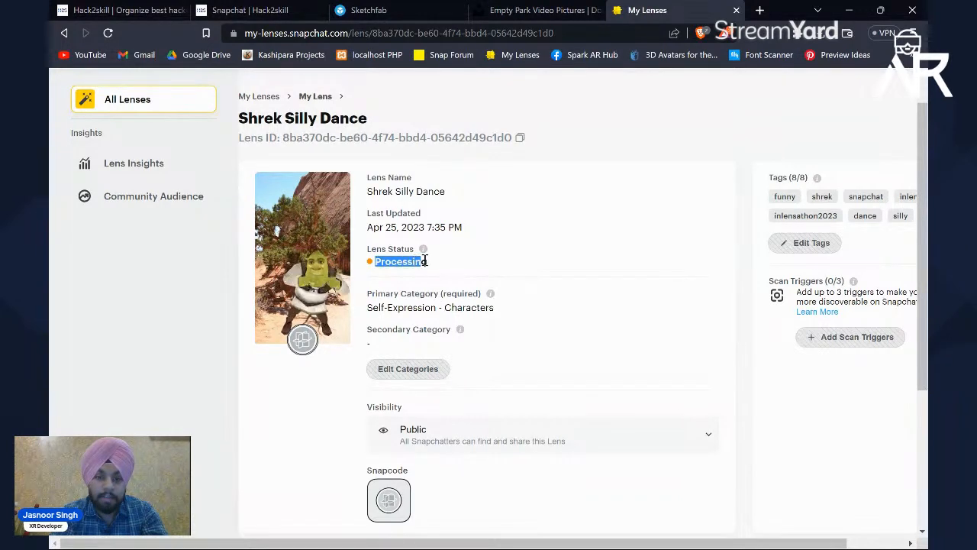
pyautogui.click(414, 262)
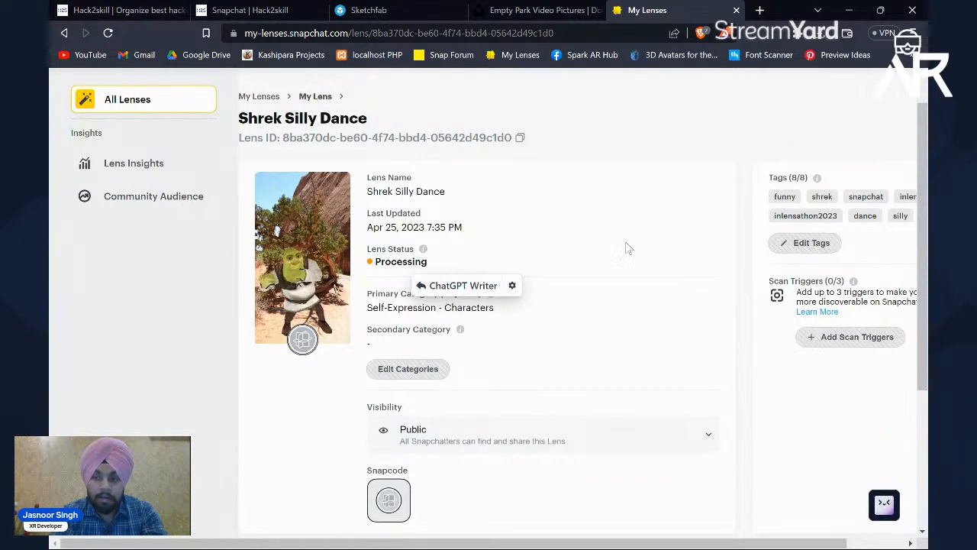
pyautogui.hscroll(2, 655, 242)
pyautogui.moveTo(717, 196); pyautogui.dragTo(866, 222)
pyautogui.scroll(-2, 378, 302)
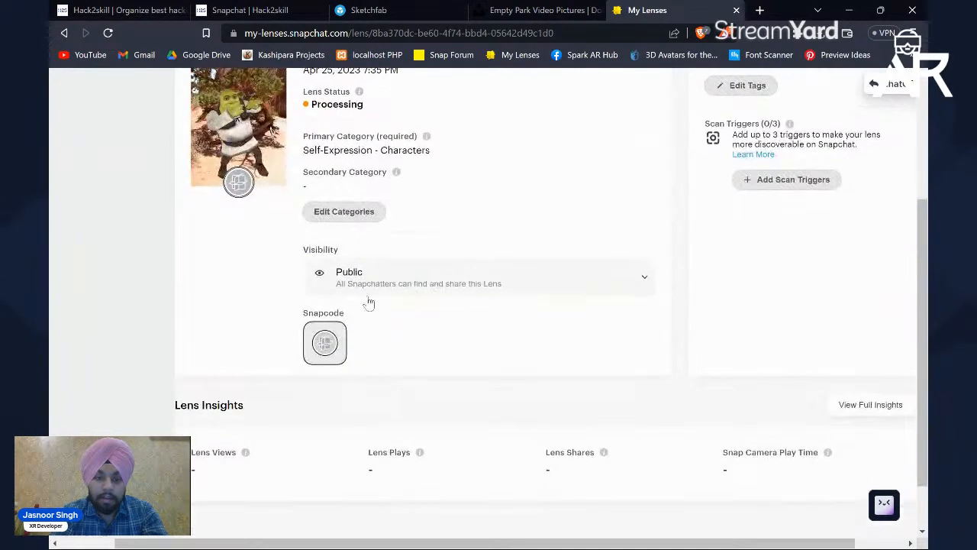
pyautogui.click(439, 290)
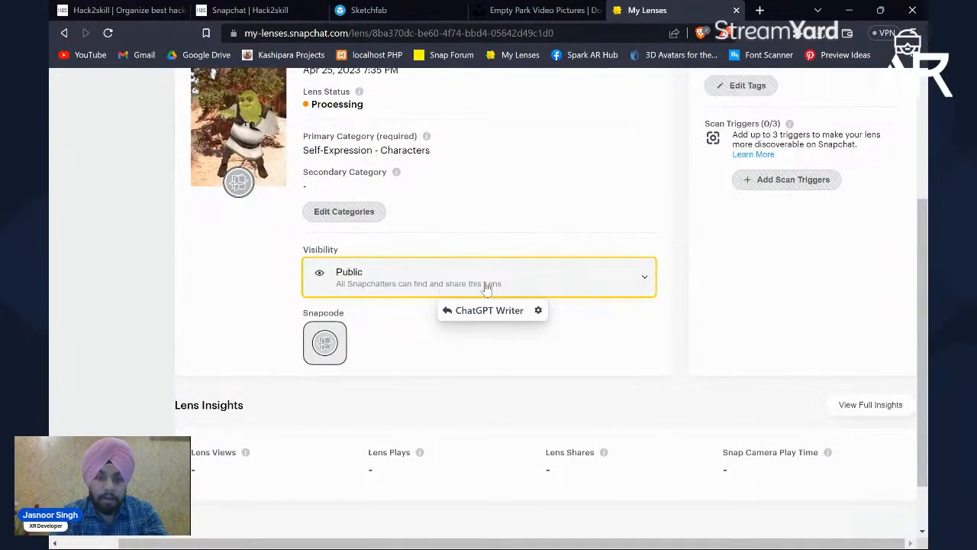
pyautogui.click(573, 267)
pyautogui.click(570, 278)
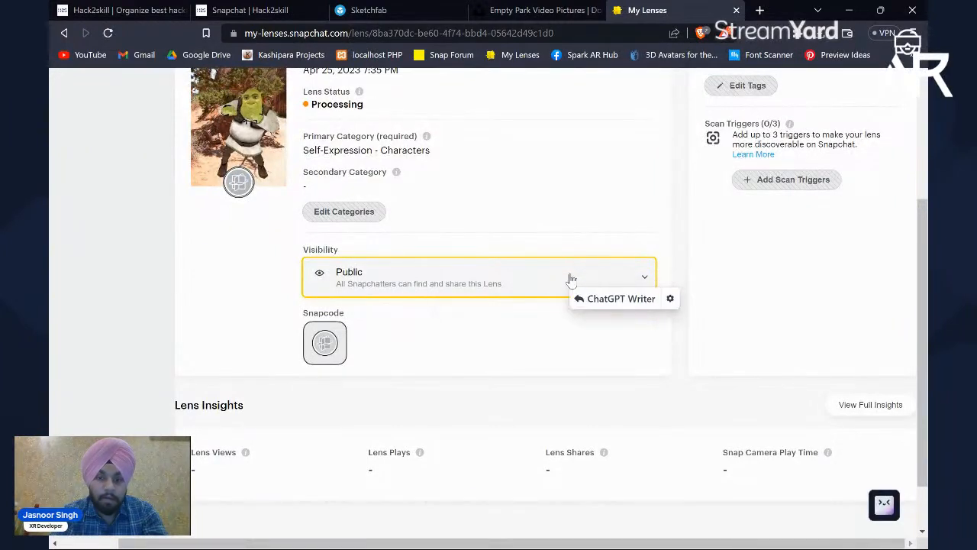
pyautogui.click(524, 366)
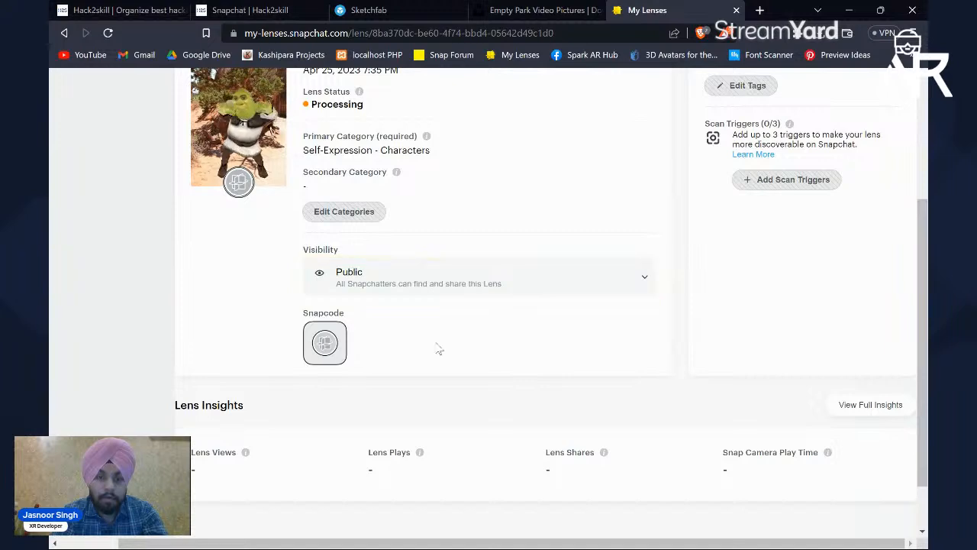
pyautogui.scroll(2, 439, 349)
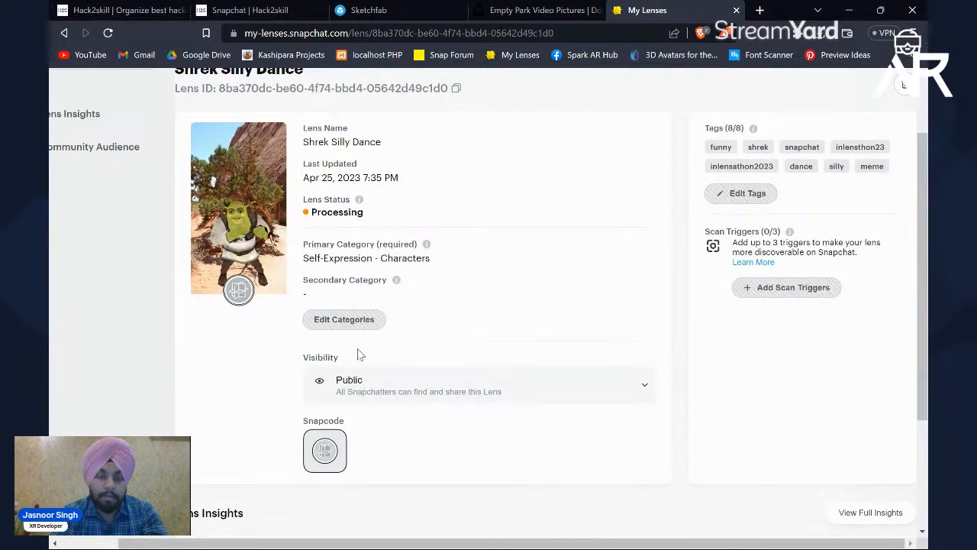
pyautogui.scroll(1, 360, 344)
pyautogui.scroll(-3, 357, 347)
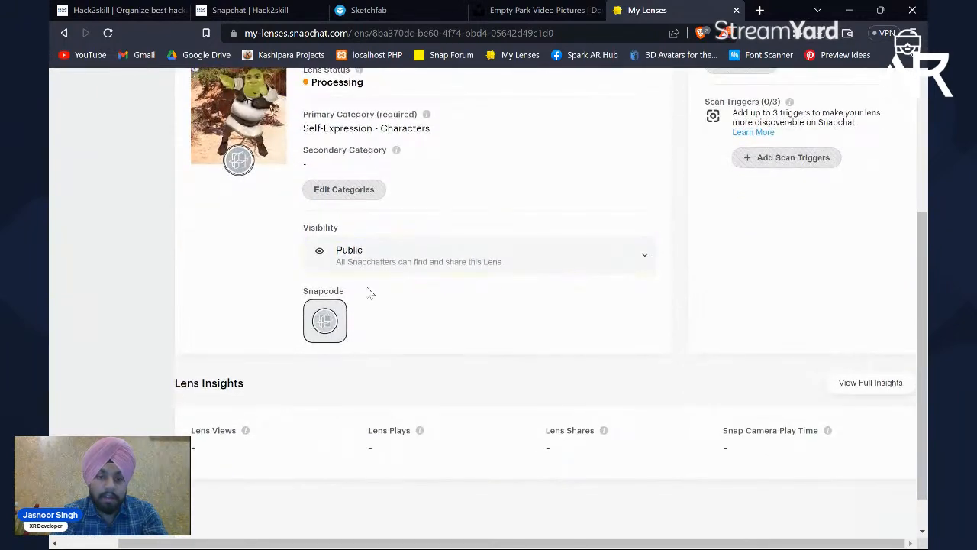
pyautogui.scroll(2, 370, 291)
pyautogui.scroll(-3, 363, 284)
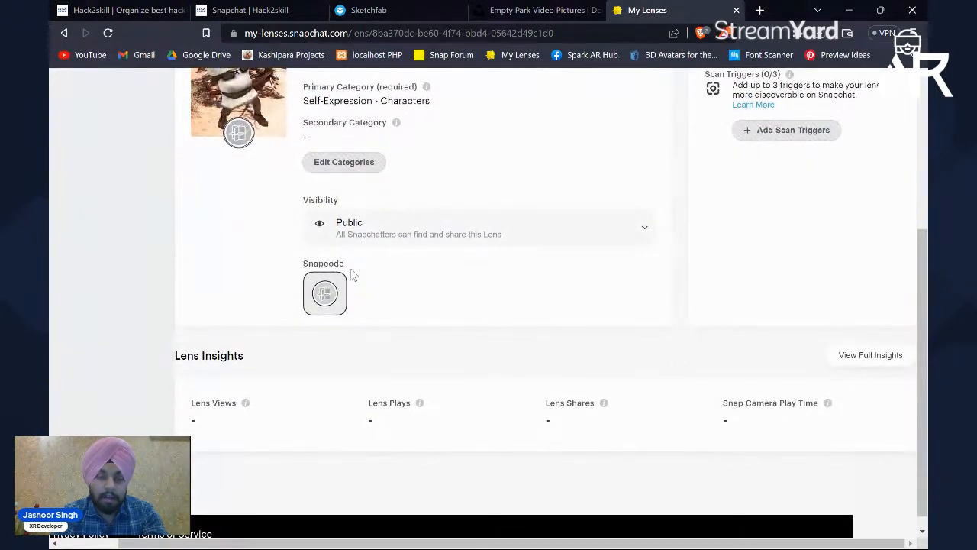
# Step: Return from the Shrek Silly Dance details page to the My Lenses list
pyautogui.scroll(4, 351, 286)
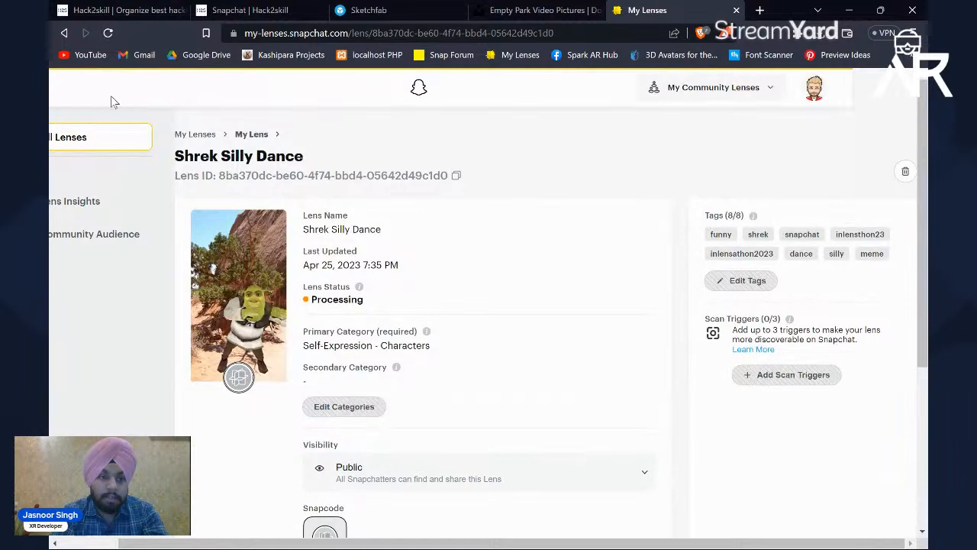
pyautogui.click(64, 33)
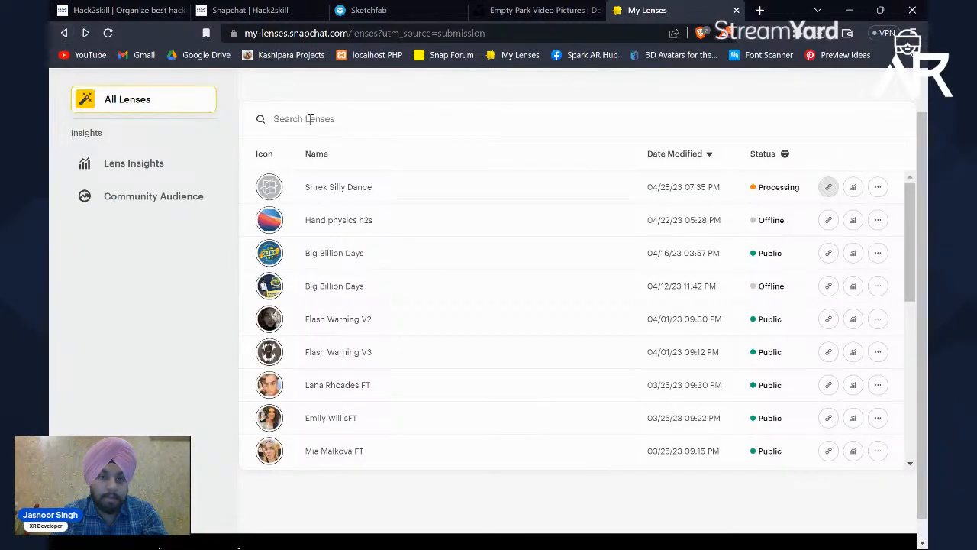
pyautogui.write('snow')
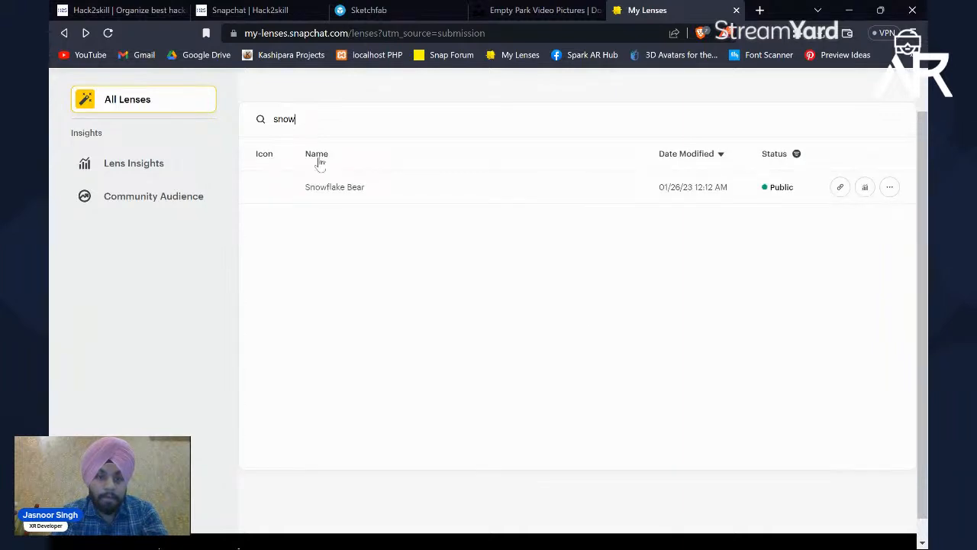
pyautogui.click(354, 203)
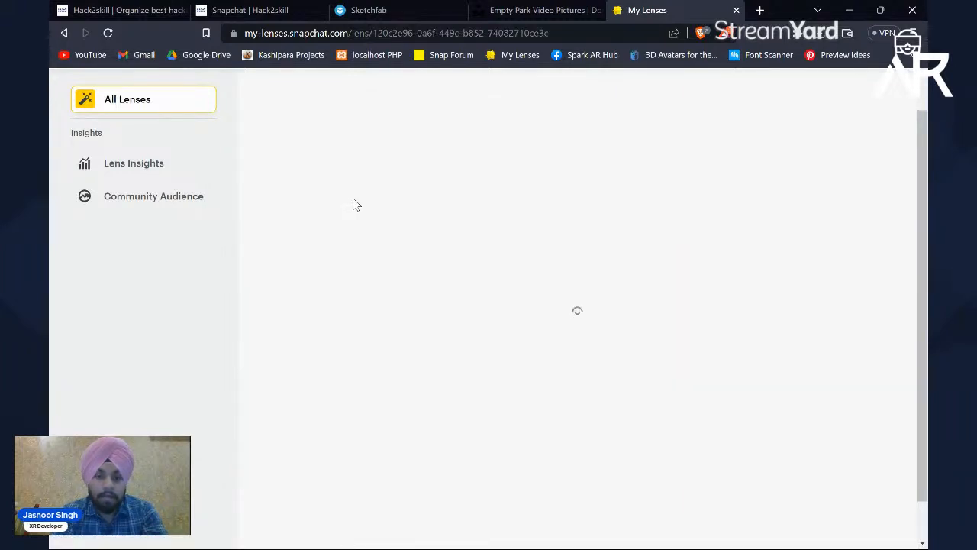
pyautogui.click(65, 33)
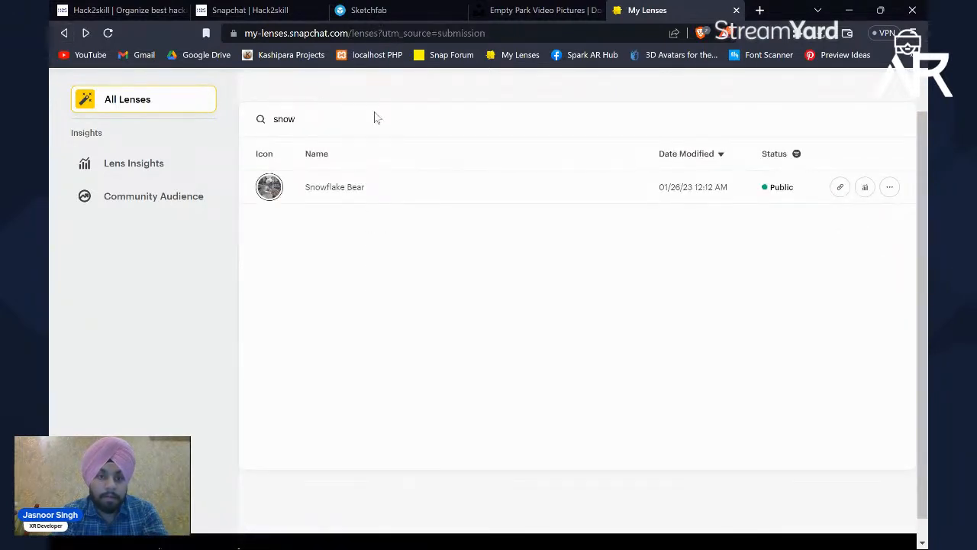
# Step: Search the lens list for twerk and open the Jake Twerk lens's details page
pyautogui.press('BackSpace')
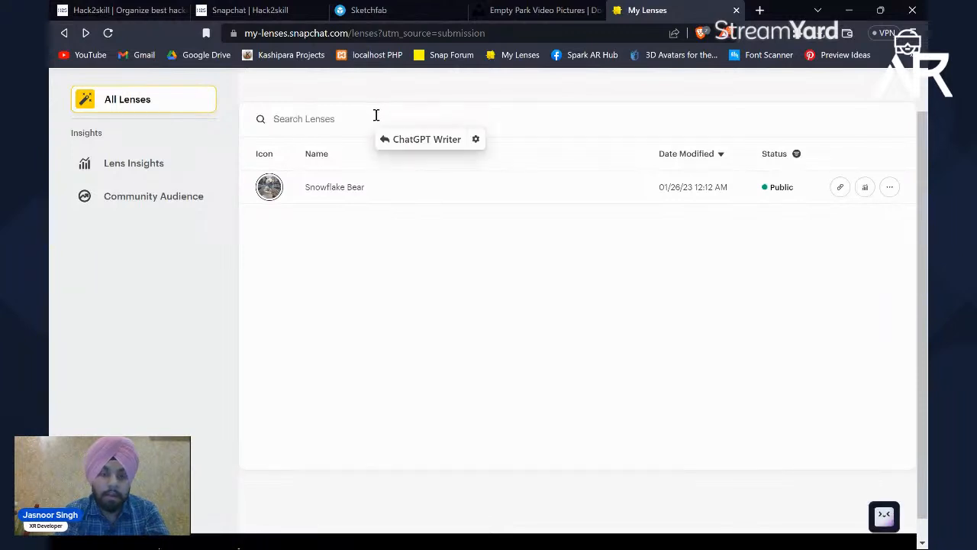
pyautogui.write('twerk')
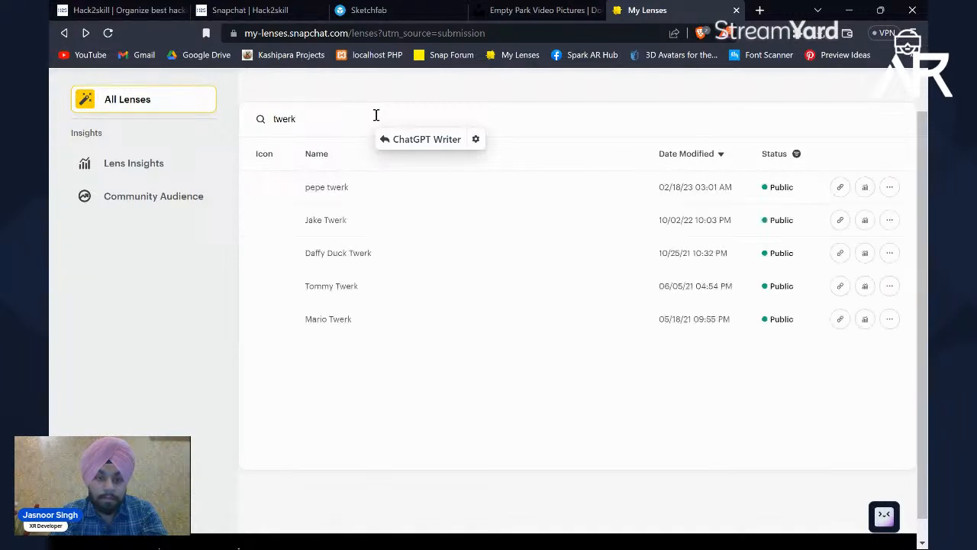
pyautogui.click(351, 223)
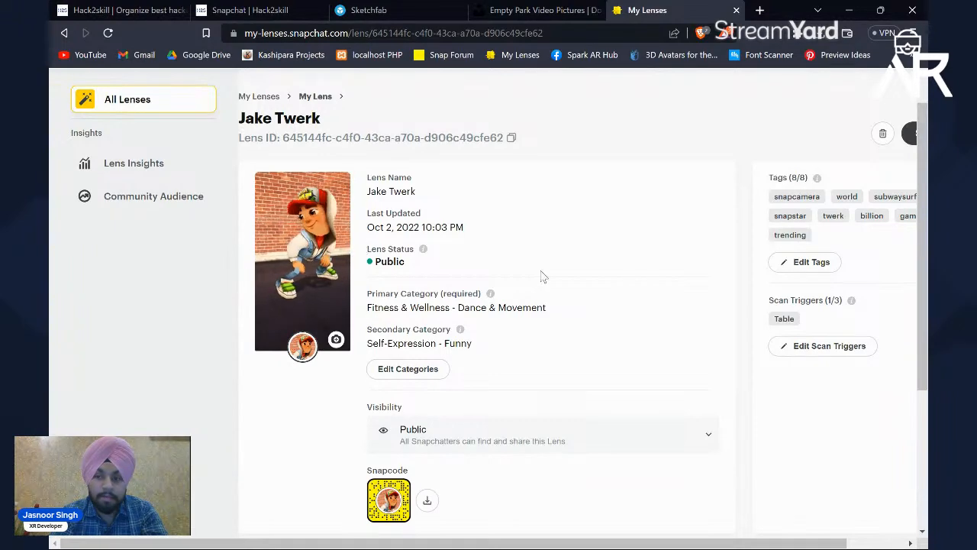
# Step: Examine the Jake Twerk lens's tags, scan triggers, primary and secondary categories, and available visibility options
pyautogui.hscroll(2, 541, 277)
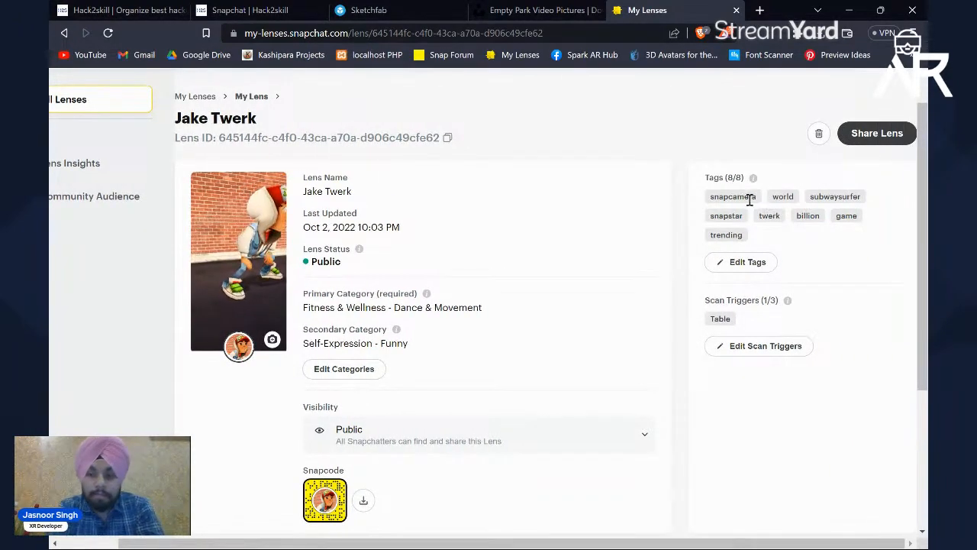
pyautogui.moveTo(713, 200); pyautogui.dragTo(752, 243)
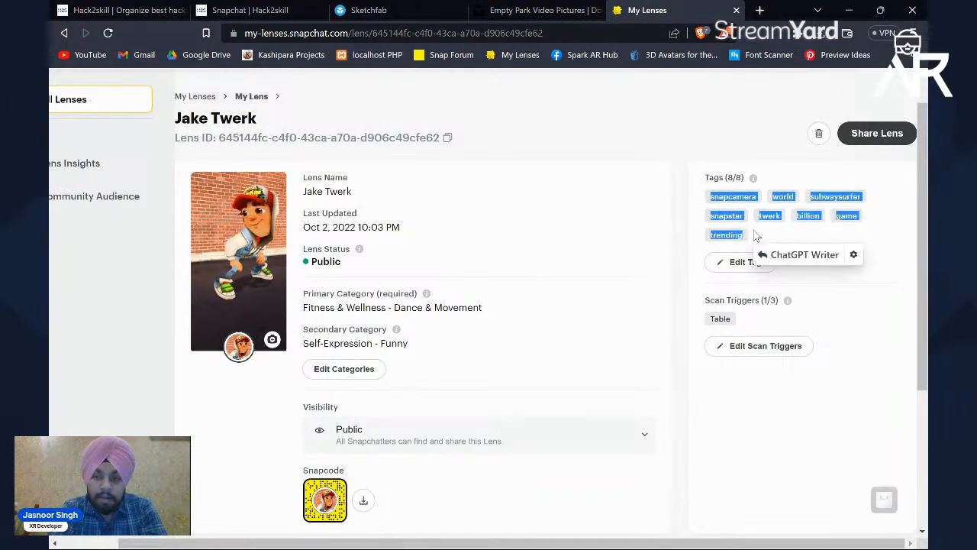
pyautogui.moveTo(708, 303); pyautogui.dragTo(779, 302)
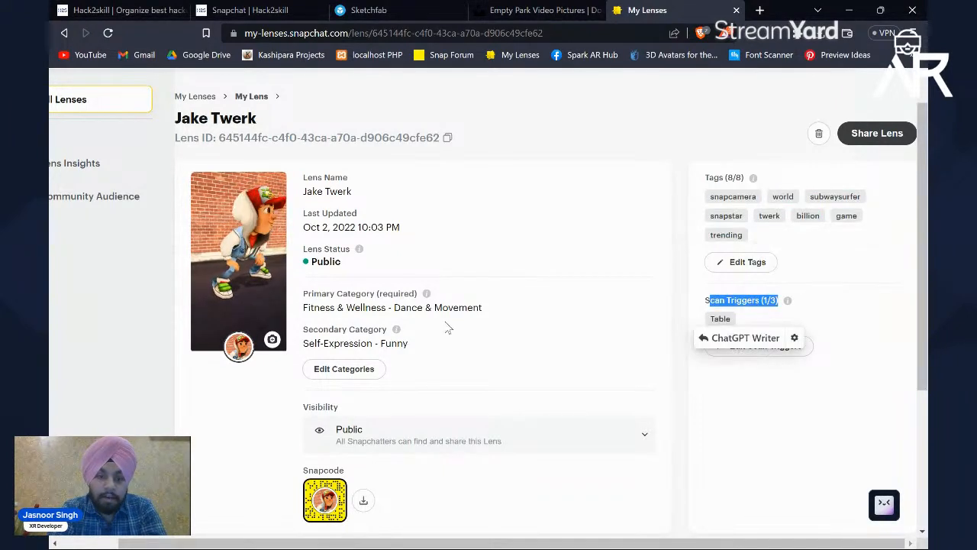
pyautogui.click(346, 338)
pyautogui.moveTo(394, 305); pyautogui.dragTo(483, 308)
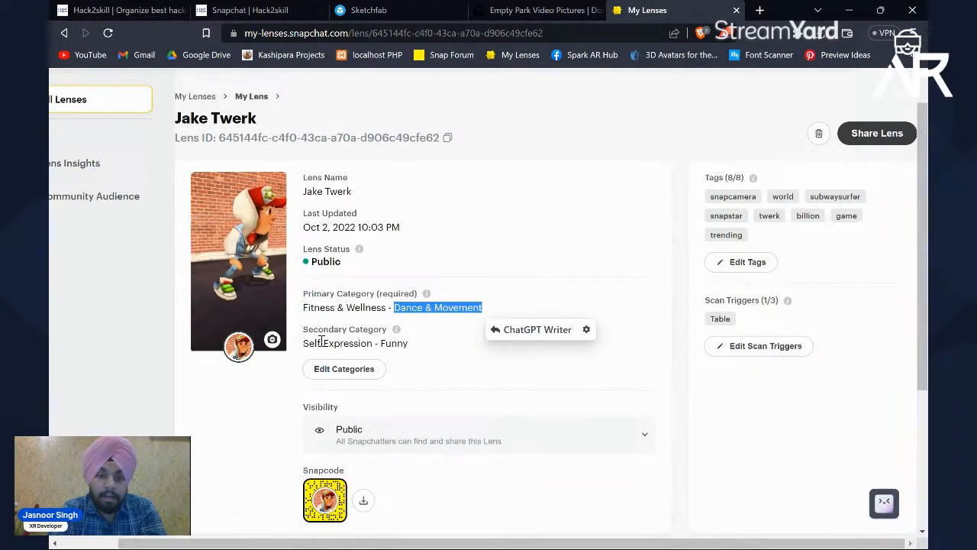
pyautogui.moveTo(380, 344); pyautogui.dragTo(405, 344)
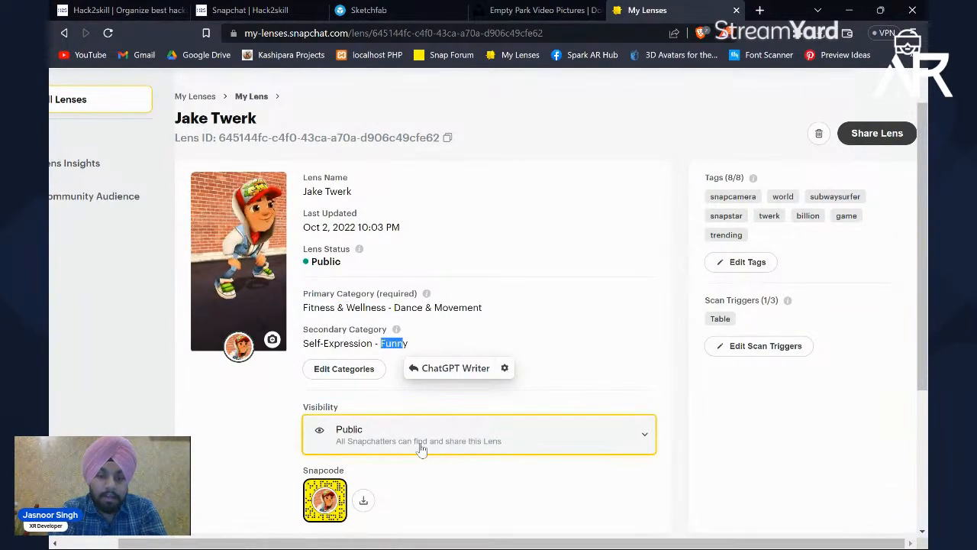
pyautogui.click(398, 445)
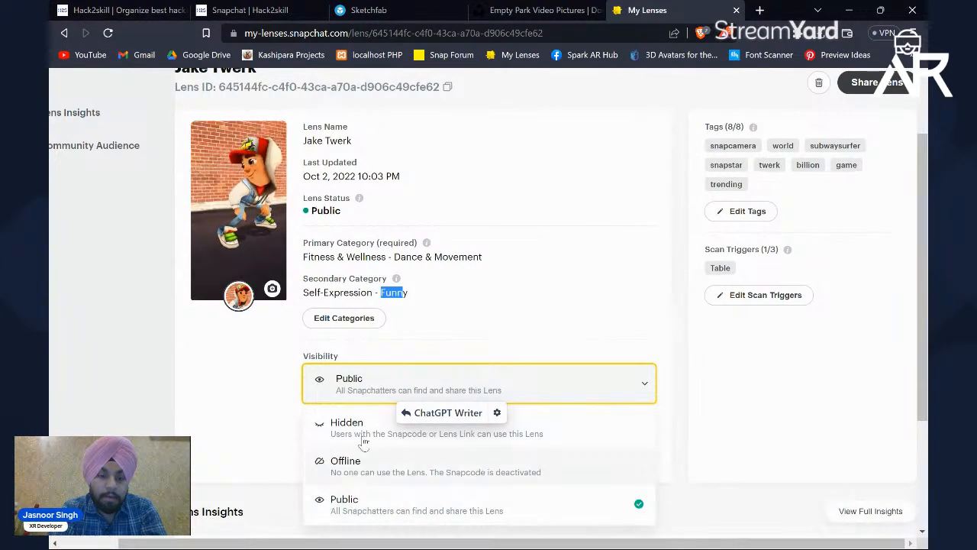
pyautogui.click(462, 336)
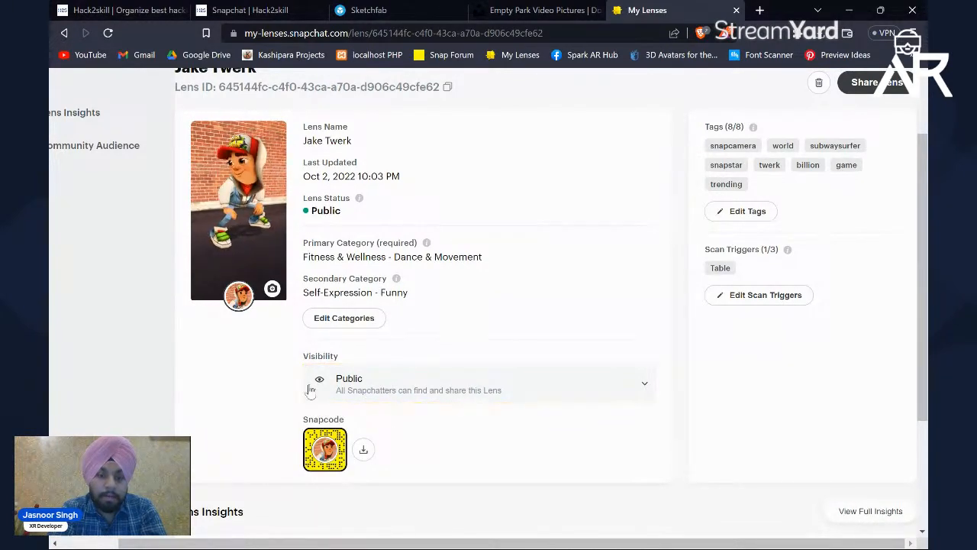
pyautogui.scroll(2, 448, 358)
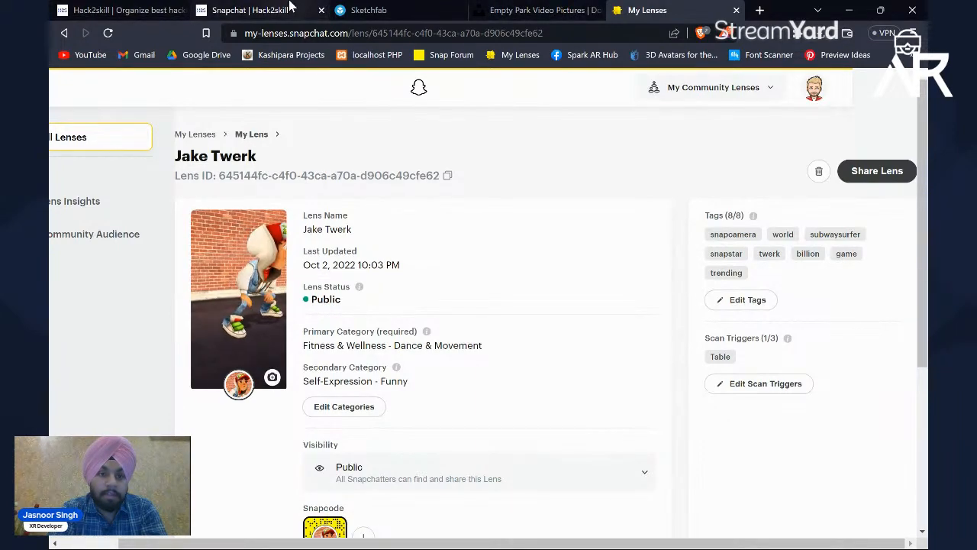
# Step: Switch to the Hack2skill Lensathon page, open the lens submission form from the dashboard and review its fields
pyautogui.click(289, 9)
pyautogui.scroll(10, 390, 156)
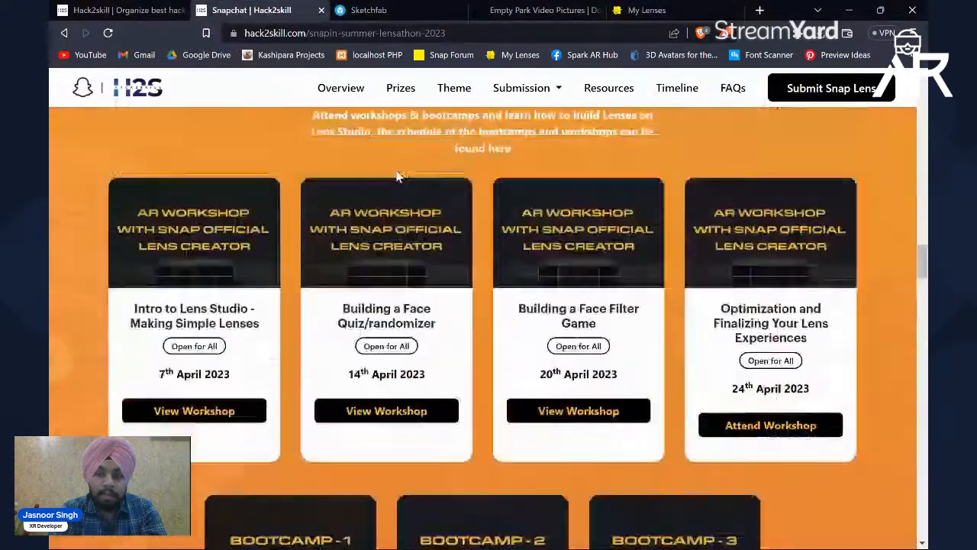
pyautogui.scroll(10, 395, 177)
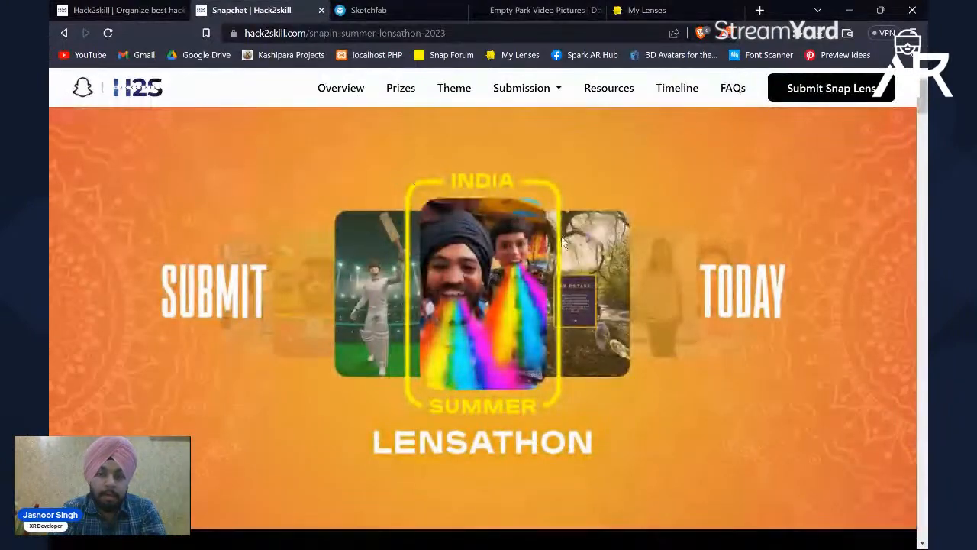
pyautogui.scroll(5, 562, 241)
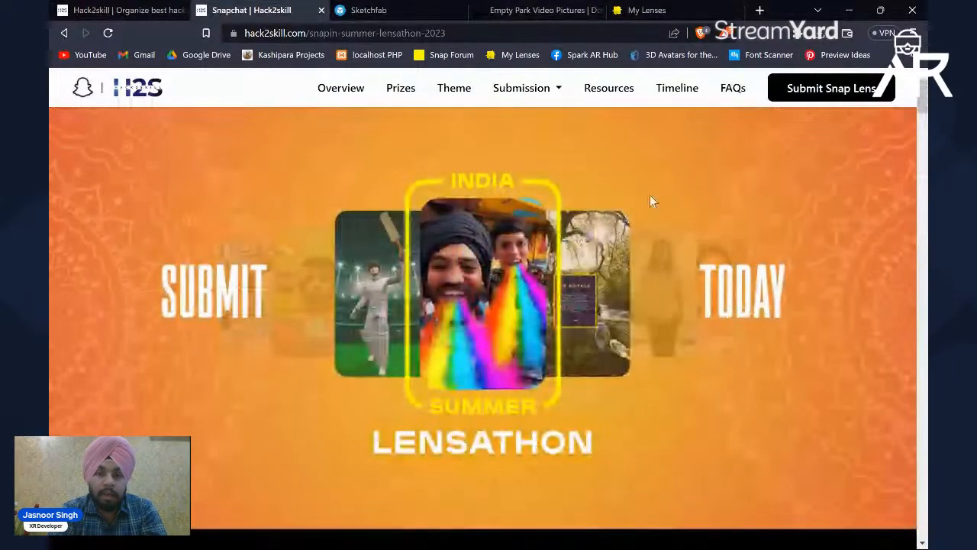
pyautogui.click(844, 86)
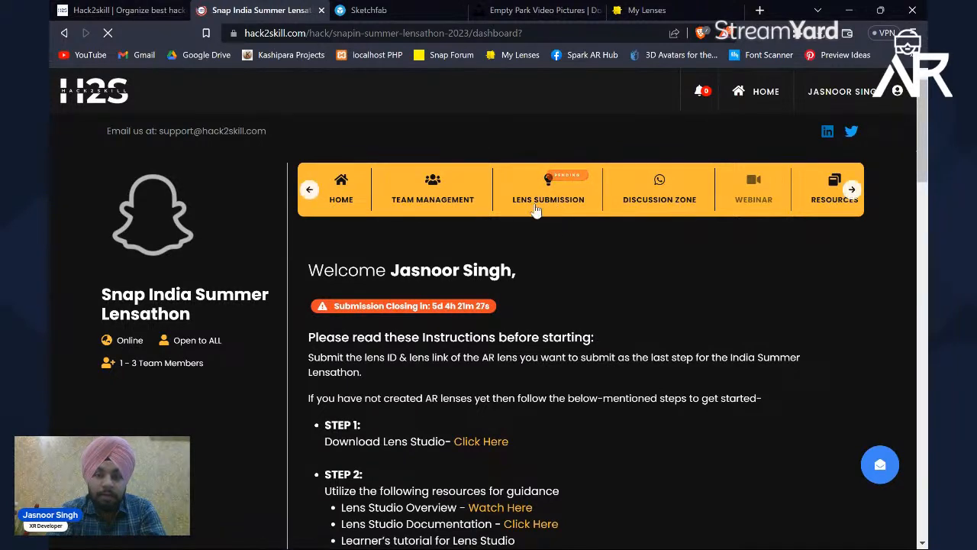
pyautogui.click(551, 200)
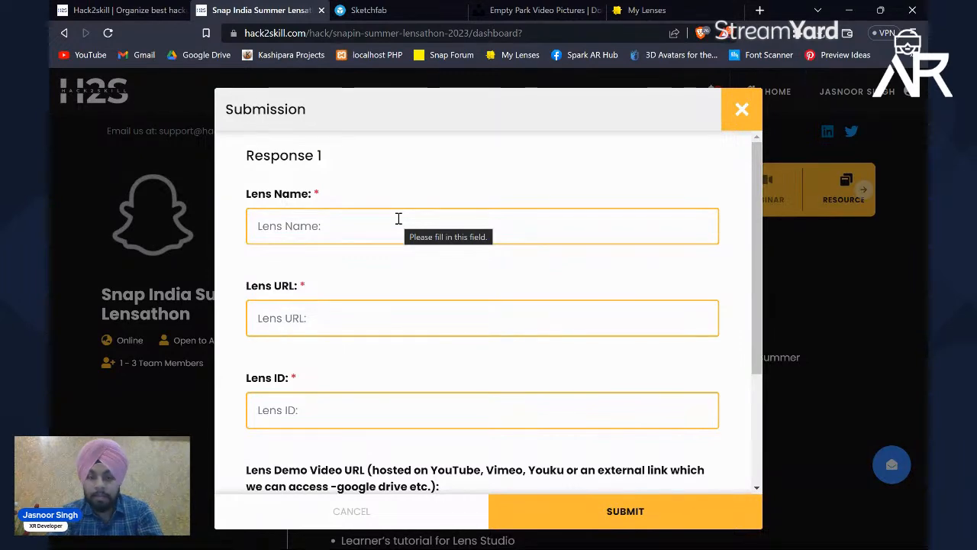
pyautogui.scroll(-1, 360, 217)
pyautogui.scroll(1, 362, 222)
pyautogui.click(400, 9)
pyautogui.click(261, 10)
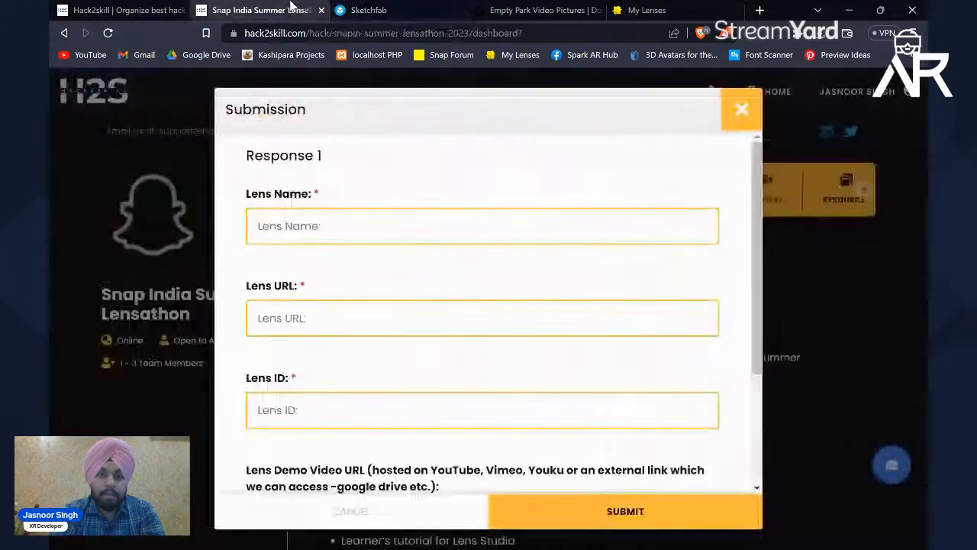
# Step: Copy the lens name Jake Twerk from My Lenses into the submission form's Lens Name field
pyautogui.click(637, 8)
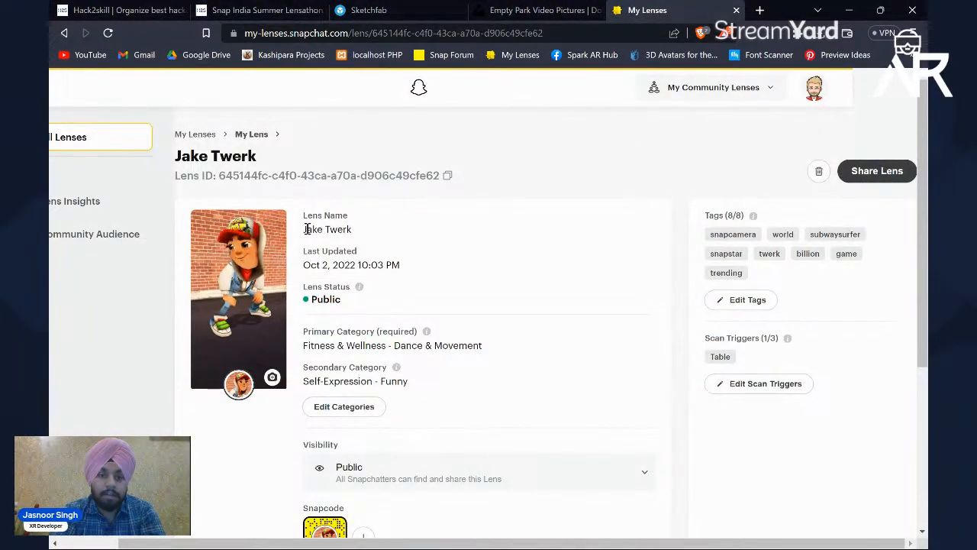
pyautogui.moveTo(304, 229); pyautogui.dragTo(360, 236)
pyautogui.hotkey('ctrl', 'c')
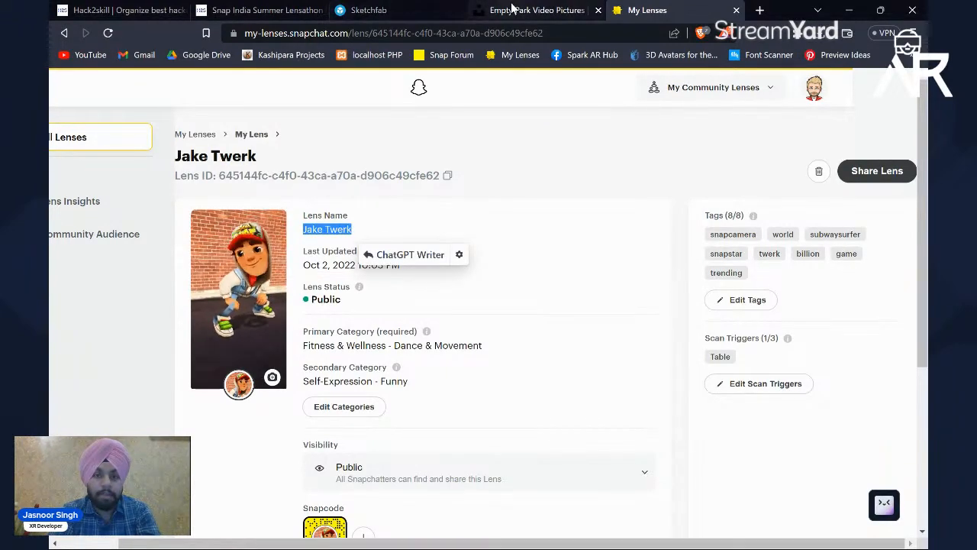
pyautogui.click(260, 10)
pyautogui.click(305, 226)
pyautogui.hotkey('ctrl', 'v')
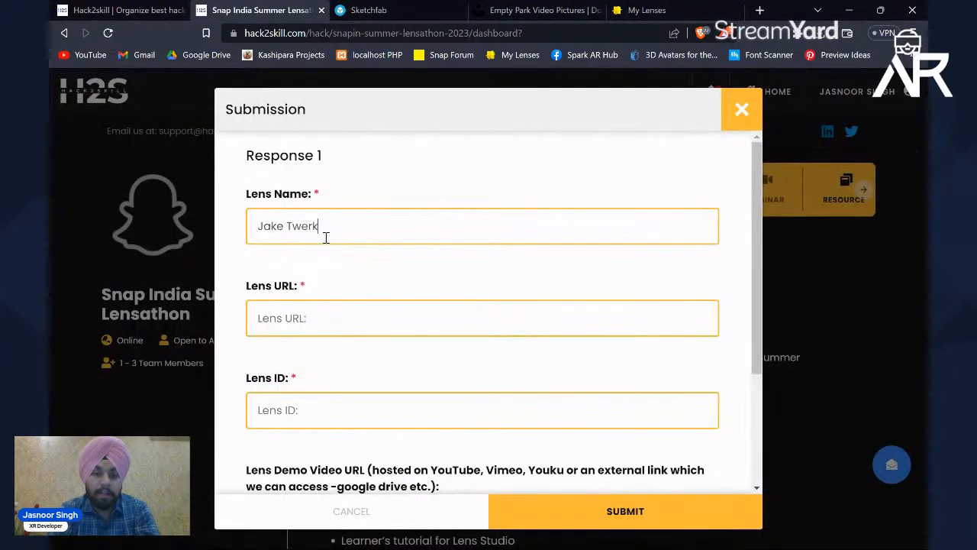
# Step: Copy the Jake Twerk lens's share link from My Lenses into the submission form's Lens URL field
pyautogui.click(633, 10)
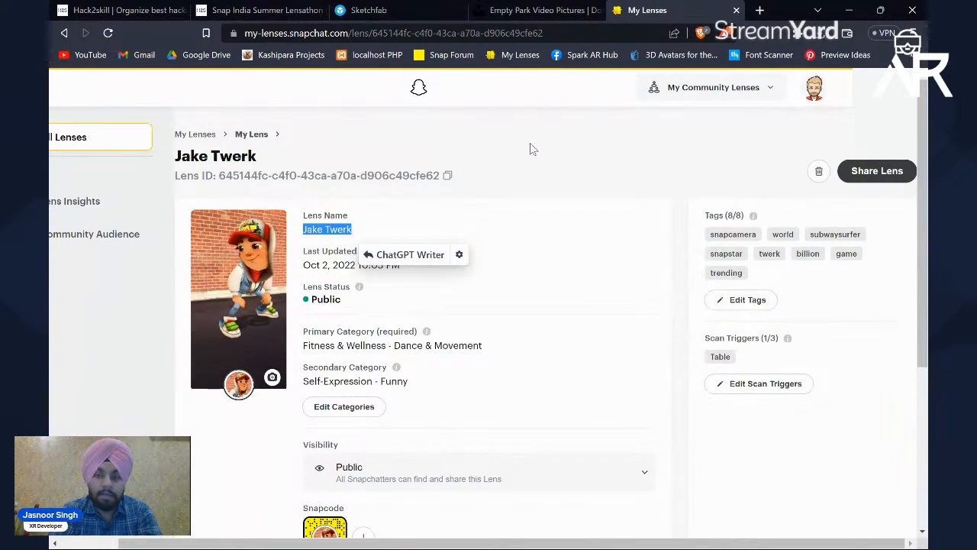
pyautogui.click(881, 174)
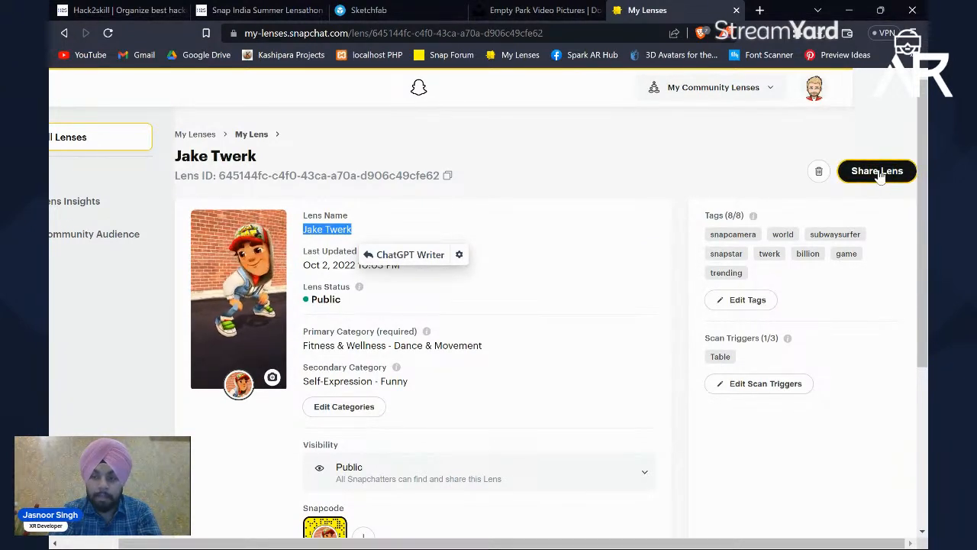
pyautogui.click(871, 174)
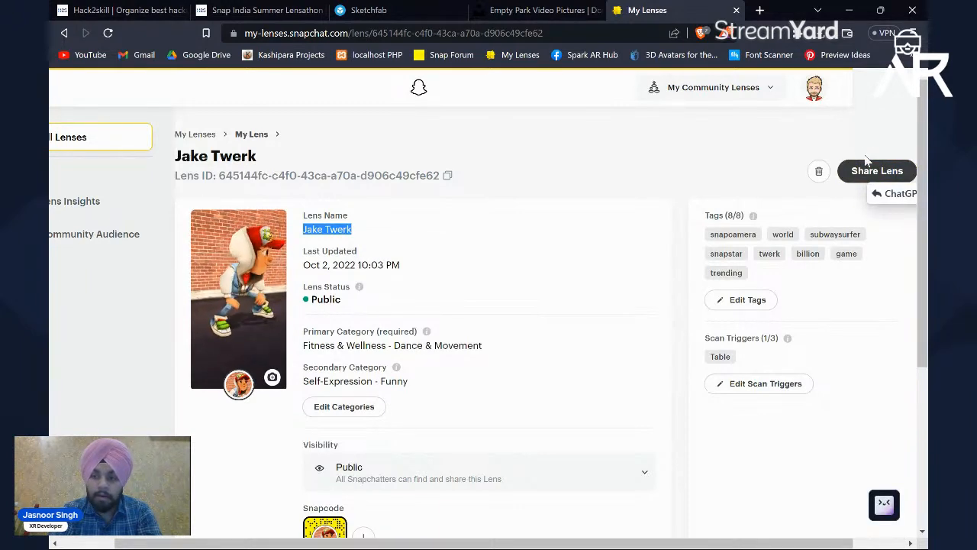
pyautogui.click(256, 7)
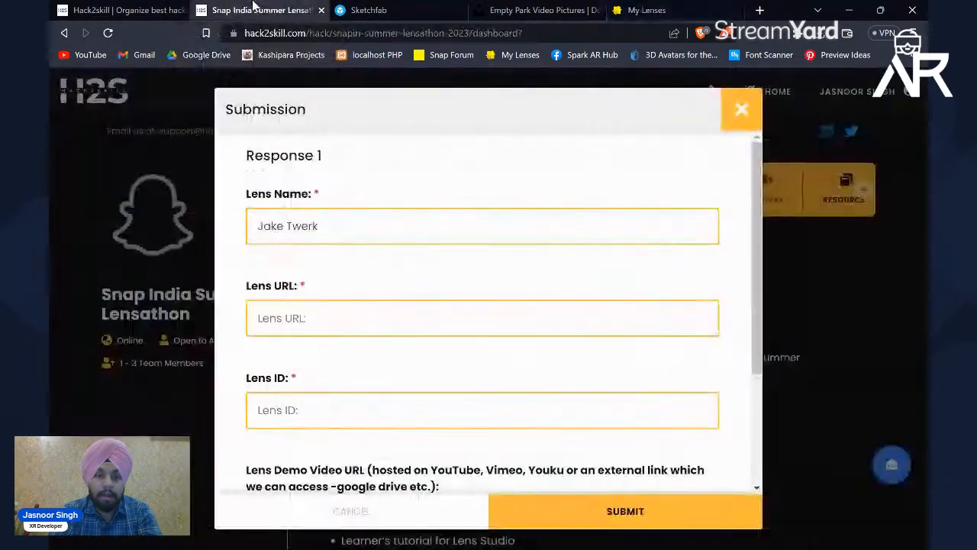
pyautogui.click(311, 318)
pyautogui.hotkey('ctrl', 'v')
pyautogui.scroll(-2, 359, 380)
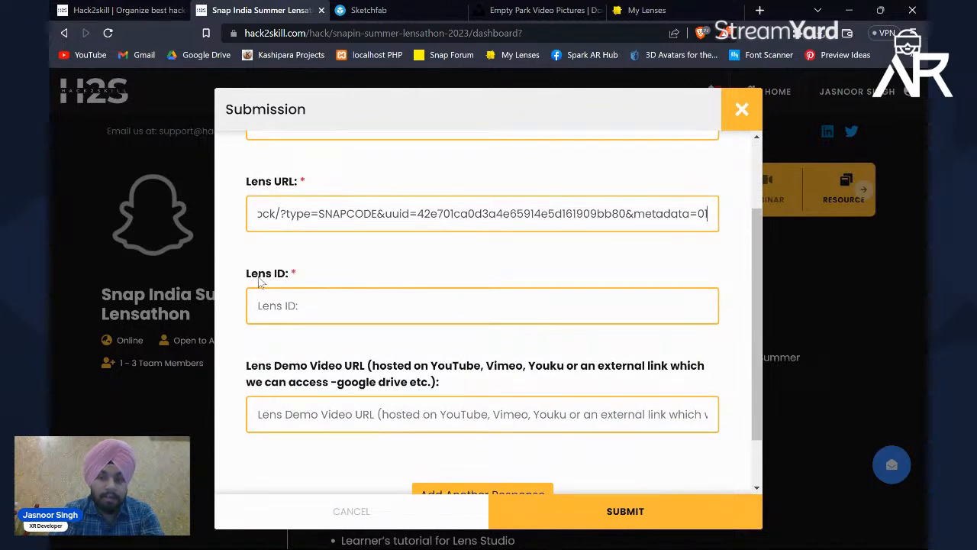
# Step: Copy the Jake Twerk lens's ID from My Lenses into the submission form's Lens ID field and check the filled entries
pyautogui.click(648, 9)
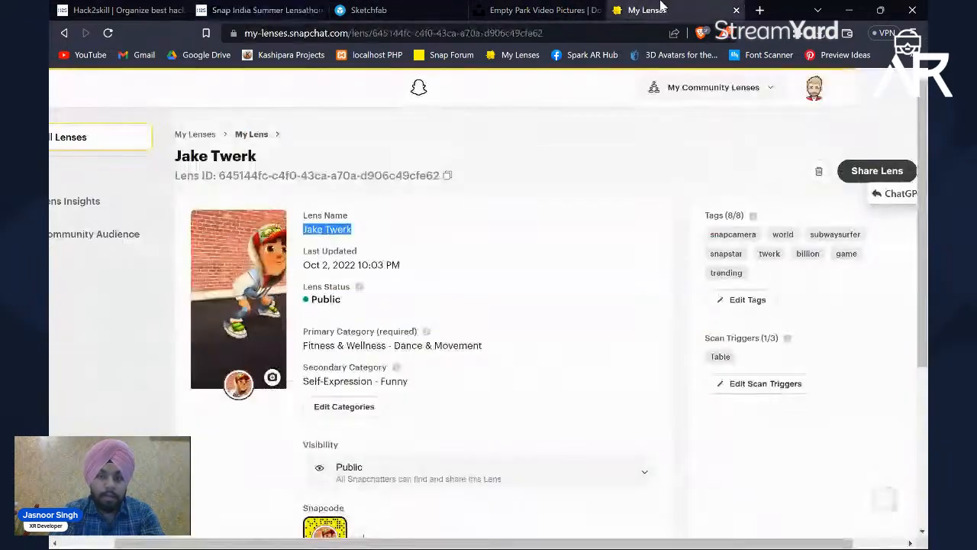
pyautogui.moveTo(177, 155); pyautogui.dragTo(419, 175)
pyautogui.click(184, 177)
pyautogui.click(419, 175)
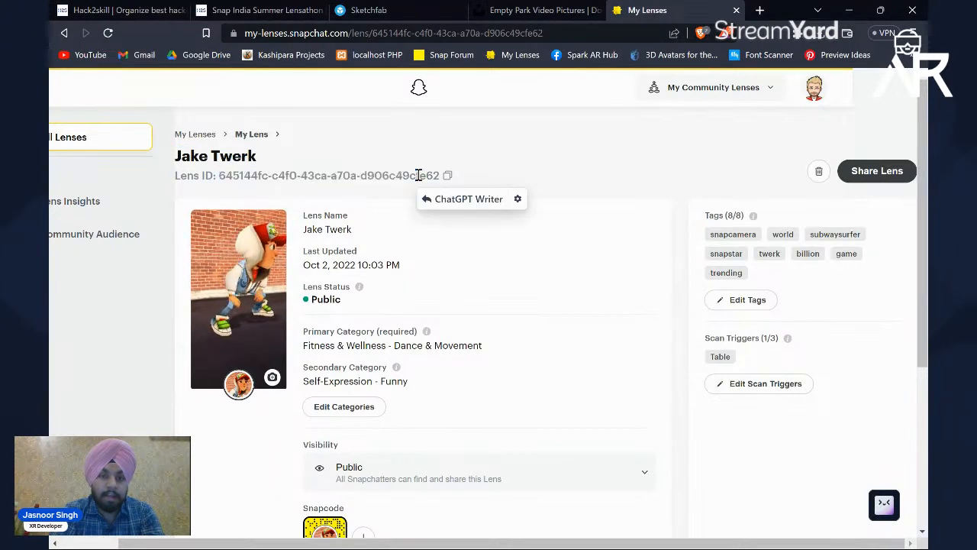
pyautogui.click(495, 138)
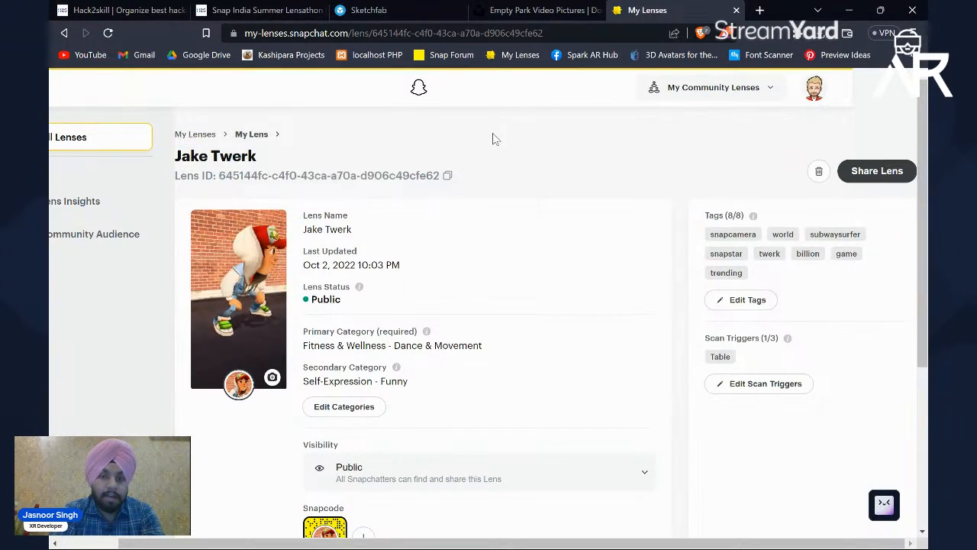
pyautogui.click(449, 176)
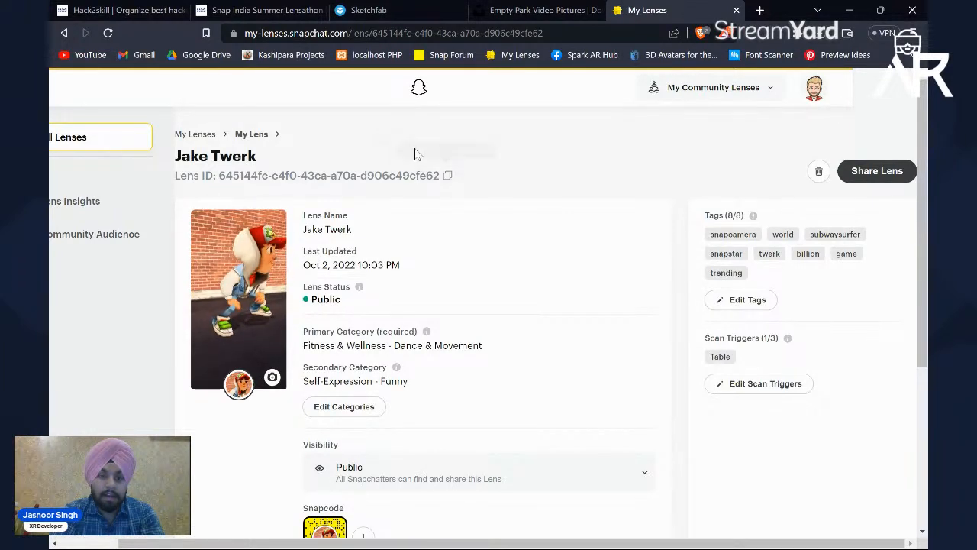
pyautogui.click(281, 8)
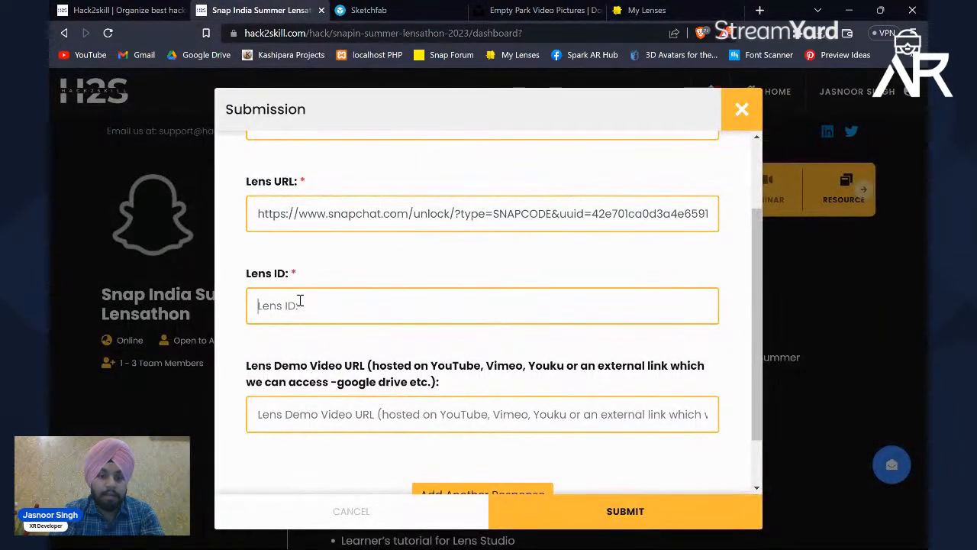
pyautogui.click(300, 304)
pyautogui.hotkey('ctrl', 'v')
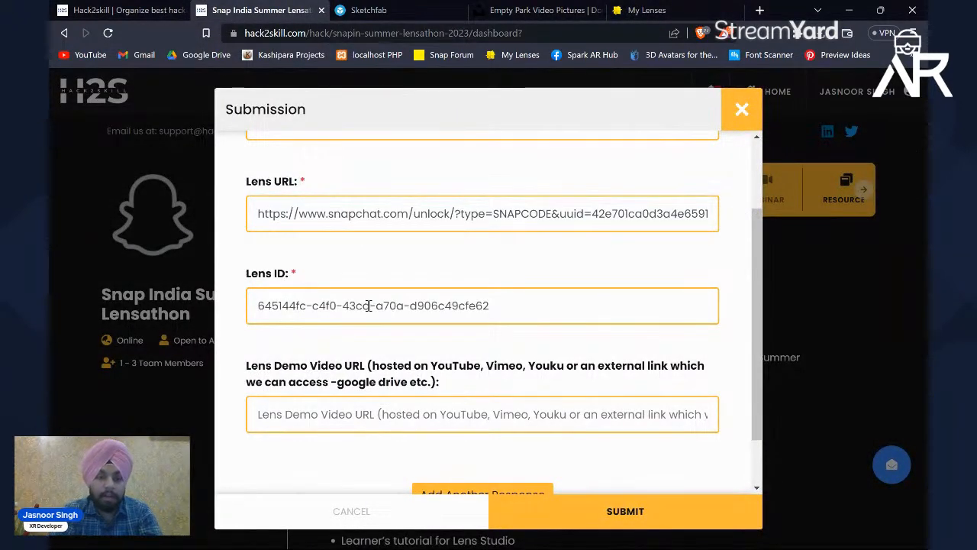
pyautogui.scroll(-1, 369, 305)
pyautogui.scroll(3, 372, 308)
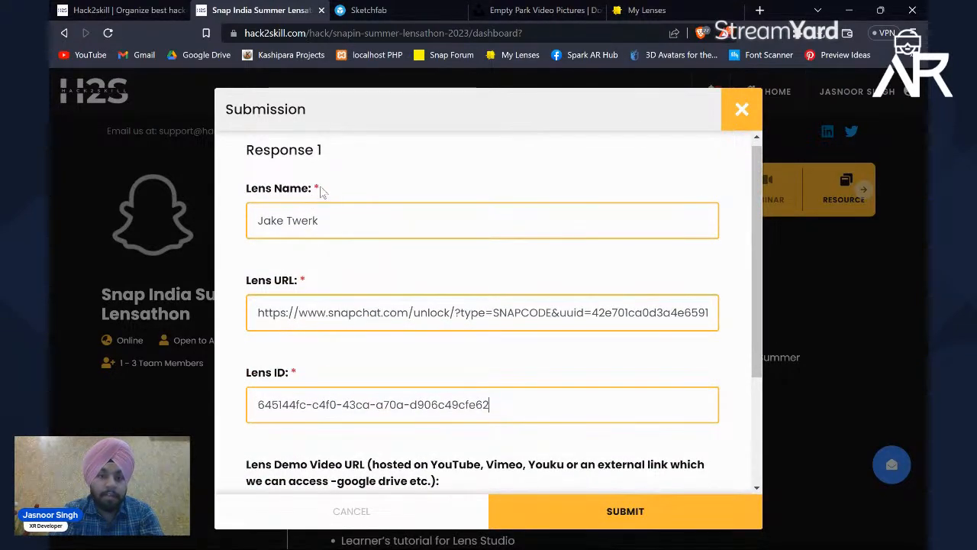
pyautogui.scroll(-2, 300, 306)
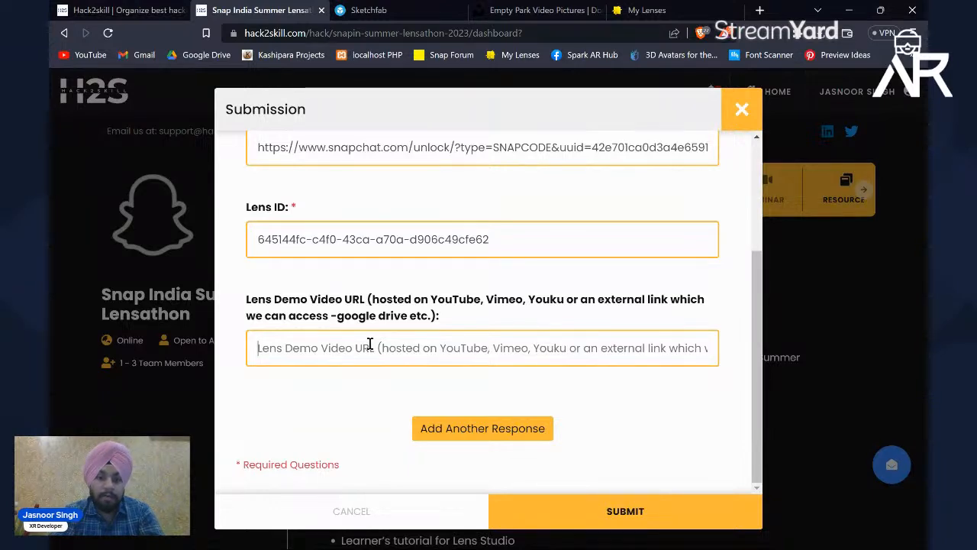
# Step: Switch to Lens Studio, close the upload dialog and collapse the Lighting group in the scene objects
pyautogui.hotkey('alt', 'Tab')
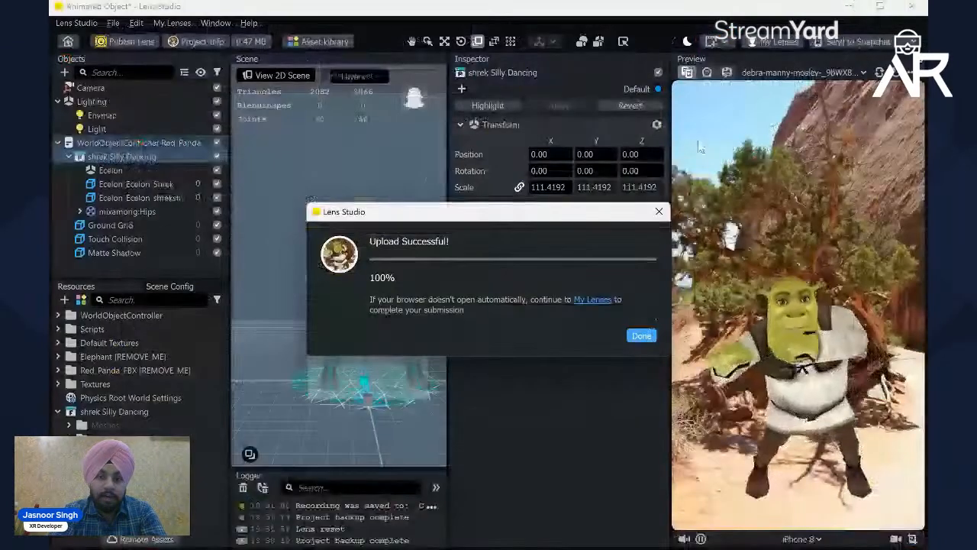
pyautogui.click(659, 211)
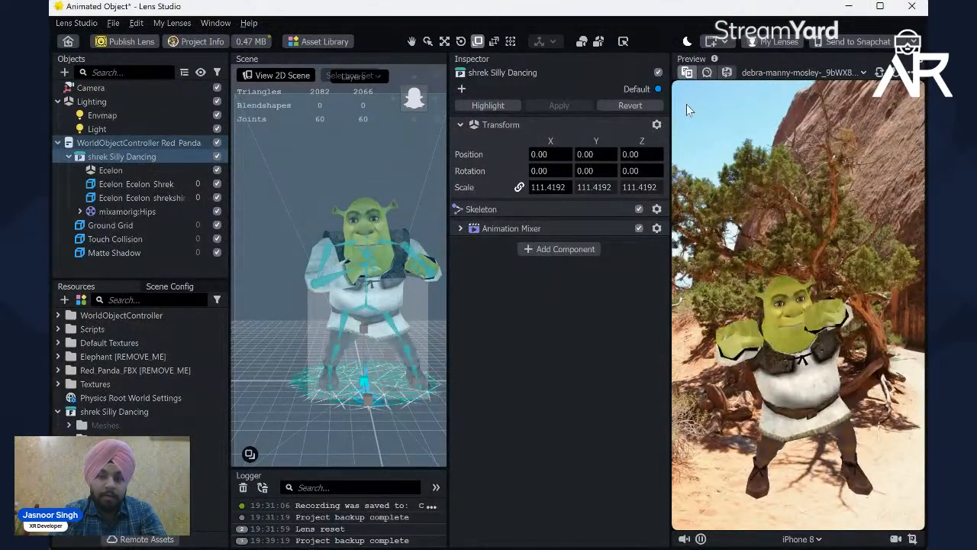
pyautogui.click(57, 101)
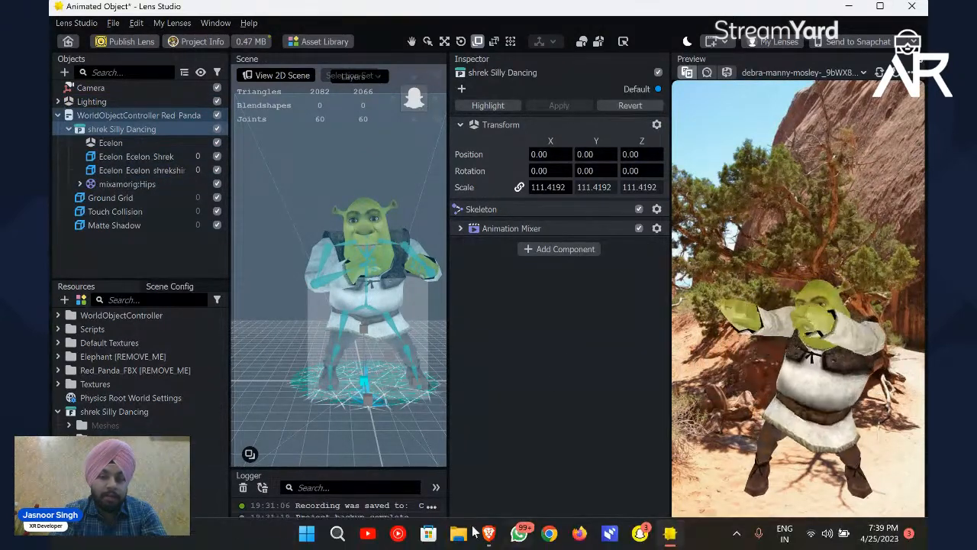
# Step: Return to the Lensathon submission form and examine the hosting requirements for the Lens Demo Video URL
pyautogui.moveTo(488, 541)
pyautogui.click(386, 451)
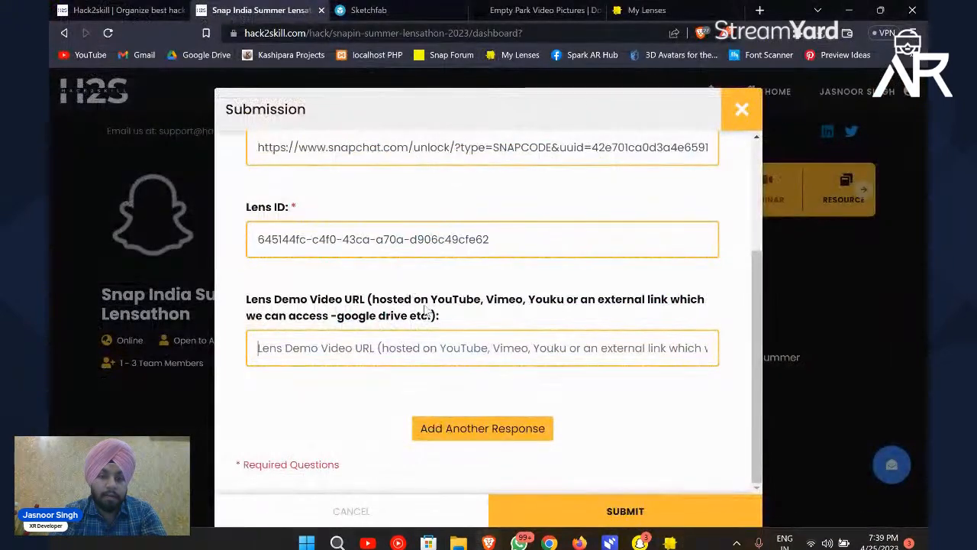
pyautogui.moveTo(432, 303); pyautogui.dragTo(502, 303)
pyautogui.click(502, 304)
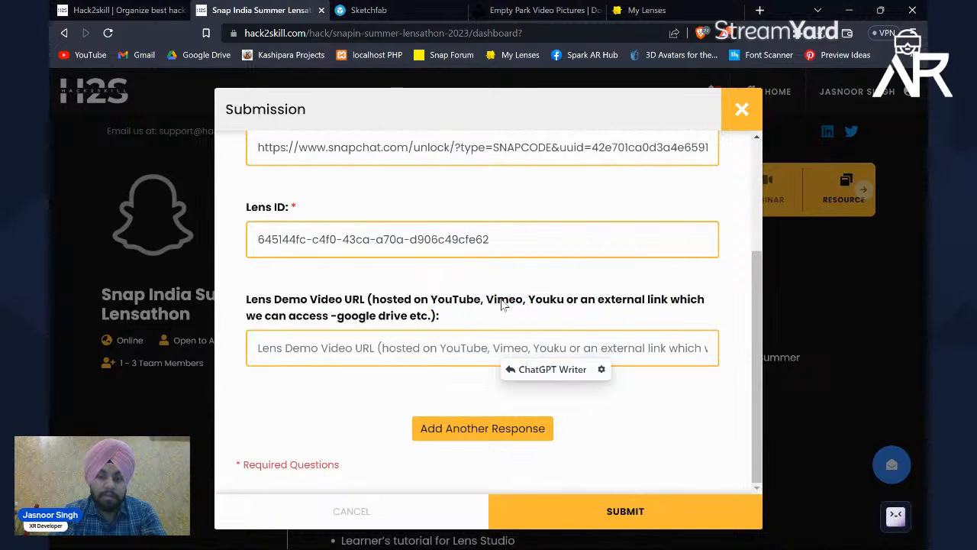
pyautogui.click(445, 306)
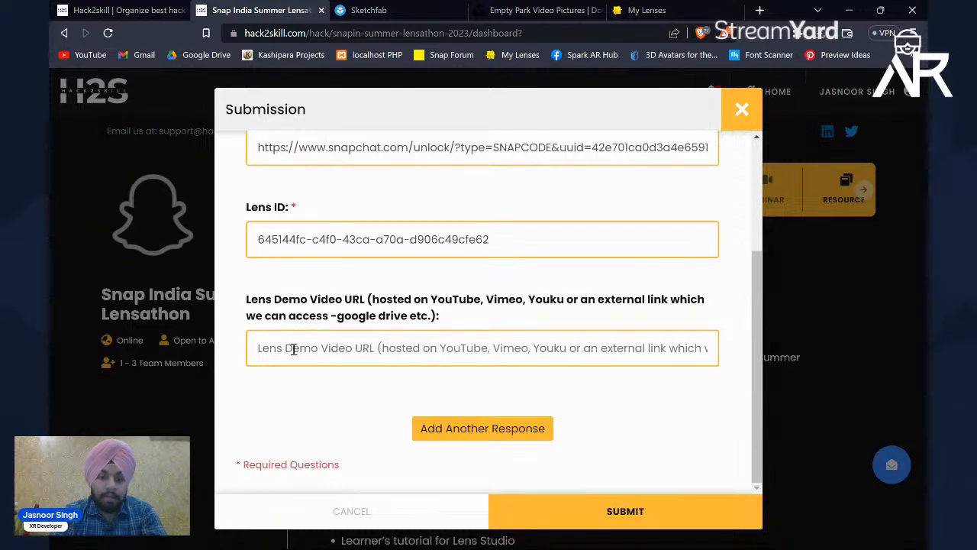
pyautogui.scroll(2, 513, 336)
pyautogui.scroll(-2, 514, 338)
pyautogui.scroll(3, 659, 348)
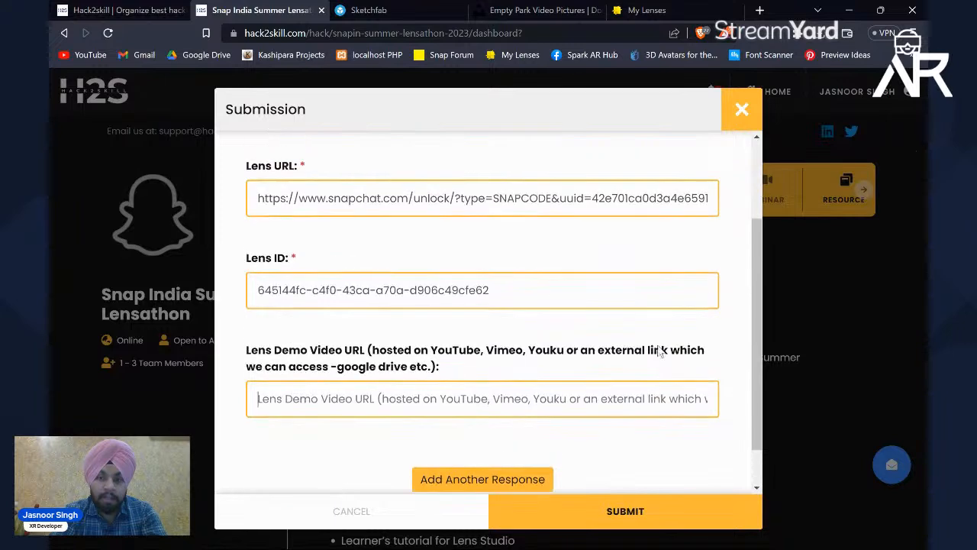
pyautogui.scroll(-3, 660, 350)
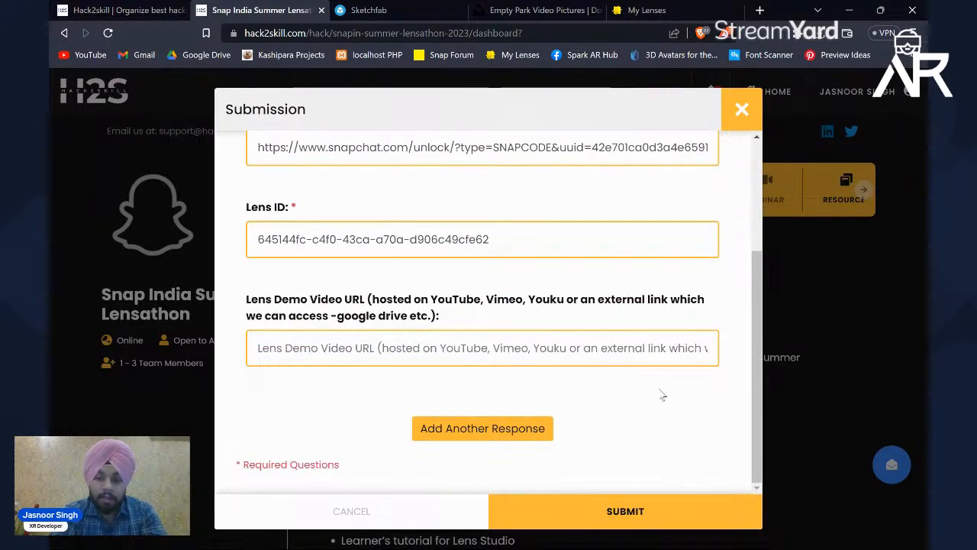
# Step: Close the submission form without submitting it and switch back to Lens Studio
pyautogui.click(741, 110)
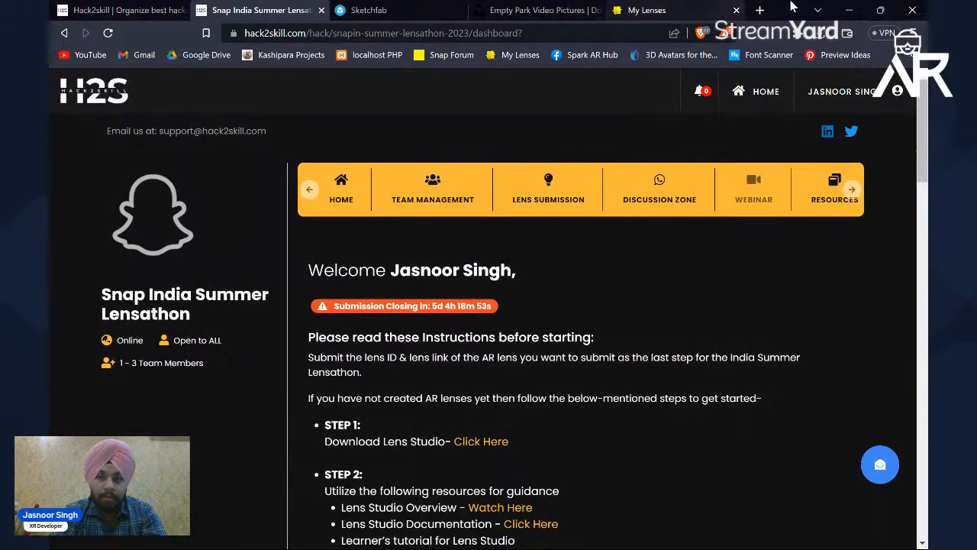
pyautogui.click(653, 10)
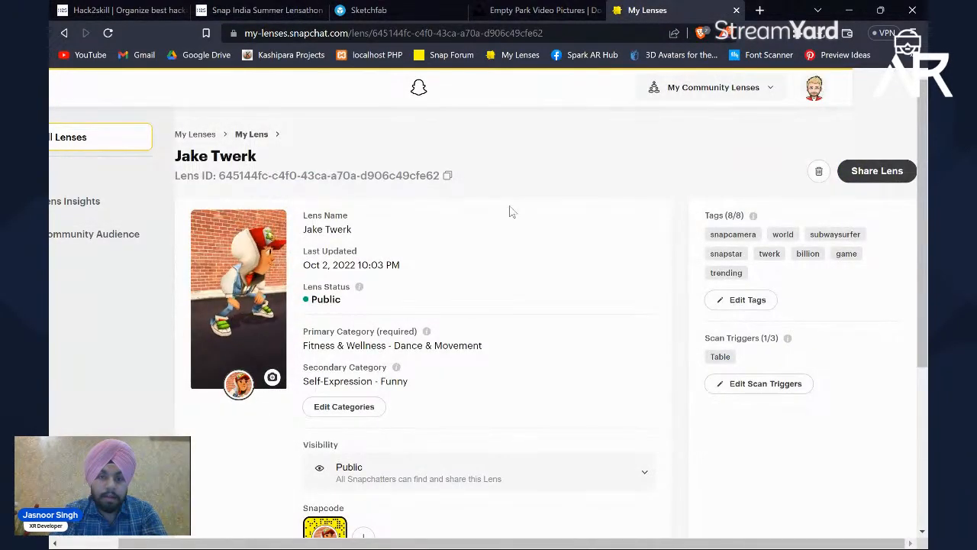
pyautogui.click(849, 10)
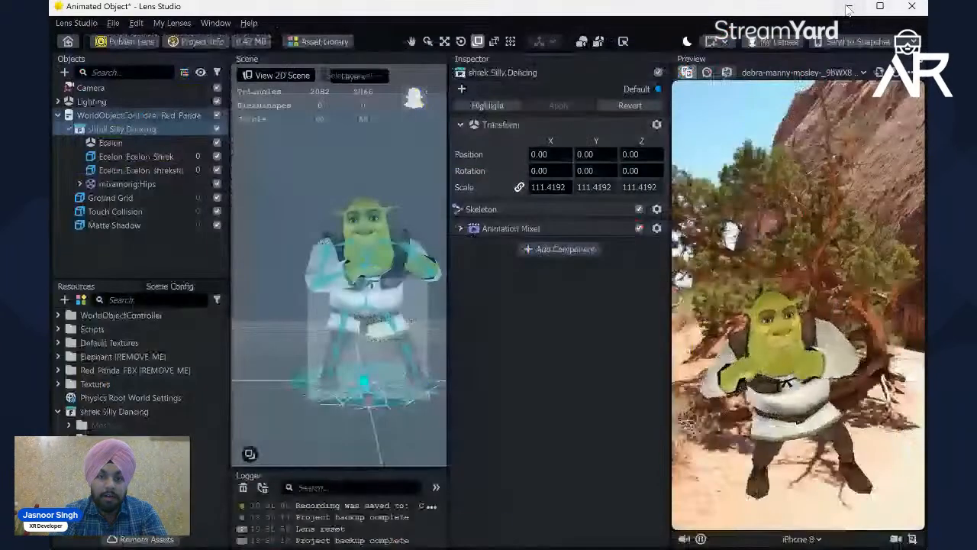
pyautogui.click(69, 42)
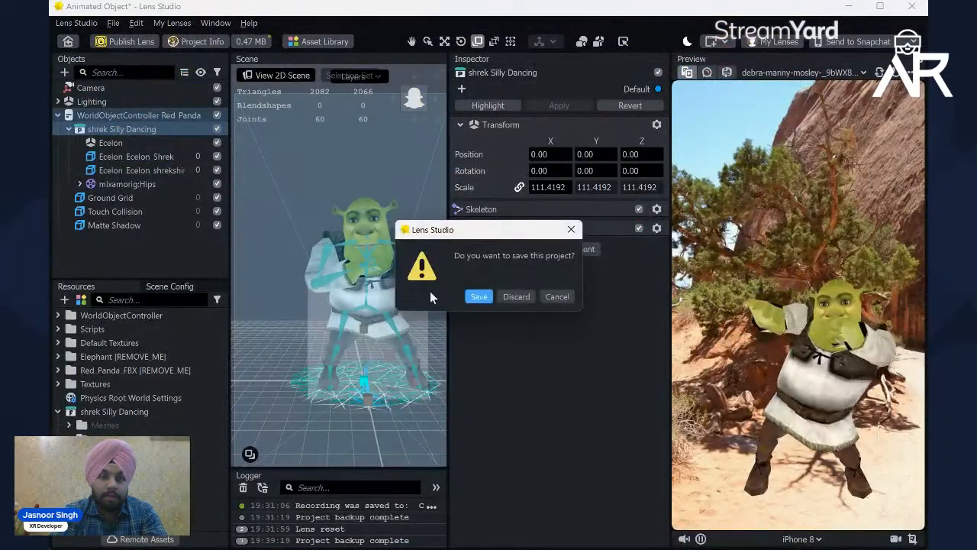
pyautogui.click(572, 230)
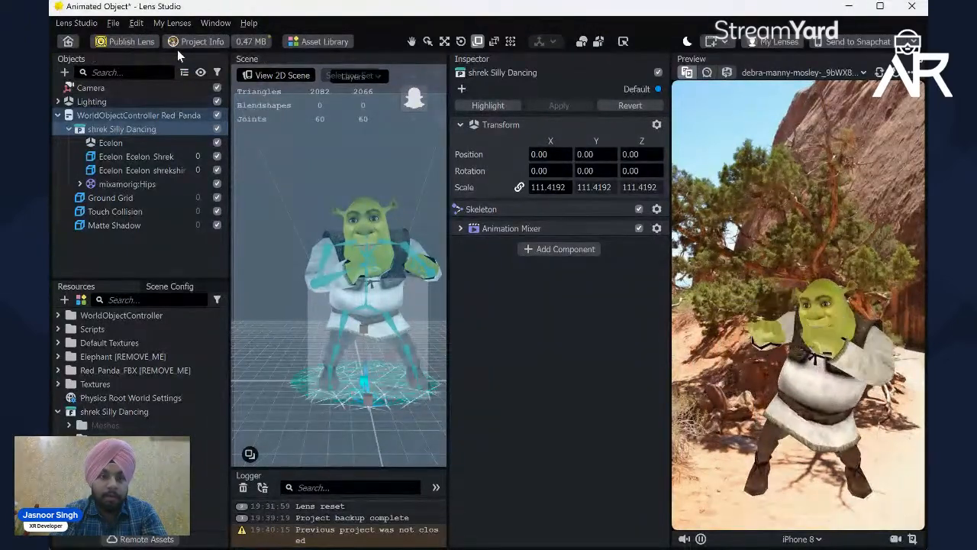
pyautogui.click(78, 26)
pyautogui.click(77, 253)
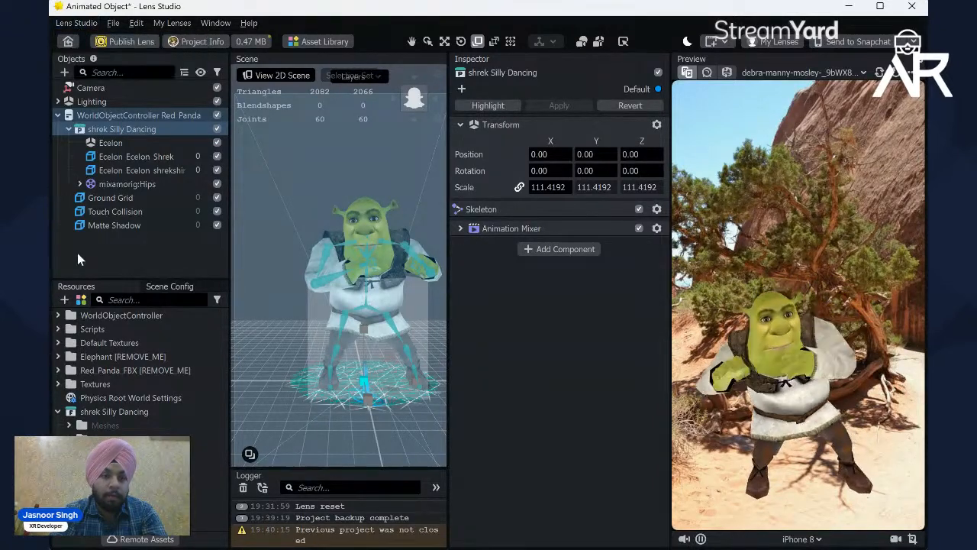
pyautogui.click(77, 253)
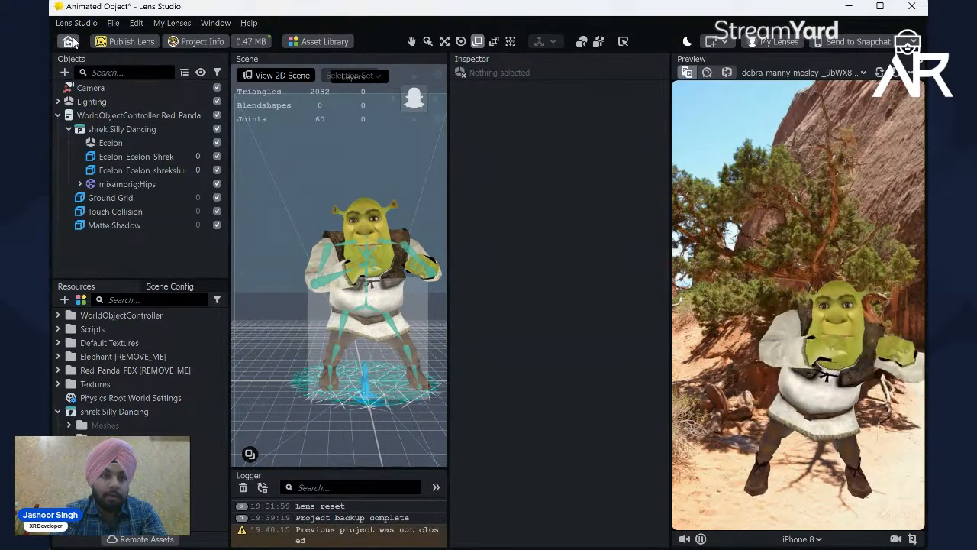
# Step: Leave the project for the home screen, saving it to the Desktop as "shrek silly sance"
pyautogui.click(76, 42)
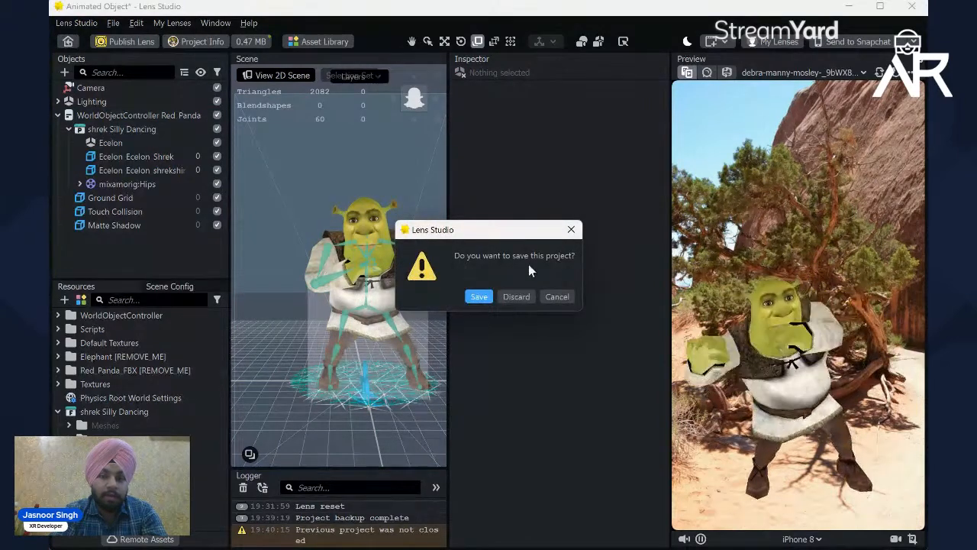
pyautogui.click(479, 296)
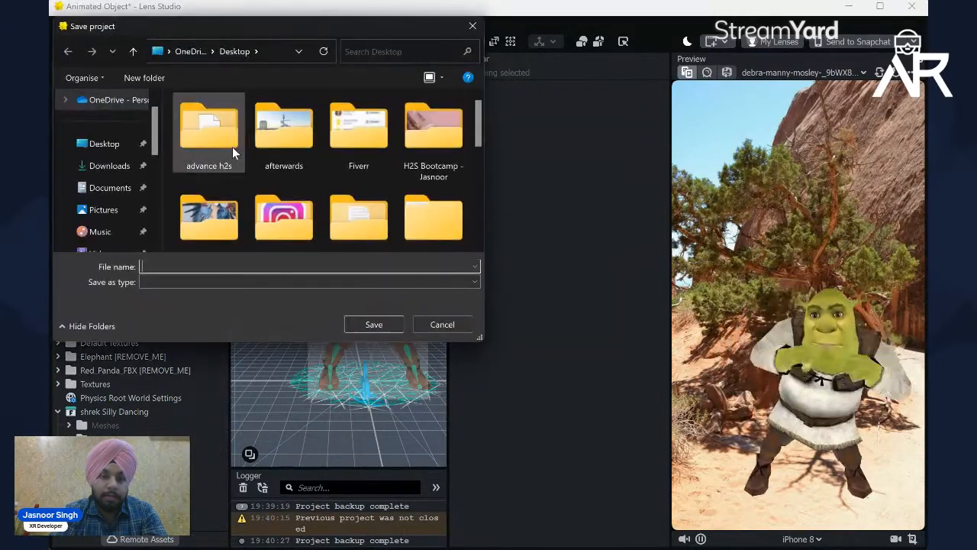
pyautogui.click(119, 148)
pyautogui.click(206, 268)
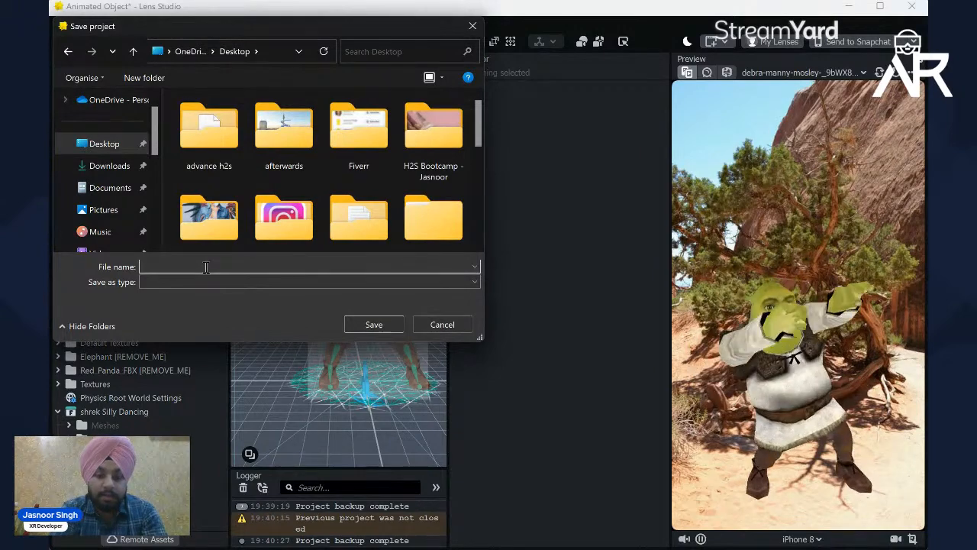
pyautogui.write('shrek')
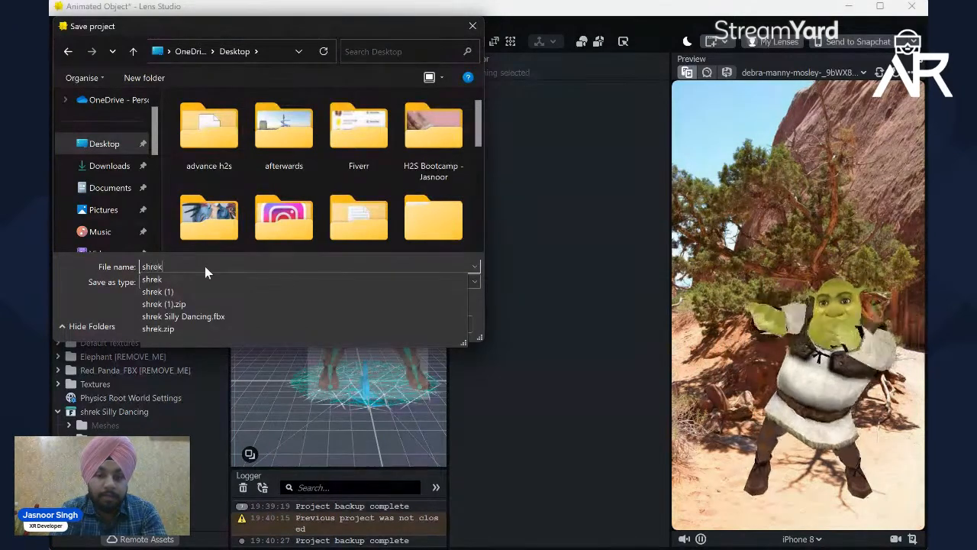
pyautogui.write(' silly sance')
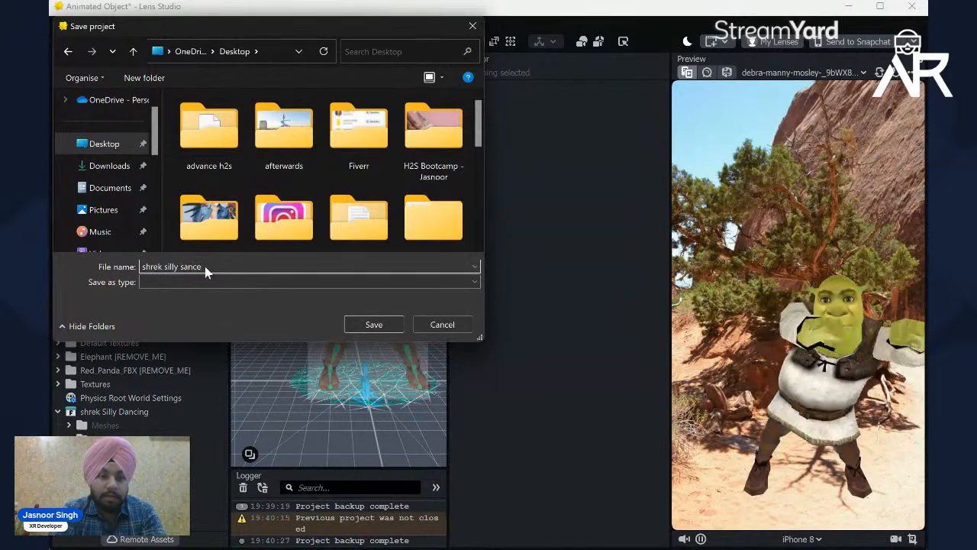
pyautogui.click(99, 166)
pyautogui.click(118, 147)
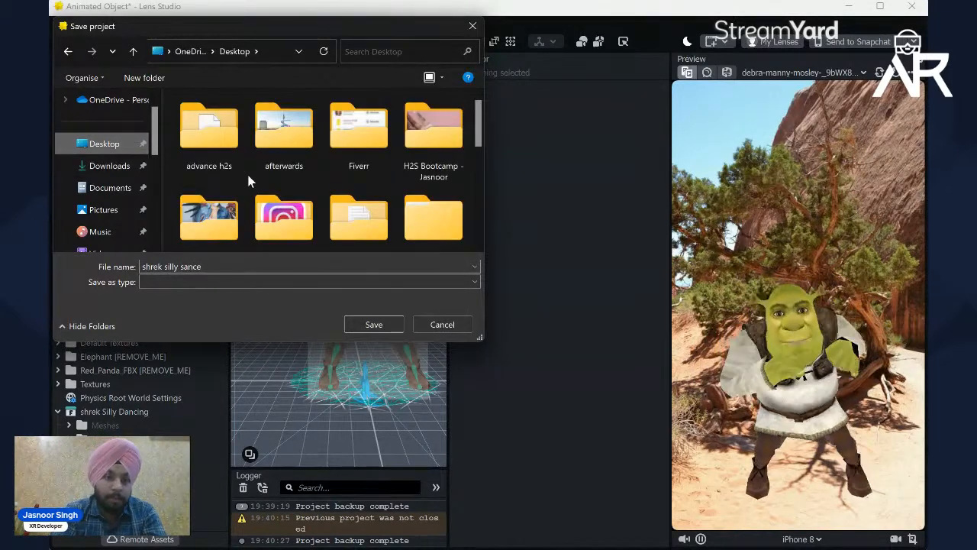
pyautogui.click(366, 324)
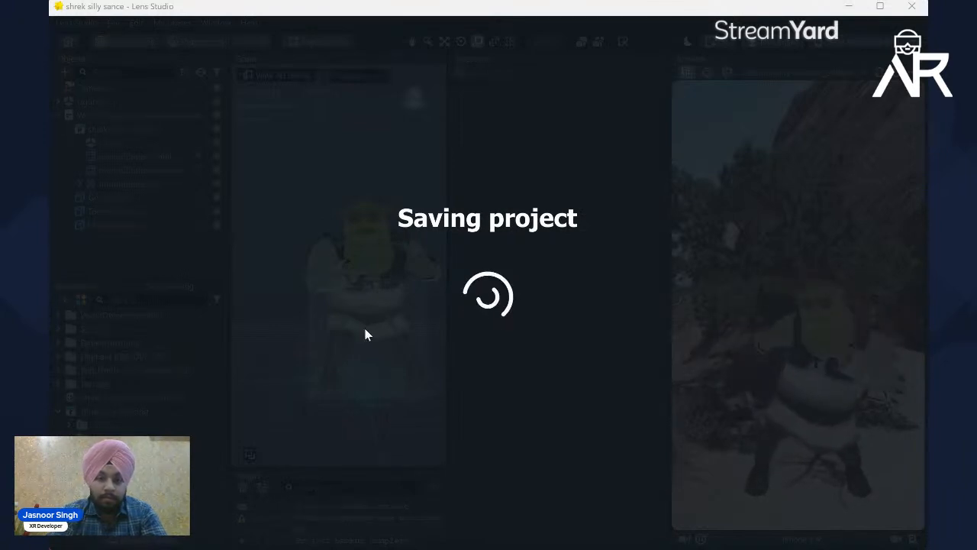
pyautogui.moveTo(488, 532)
pyautogui.moveTo(525, 422)
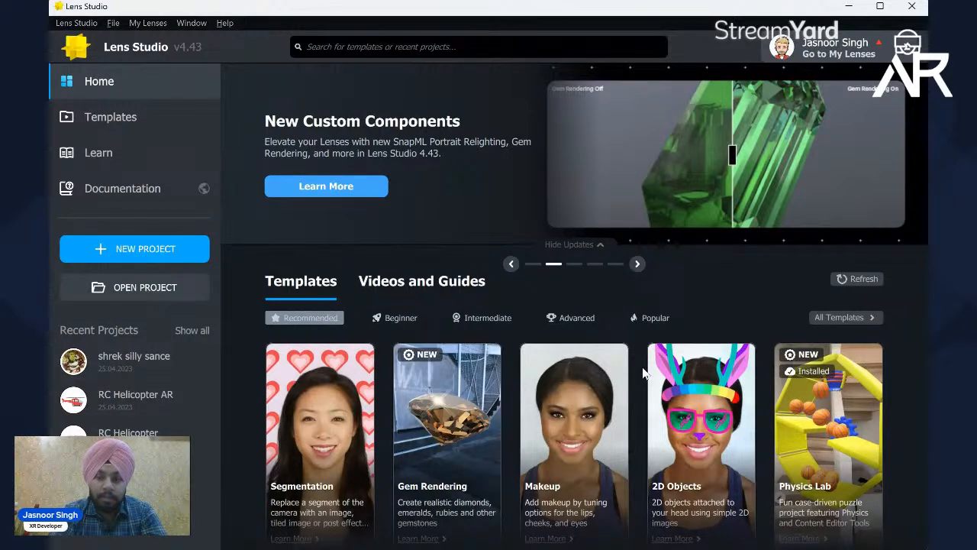
# Step: Search all templates for "body" and open the Body Mesh template as a project
pyautogui.scroll(-4, 643, 372)
pyautogui.scroll(3, 646, 343)
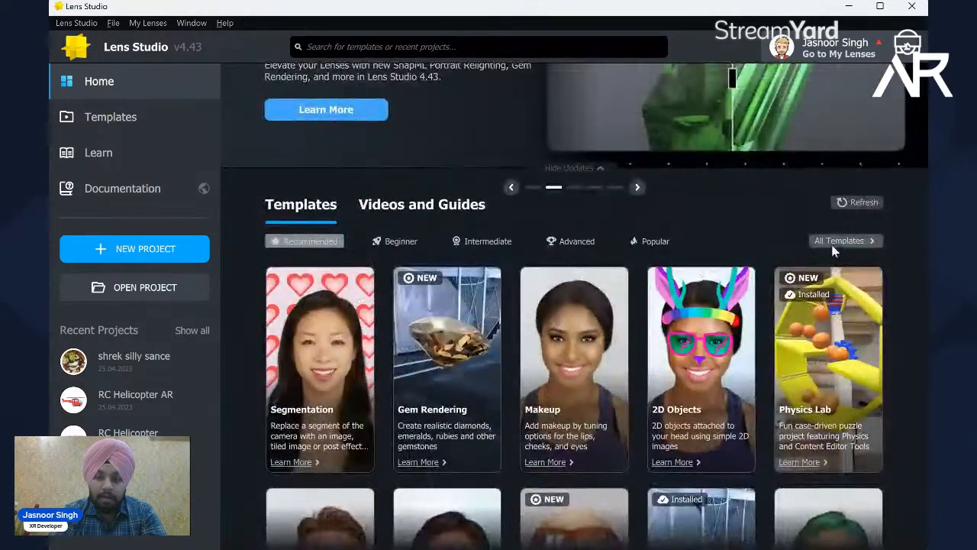
pyautogui.click(837, 241)
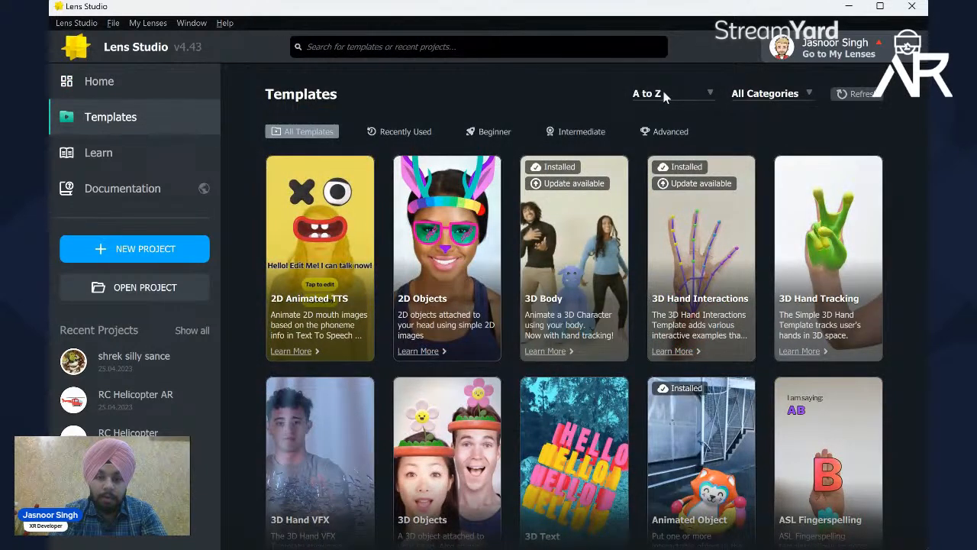
pyautogui.click(458, 46)
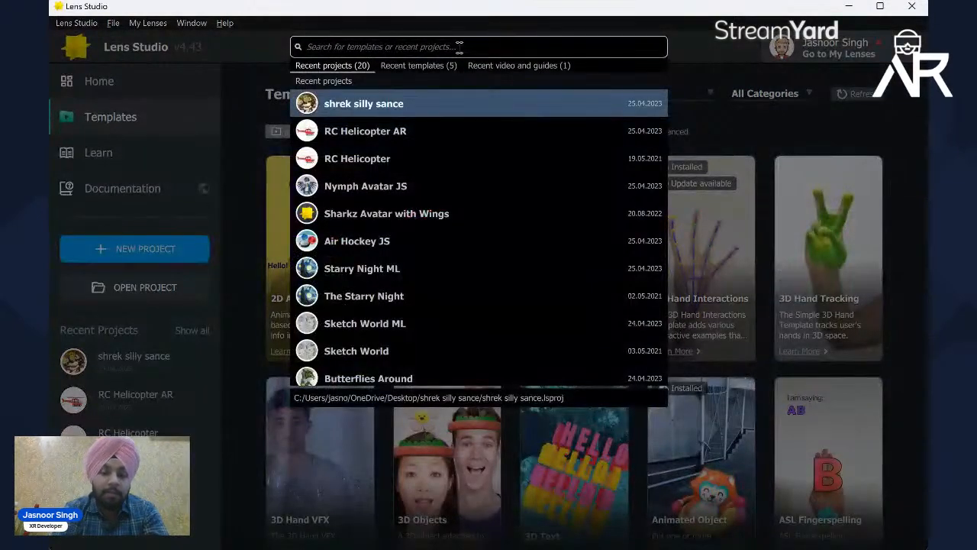
pyautogui.write('bb')
pyautogui.press('BackSpace')
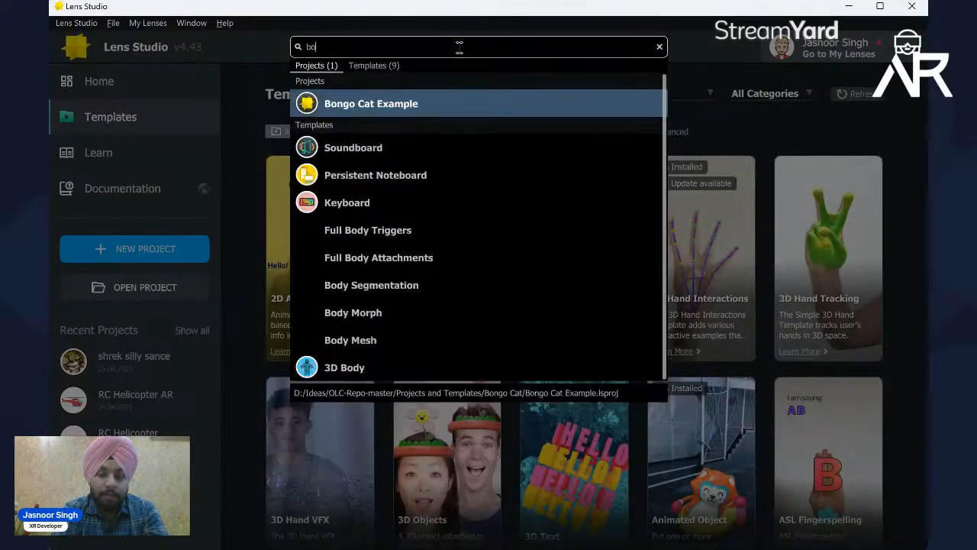
pyautogui.write('ody')
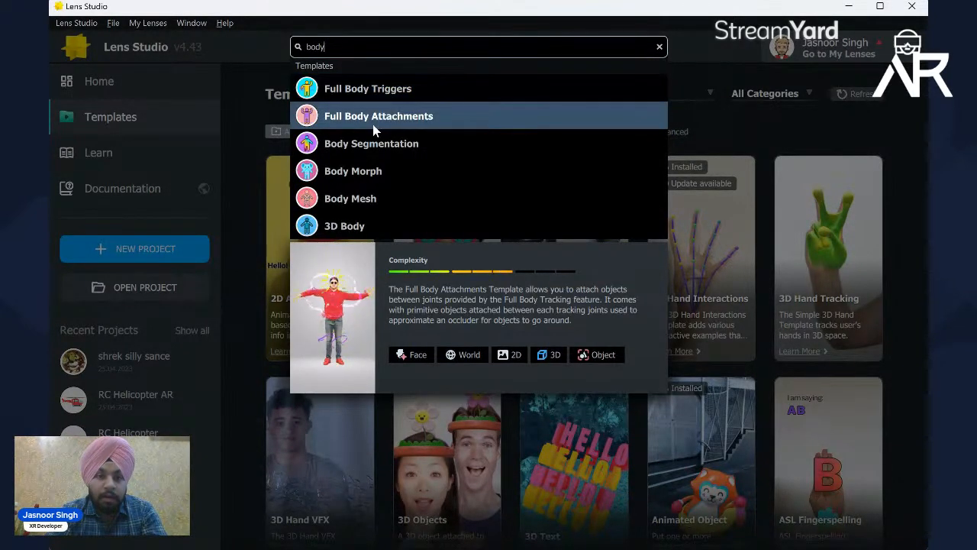
pyautogui.click(352, 207)
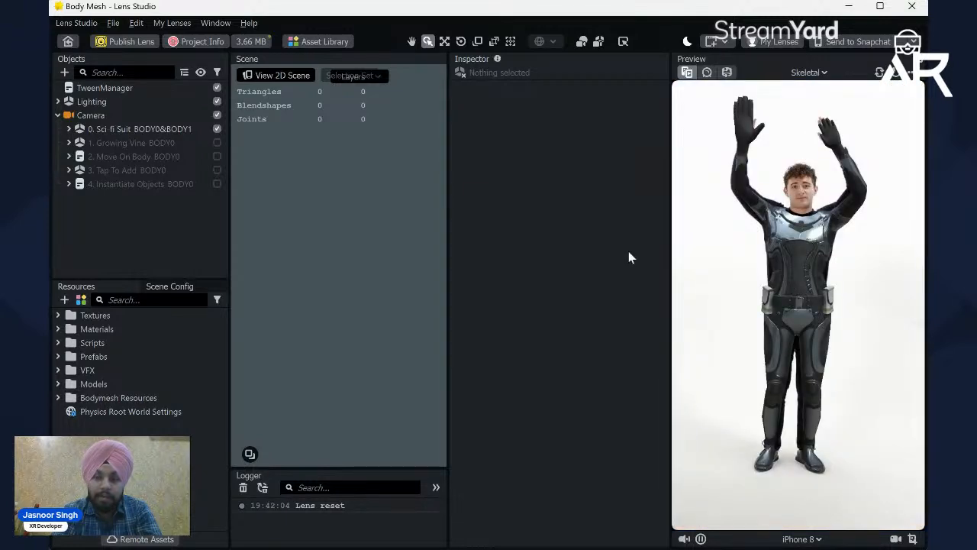
# Step: Preview the sci-fi suits on the Two People Dancing 3 video and return the preview to the Skeletal image
pyautogui.scroll(-4, 352, 218)
pyautogui.scroll(-5, 352, 218)
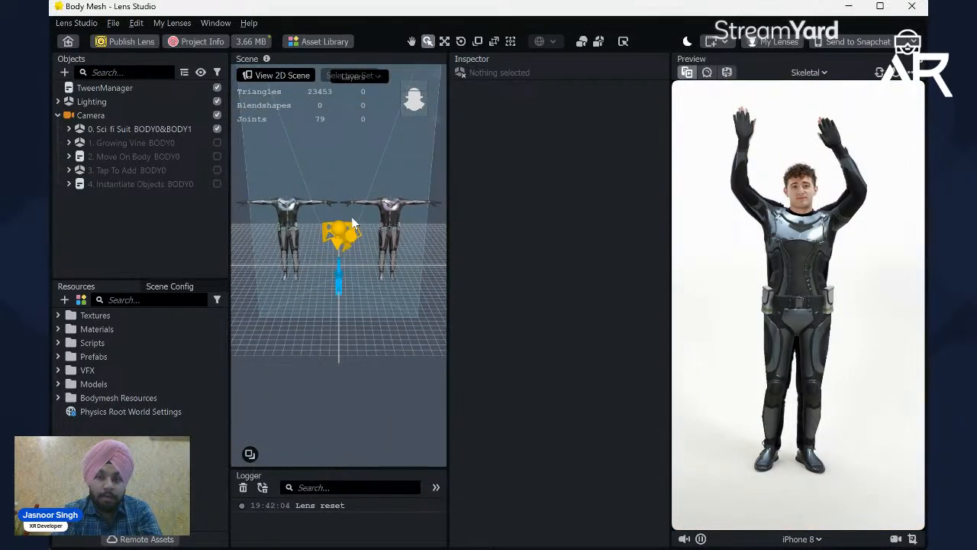
pyautogui.scroll(2, 352, 218)
pyautogui.click(806, 73)
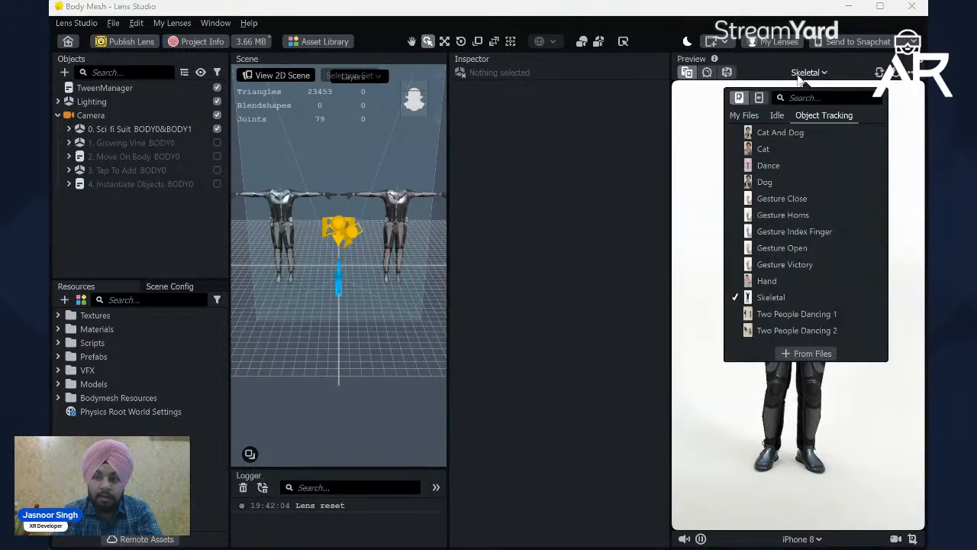
pyautogui.click(758, 99)
pyautogui.click(608, 156)
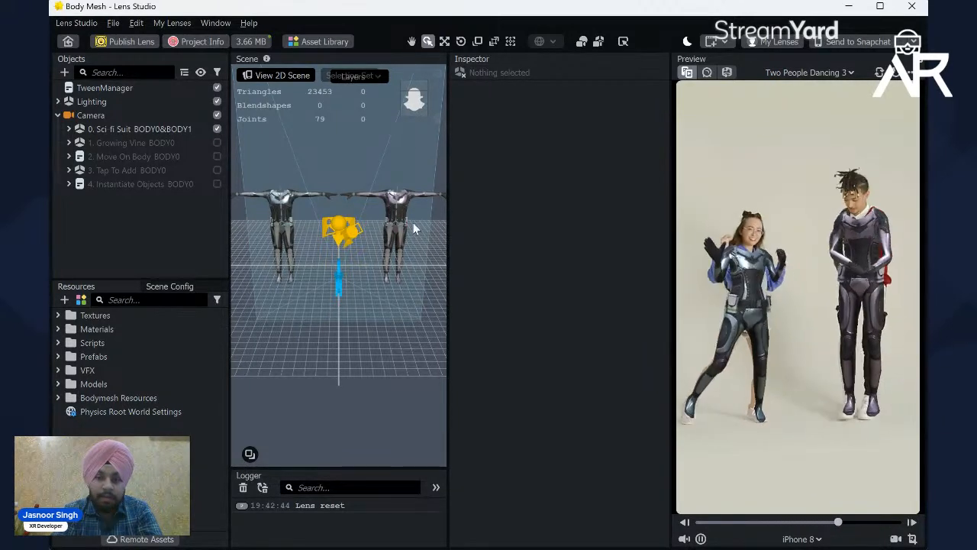
pyautogui.click(817, 75)
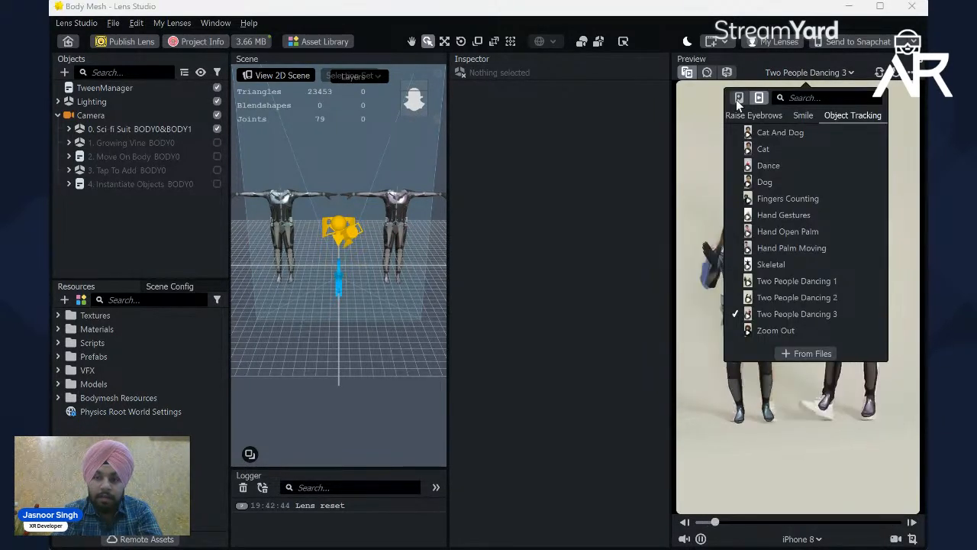
pyautogui.click(738, 100)
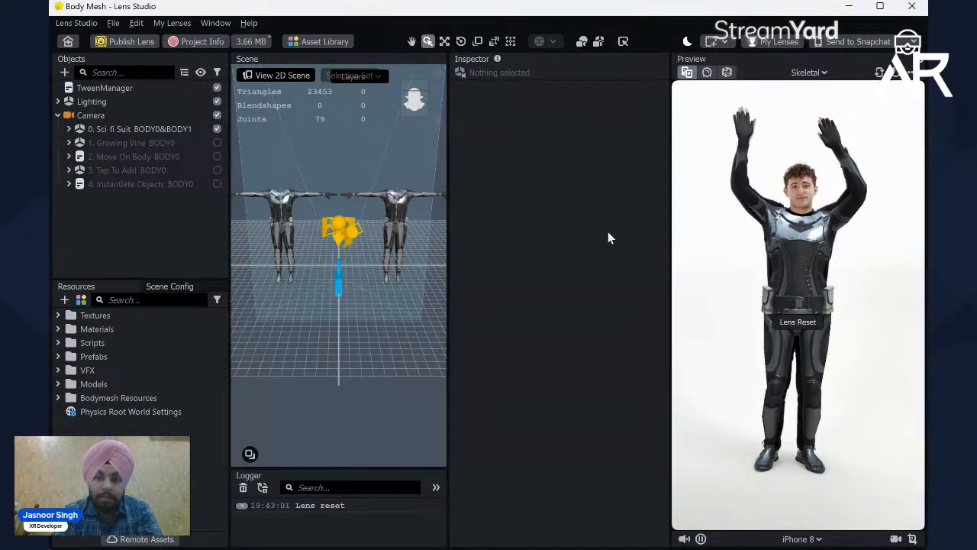
# Step: Examine the settings of the five example objects under Camera, from Sci-fi Suit to Instantiate Objects
pyautogui.click(112, 143)
pyautogui.click(161, 129)
pyautogui.click(165, 143)
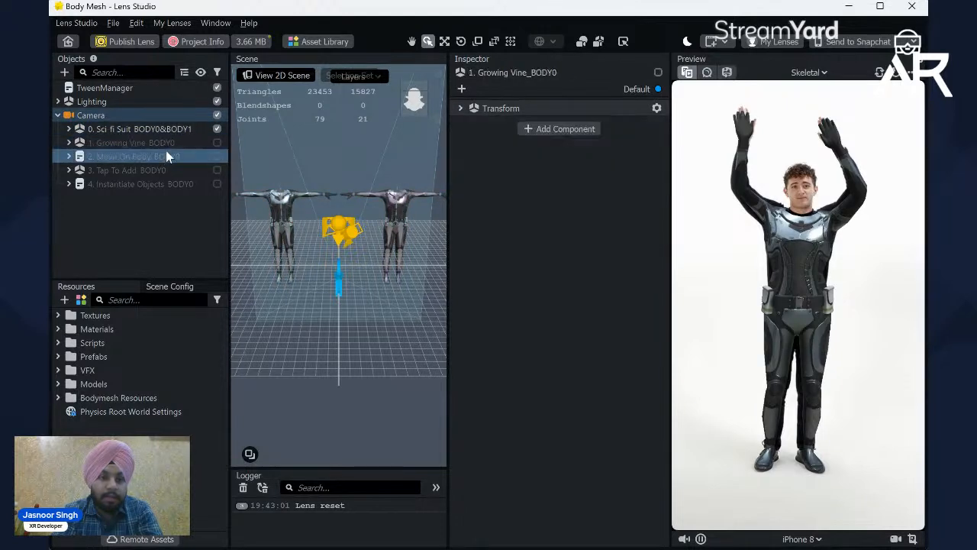
pyautogui.click(165, 156)
pyautogui.click(166, 169)
pyautogui.click(170, 183)
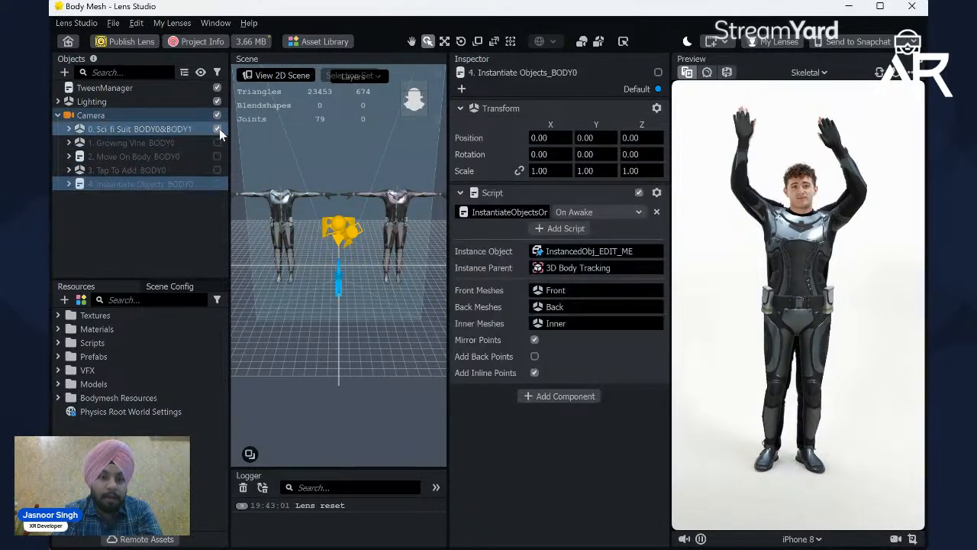
pyautogui.click(175, 117)
pyautogui.click(177, 128)
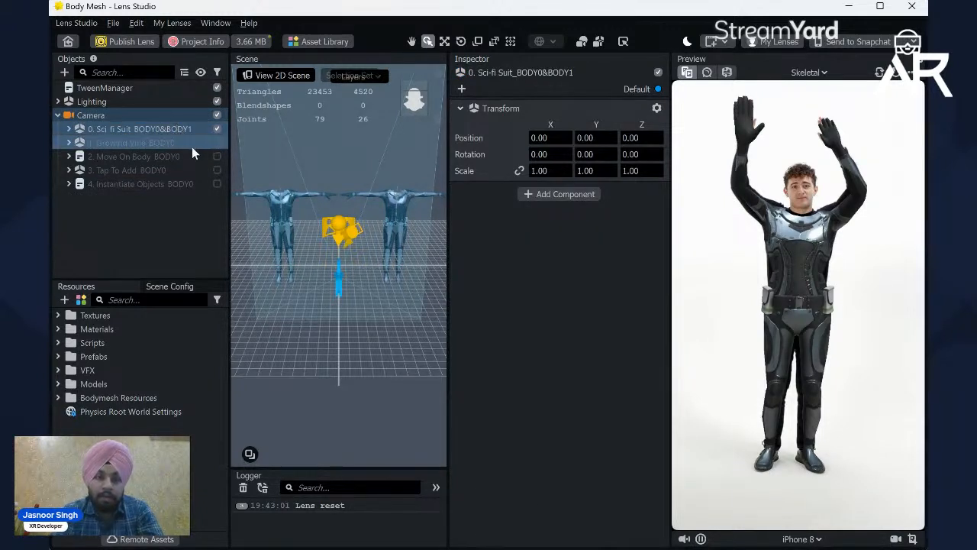
pyautogui.click(192, 146)
pyautogui.click(178, 153)
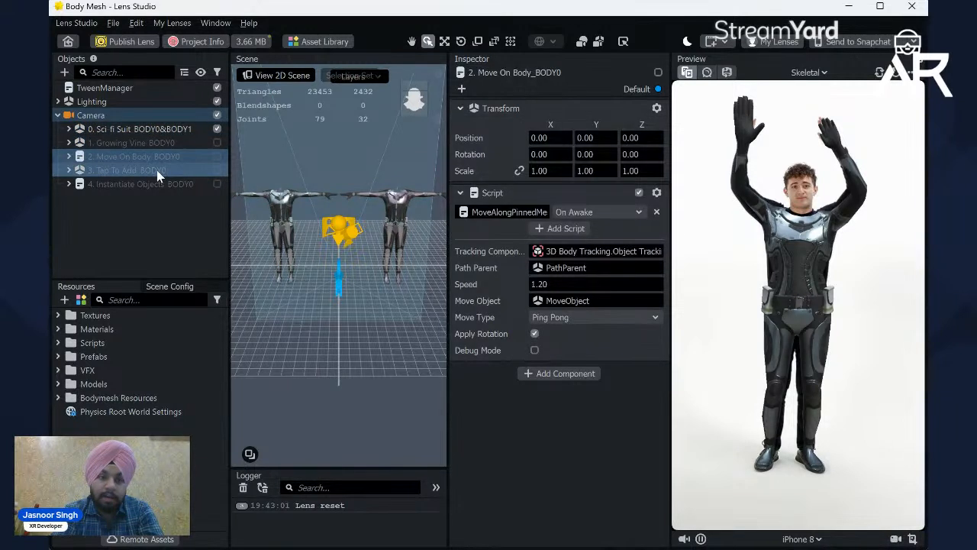
pyautogui.click(157, 169)
pyautogui.click(205, 156)
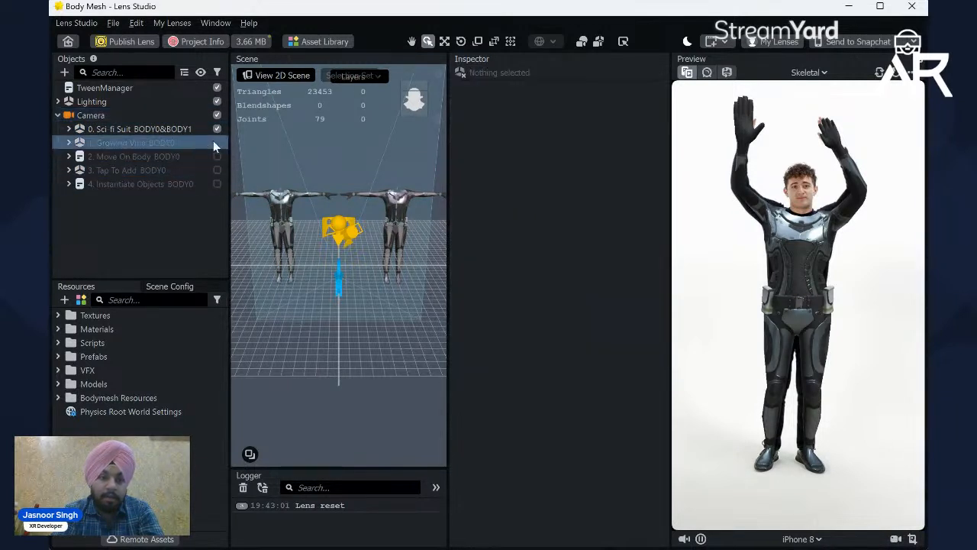
# Step: Hide the Sci-fi Suit and preview the Growing Vine and Move On Body examples one at a time, hiding each again
pyautogui.click(219, 129)
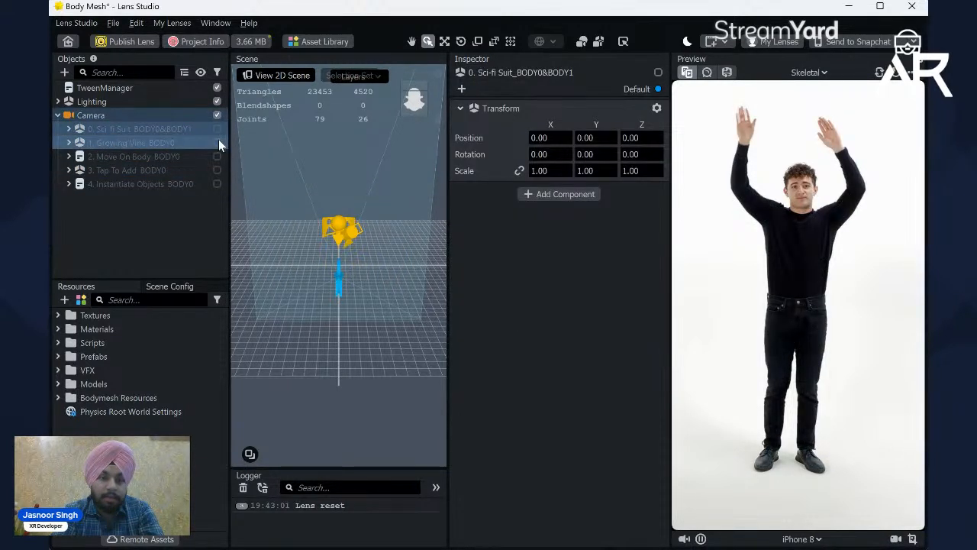
pyautogui.click(218, 141)
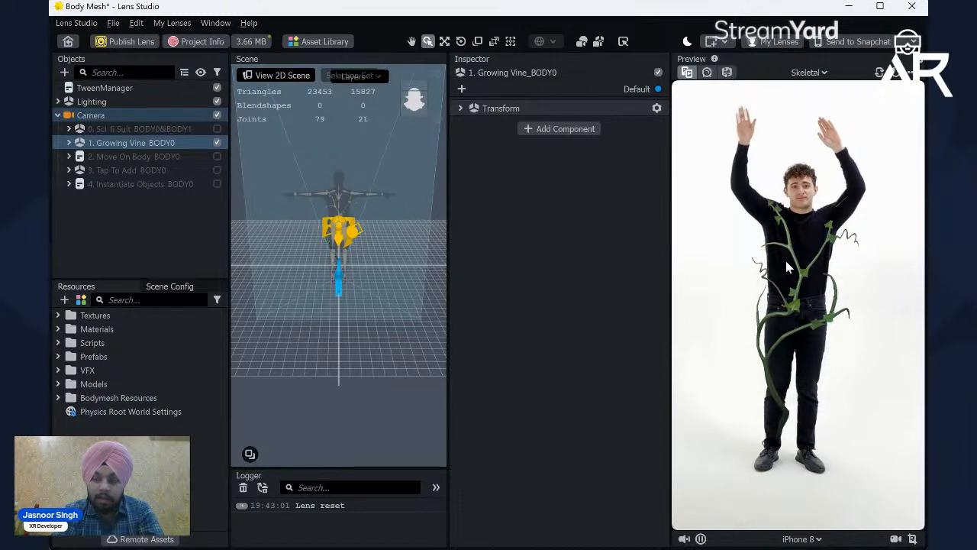
pyautogui.click(217, 142)
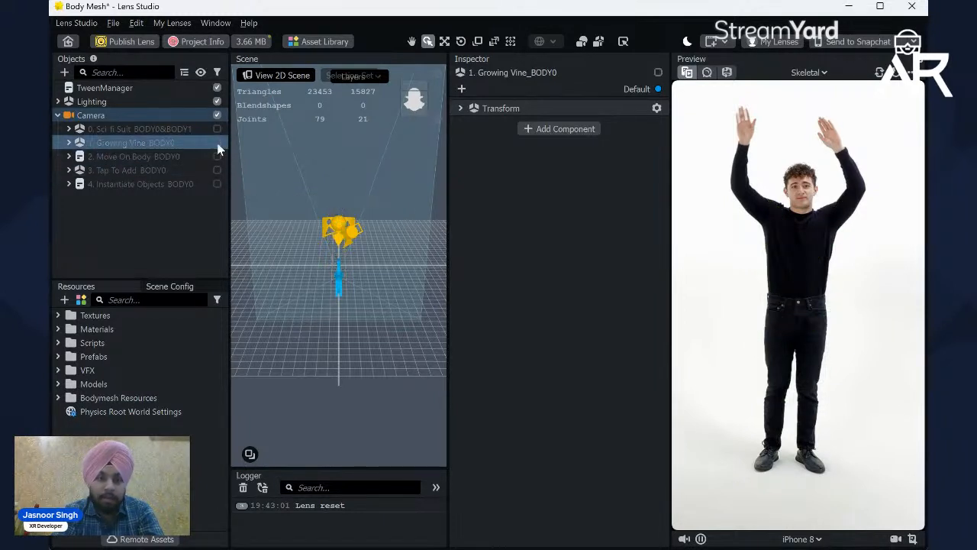
pyautogui.click(217, 157)
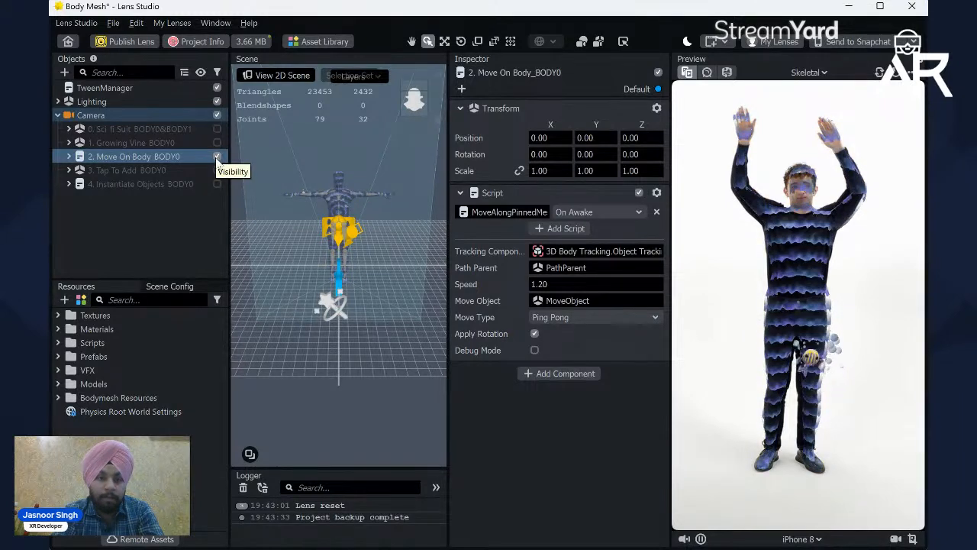
pyautogui.click(217, 157)
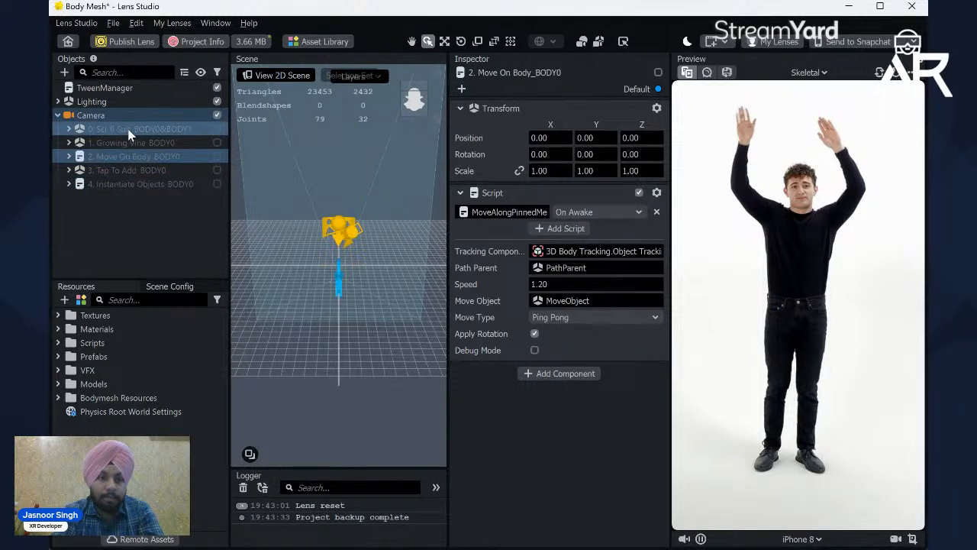
# Step: Delete the Growing Vine, Move On Body, Tap To Add and Instantiate Objects examples and make the Sci-fi Suit visible again
pyautogui.moveTo(138, 192); pyautogui.dragTo(148, 145)
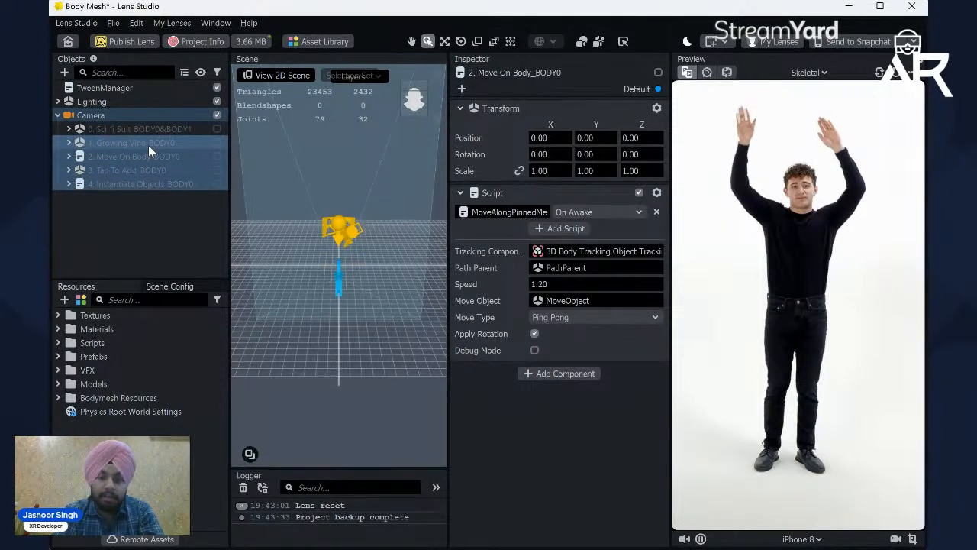
pyautogui.press('Delete')
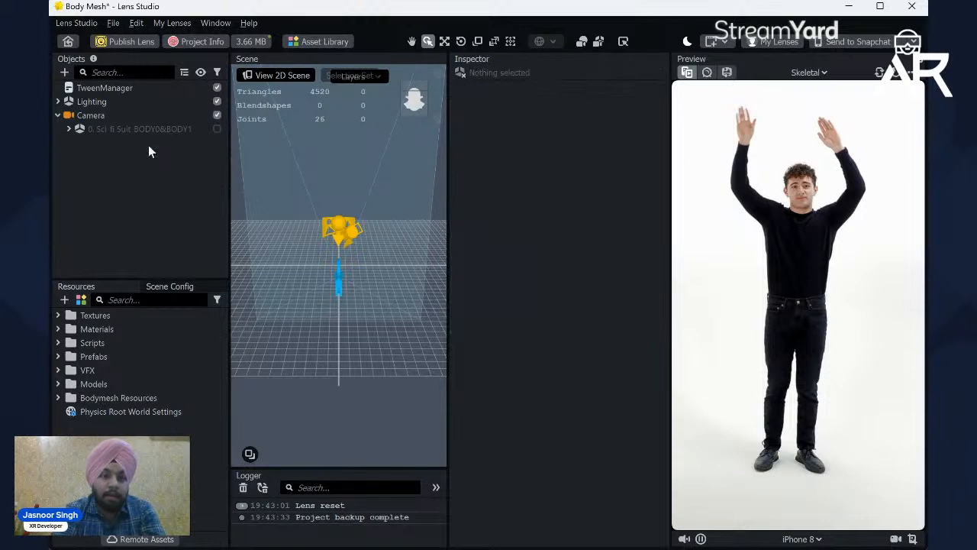
pyautogui.click(219, 128)
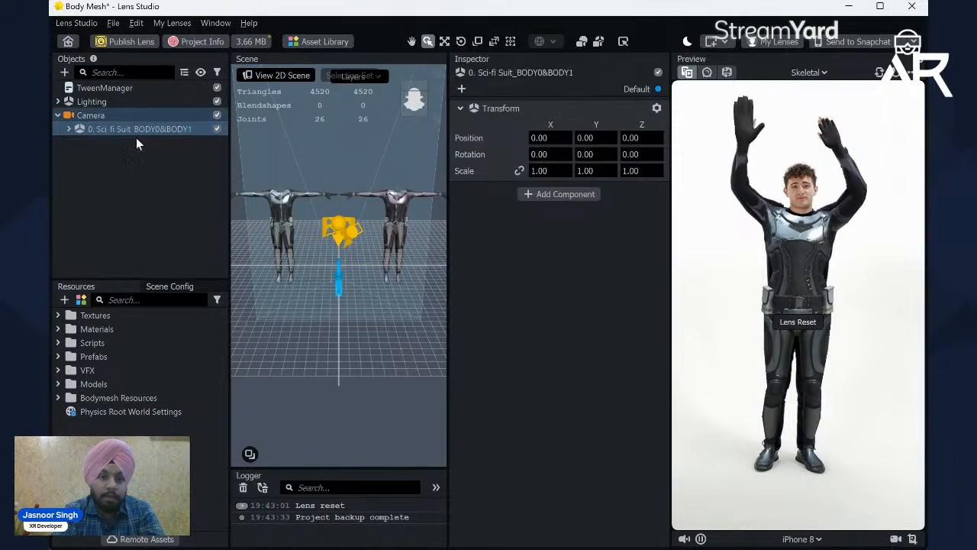
# Step: Delete the 3D Body Tracking BODY1 object from the Sci-fi Suit group
pyautogui.click(69, 129)
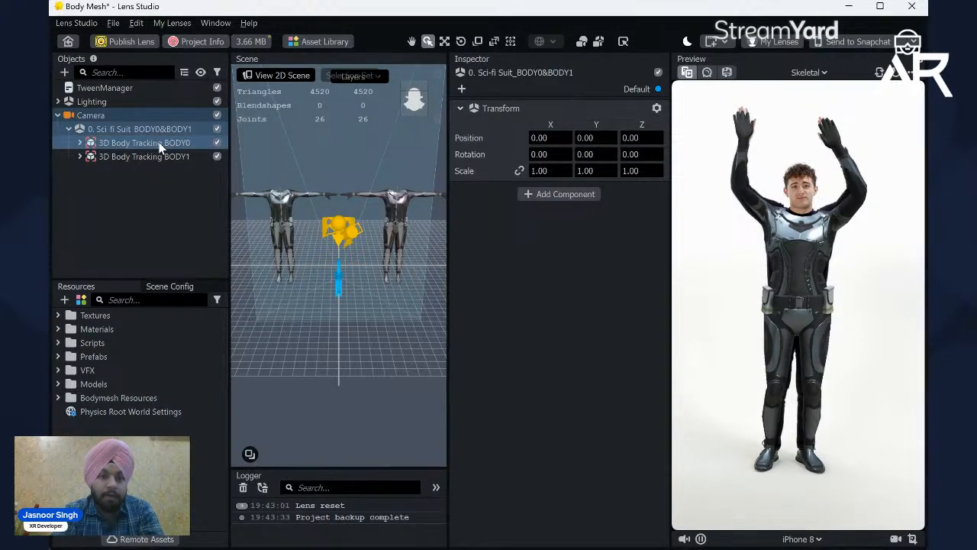
pyautogui.click(150, 161)
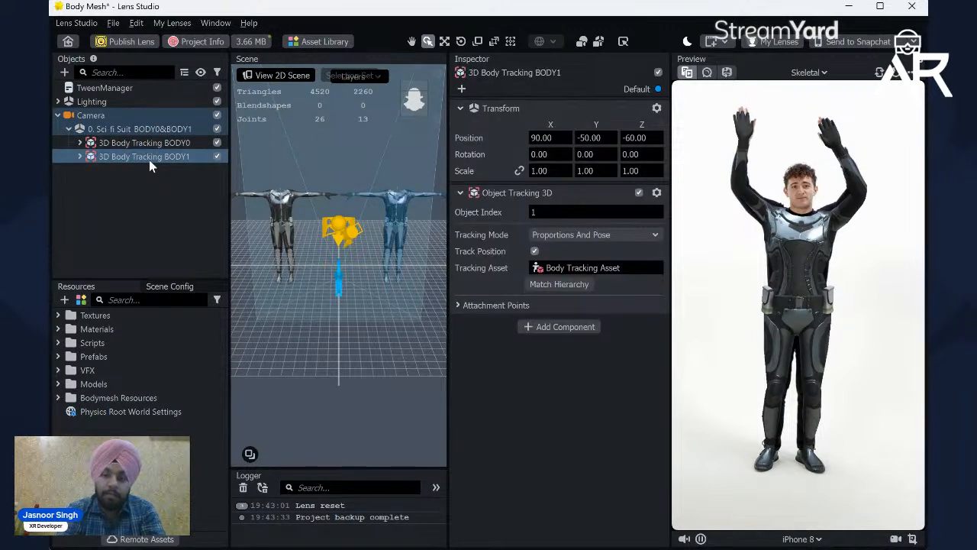
pyautogui.press('Delete')
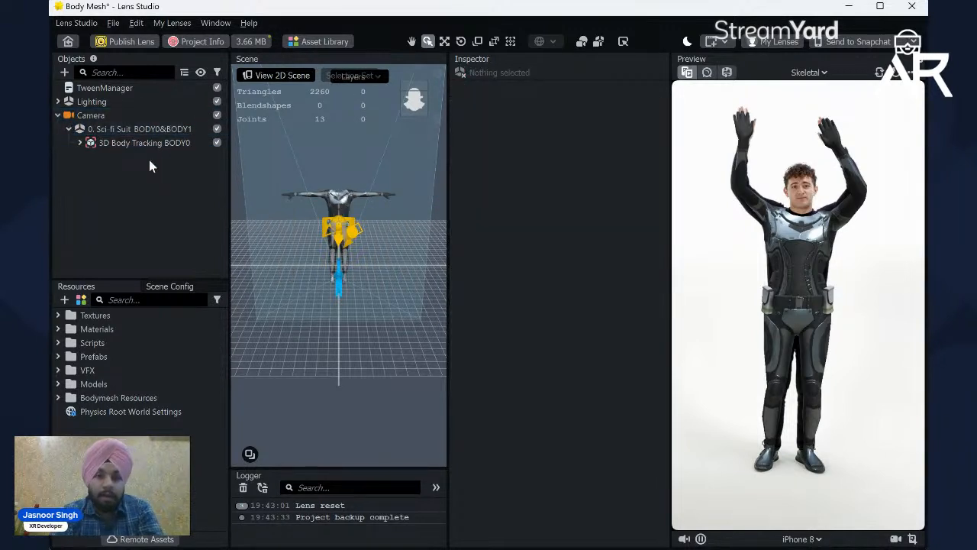
pyautogui.scroll(3, 341, 203)
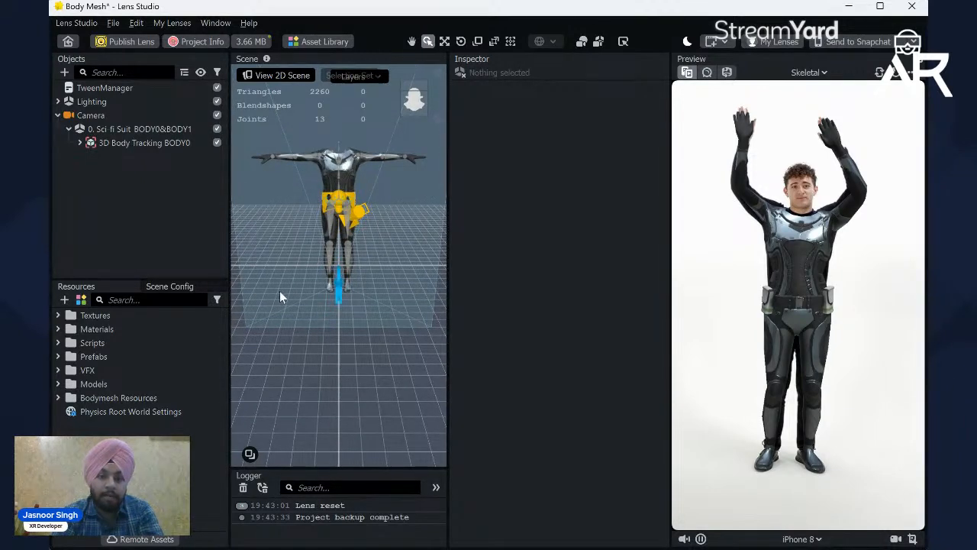
# Step: Expand 3D Body Tracking BODY0 and inspect the mesh and material settings of its Body Mesh
pyautogui.click(79, 144)
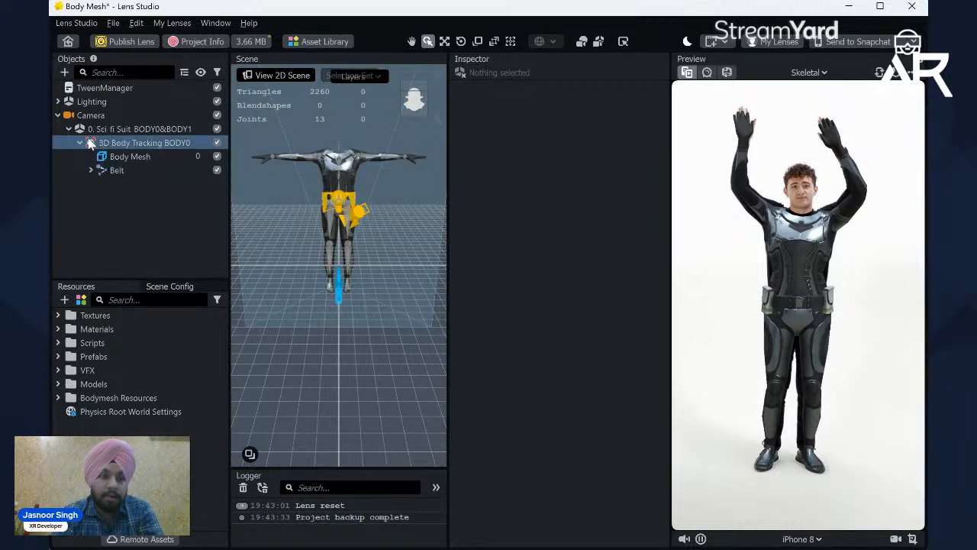
pyautogui.click(123, 142)
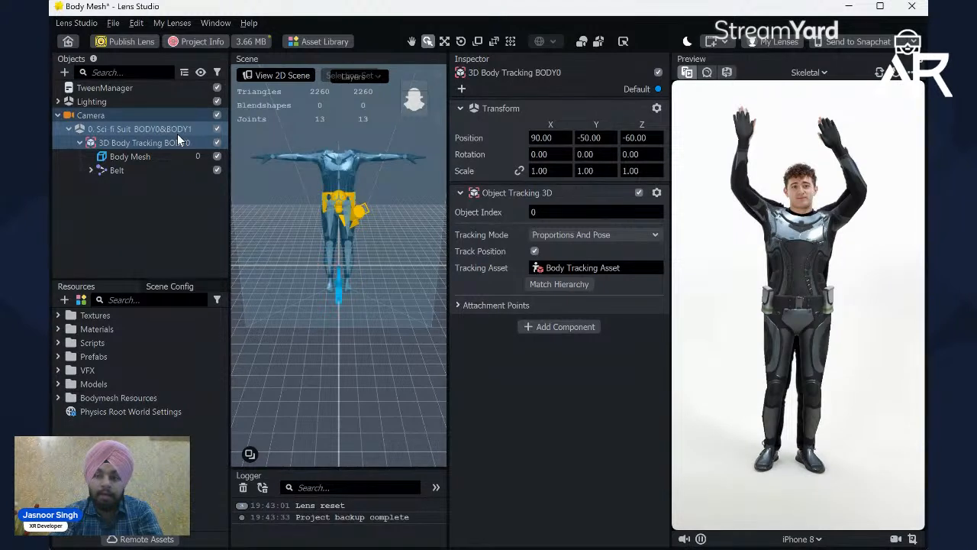
pyautogui.click(142, 155)
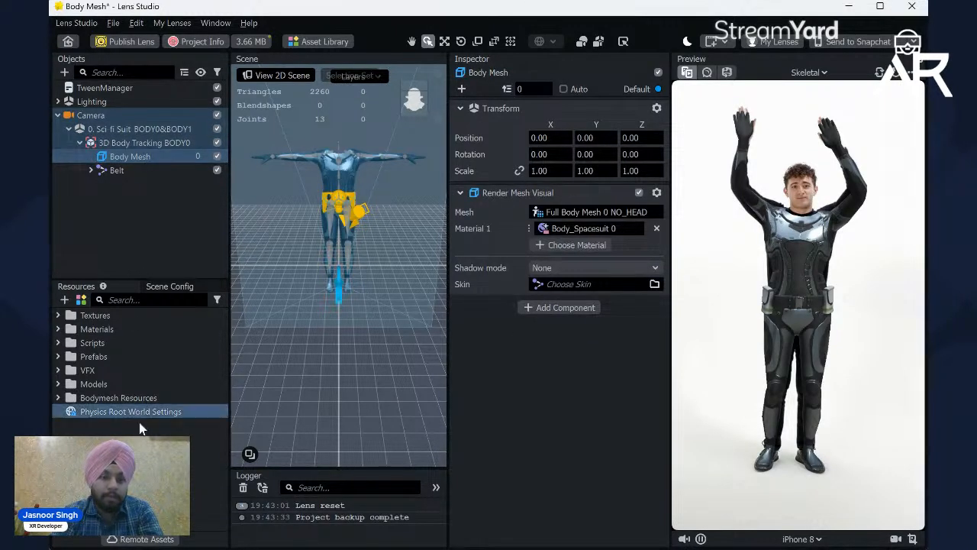
# Step: Switch to the desktop, view the contents of the "shrek silly sance" project folder and close it
pyautogui.moveTo(489, 534)
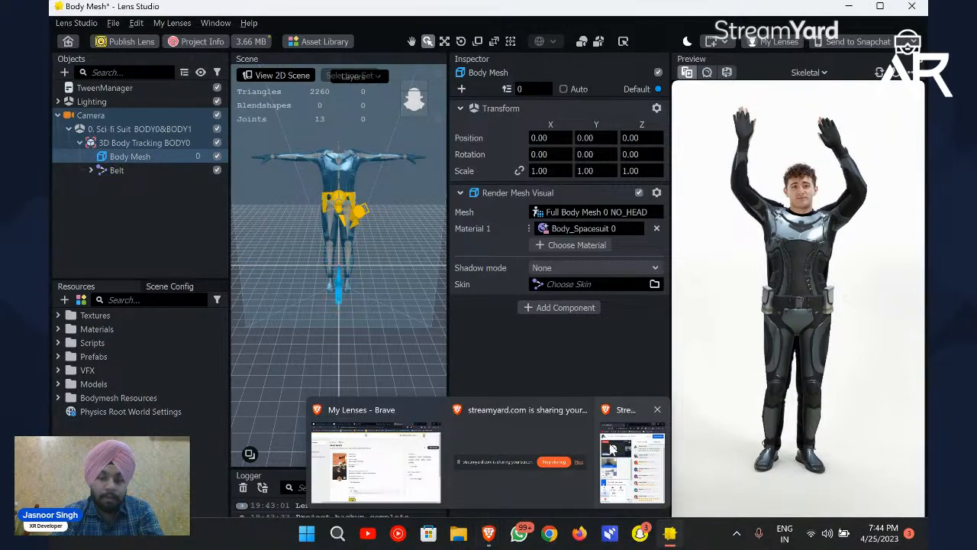
pyautogui.click(926, 536)
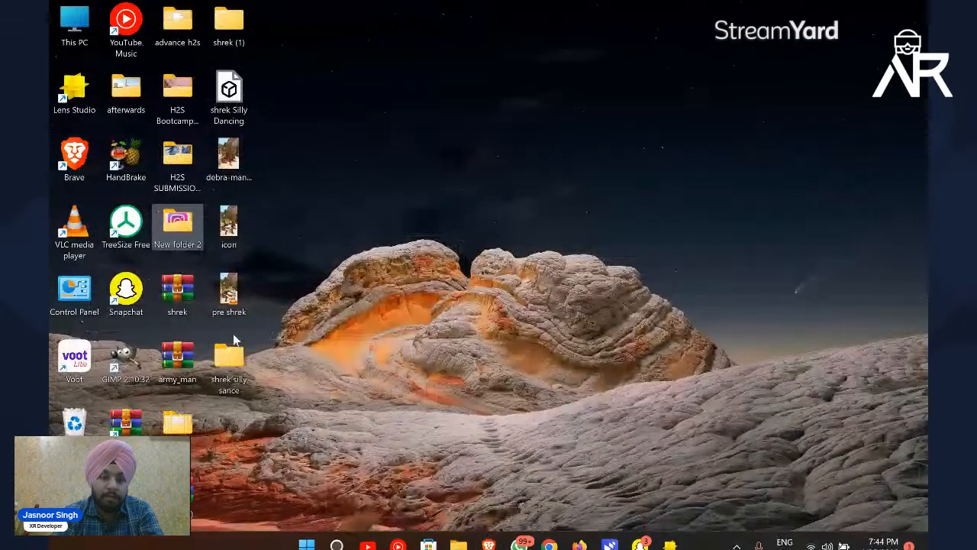
pyautogui.doubleClick(236, 357)
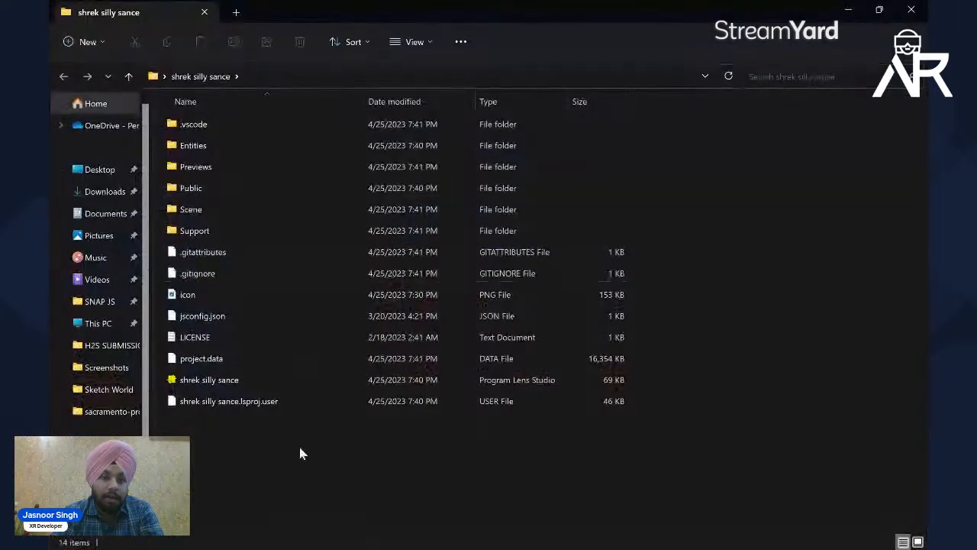
pyautogui.click(911, 9)
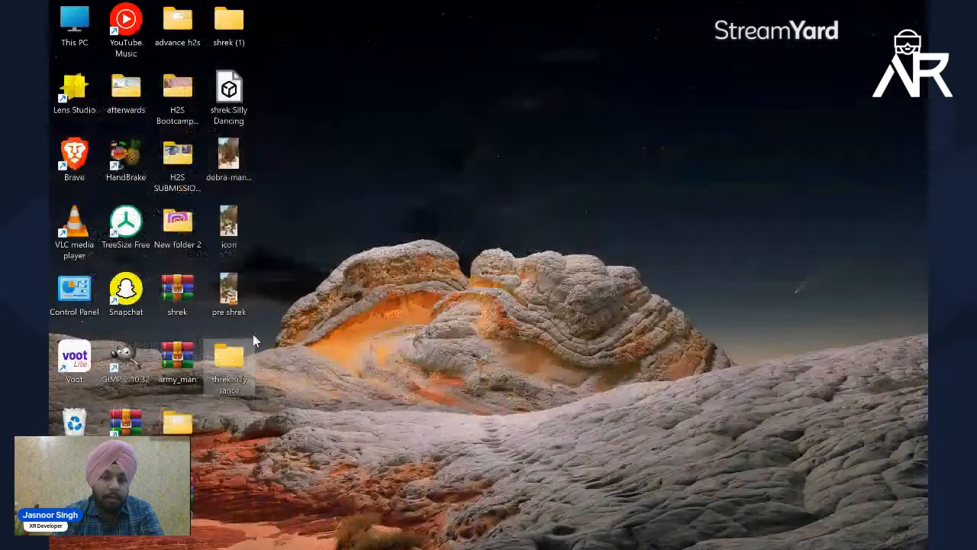
# Step: Import the shrek Silly Dancing FBX model from the desktop into the project, keeping the default import options
pyautogui.moveTo(242, 93); pyautogui.dragTo(250, 453)
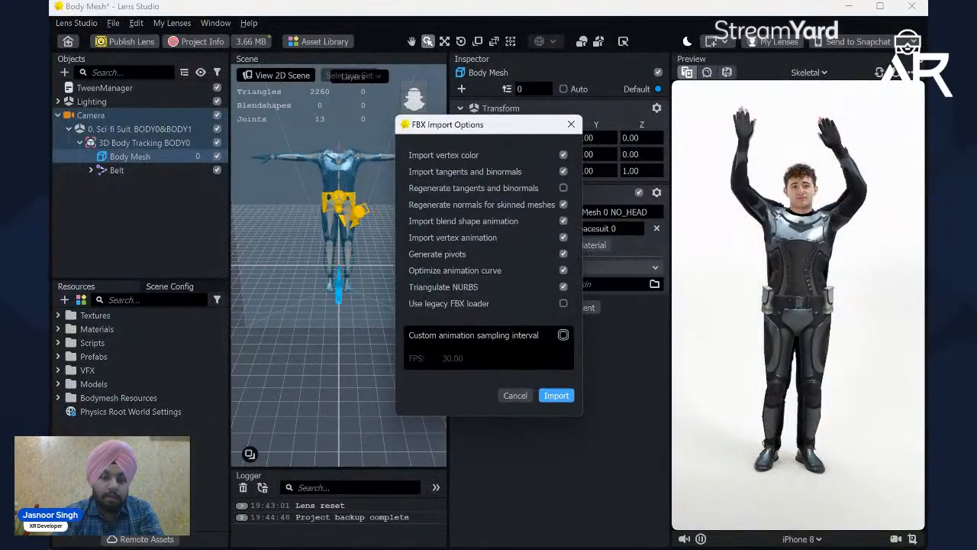
pyautogui.click(561, 394)
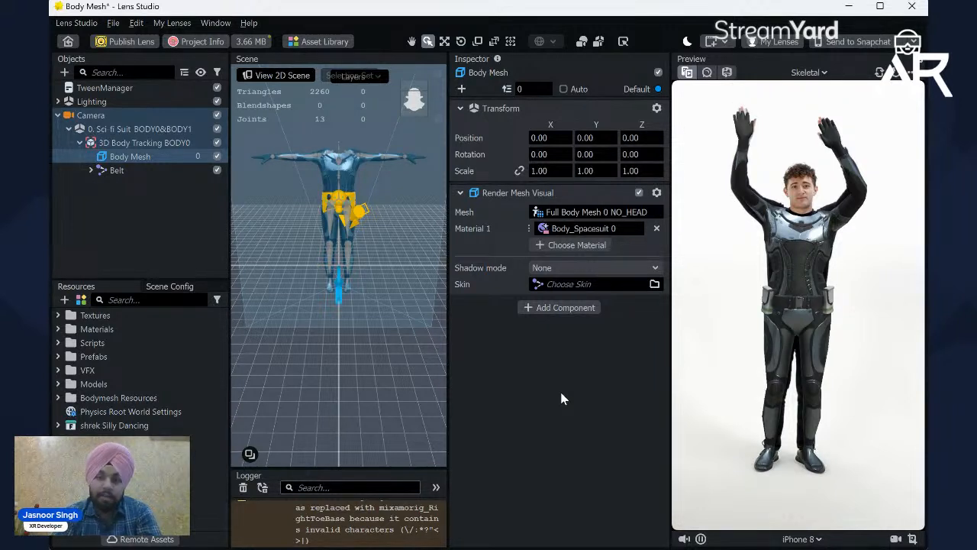
pyautogui.click(155, 397)
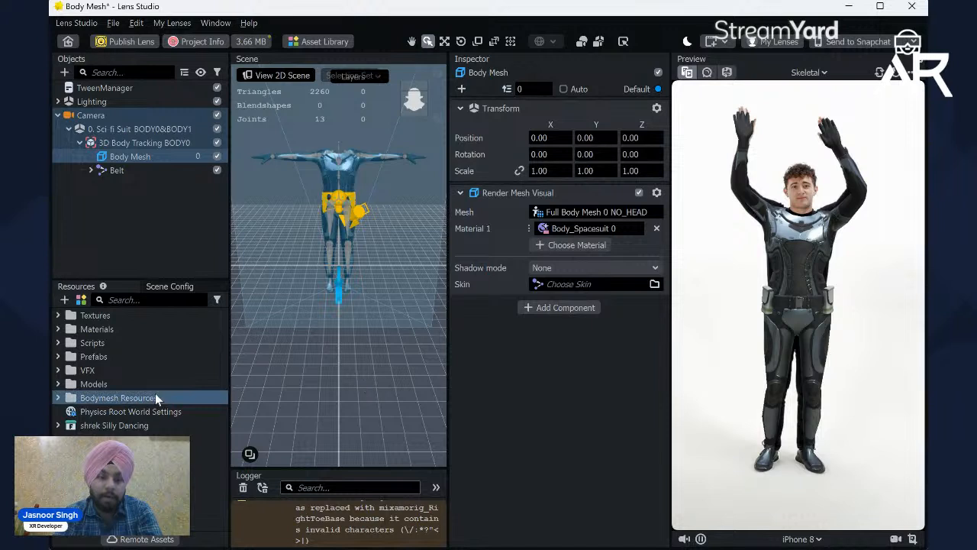
# Step: Place the imported shrek Silly Dancing prefab under 3D Body Tracking BODY0 and collapse its joint hierarchy
pyautogui.click(58, 426)
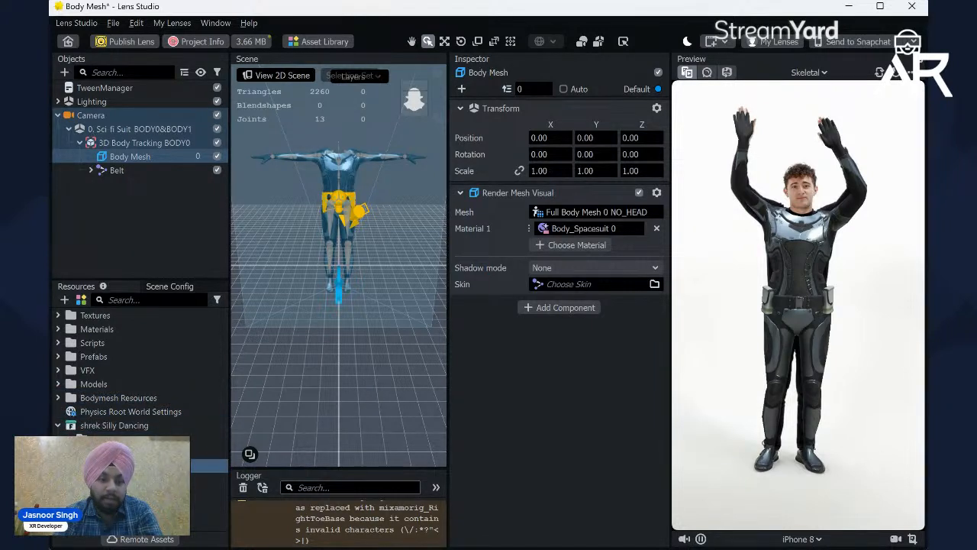
pyautogui.moveTo(152, 152); pyautogui.dragTo(152, 149)
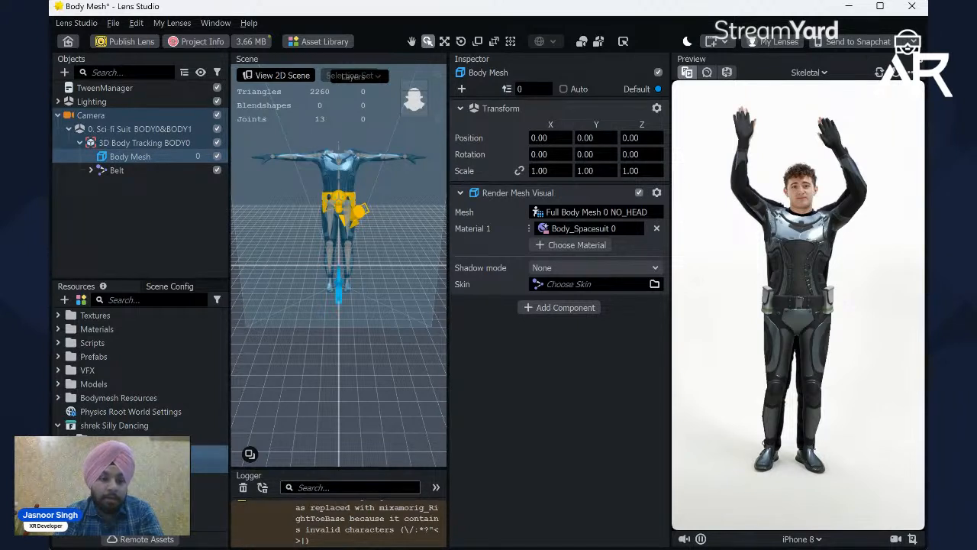
pyautogui.click(63, 427)
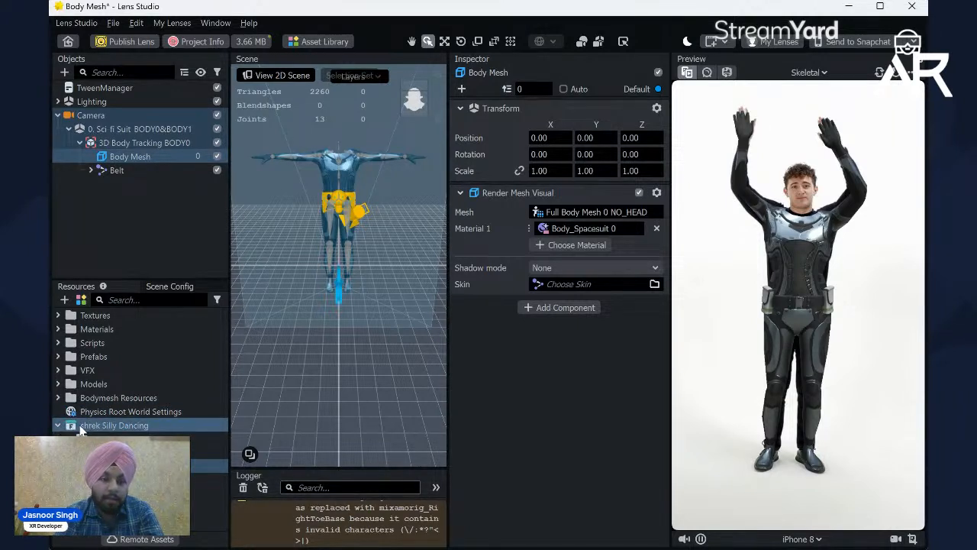
pyautogui.click(124, 438)
pyautogui.click(60, 427)
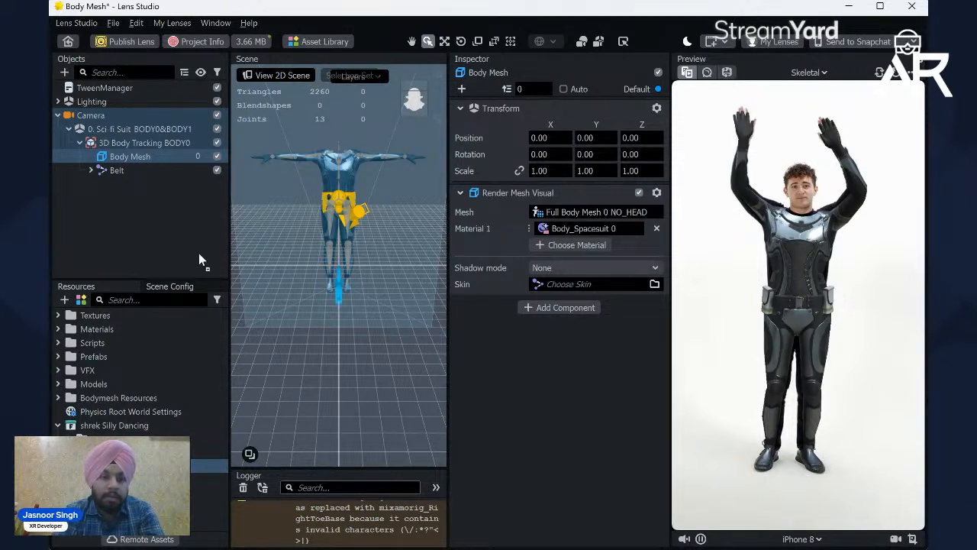
pyautogui.moveTo(172, 170); pyautogui.dragTo(149, 142)
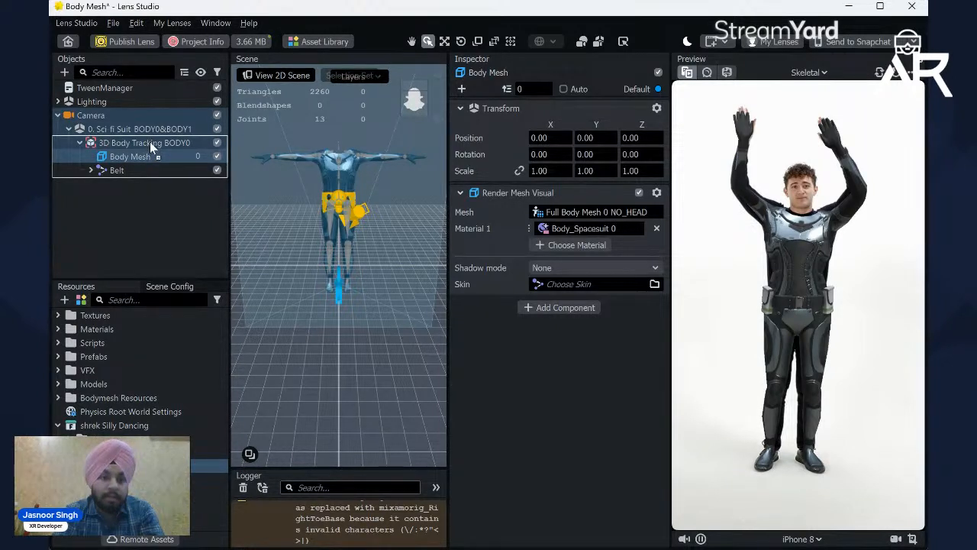
pyautogui.moveTo(149, 142); pyautogui.dragTo(149, 141)
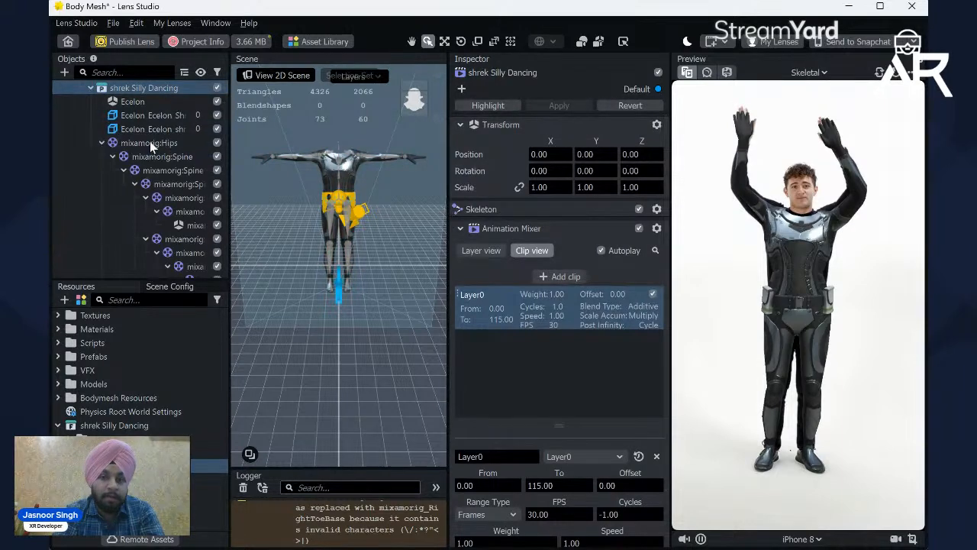
pyautogui.scroll(2, 150, 142)
pyautogui.click(90, 132)
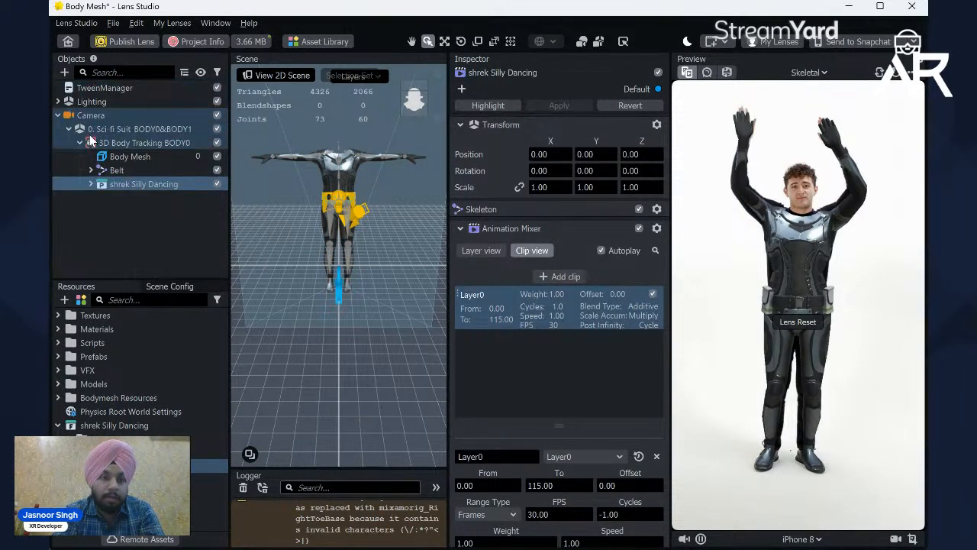
# Step: Delete the Belt and Body Mesh objects from 3D Body Tracking BODY0, keeping the shrek Silly Dancing model
pyautogui.click(120, 163)
pyautogui.click(131, 185)
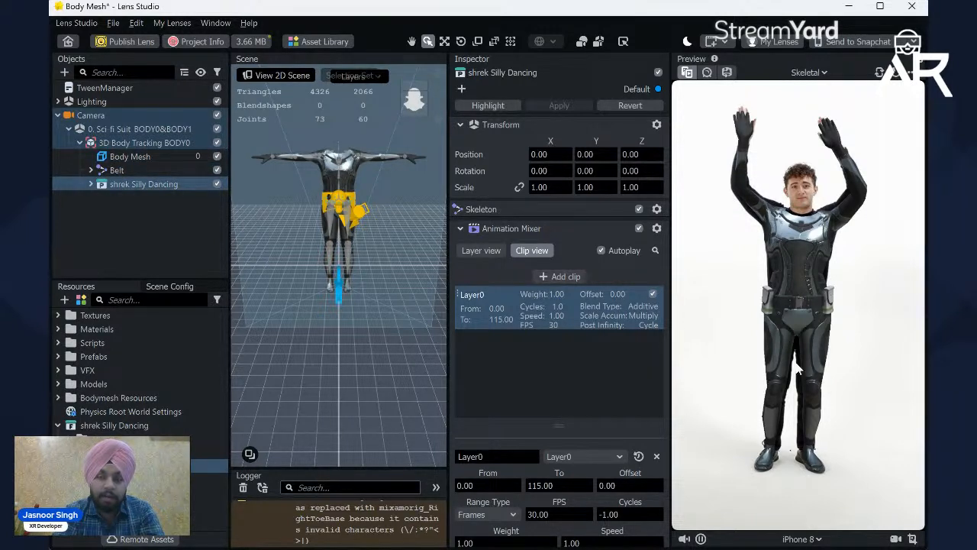
pyautogui.click(127, 165)
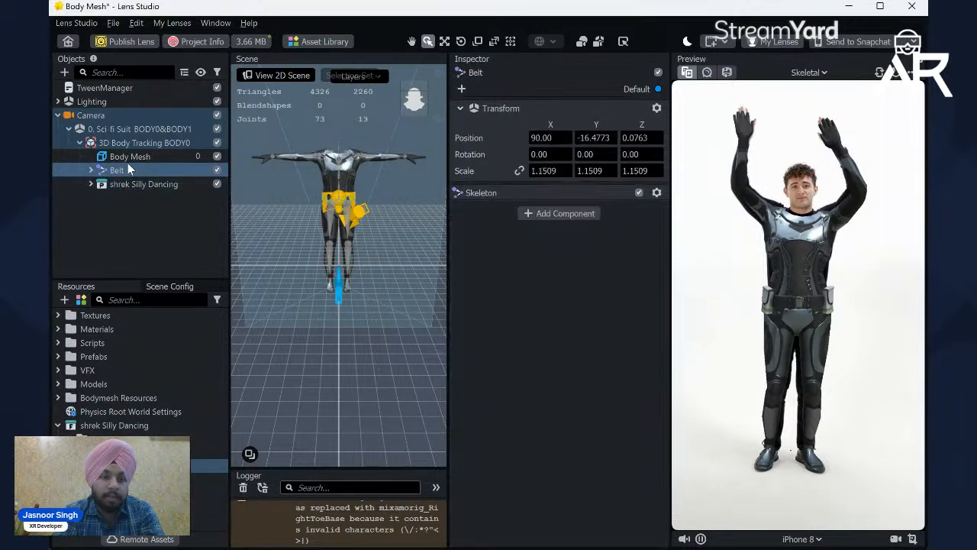
pyautogui.click(134, 156)
pyautogui.click(139, 171)
pyautogui.press('Delete')
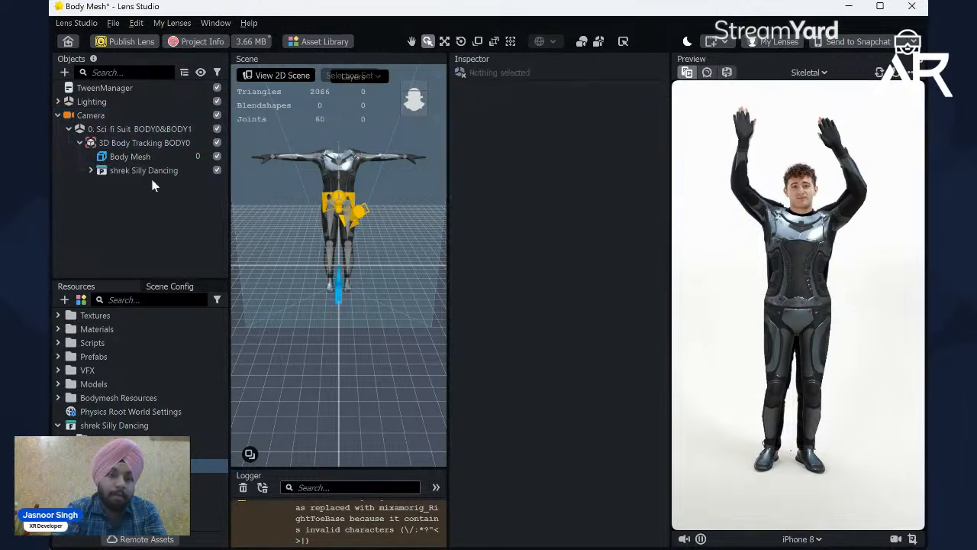
pyautogui.click(126, 156)
pyautogui.press('Delete')
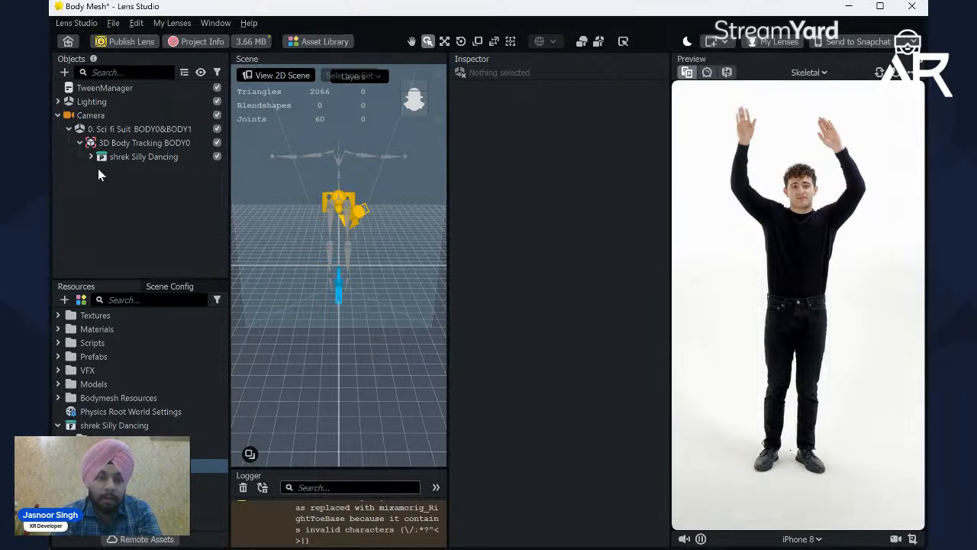
# Step: Select the shrek Silly Dancing object, activate the Scale tool and link its X, Y and Z scale values
pyautogui.click(104, 146)
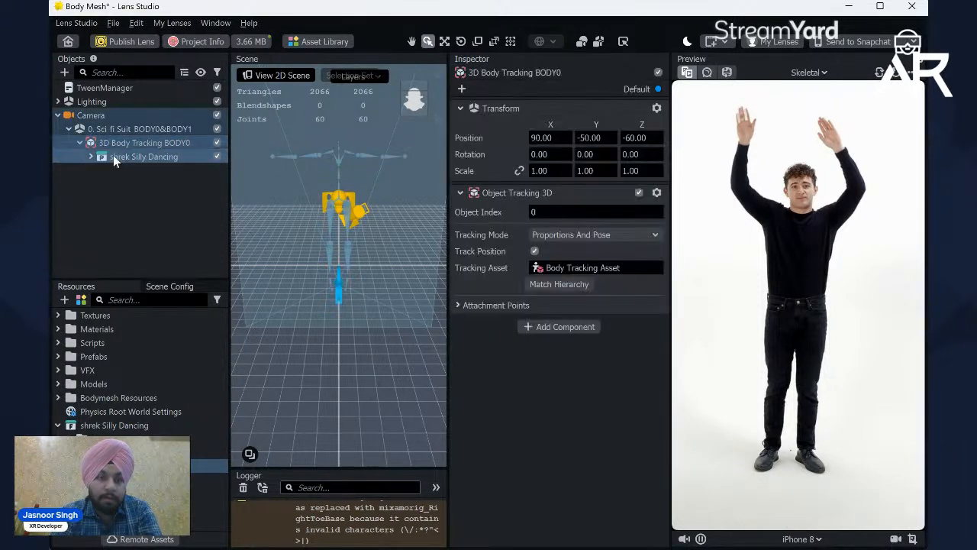
pyautogui.click(113, 155)
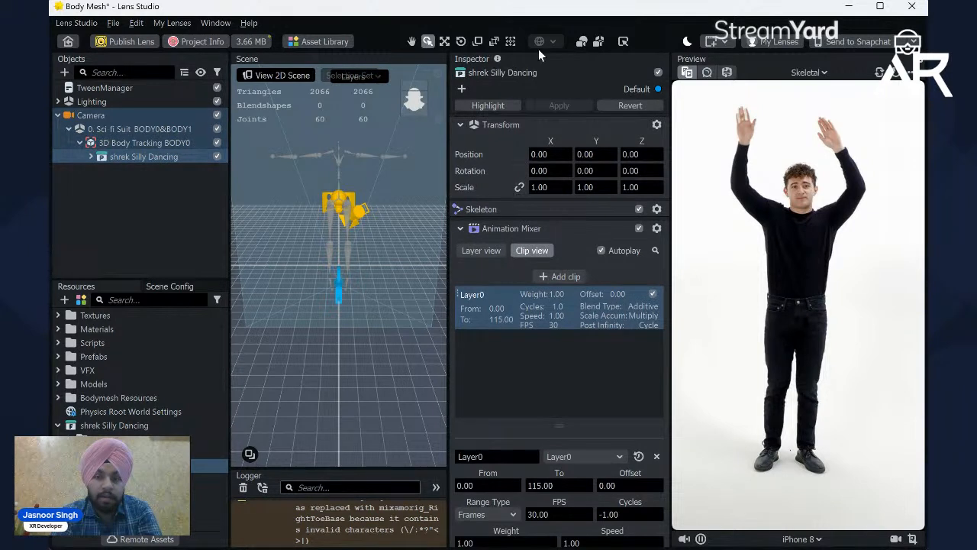
pyautogui.click(479, 42)
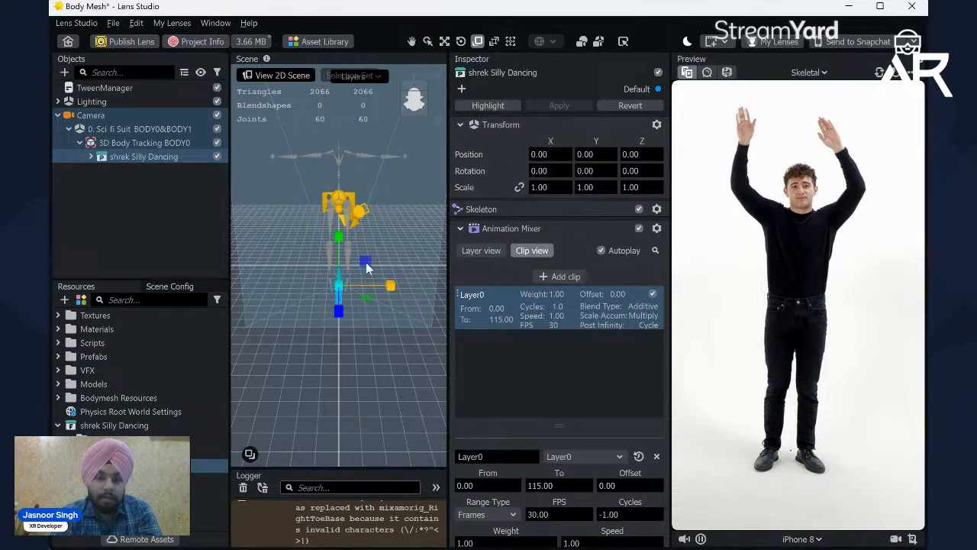
pyautogui.click(519, 188)
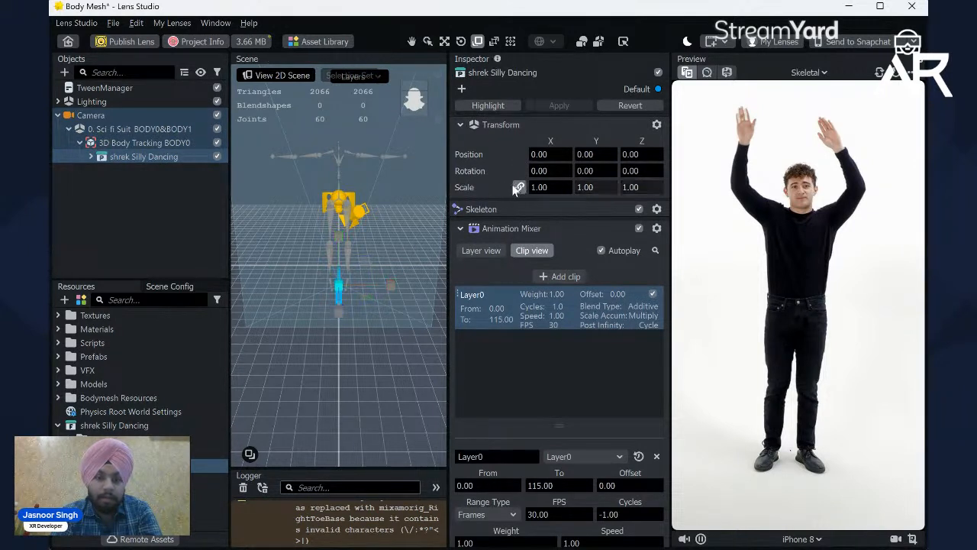
# Step: Scale the shrek Silly Dancing model up uniformly to about 154.18 on all axes
pyautogui.click(409, 109)
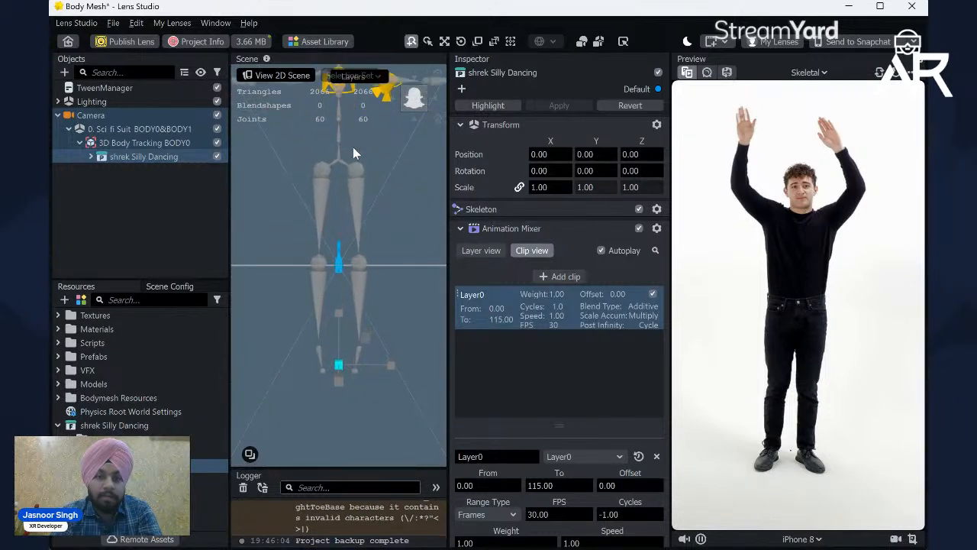
pyautogui.click(411, 41)
pyautogui.moveTo(399, 200); pyautogui.dragTo(379, 269)
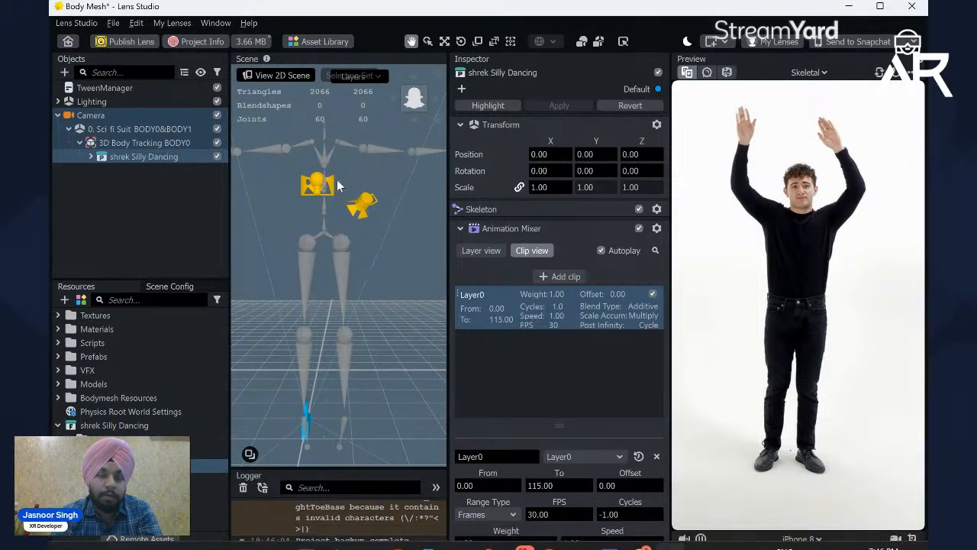
pyautogui.scroll(-4, 383, 236)
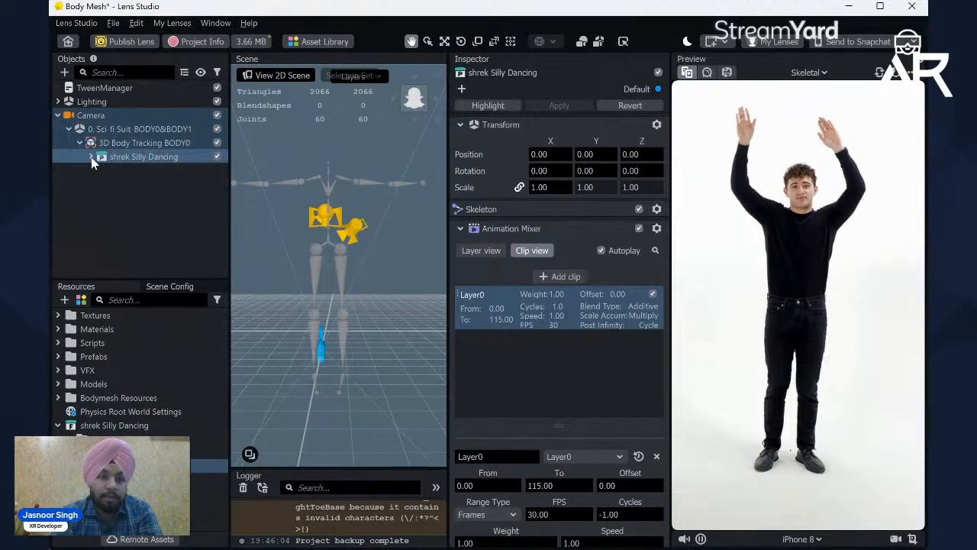
pyautogui.click(147, 146)
pyautogui.click(145, 156)
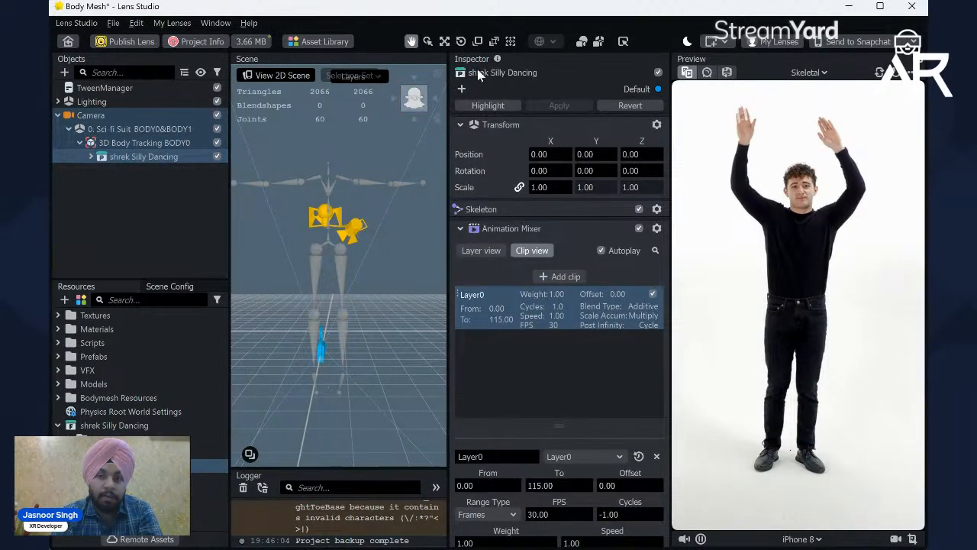
pyautogui.click(477, 43)
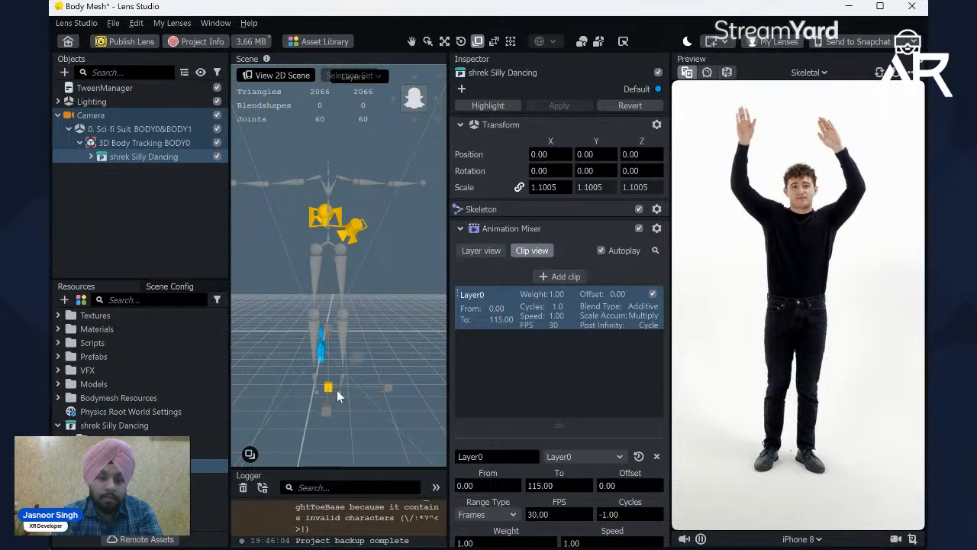
pyautogui.moveTo(359, 408); pyautogui.dragTo(431, 450)
pyautogui.scroll(-3, 349, 384)
pyautogui.moveTo(334, 349); pyautogui.dragTo(404, 411)
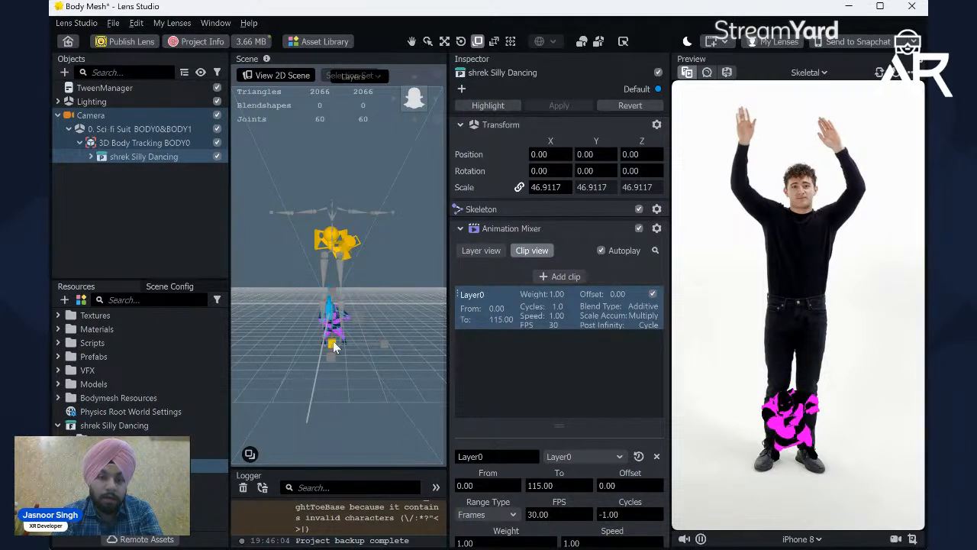
pyautogui.moveTo(334, 347); pyautogui.dragTo(361, 363)
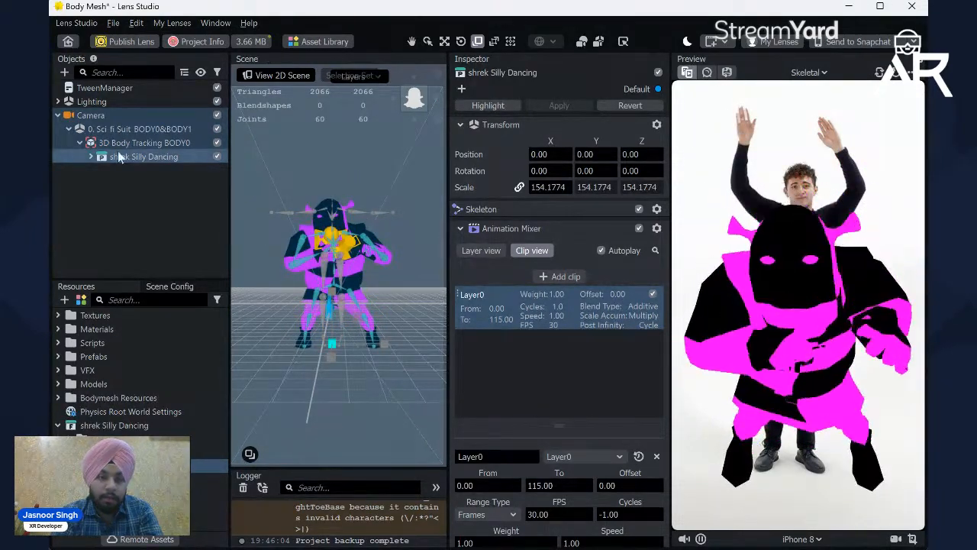
# Step: Turn off Autoplay in the Animation Mixer of shrek Silly Dancing and disable its Layer0 clip
pyautogui.click(144, 144)
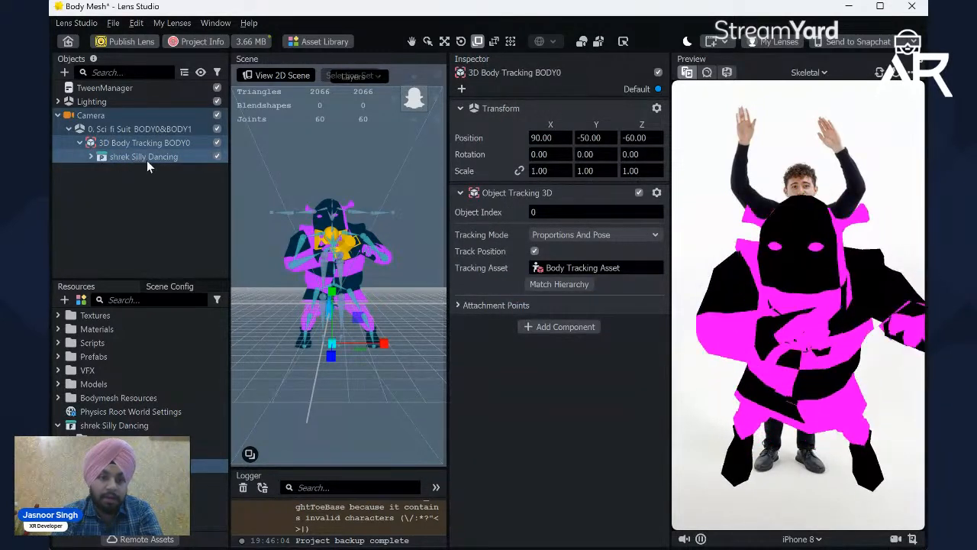
pyautogui.click(122, 157)
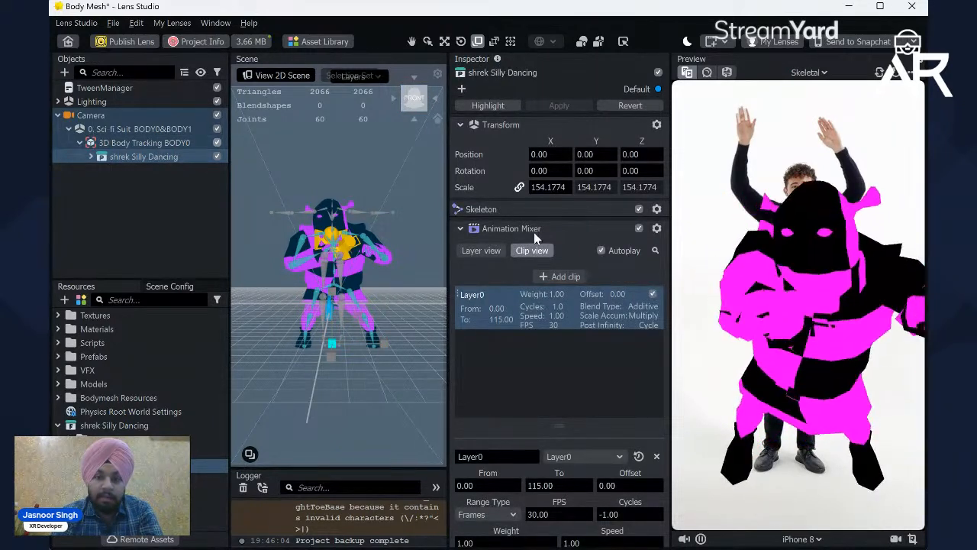
pyautogui.click(602, 251)
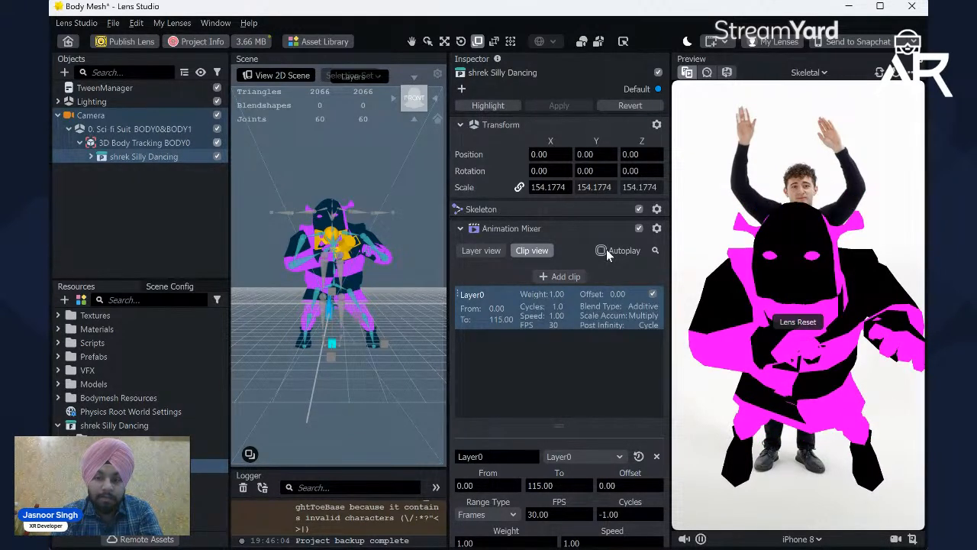
pyautogui.click(652, 294)
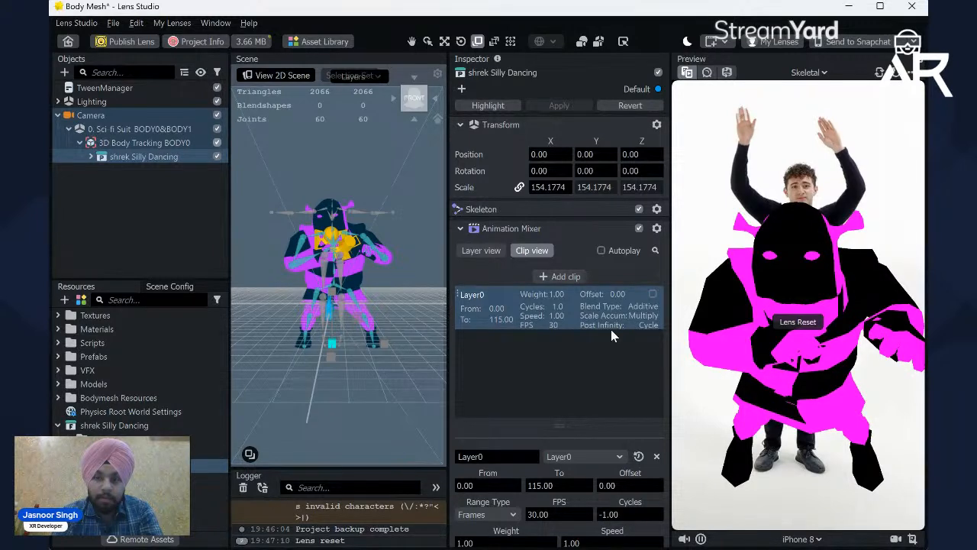
pyautogui.scroll(-2, 575, 438)
pyautogui.scroll(2, 576, 438)
# Step: Switch to the Brave browser, open Mixamo in a new tab and view the loaded Shrek character
pyautogui.moveTo(489, 533)
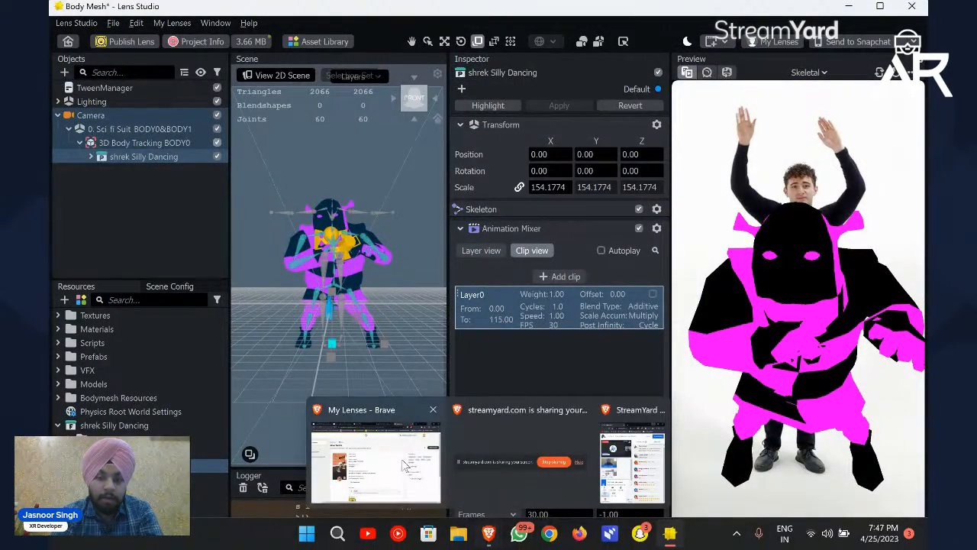
pyautogui.click(405, 464)
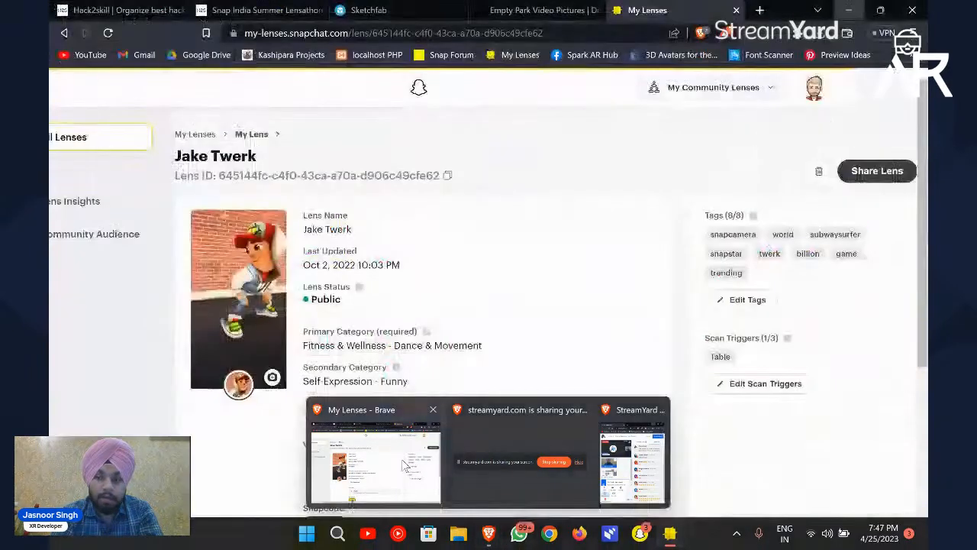
pyautogui.click(758, 10)
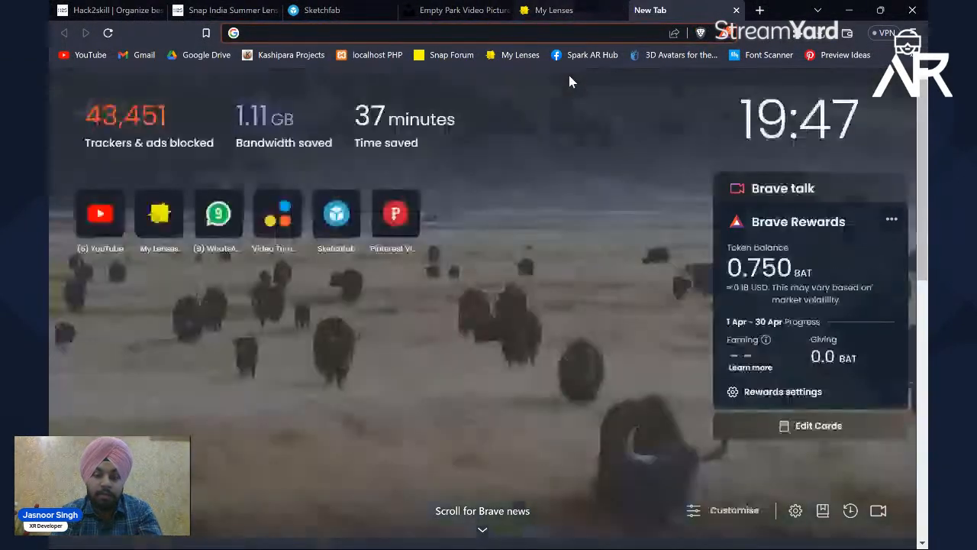
pyautogui.write('maxi')
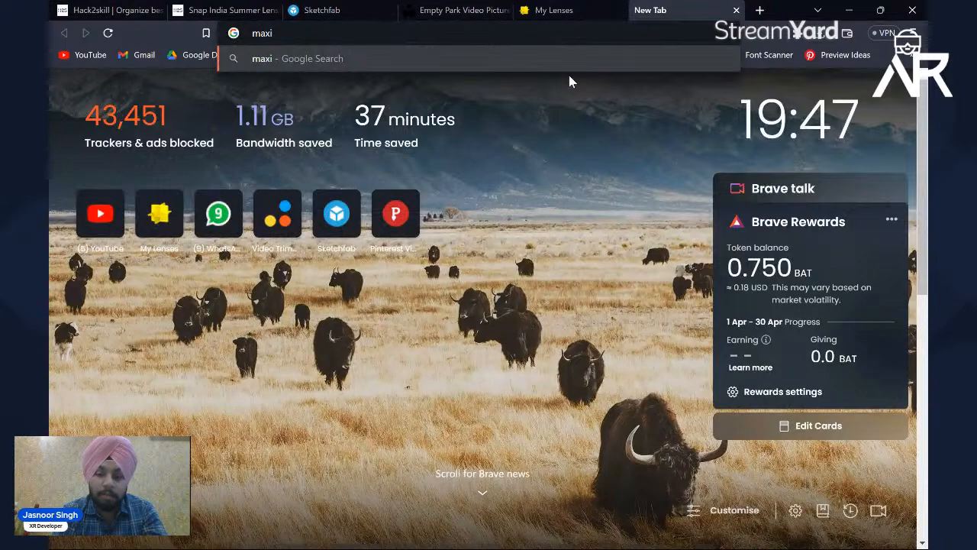
pyautogui.press('BackSpace')
pyautogui.press('BackSpace')
pyautogui.press('BackSpace')
pyautogui.press('BackSpace')
pyautogui.write('i')
pyautogui.press('BackSpace')
pyautogui.write('mixa')
pyautogui.press('Return')
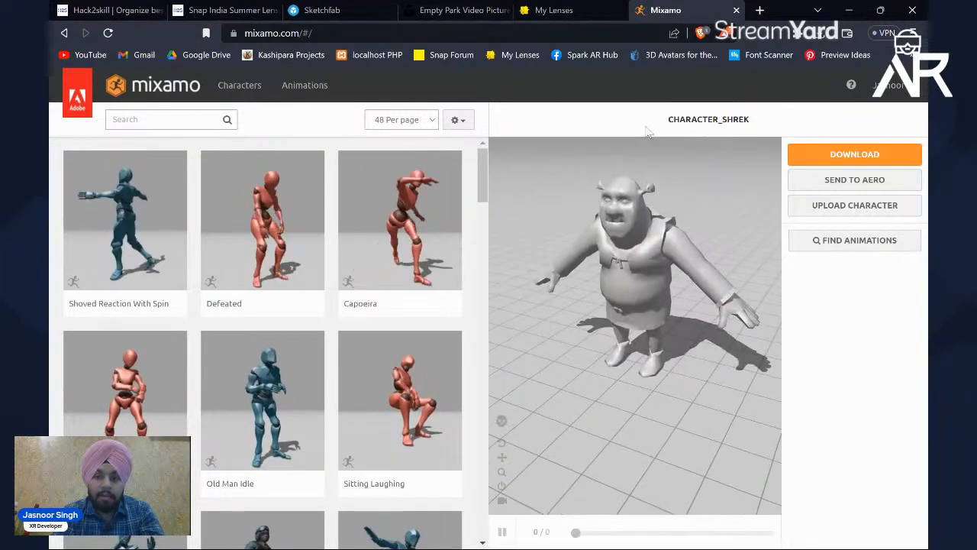
pyautogui.moveTo(650, 217); pyautogui.dragTo(587, 239)
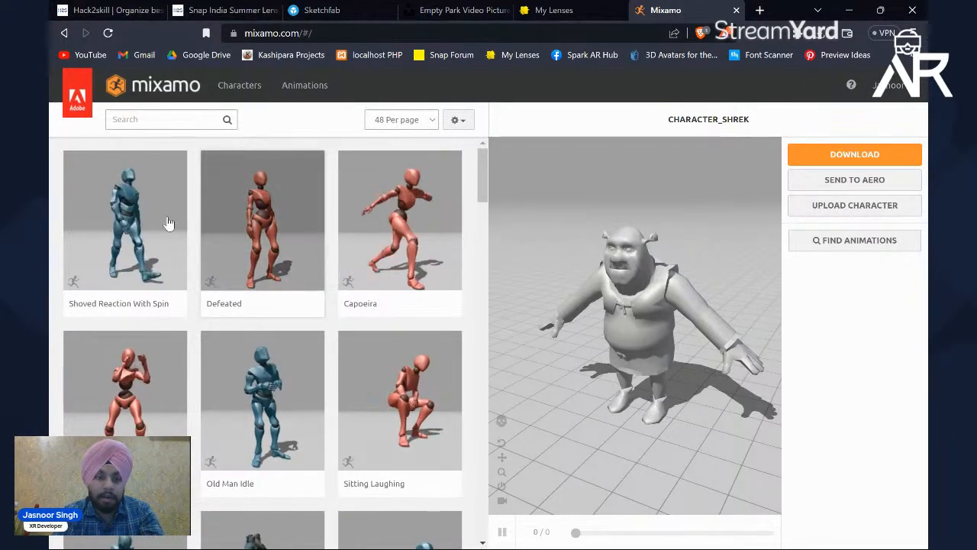
# Step: Try the Shoved Reaction With Spin animation on the Shrek character, remove it, and view the model from the front
pyautogui.click(92, 257)
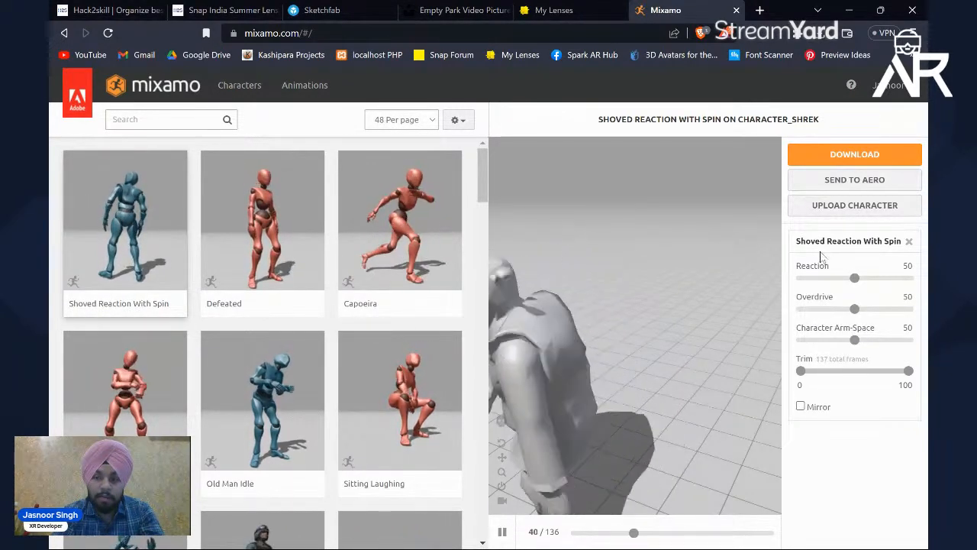
pyautogui.click(909, 241)
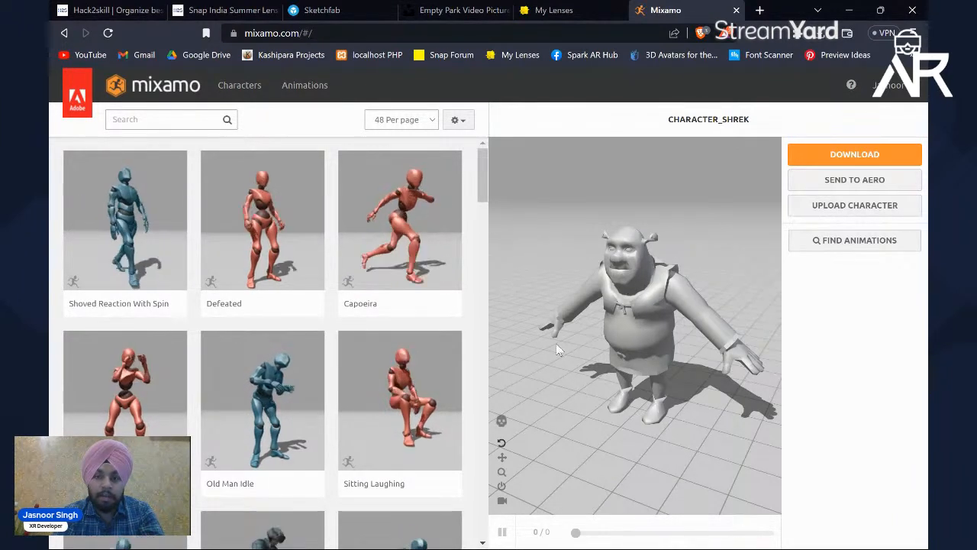
pyautogui.moveTo(668, 305); pyautogui.dragTo(693, 276)
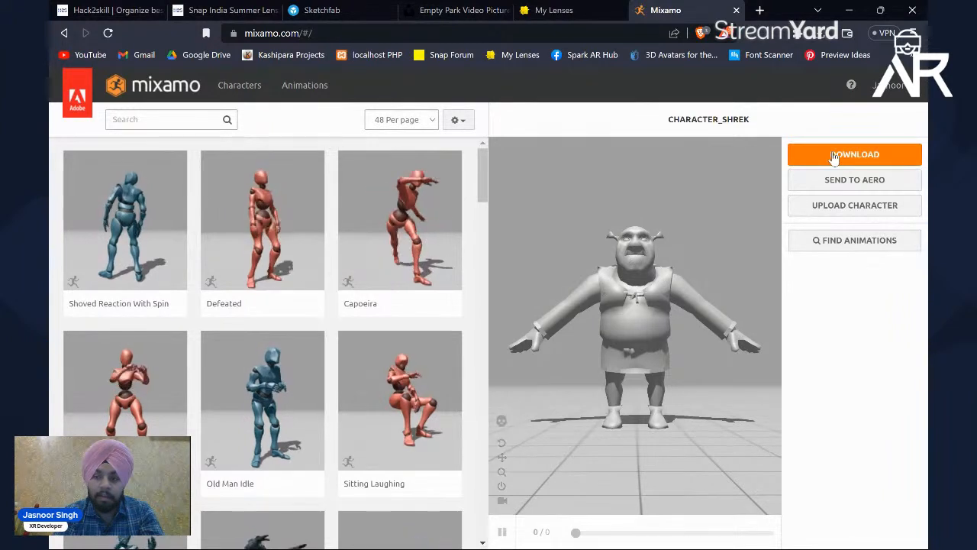
pyautogui.moveTo(683, 179); pyautogui.dragTo(683, 196)
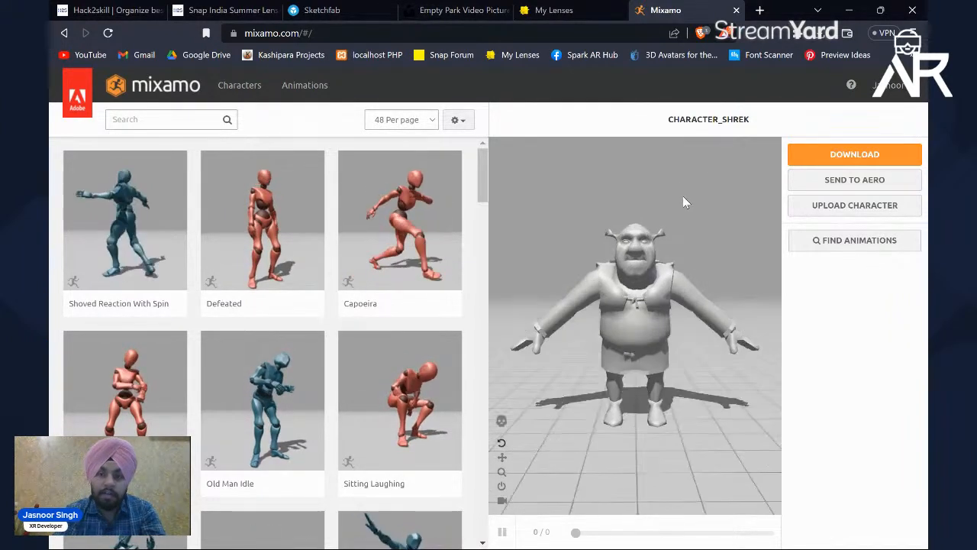
# Step: Download the Shrek character without an animation in FBX Binary format with the T-pose
pyautogui.click(844, 155)
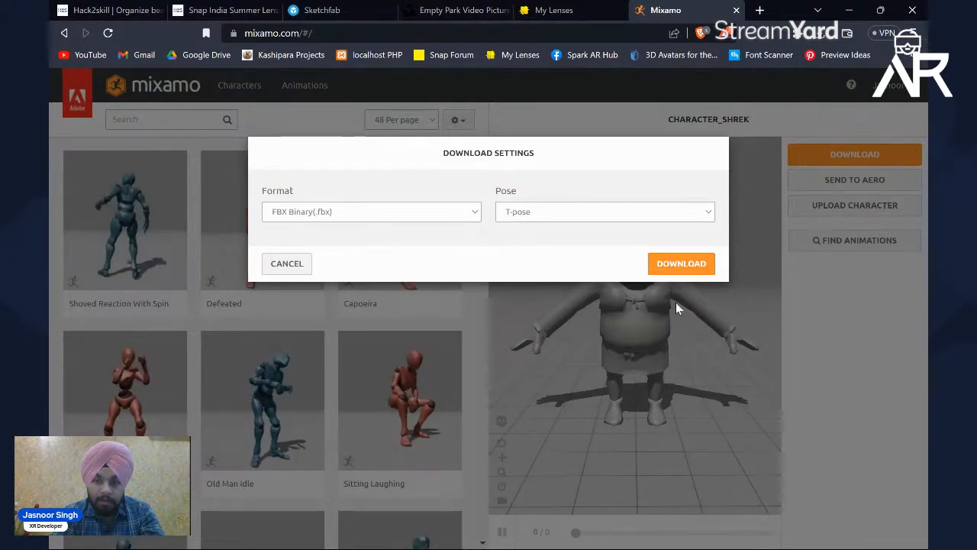
pyautogui.click(295, 263)
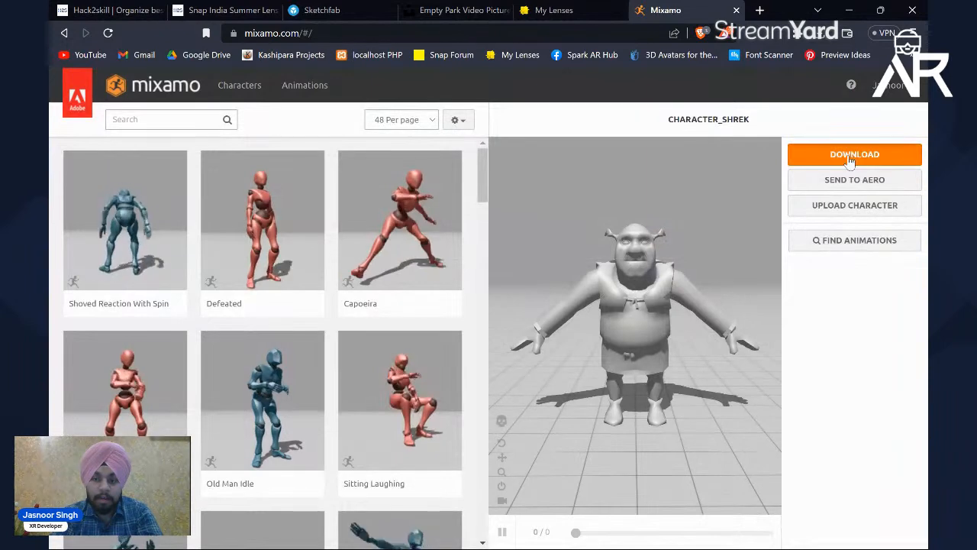
pyautogui.click(822, 155)
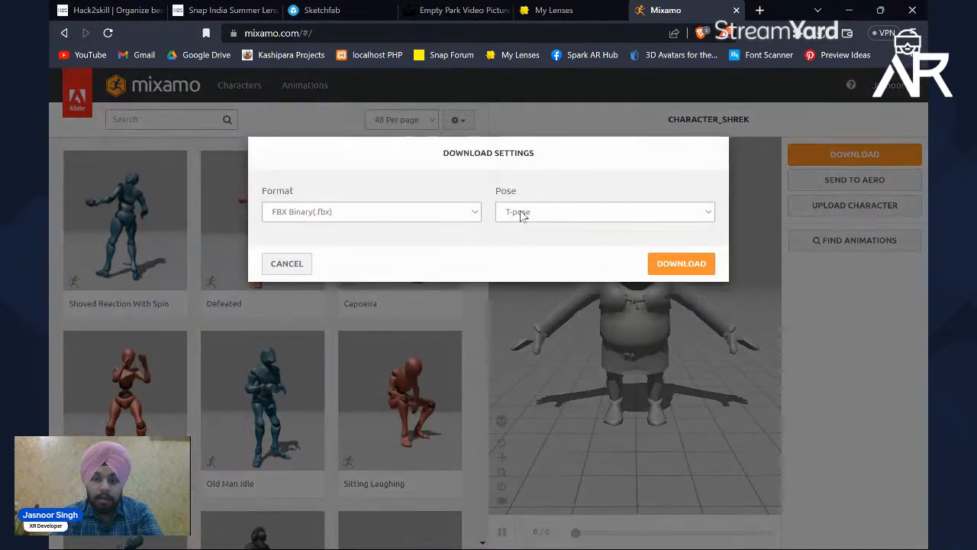
pyautogui.click(521, 213)
pyautogui.click(546, 213)
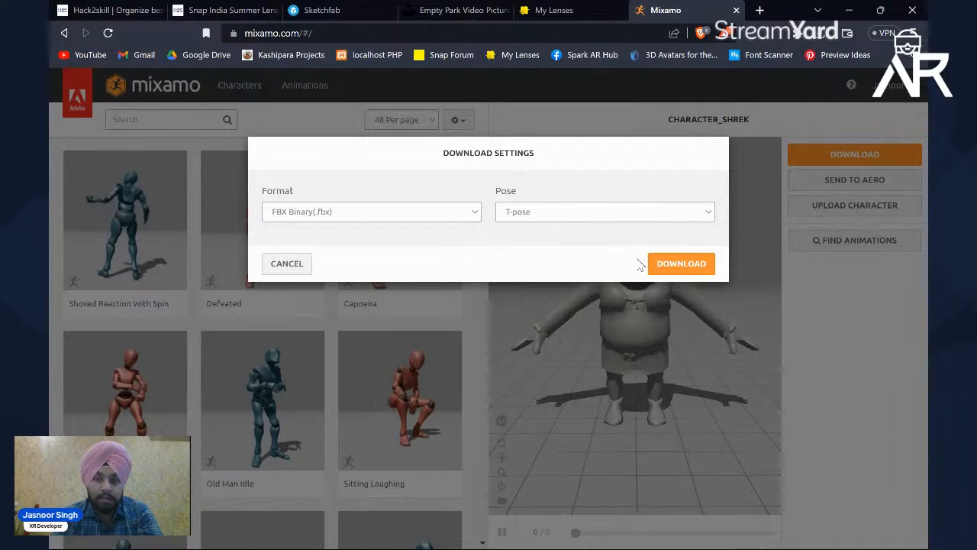
pyautogui.click(680, 264)
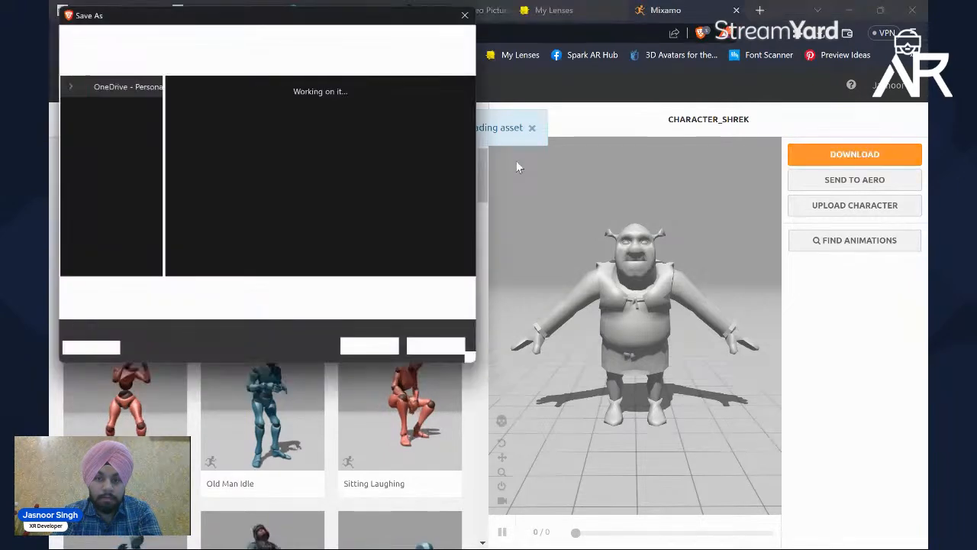
# Step: Save the downloaded character to the Desktop as CHARACTER_Shrek skeleton
pyautogui.click(106, 135)
pyautogui.click(223, 297)
pyautogui.click(246, 297)
pyautogui.write('skeleton')
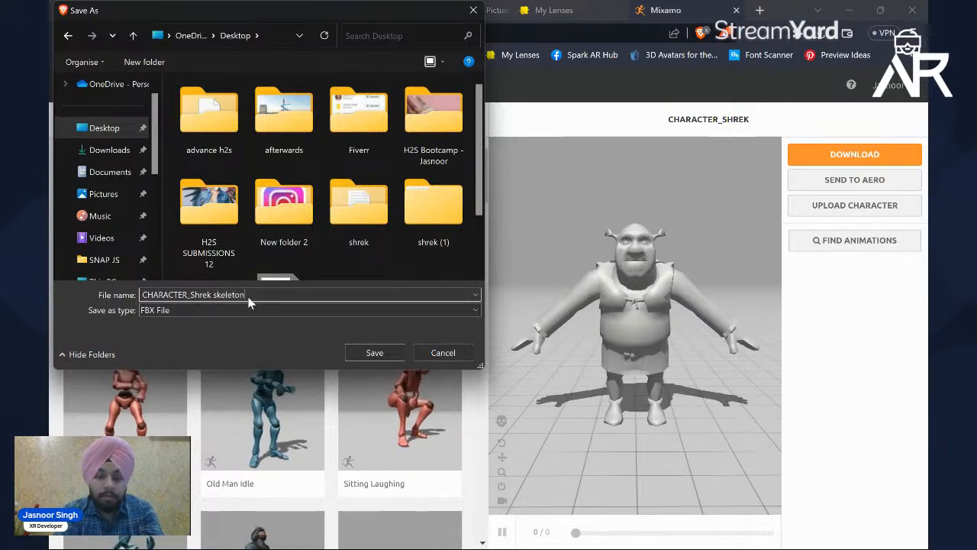
pyautogui.press('Return')
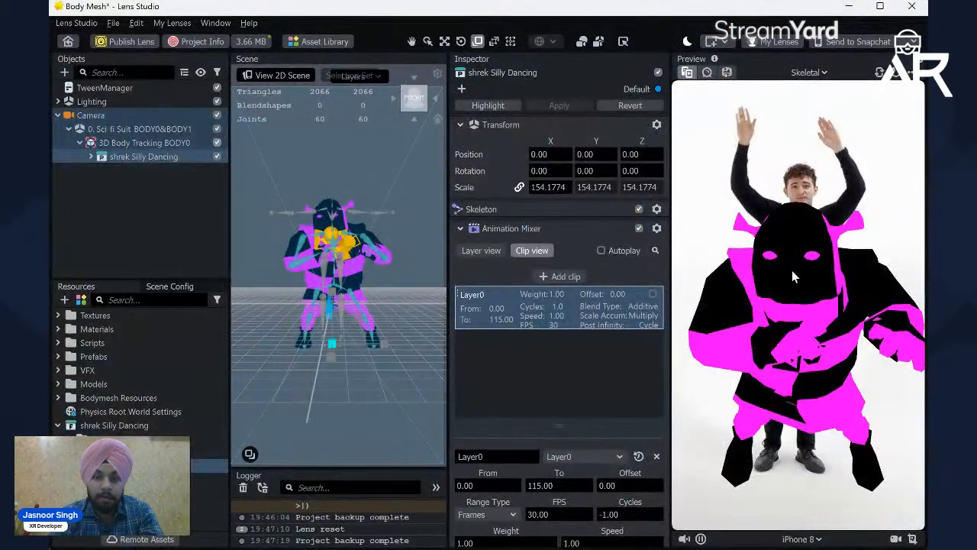
# Step: Switch to Lens Studio and import the CHARACTER_Shrek skeleton FBX from the desktop with the default import options
pyautogui.moveTo(250, 3); pyautogui.dragTo(611, 57)
pyautogui.click(391, 224)
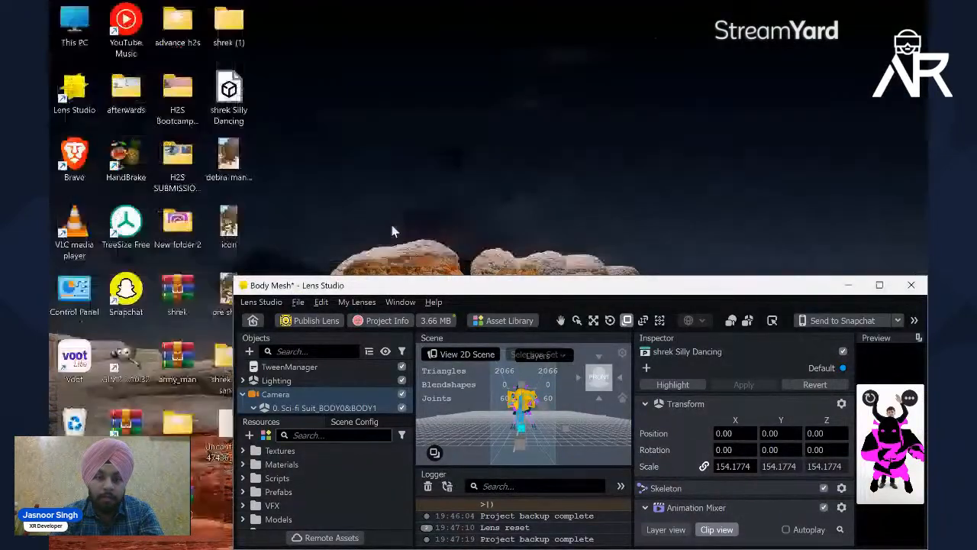
pyautogui.rightClick(375, 166)
pyautogui.click(417, 223)
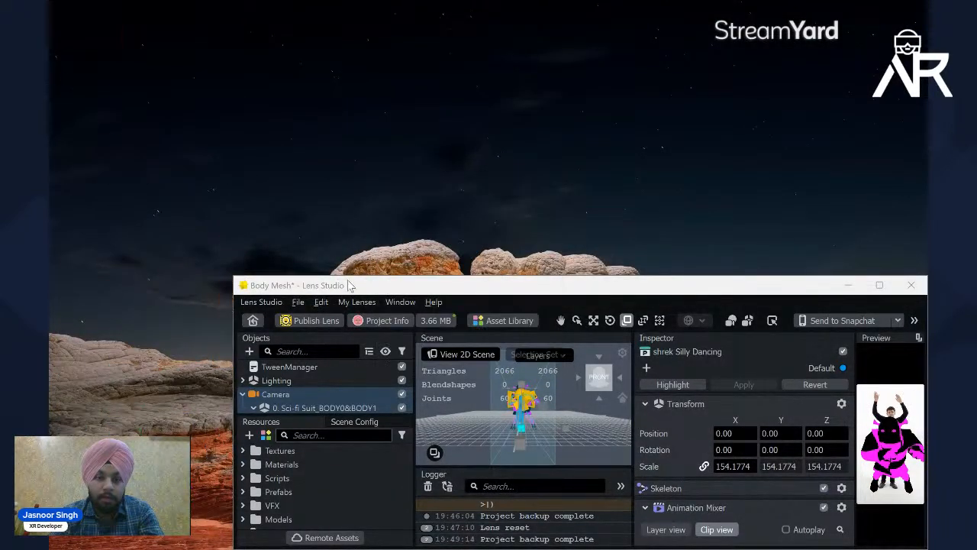
pyautogui.moveTo(349, 285); pyautogui.dragTo(405, 150)
pyautogui.moveTo(229, 429); pyautogui.dragTo(308, 479)
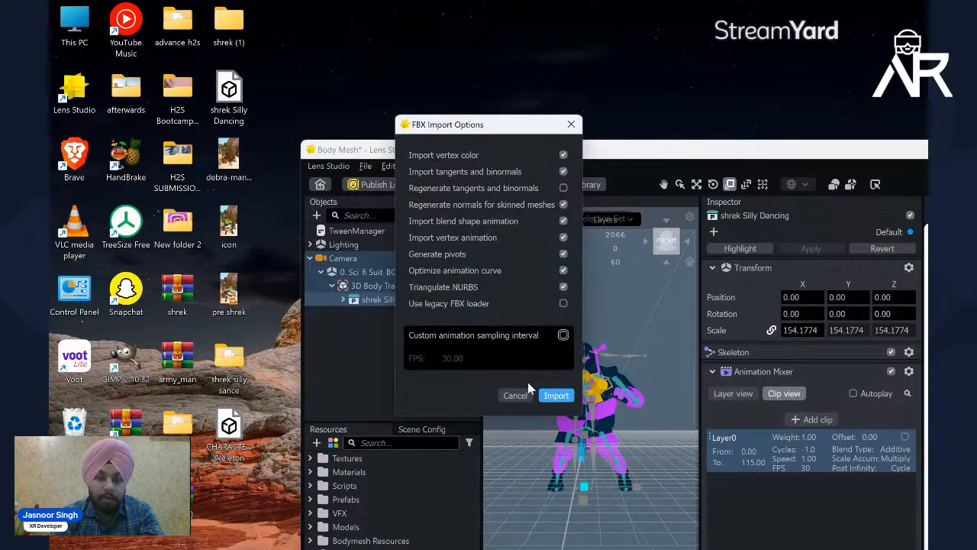
pyautogui.click(556, 395)
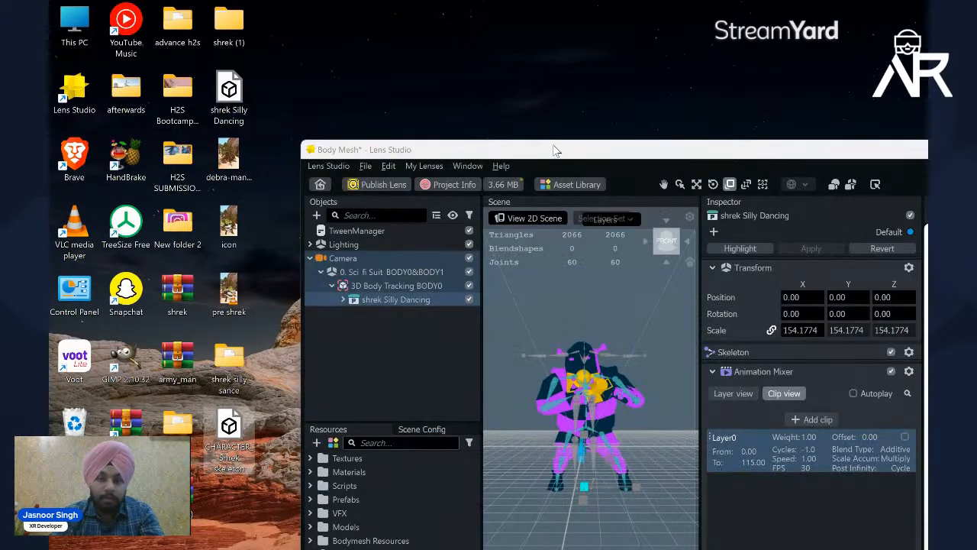
pyautogui.doubleClick(552, 147)
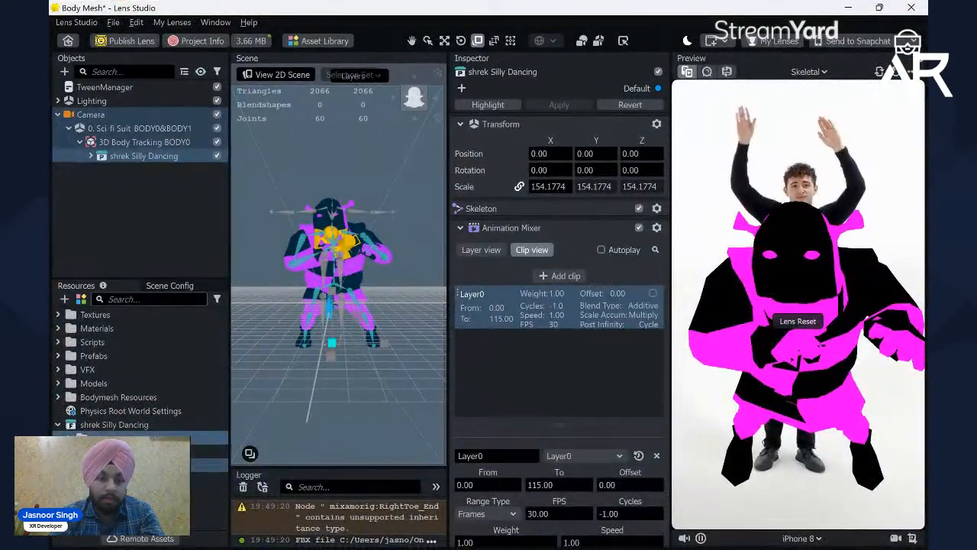
# Step: Delete the shrek Silly Dancing model from both the project resources and the scene objects
pyautogui.click(128, 425)
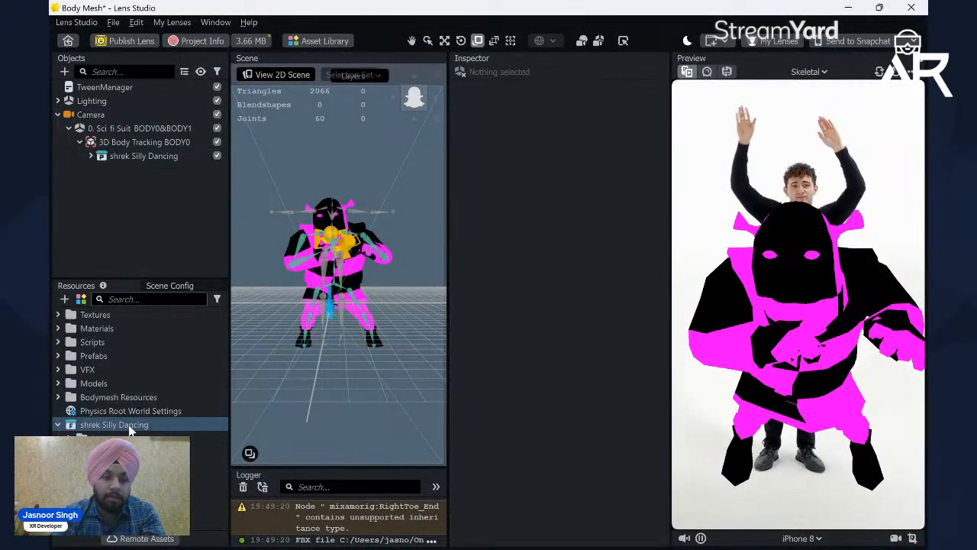
pyautogui.hotkey('ctrl', 'z')
pyautogui.click(114, 414)
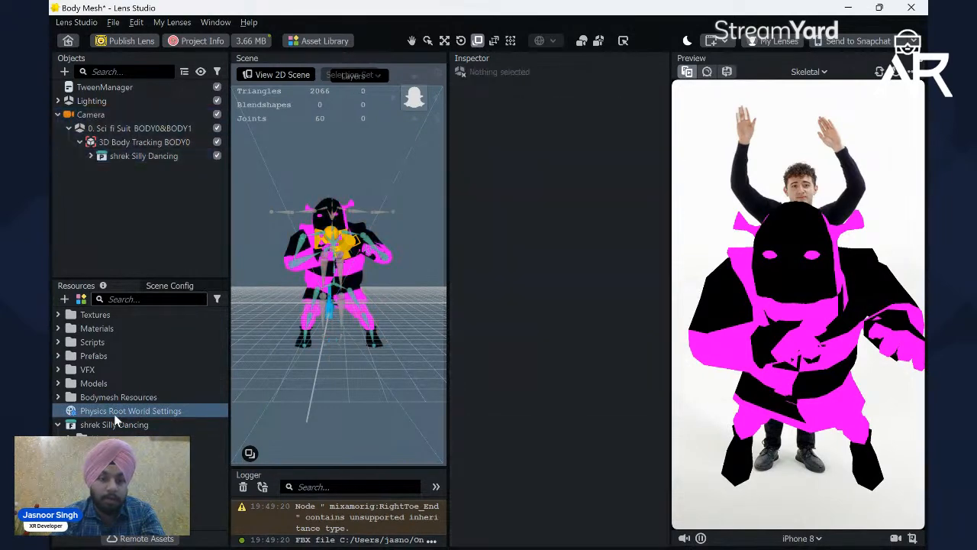
pyautogui.click(121, 426)
pyautogui.press('Delete')
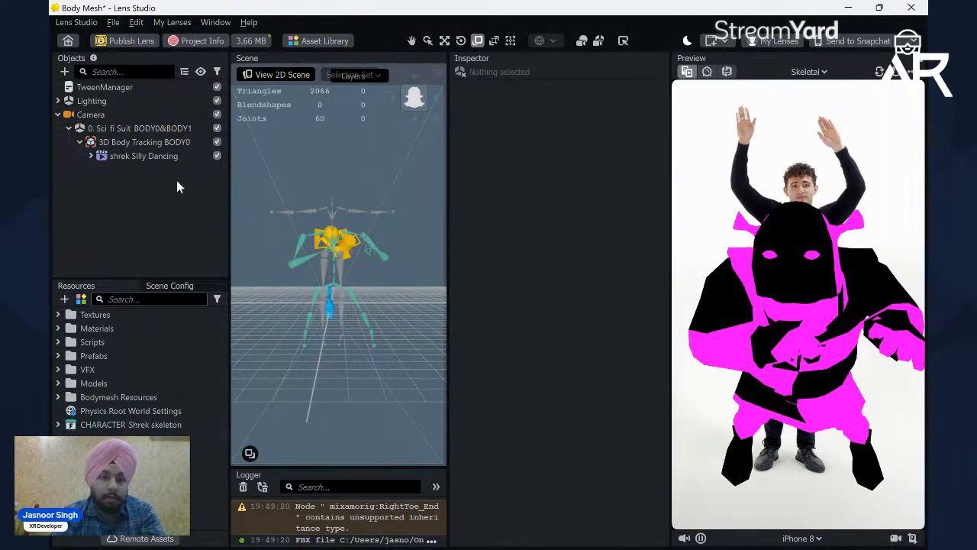
pyautogui.click(160, 156)
pyautogui.press('Delete')
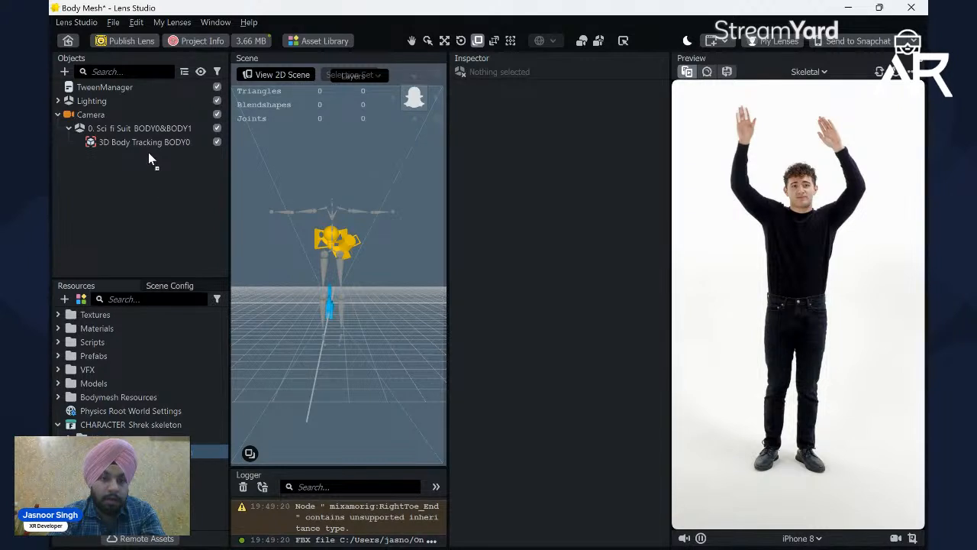
# Step: Place the CHARACTER_Shrek skeleton model under 3D Body Tracking BODY0 and collapse its joint hierarchy
pyautogui.moveTo(145, 141); pyautogui.dragTo(146, 141)
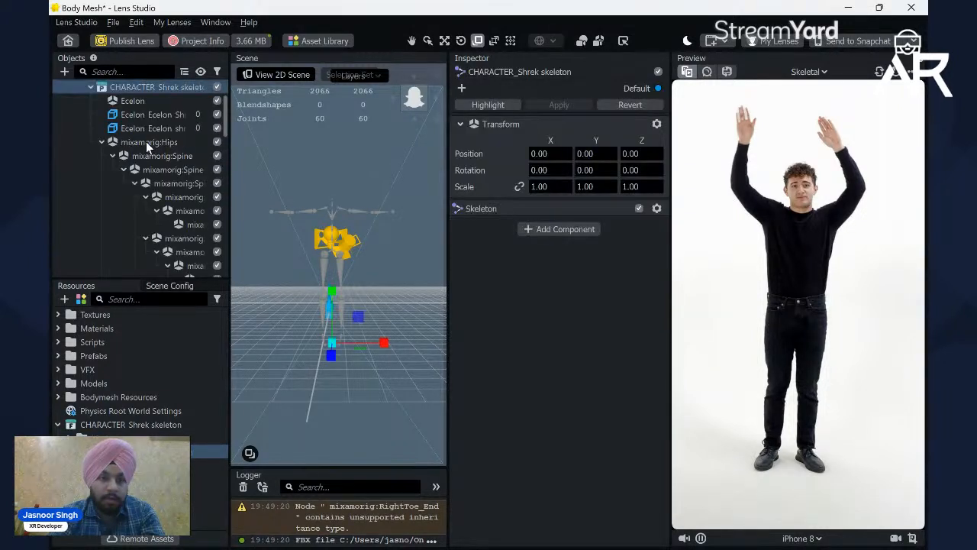
pyautogui.click(92, 89)
pyautogui.click(126, 142)
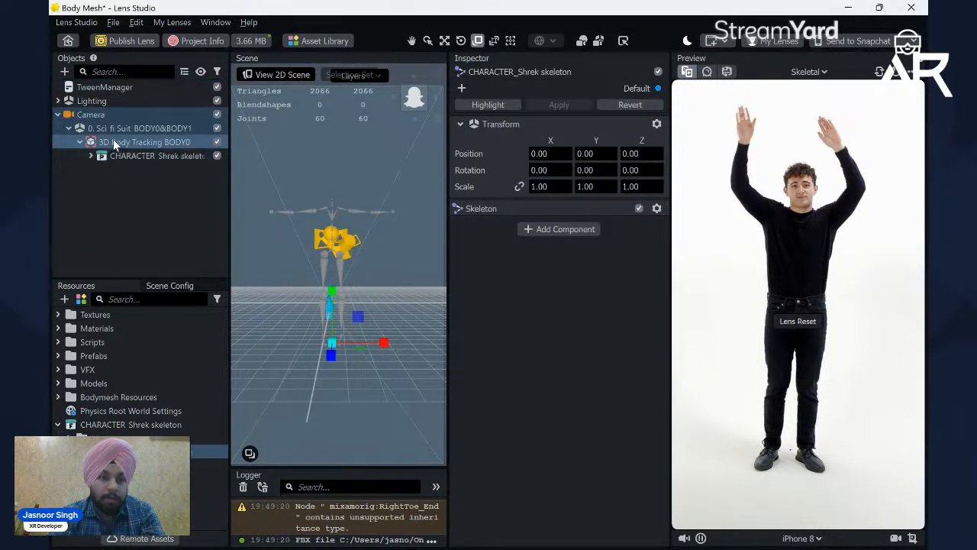
# Step: Link the scale axes of CHARACTER_Shrek skeleton and scale it up uniformly to about 97.83
pyautogui.click(130, 156)
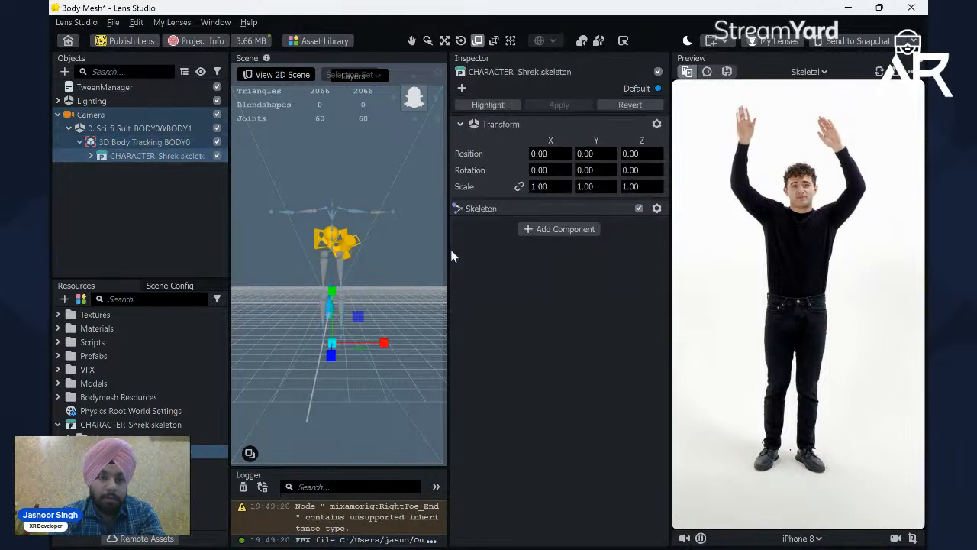
pyautogui.click(520, 187)
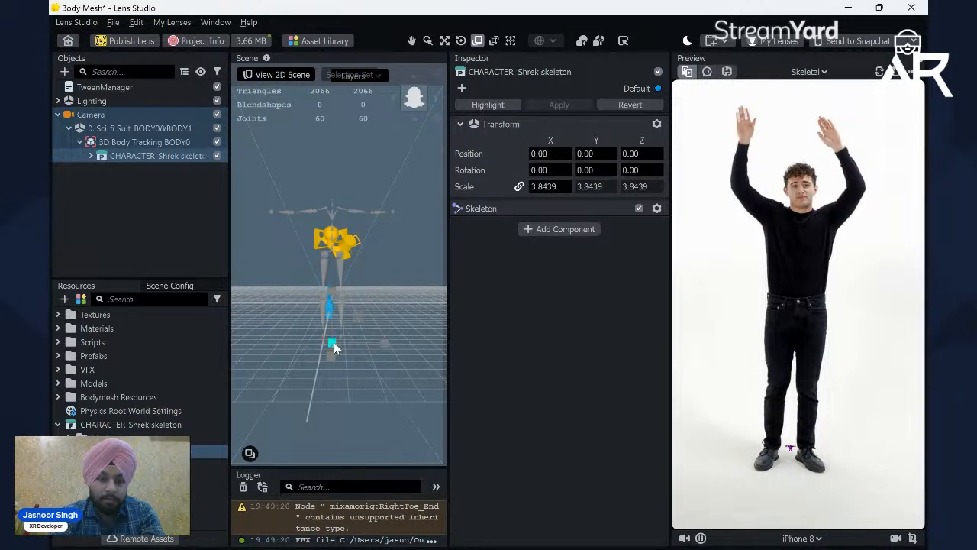
pyautogui.moveTo(348, 357); pyautogui.dragTo(447, 445)
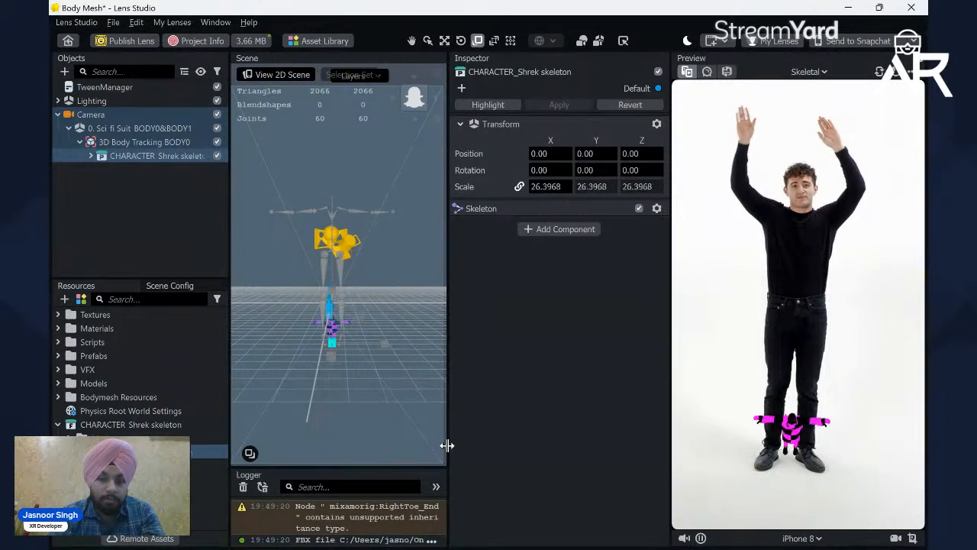
pyautogui.moveTo(331, 339); pyautogui.dragTo(425, 430)
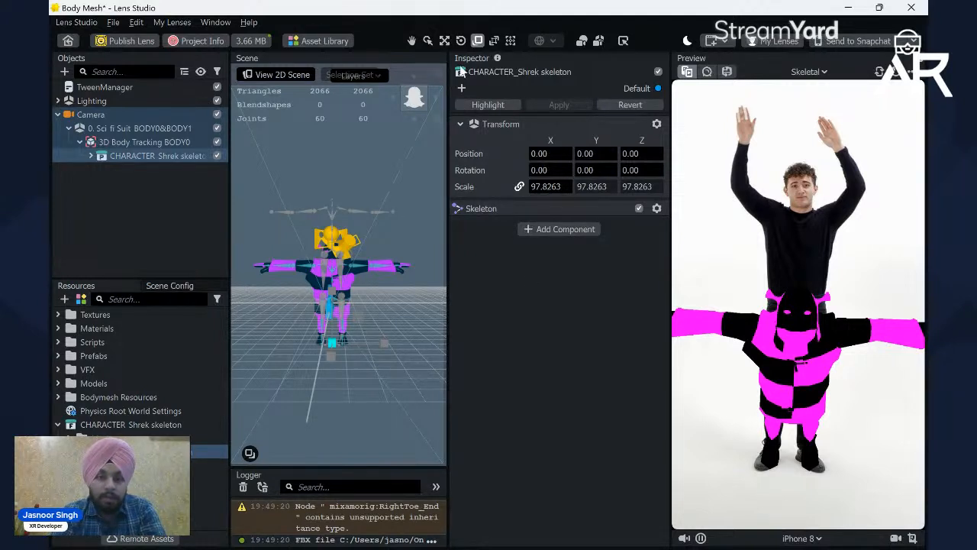
# Step: Raise CHARACTER_Shrek skeleton to about 3.79 on Y and enlarge it uniformly to a scale of about 118.14
pyautogui.click(445, 40)
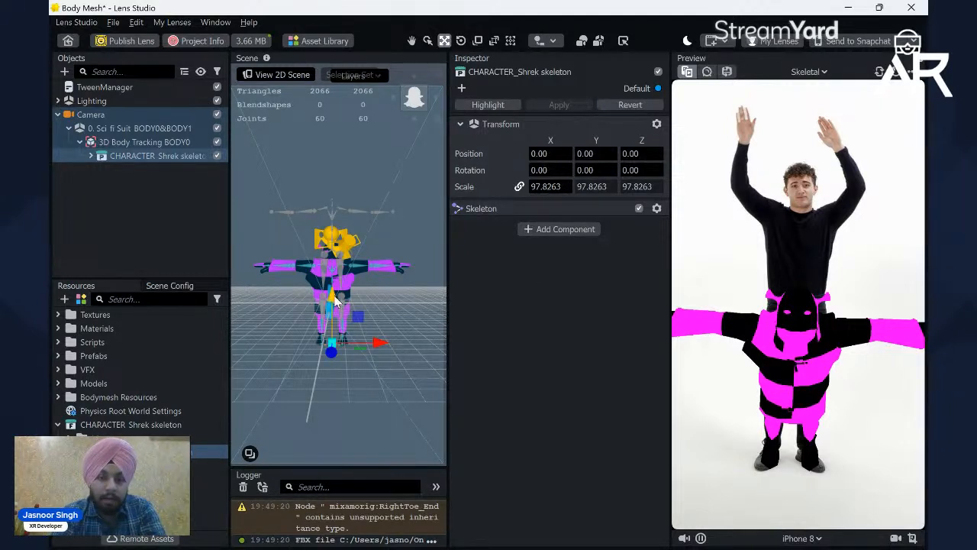
pyautogui.moveTo(336, 298)
pyautogui.mouseDown()
pyautogui.moveTo(336, 283)
pyautogui.moveTo(337, 298)
pyautogui.mouseUp()
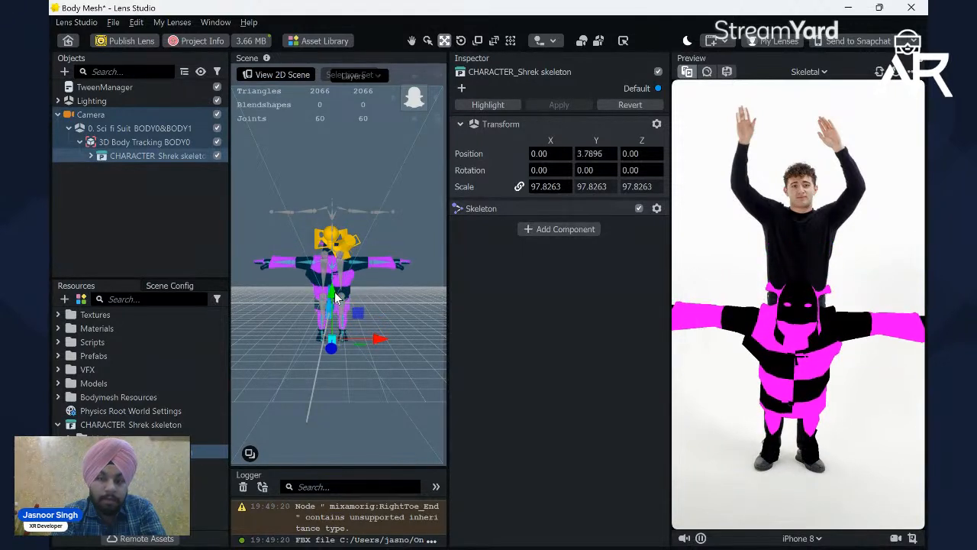
pyautogui.click(478, 41)
pyautogui.moveTo(336, 342); pyautogui.dragTo(348, 345)
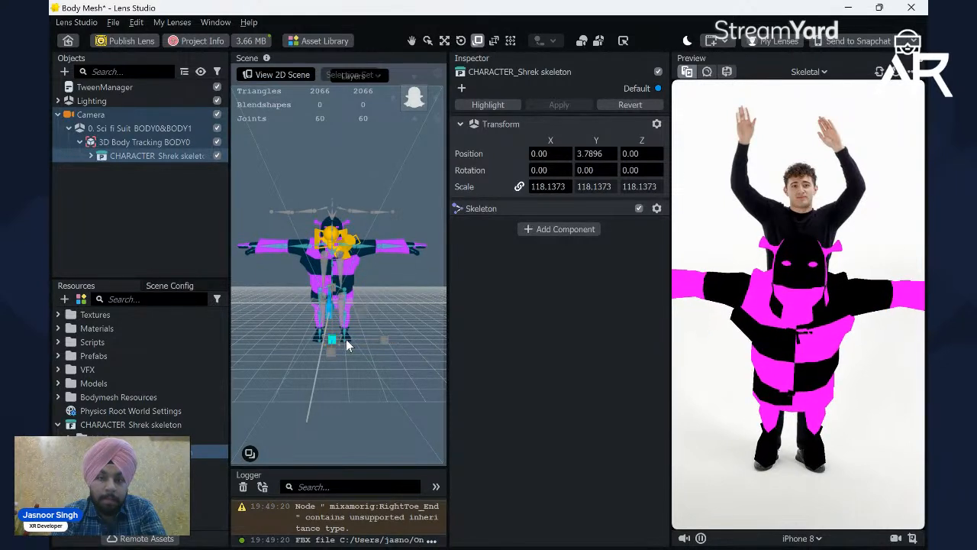
# Step: Import the Shrek texture images, including shrekshirt, from the shrek (1) desktop folder into the project resources
pyautogui.click(193, 229)
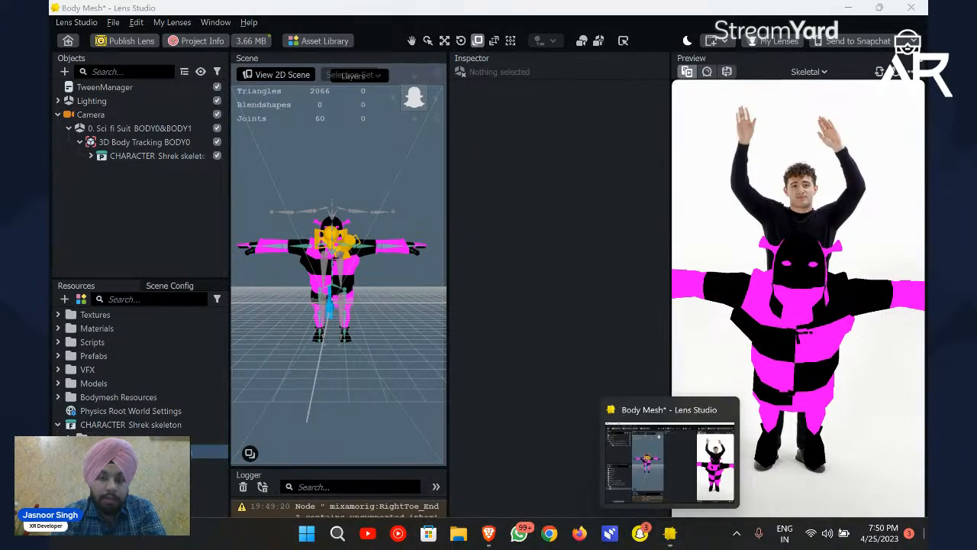
pyautogui.click(669, 533)
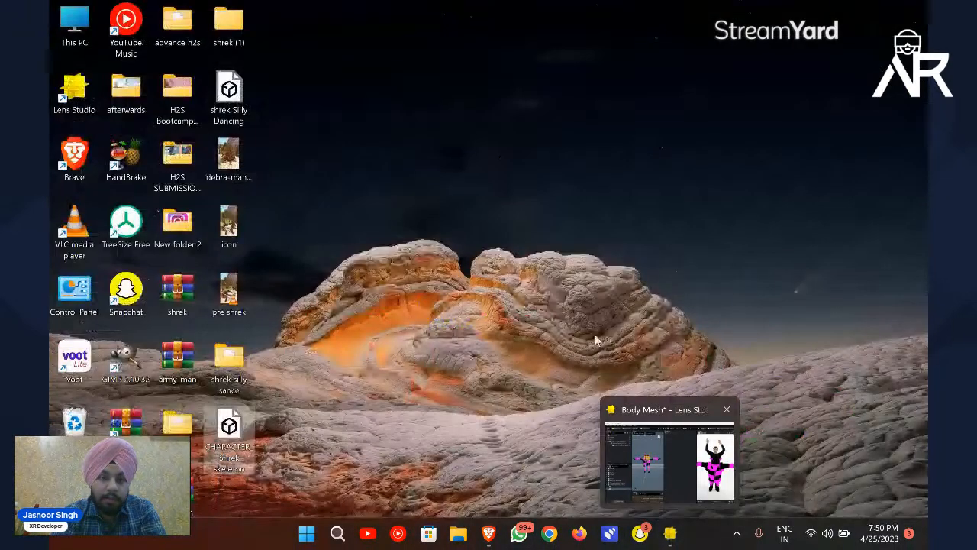
pyautogui.doubleClick(228, 358)
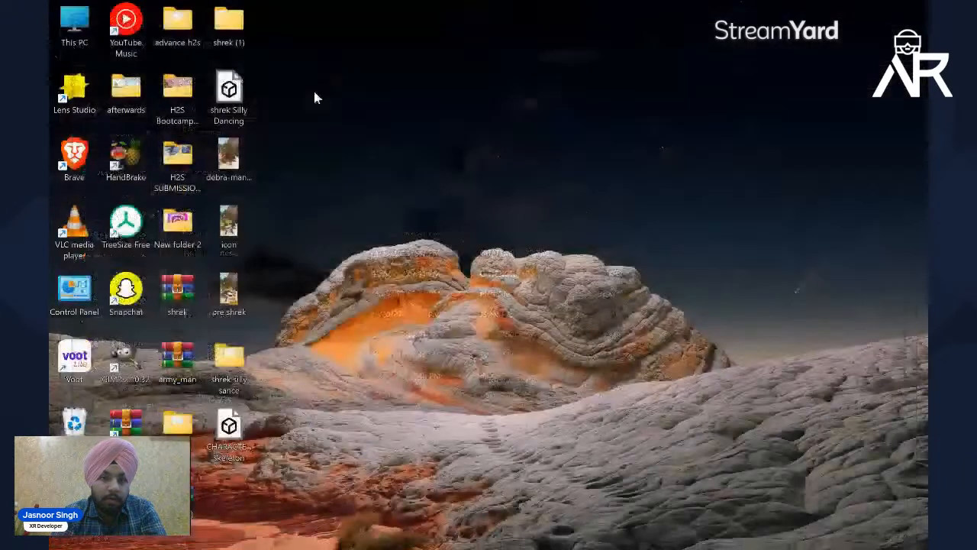
pyautogui.doubleClick(229, 23)
pyautogui.doubleClick(226, 147)
pyautogui.moveTo(179, 193); pyautogui.dragTo(212, 475)
pyautogui.moveTo(161, 478); pyautogui.dragTo(161, 478)
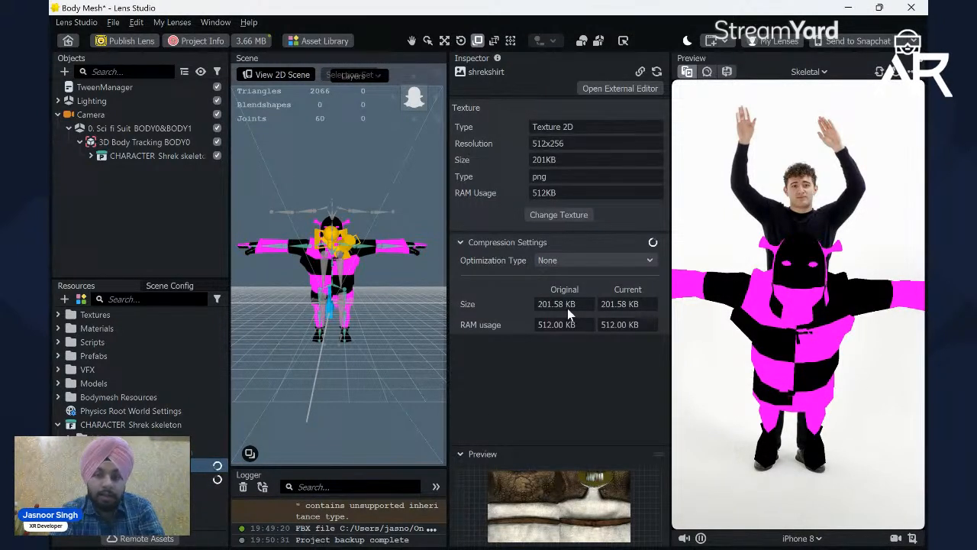
# Step: Examine the properties and compression settings of the imported shrekshirt texture
pyautogui.click(146, 452)
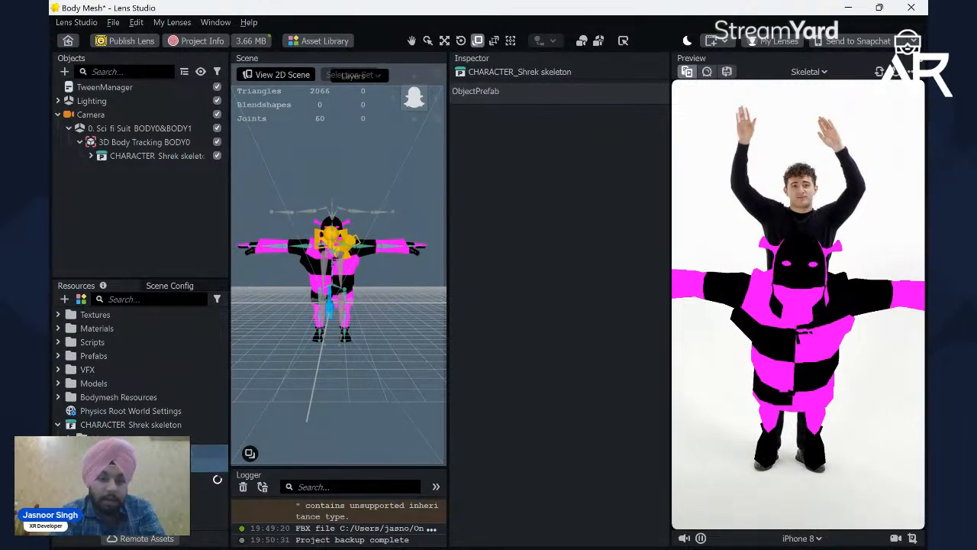
pyautogui.click(145, 466)
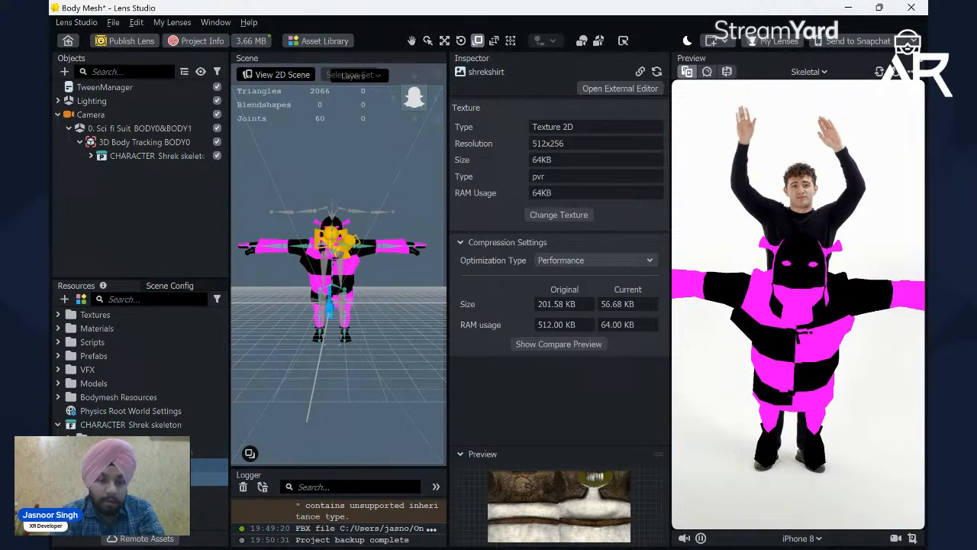
pyautogui.click(145, 465)
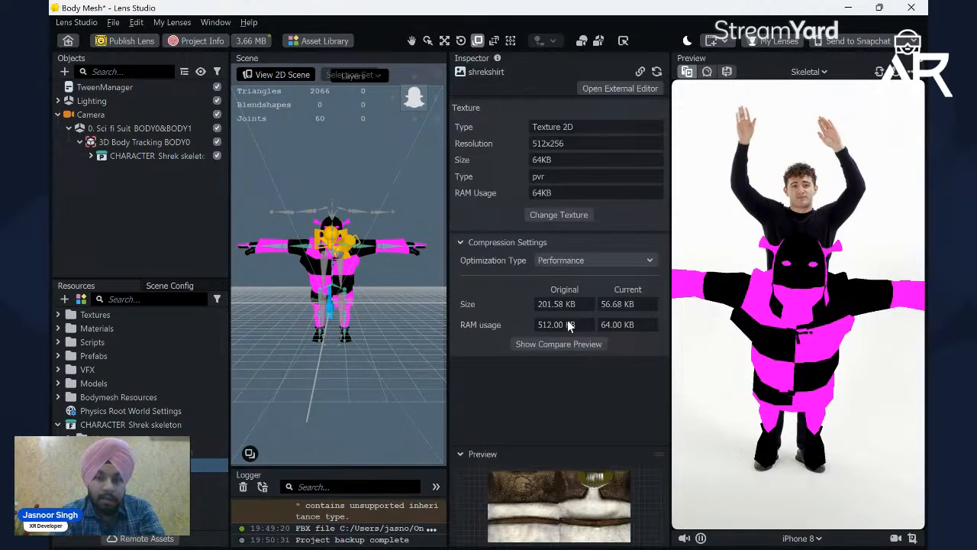
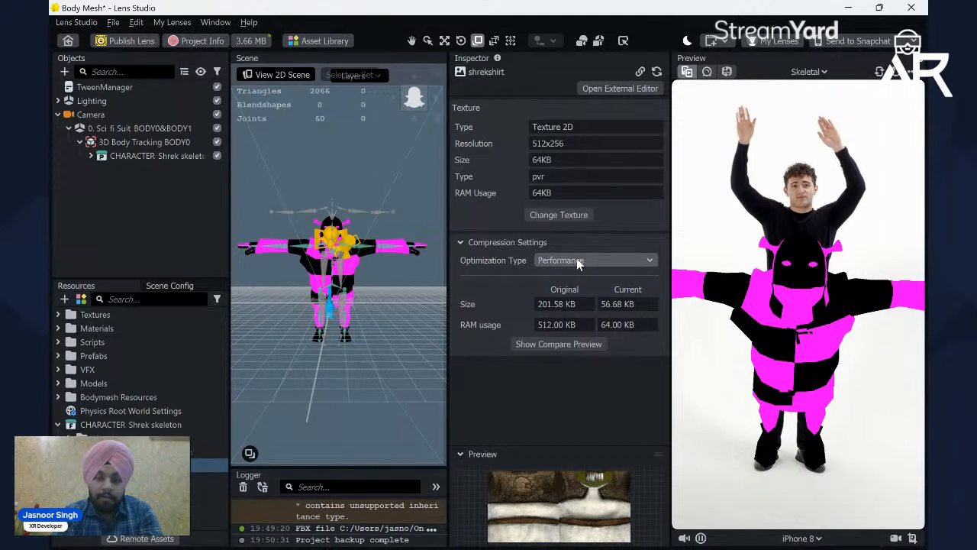
# Step: Set the compression optimization type to None for both the shrekshirt and Shrek textures
pyautogui.click(136, 479)
pyautogui.click(136, 465)
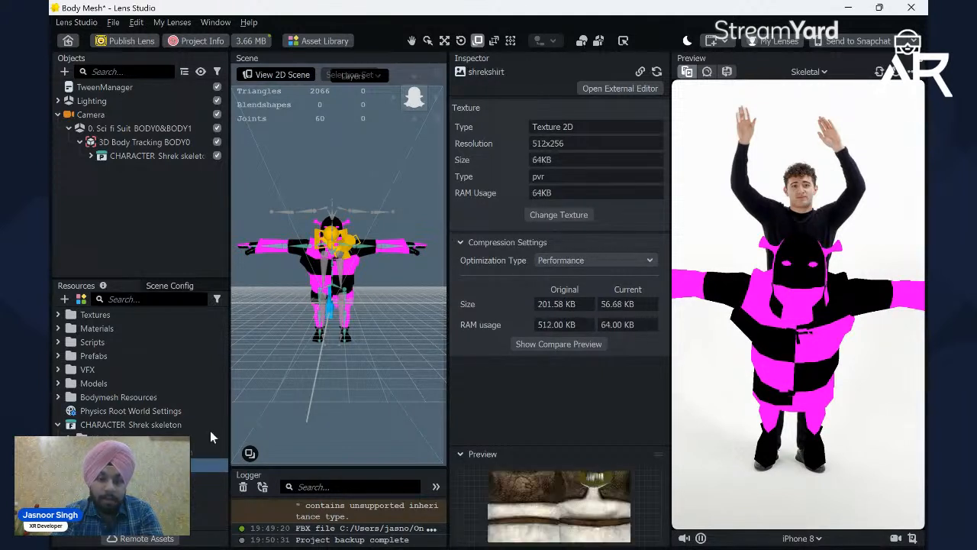
pyautogui.click(574, 260)
pyautogui.click(557, 291)
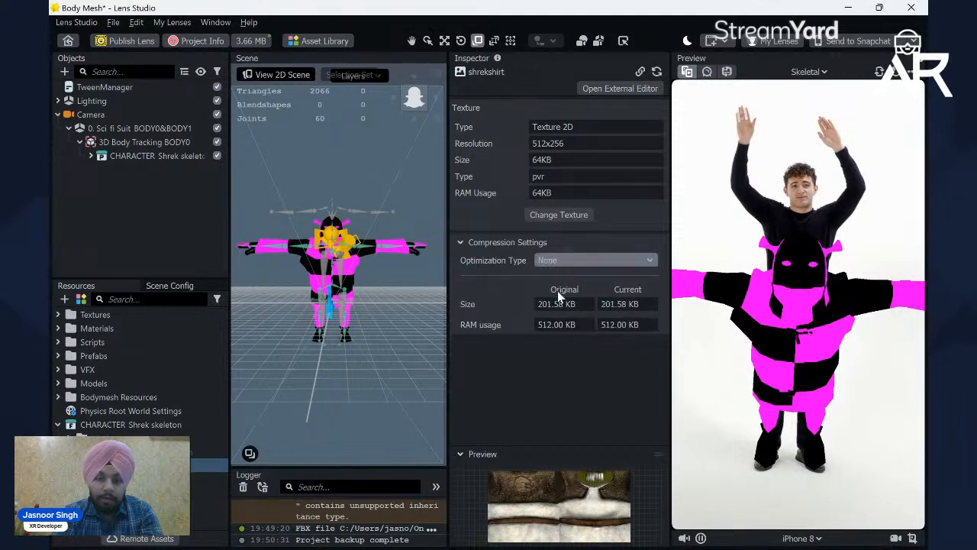
pyautogui.click(136, 479)
pyautogui.click(556, 263)
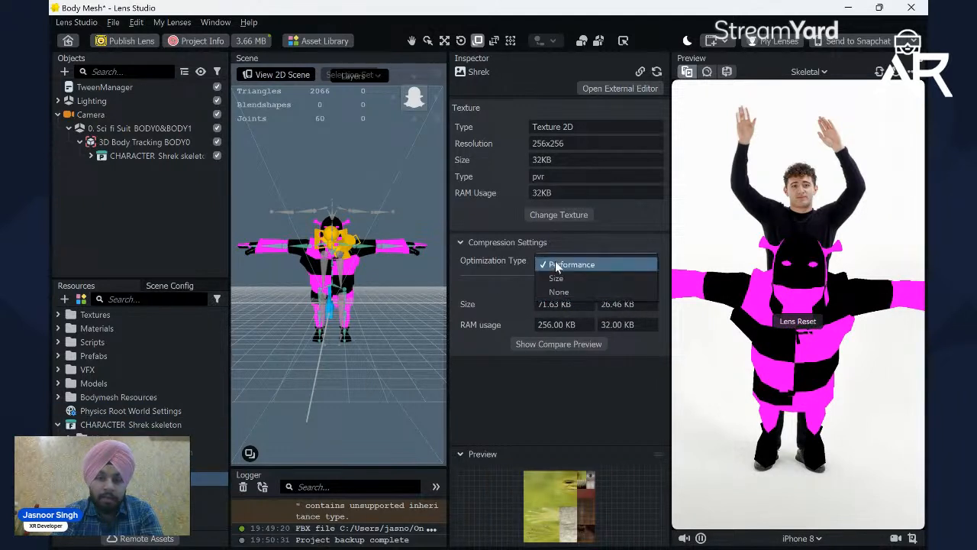
pyautogui.click(559, 291)
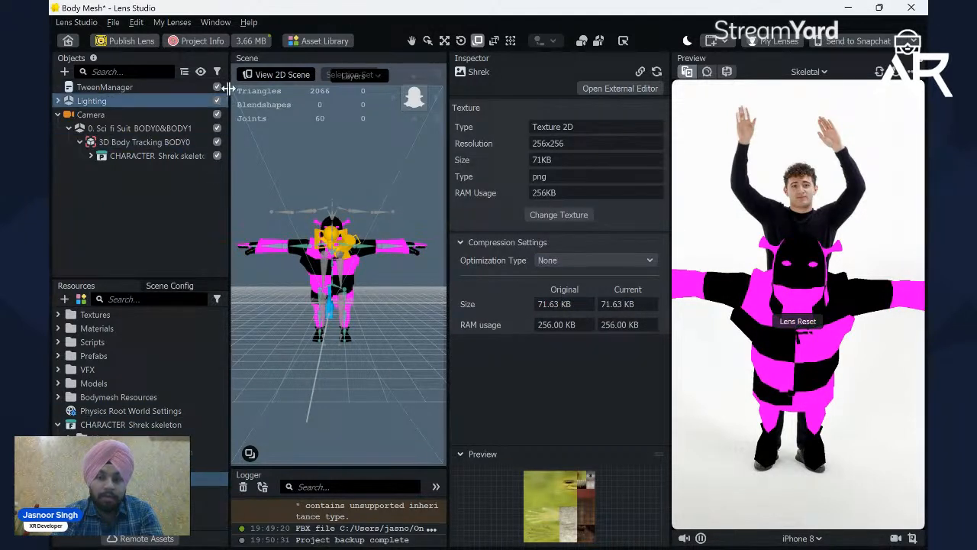
# Step: Refresh the calculated current lens size and check it against the maximum
pyautogui.click(253, 42)
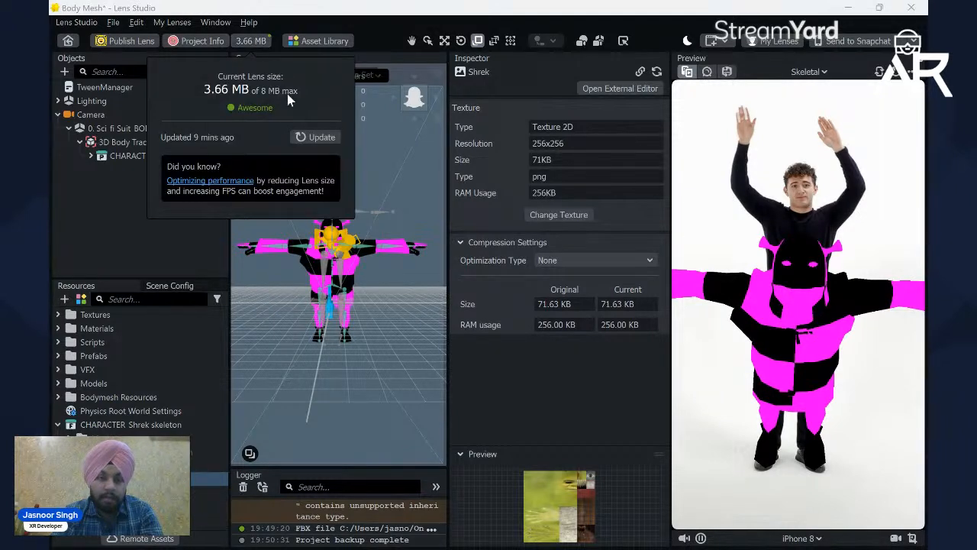
pyautogui.click(320, 137)
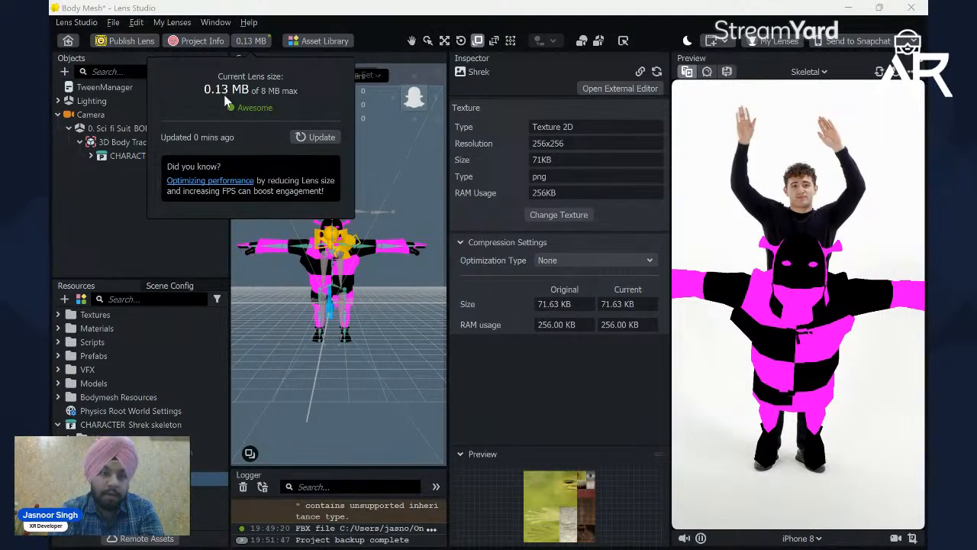
pyautogui.click(93, 205)
# Step: Create a new Unlit material and assign it to the Ecelon_Ecelon_Shrek mesh inside CHARACTER_Shrek skeleton
pyautogui.click(91, 156)
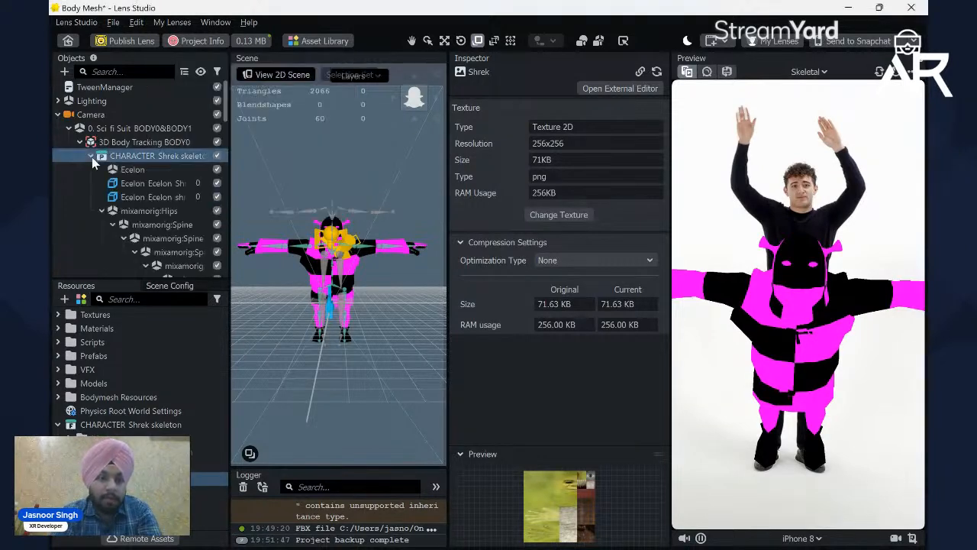
pyautogui.click(146, 183)
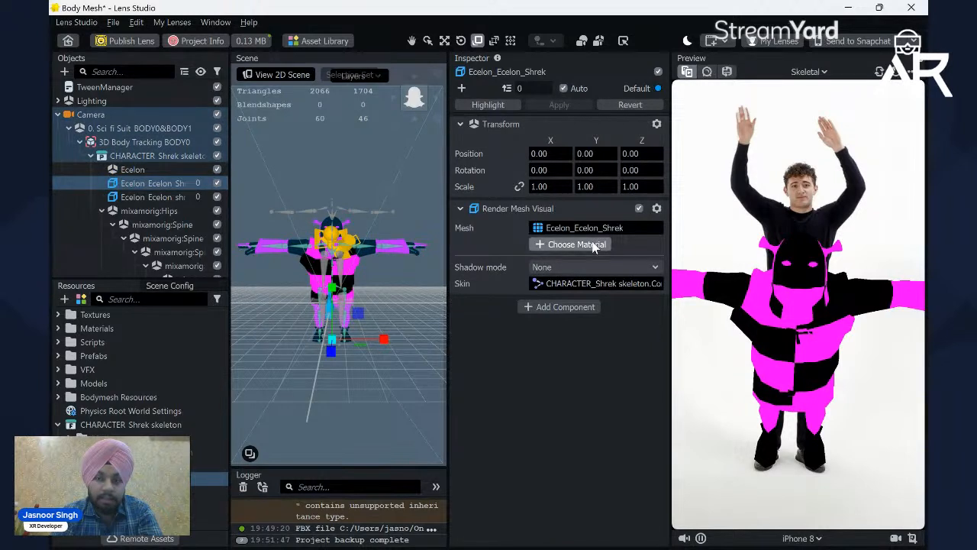
pyautogui.click(593, 244)
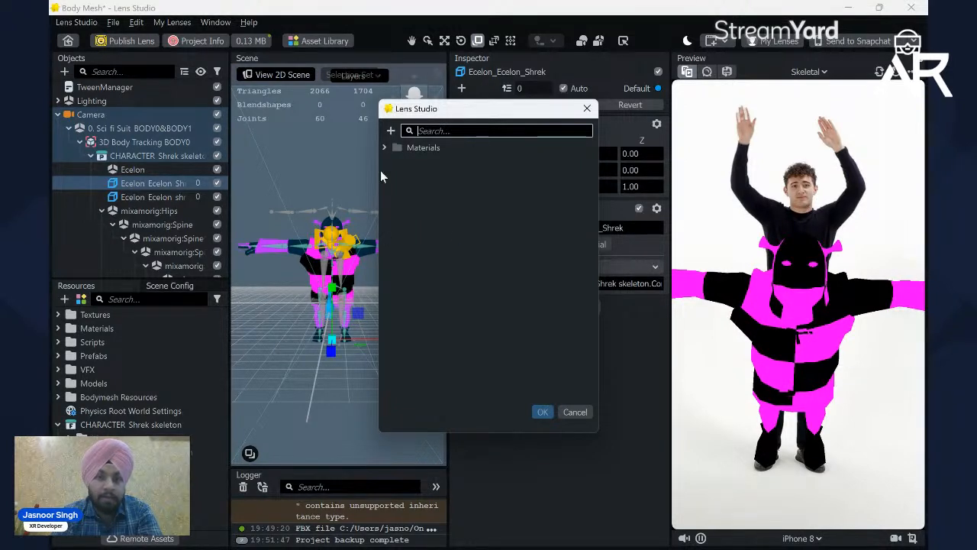
pyautogui.click(390, 131)
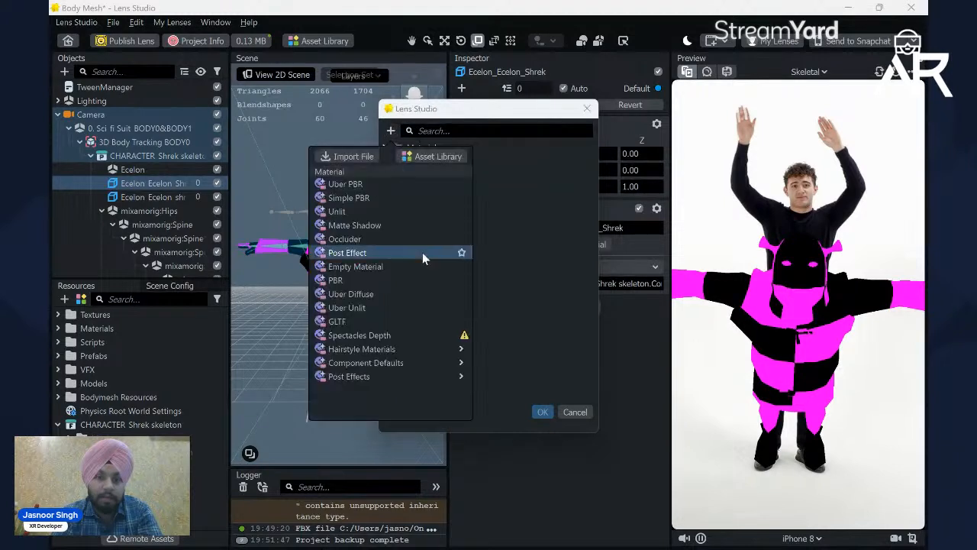
pyautogui.click(354, 213)
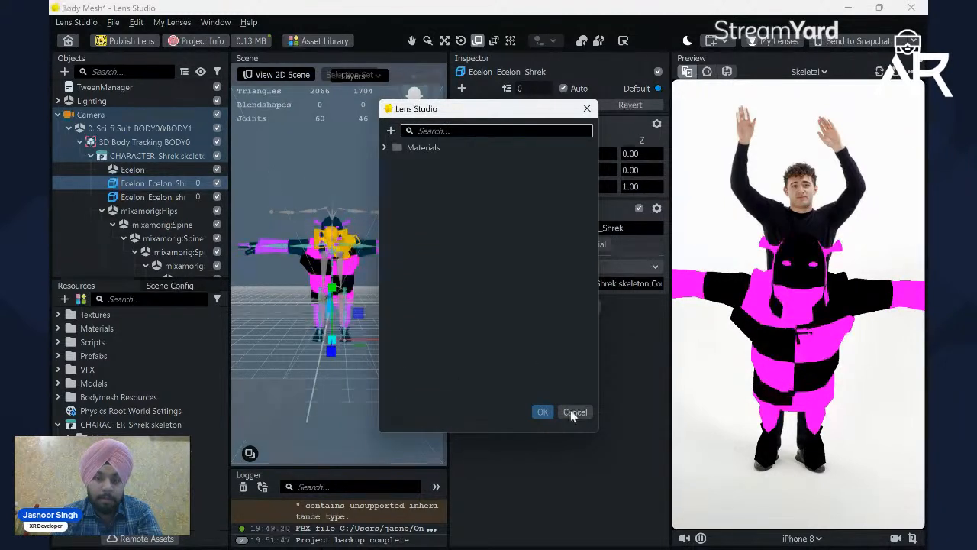
pyautogui.click(543, 413)
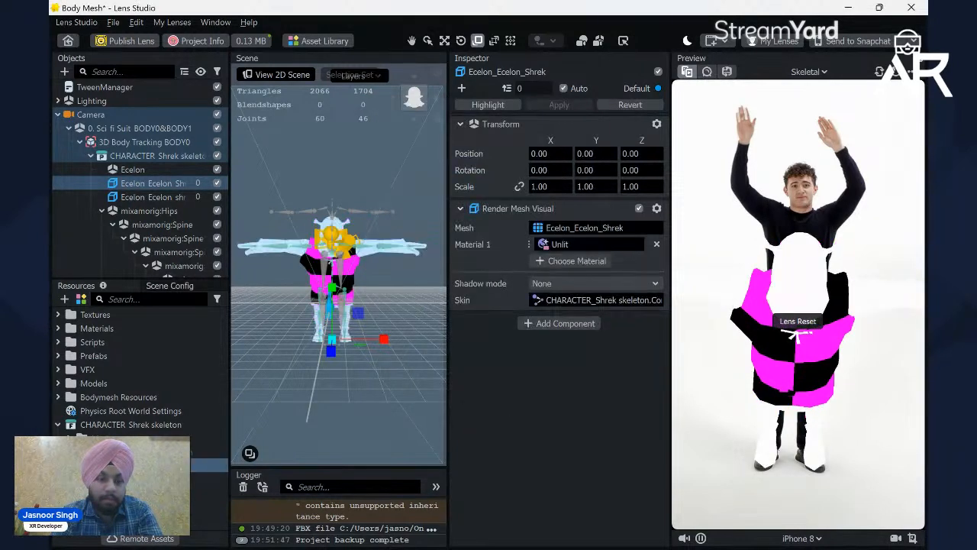
# Step: Enable the base texture on the Unlit material and assign the Shrek texture to it
pyautogui.click(145, 485)
pyautogui.click(145, 492)
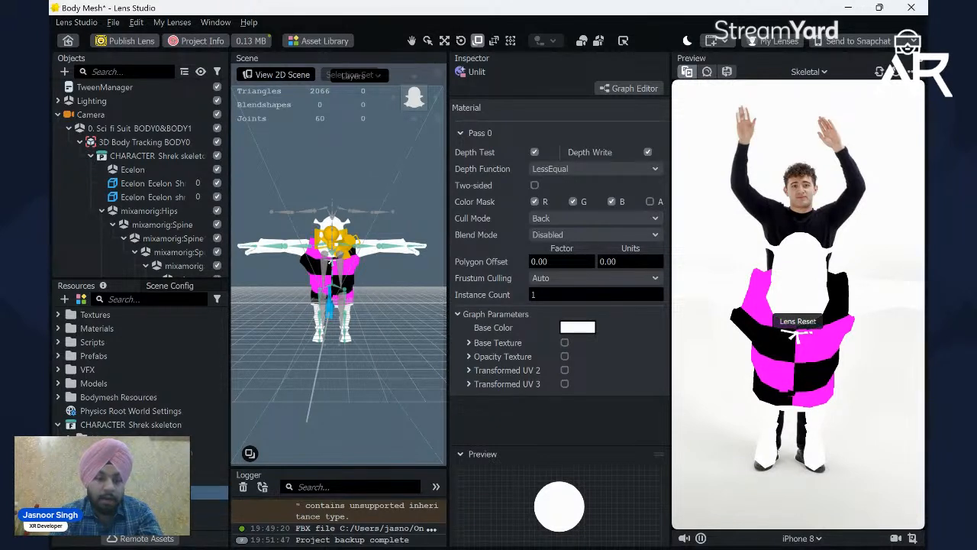
pyautogui.click(565, 343)
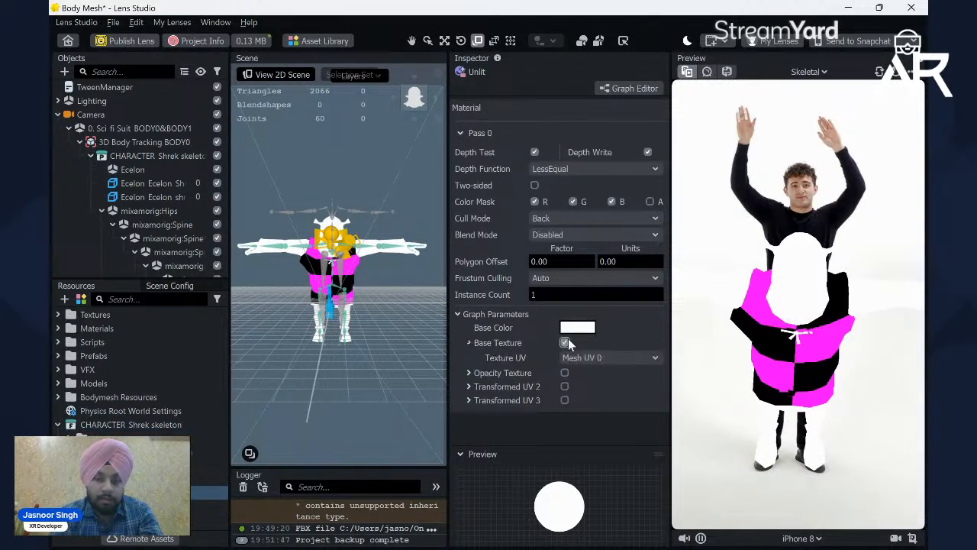
pyautogui.click(473, 455)
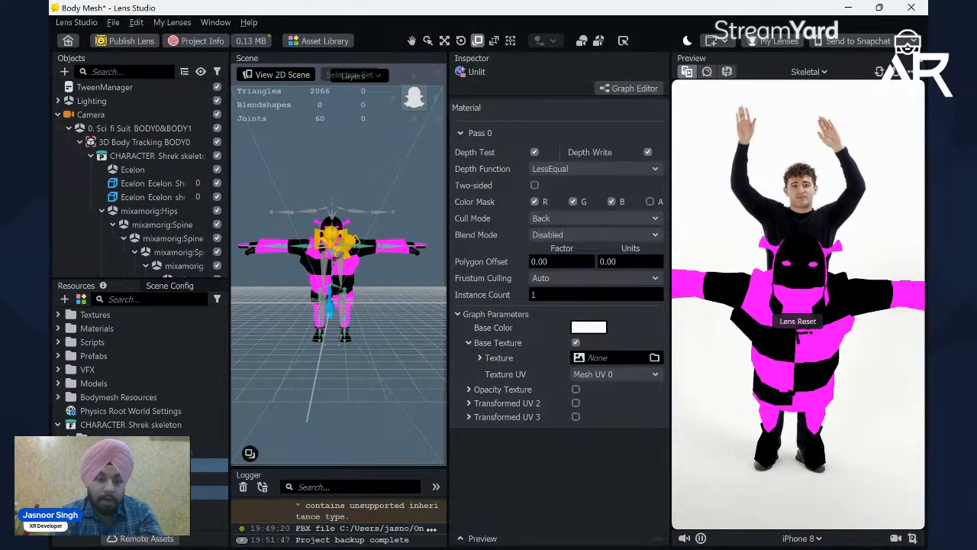
pyautogui.moveTo(138, 479); pyautogui.dragTo(610, 357)
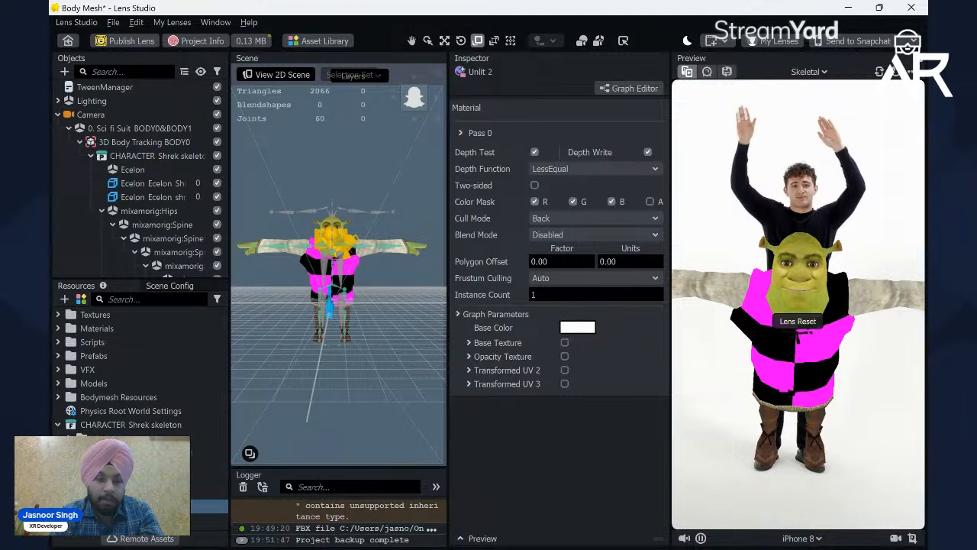
# Step: Enable the base texture on the Unlit 2 material, assign the shrekshirt texture to it, and check that texture's preview
pyautogui.click(564, 342)
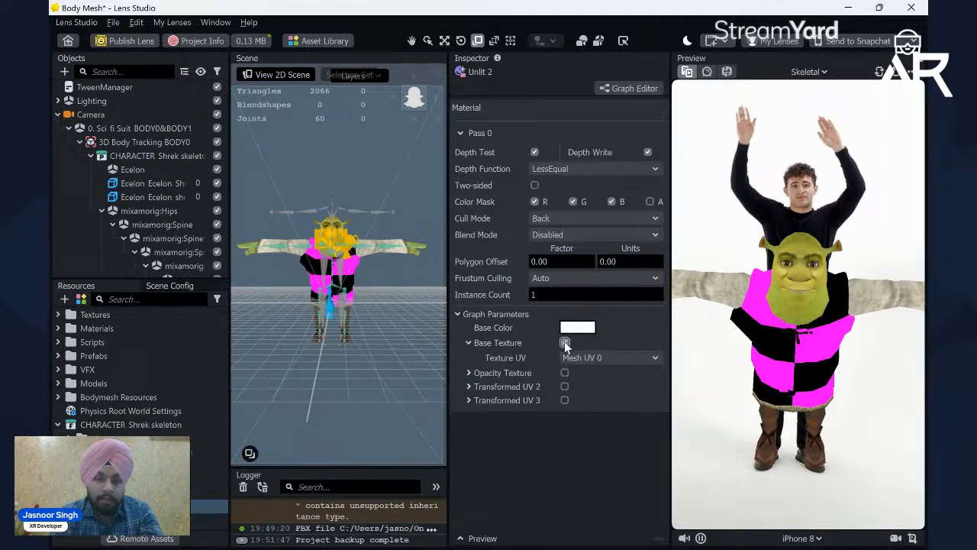
pyautogui.click(564, 342)
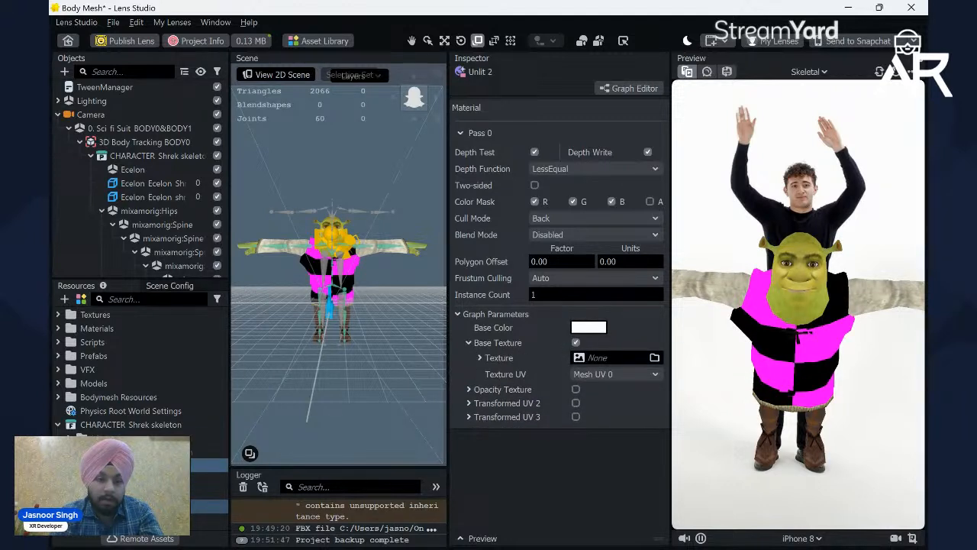
pyautogui.moveTo(138, 506); pyautogui.dragTo(633, 359)
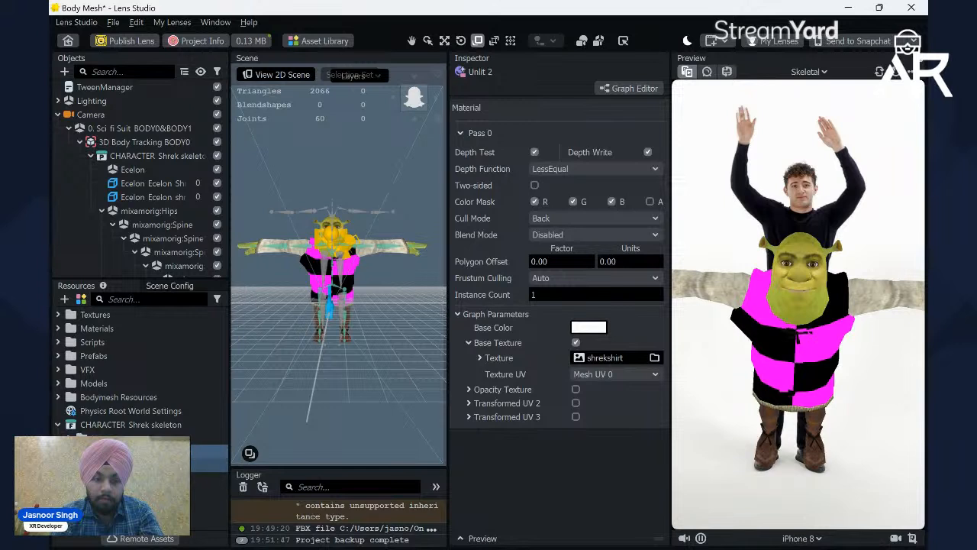
pyautogui.click(137, 452)
pyautogui.click(137, 466)
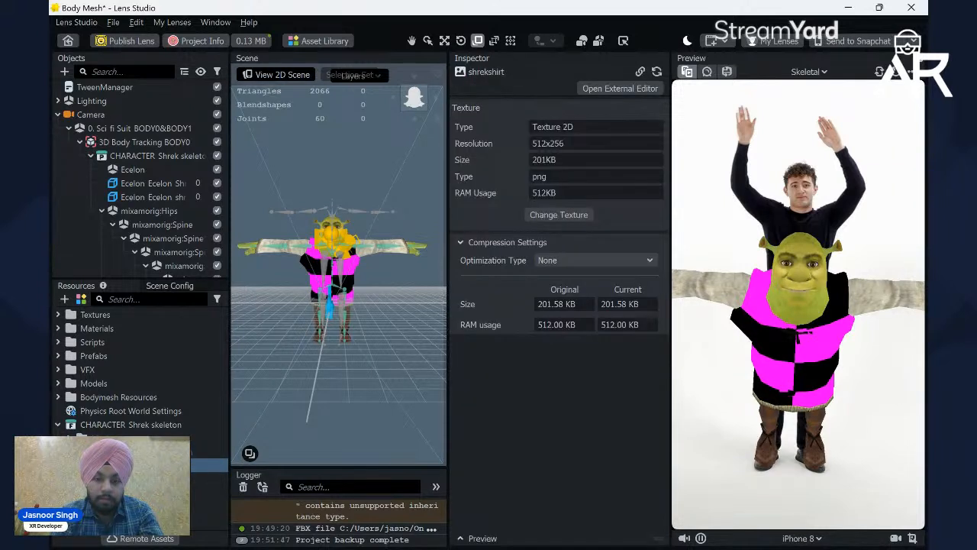
pyautogui.click(495, 540)
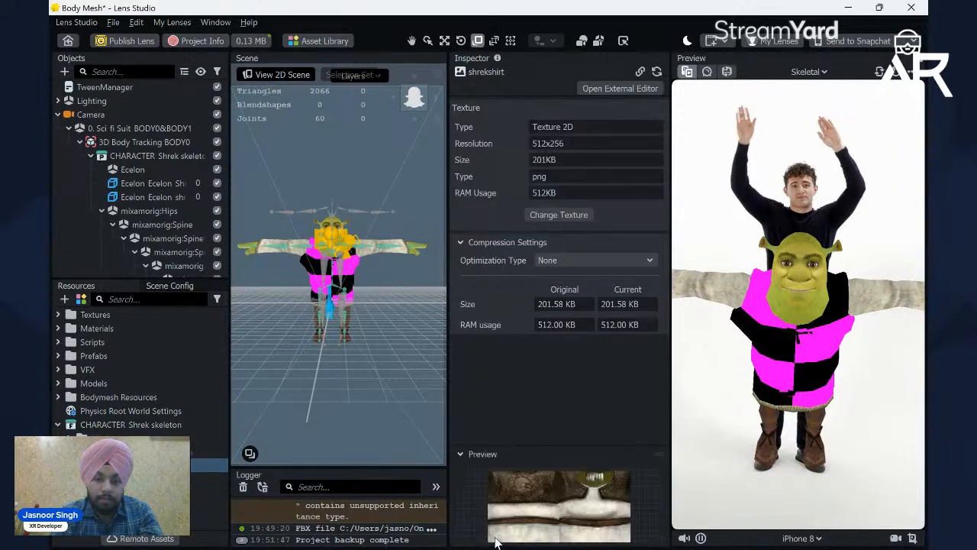
pyautogui.click(509, 453)
# Step: Assign the Unlit 2 material to the Ecelon_Ecelon_shrekshirt_S mesh and collapse the CHARACTER_Shrek skeleton hierarchy
pyautogui.click(152, 188)
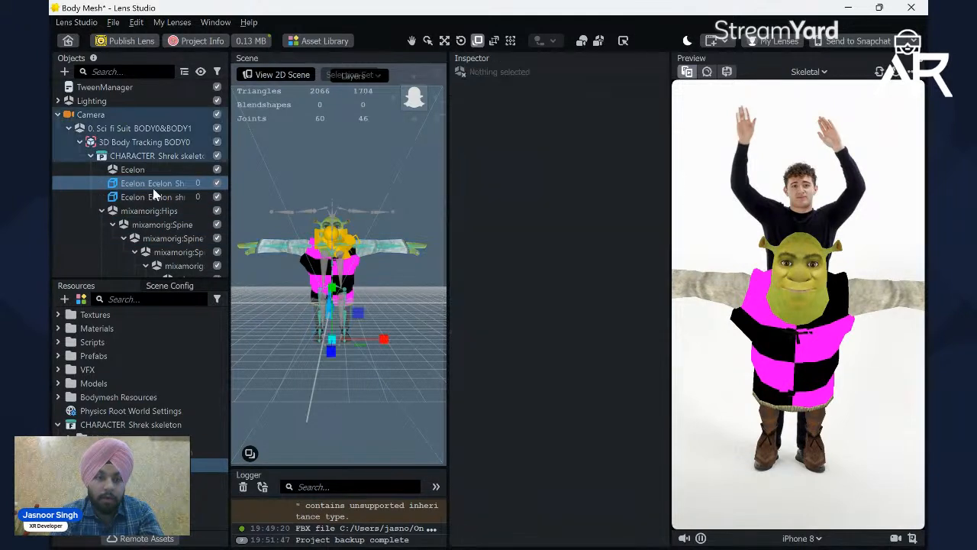
pyautogui.click(156, 196)
pyautogui.click(148, 184)
pyautogui.click(154, 196)
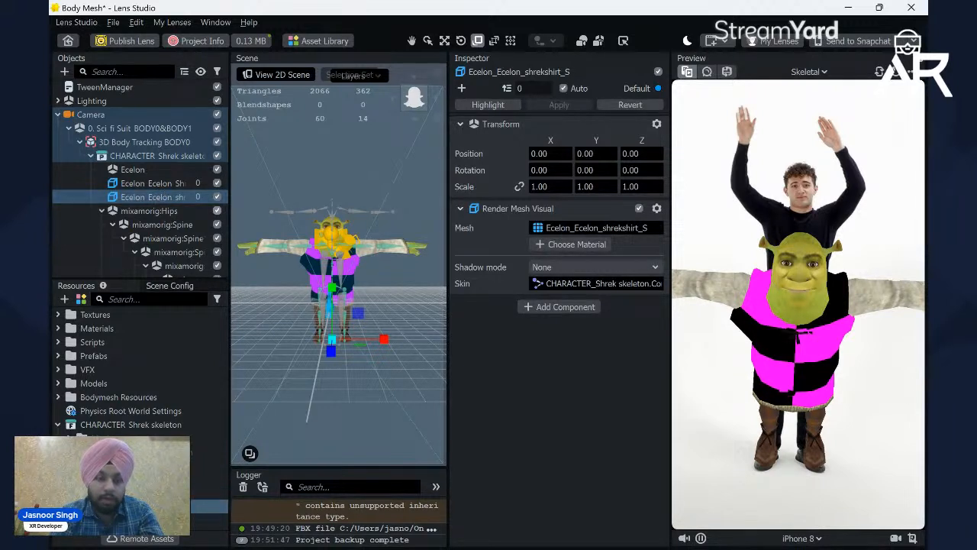
pyautogui.click(582, 244)
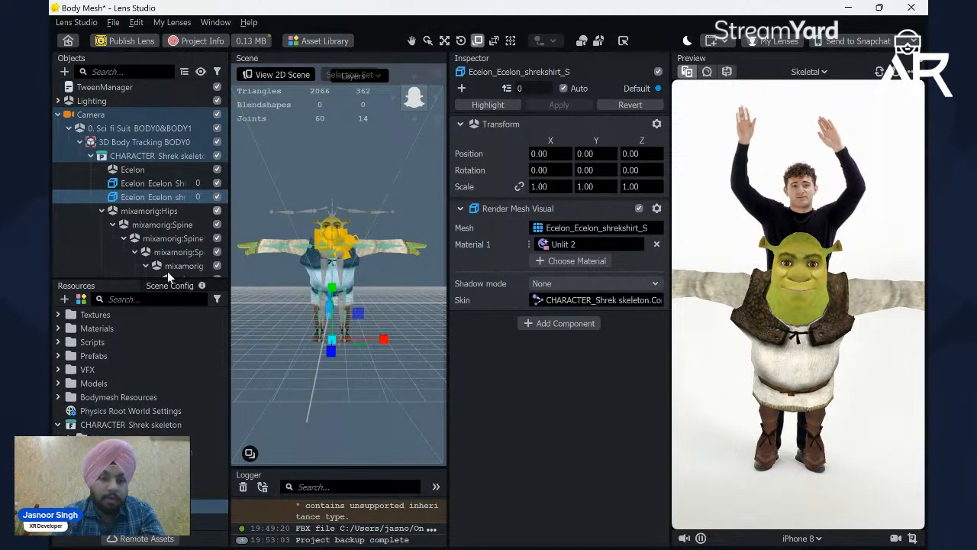
pyautogui.click(92, 156)
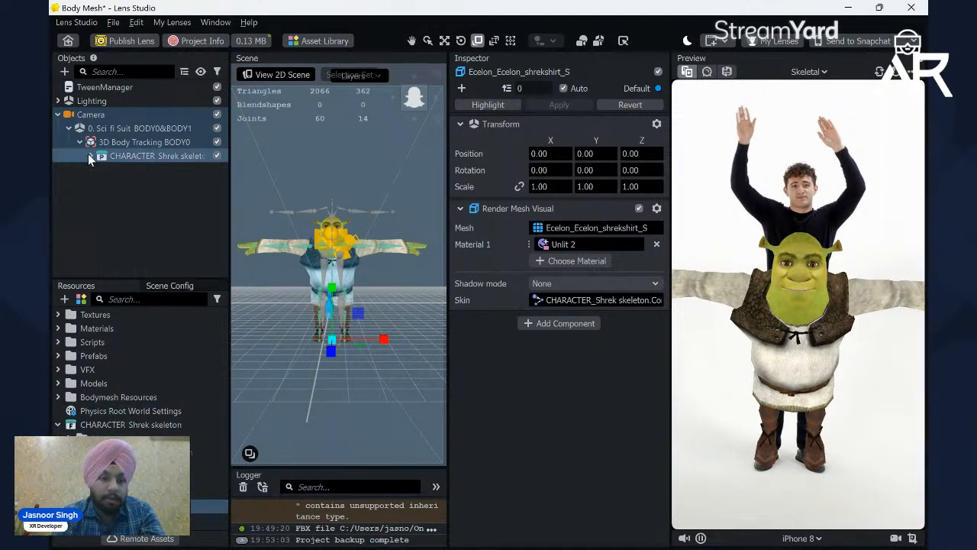
pyautogui.click(124, 181)
# Step: Select 3D Body Tracking BODY0 and switch the preview to the Skeletal object tracking video
pyautogui.click(151, 144)
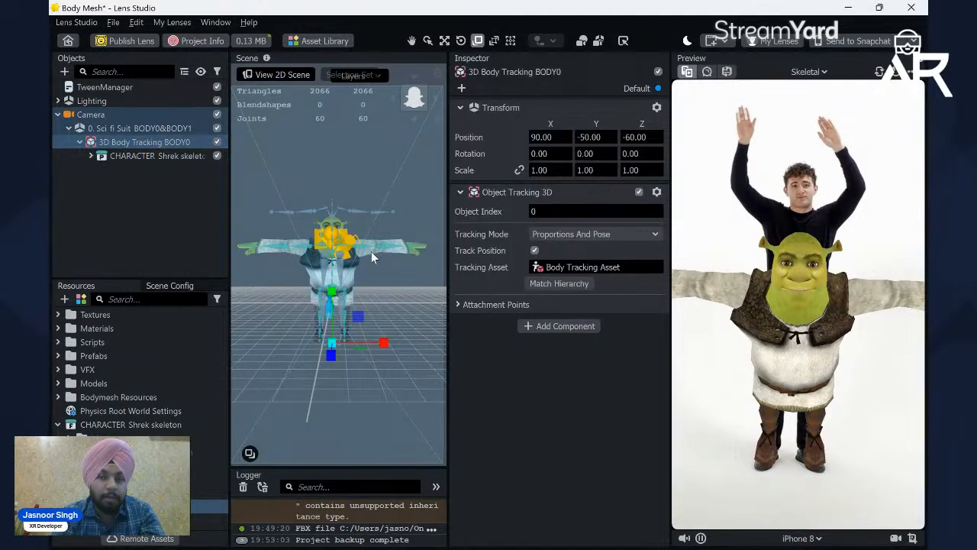
pyautogui.click(807, 75)
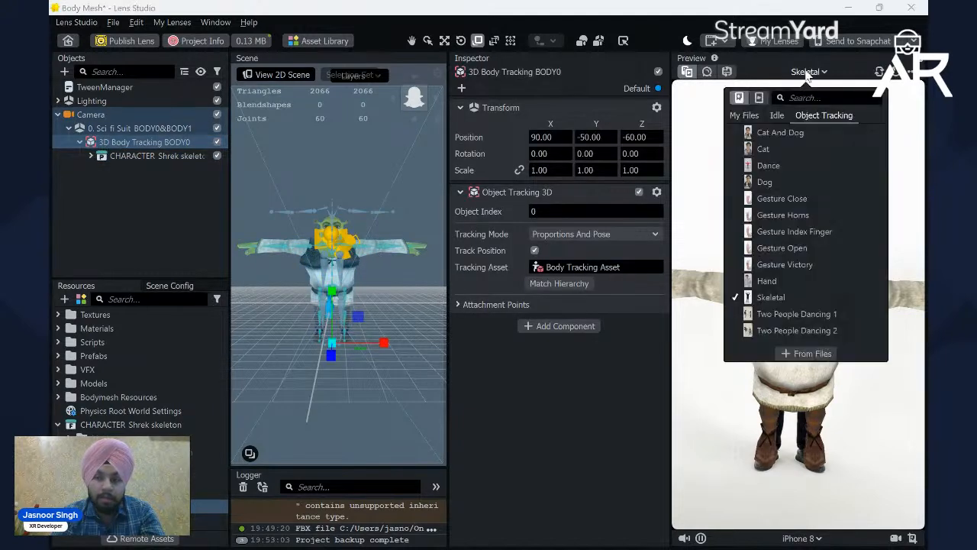
pyautogui.click(760, 99)
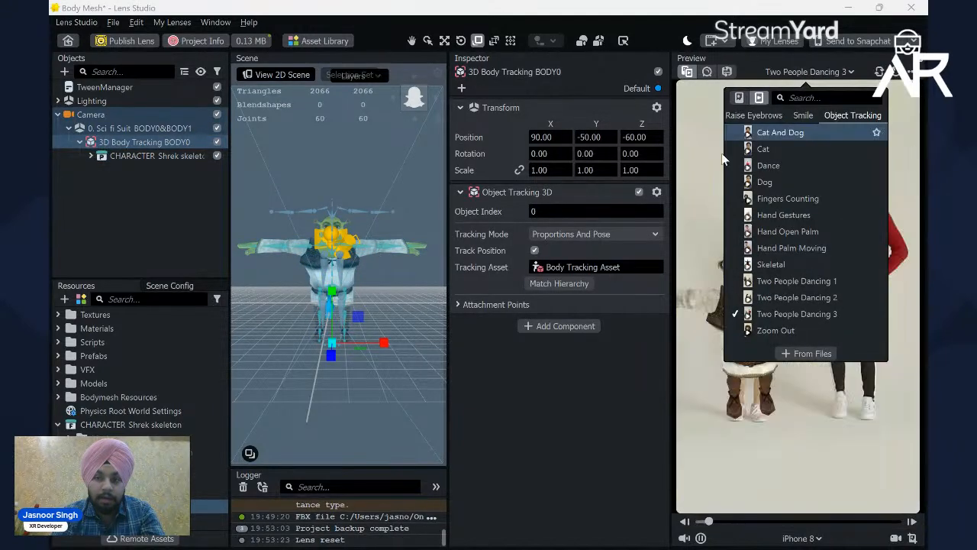
pyautogui.click(779, 249)
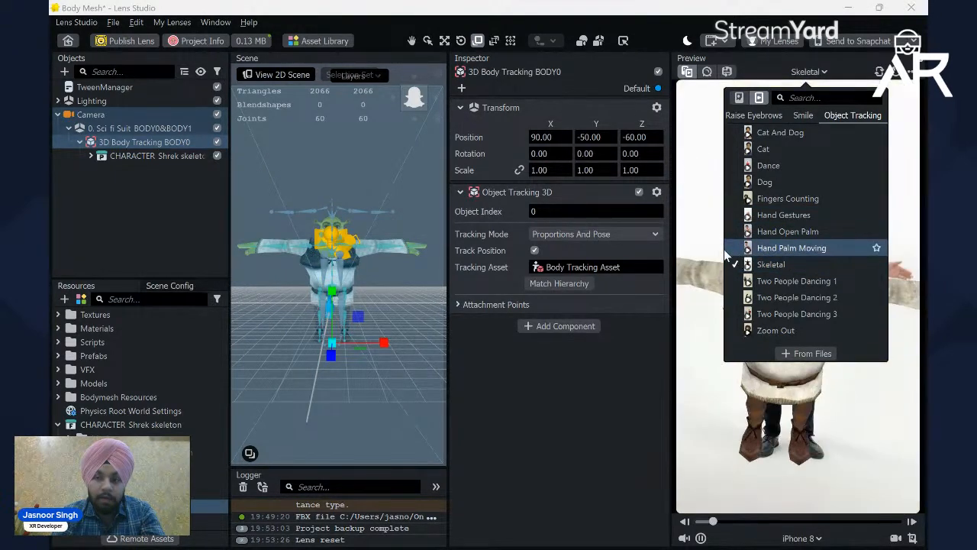
pyautogui.click(771, 265)
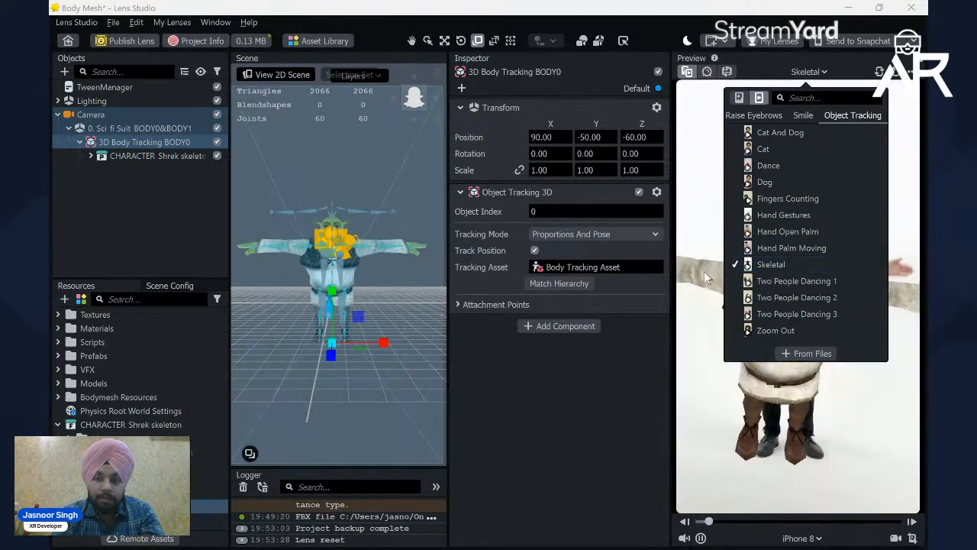
pyautogui.click(704, 271)
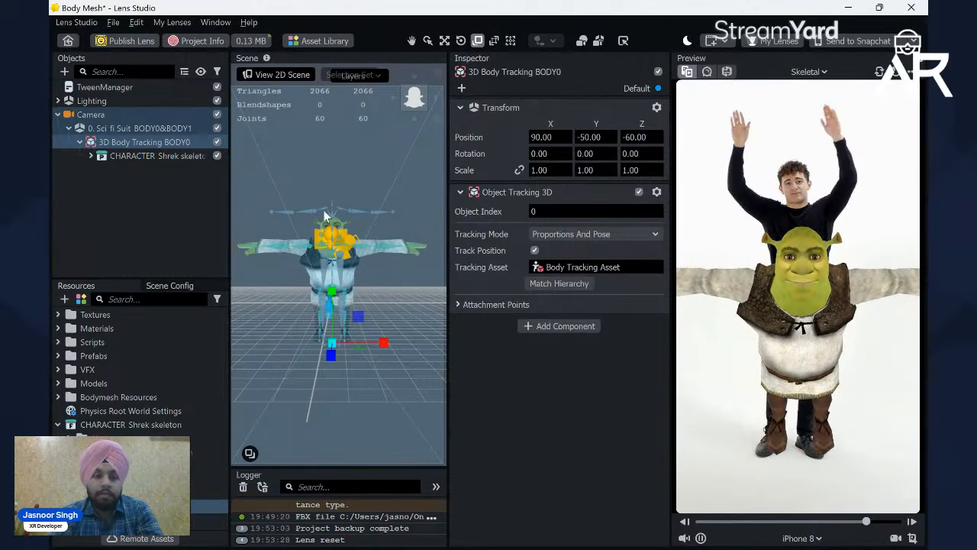
# Step: Match the hierarchy of 3D Body Tracking BODY0 to CHARACTER_Shrek skeleton
pyautogui.click(126, 155)
pyautogui.click(138, 142)
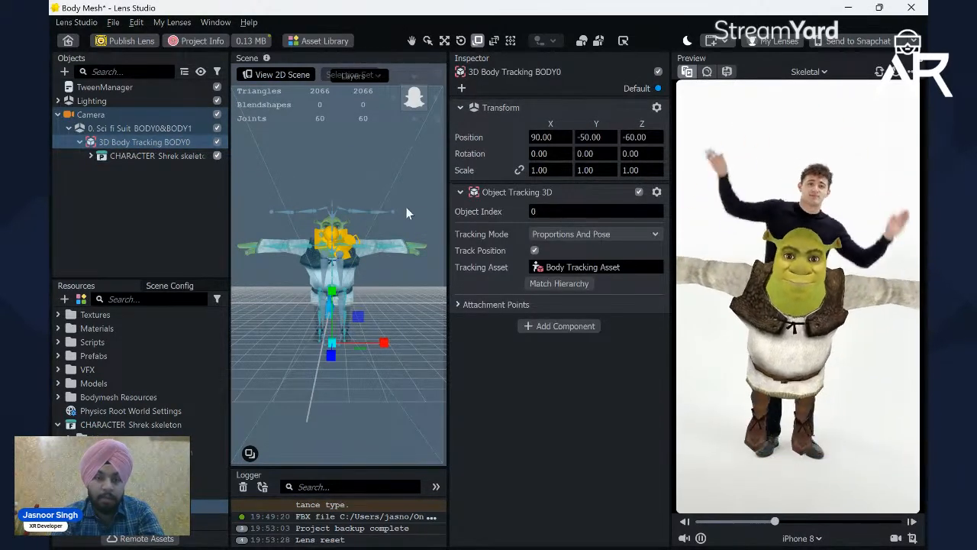
pyautogui.click(560, 284)
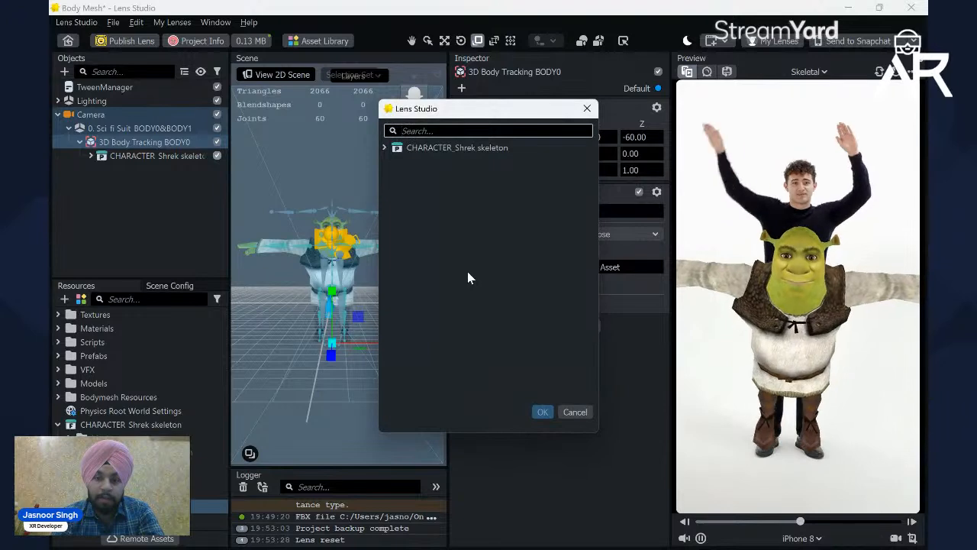
pyautogui.doubleClick(469, 153)
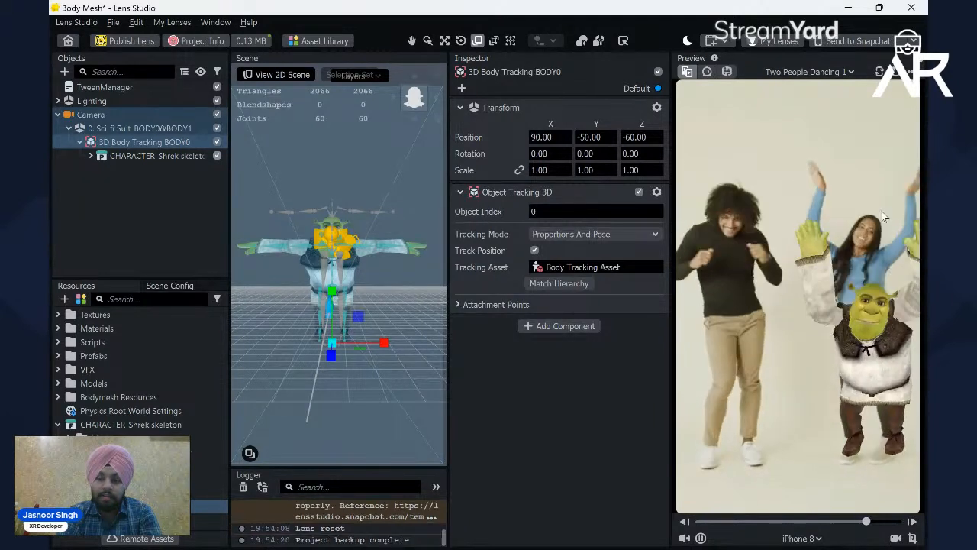
# Step: Switch to the Brave browser and open pexels.com in place of the Unsplash results page
pyautogui.moveTo(474, 536)
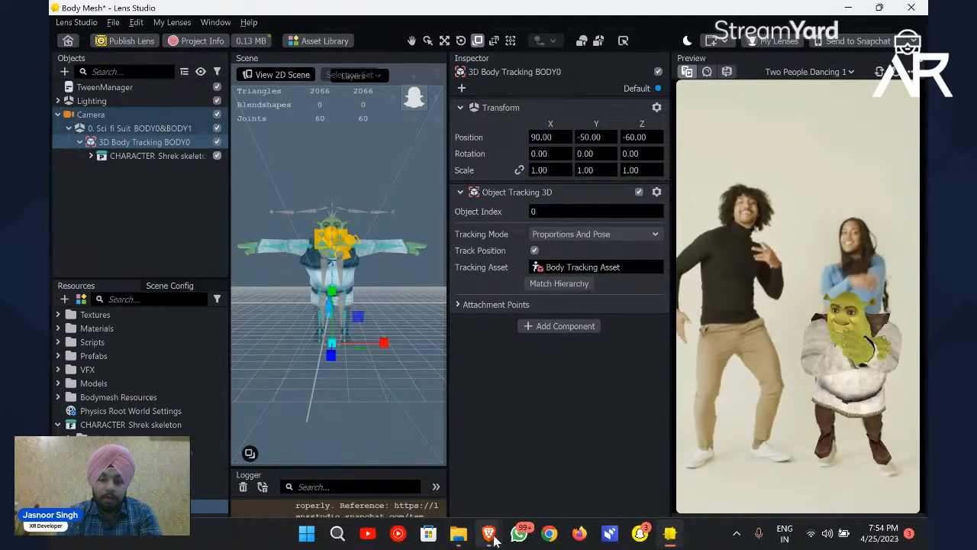
pyautogui.click(374, 458)
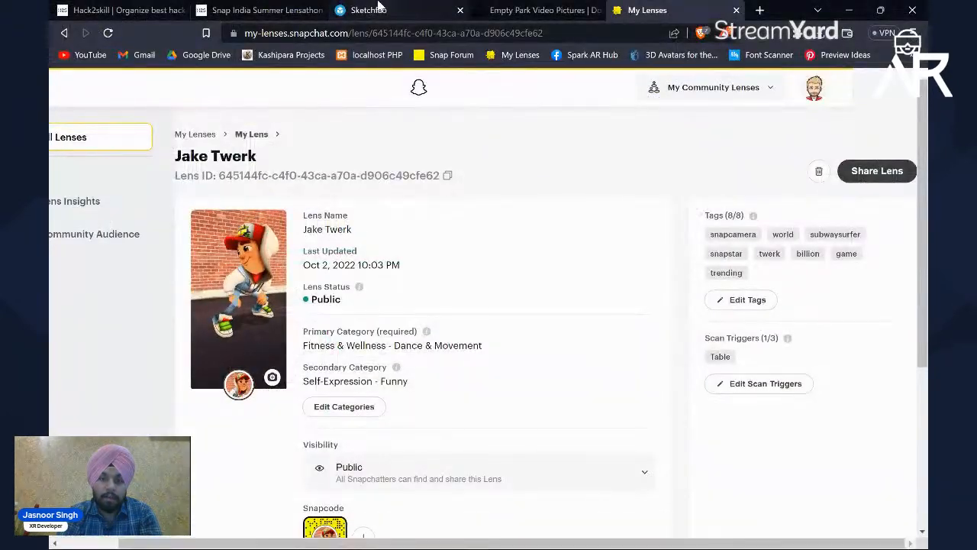
pyautogui.click(371, 9)
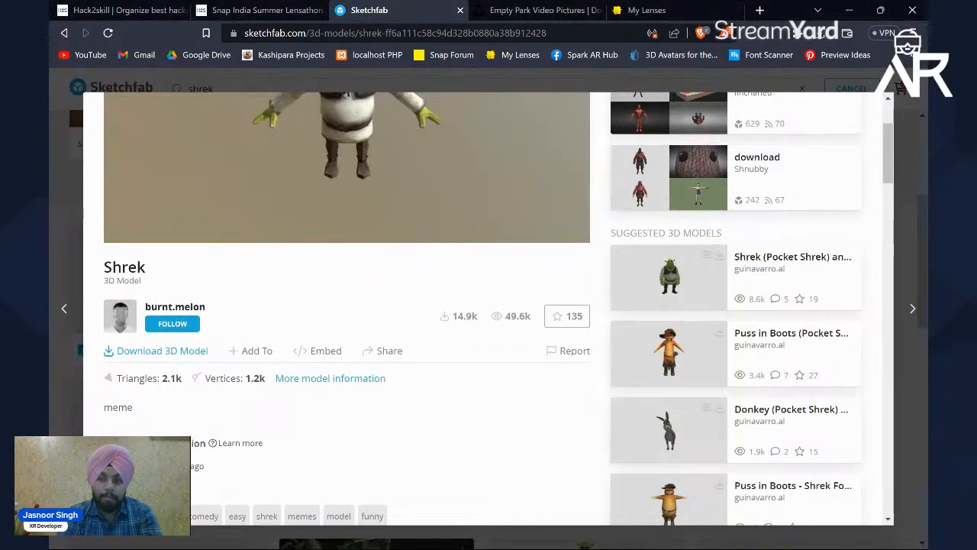
pyautogui.click(652, 84)
pyautogui.click(479, 11)
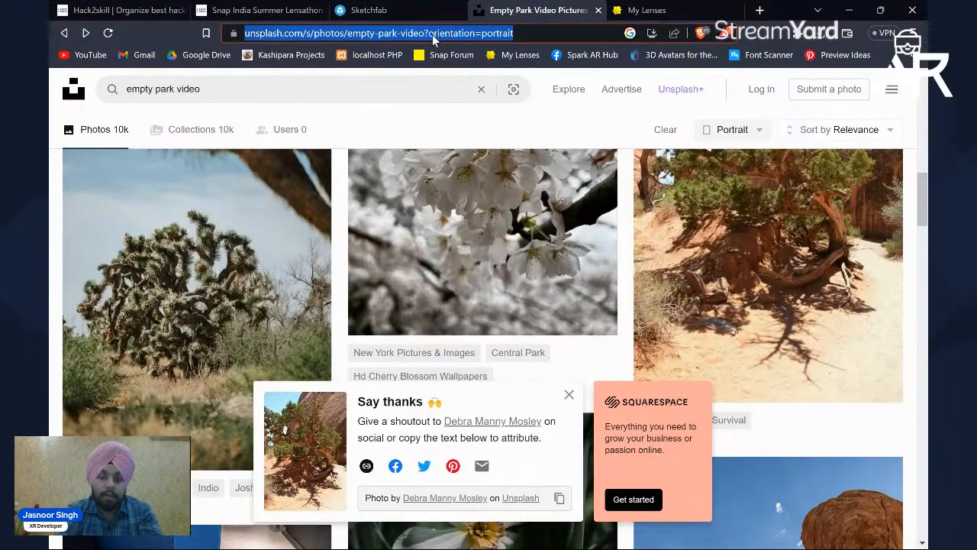
pyautogui.write('pe')
pyautogui.press('Return')
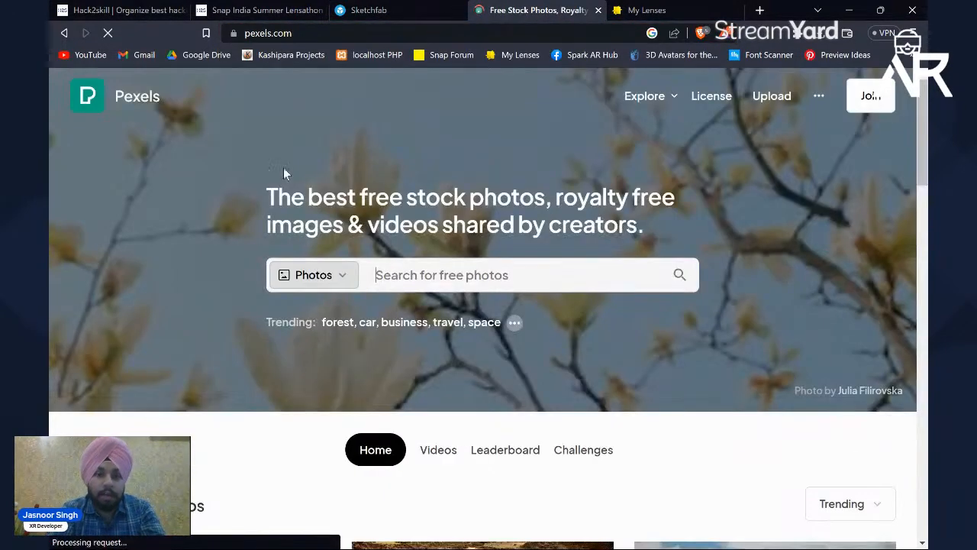
# Step: Search the stock library for "boy dancing" and show the video results
pyautogui.click(412, 274)
pyautogui.write('b')
pyautogui.press('BackSpace')
pyautogui.write('g')
pyautogui.press('BackSpace')
pyautogui.write('boy d')
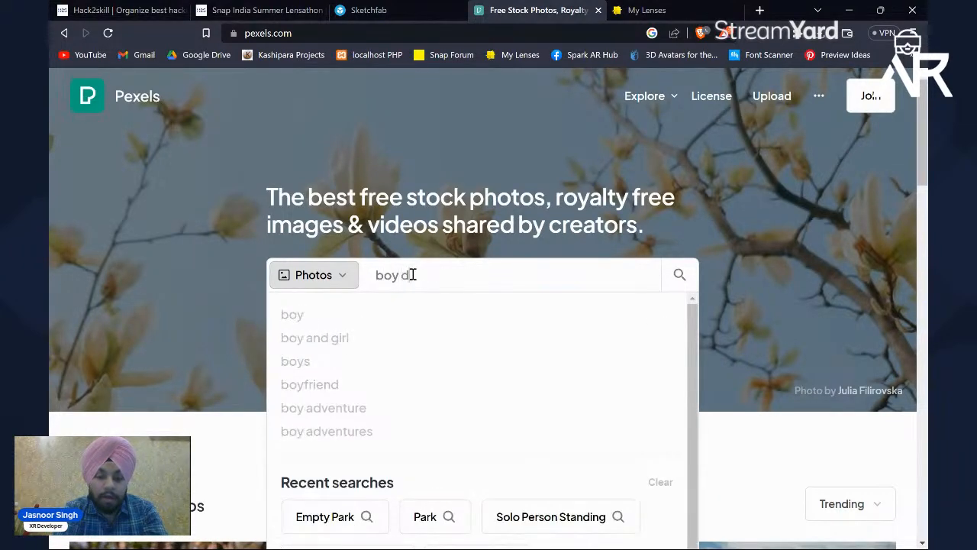
pyautogui.write('ancing')
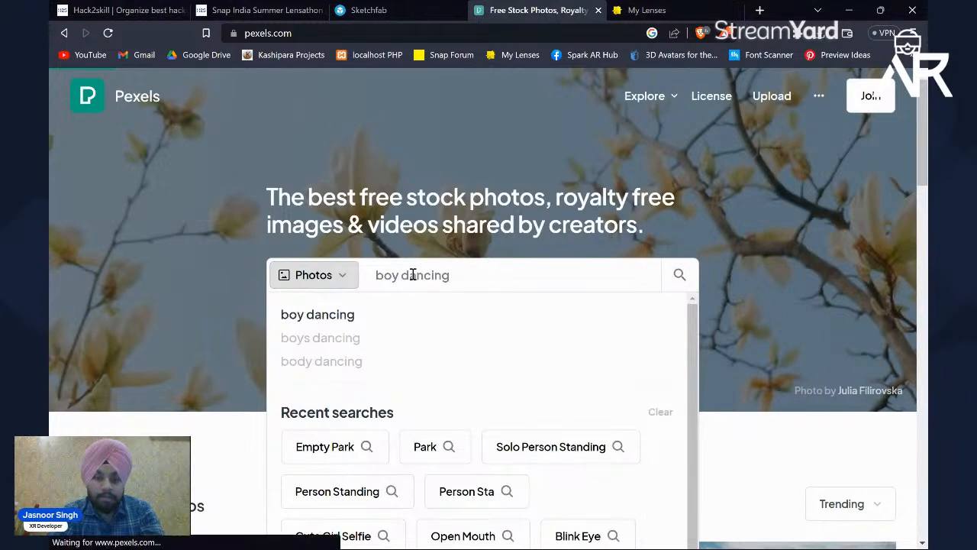
pyautogui.press('Return')
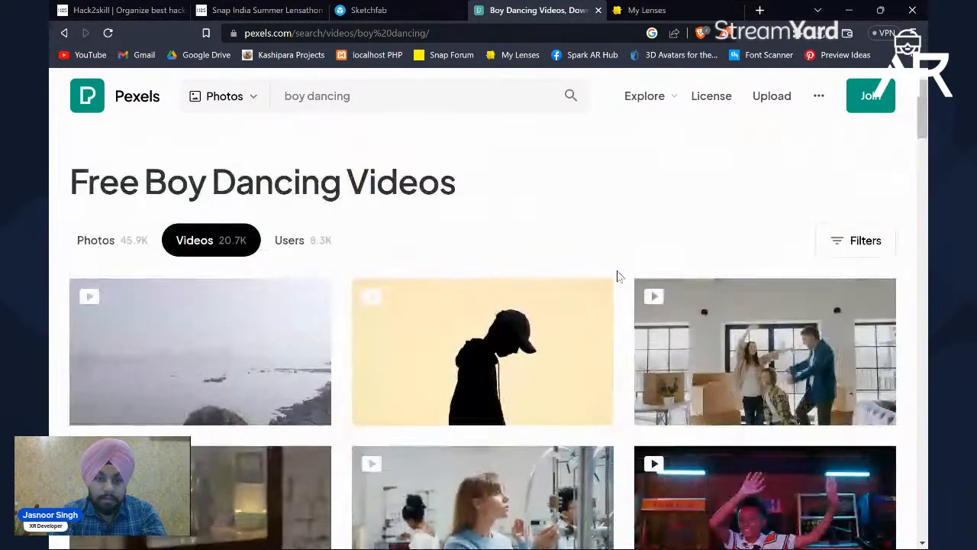
# Step: Filter the boy dancing videos to vertical orientation and look over the filtered clips
pyautogui.click(863, 241)
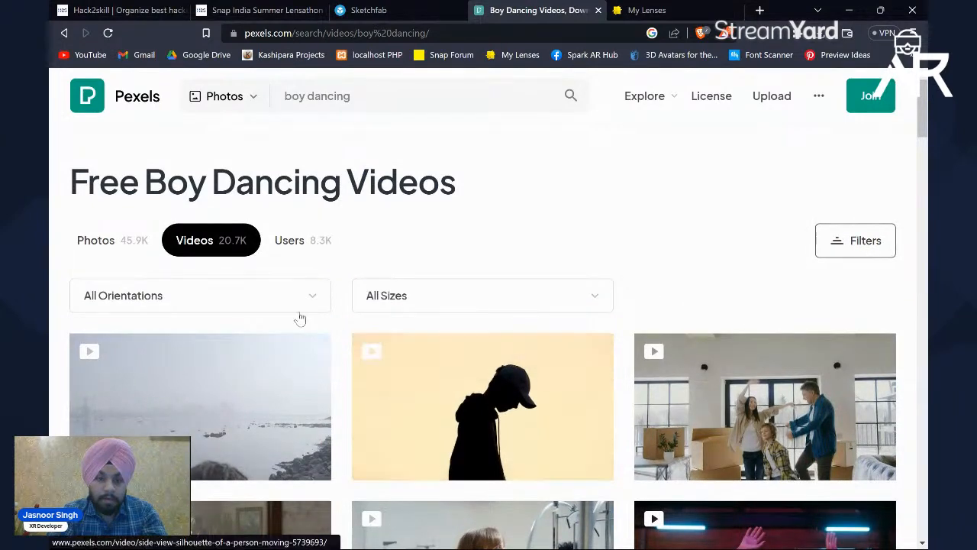
pyautogui.click(287, 299)
pyautogui.click(104, 405)
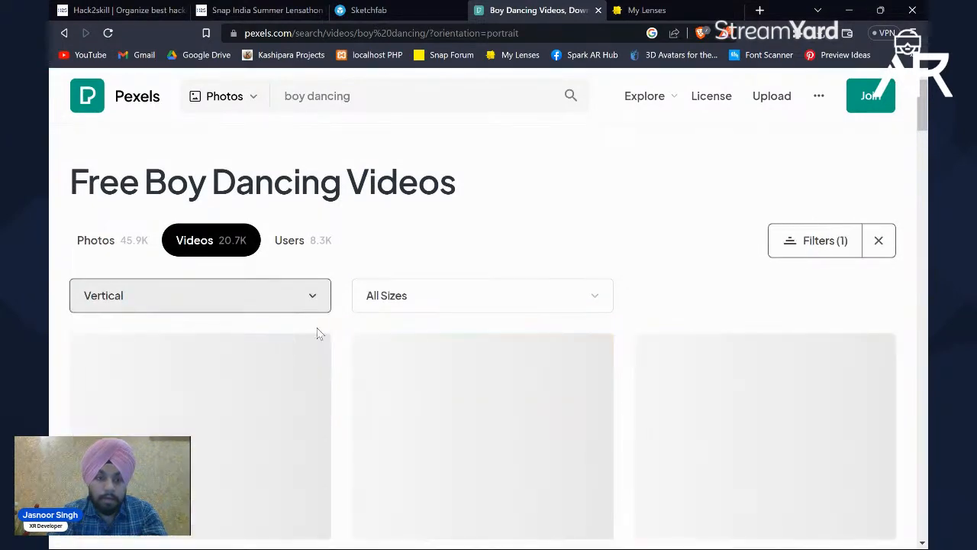
pyautogui.scroll(-8, 349, 325)
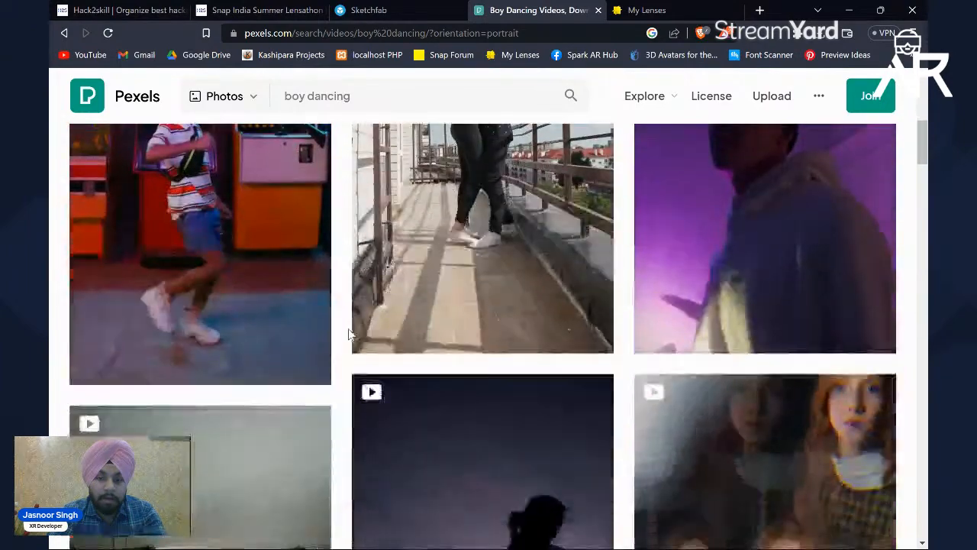
pyautogui.scroll(8, 349, 334)
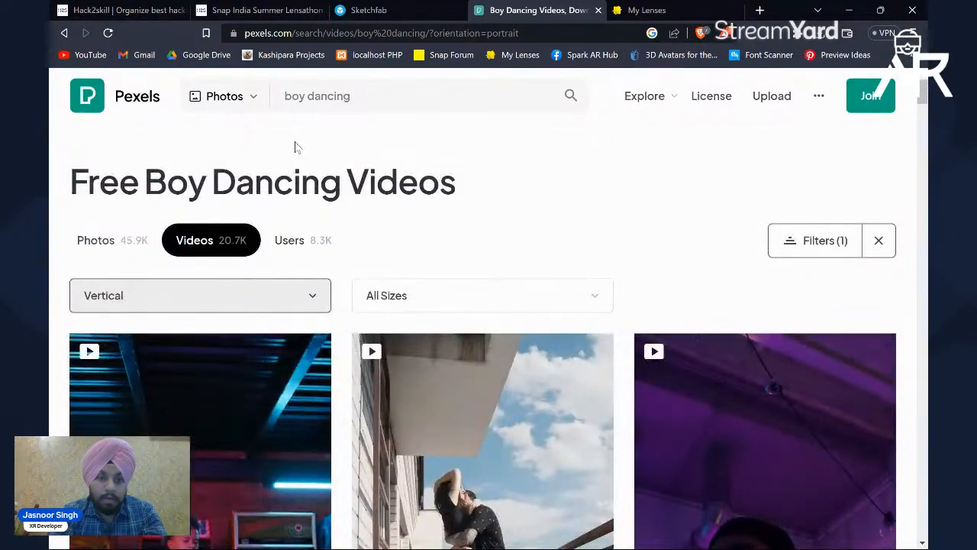
# Step: Change the search phrase to "solo boy dancing" and run the search
pyautogui.click(287, 95)
pyautogui.write('s')
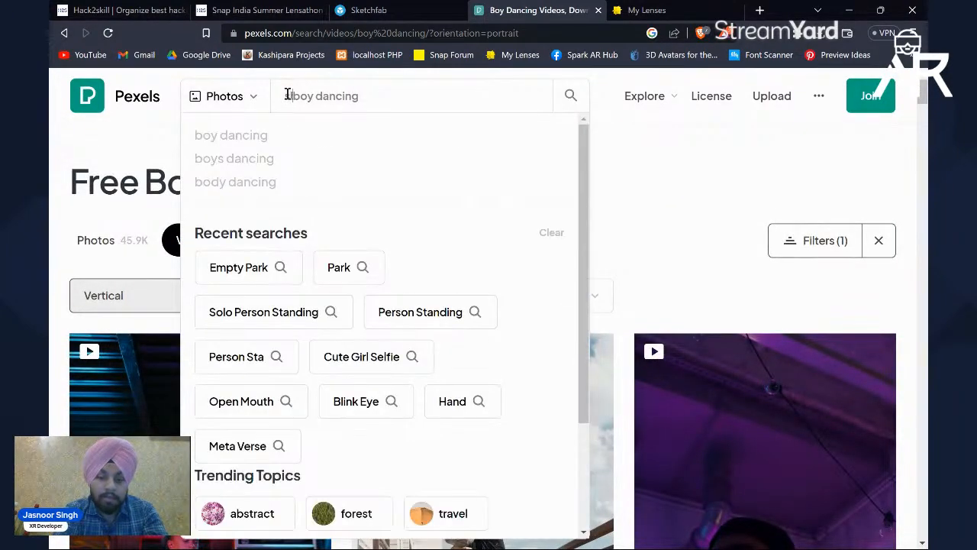
pyautogui.write('olo')
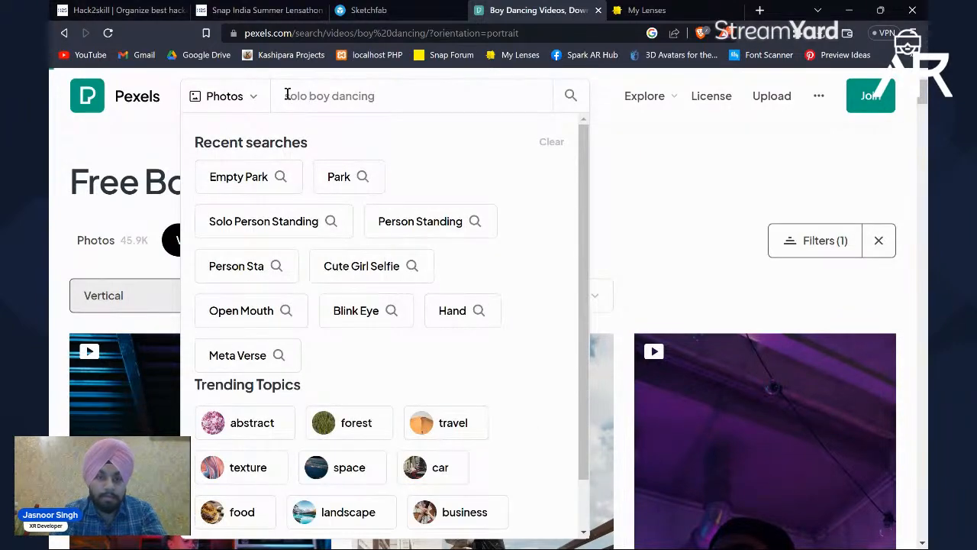
pyautogui.press('Return')
# Step: Look through the vertical solo boy dancing photos for one showing a single dancer's whole body
pyautogui.scroll(-3, 359, 257)
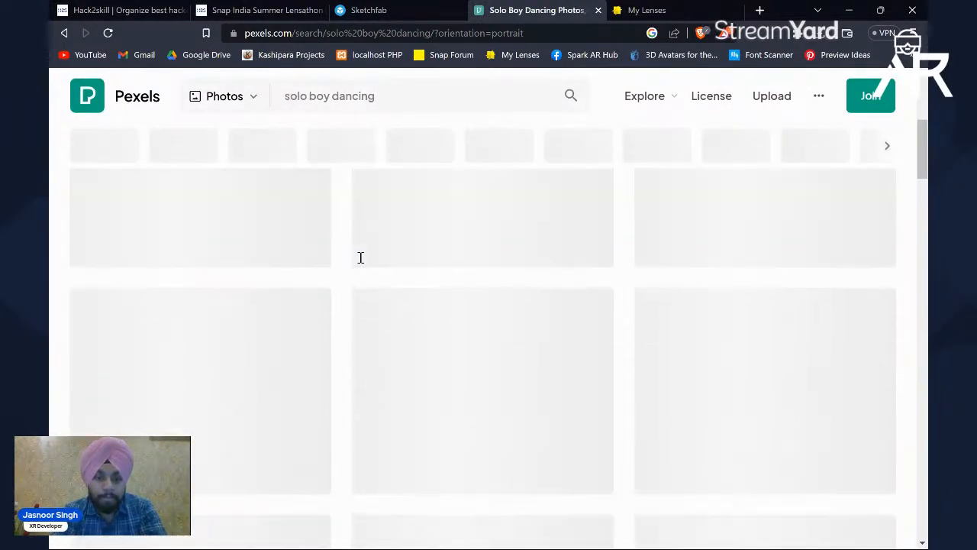
pyautogui.scroll(-10, 334, 242)
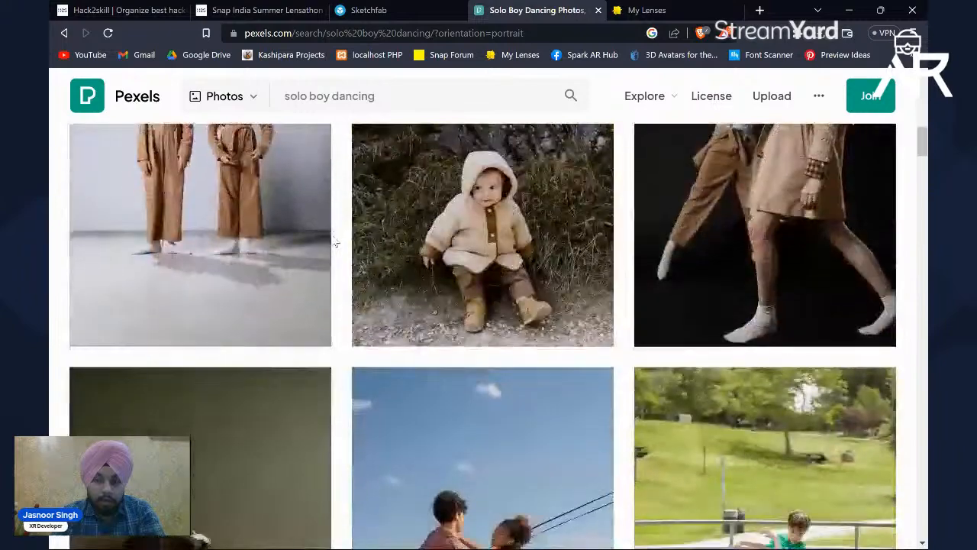
pyautogui.scroll(-2, 334, 242)
pyautogui.scroll(1, 750, 235)
pyautogui.scroll(1, 751, 236)
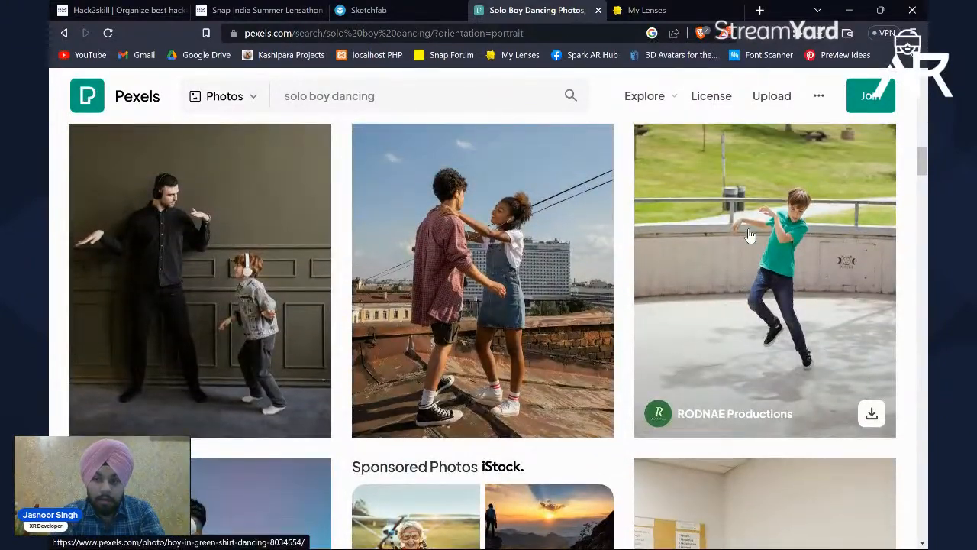
pyautogui.scroll(-6, 626, 288)
pyautogui.scroll(-12, 626, 288)
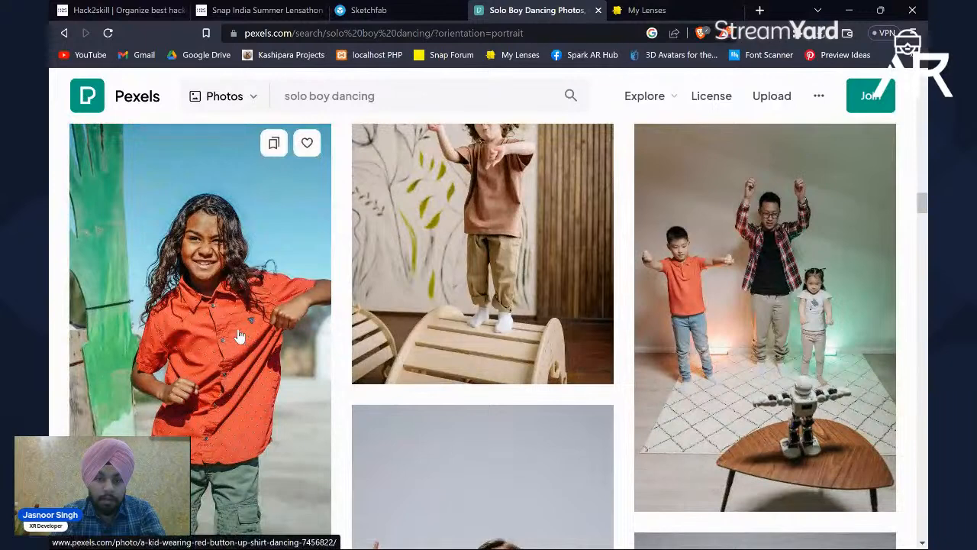
pyautogui.scroll(2, 556, 252)
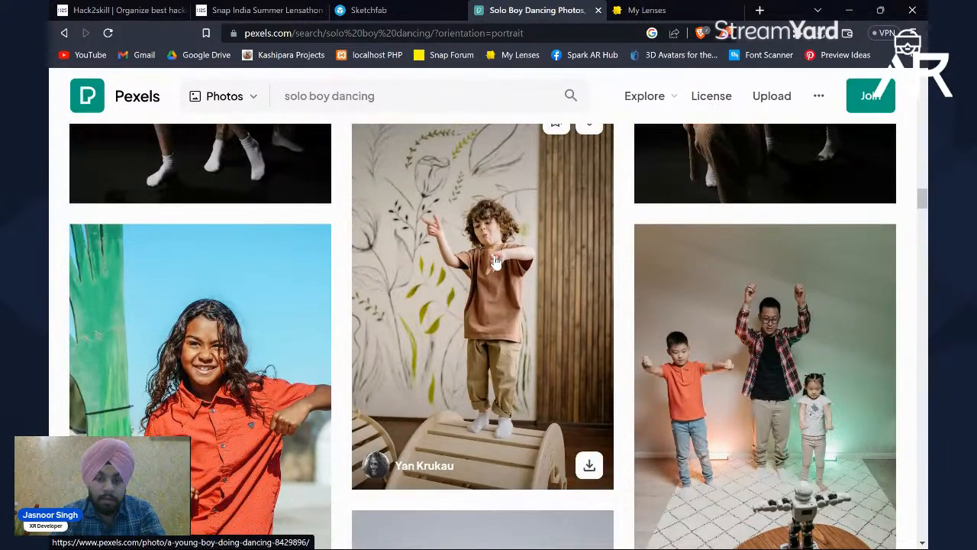
pyautogui.click(496, 261)
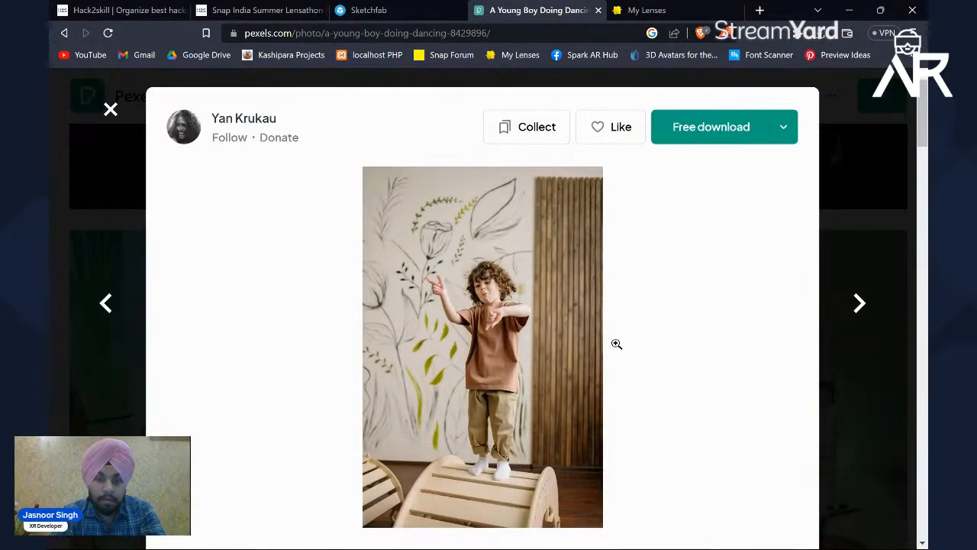
pyautogui.scroll(-1, 617, 344)
pyautogui.scroll(1, 679, 149)
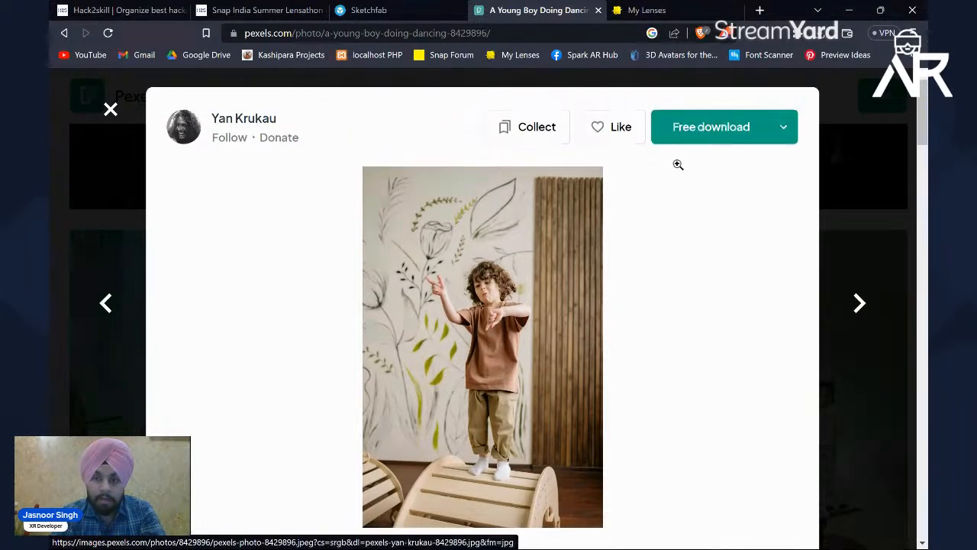
pyautogui.click(707, 136)
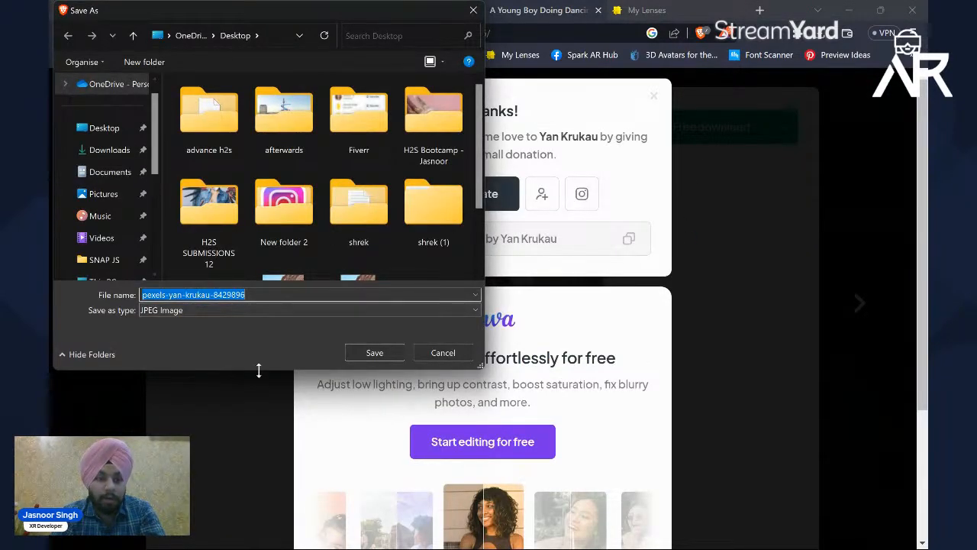
pyautogui.click(432, 353)
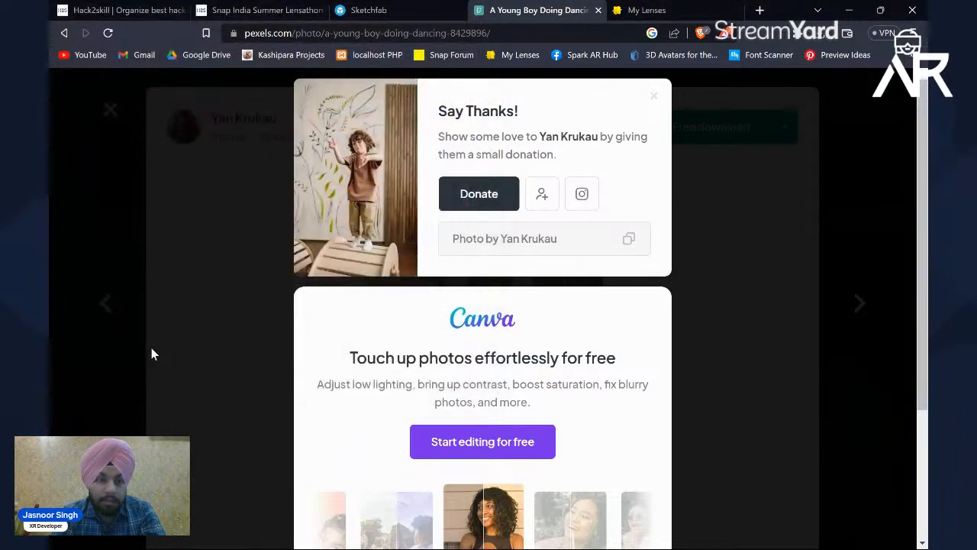
pyautogui.click(151, 348)
pyautogui.click(92, 205)
# Step: Switch the "solo boy dancing" search to videos and look through the vertical clips for a single full-body dancer
pyautogui.click(229, 95)
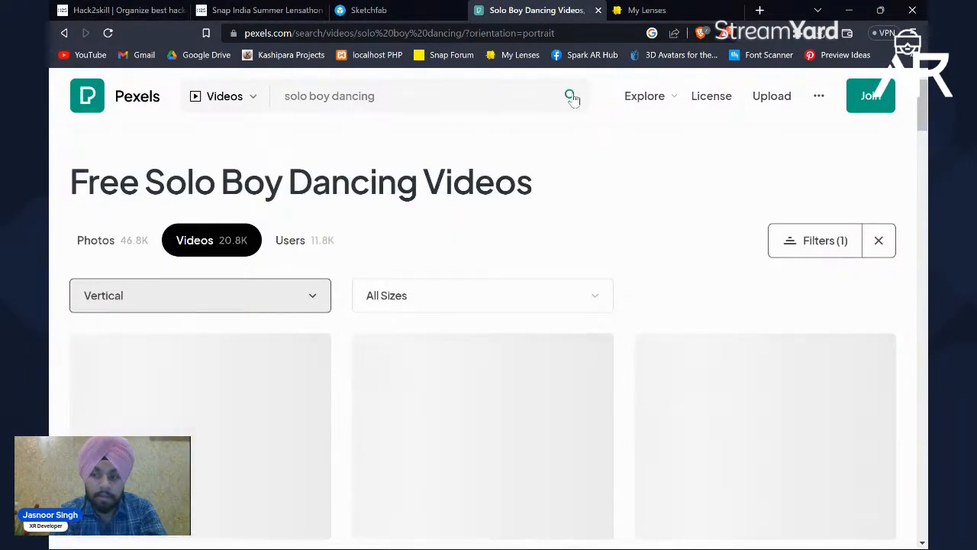
pyautogui.scroll(-10, 580, 320)
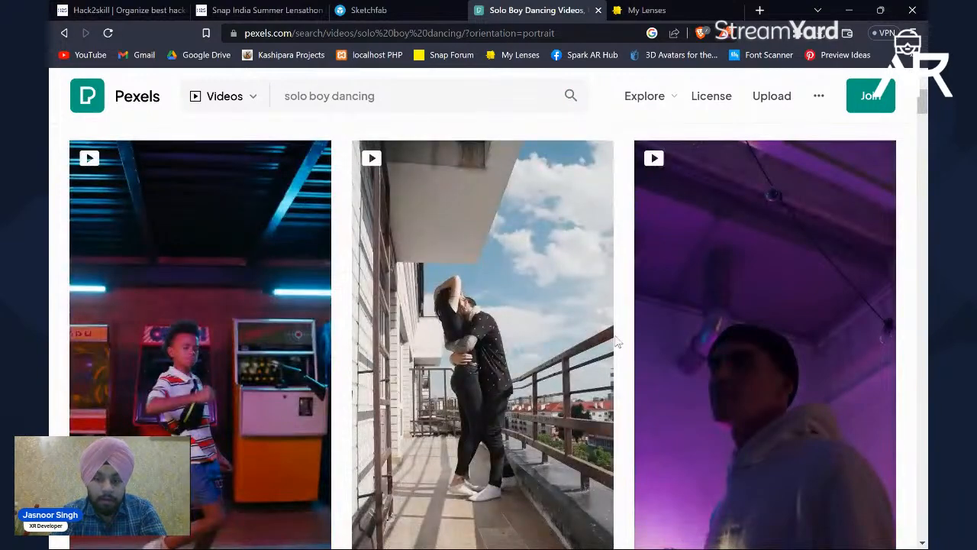
pyautogui.scroll(-10, 619, 343)
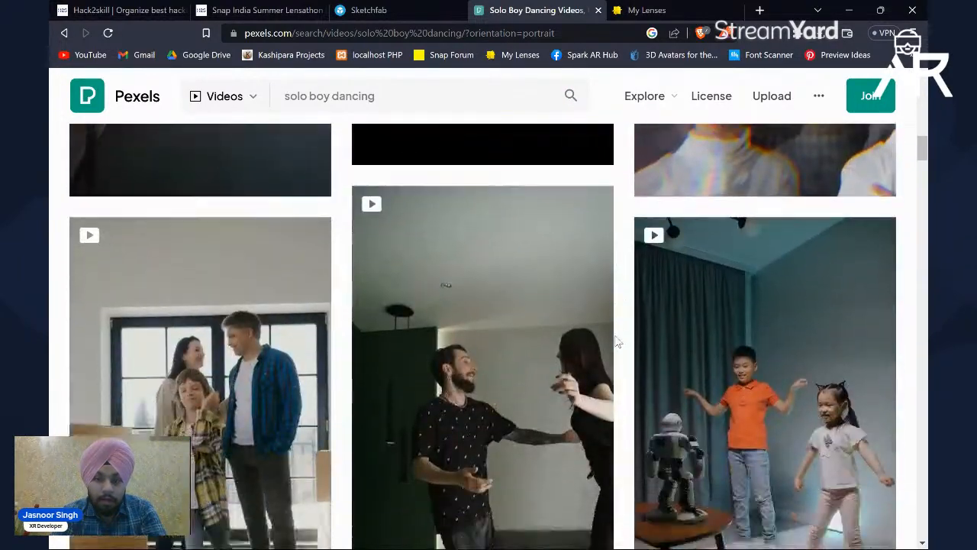
pyautogui.scroll(-10, 624, 356)
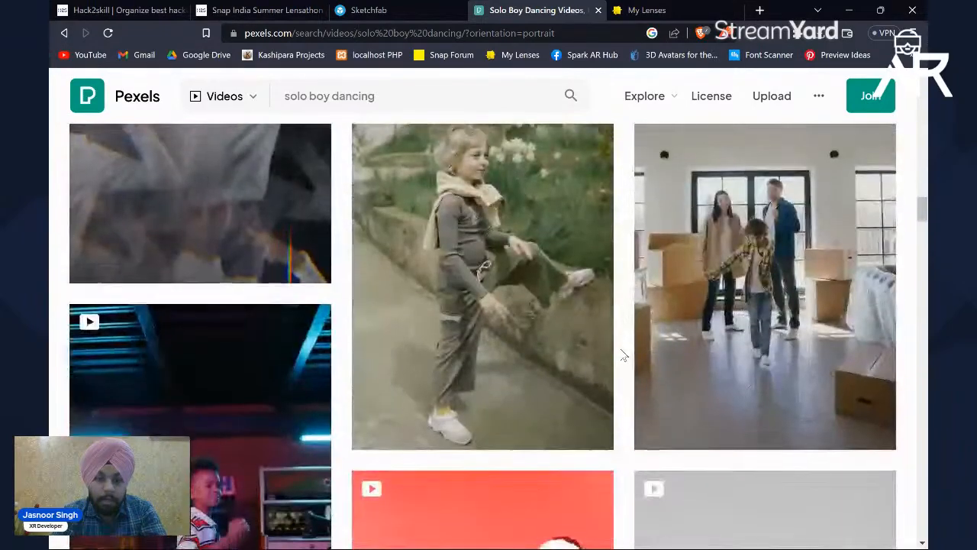
pyautogui.scroll(-10, 624, 356)
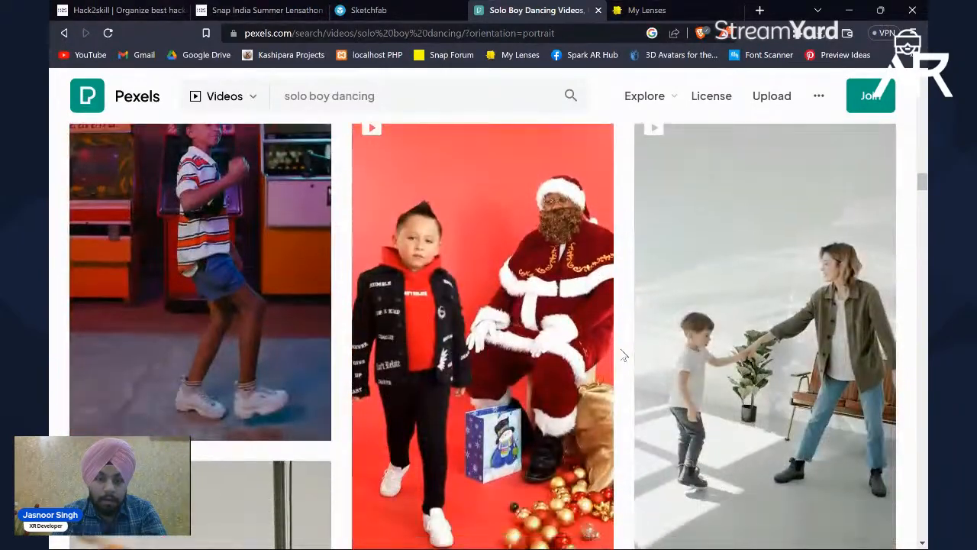
pyautogui.scroll(-3, 624, 356)
pyautogui.scroll(1, 624, 356)
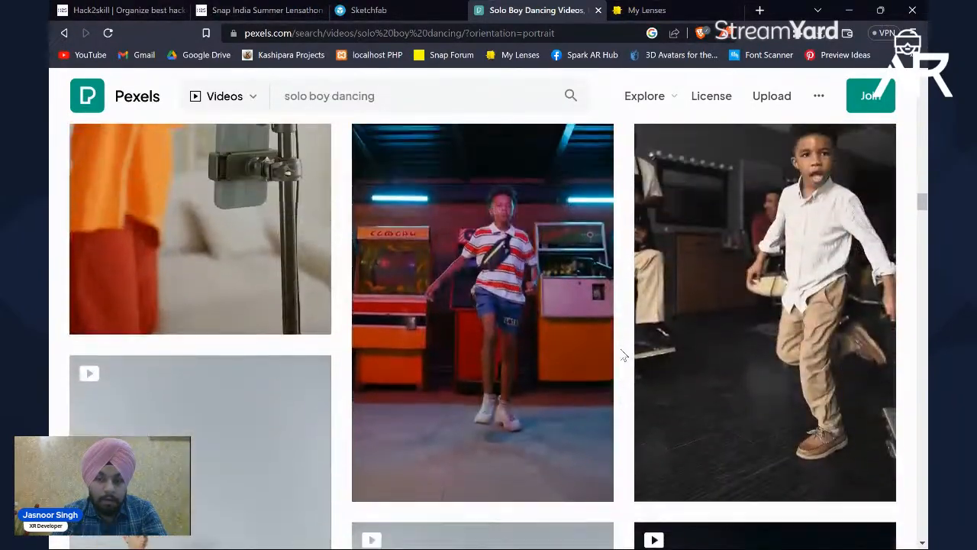
pyautogui.scroll(-10, 624, 330)
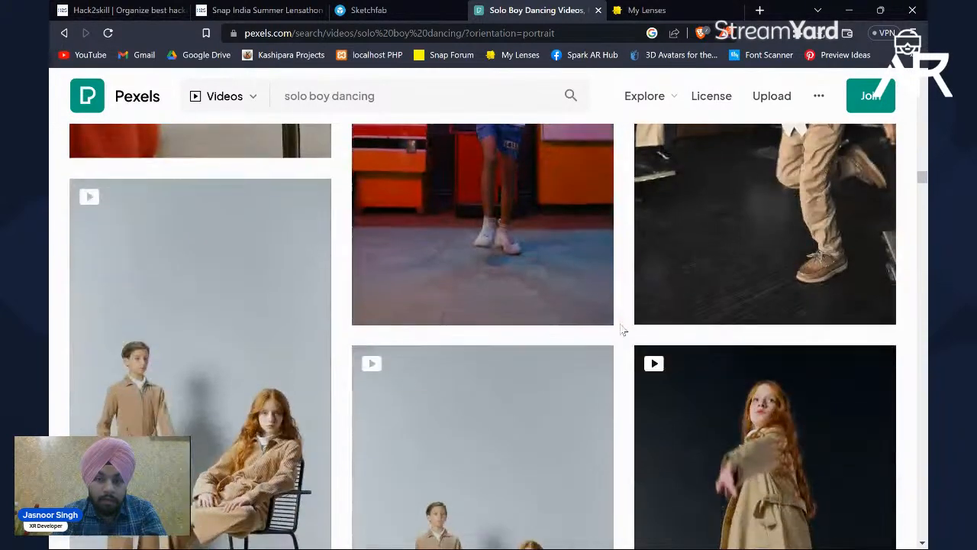
pyautogui.scroll(-2, 624, 330)
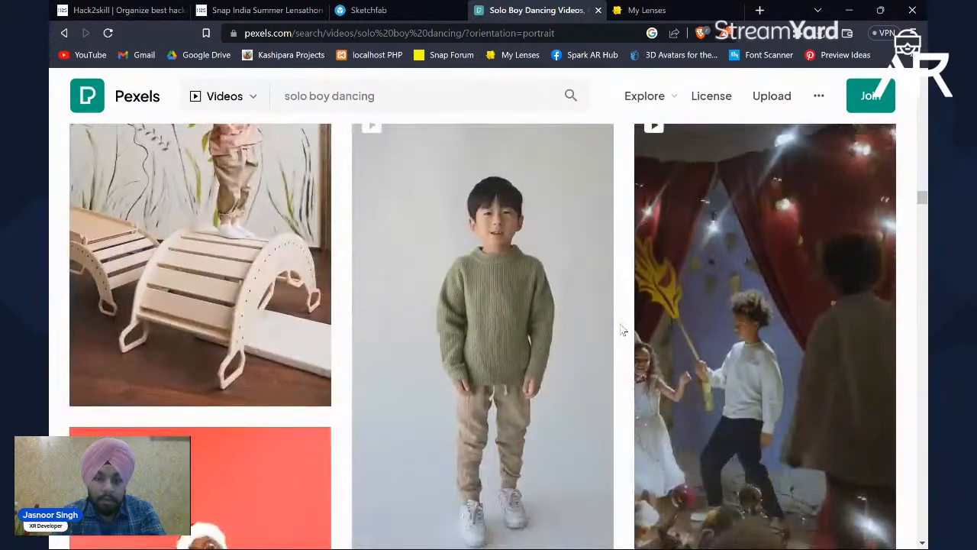
pyautogui.scroll(-2, 543, 365)
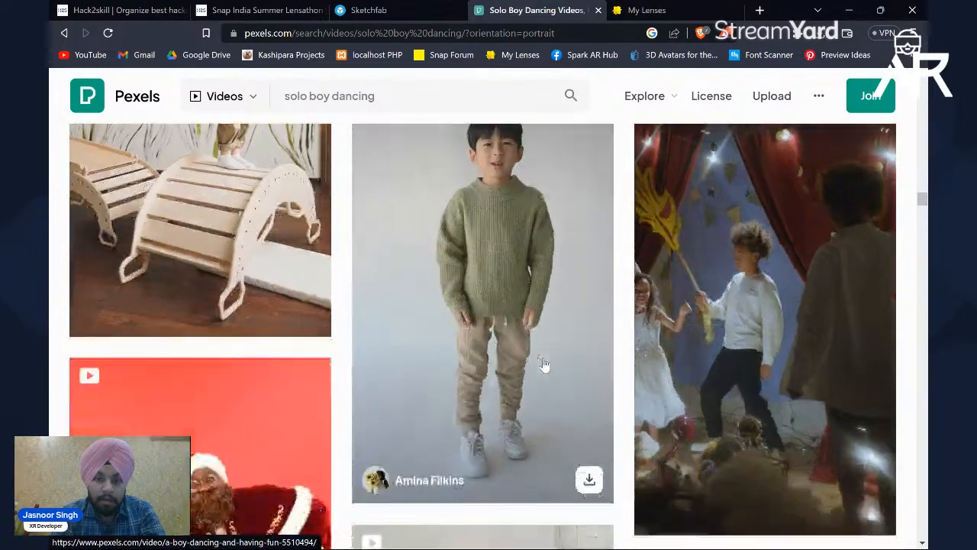
pyautogui.click(590, 444)
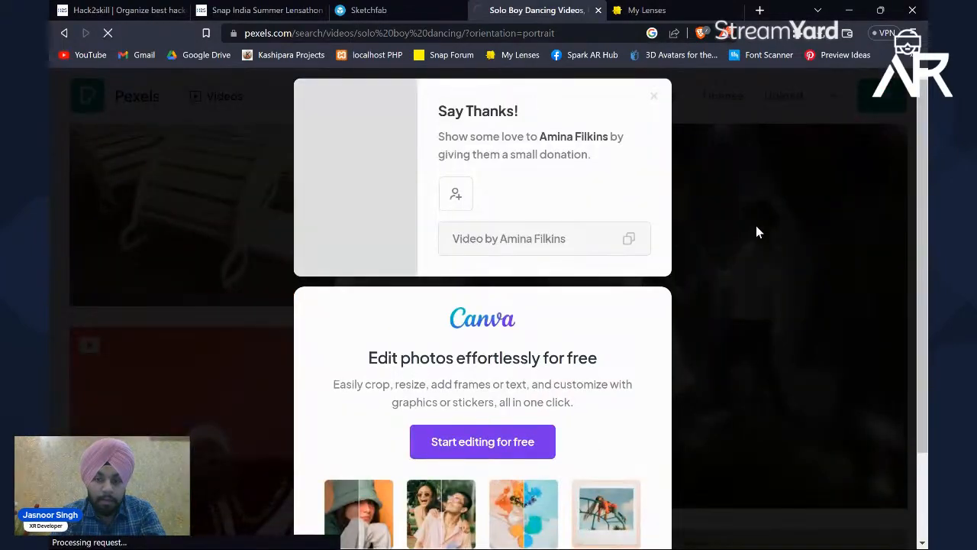
pyautogui.click(756, 225)
pyautogui.scroll(-2, 624, 225)
pyautogui.scroll(-8, 625, 224)
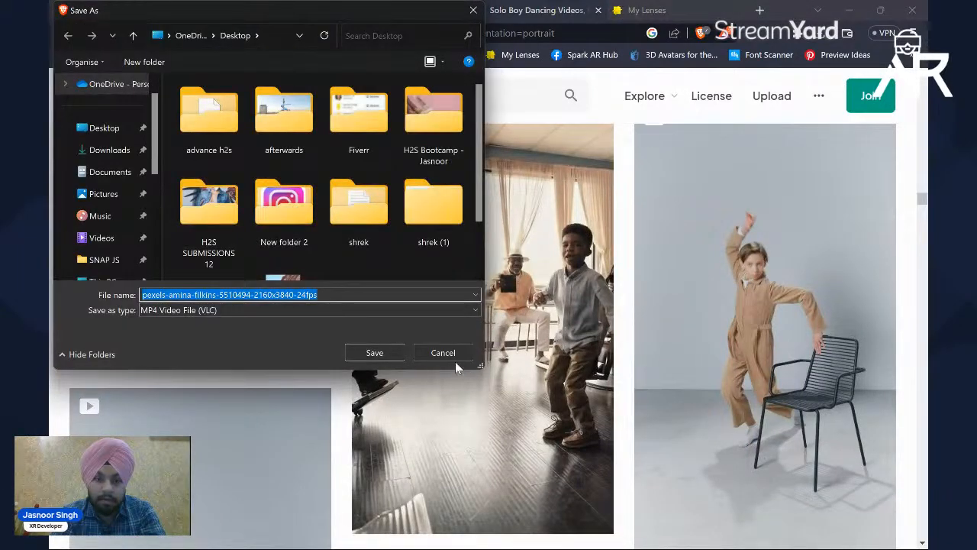
pyautogui.click(449, 358)
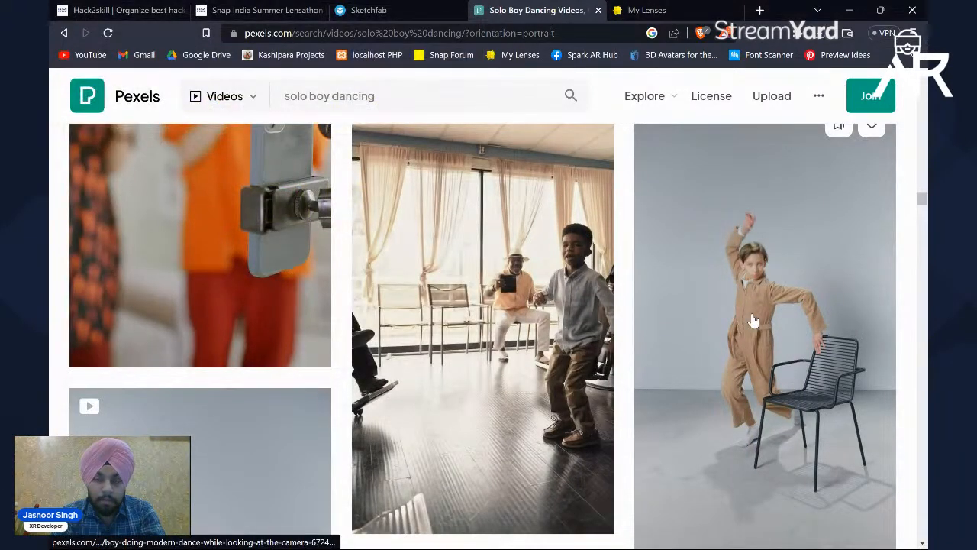
# Step: Examine the vertical clips further down the results, including those of the children in brown jumpsuits, for a usable full-body dancer
pyautogui.scroll(-1, 753, 321)
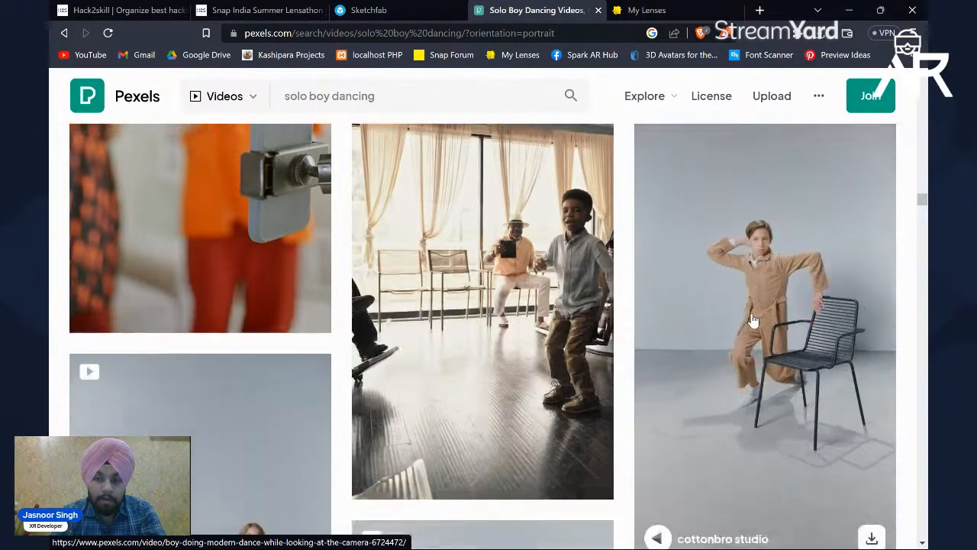
pyautogui.scroll(-3, 753, 320)
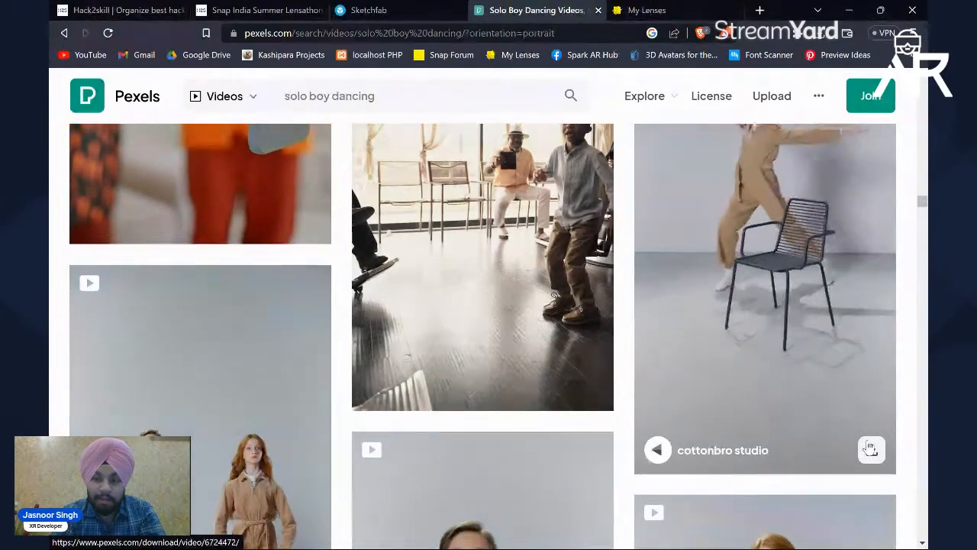
pyautogui.scroll(1, 780, 398)
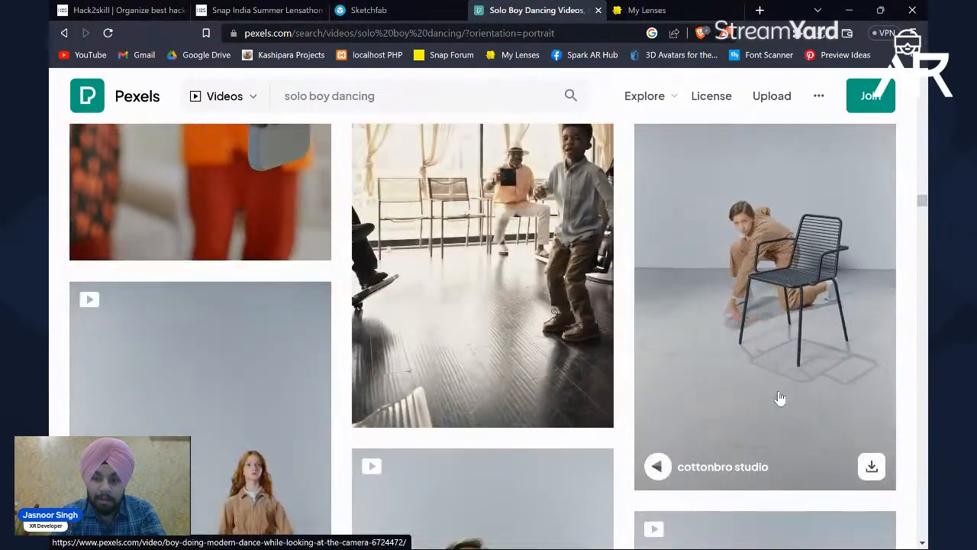
pyautogui.scroll(-1, 780, 398)
pyautogui.scroll(-4, 760, 312)
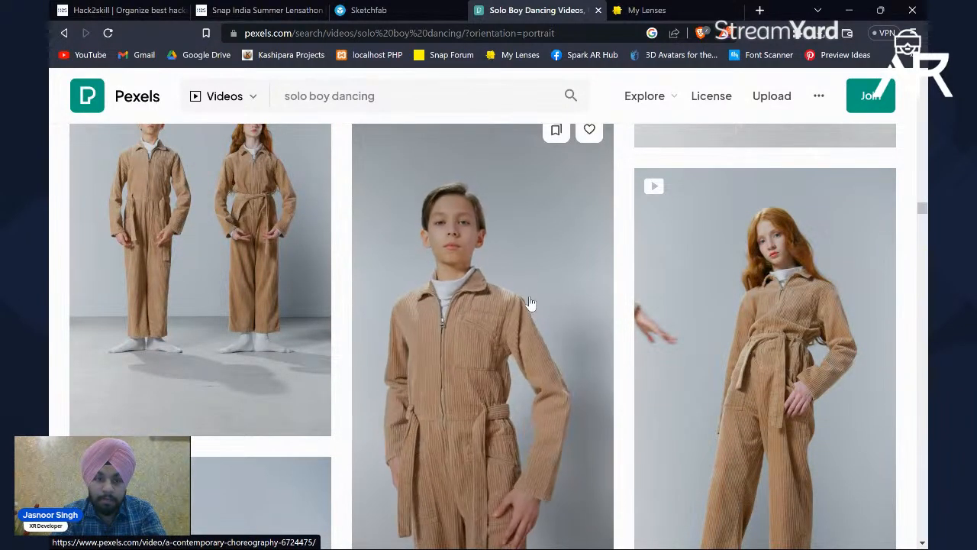
pyautogui.scroll(-2, 531, 303)
pyautogui.scroll(2, 531, 304)
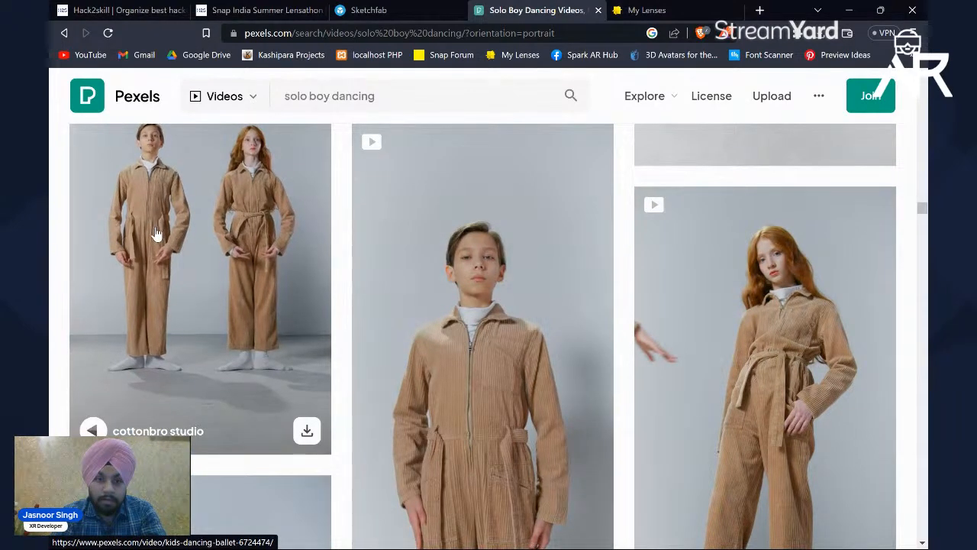
pyautogui.scroll(-4, 424, 323)
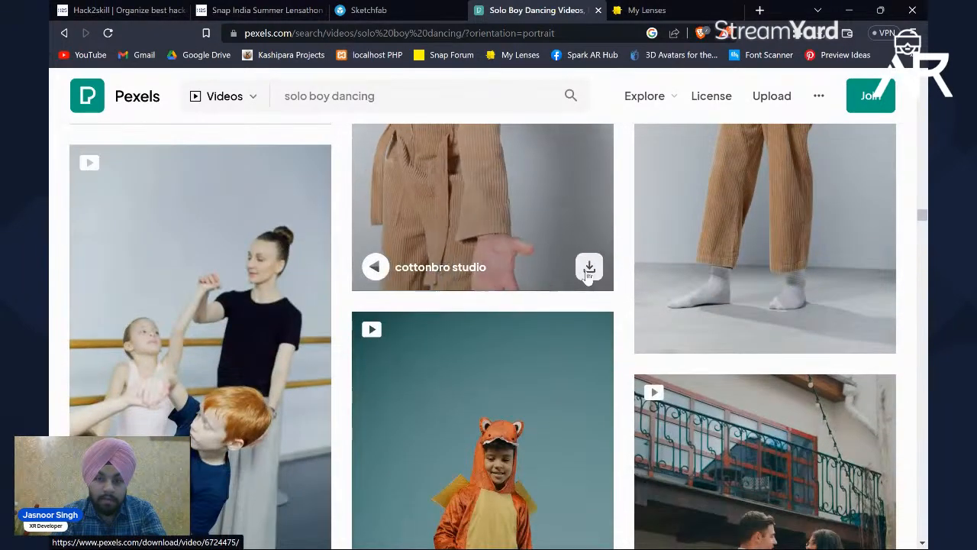
pyautogui.click(587, 265)
pyautogui.click(773, 211)
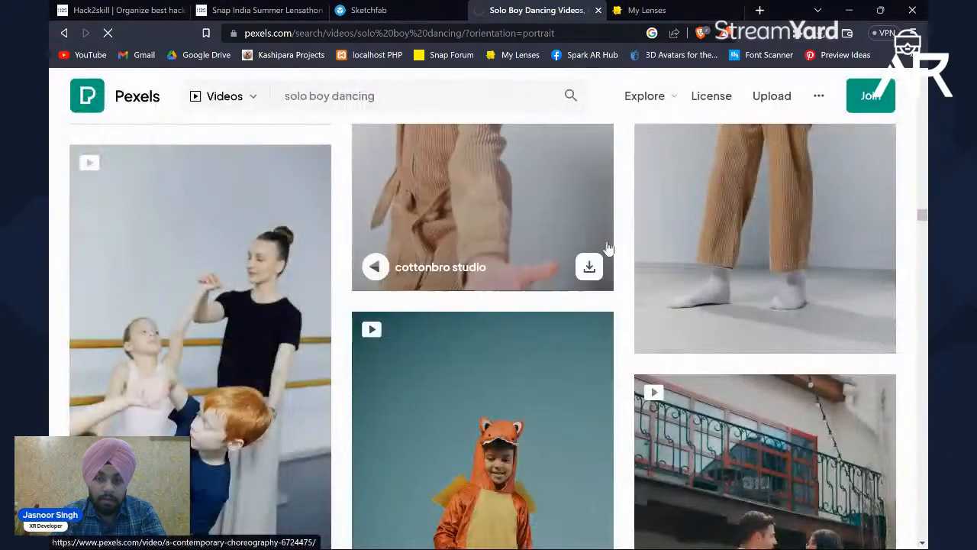
pyautogui.scroll(-3, 606, 249)
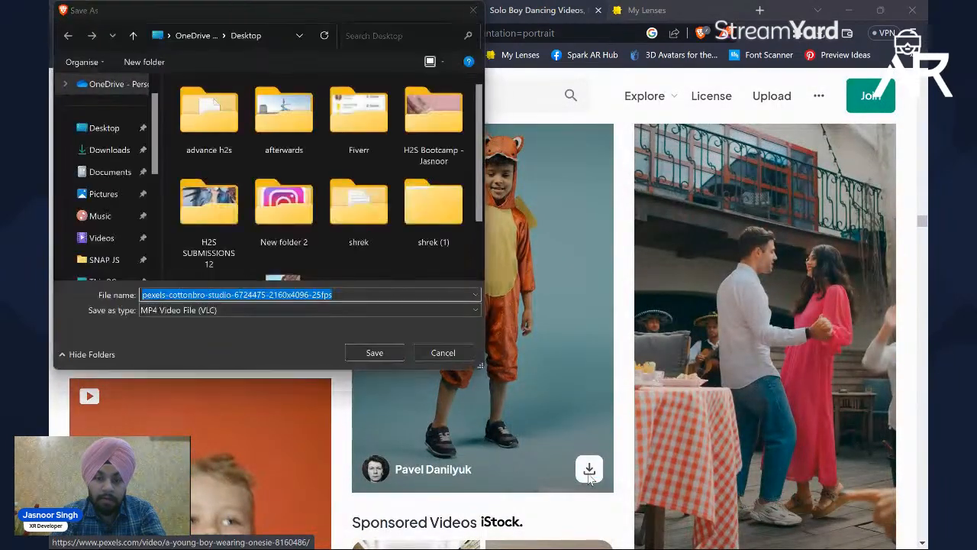
pyautogui.click(445, 353)
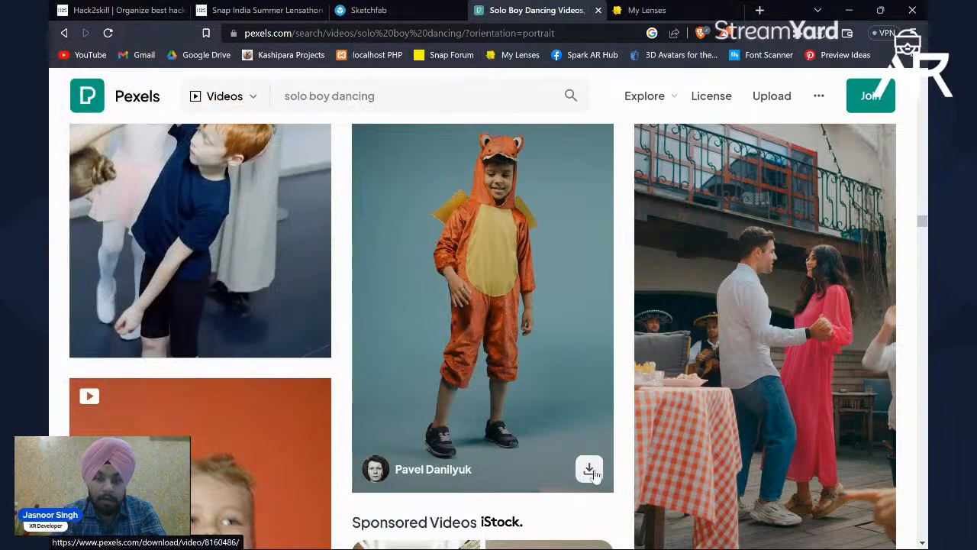
# Step: Download the clip of the boy in the orange animal onesie to the Desktop as "pre body" and dismiss the thank-you message
pyautogui.click(589, 470)
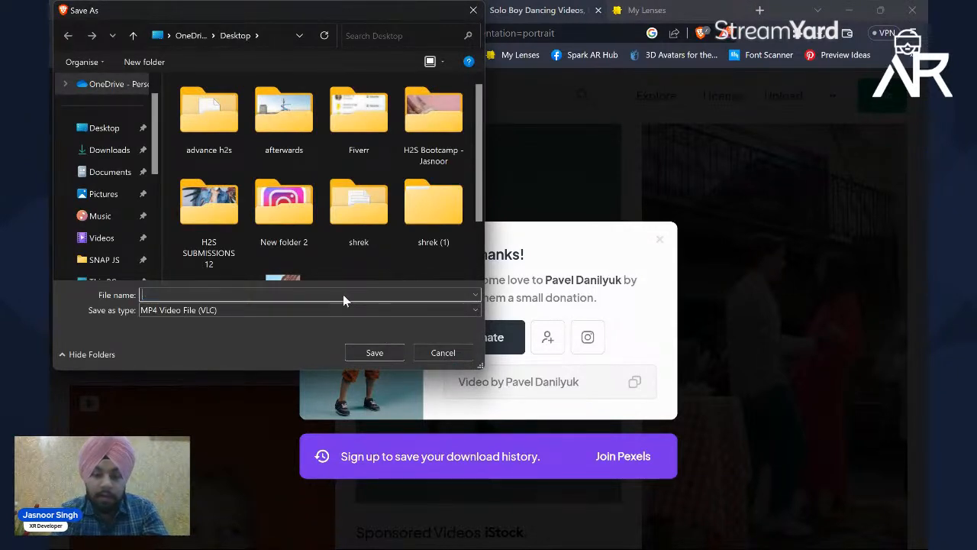
pyautogui.write('pre')
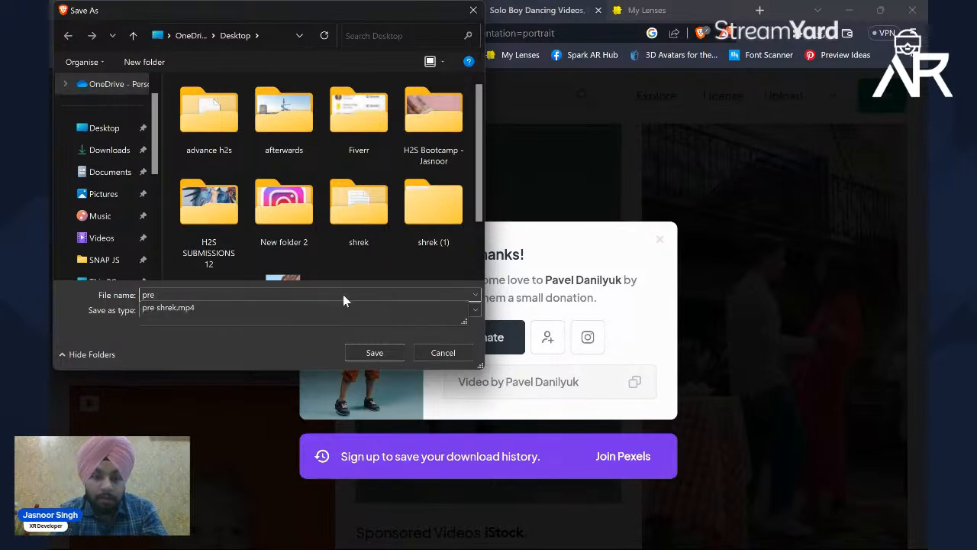
pyautogui.write(' boy')
pyautogui.press('Return')
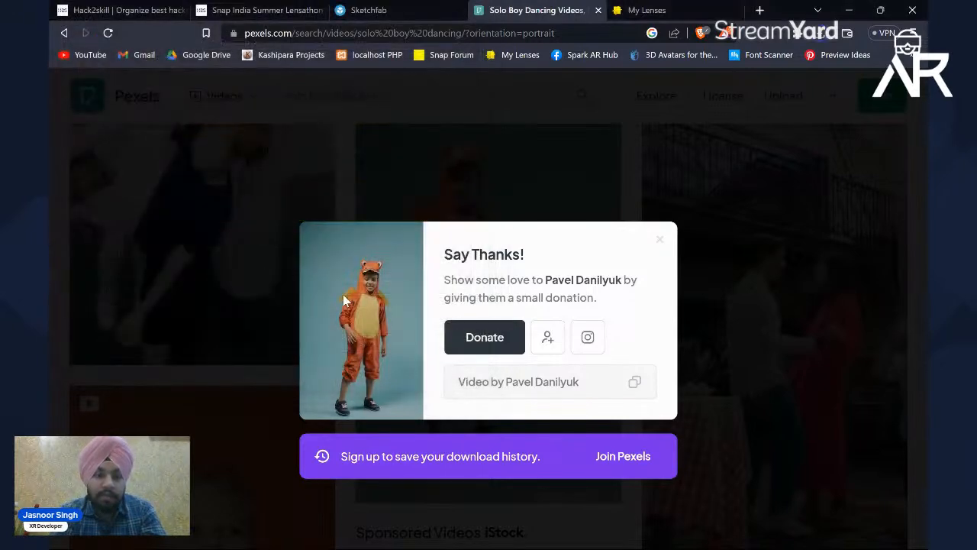
pyautogui.click(616, 143)
# Step: Switch to Lens Studio and add the "pre body" video from the Desktop as the preview source
pyautogui.click(853, 10)
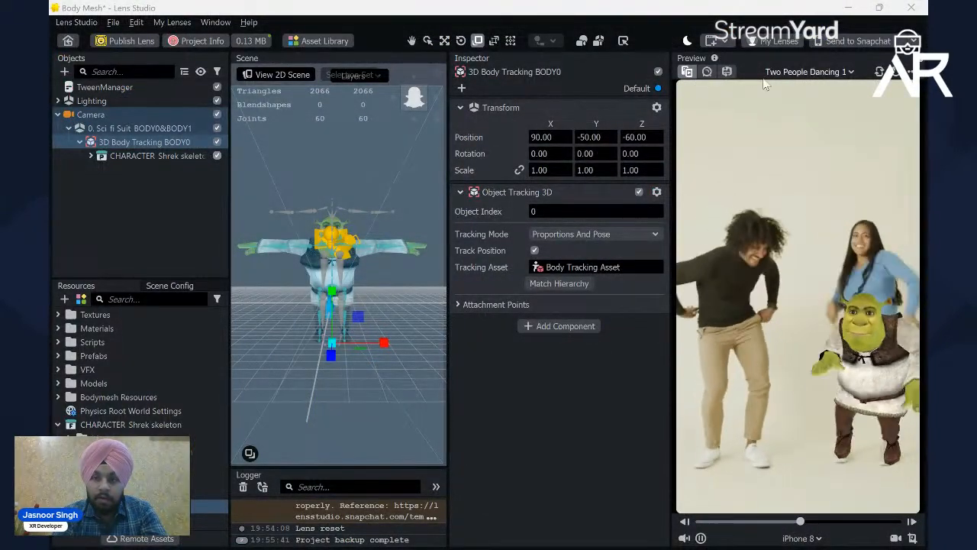
pyautogui.click(792, 76)
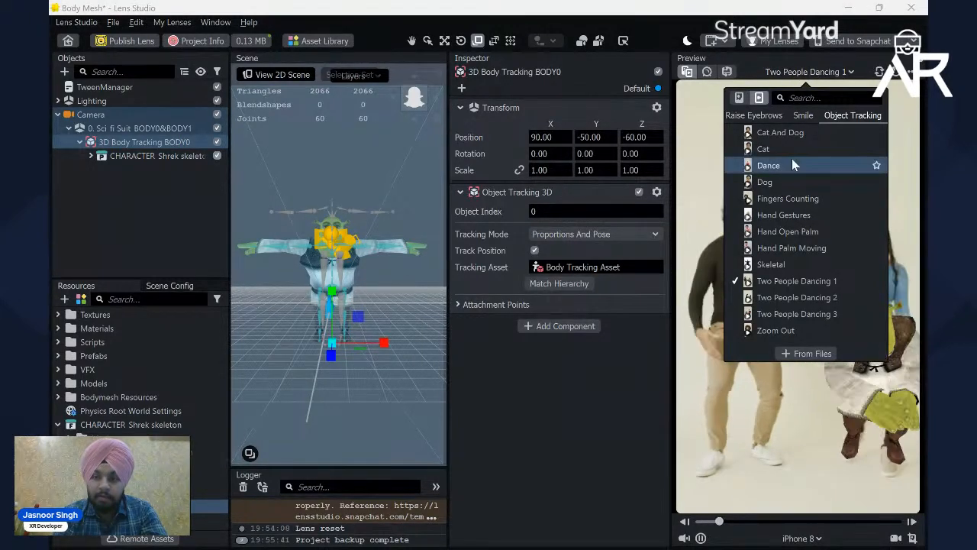
pyautogui.scroll(10, 792, 158)
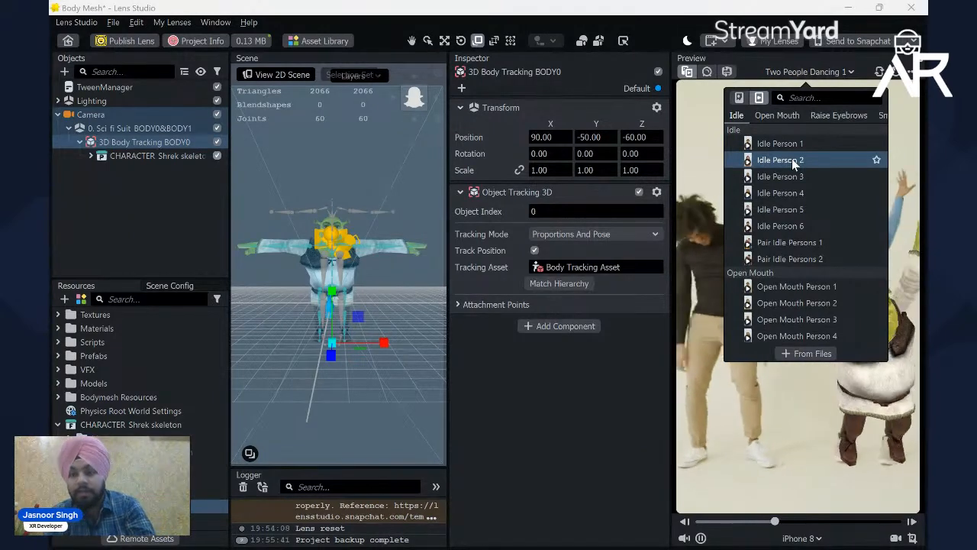
pyautogui.click(814, 354)
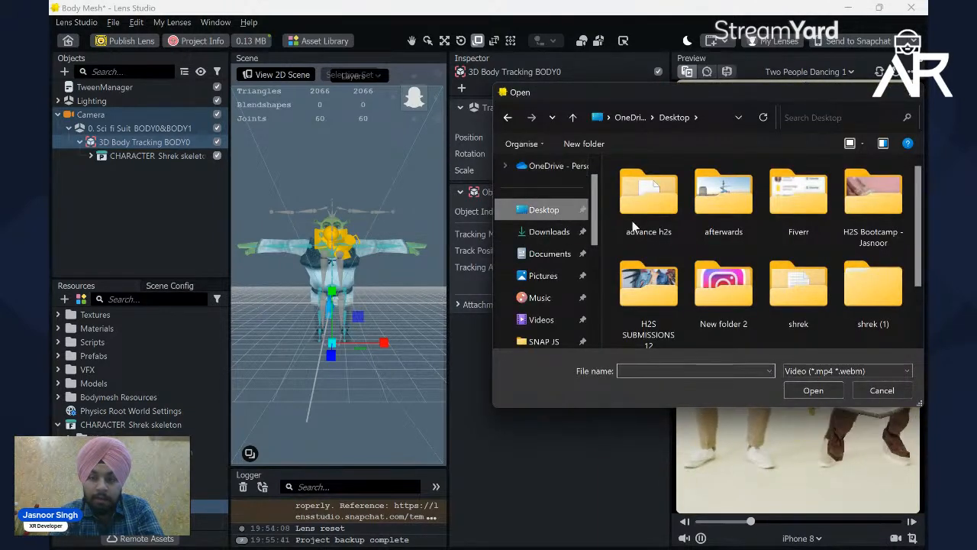
pyautogui.scroll(-2, 687, 237)
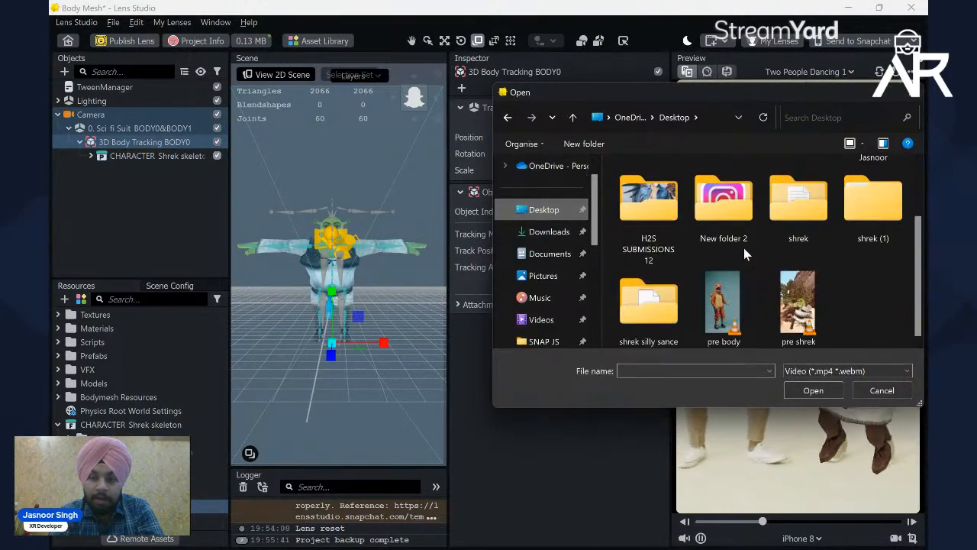
pyautogui.doubleClick(724, 304)
pyautogui.click(785, 145)
pyautogui.click(605, 387)
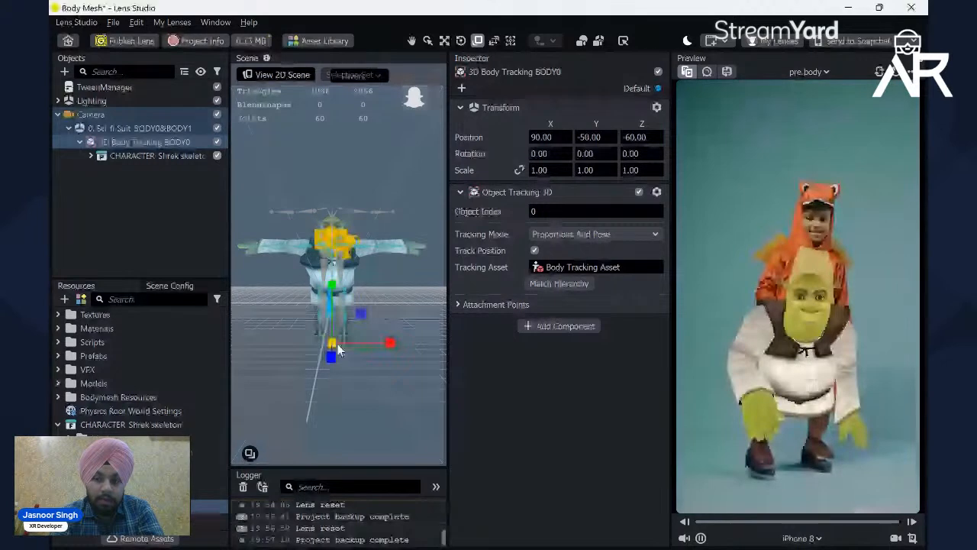
# Step: Switch the lens preview to the Skeletal still image
pyautogui.click(809, 72)
pyautogui.click(741, 98)
pyautogui.click(684, 198)
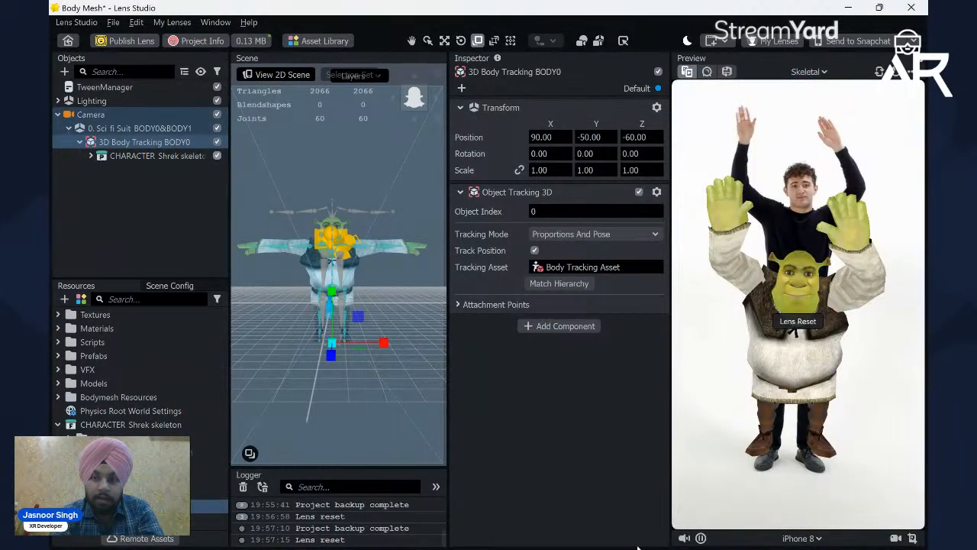
# Step: Open the "pre body" video from the desktop in VLC to check it, close the player and return to Lens Studio
pyautogui.moveTo(638, 549)
pyautogui.click(670, 533)
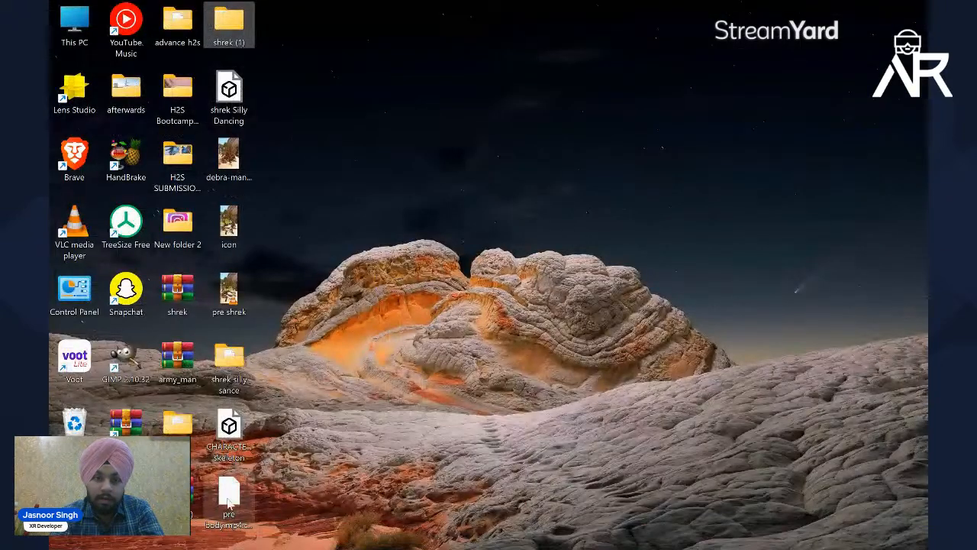
pyautogui.rightClick(337, 334)
pyautogui.click(382, 213)
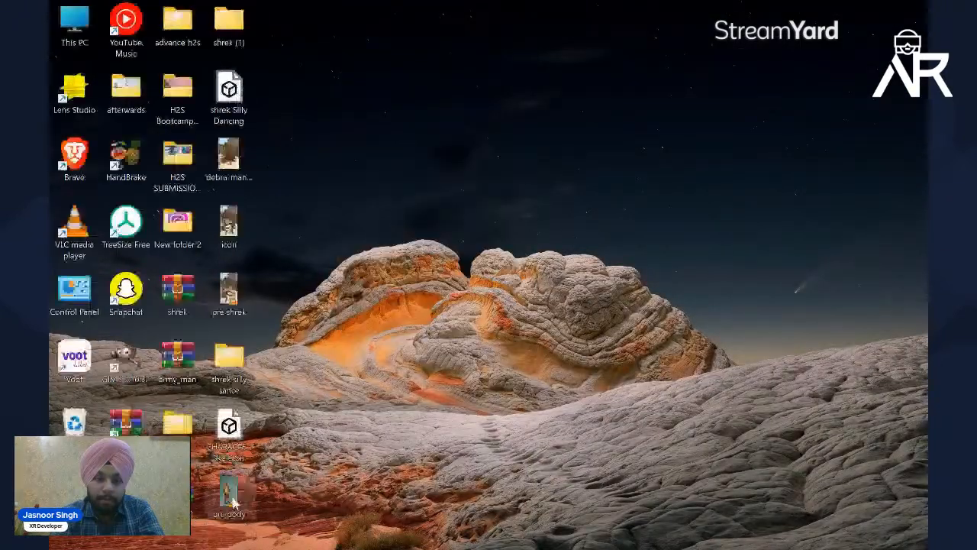
pyautogui.doubleClick(241, 498)
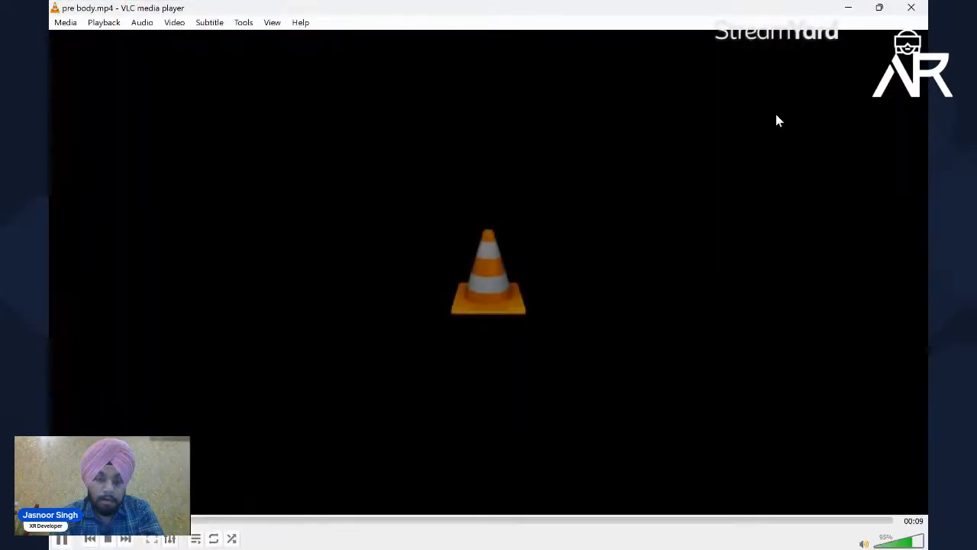
pyautogui.click(912, 7)
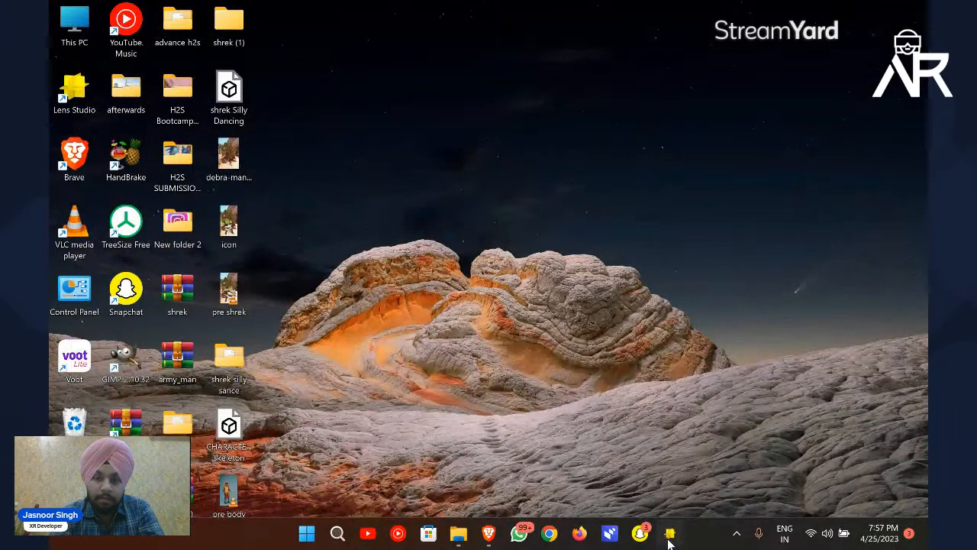
pyautogui.click(670, 538)
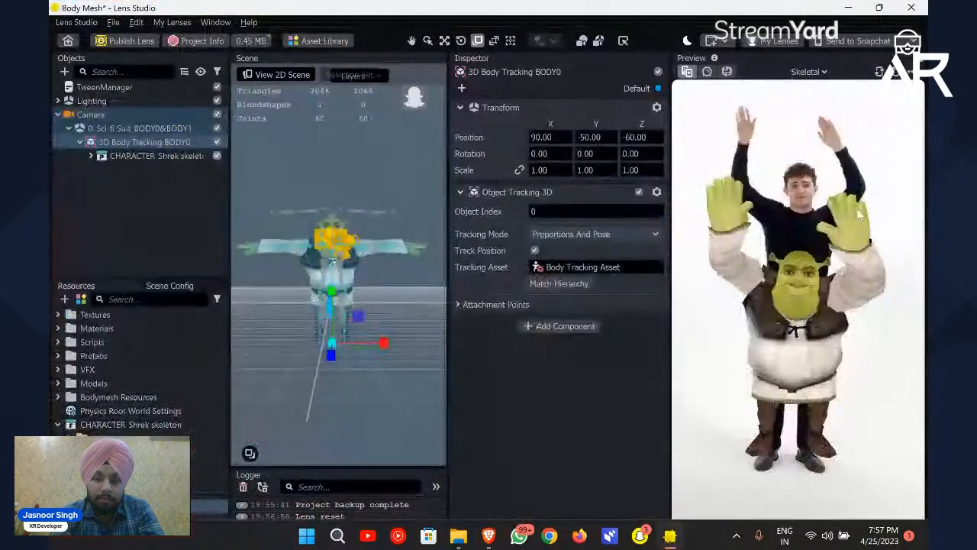
# Step: Set the preview source back to the "pre body" video
pyautogui.click(807, 72)
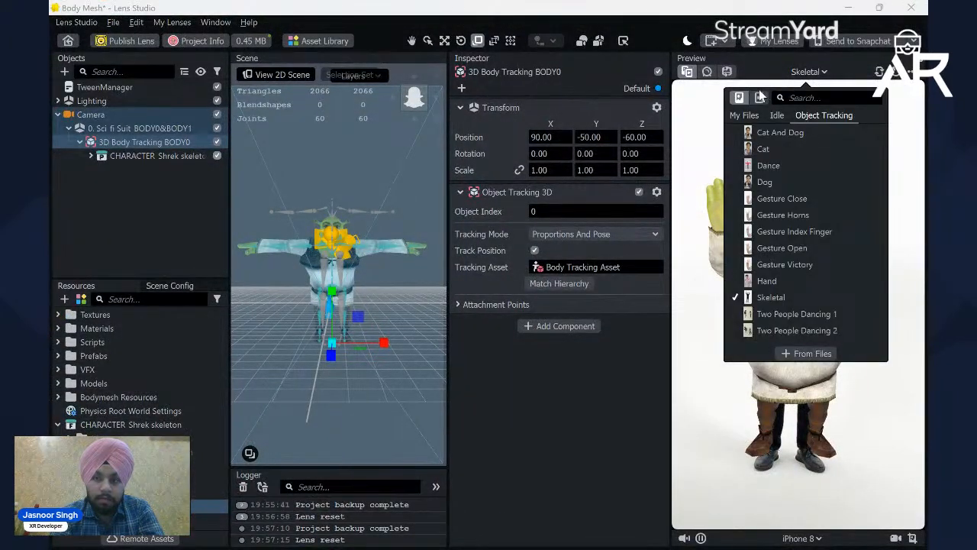
pyautogui.click(760, 98)
pyautogui.click(666, 181)
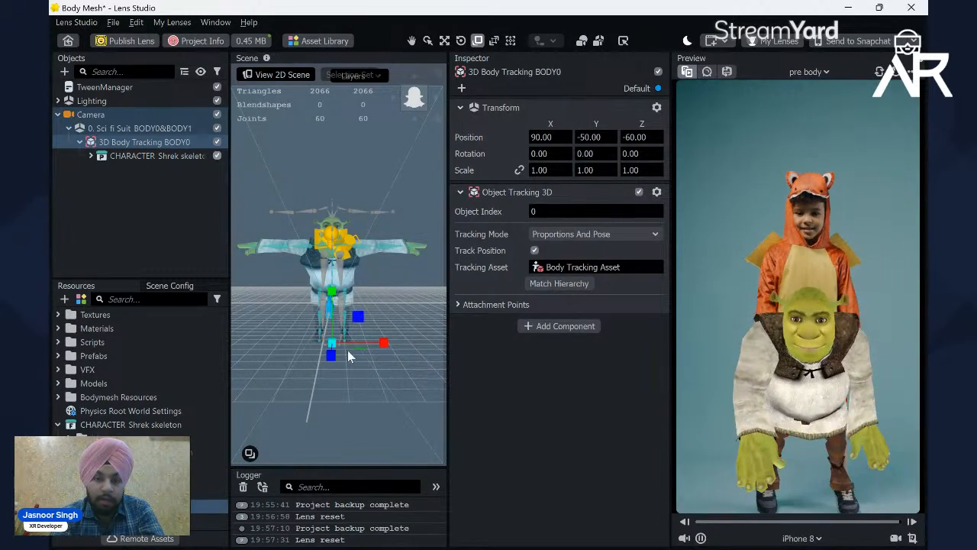
# Step: Scale the Shrek skeleton character up uniformly to about 143 on all three axes
pyautogui.click(178, 156)
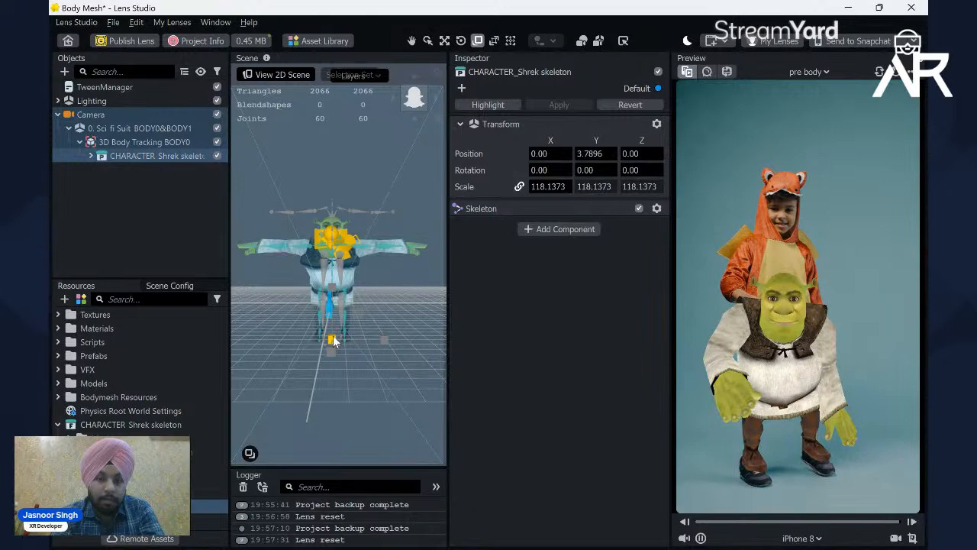
pyautogui.moveTo(336, 344); pyautogui.dragTo(348, 348)
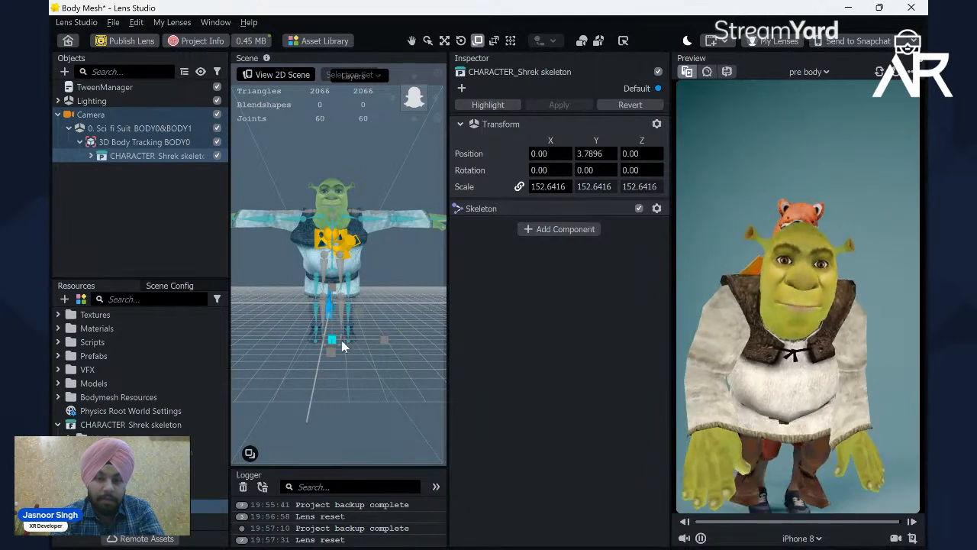
pyautogui.moveTo(334, 343); pyautogui.dragTo(332, 342)
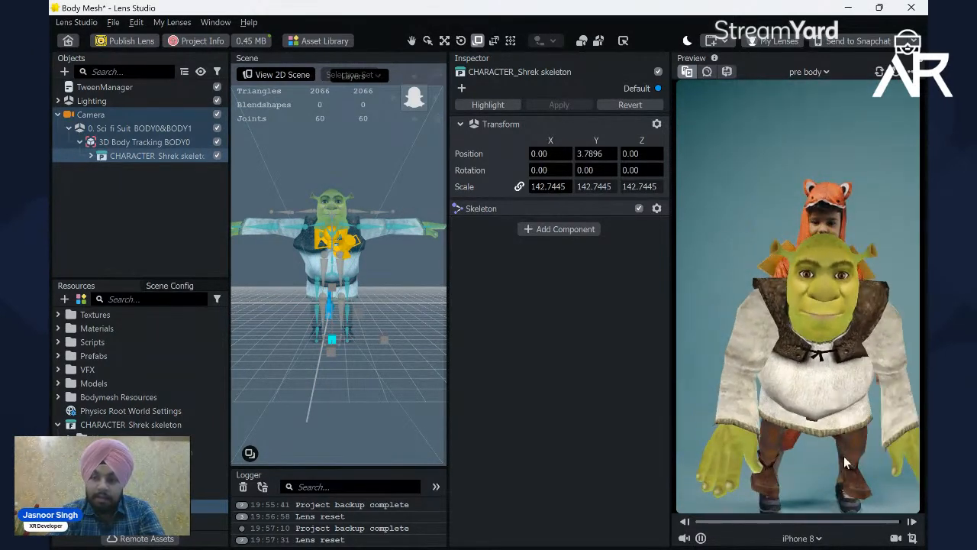
# Step: Record a clip of the lens preview and save it to the Desktop under a name starting with "pre"
pyautogui.click(897, 538)
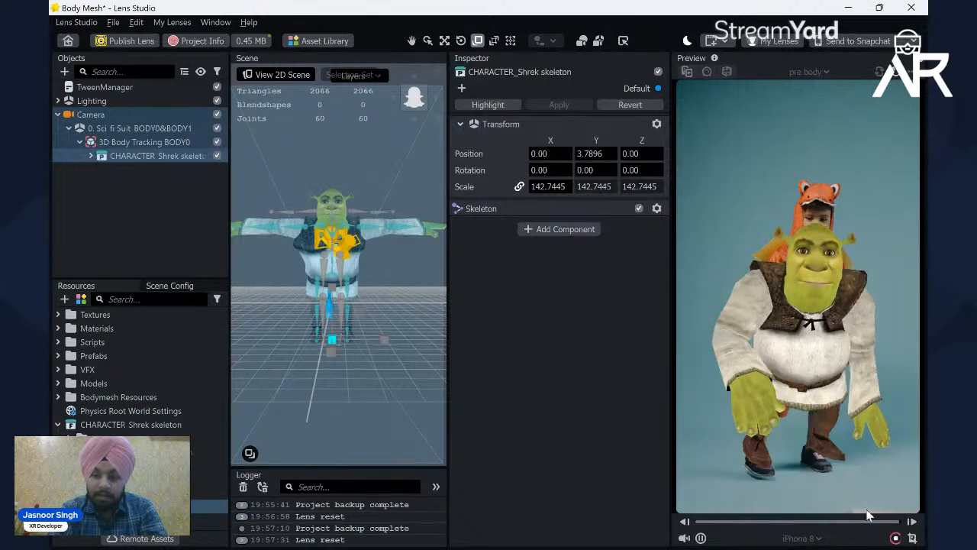
pyautogui.click(896, 537)
pyautogui.write('pr')
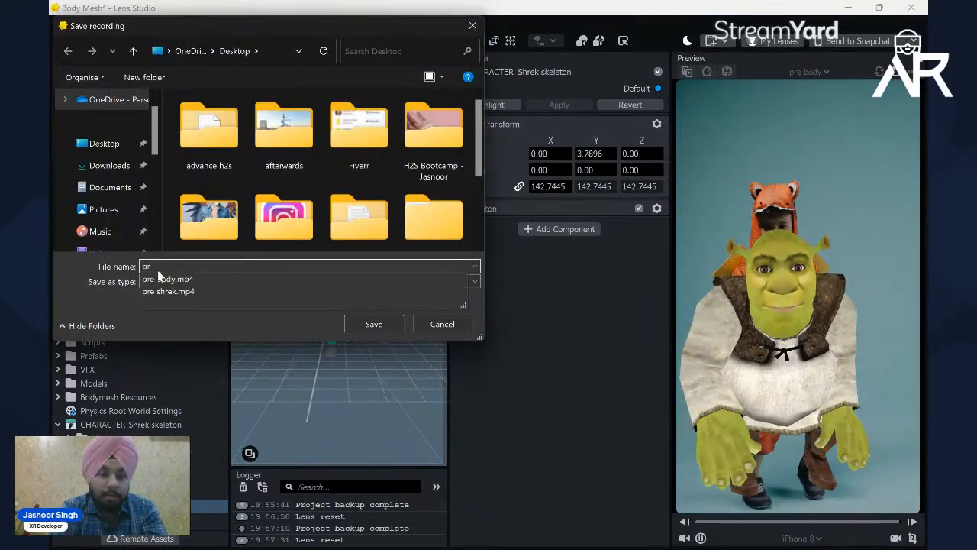
pyautogui.write('e')
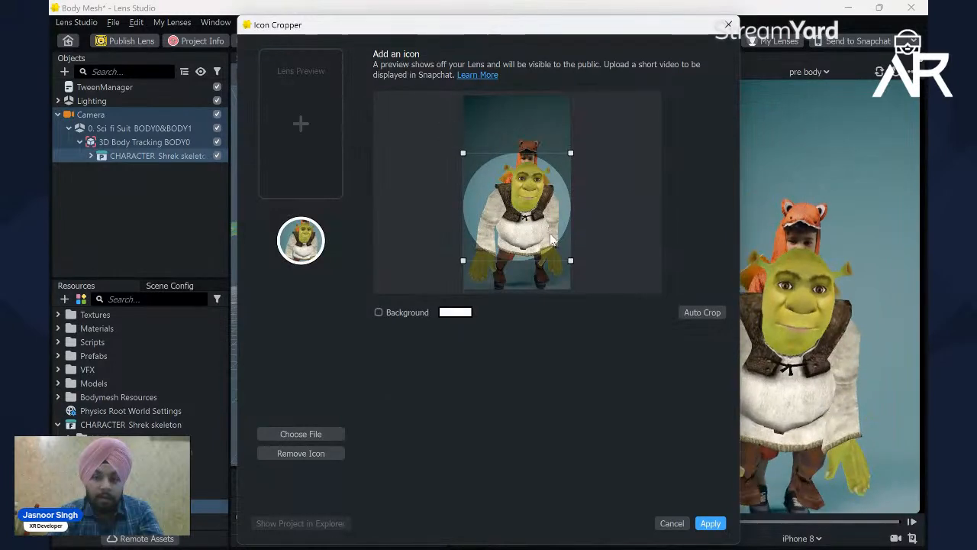
# Step: Move the lens icon's circular crop up over Shrek's head and upper body and apply it
pyautogui.moveTo(570, 233); pyautogui.dragTo(564, 222)
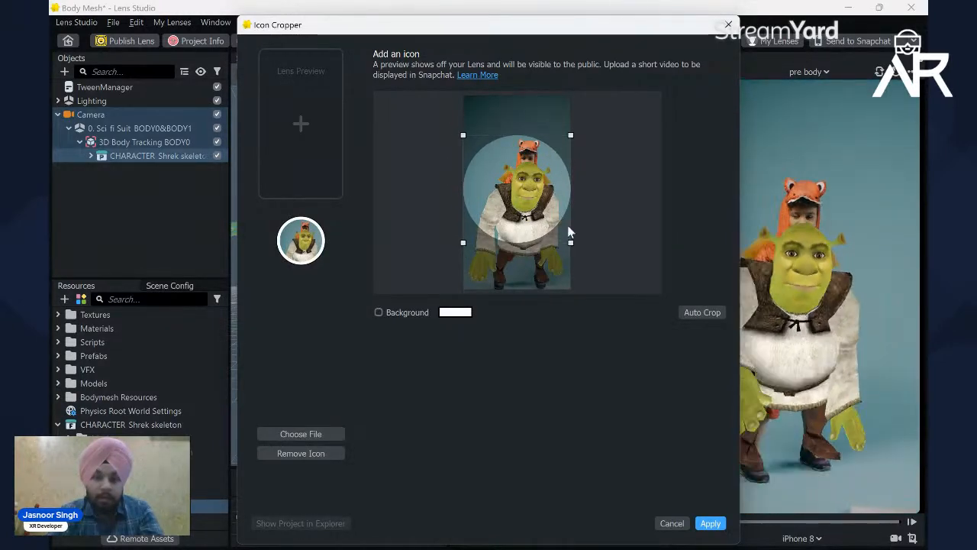
pyautogui.click(710, 523)
# Step: Rename the lens to "Me As Shrek" in the project info
pyautogui.click(549, 98)
pyautogui.hotkey('ctrl', 'a')
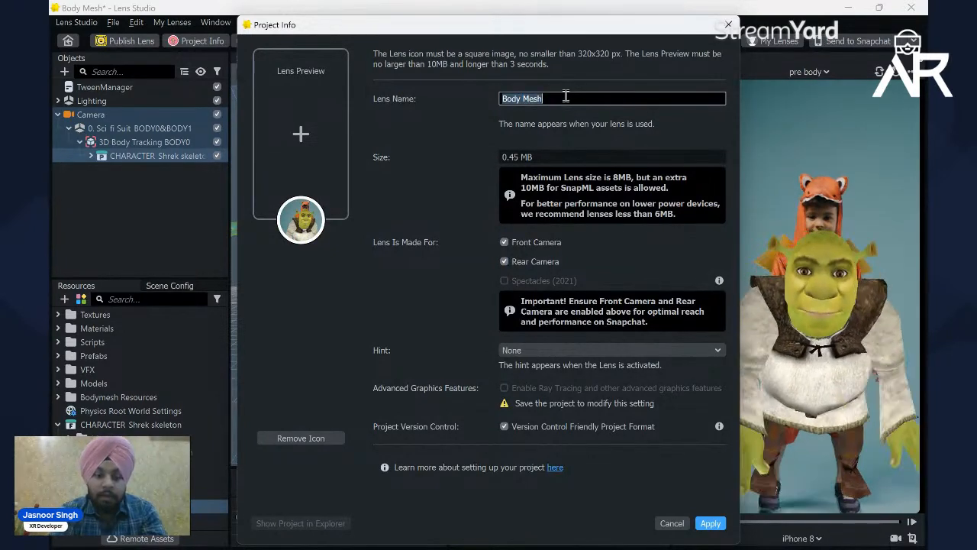
pyautogui.press('BackSpace')
pyautogui.write('Me As')
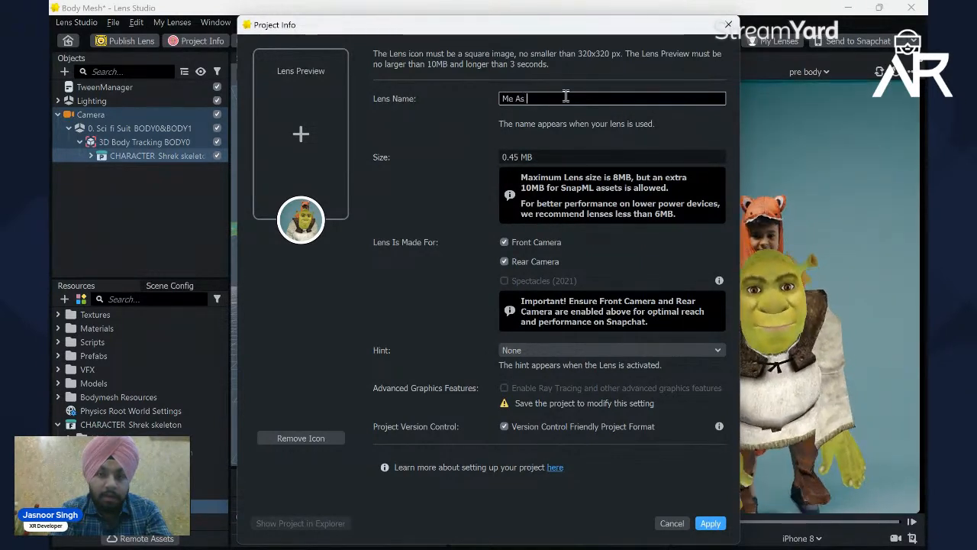
pyautogui.write(' S')
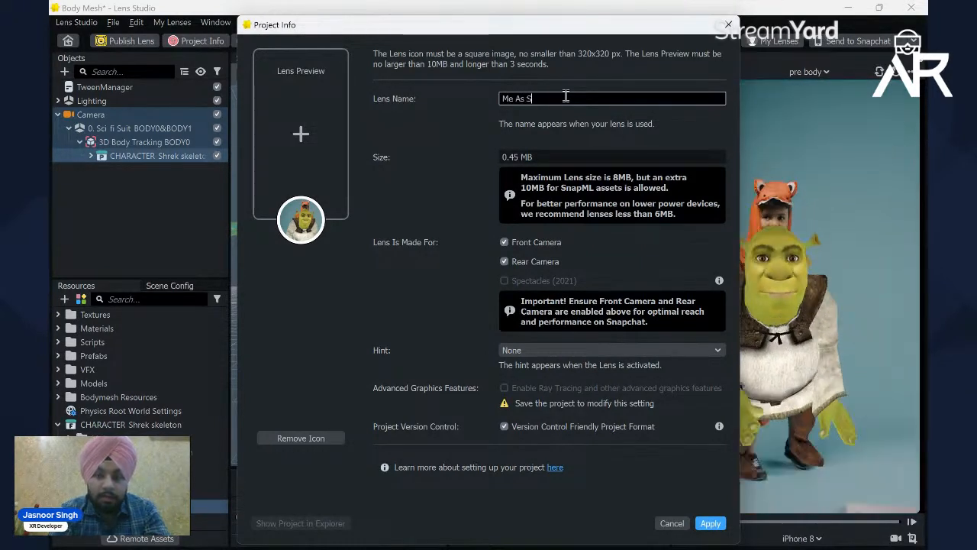
pyautogui.write('hrek')
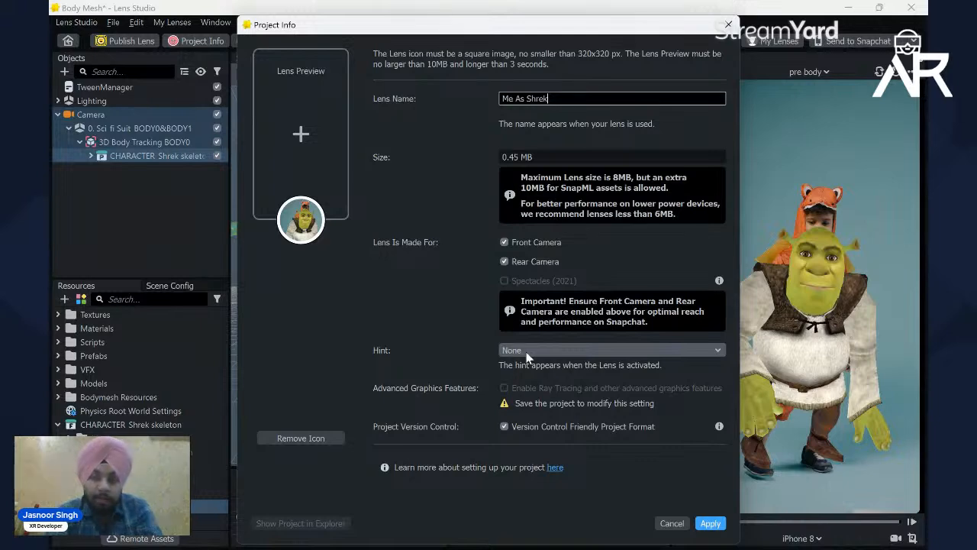
# Step: Look through the available lens hints, keep the hint at None, and apply the project info
pyautogui.click(527, 353)
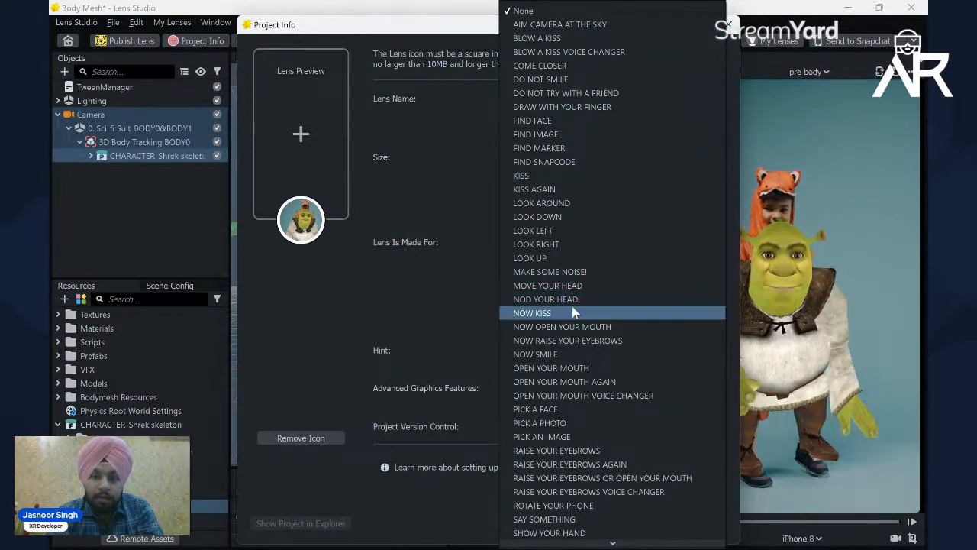
pyautogui.scroll(-3, 578, 343)
pyautogui.scroll(-2, 578, 342)
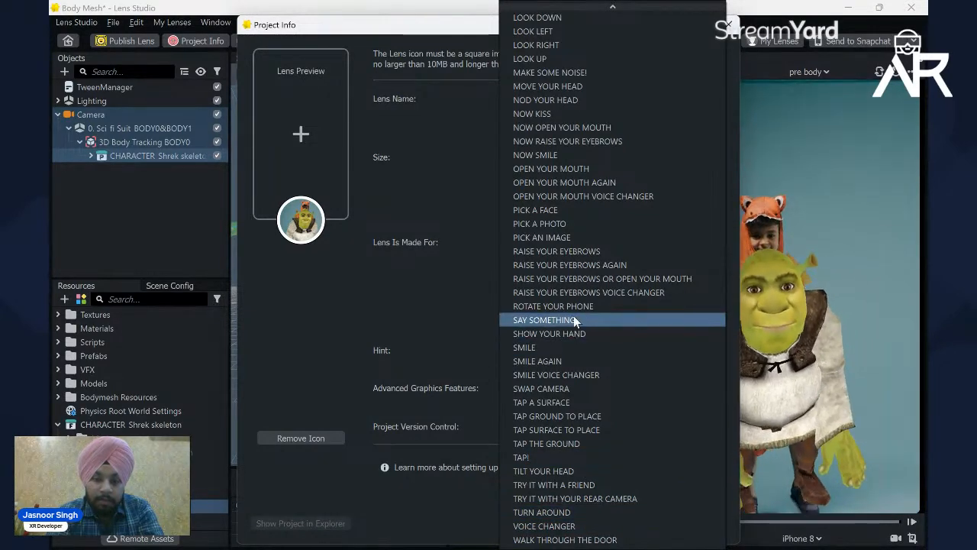
pyautogui.scroll(2, 568, 207)
pyautogui.scroll(4, 564, 145)
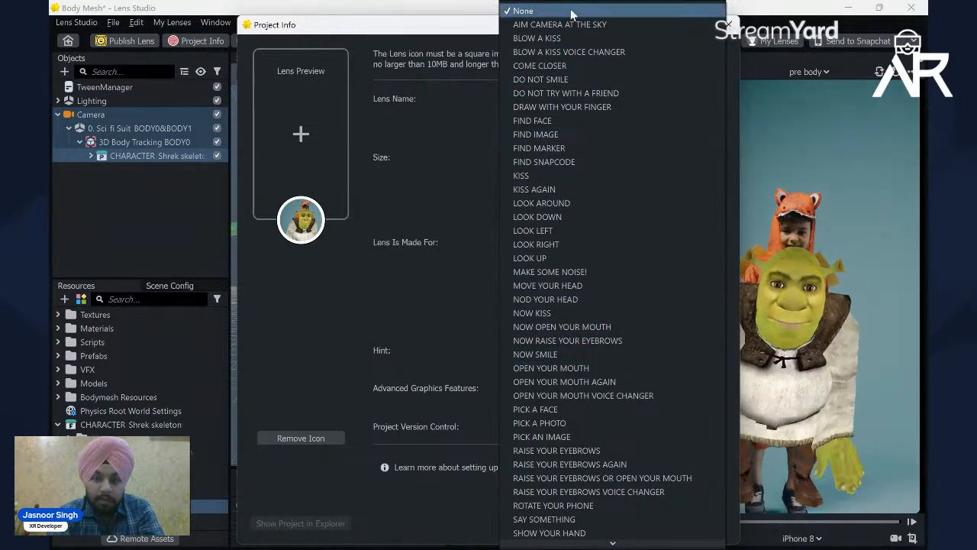
pyautogui.click(535, 11)
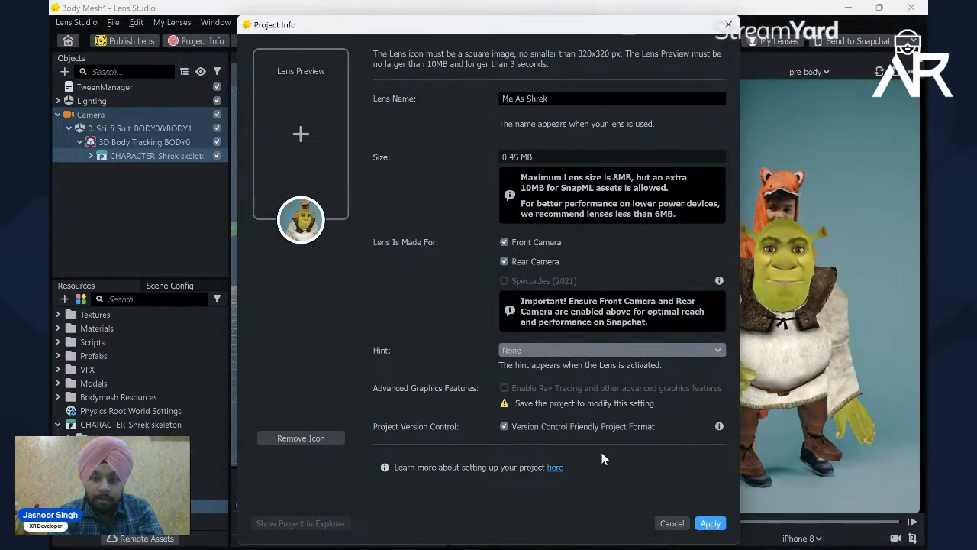
pyautogui.click(710, 523)
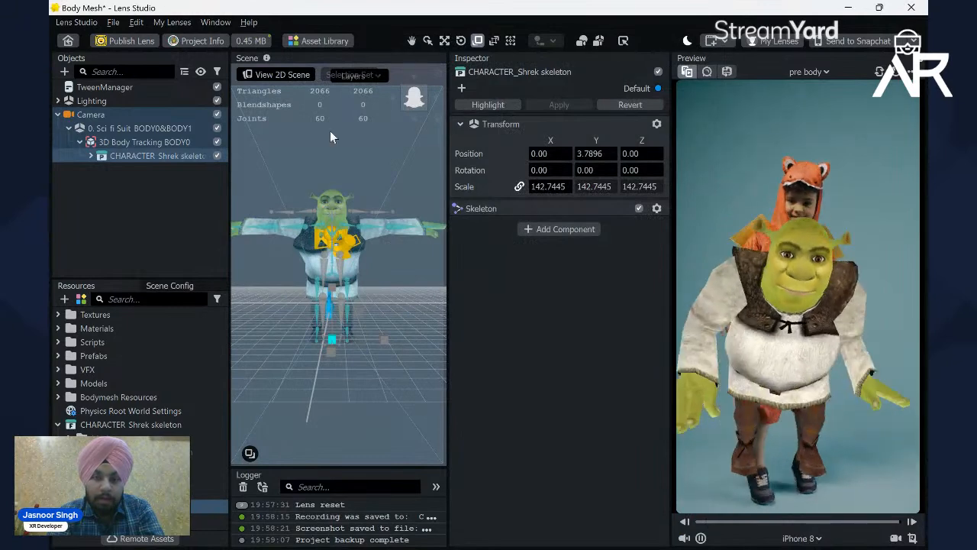
# Step: Check the current lens size and refresh its calculation
pyautogui.click(251, 41)
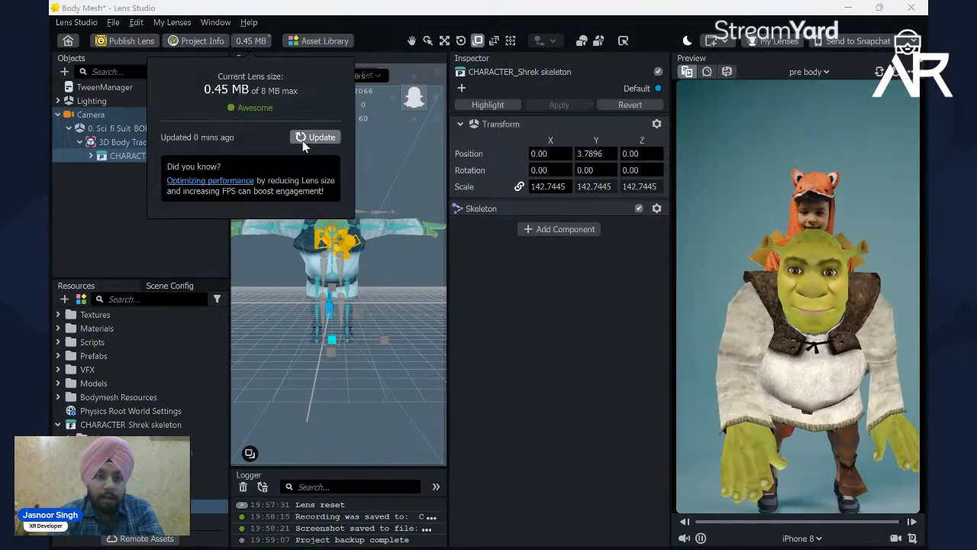
pyautogui.click(303, 141)
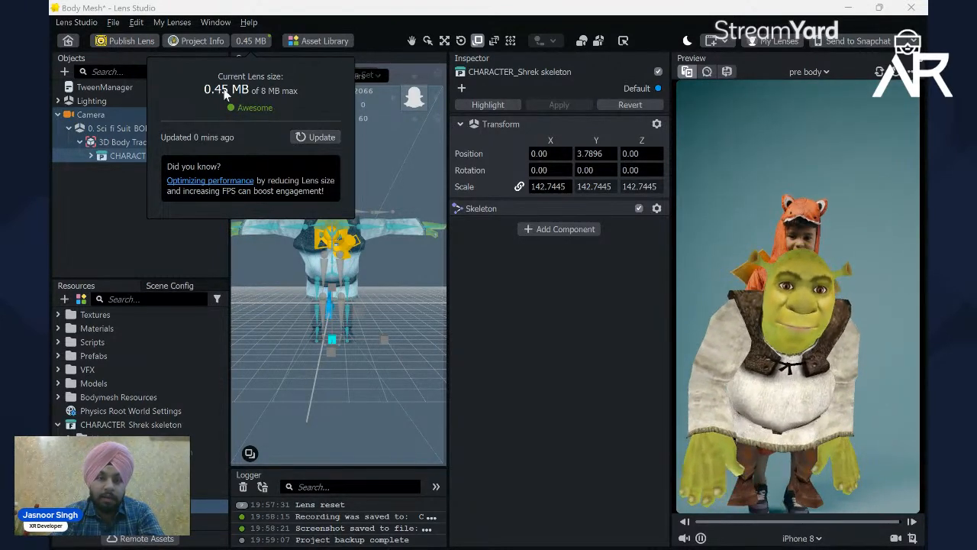
pyautogui.click(313, 137)
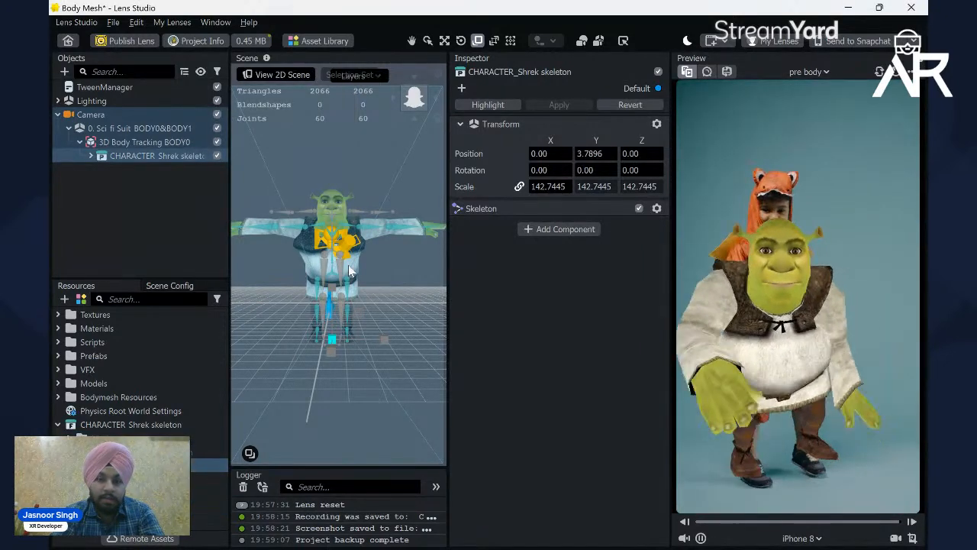
# Step: Switch the preview source to the Skeletal sample image
pyautogui.click(814, 71)
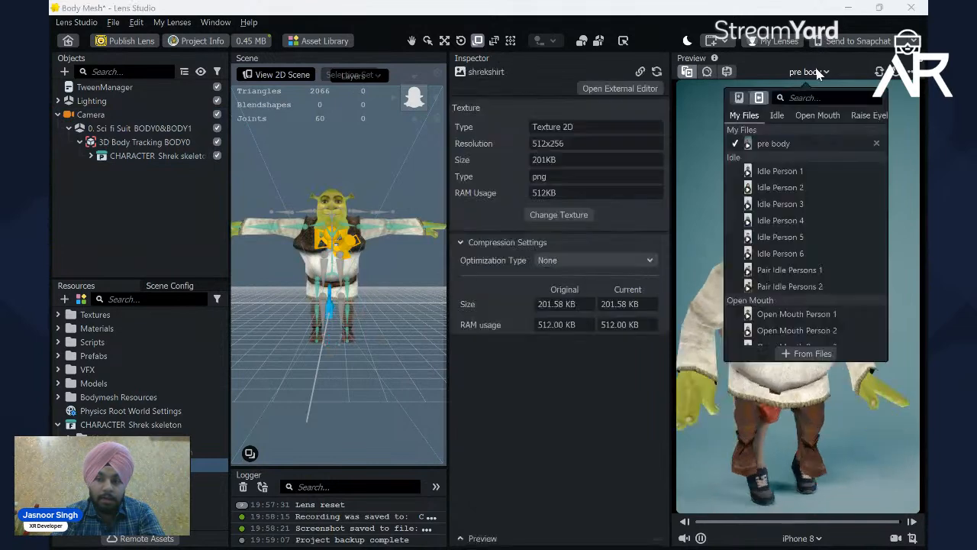
pyautogui.click(739, 97)
pyautogui.click(572, 391)
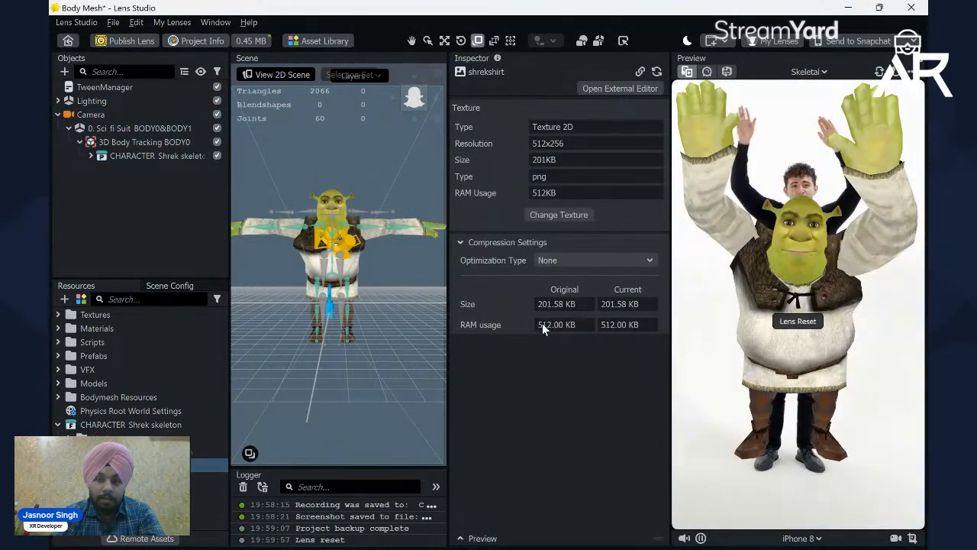
# Step: Set the compression optimization type of the shrekshirt texture to Performance
pyautogui.click(570, 259)
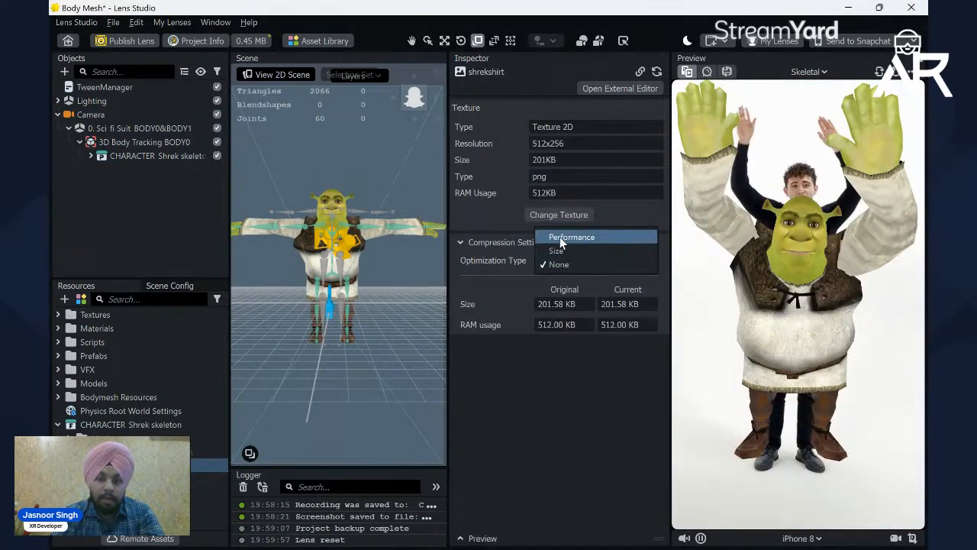
pyautogui.click(562, 265)
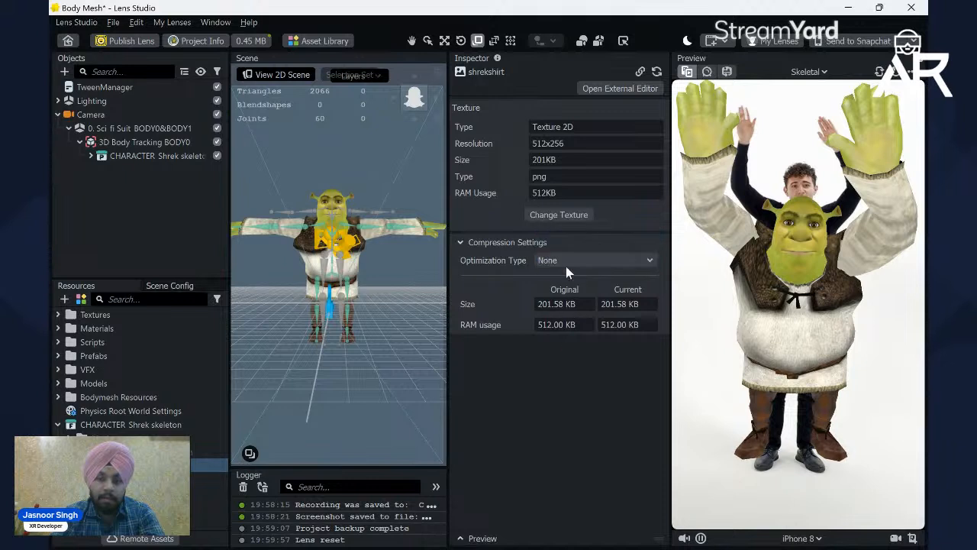
pyautogui.click(250, 41)
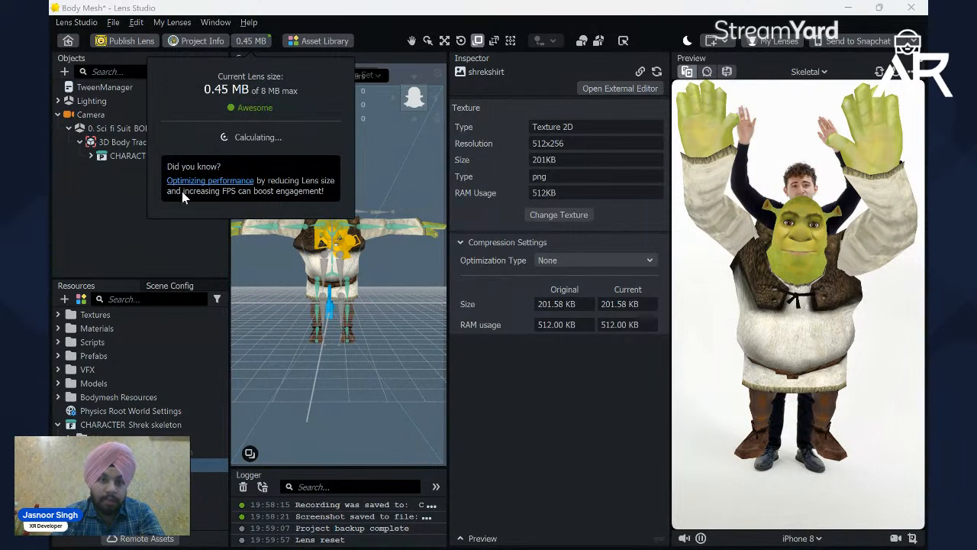
pyautogui.click(184, 237)
pyautogui.click(576, 262)
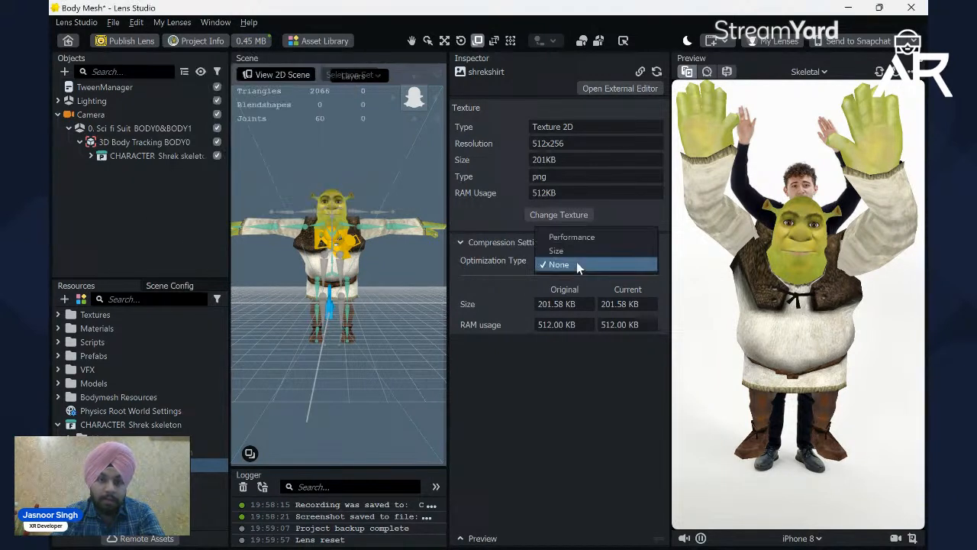
pyautogui.click(575, 238)
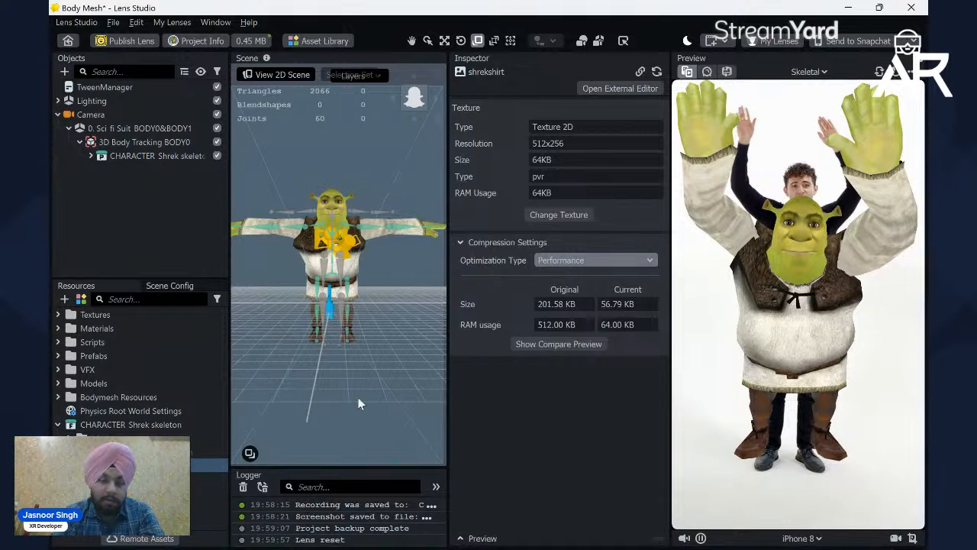
# Step: Set the compression optimization type of the Shrek texture to Performance
pyautogui.click(210, 478)
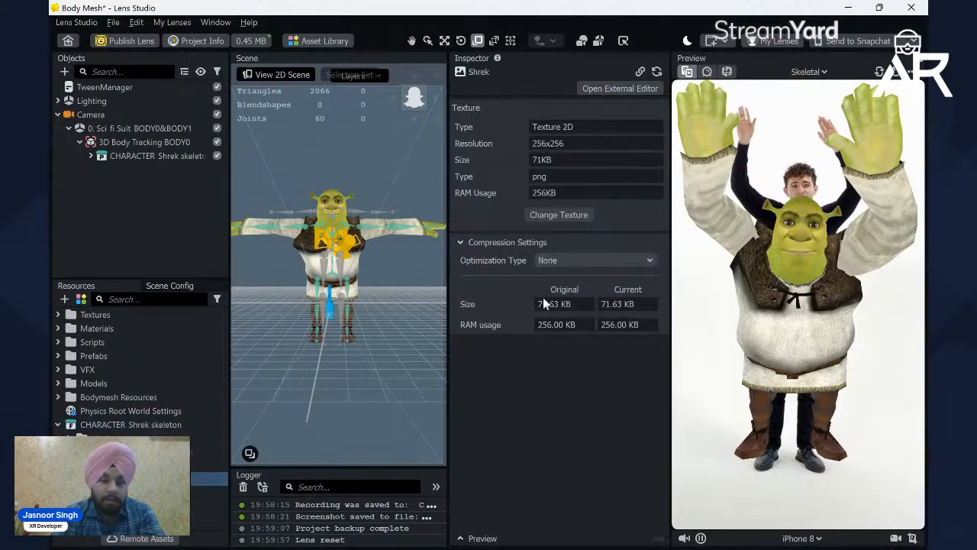
pyautogui.click(570, 259)
pyautogui.click(591, 236)
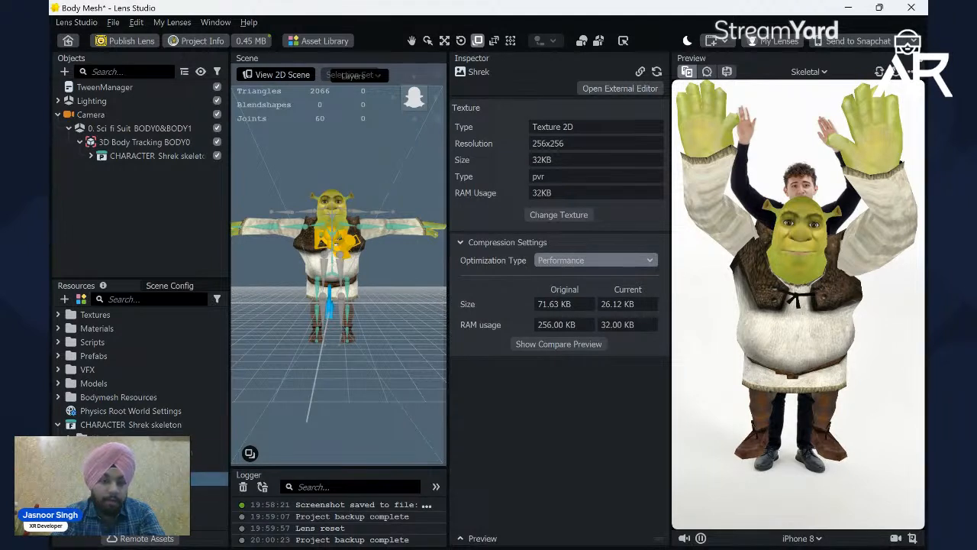
# Step: Recalculate the lens size with both compressed textures
pyautogui.click(251, 40)
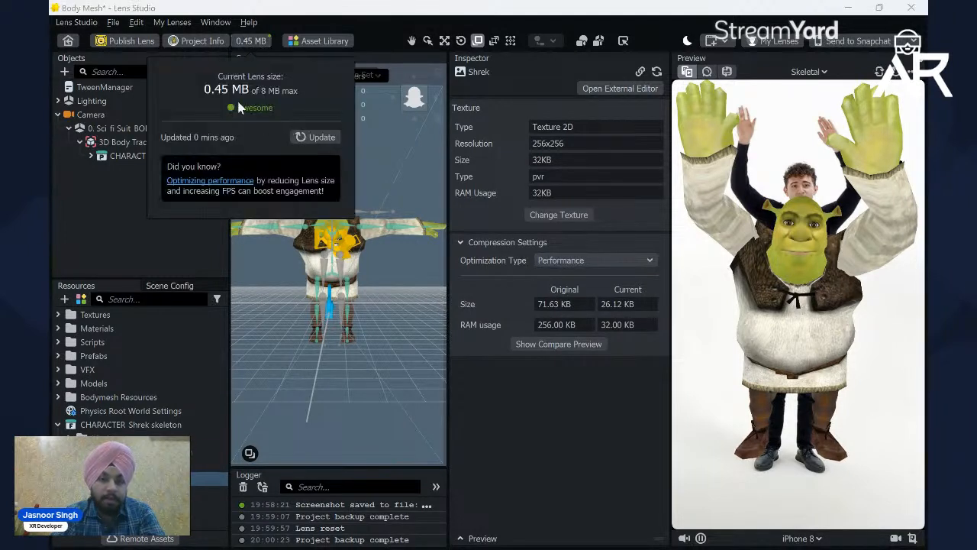
pyautogui.click(314, 137)
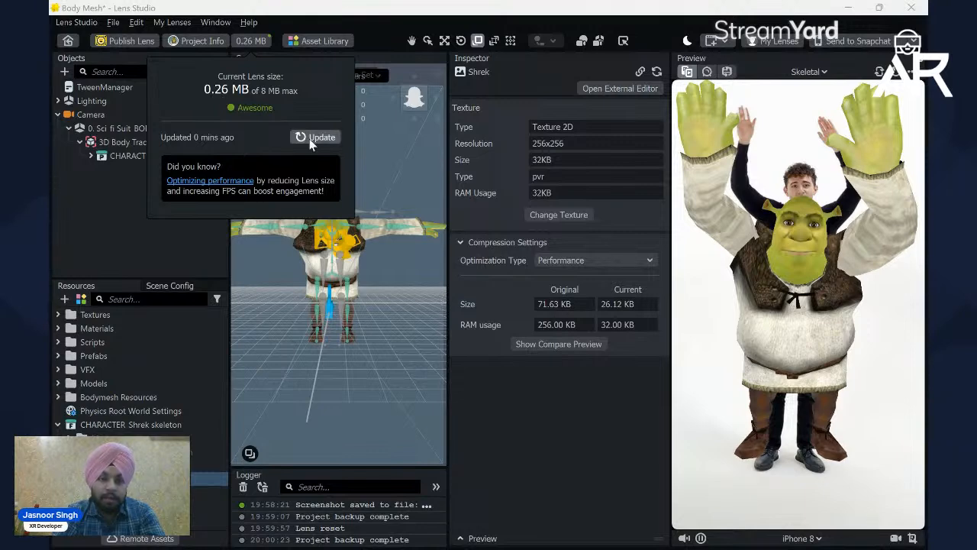
pyautogui.click(99, 178)
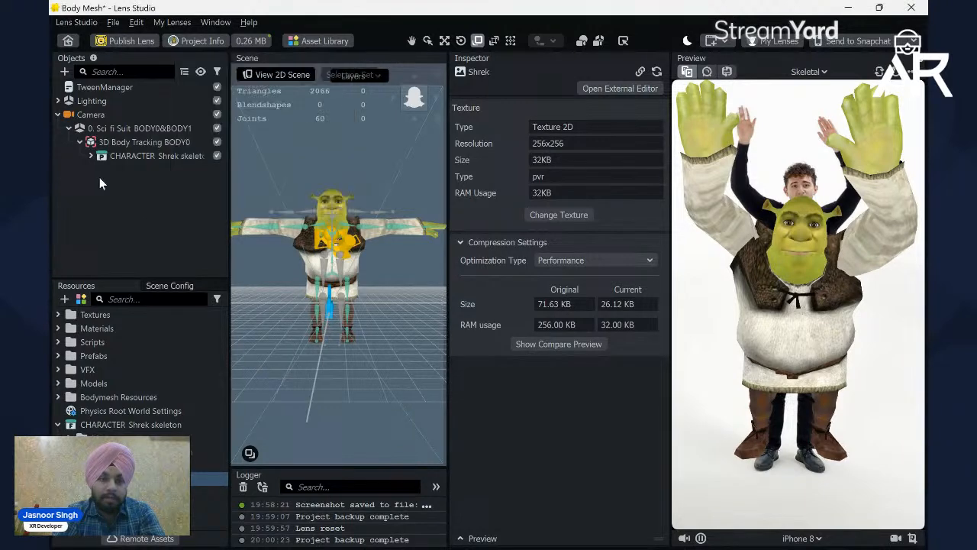
# Step: Reapply the project info and publish the lens as a new Community Lens submission in the browser
pyautogui.click(197, 43)
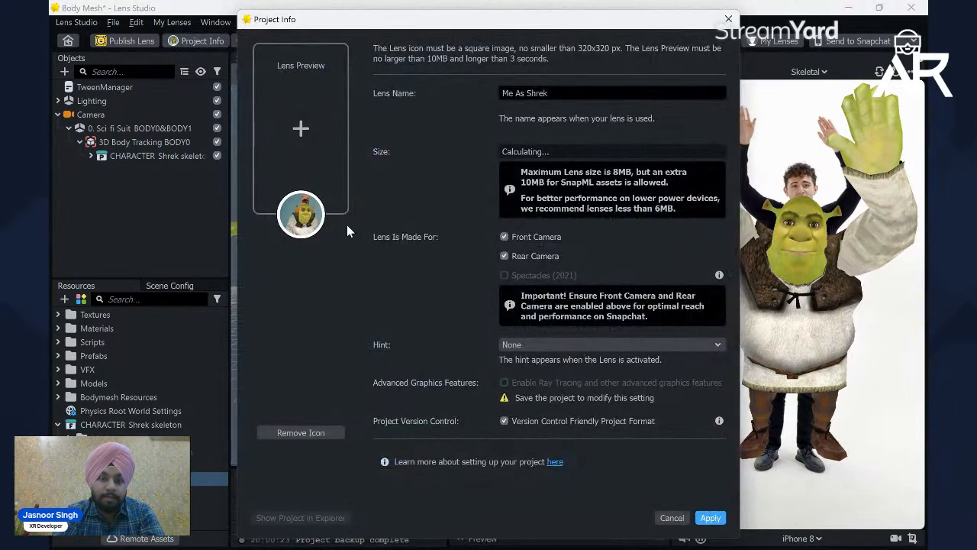
pyautogui.click(711, 518)
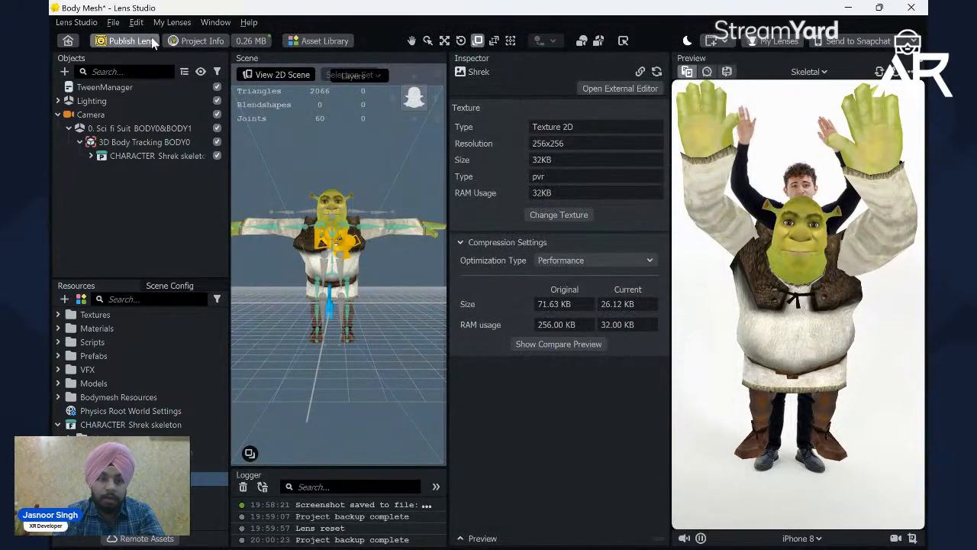
pyautogui.click(126, 41)
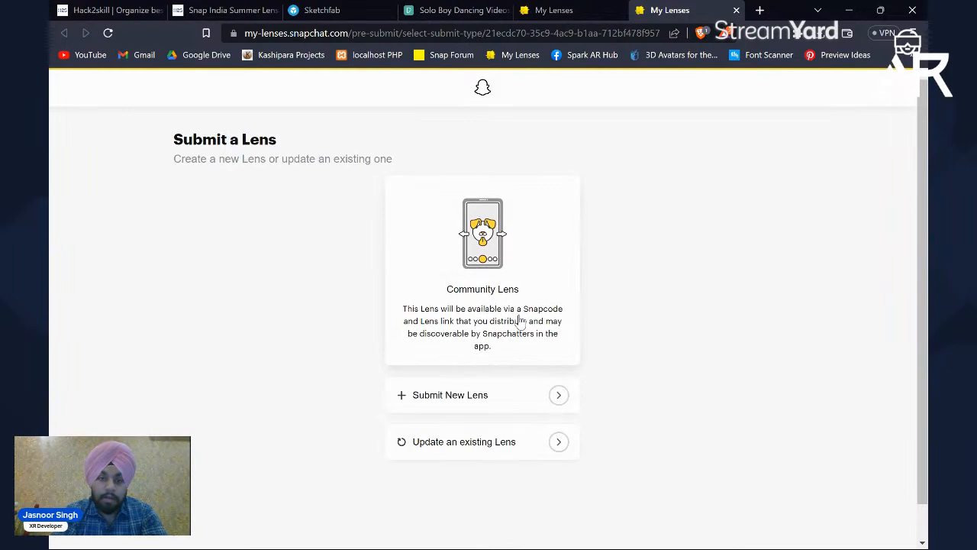
pyautogui.click(497, 396)
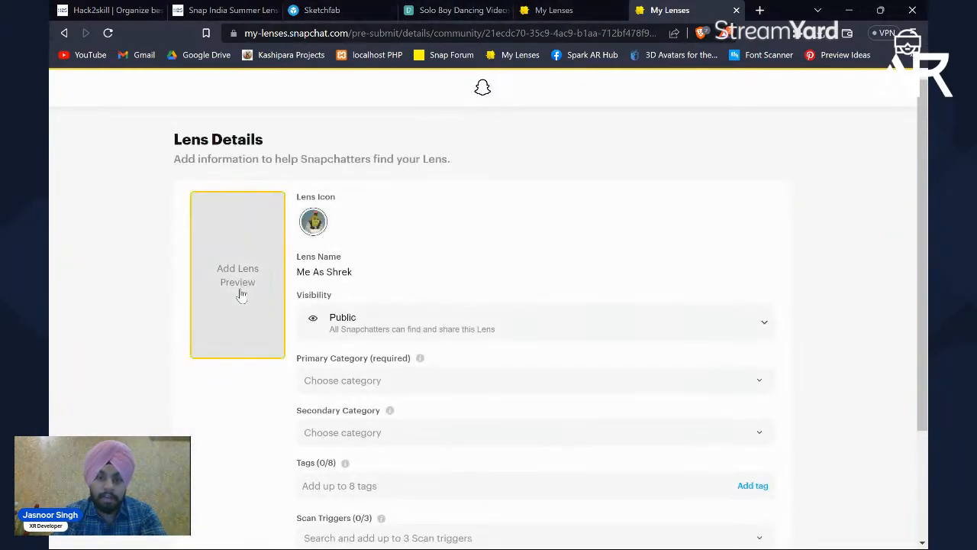
# Step: Add the "pre shrek movement" video from the Desktop as the Lens Preview and apply it
pyautogui.click(241, 296)
pyautogui.click(385, 279)
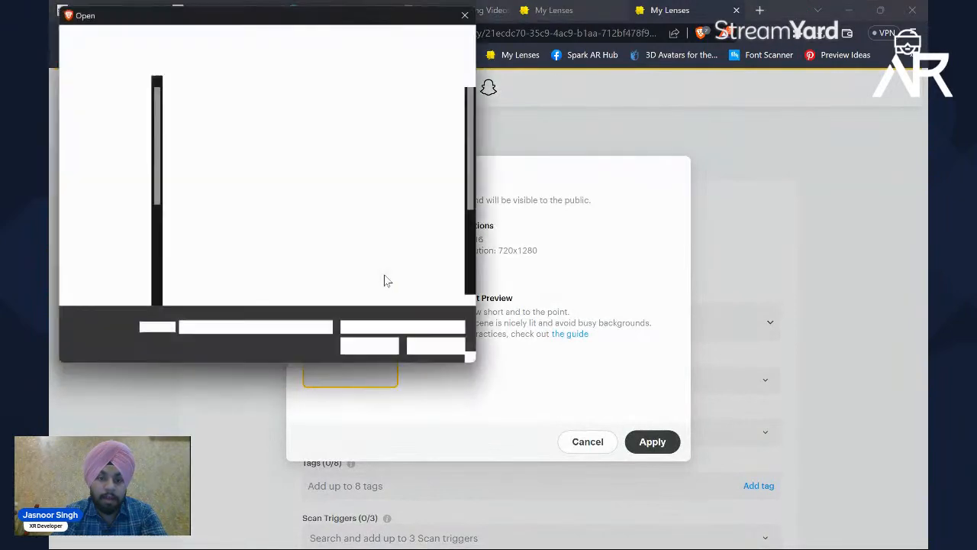
pyautogui.scroll(-3, 336, 261)
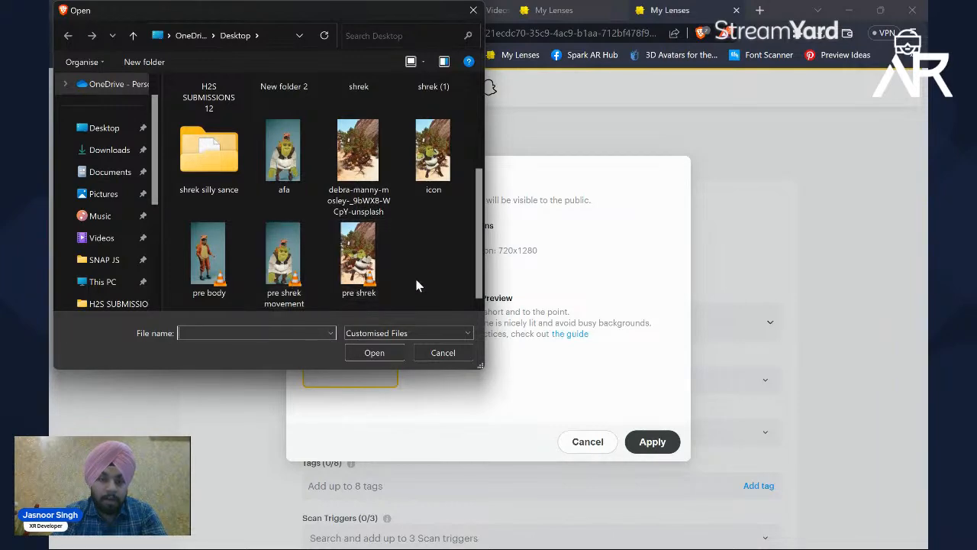
pyautogui.doubleClick(284, 263)
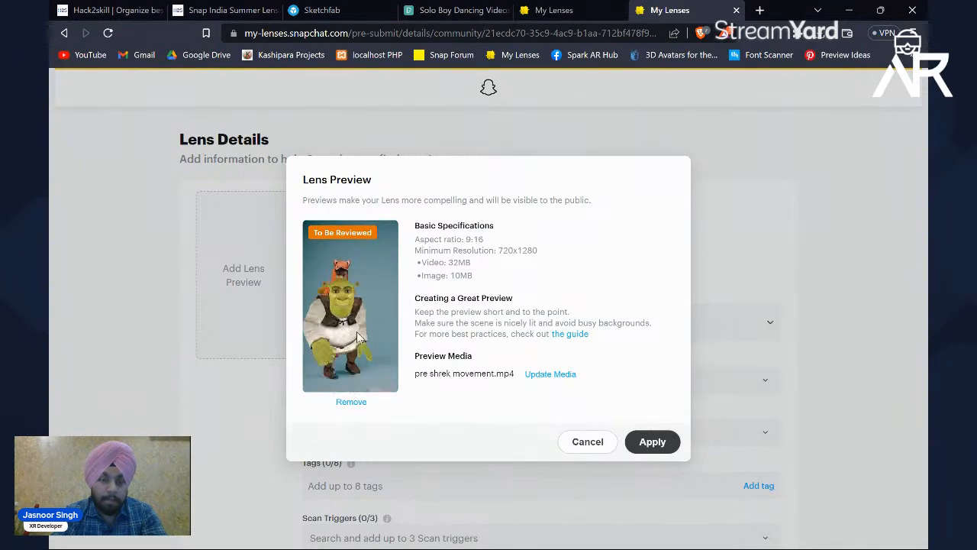
pyautogui.click(653, 442)
# Step: Set the lens's primary category to Self-Expression - Characters
pyautogui.scroll(-2, 458, 375)
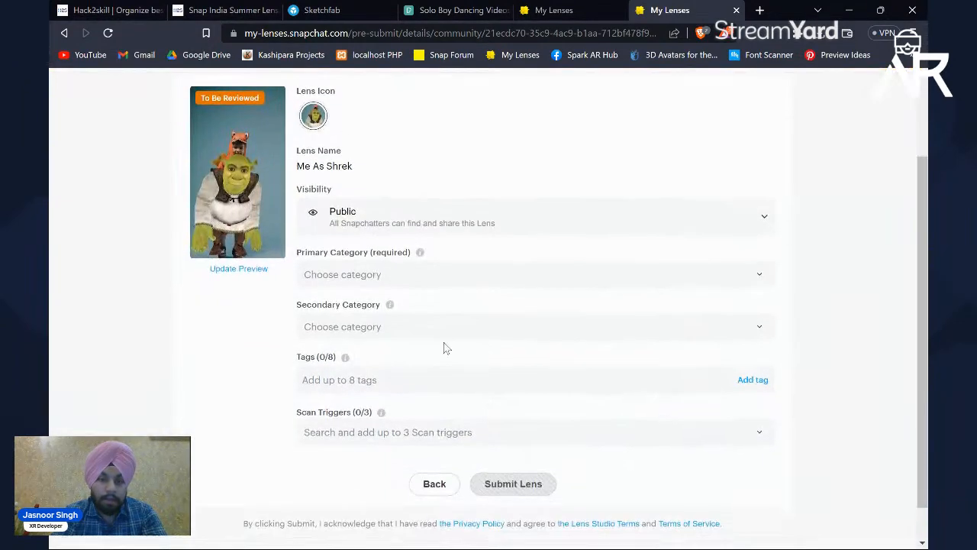
pyautogui.click(394, 280)
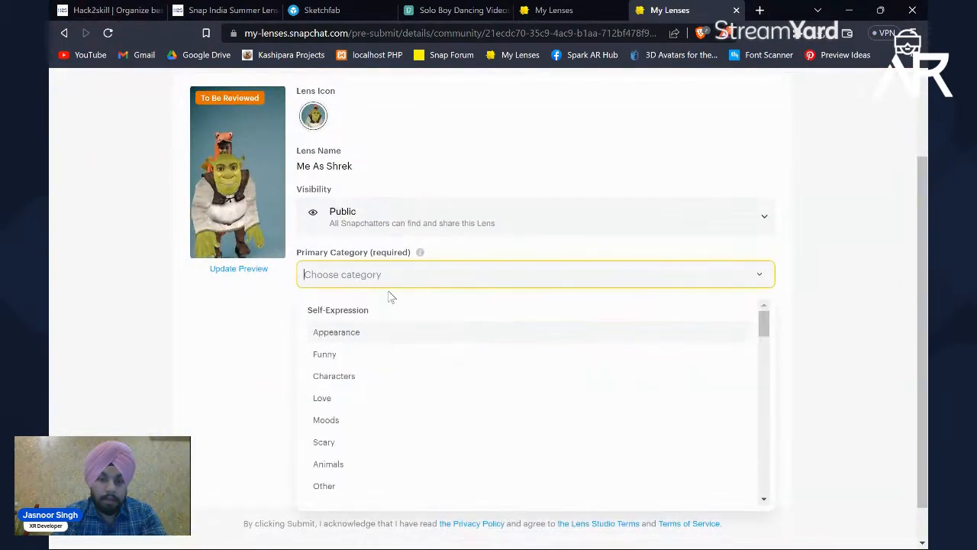
pyautogui.click(344, 377)
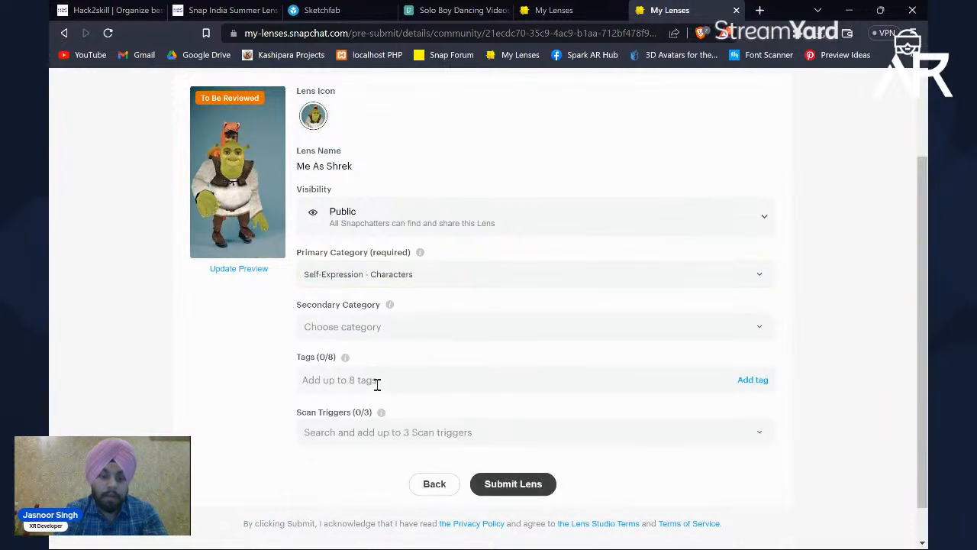
# Step: Open the Snap India Summer Lensathon page and find its AR Lens Publishing Guidelines
pyautogui.click(377, 384)
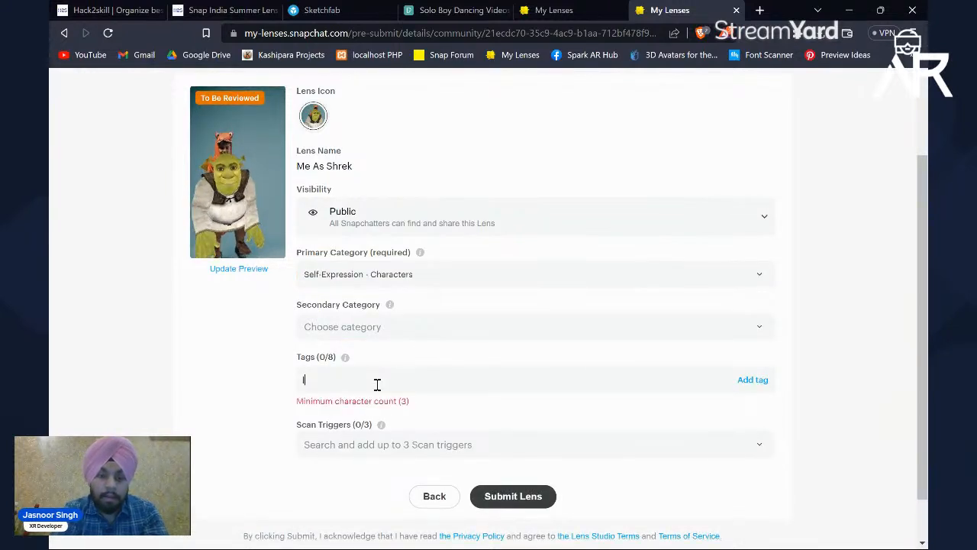
pyautogui.click(229, 10)
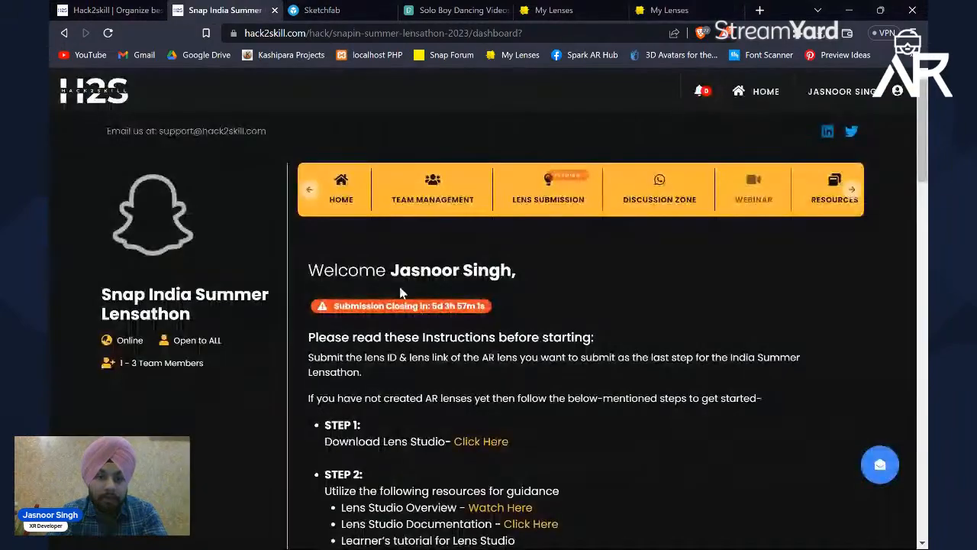
pyautogui.scroll(-10, 416, 212)
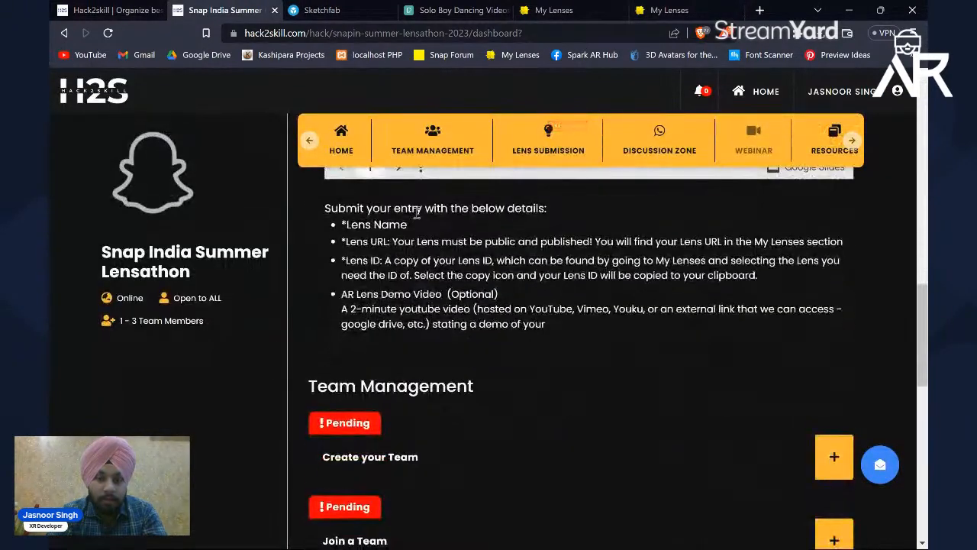
pyautogui.scroll(-3, 416, 212)
pyautogui.scroll(1, 414, 211)
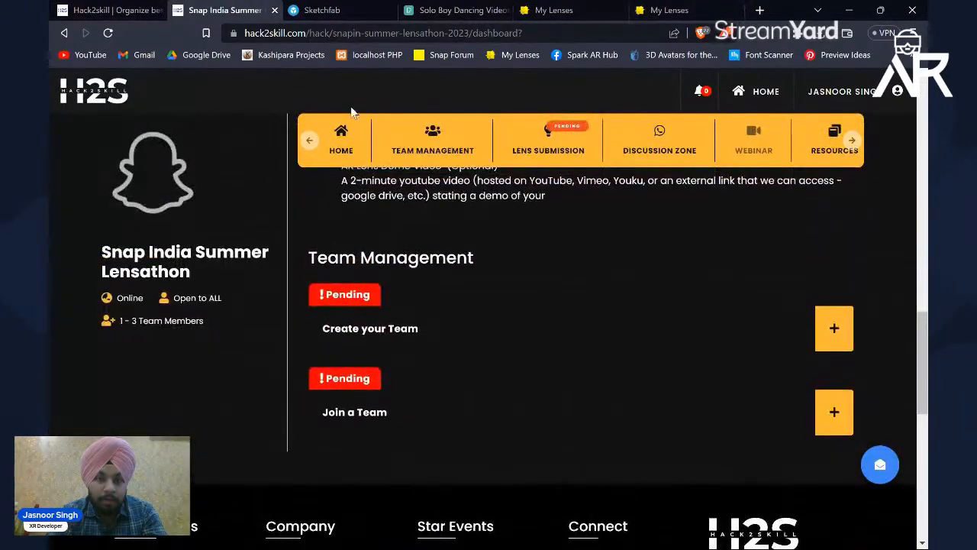
pyautogui.click(341, 145)
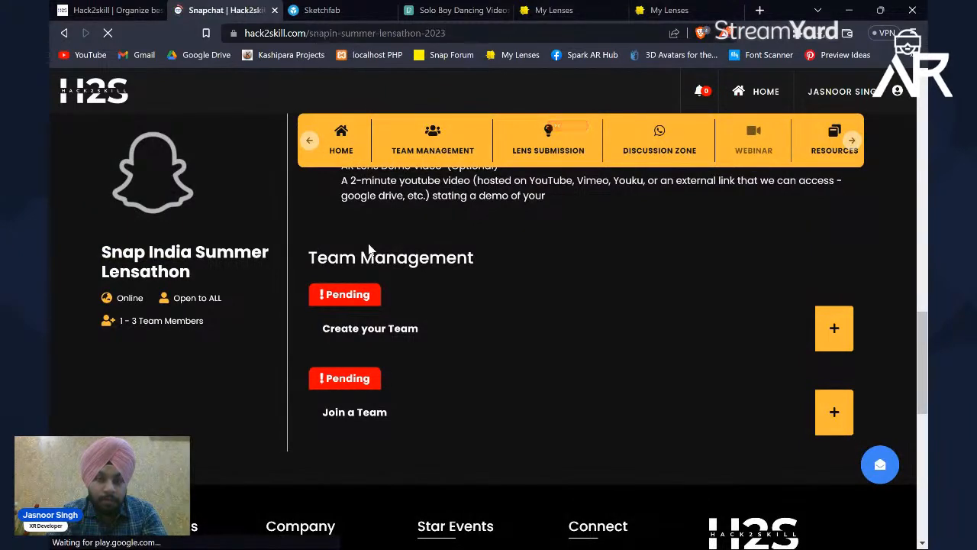
pyautogui.scroll(-1, 395, 306)
pyautogui.scroll(-15, 395, 305)
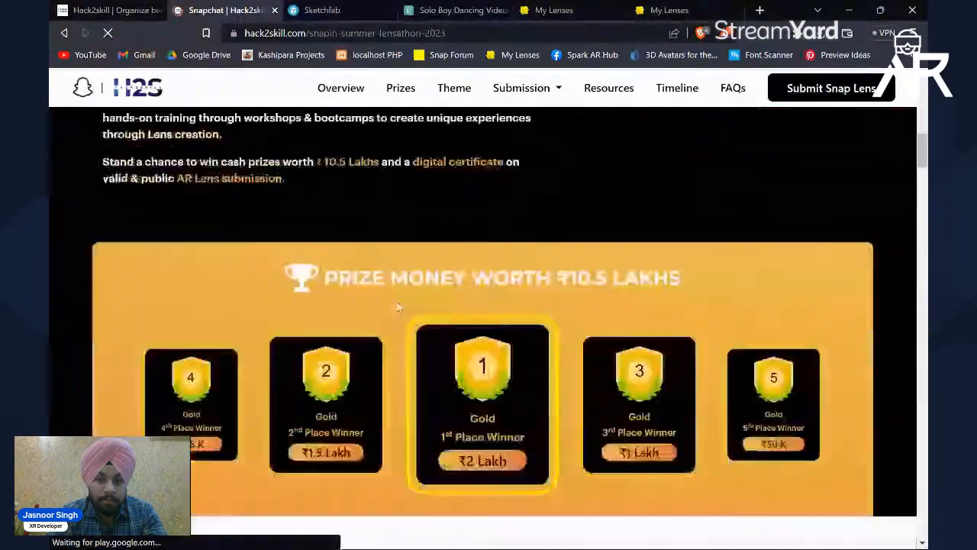
pyautogui.scroll(5, 396, 305)
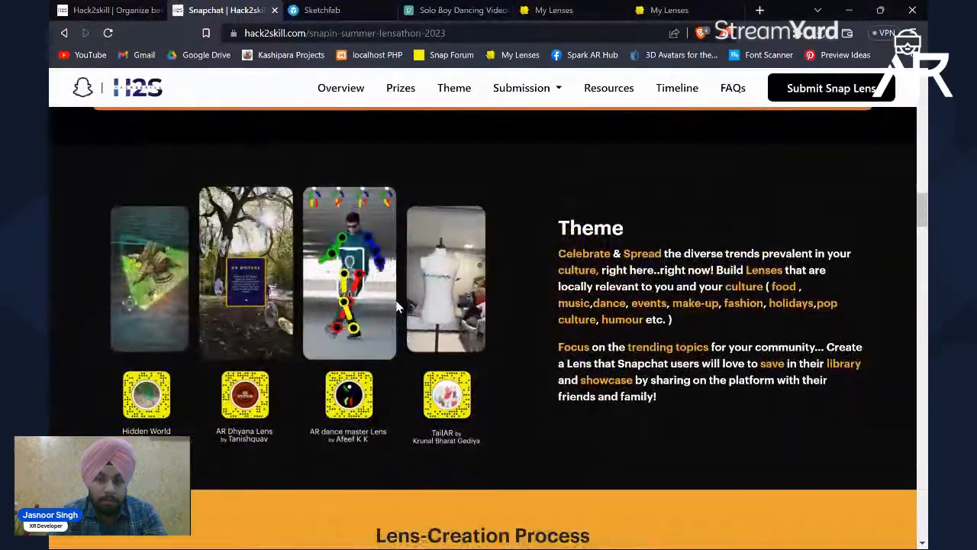
pyautogui.scroll(-8, 395, 305)
pyautogui.scroll(-12, 395, 306)
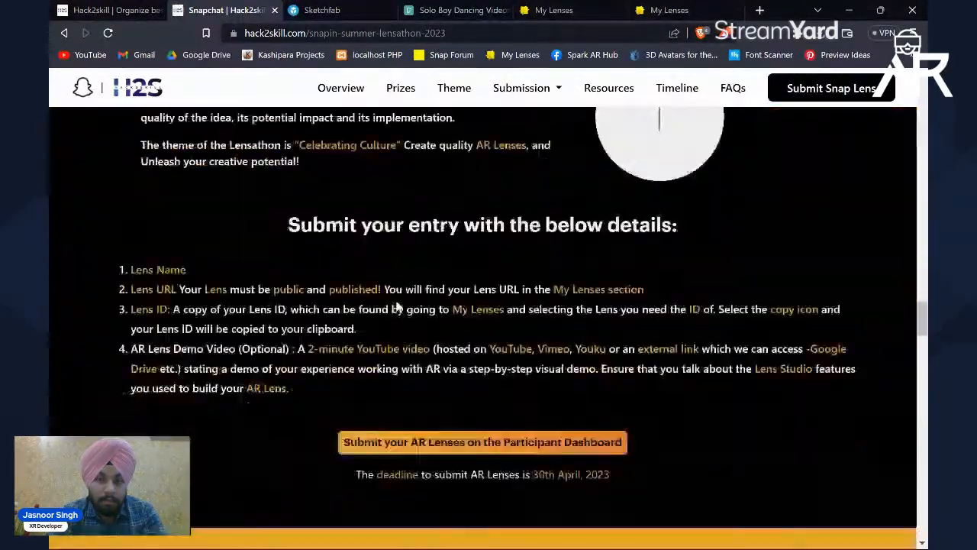
pyautogui.scroll(-2, 396, 305)
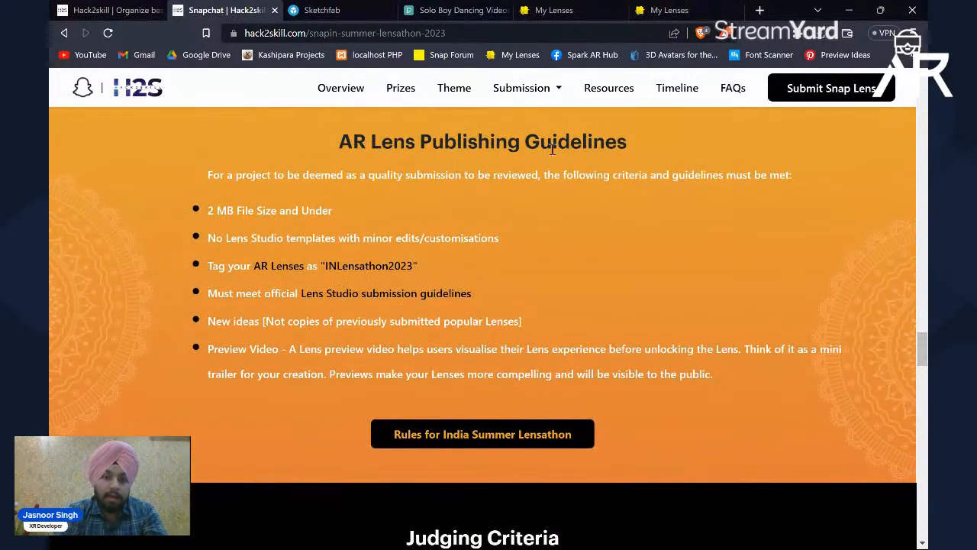
# Step: Review the guidelines on file size, Lens Studio templates, the required lens tag and the preview video
pyautogui.moveTo(207, 212); pyautogui.dragTo(310, 221)
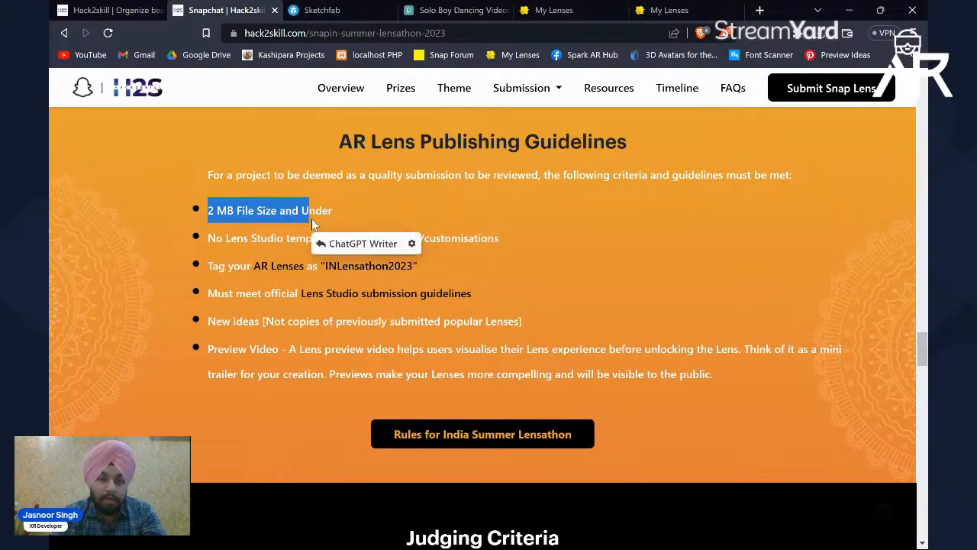
pyautogui.click(227, 231)
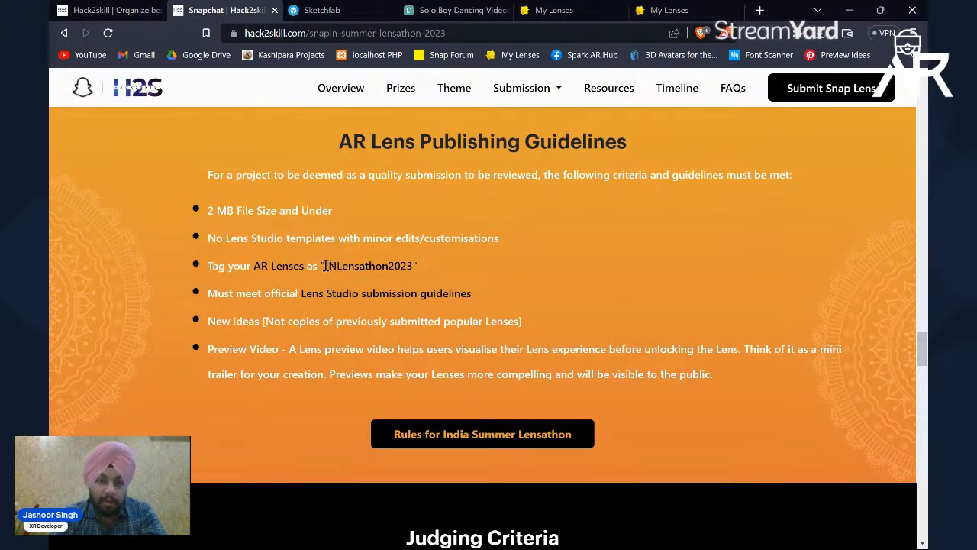
pyautogui.moveTo(325, 266); pyautogui.dragTo(415, 265)
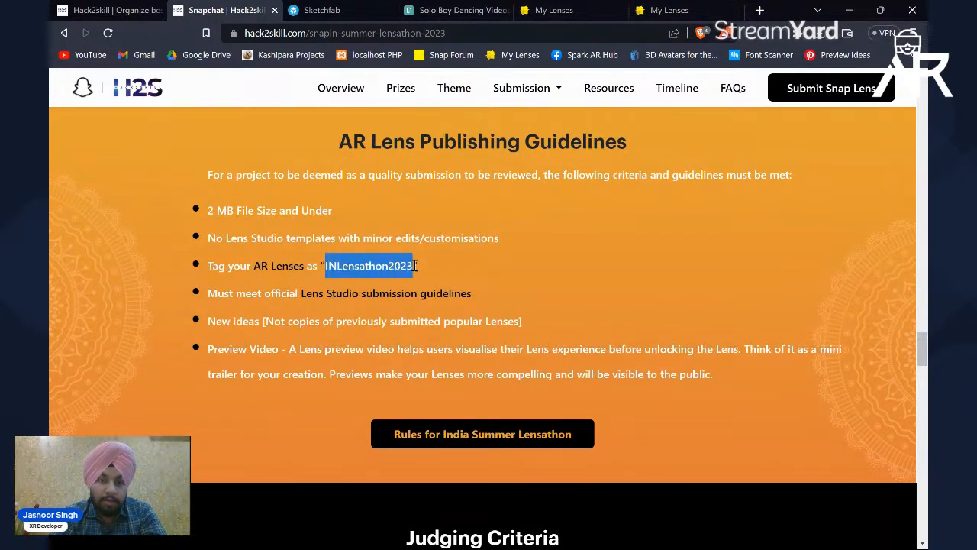
pyautogui.click(384, 264)
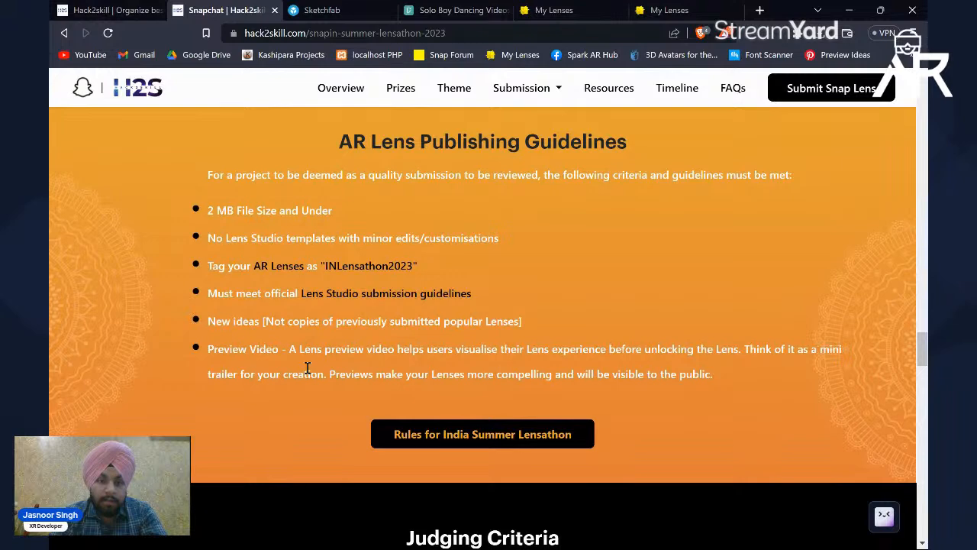
pyautogui.scroll(-1, 307, 367)
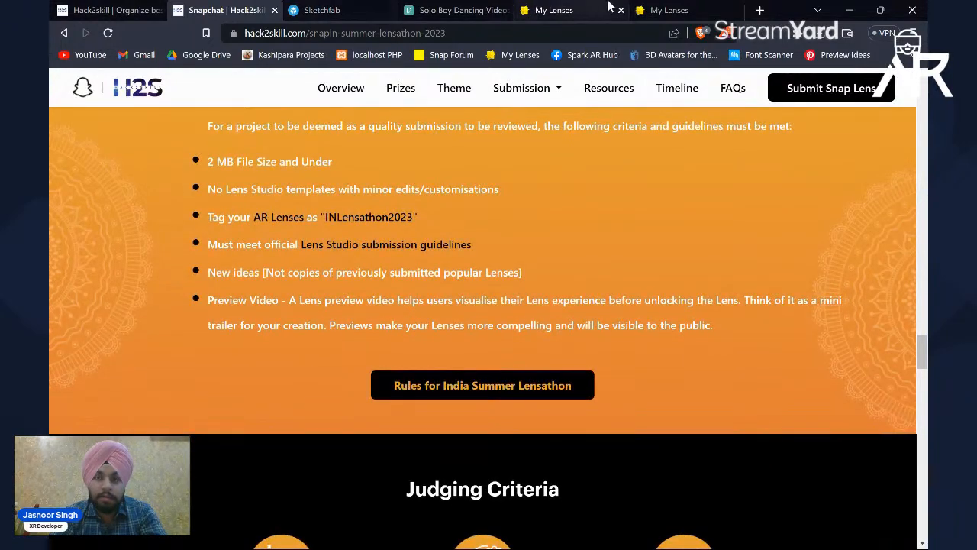
# Step: Copy INLensathon2023 from the publishing guidelines and add it as a tag on the Me As Shrek lens
pyautogui.moveTo(326, 216); pyautogui.dragTo(413, 213)
pyautogui.hotkey('ctrl', 'c')
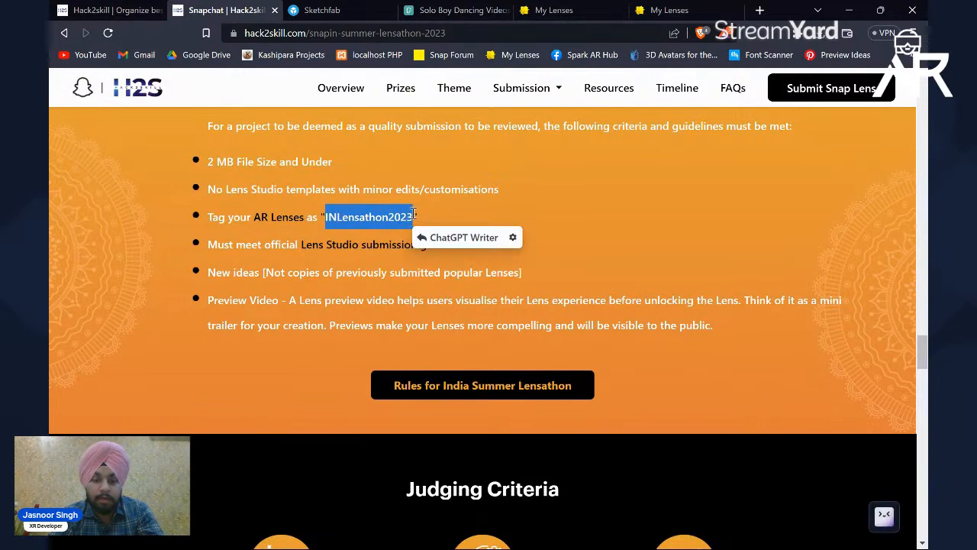
pyautogui.click(670, 10)
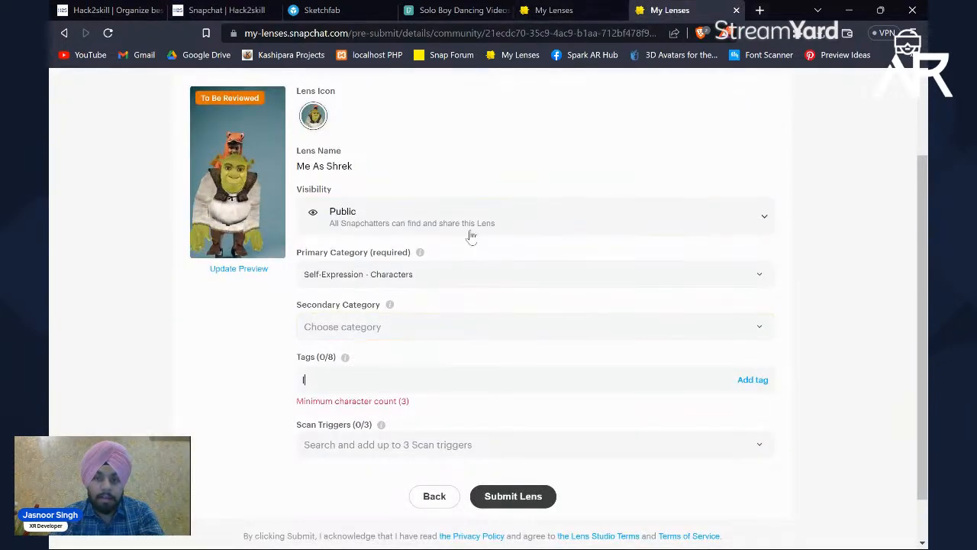
pyautogui.click(360, 388)
pyautogui.hotkey('ctrl', 'v')
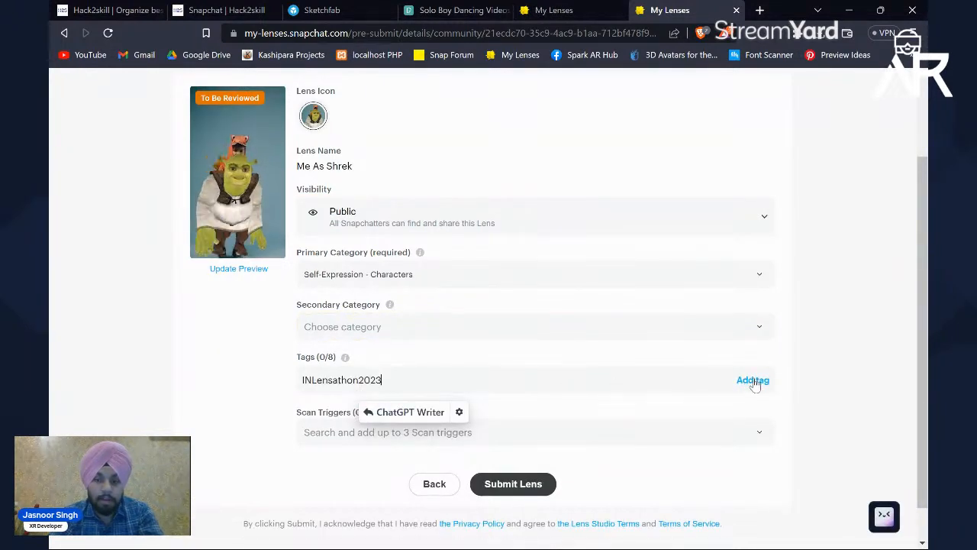
pyautogui.click(753, 379)
# Step: Add SHREK as another tag for the lens
pyautogui.click(439, 380)
pyautogui.write('SHE')
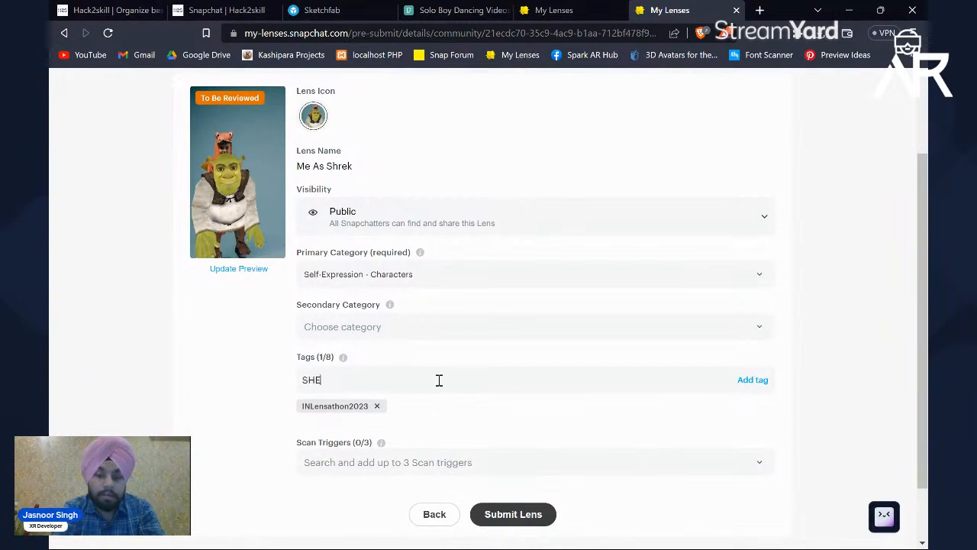
pyautogui.press('BackSpace')
pyautogui.write('REK')
pyautogui.press('Return')
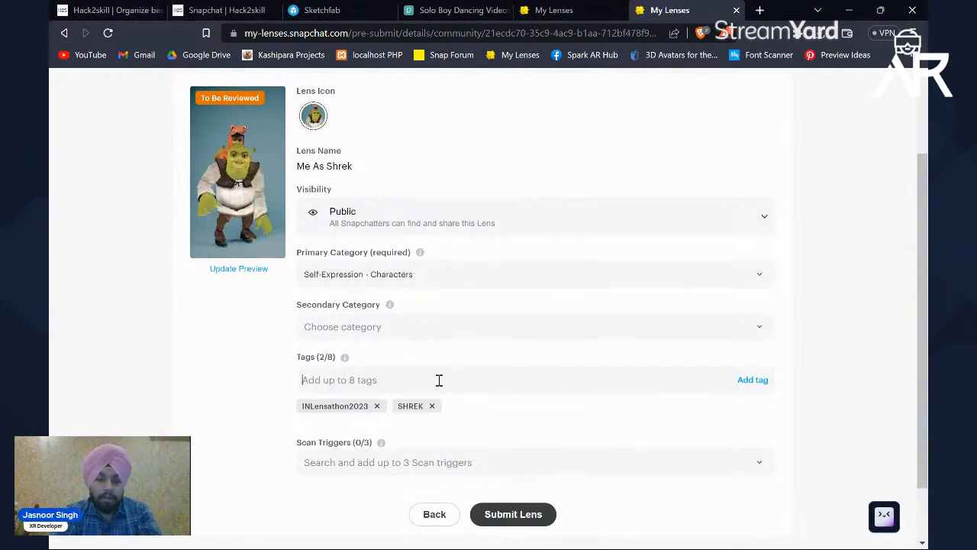
# Step: Search the Scan Triggers for HUMAN and add Human body
pyautogui.click(393, 462)
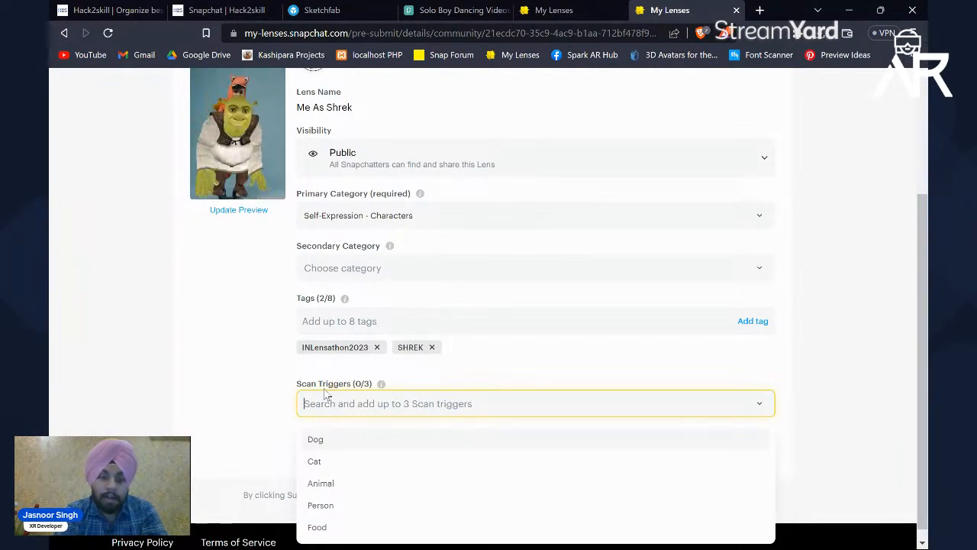
pyautogui.write('B')
pyautogui.press('BackSpace')
pyautogui.write('HUMAN')
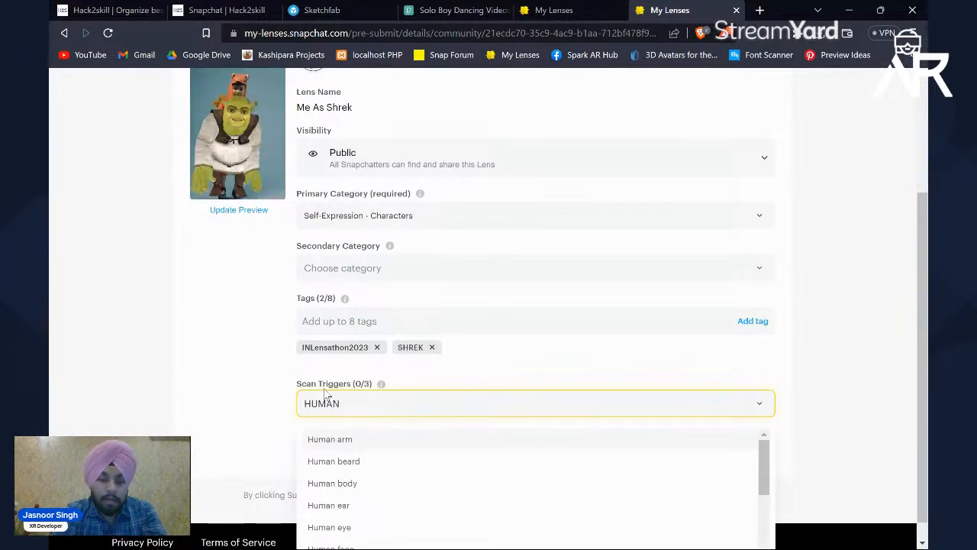
pyautogui.click(351, 483)
pyautogui.click(267, 443)
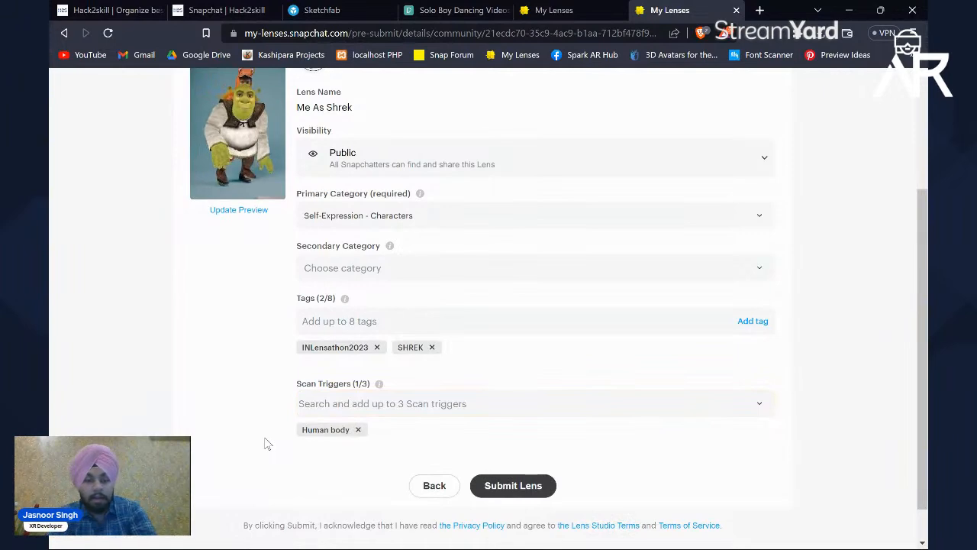
# Step: Check the lens details, submit the lens and go to the My Lenses list
pyautogui.scroll(3, 511, 406)
pyautogui.scroll(-4, 511, 407)
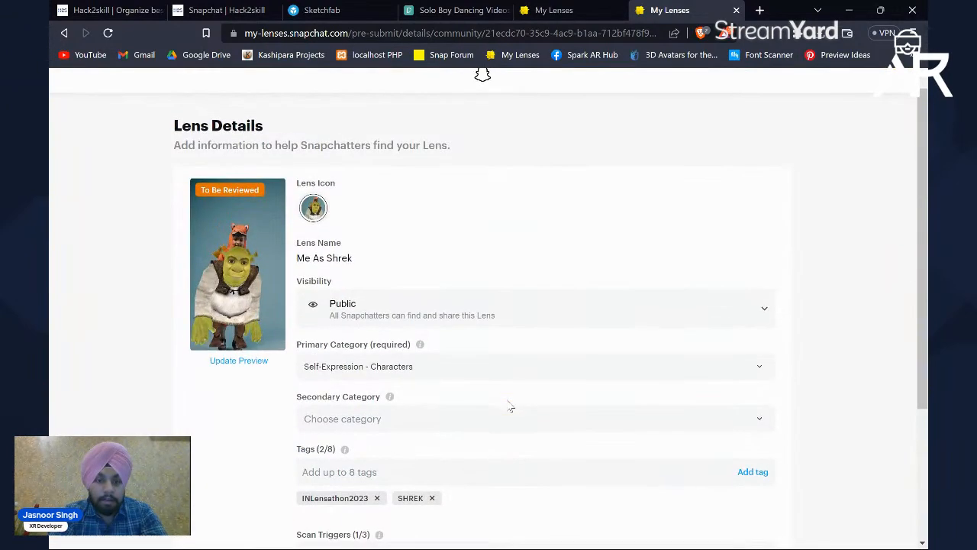
pyautogui.click(518, 445)
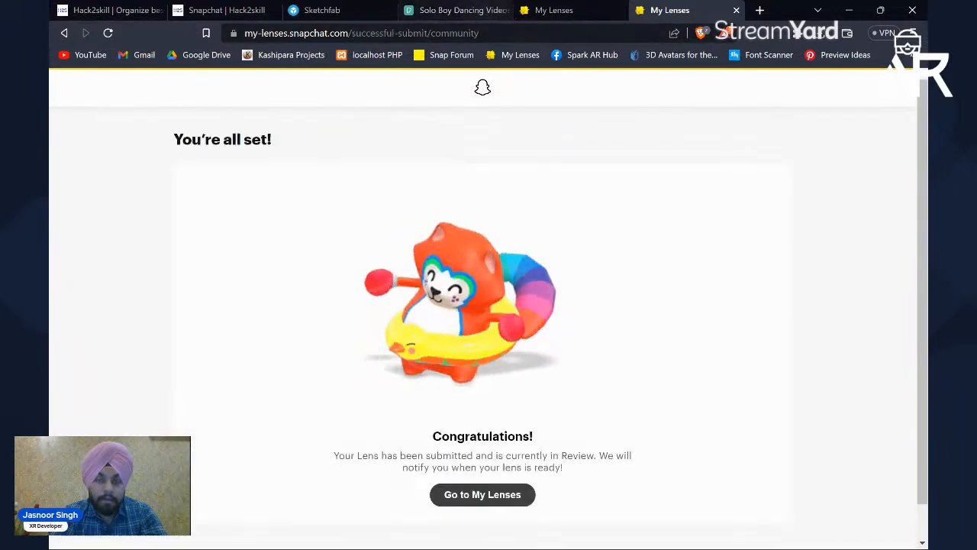
pyautogui.click(501, 496)
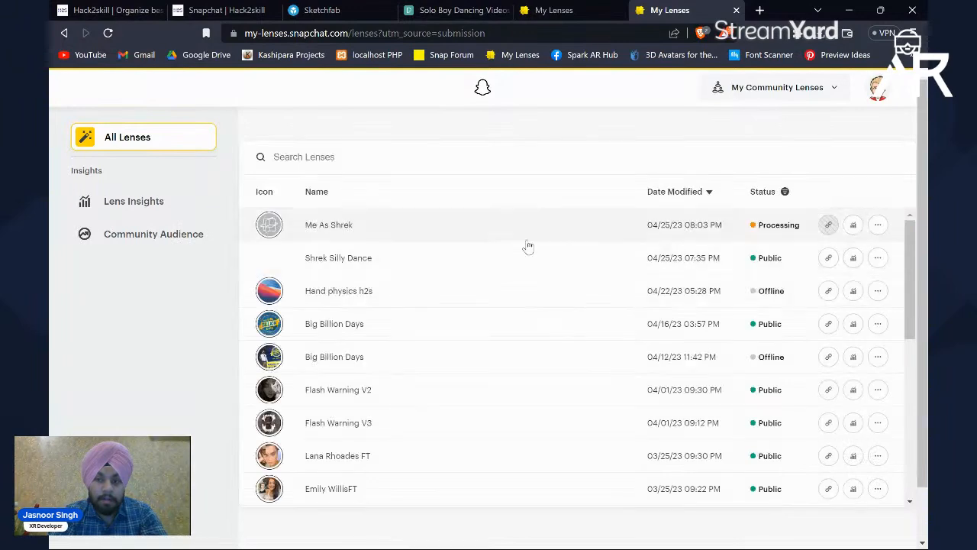
# Step: Open the Shrek Silly Dance lens and examine its status, primary category and tags without changing them
pyautogui.click(493, 260)
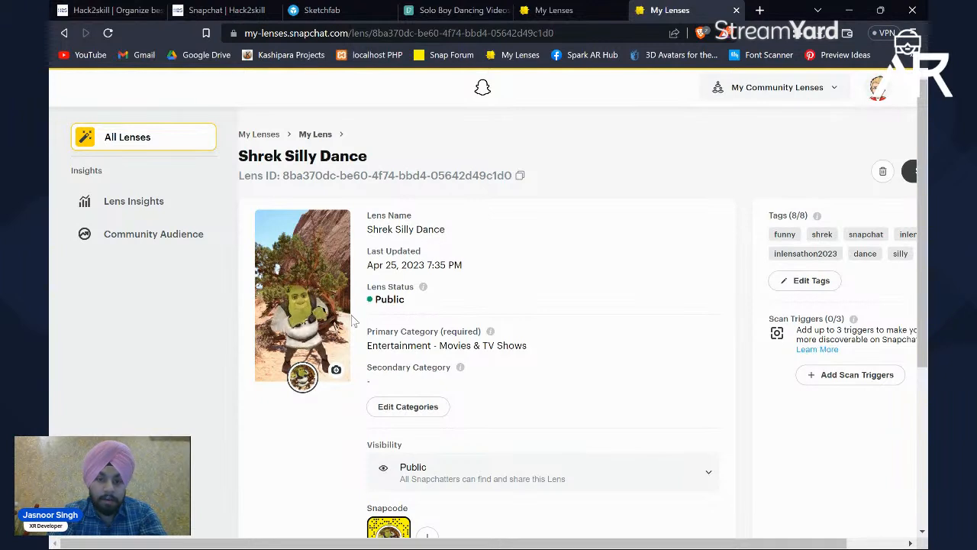
pyautogui.moveTo(369, 287); pyautogui.dragTo(415, 306)
pyautogui.click(409, 346)
pyautogui.moveTo(379, 348); pyautogui.dragTo(406, 346)
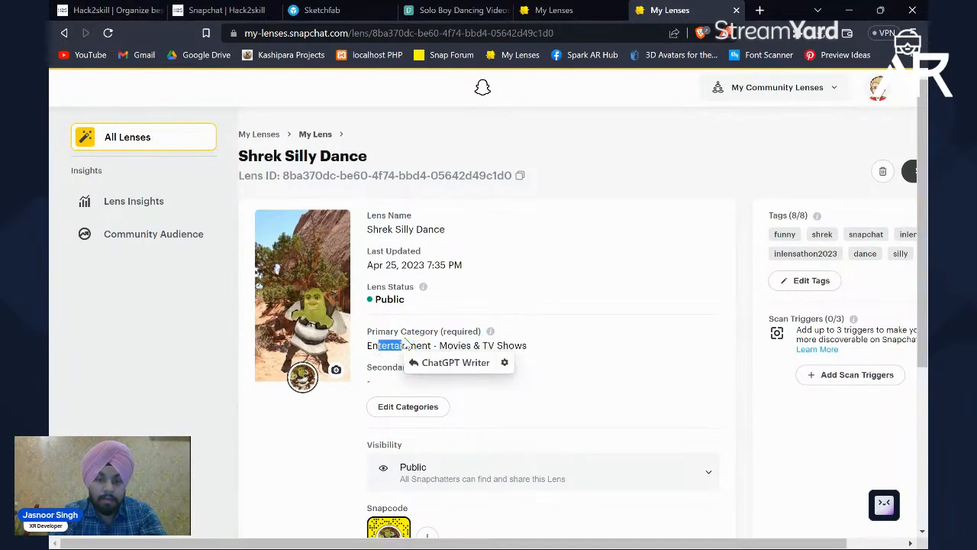
pyautogui.click(454, 324)
pyautogui.scroll(-1, 479, 341)
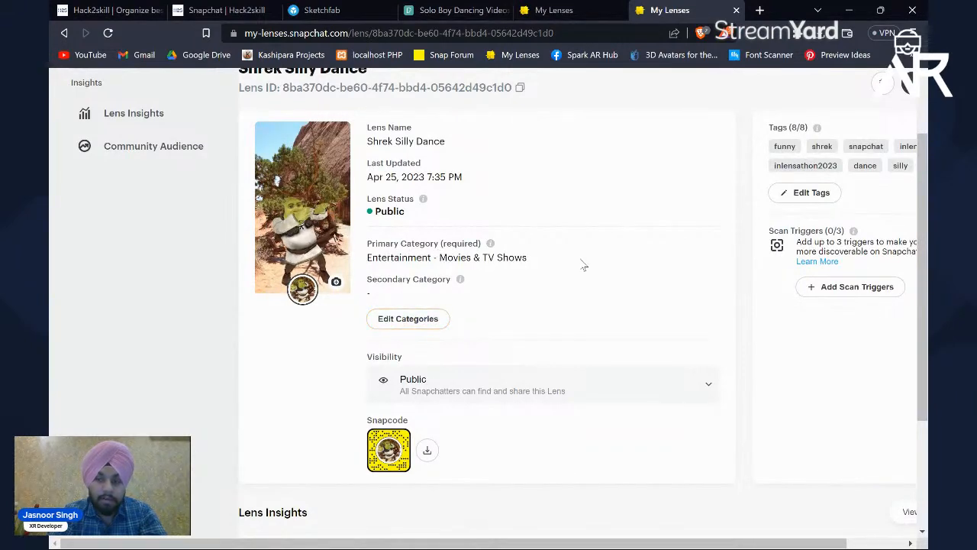
pyautogui.hscroll(2, 583, 265)
pyautogui.scroll(1, 585, 193)
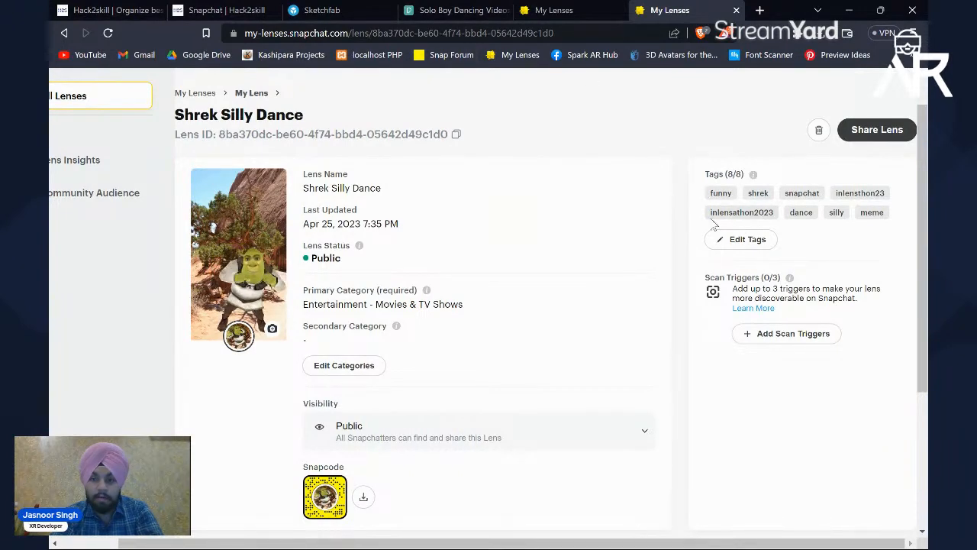
pyautogui.click(746, 239)
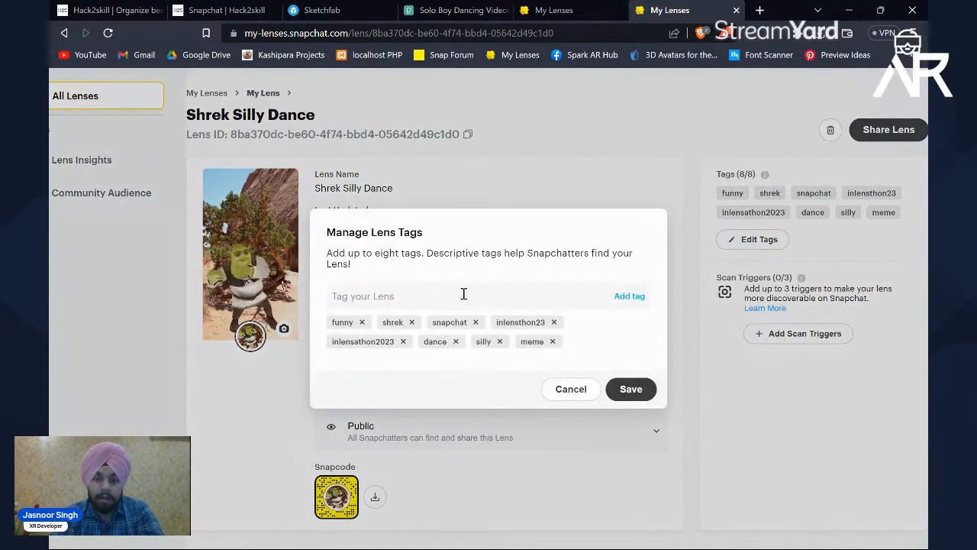
pyautogui.click(571, 388)
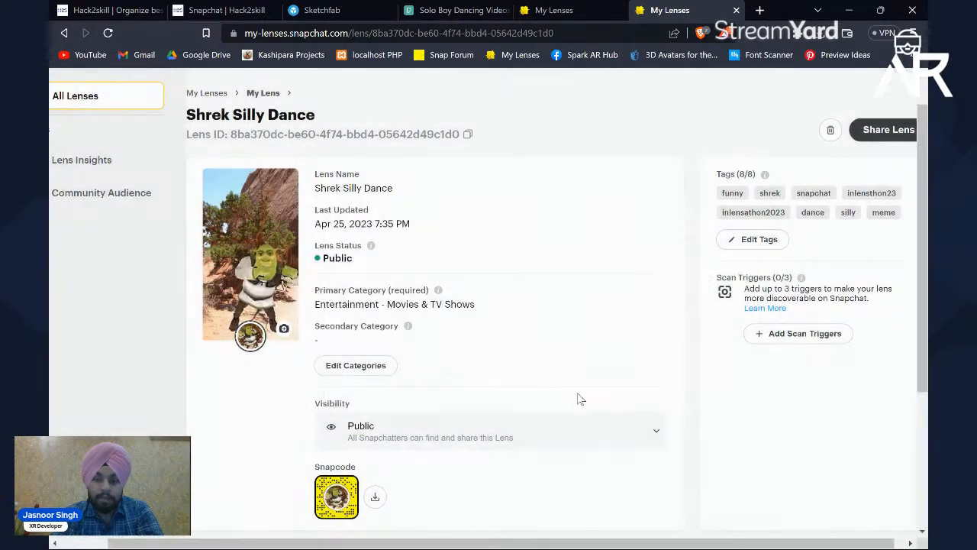
# Step: View the Shrek Silly Dance Snapcode enlarged and examine the Lens Insights section
pyautogui.scroll(-3, 578, 397)
pyautogui.click(340, 277)
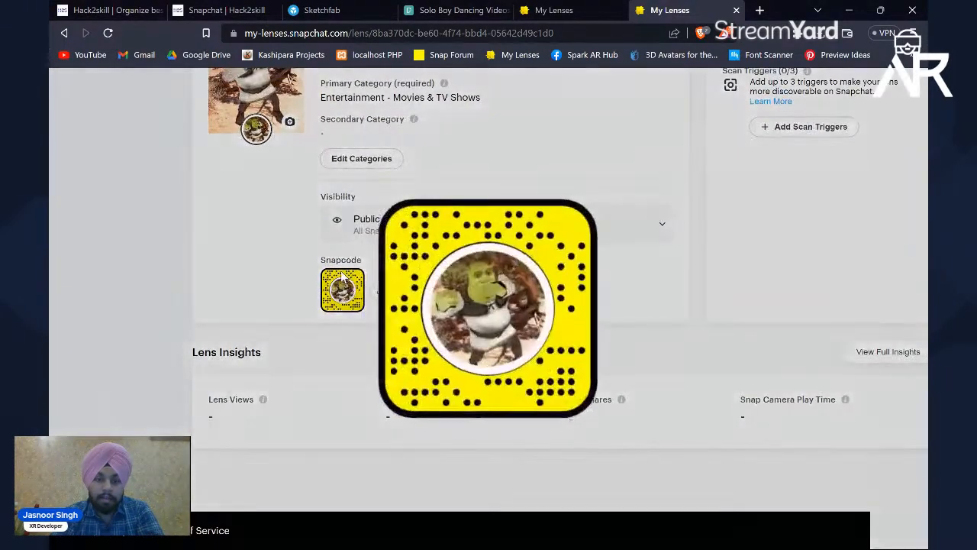
pyautogui.click(313, 275)
pyautogui.scroll(-1, 310, 290)
pyautogui.moveTo(184, 342); pyautogui.dragTo(617, 429)
pyautogui.click(589, 356)
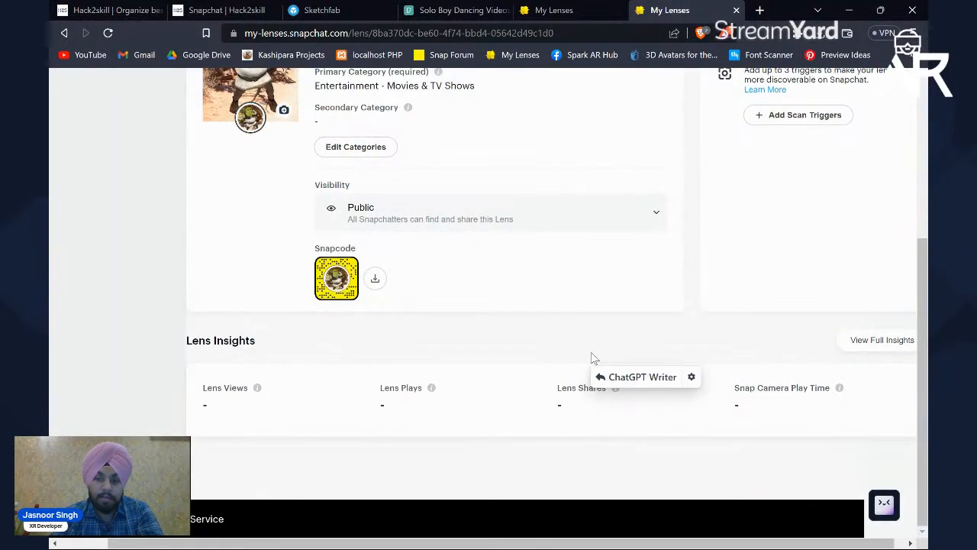
pyautogui.scroll(4, 590, 356)
pyautogui.hscroll(-2, 341, 195)
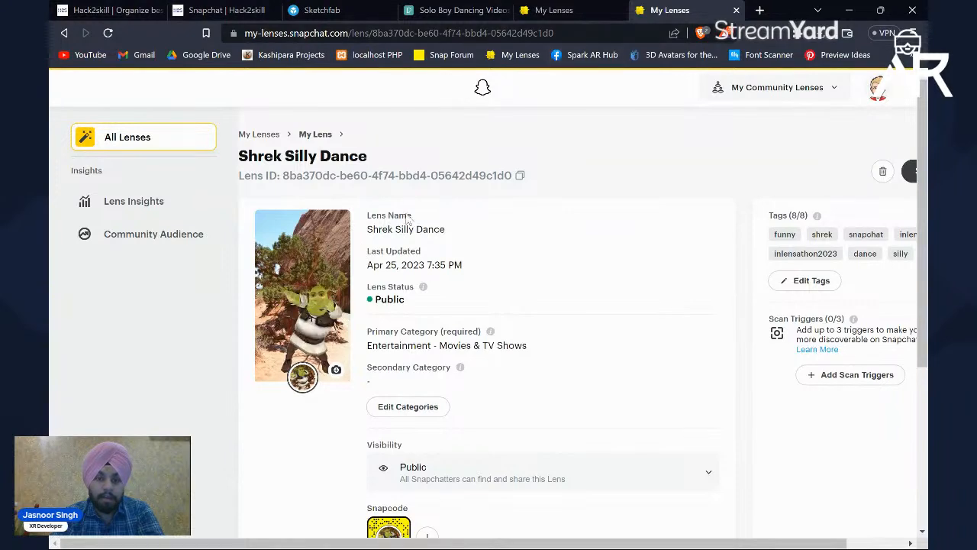
pyautogui.hscroll(1, 432, 188)
pyautogui.hscroll(-1, 431, 188)
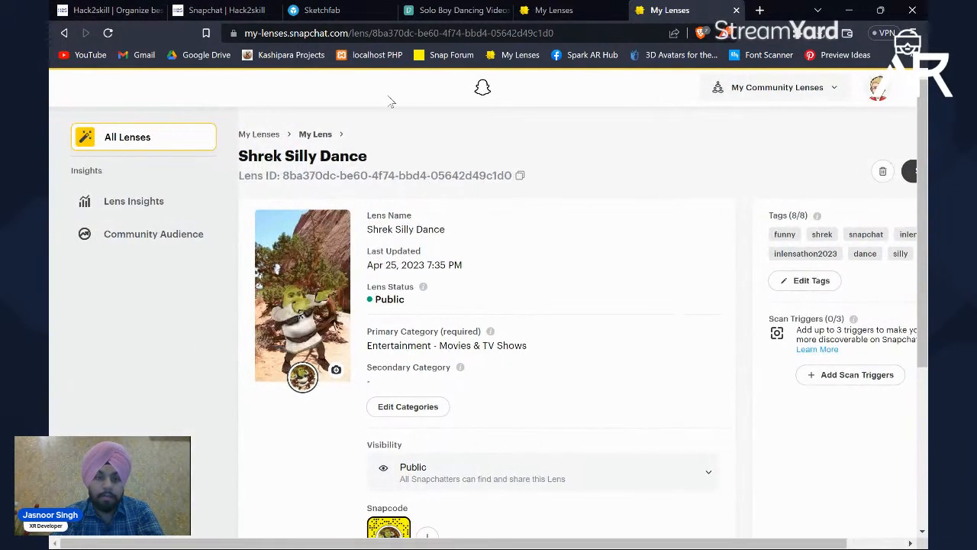
# Step: Return to the My Lenses list, open the Me As Shrek lens and examine its status, tags and scan triggers
pyautogui.click(64, 33)
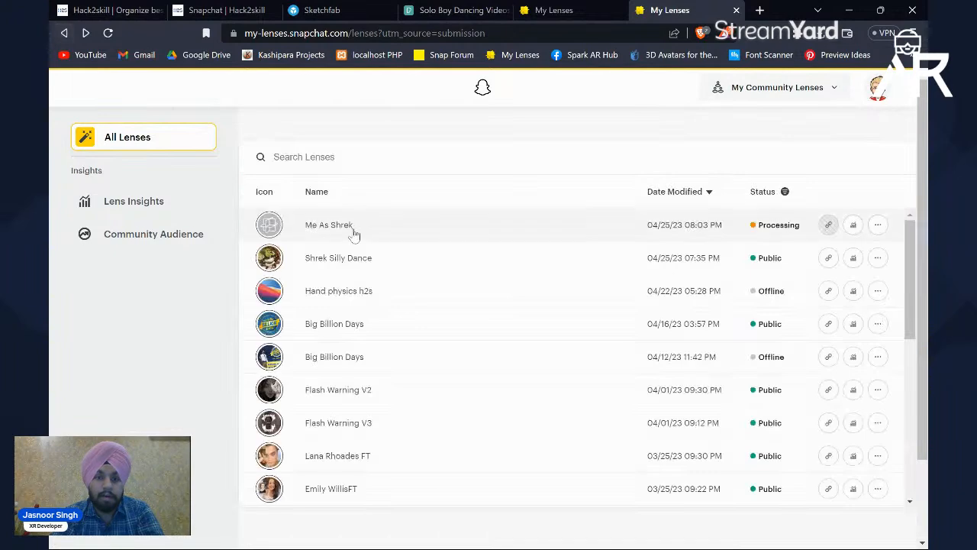
pyautogui.click(398, 232)
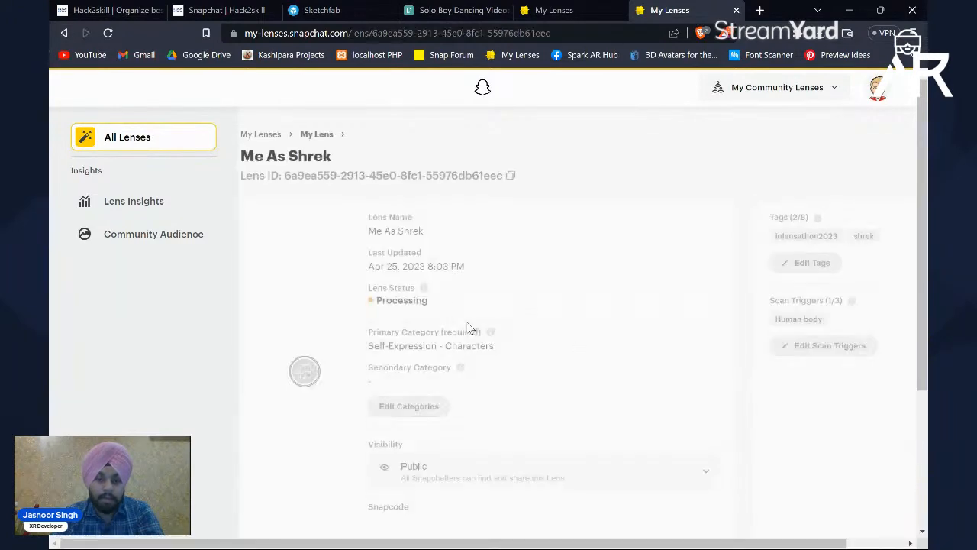
pyautogui.scroll(-2, 521, 295)
pyautogui.scroll(2, 522, 294)
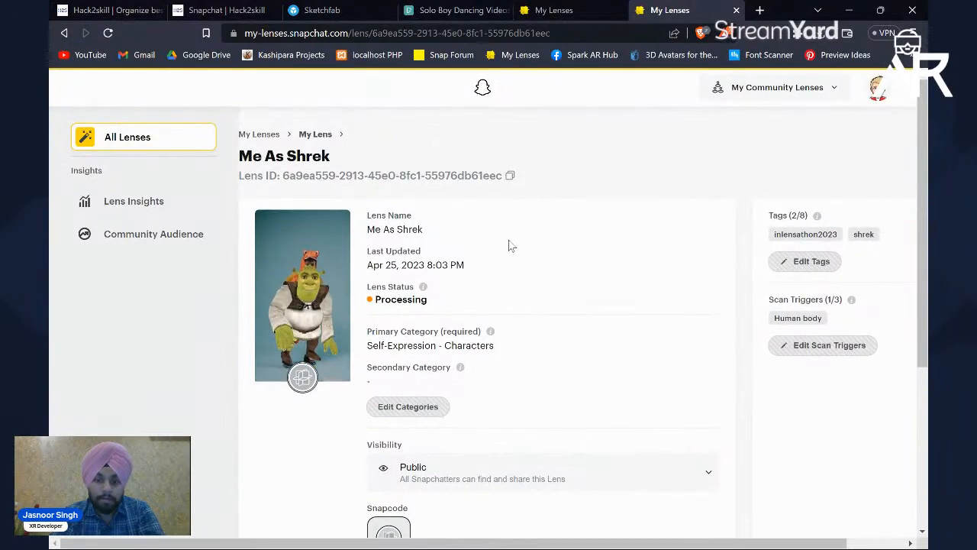
pyautogui.scroll(-2, 509, 245)
pyautogui.scroll(2, 508, 244)
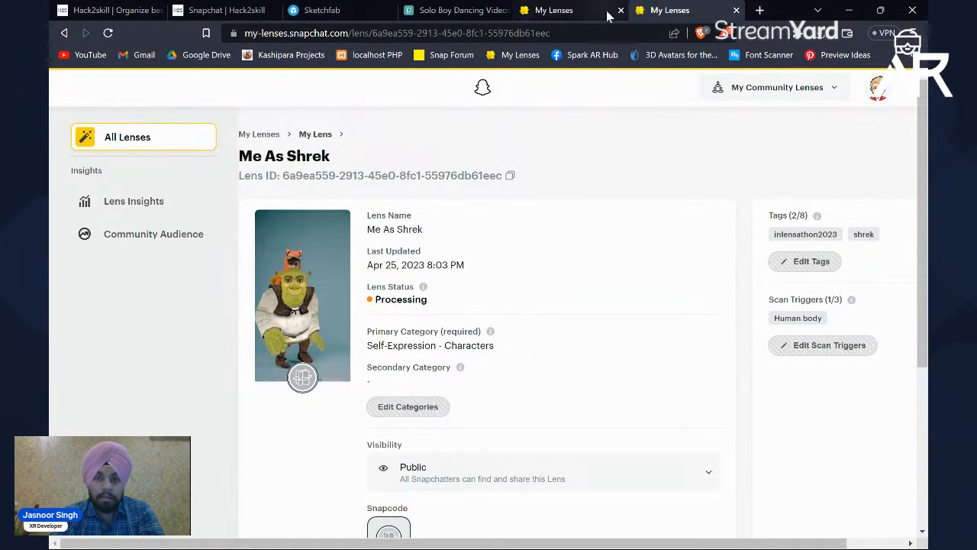
# Step: Close the Solo Boy Dancing and Jake Twerk pages and return from Me As Shrek to the My Lenses list
pyautogui.click(469, 9)
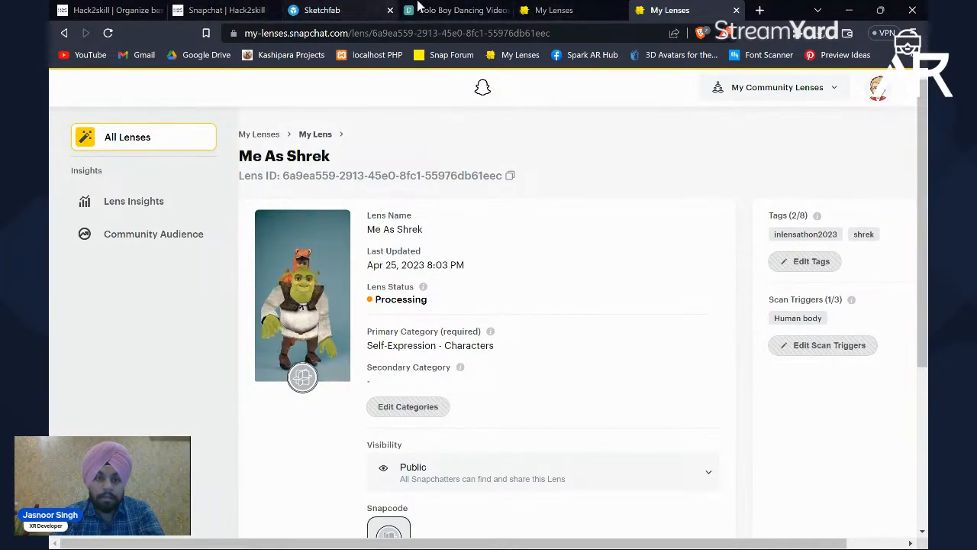
pyautogui.click(505, 10)
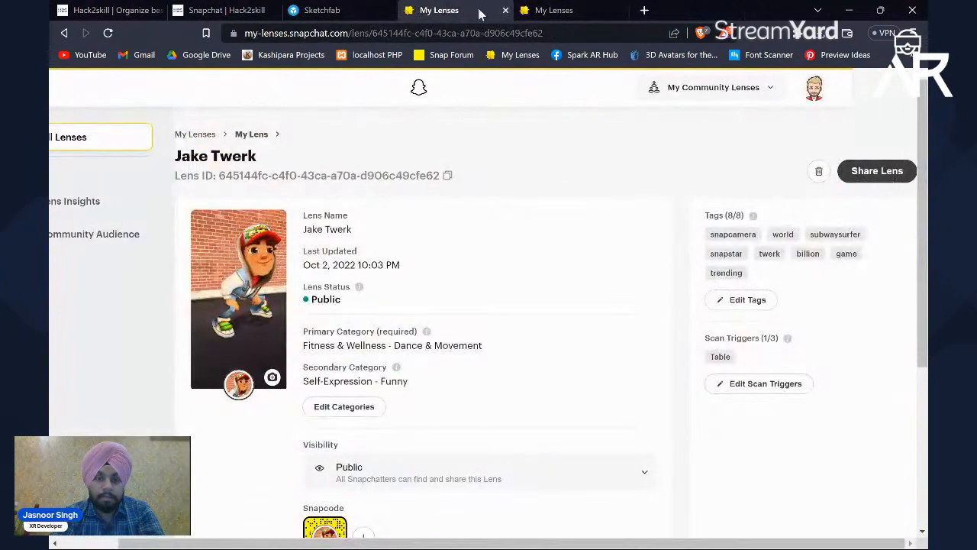
pyautogui.click(504, 10)
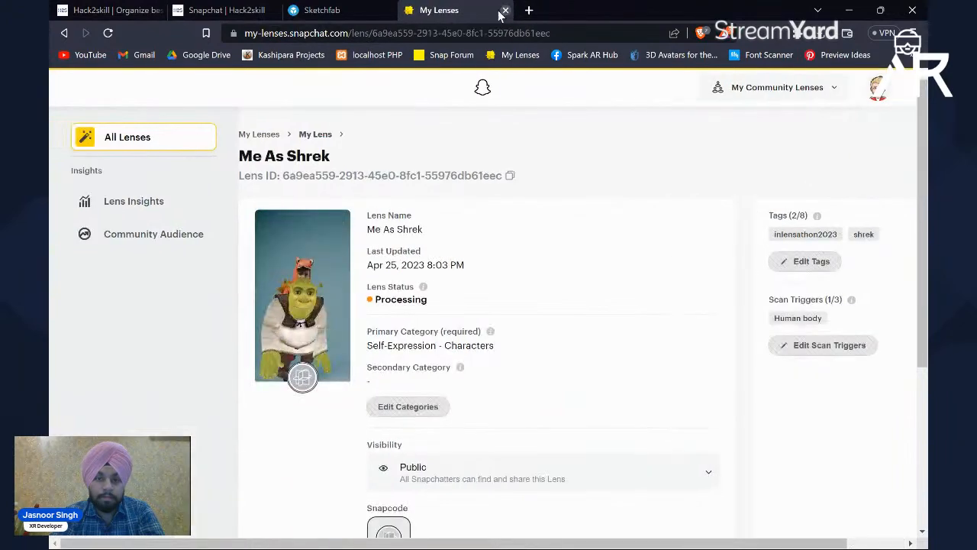
pyautogui.click(69, 36)
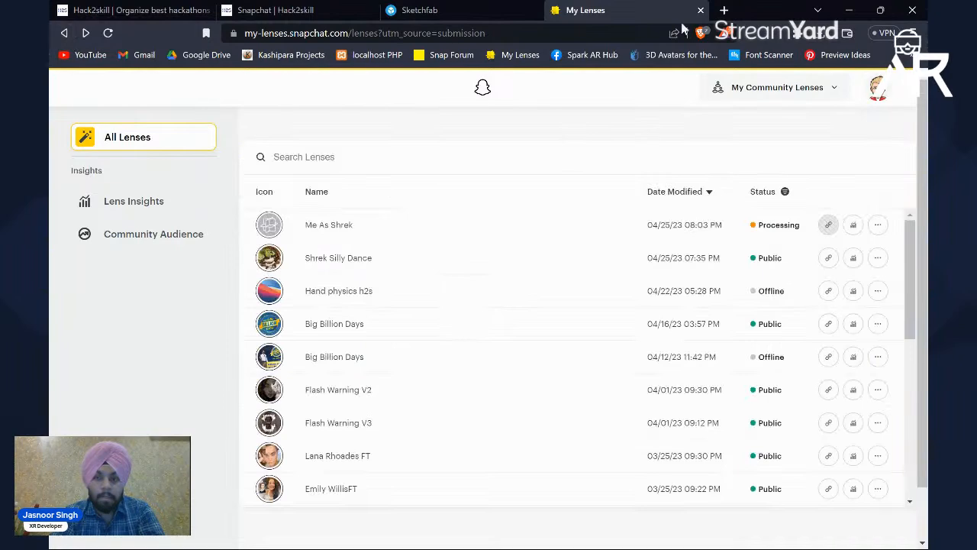
# Step: Open the creator's Snapchat profile in a new tab, dismiss the web chat promotion and view the linked beacons.ai page
pyautogui.click(724, 9)
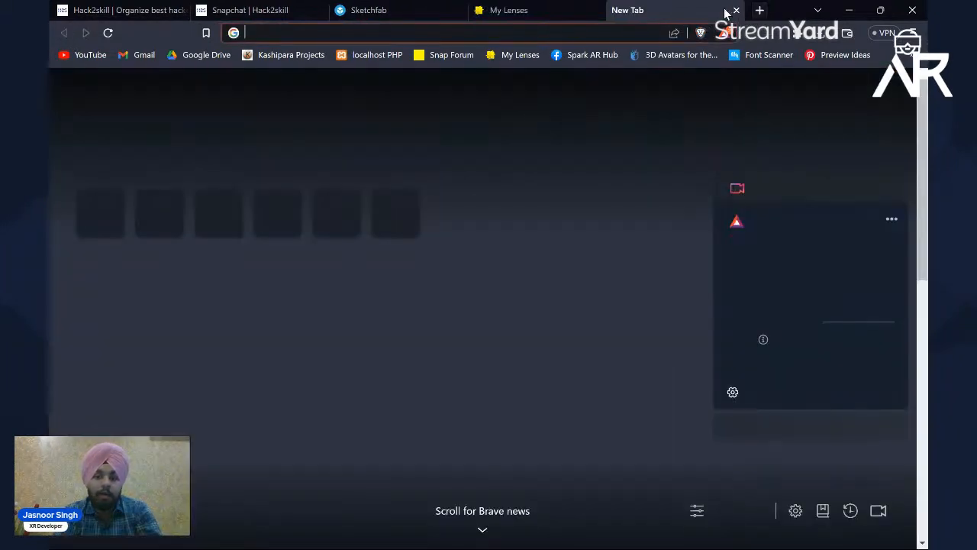
pyautogui.write('jasn')
pyautogui.press('Down')
pyautogui.press('Down')
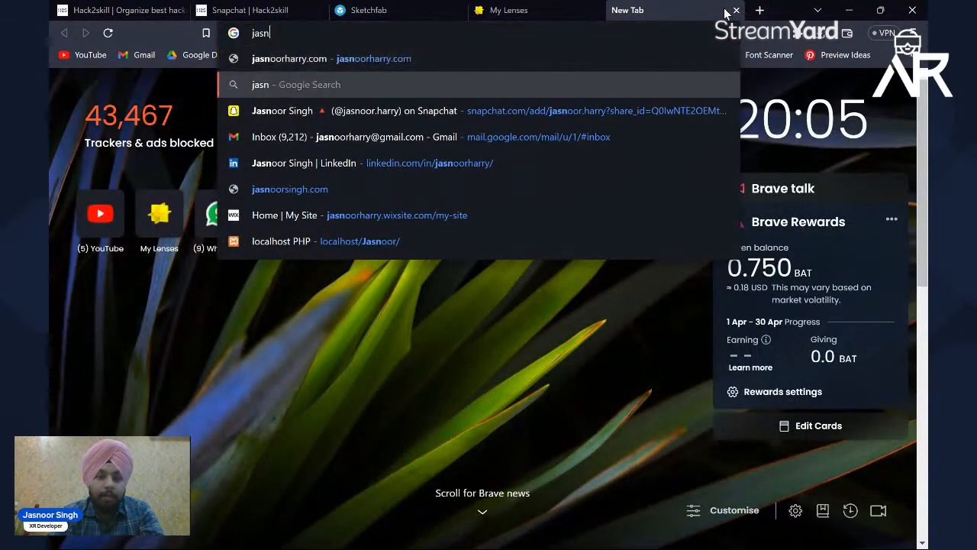
pyautogui.press('Return')
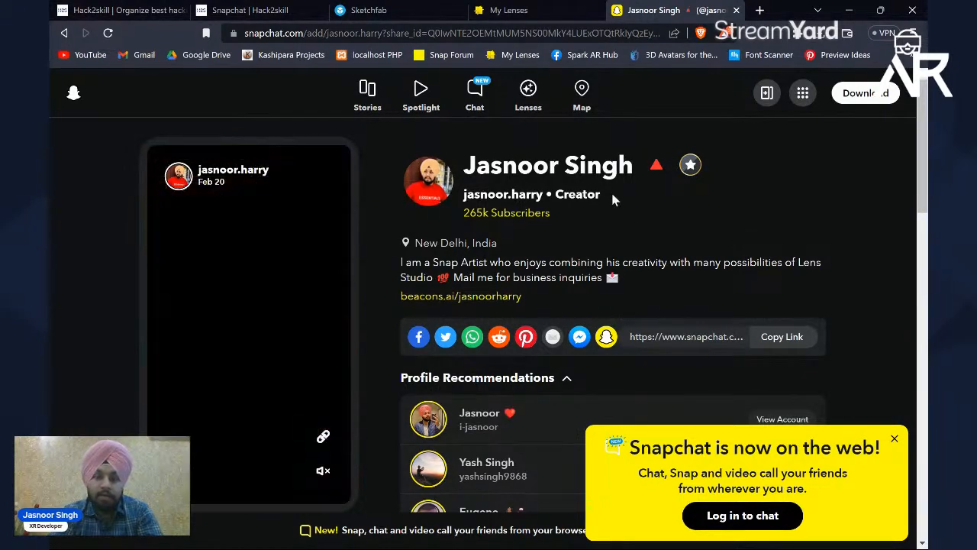
pyautogui.click(895, 441)
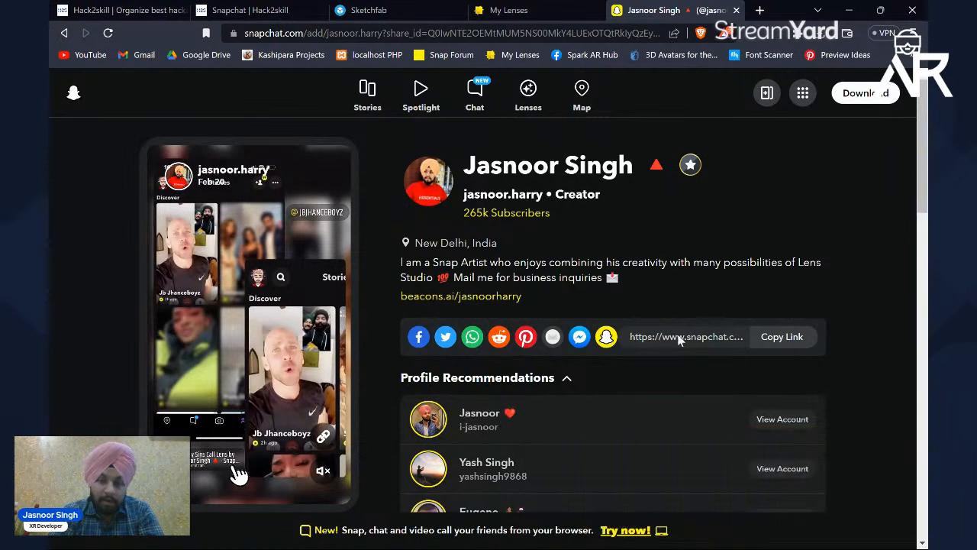
pyautogui.click(448, 297)
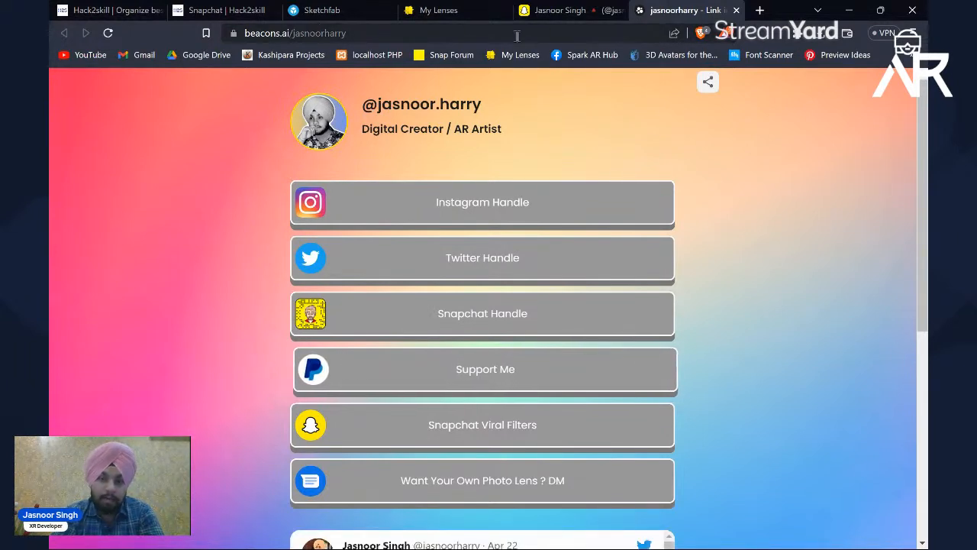
pyautogui.click(565, 10)
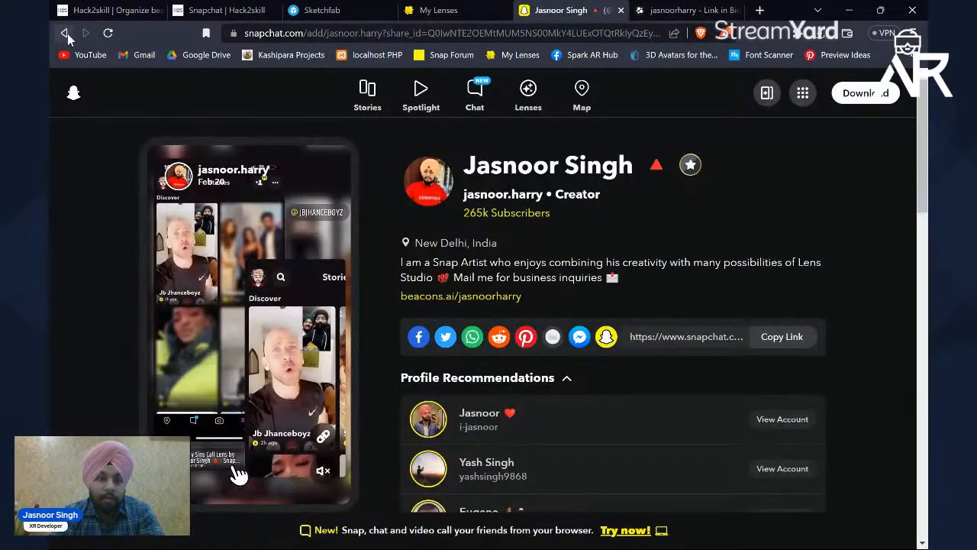
pyautogui.click(65, 34)
# Step: Find the Discussion Zone on the Hack2skill Lensathon page and open its Discord invite
pyautogui.click(200, 10)
pyautogui.scroll(-10, 288, 276)
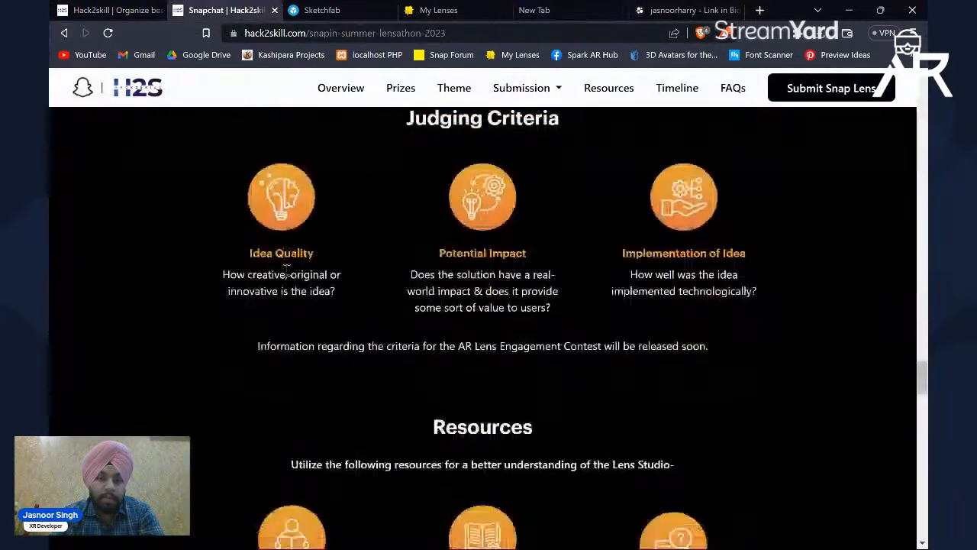
pyautogui.scroll(-10, 287, 273)
pyautogui.scroll(2, 285, 269)
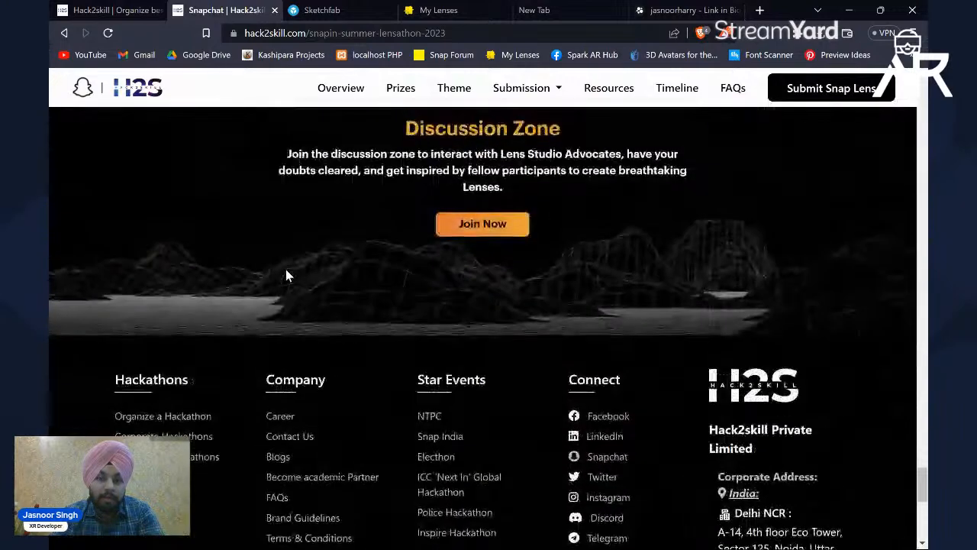
pyautogui.scroll(2, 440, 249)
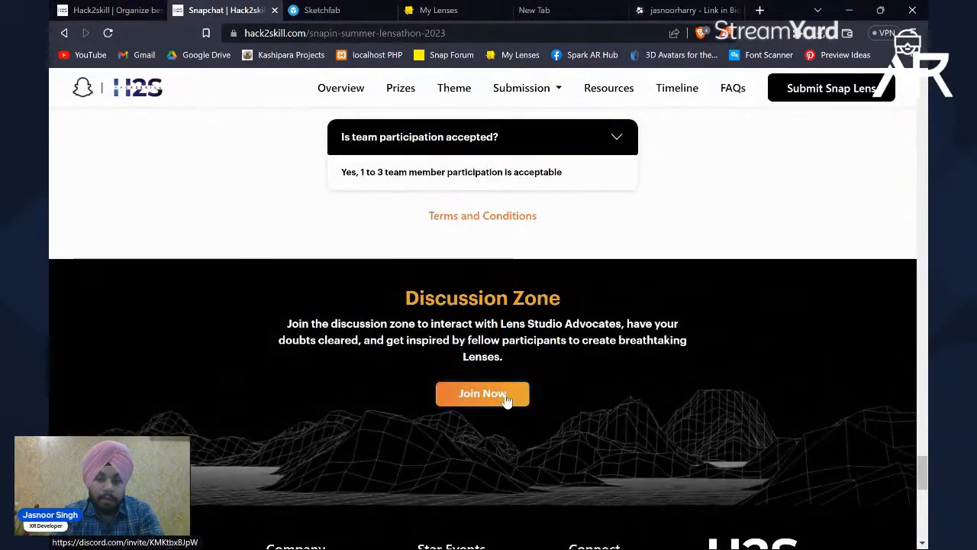
pyautogui.click(483, 393)
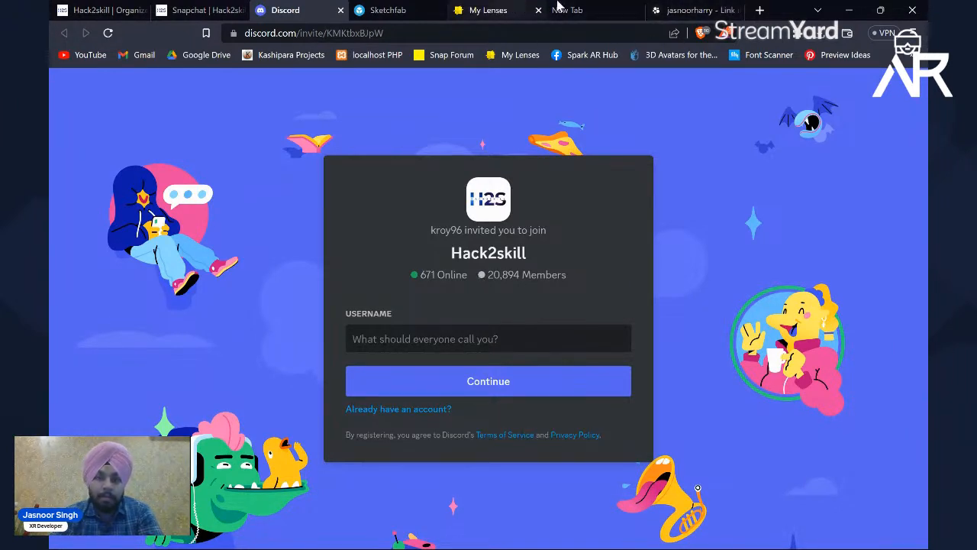
# Step: Load the creator's Snapchat profile in place of the beacons.ai page, look it over and return to the Lensathon page
pyautogui.click(690, 9)
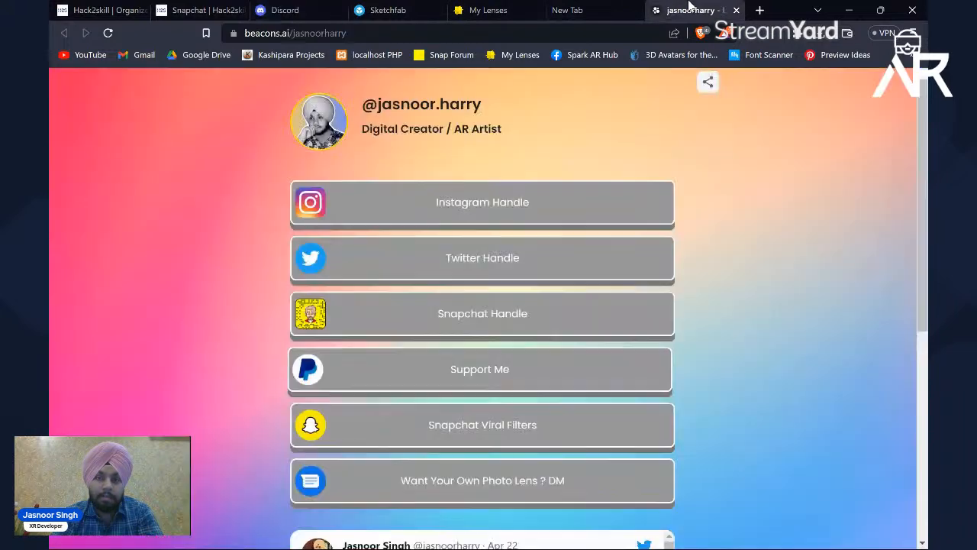
pyautogui.click(516, 30)
pyautogui.write('jasn')
pyautogui.press('Down')
pyautogui.press('Down')
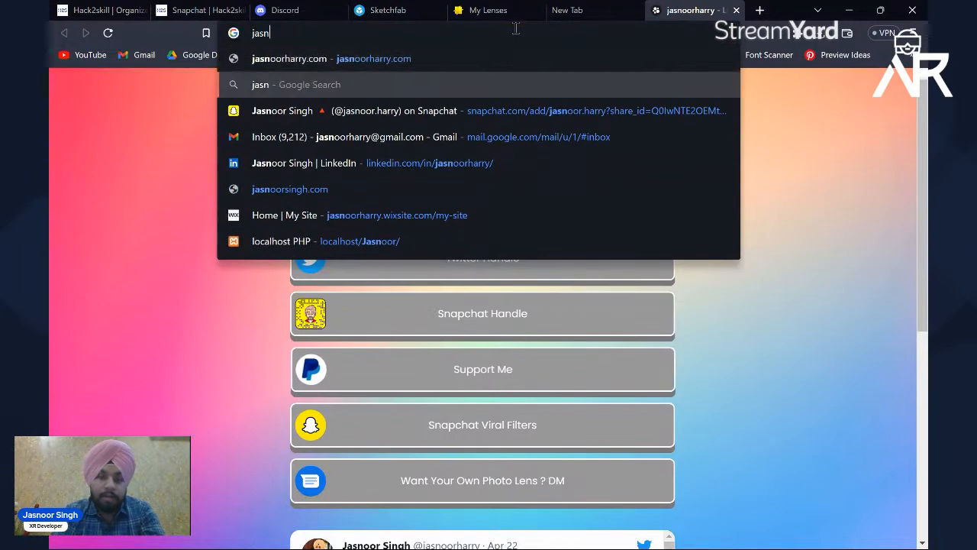
pyautogui.press('Return')
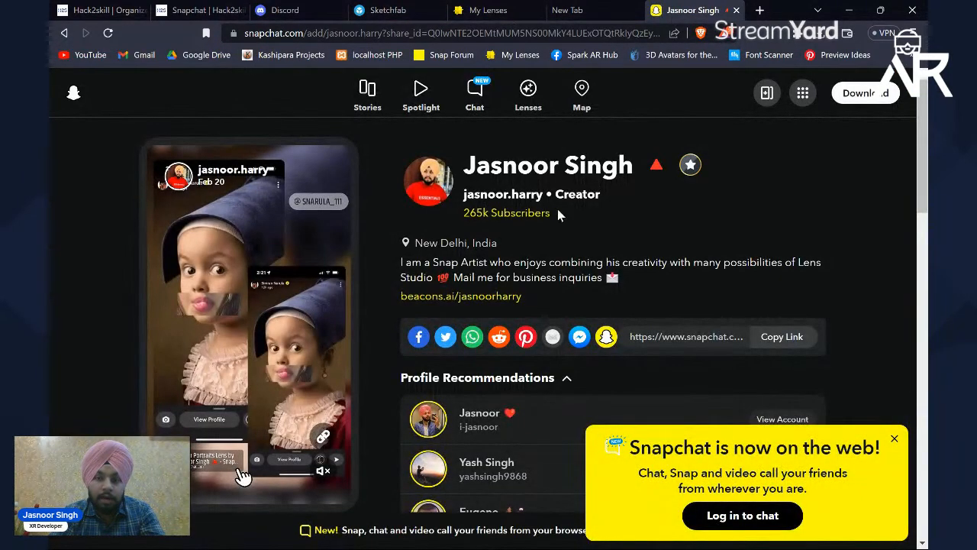
pyautogui.scroll(-1, 620, 299)
pyautogui.scroll(1, 620, 298)
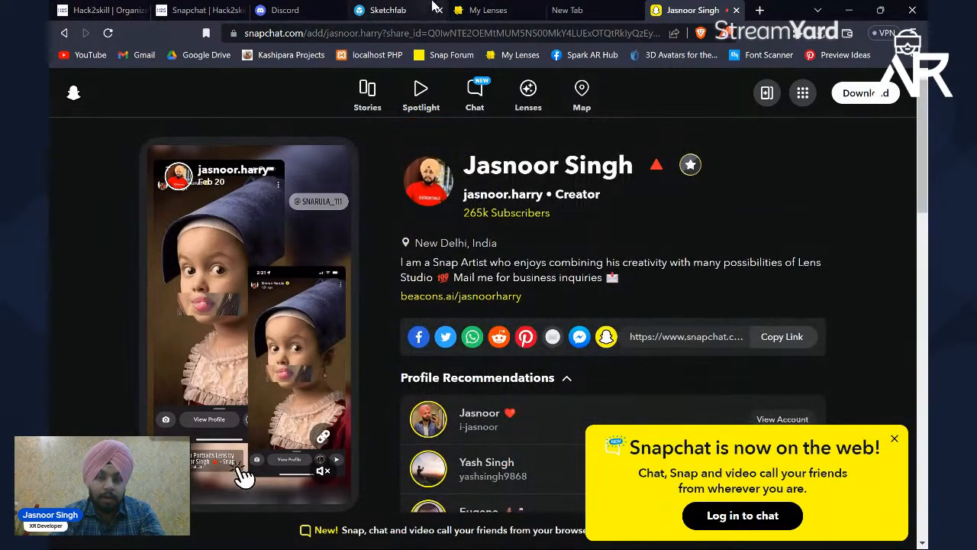
pyautogui.click(200, 10)
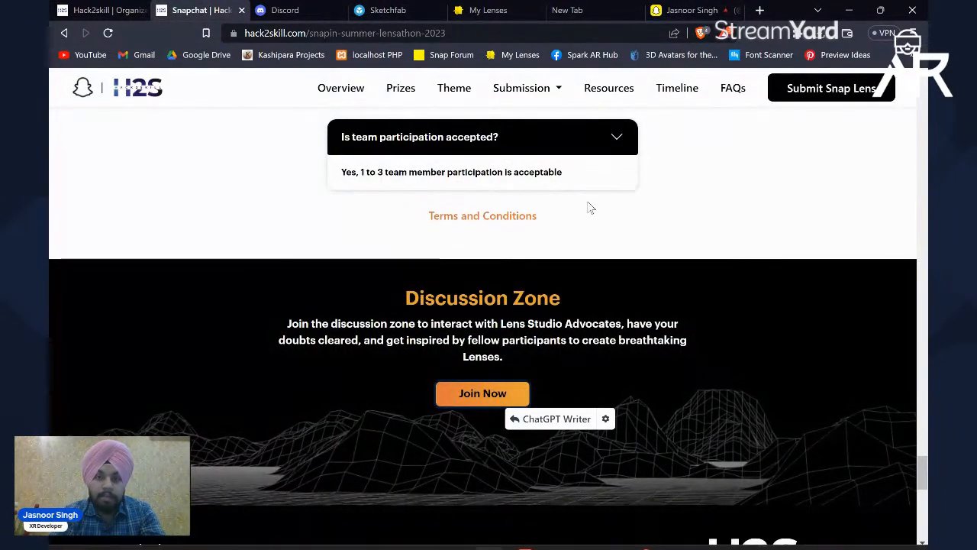
# Step: Switch to Lens Studio, dismiss the upload dialog, and close the Body Mesh project without saving along with the program
pyautogui.click(849, 9)
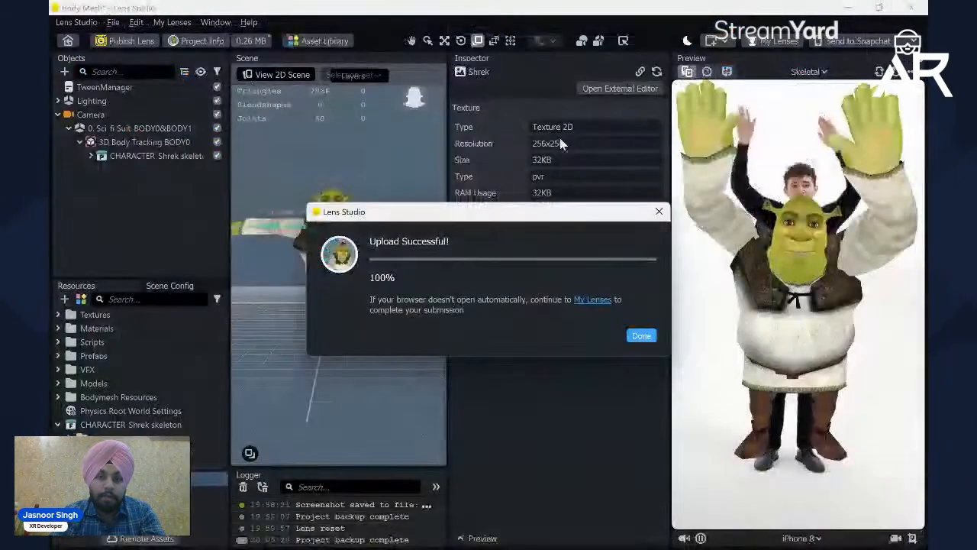
pyautogui.click(641, 336)
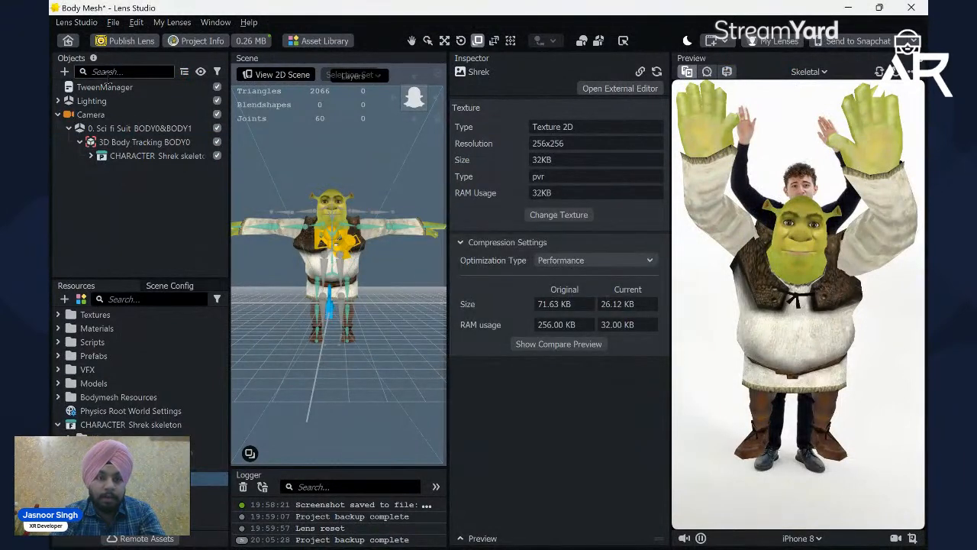
pyautogui.click(67, 41)
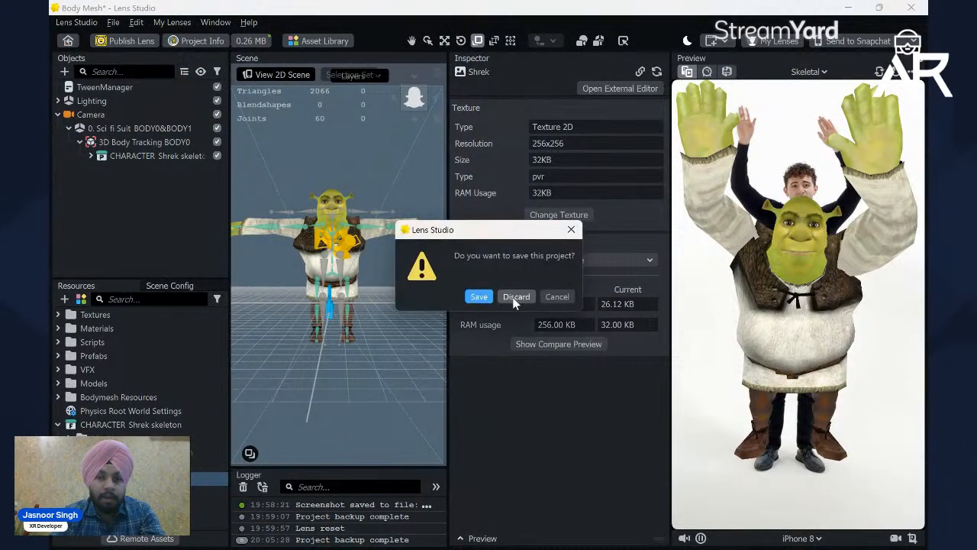
pyautogui.click(516, 297)
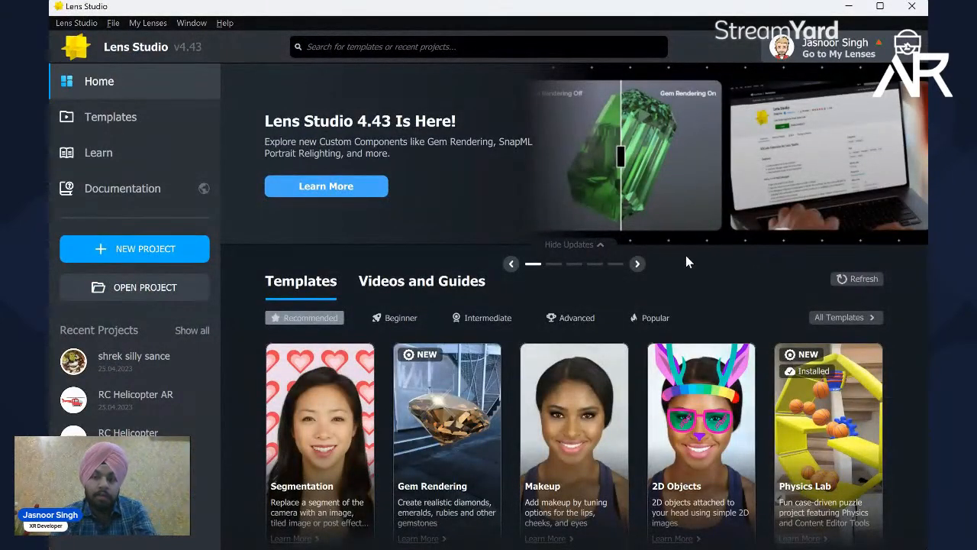
pyautogui.click(912, 6)
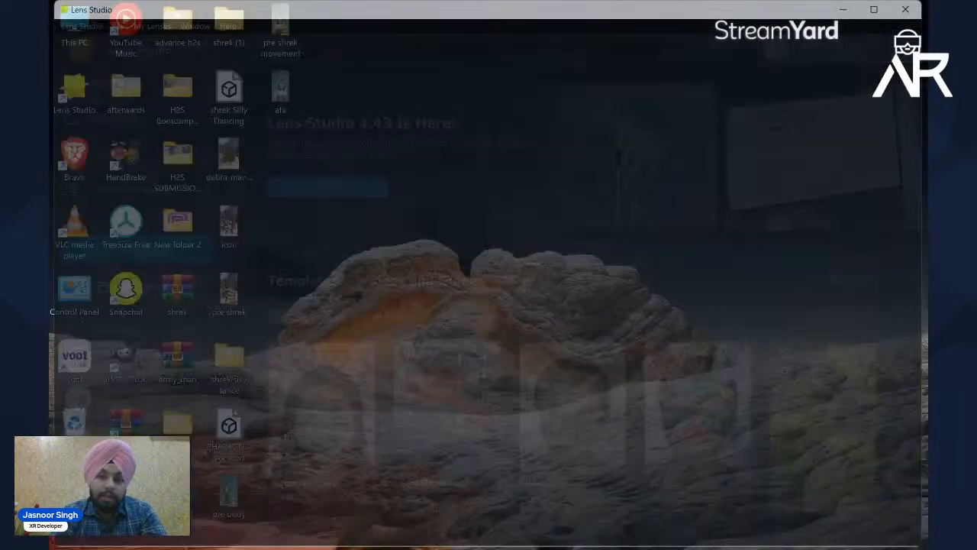
# Step: Switch to the StreamYard window, maximize it to look through the viewer comments, and stop sharing the screen
pyautogui.moveTo(489, 533)
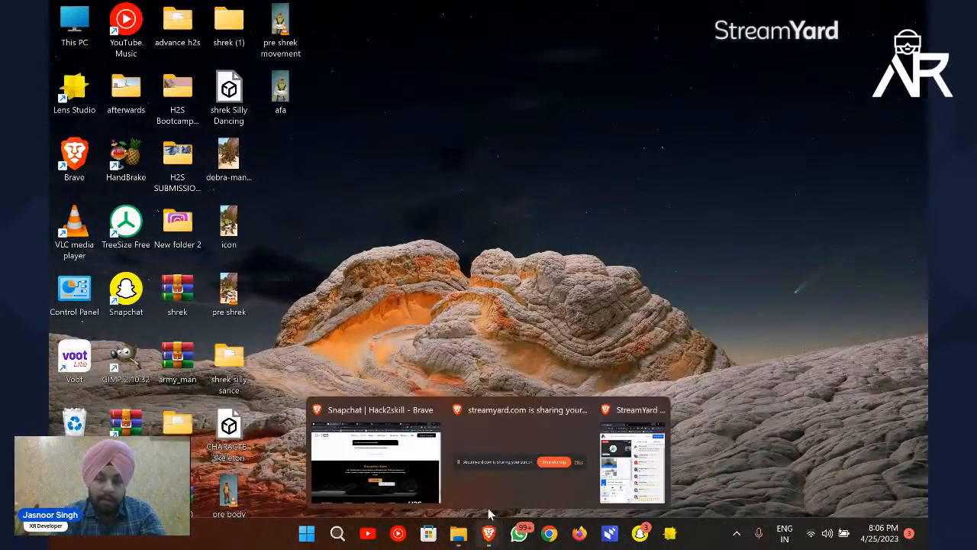
pyautogui.click(624, 472)
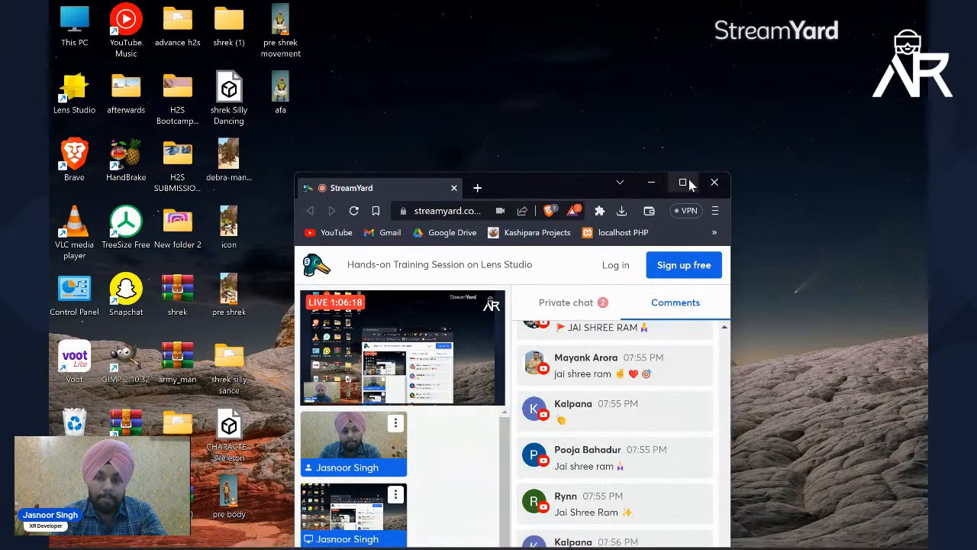
pyautogui.click(684, 182)
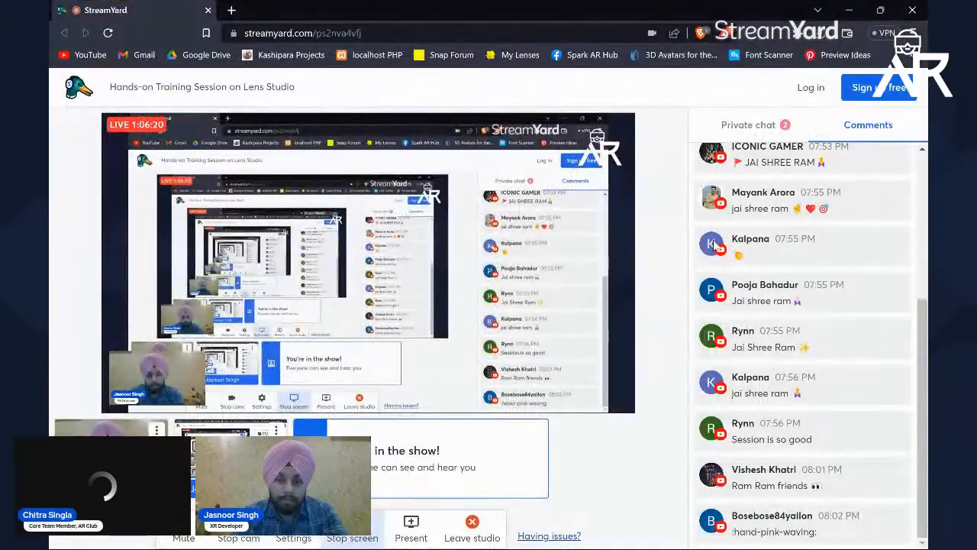
pyautogui.scroll(10, 716, 246)
pyautogui.scroll(10, 716, 246)
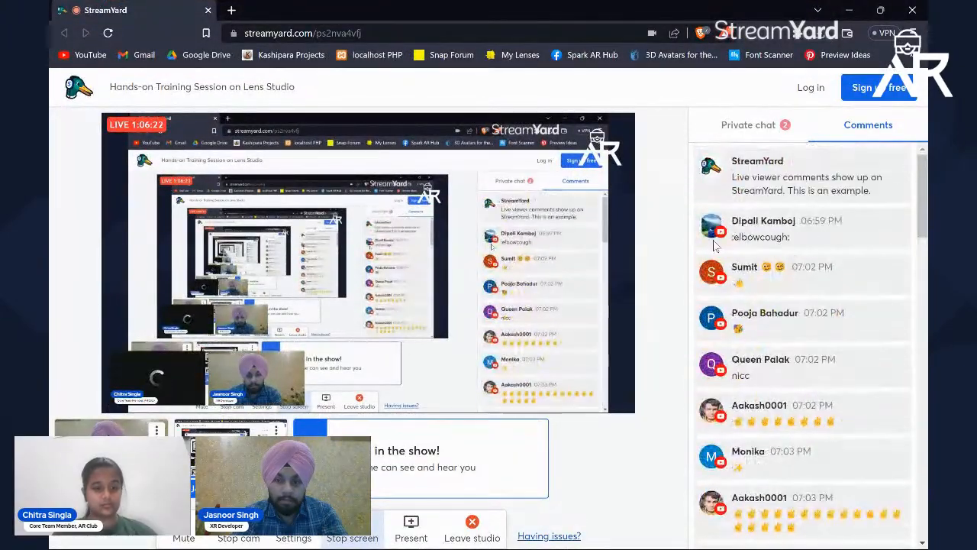
pyautogui.scroll(-1, 715, 245)
pyautogui.scroll(-15, 715, 245)
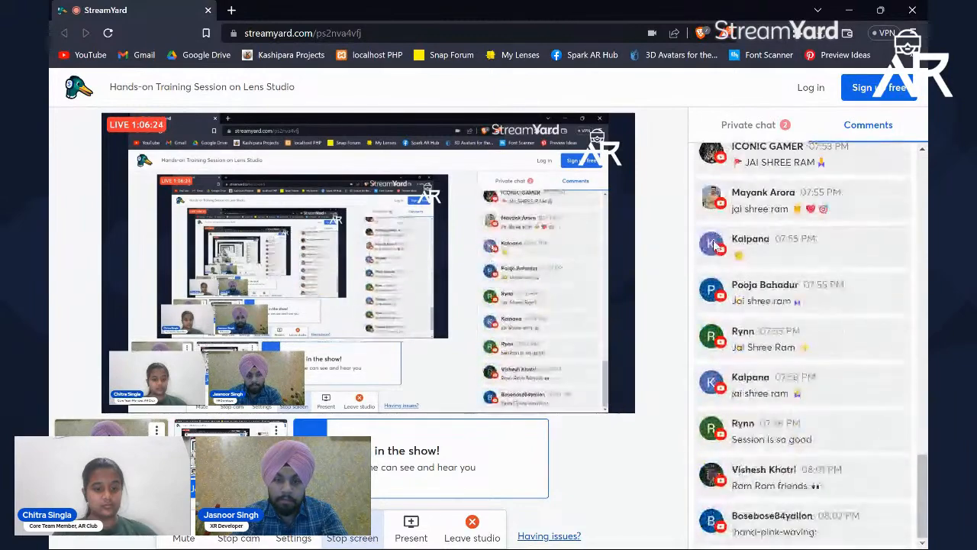
pyautogui.click(372, 522)
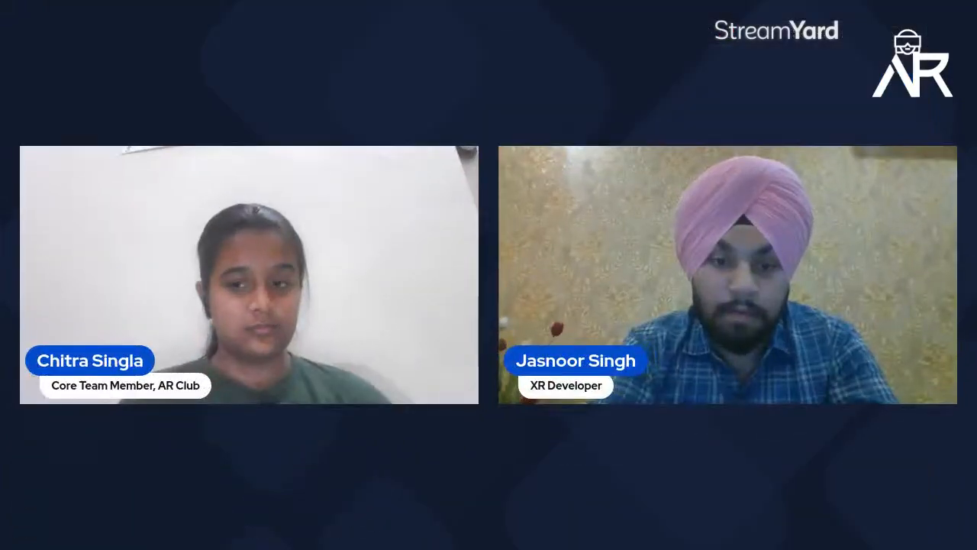